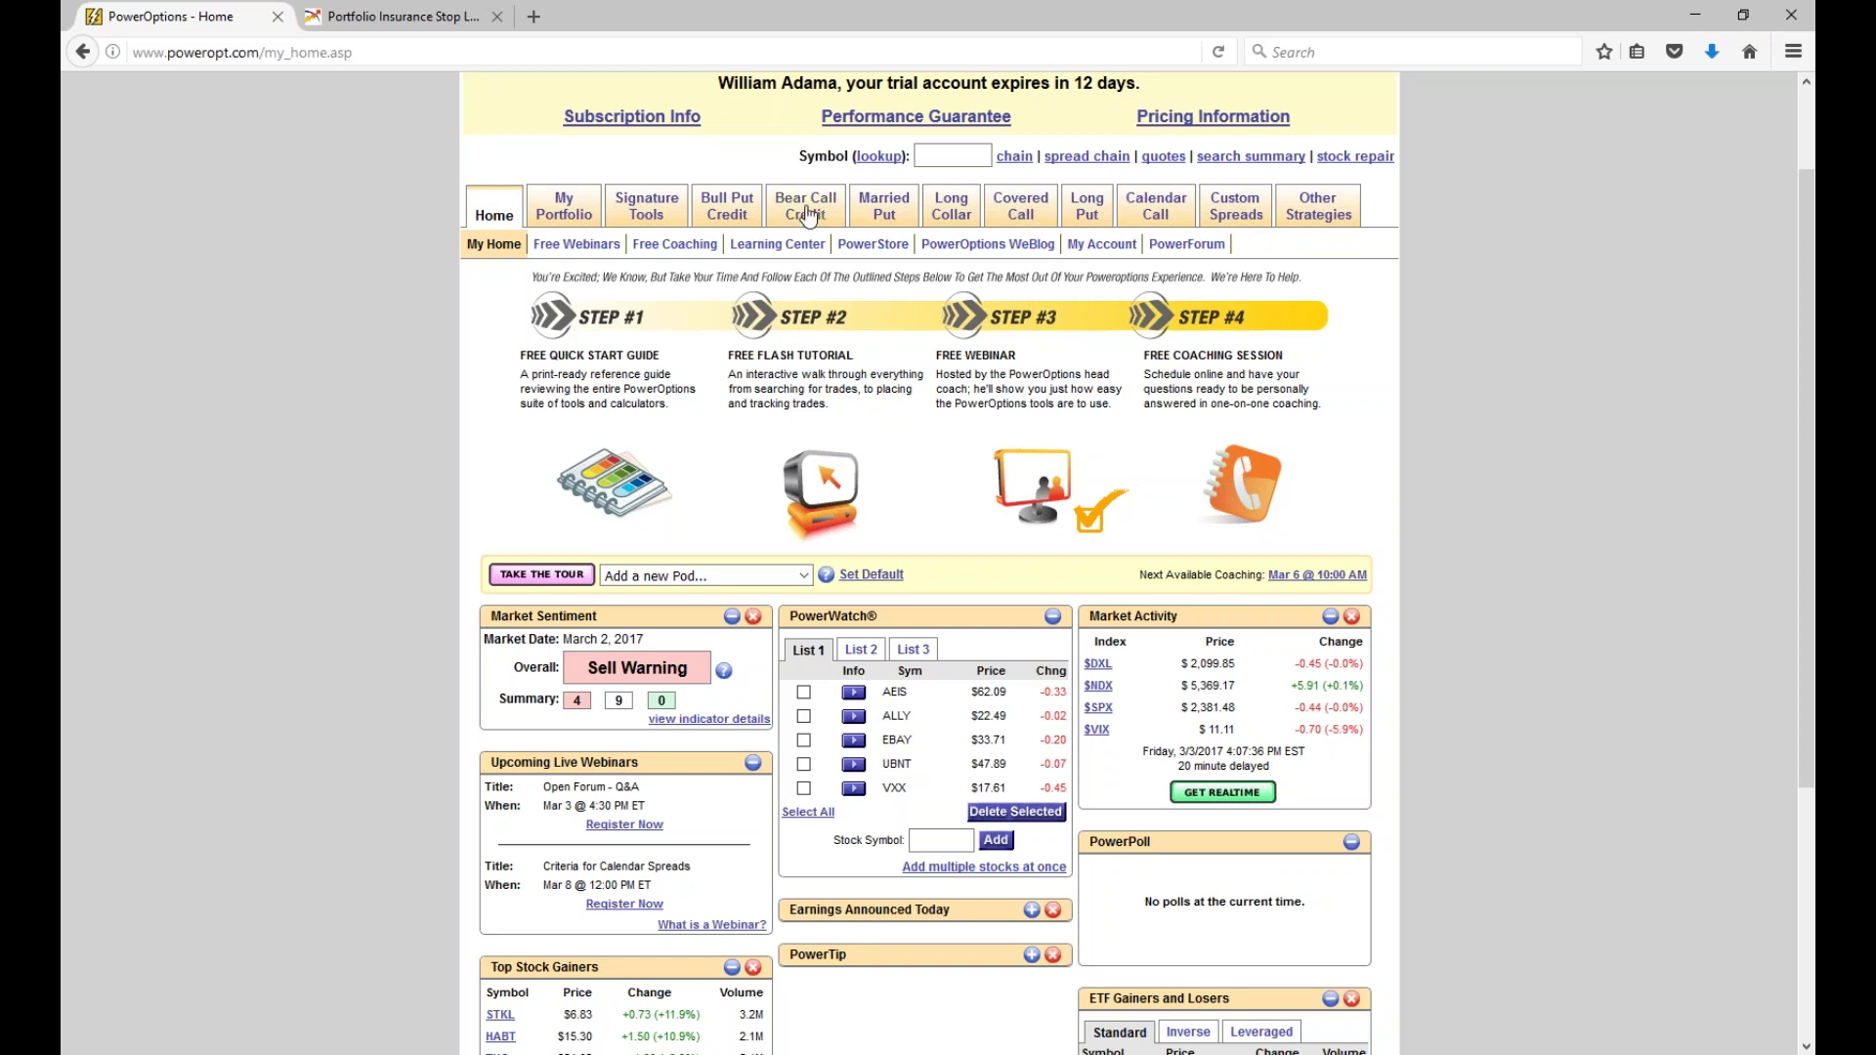
# Open the Bull Put Credit spread search results.
pyautogui.moveTo(712, 223)
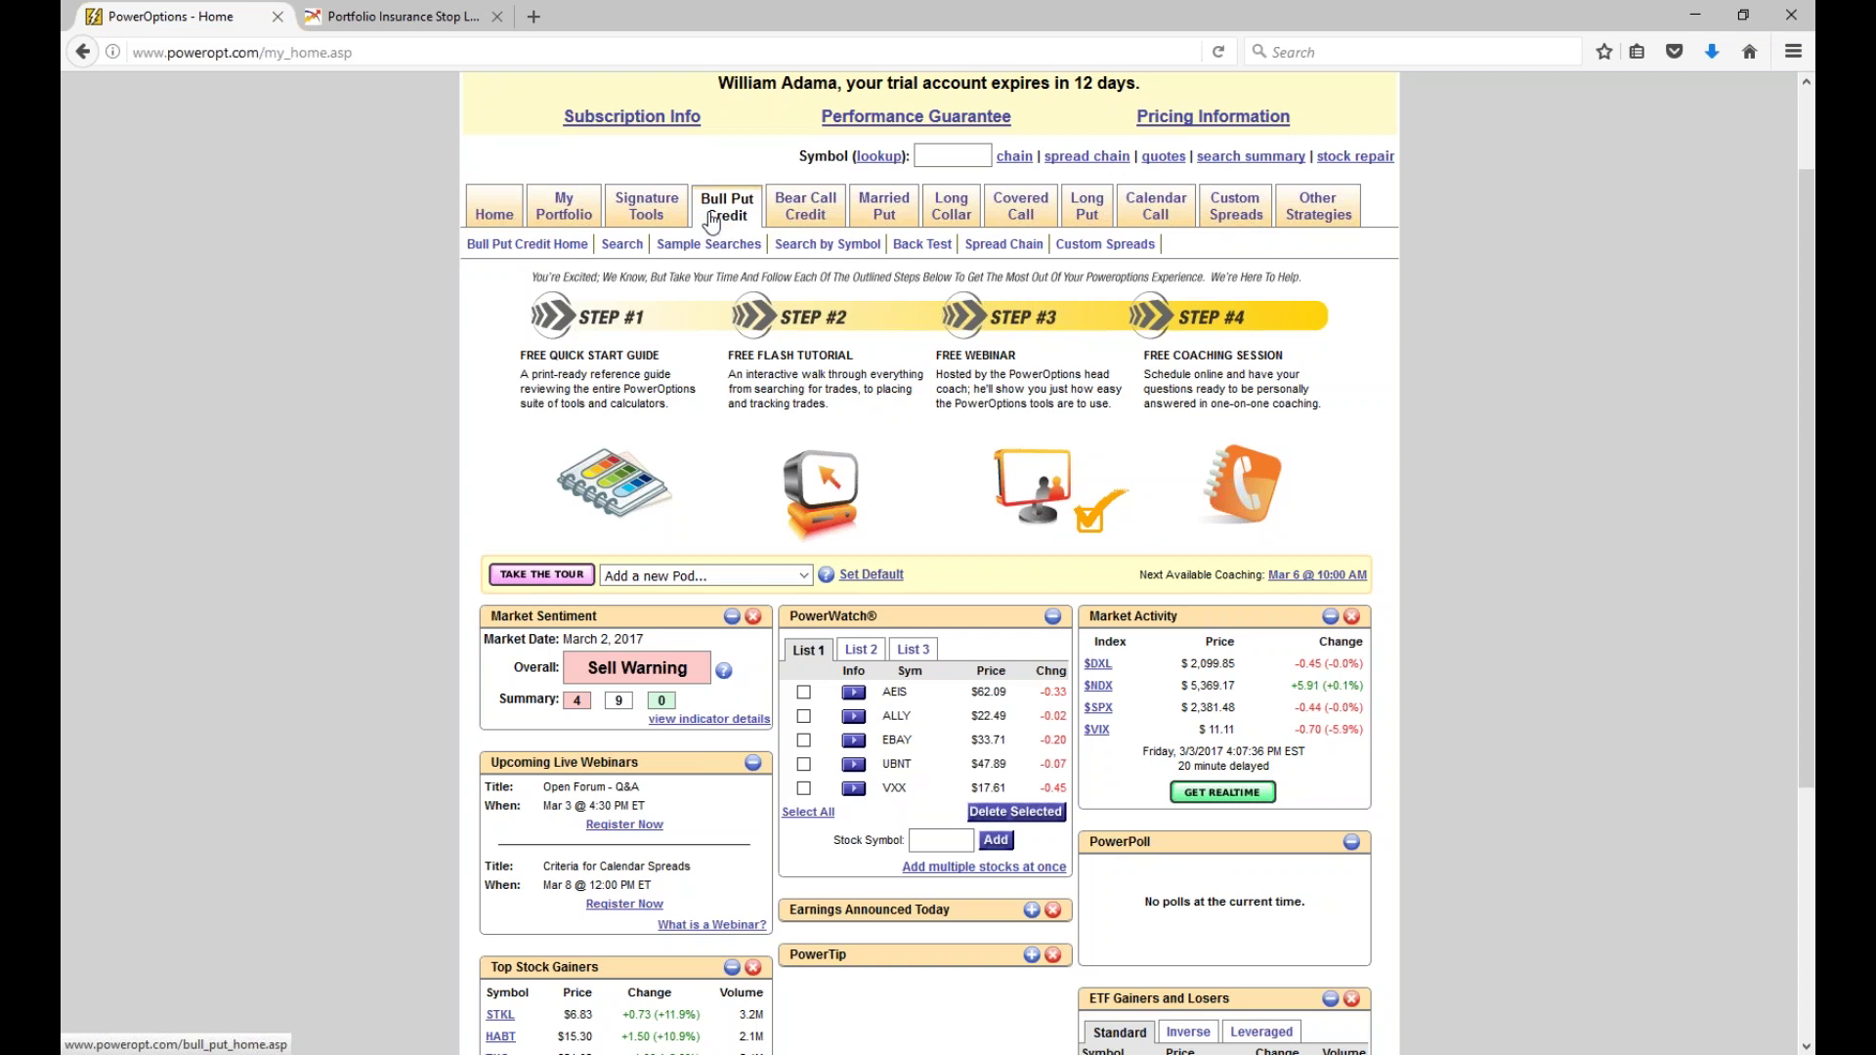
pyautogui.click(636, 252)
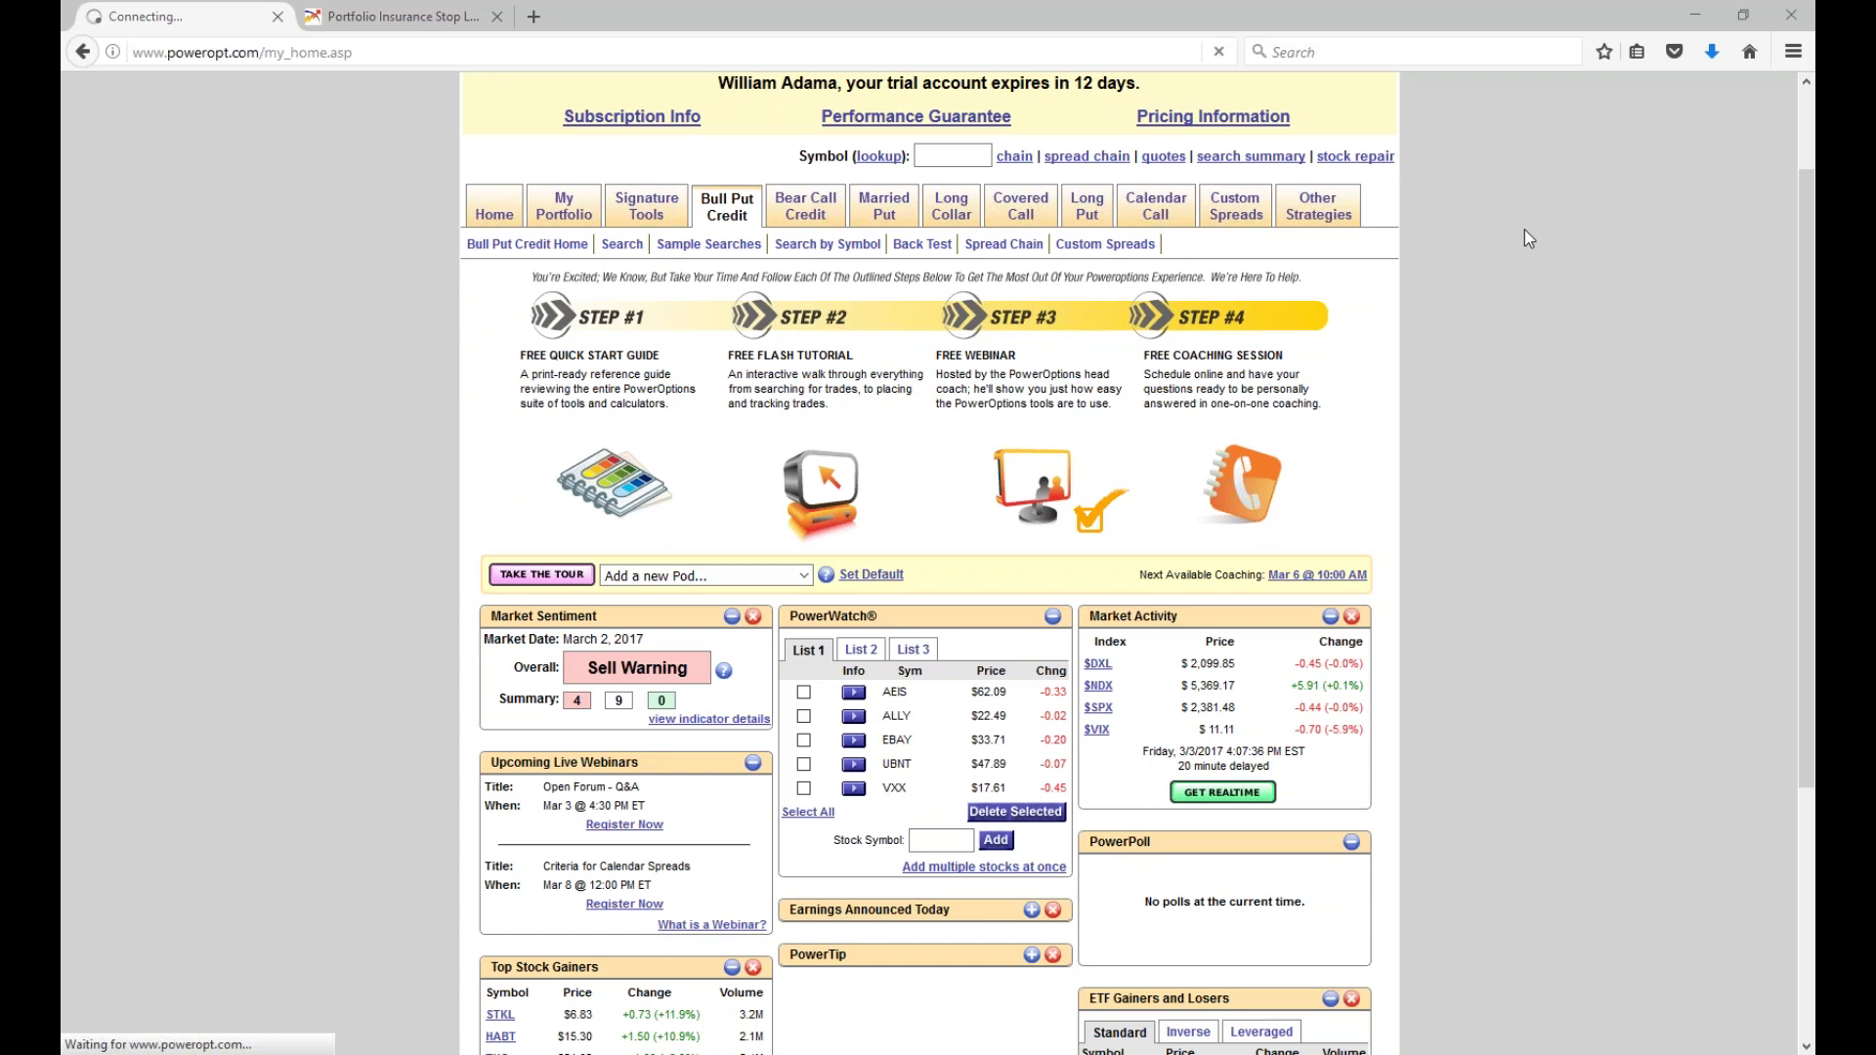
pyautogui.scroll(-2, 1075, 390)
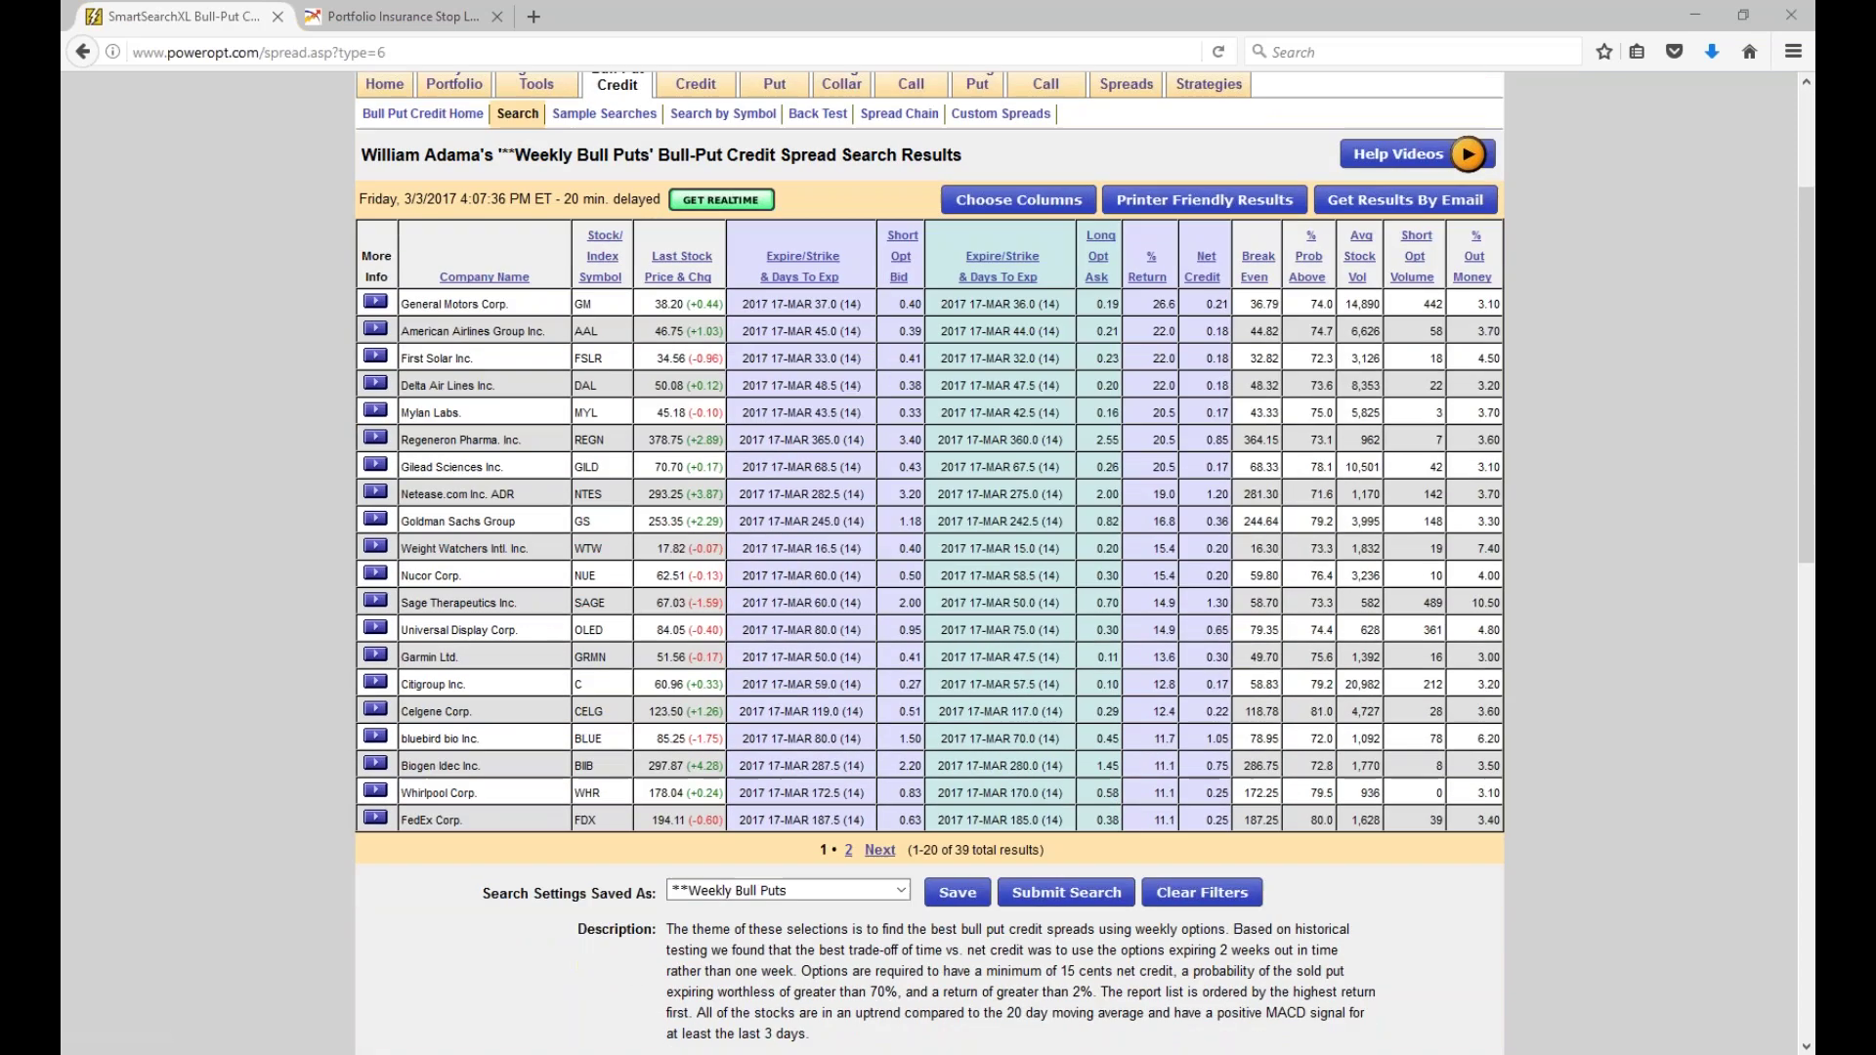
# Review the short put strike in the General Motors row of the Weekly Bull Puts results.
pyautogui.moveTo(814, 307); pyautogui.dragTo(859, 308)
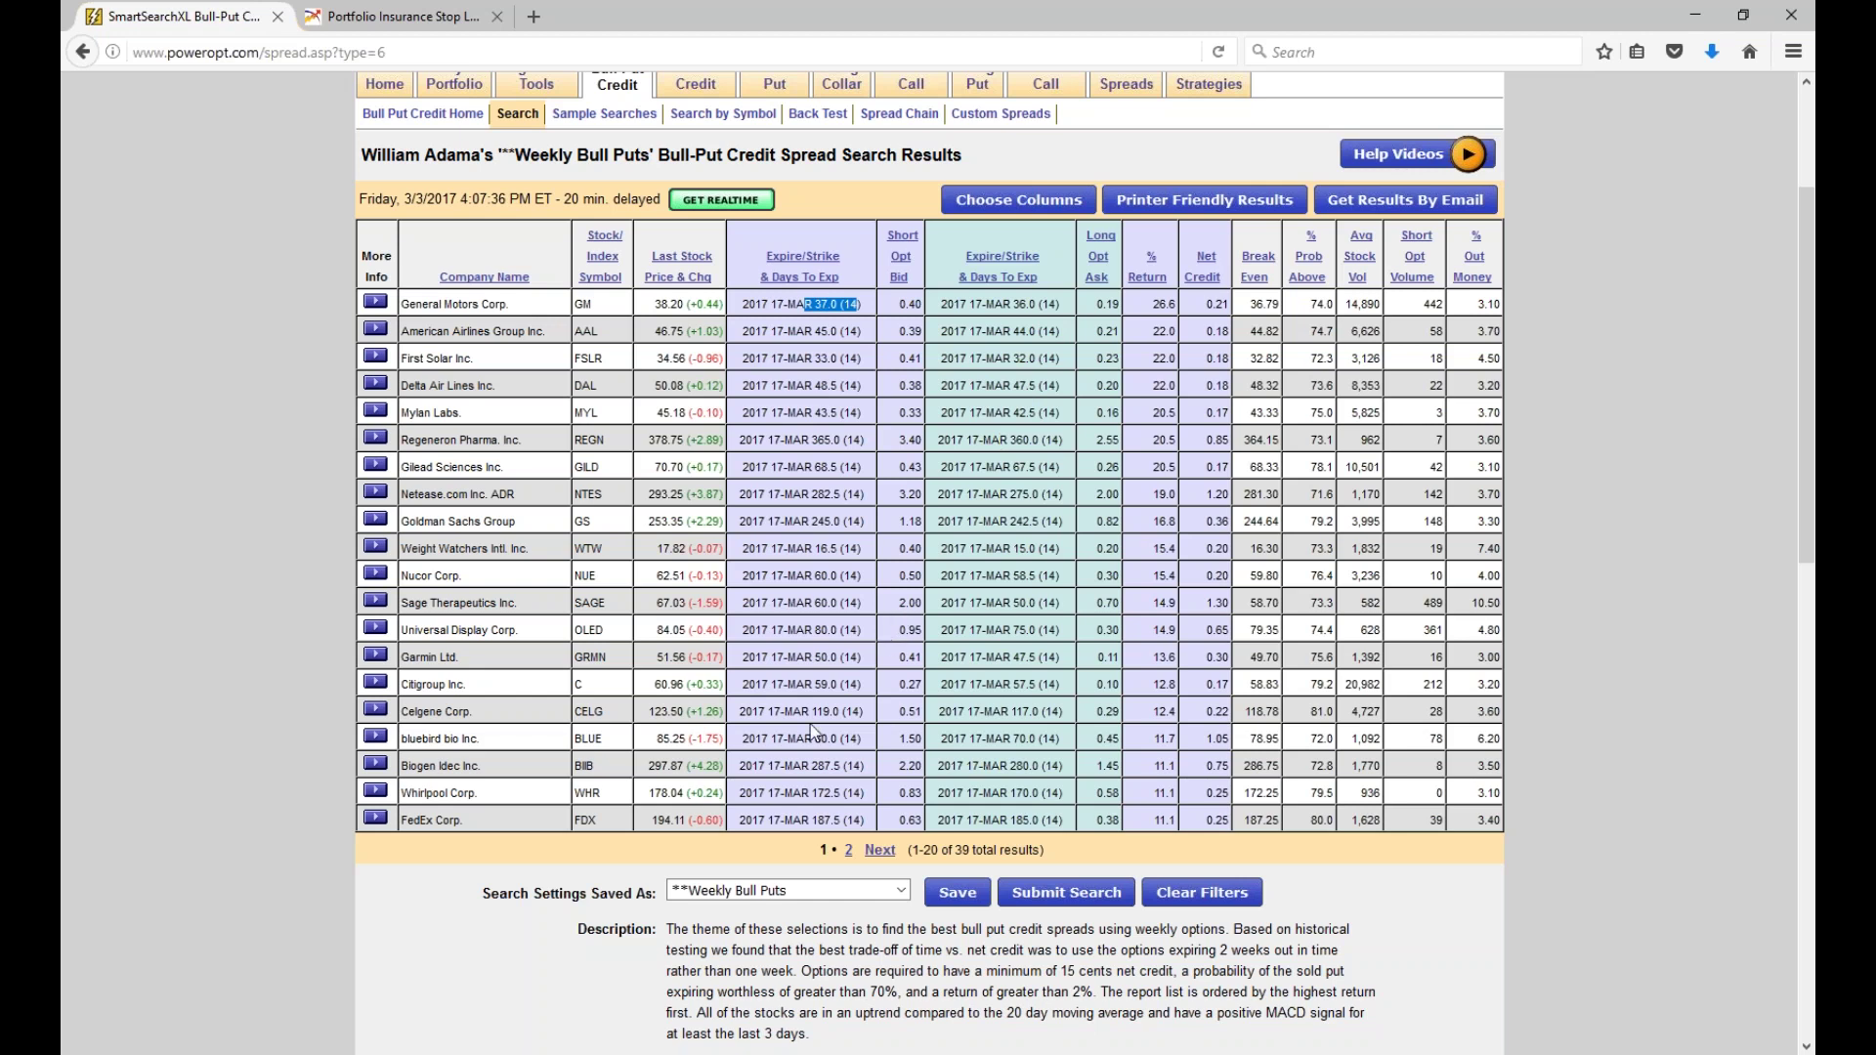
pyautogui.scroll(2, 811, 731)
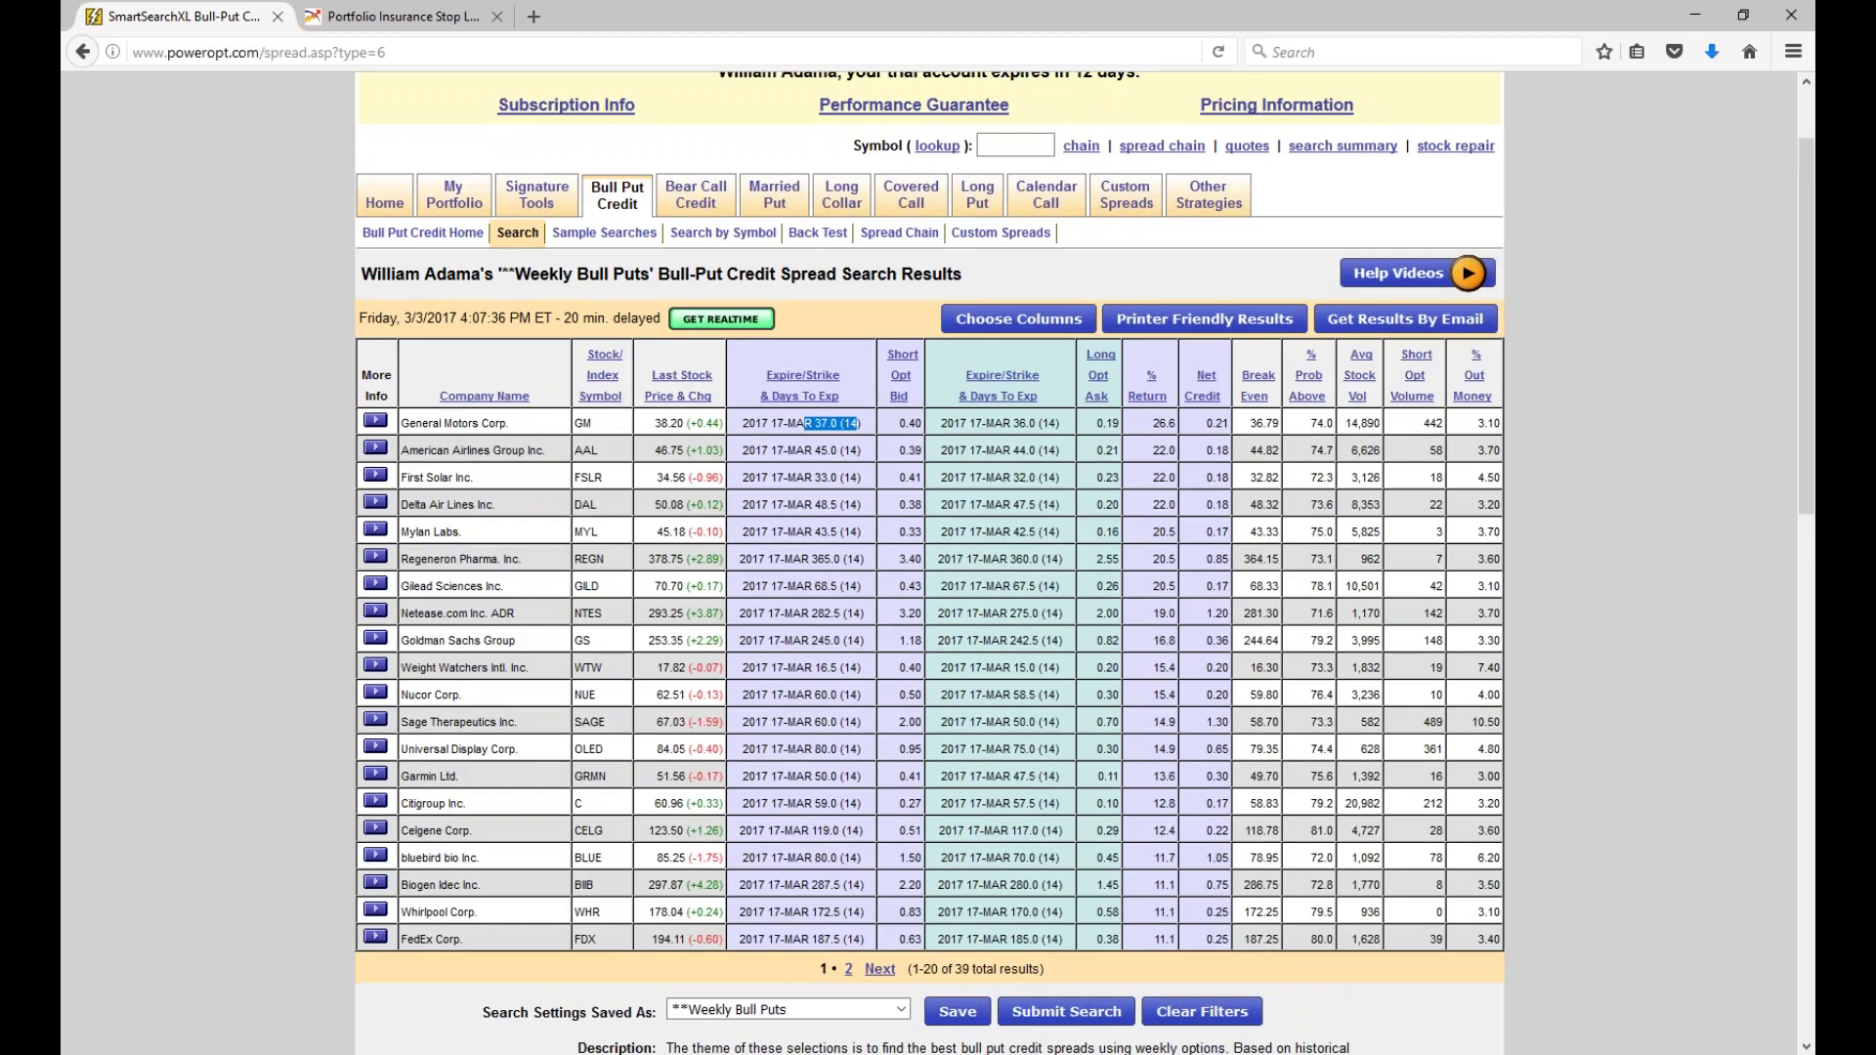
pyautogui.click(929, 460)
pyautogui.scroll(-2, 886, 600)
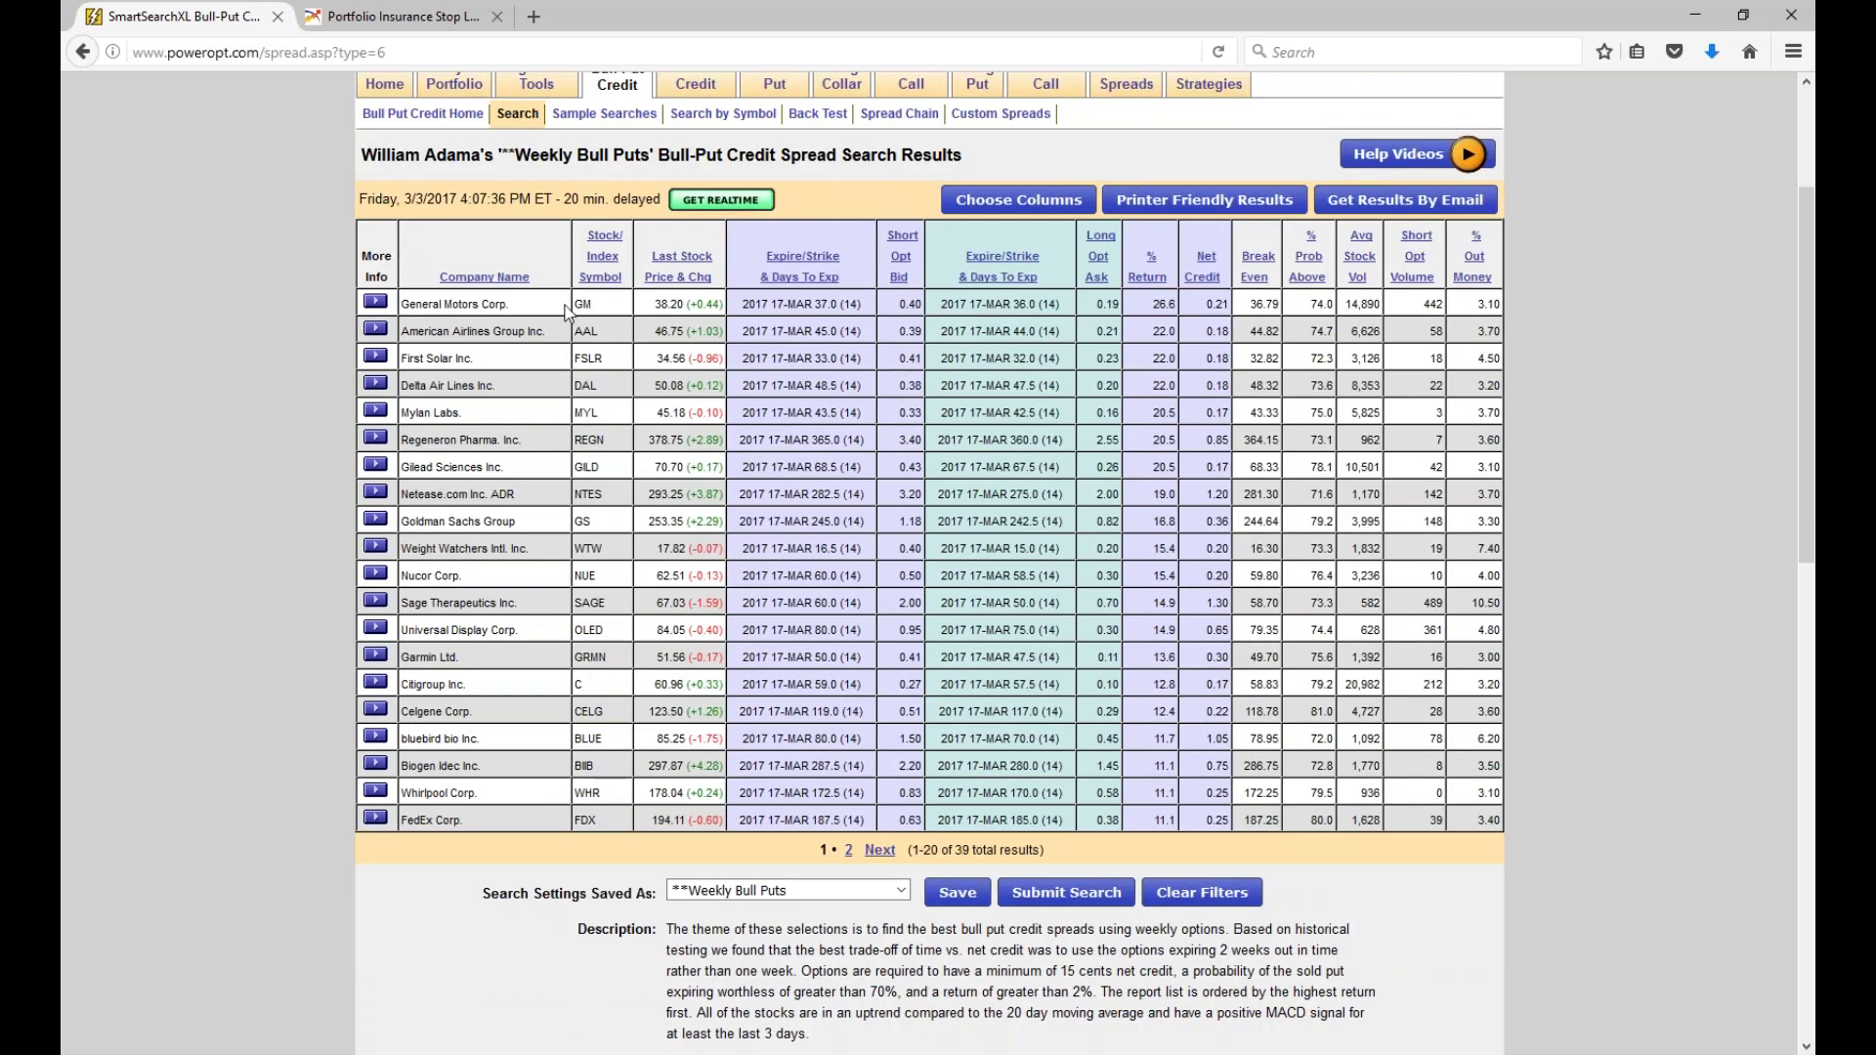
# Open the profit/loss chart for the General Motors bull put spread.
pyautogui.moveTo(829, 304); pyautogui.dragTo(861, 304)
pyautogui.click(374, 305)
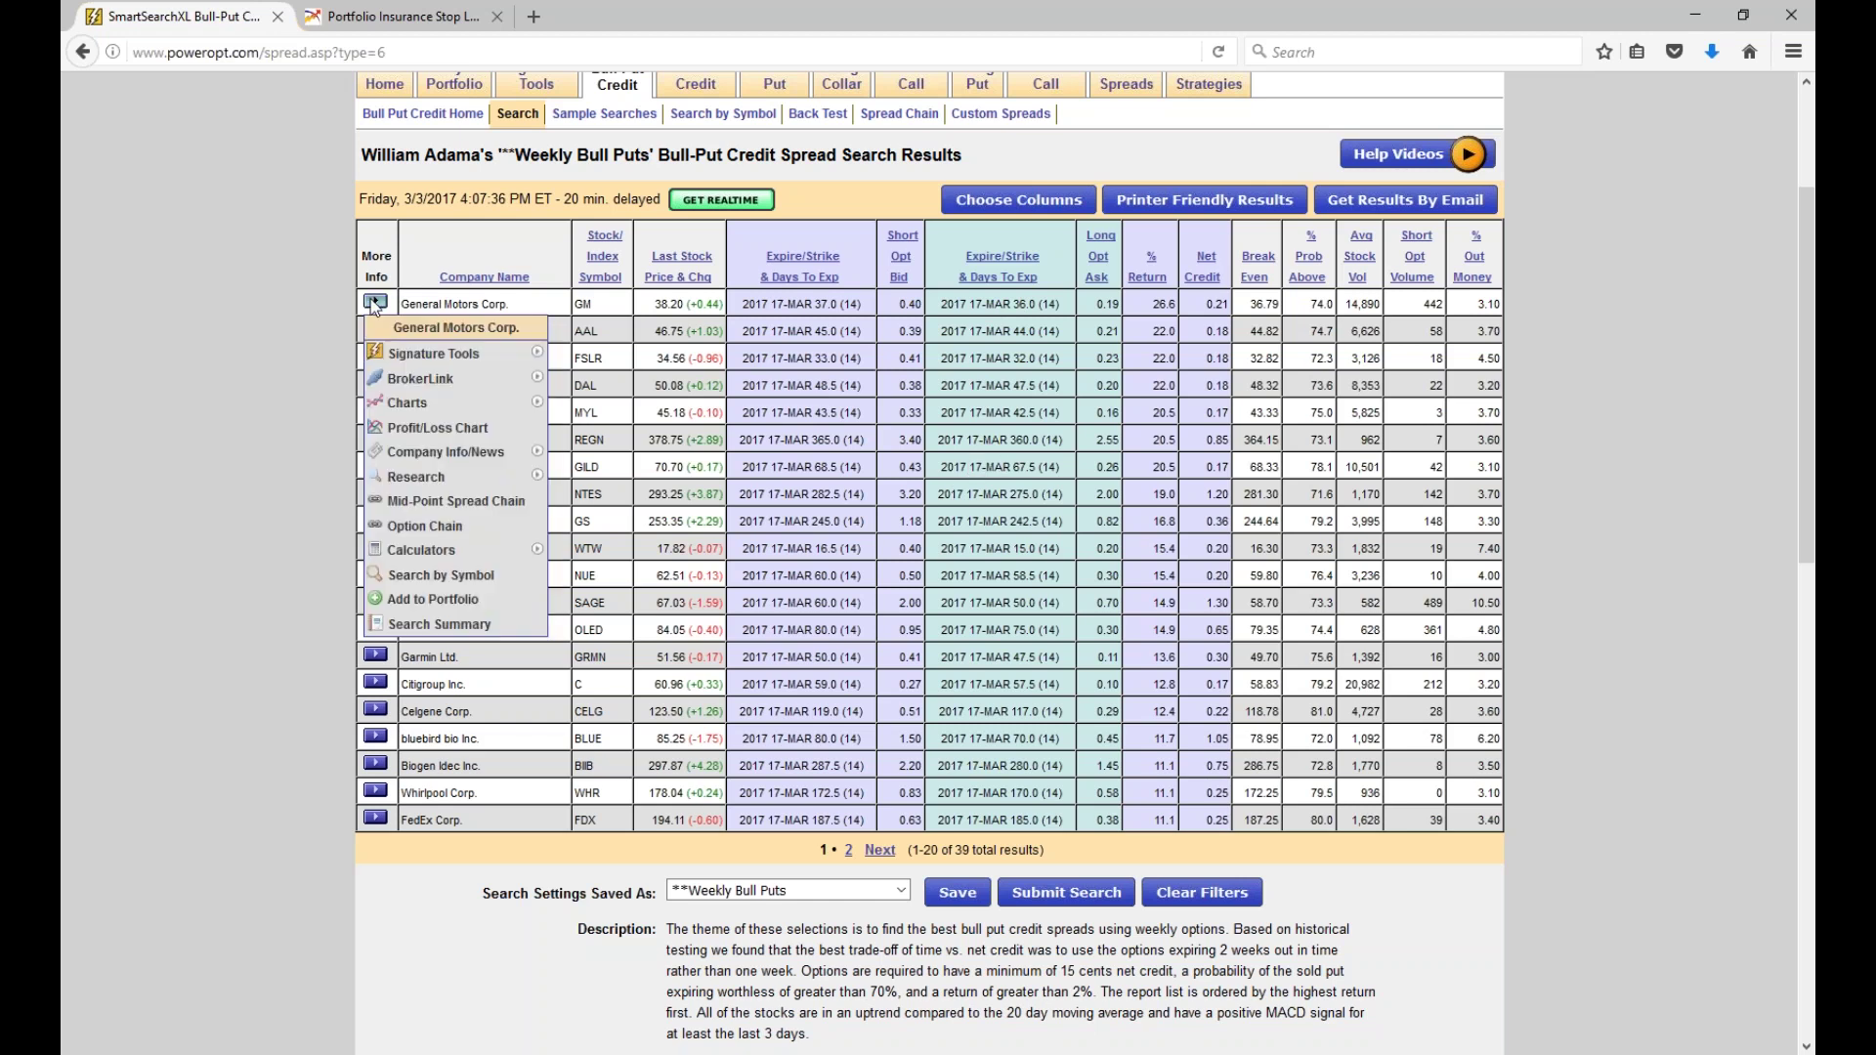
pyautogui.click(419, 430)
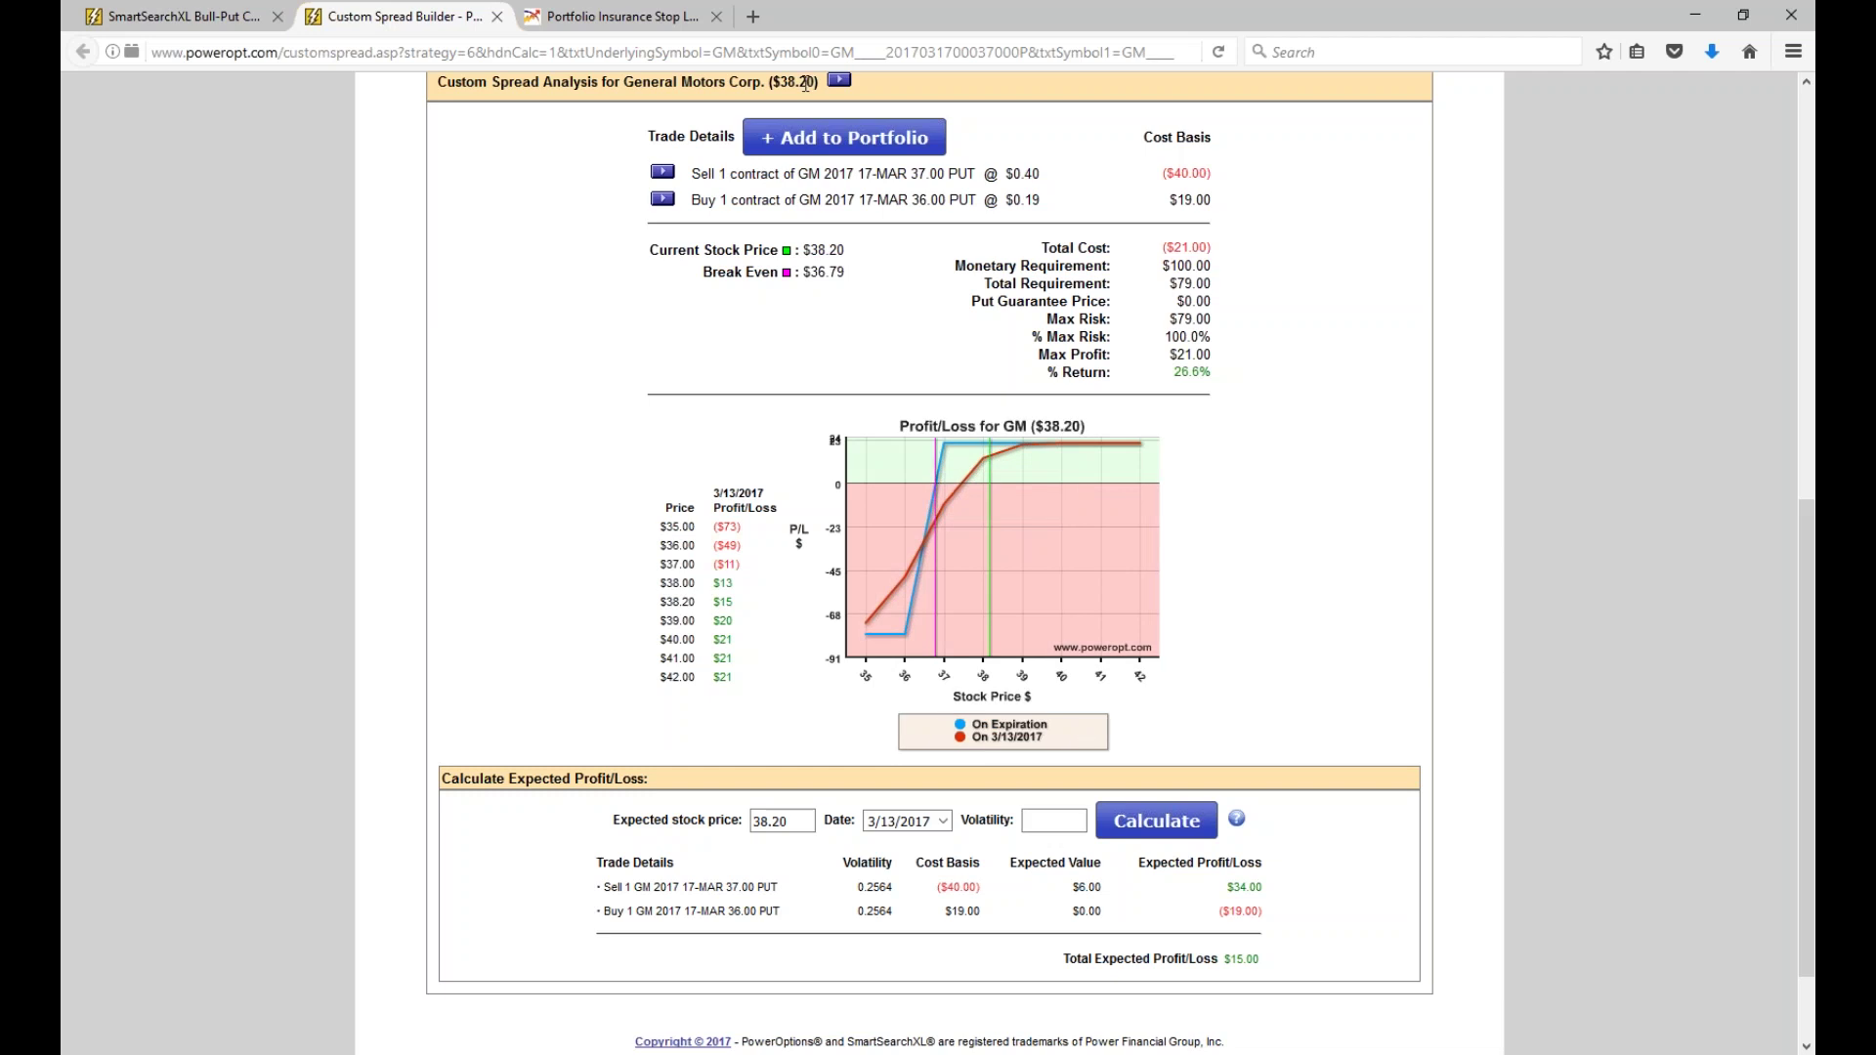
# Highlight the Max Risk value and mark the maximum-loss zone below the 36 strike on the GM chart.
pyautogui.moveTo(990, 451)
pyautogui.moveTo(1170, 318); pyautogui.dragTo(1214, 320)
pyautogui.moveTo(900, 649); pyautogui.dragTo(840, 641)
pyautogui.moveTo(904, 640); pyautogui.dragTo(900, 651)
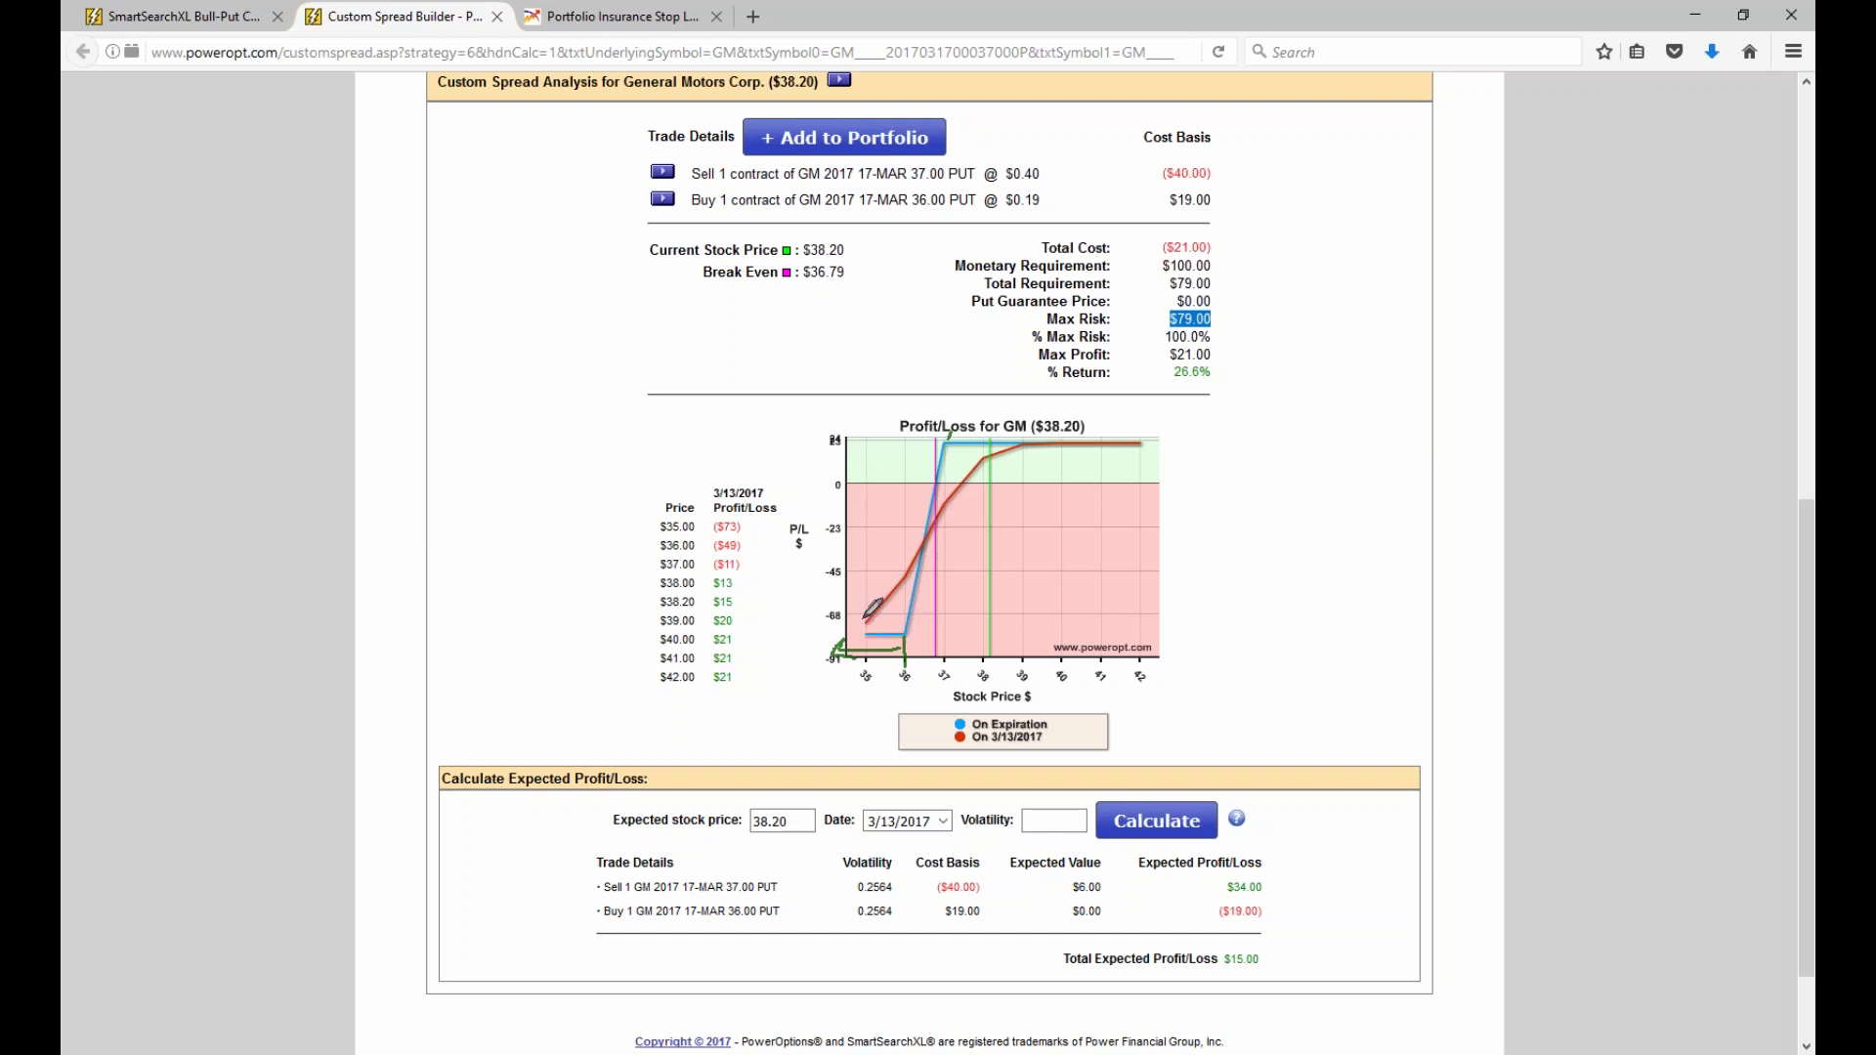
pyautogui.moveTo(865, 618); pyautogui.dragTo(862, 652)
# Check-mark the total cost, circle the total requirement, write 4:1 beside it, and circle the % return with an arrow.
pyautogui.moveTo(1220, 243); pyautogui.dragTo(1288, 213)
pyautogui.moveTo(1221, 262)
pyautogui.mouseDown()
pyautogui.moveTo(1159, 272)
pyautogui.moveTo(1206, 295)
pyautogui.moveTo(1235, 267)
pyautogui.moveTo(1284, 306)
pyautogui.moveTo(1283, 334)
pyautogui.moveTo(1321, 338)
pyautogui.mouseUp()
pyautogui.click(1300, 300)
pyautogui.click(1298, 329)
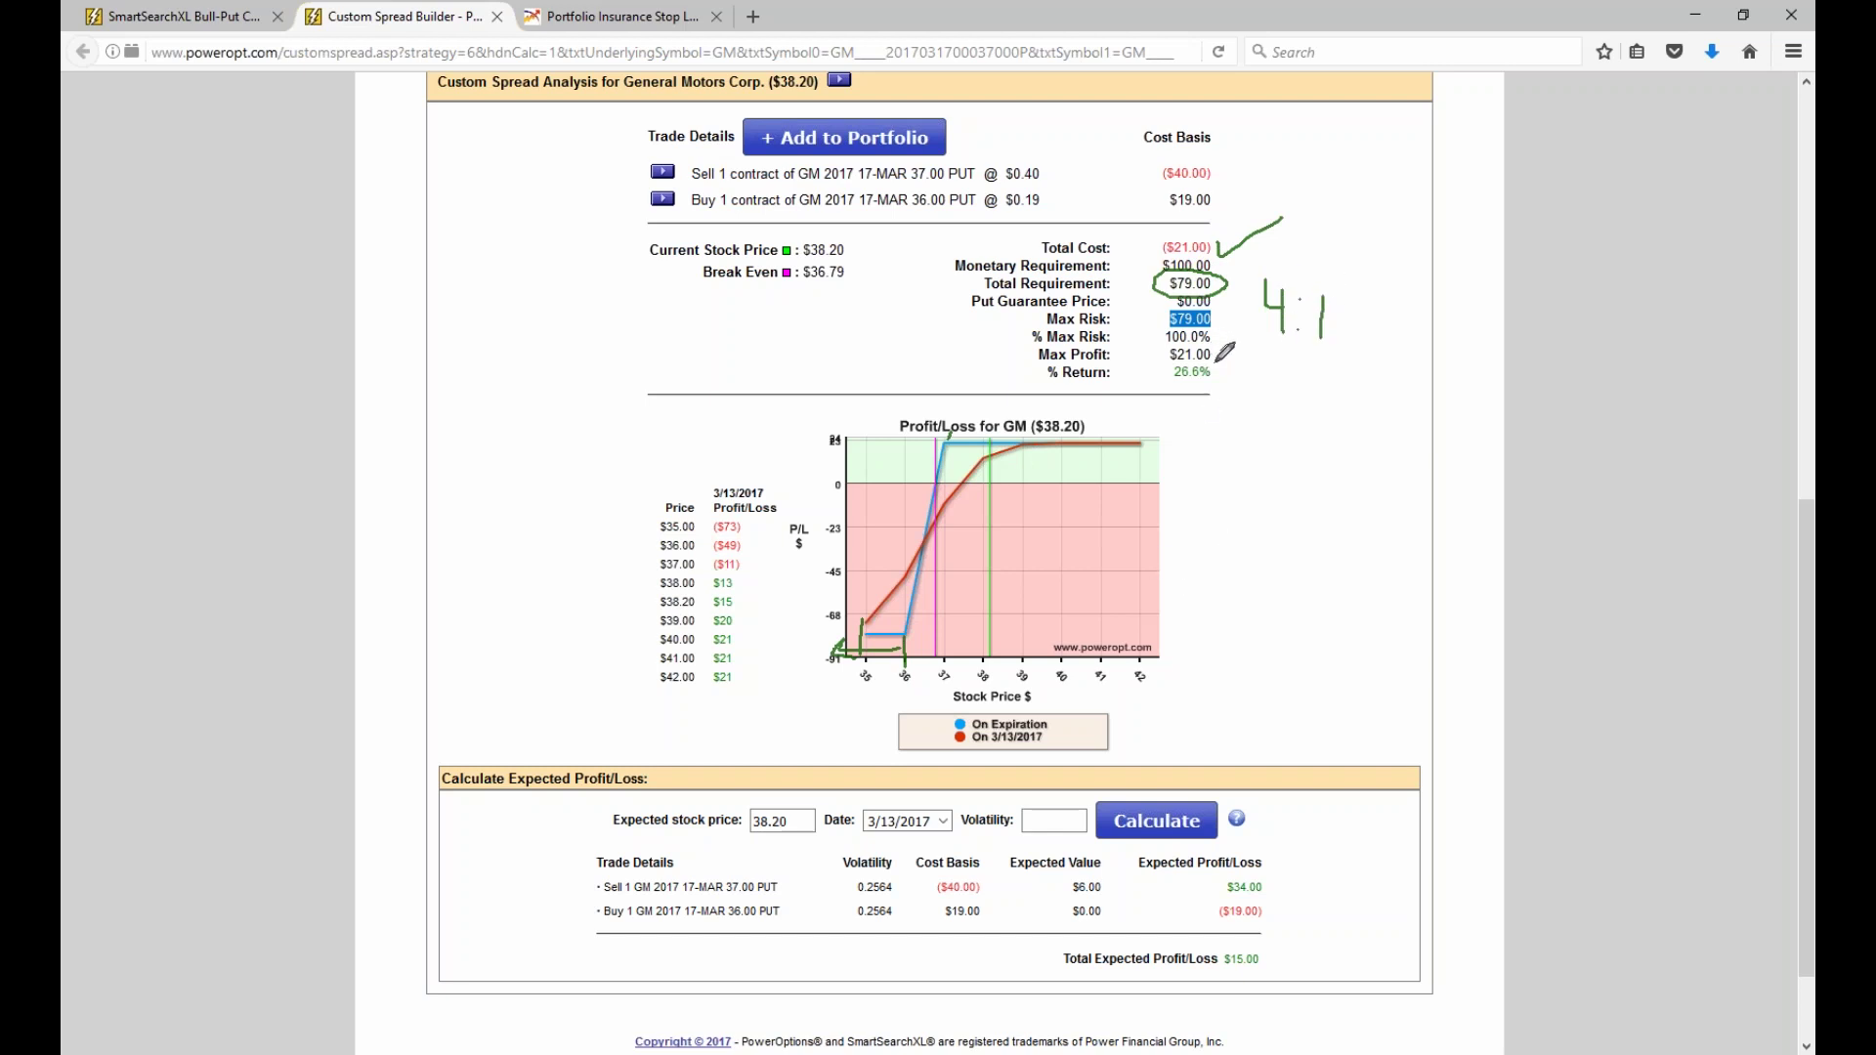
pyautogui.moveTo(1210, 348)
pyautogui.mouseDown()
pyautogui.moveTo(1194, 391)
pyautogui.moveTo(1226, 364)
pyautogui.moveTo(1214, 347)
pyautogui.mouseUp()
pyautogui.moveTo(1225, 379); pyautogui.dragTo(1263, 386)
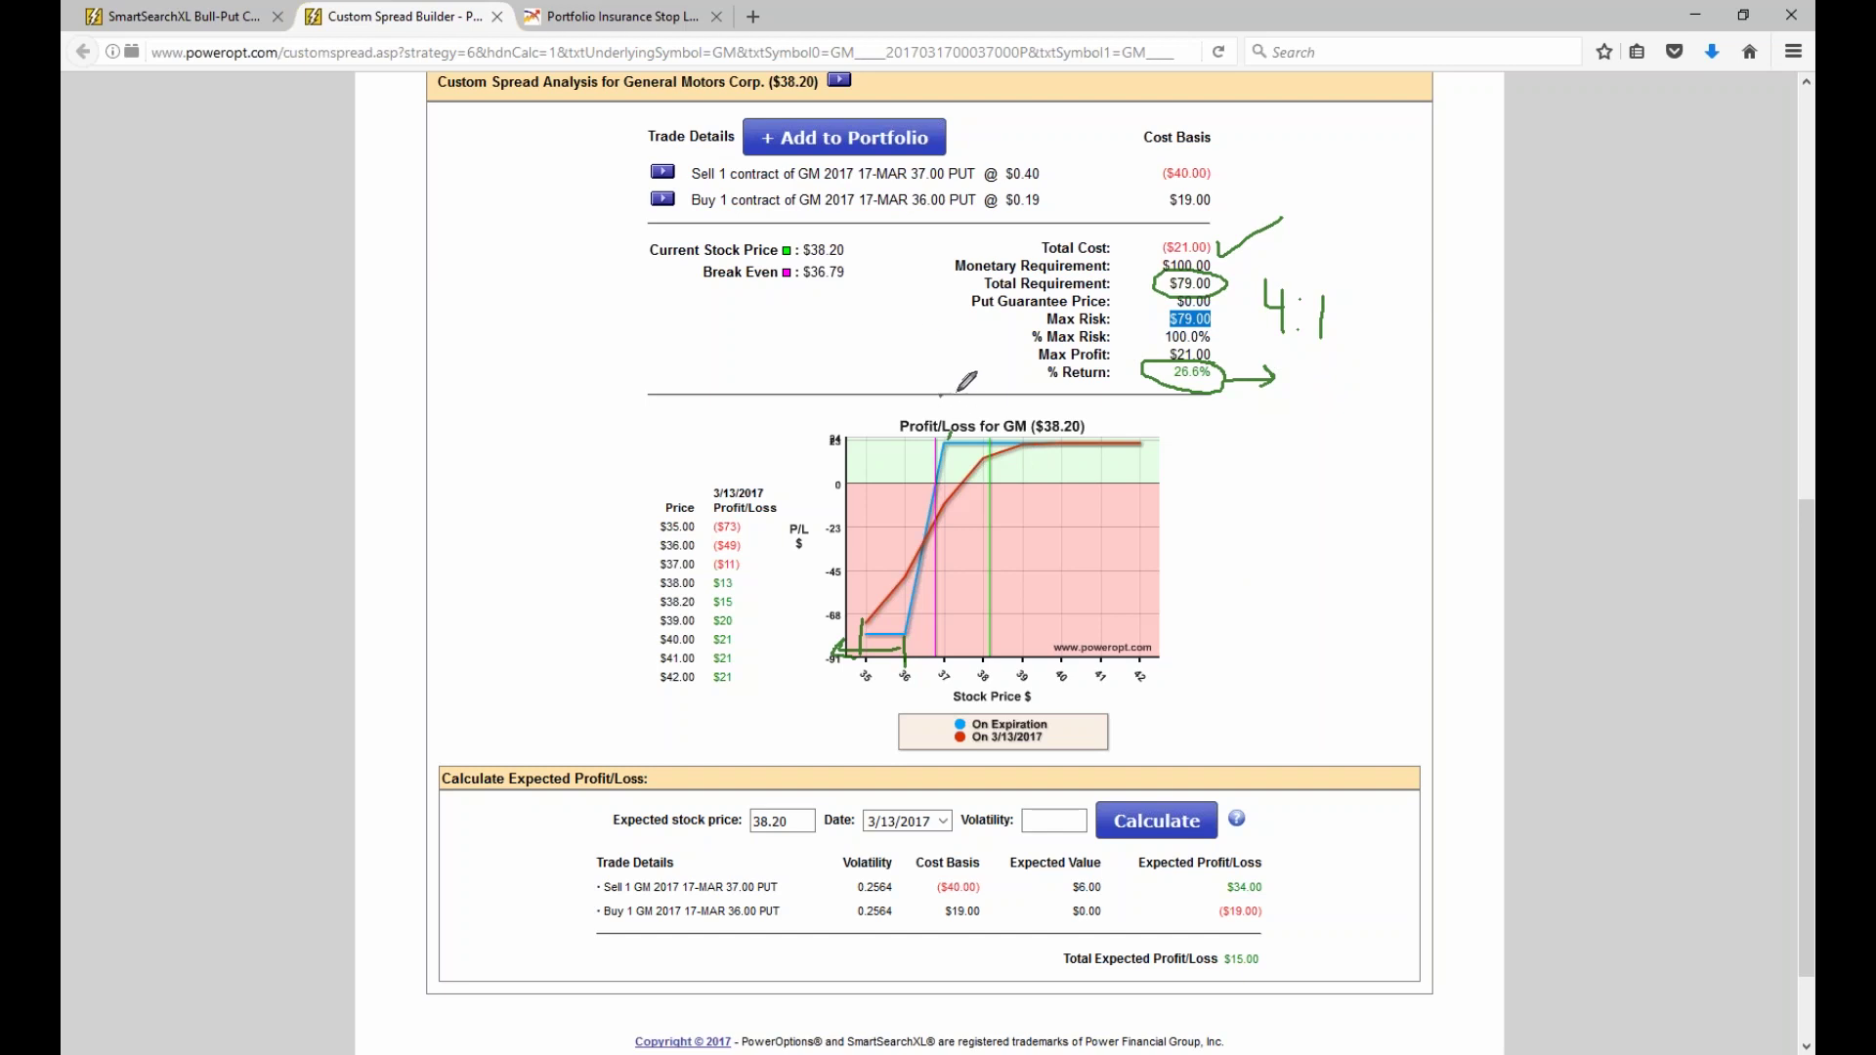
# Draw an arrow above the GM chart, write 80 beside it, and sketch a payoff curve at lower strikes.
pyautogui.moveTo(953, 394)
pyautogui.mouseDown()
pyautogui.moveTo(951, 412)
pyautogui.moveTo(977, 395)
pyautogui.moveTo(1086, 404)
pyautogui.moveTo(1069, 414)
pyautogui.mouseUp()
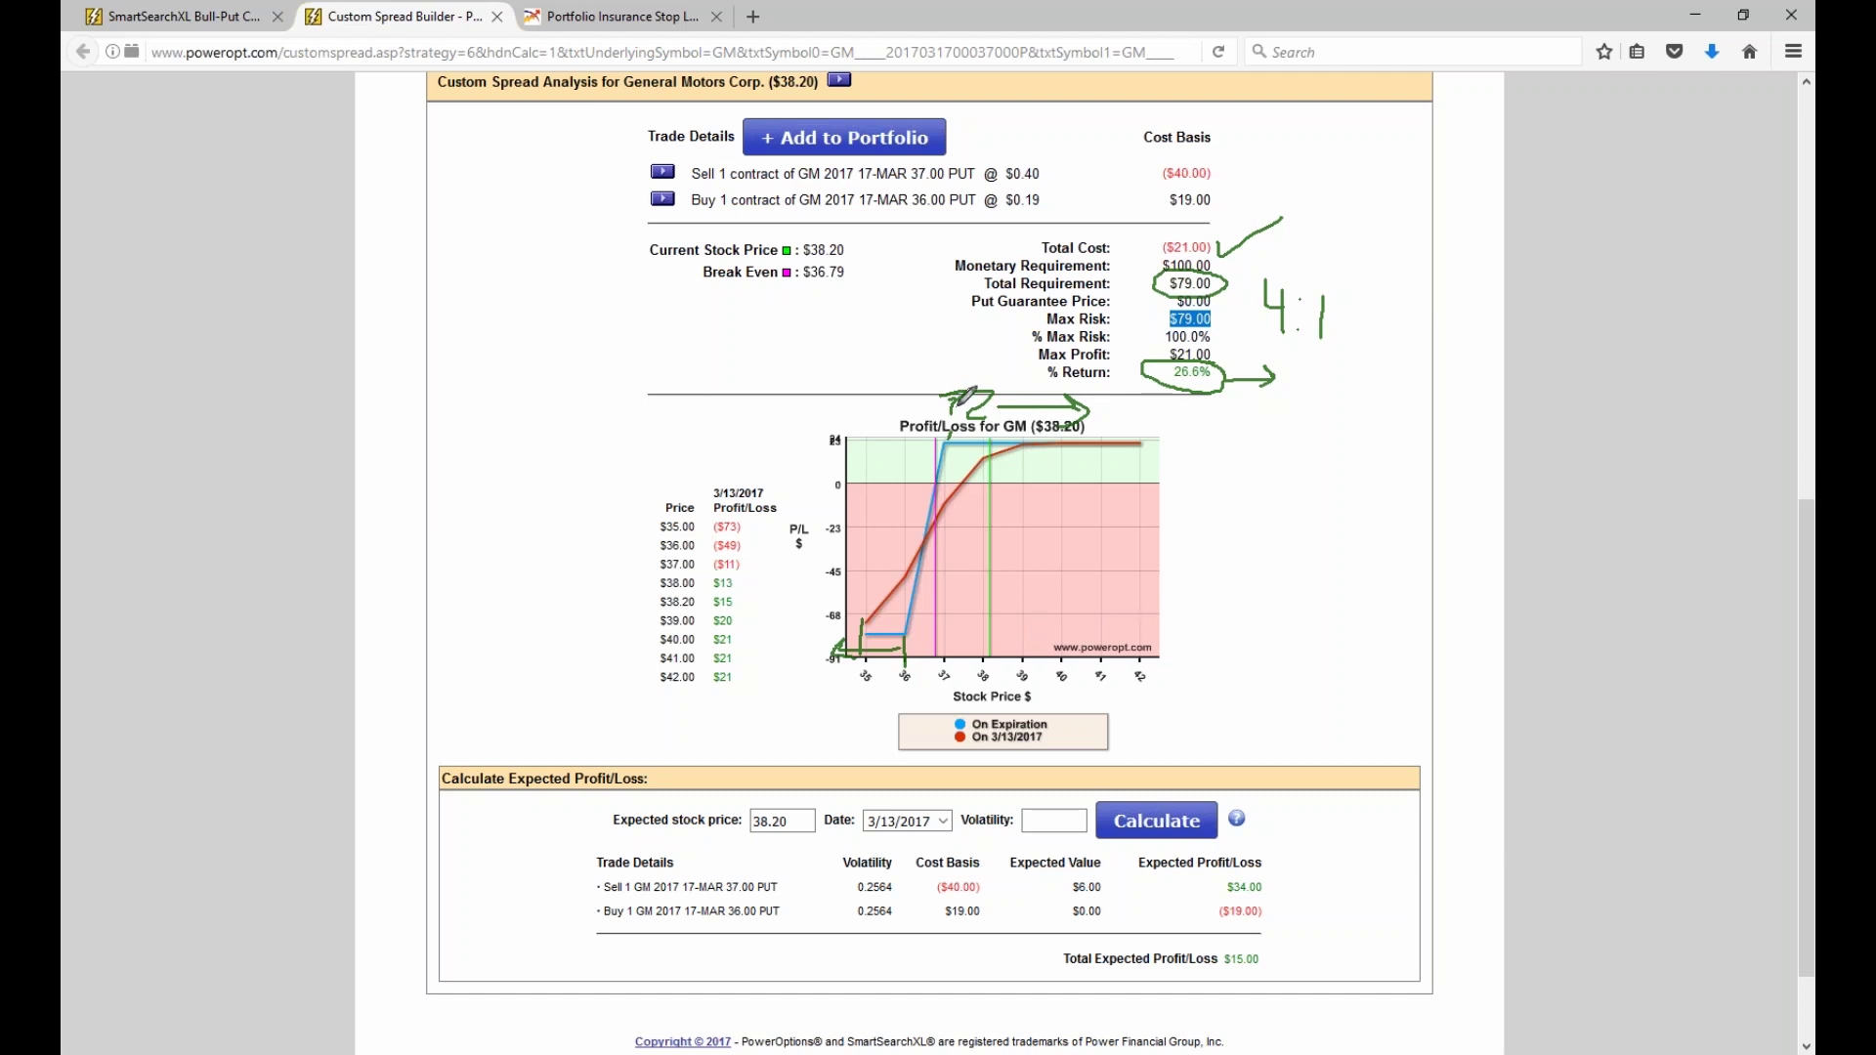
pyautogui.moveTo(1280, 430)
pyautogui.mouseDown()
pyautogui.moveTo(1270, 459)
pyautogui.moveTo(1316, 436)
pyautogui.mouseUp()
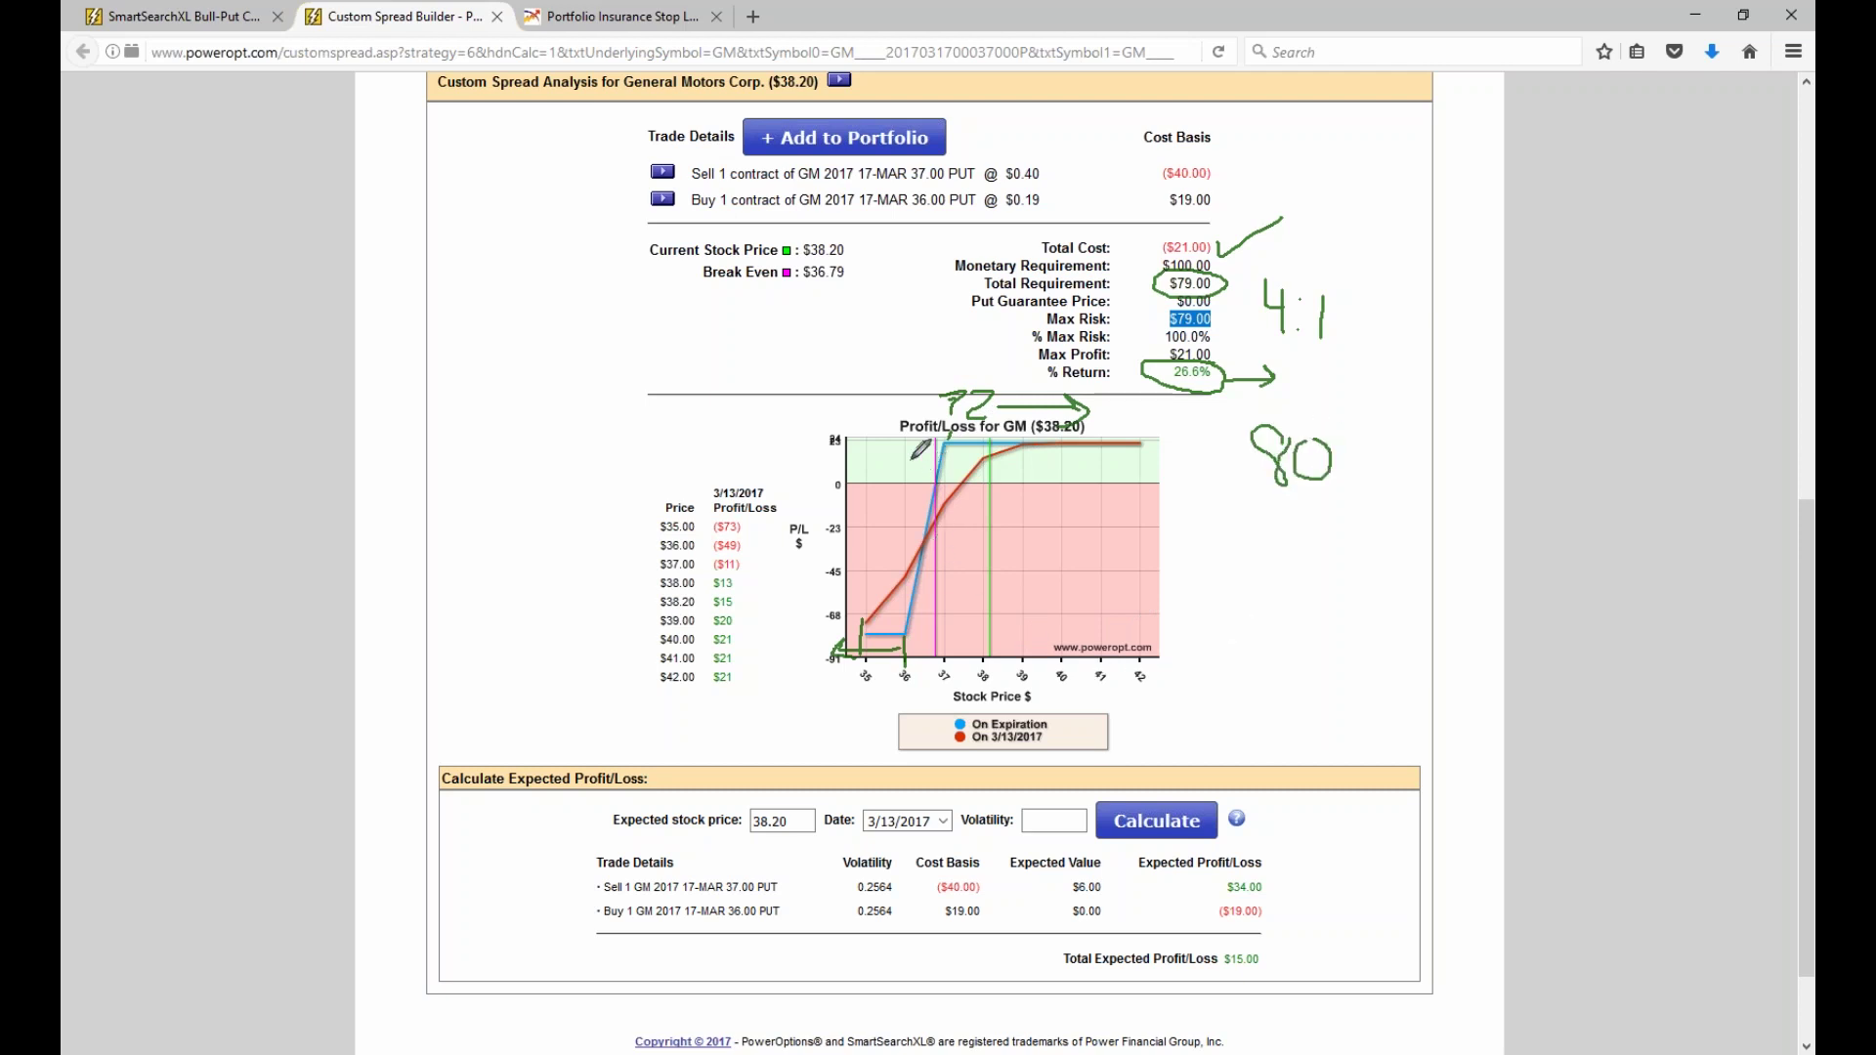
pyautogui.moveTo(906, 461)
pyautogui.mouseDown()
pyautogui.moveTo(887, 536)
pyautogui.moveTo(815, 616)
pyautogui.mouseUp()
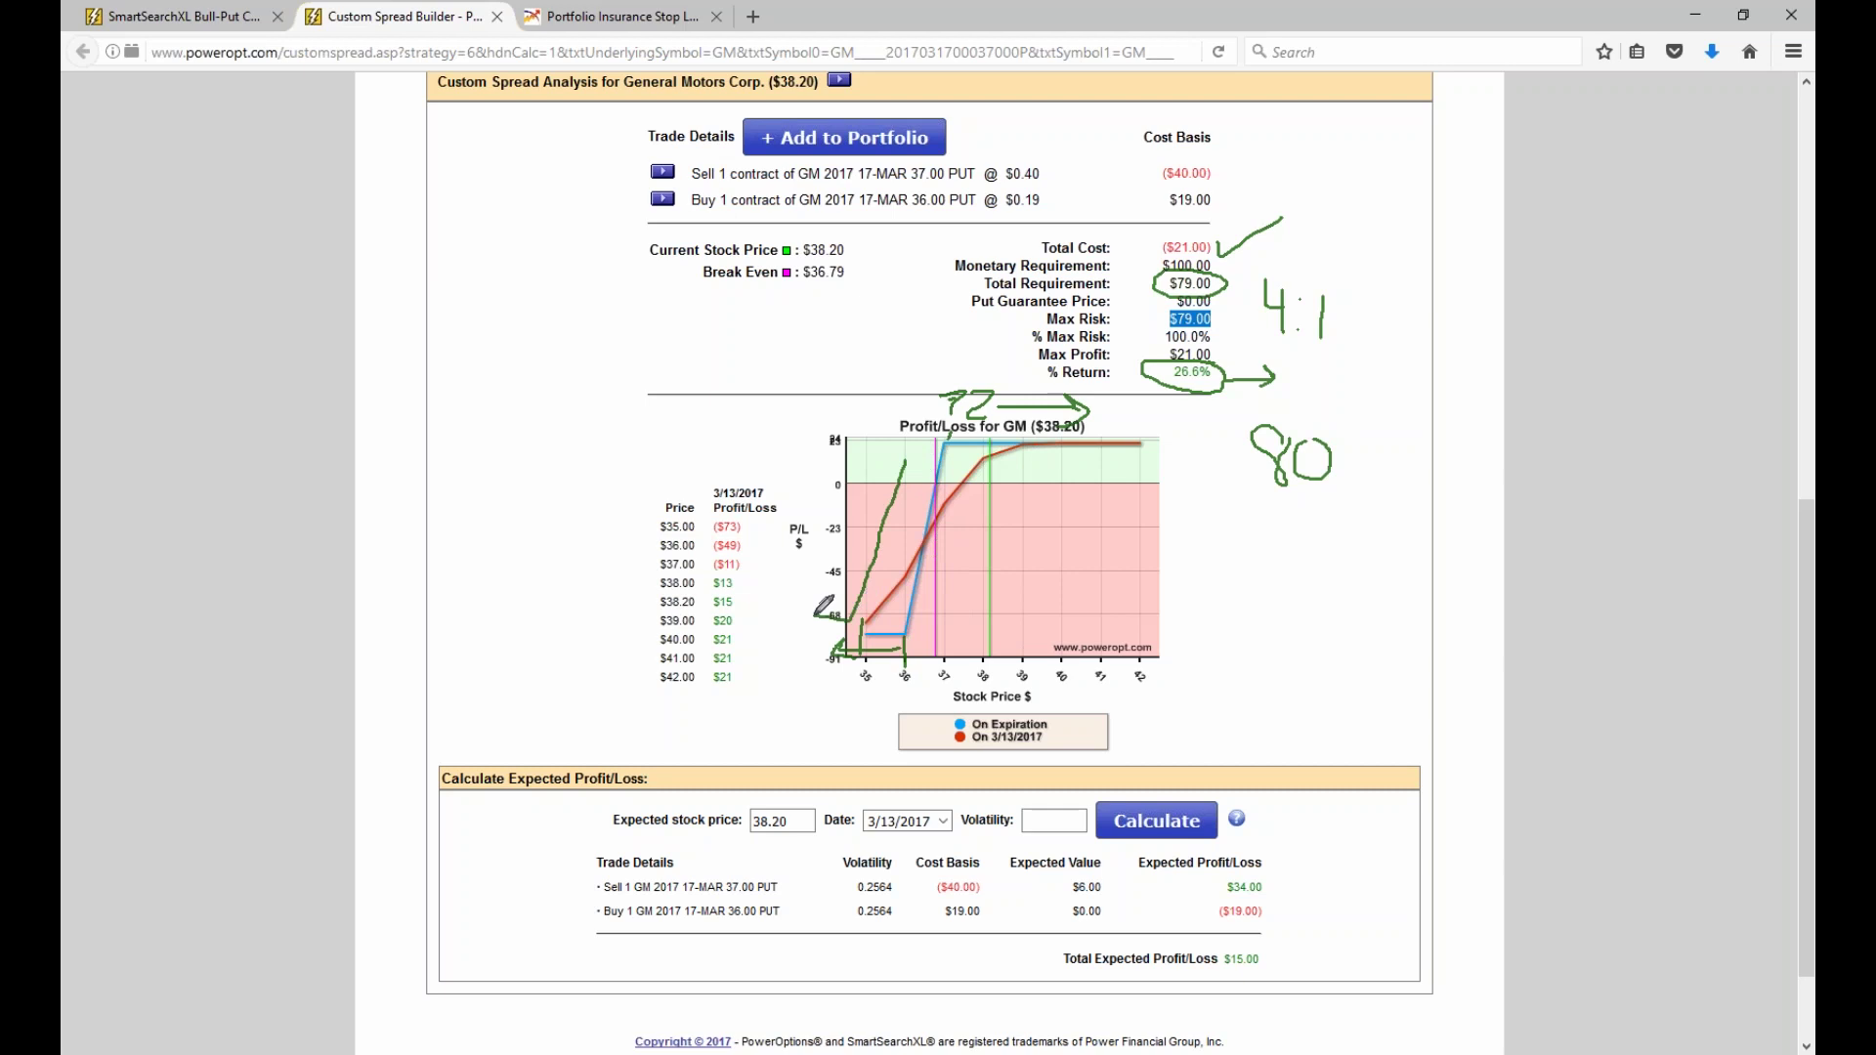
pyautogui.moveTo(906, 461); pyautogui.dragTo(1058, 450)
# Write the calculation .11/1.00 and the return 11-12% beside the GM profit/loss chart.
pyautogui.moveTo(1356, 557)
pyautogui.mouseDown()
pyautogui.moveTo(1292, 640)
pyautogui.moveTo(1392, 586)
pyautogui.mouseUp()
pyautogui.click(1361, 622)
pyautogui.moveTo(1254, 668)
pyautogui.mouseDown()
pyautogui.moveTo(1256, 708)
pyautogui.moveTo(1315, 684)
pyautogui.moveTo(1330, 705)
pyautogui.moveTo(1357, 679)
pyautogui.moveTo(1375, 701)
pyautogui.moveTo(1378, 676)
pyautogui.moveTo(1385, 697)
pyautogui.mouseUp()
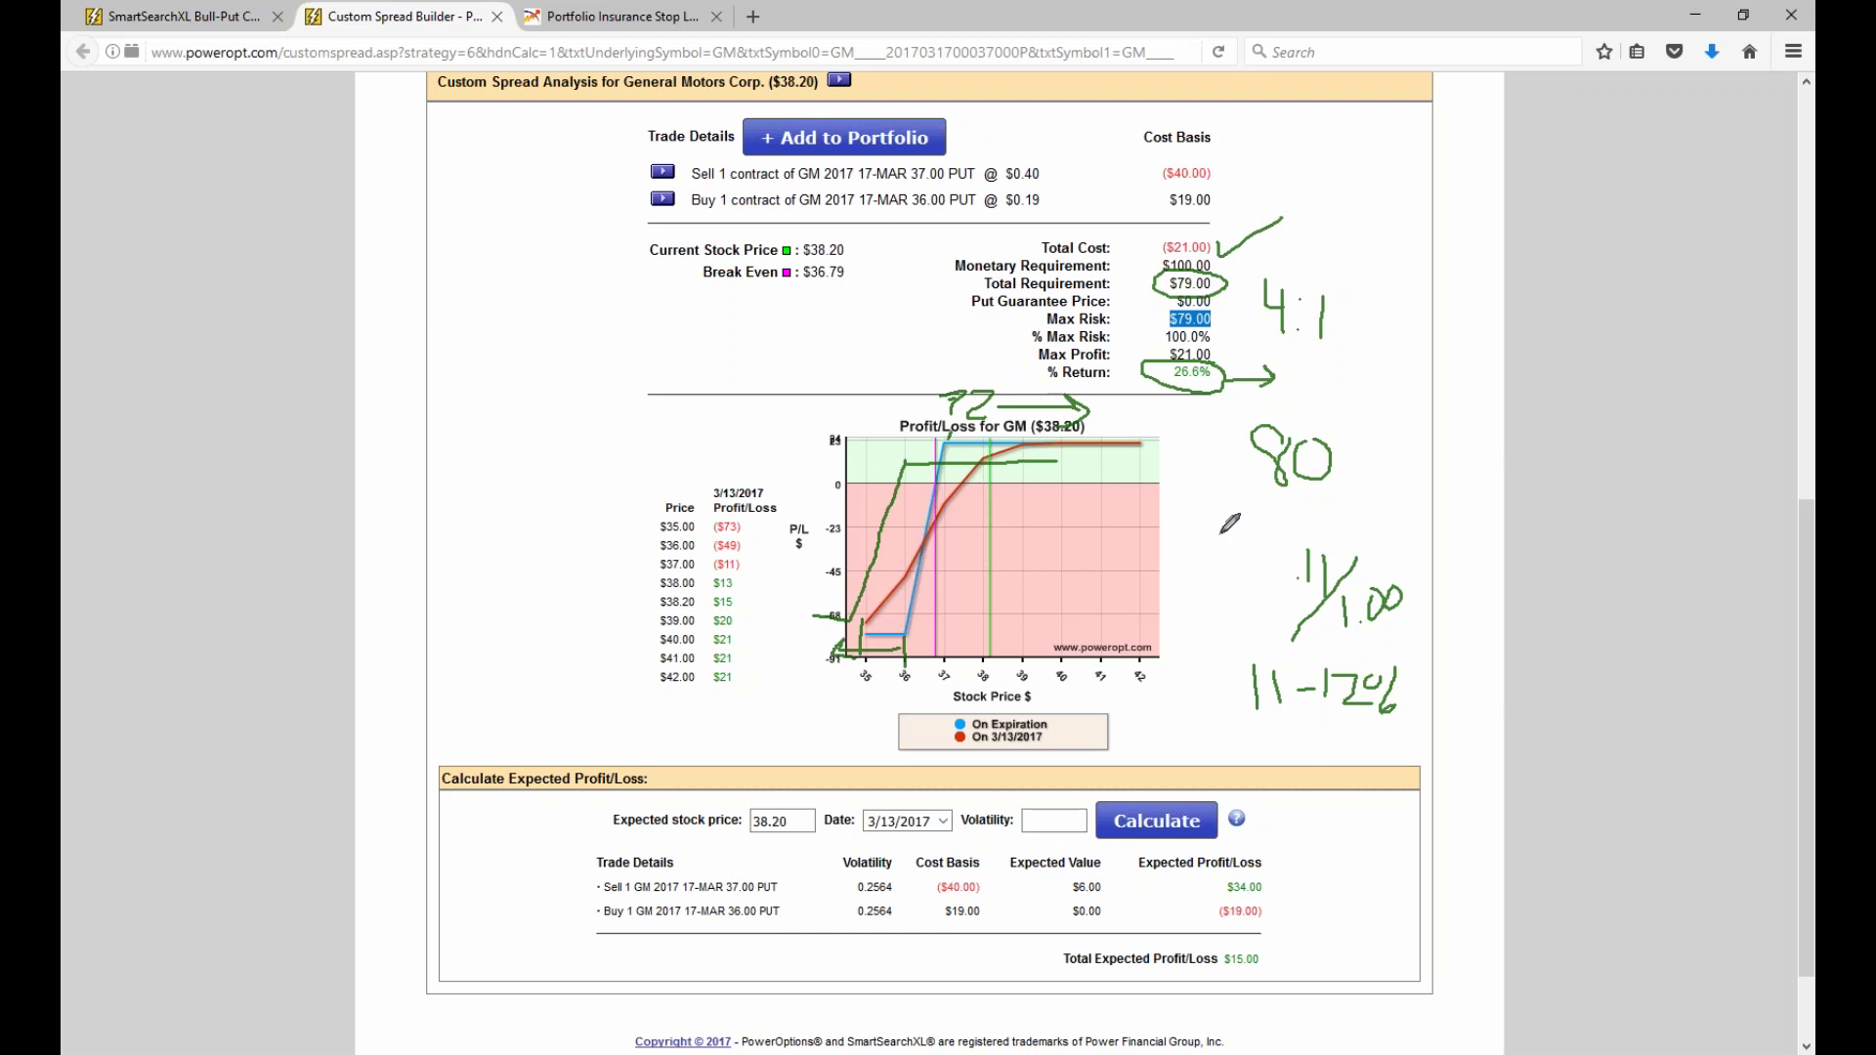
# Clear all handwritten annotations from the GM spread analysis.
pyautogui.moveTo(1065, 452)
pyautogui.mouseDown()
pyautogui.moveTo(1073, 436)
pyautogui.moveTo(1060, 461)
pyautogui.mouseUp()
pyautogui.press('Escape')
pyautogui.click(1142, 555)
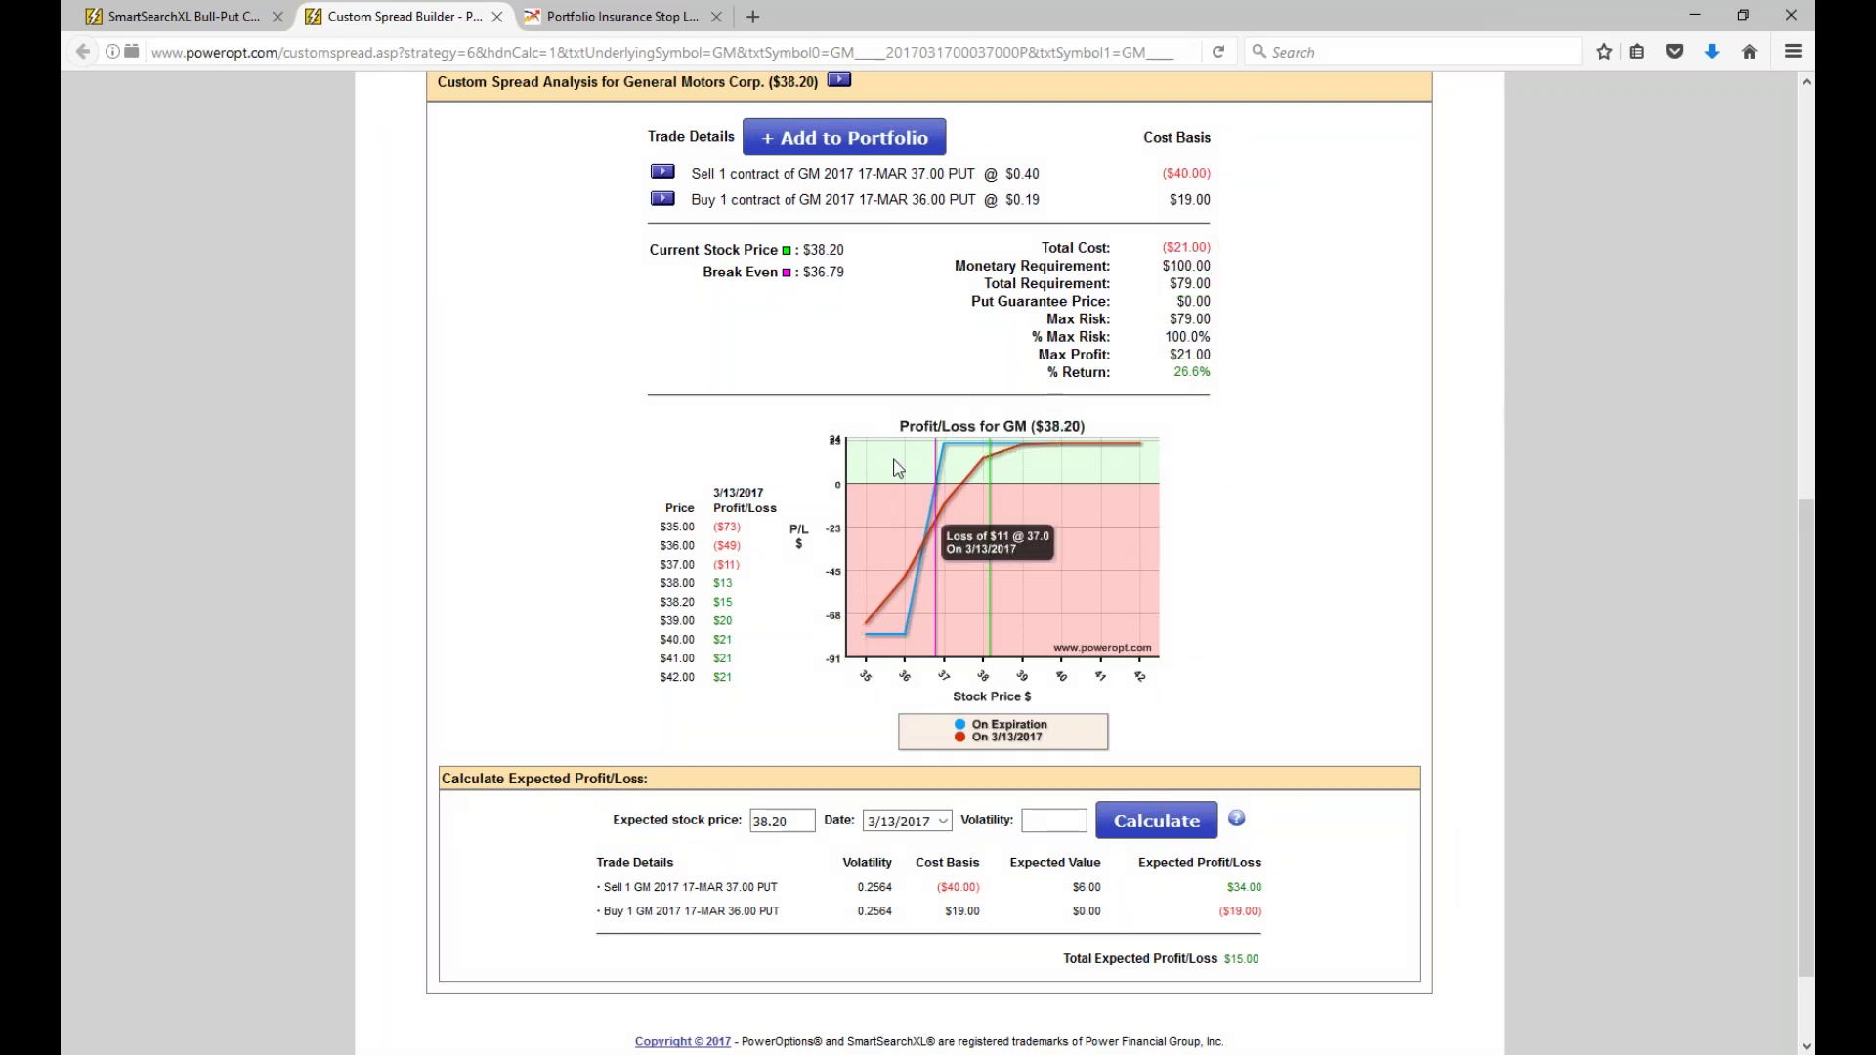
# Open the Spread Chain tool for bull put credit spreads.
pyautogui.scroll(8, 1235, 314)
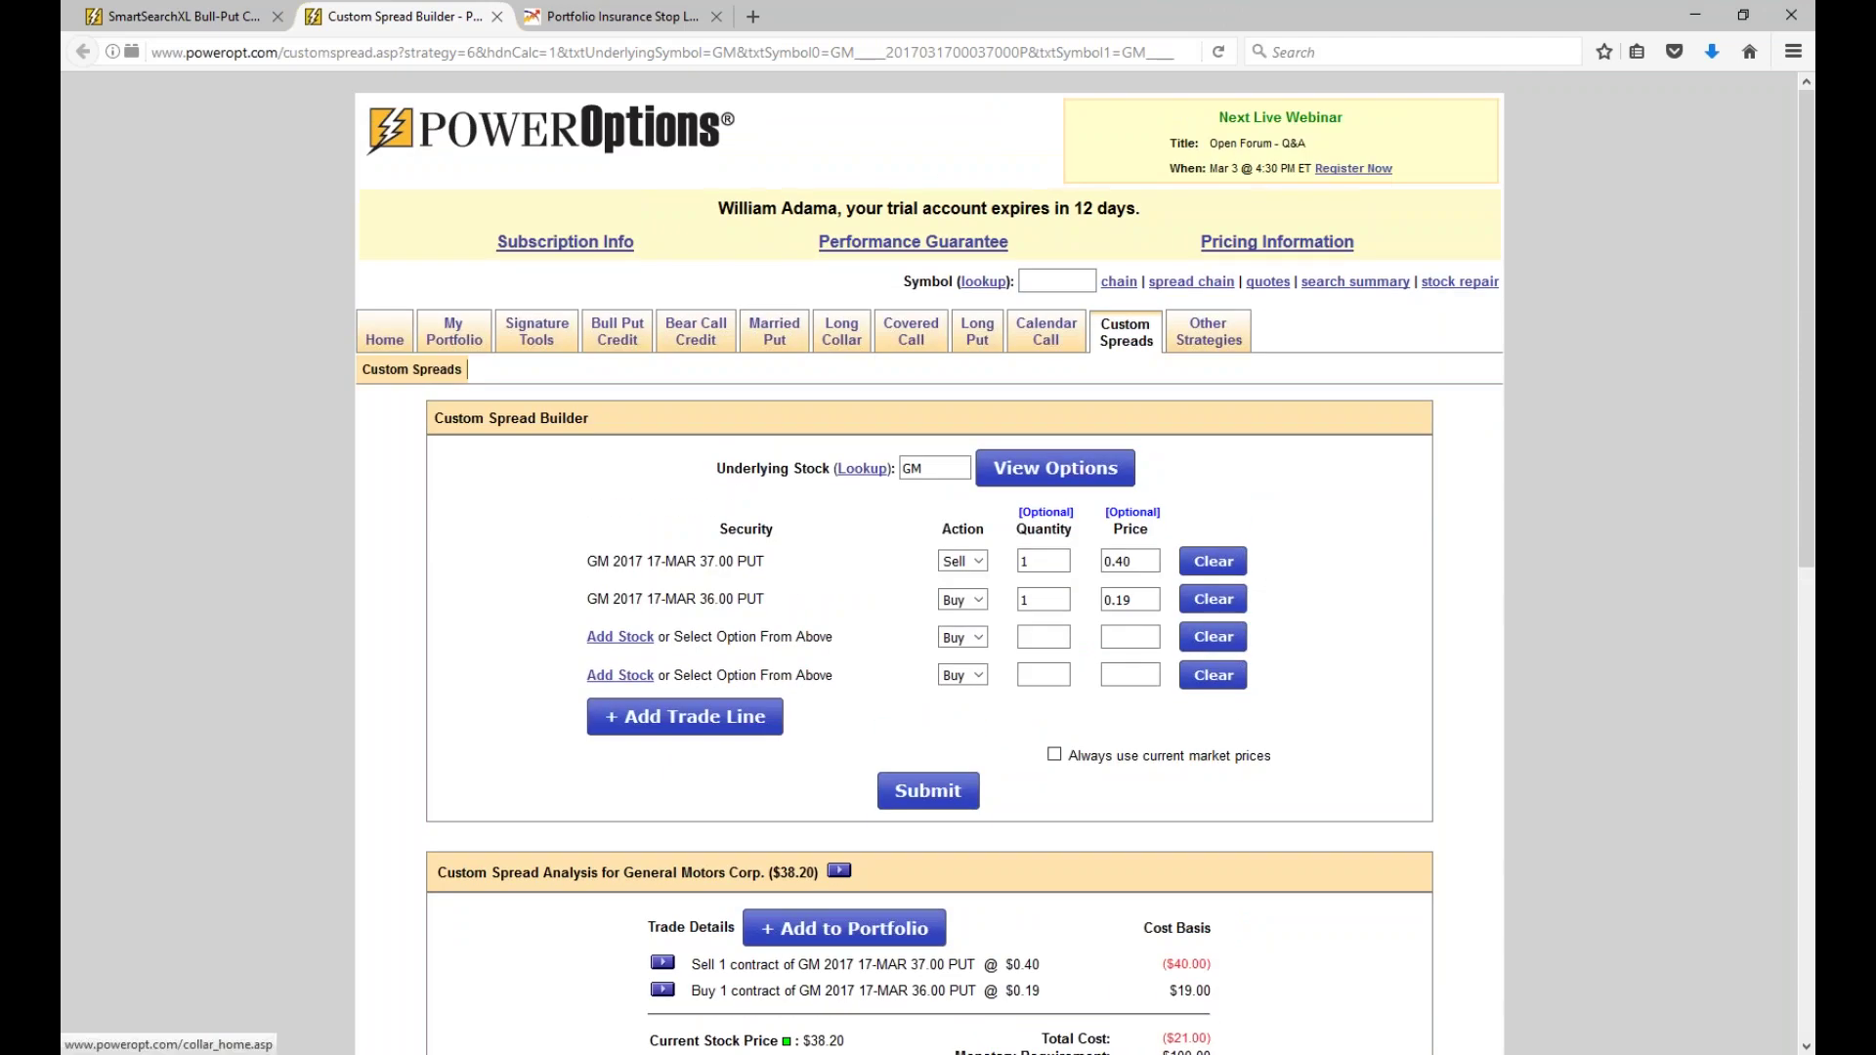
pyautogui.moveTo(636, 342)
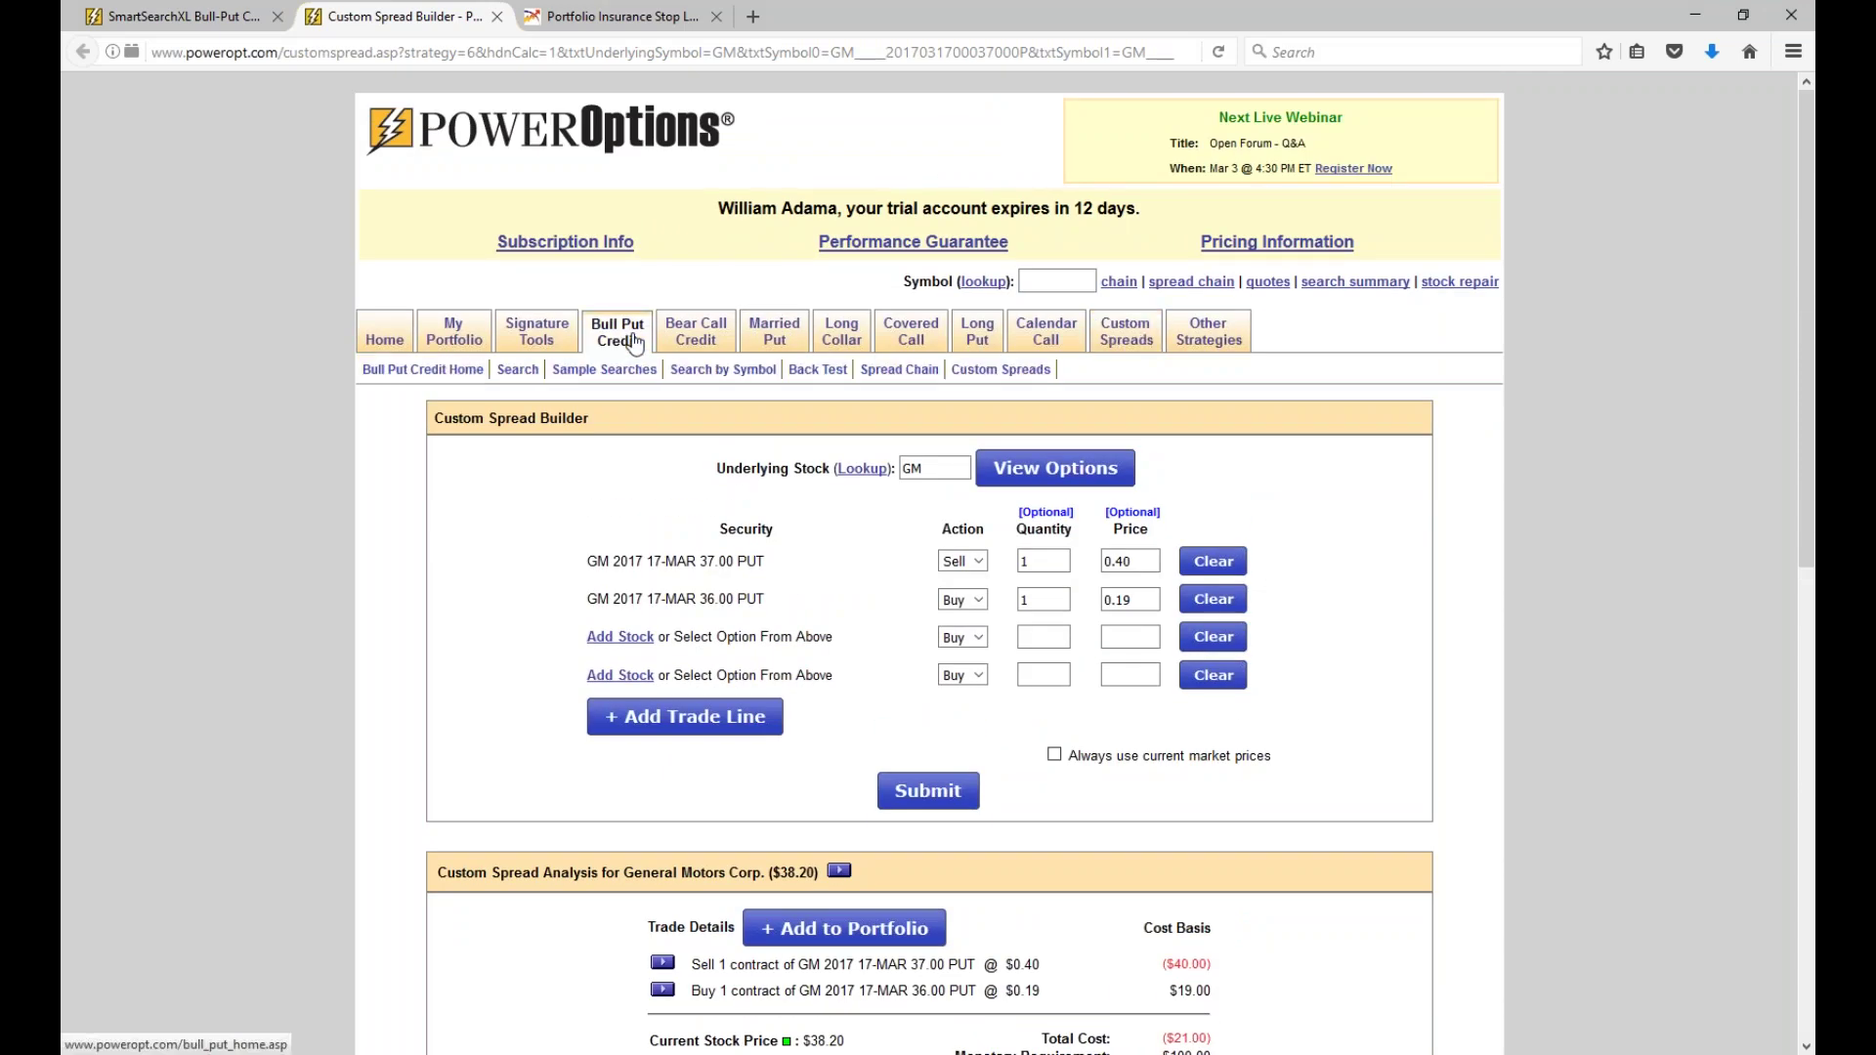
pyautogui.click(887, 377)
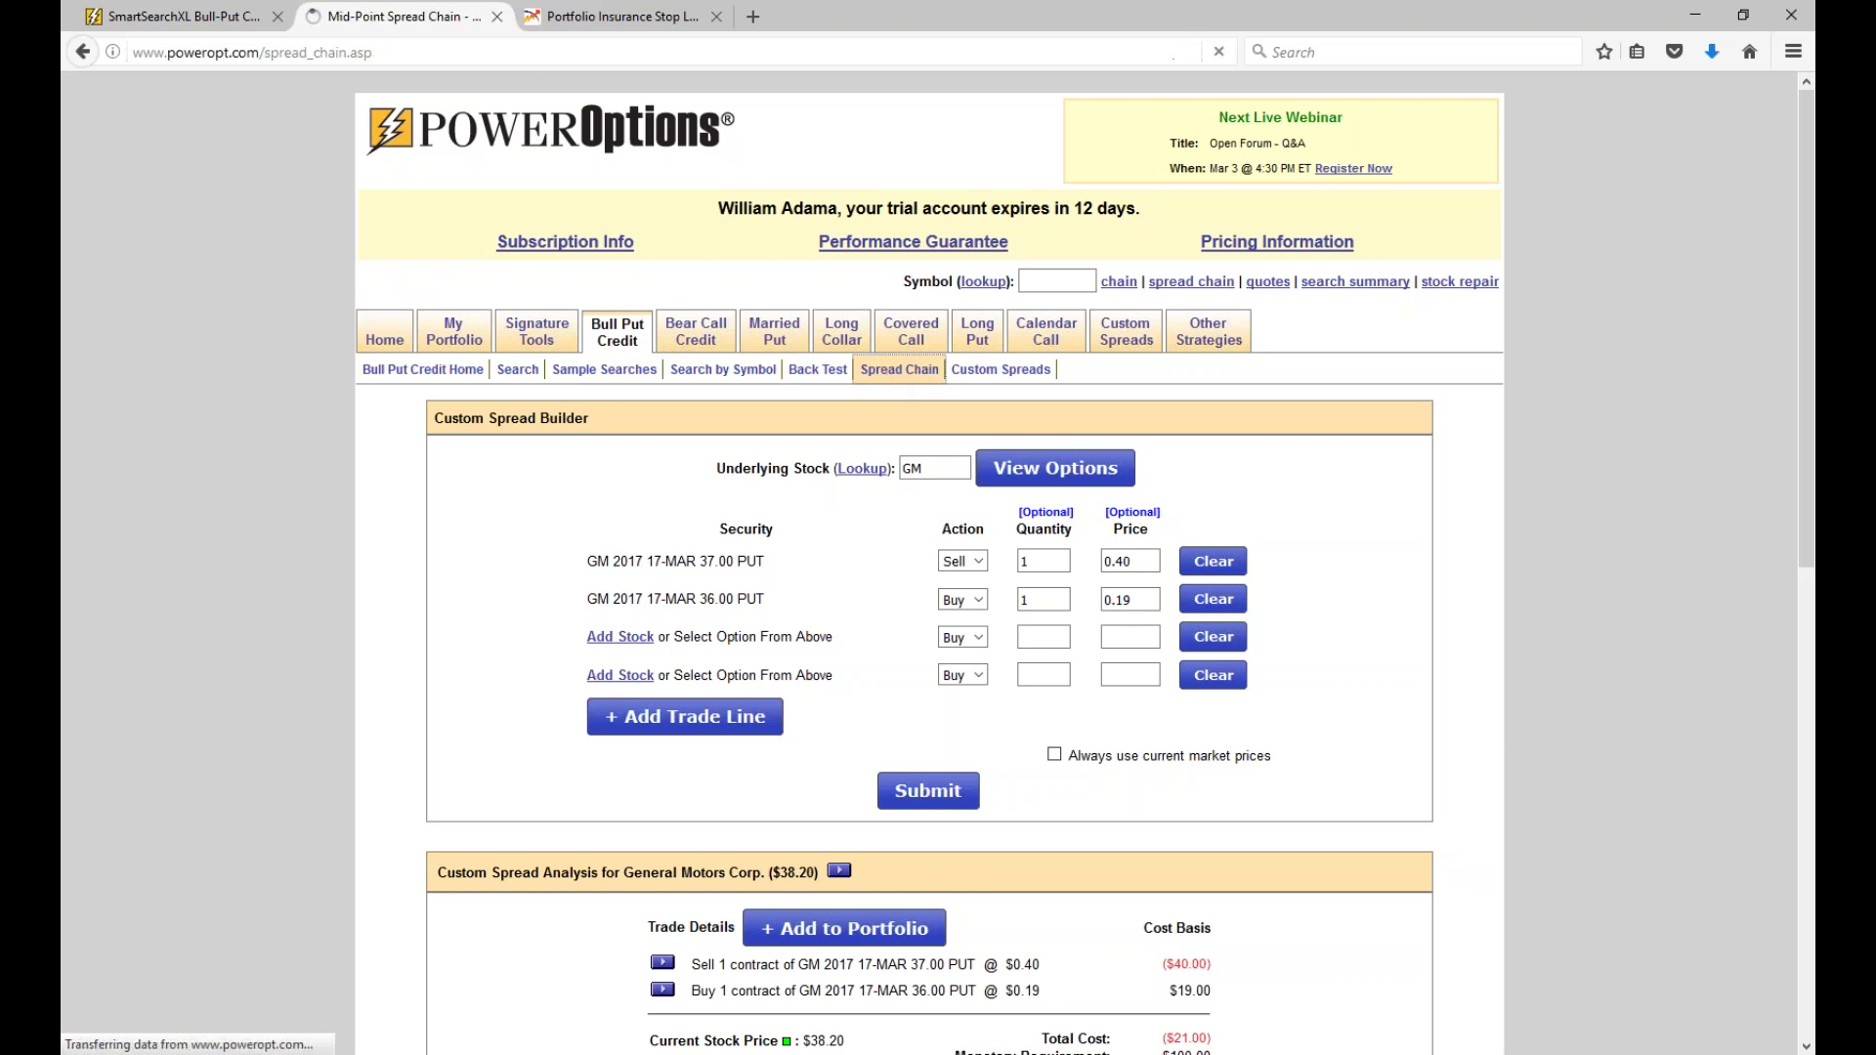
# Set the spread chain's stock to AMZN and load the March 24, 2017 expiration.
pyautogui.click(576, 506)
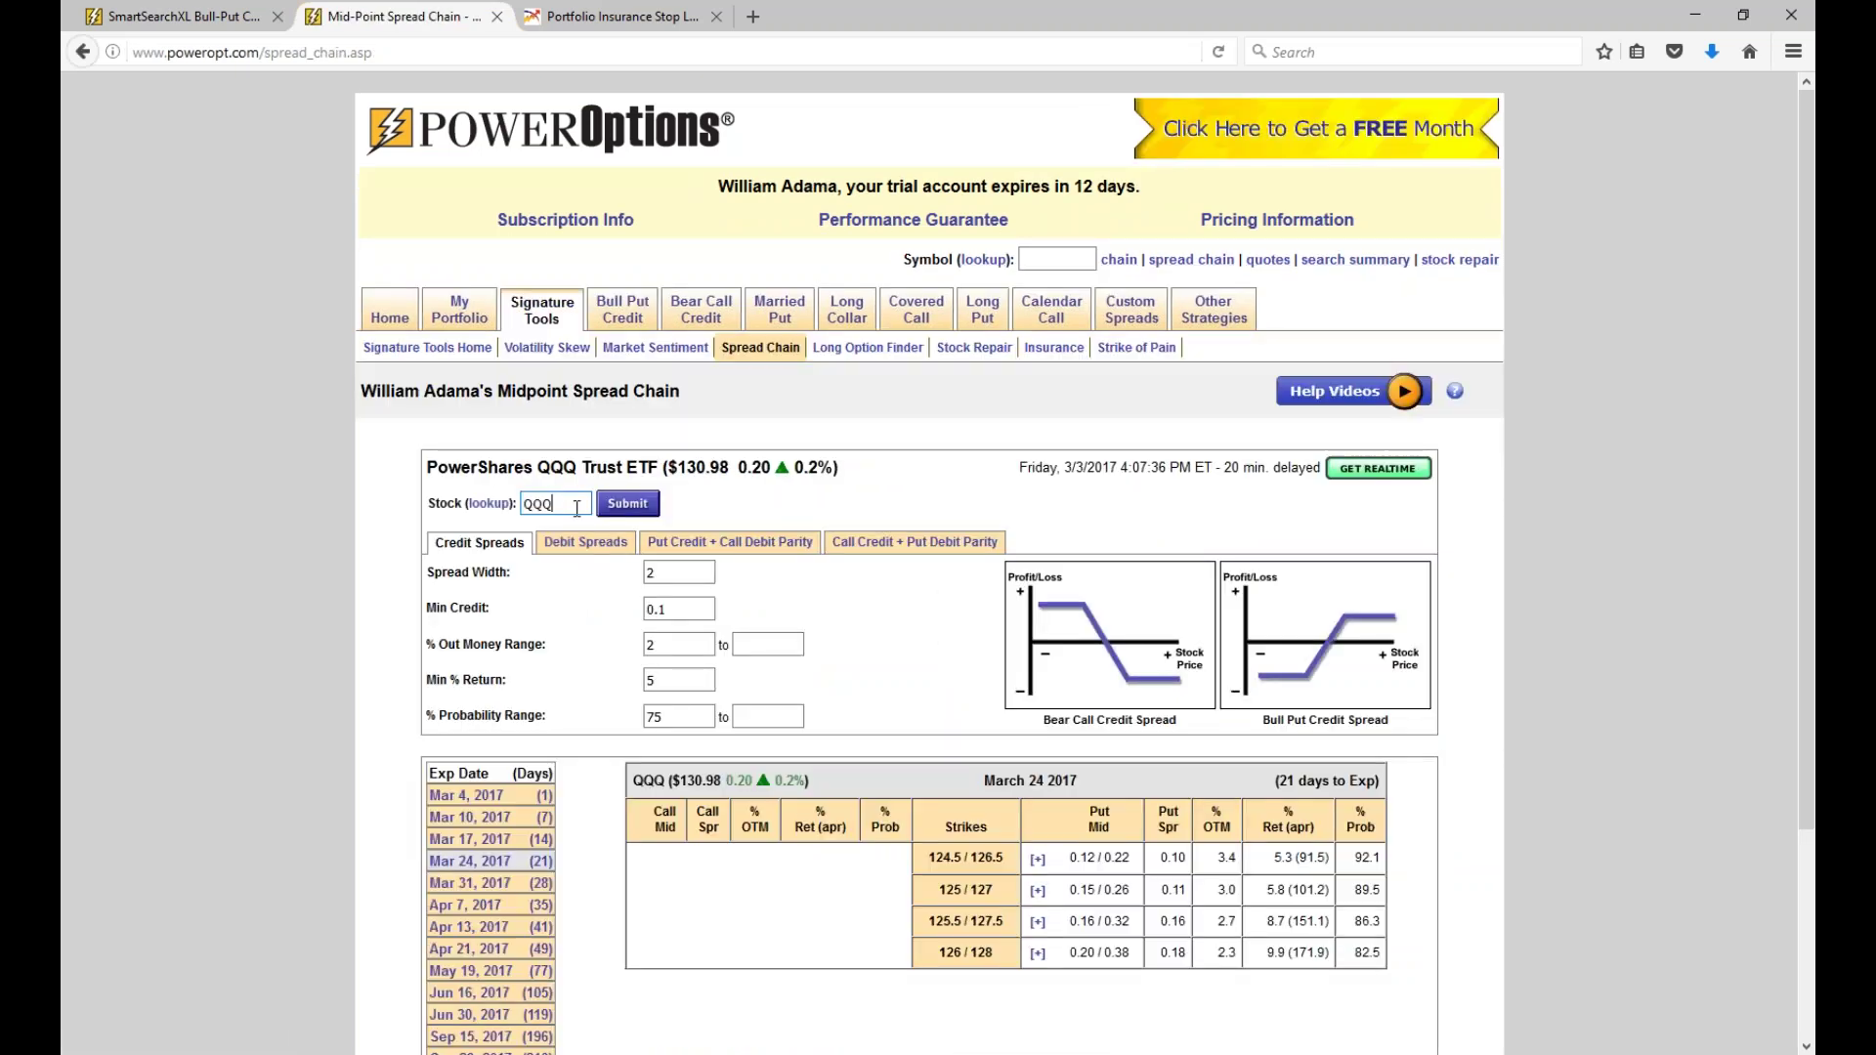
pyautogui.press('BackSpace')
pyautogui.press('BackSpace')
pyautogui.press('BackSpace')
pyautogui.write('AMZN')
pyautogui.click(492, 865)
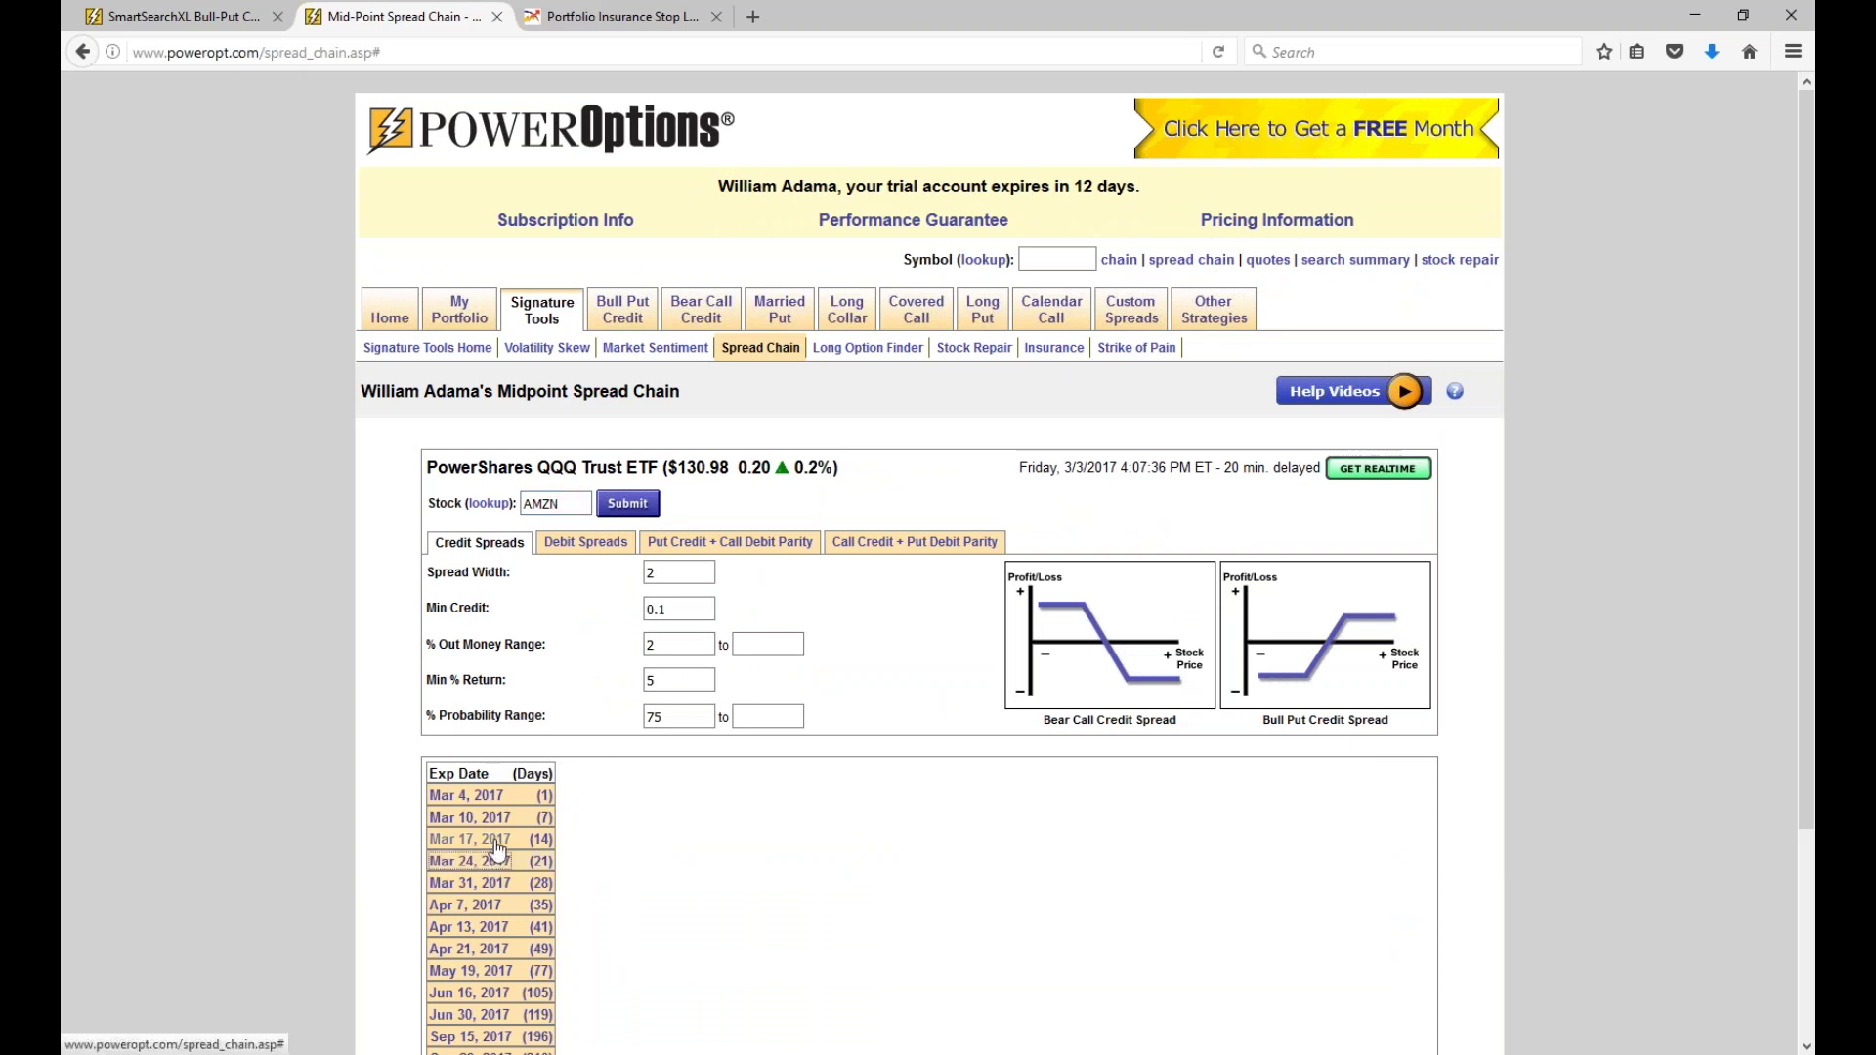
# Set the credit spread filters to a spread width of 5 and a minimum credit of 0.25.
pyautogui.click(675, 577)
pyautogui.press('BackSpace')
pyautogui.write('5')
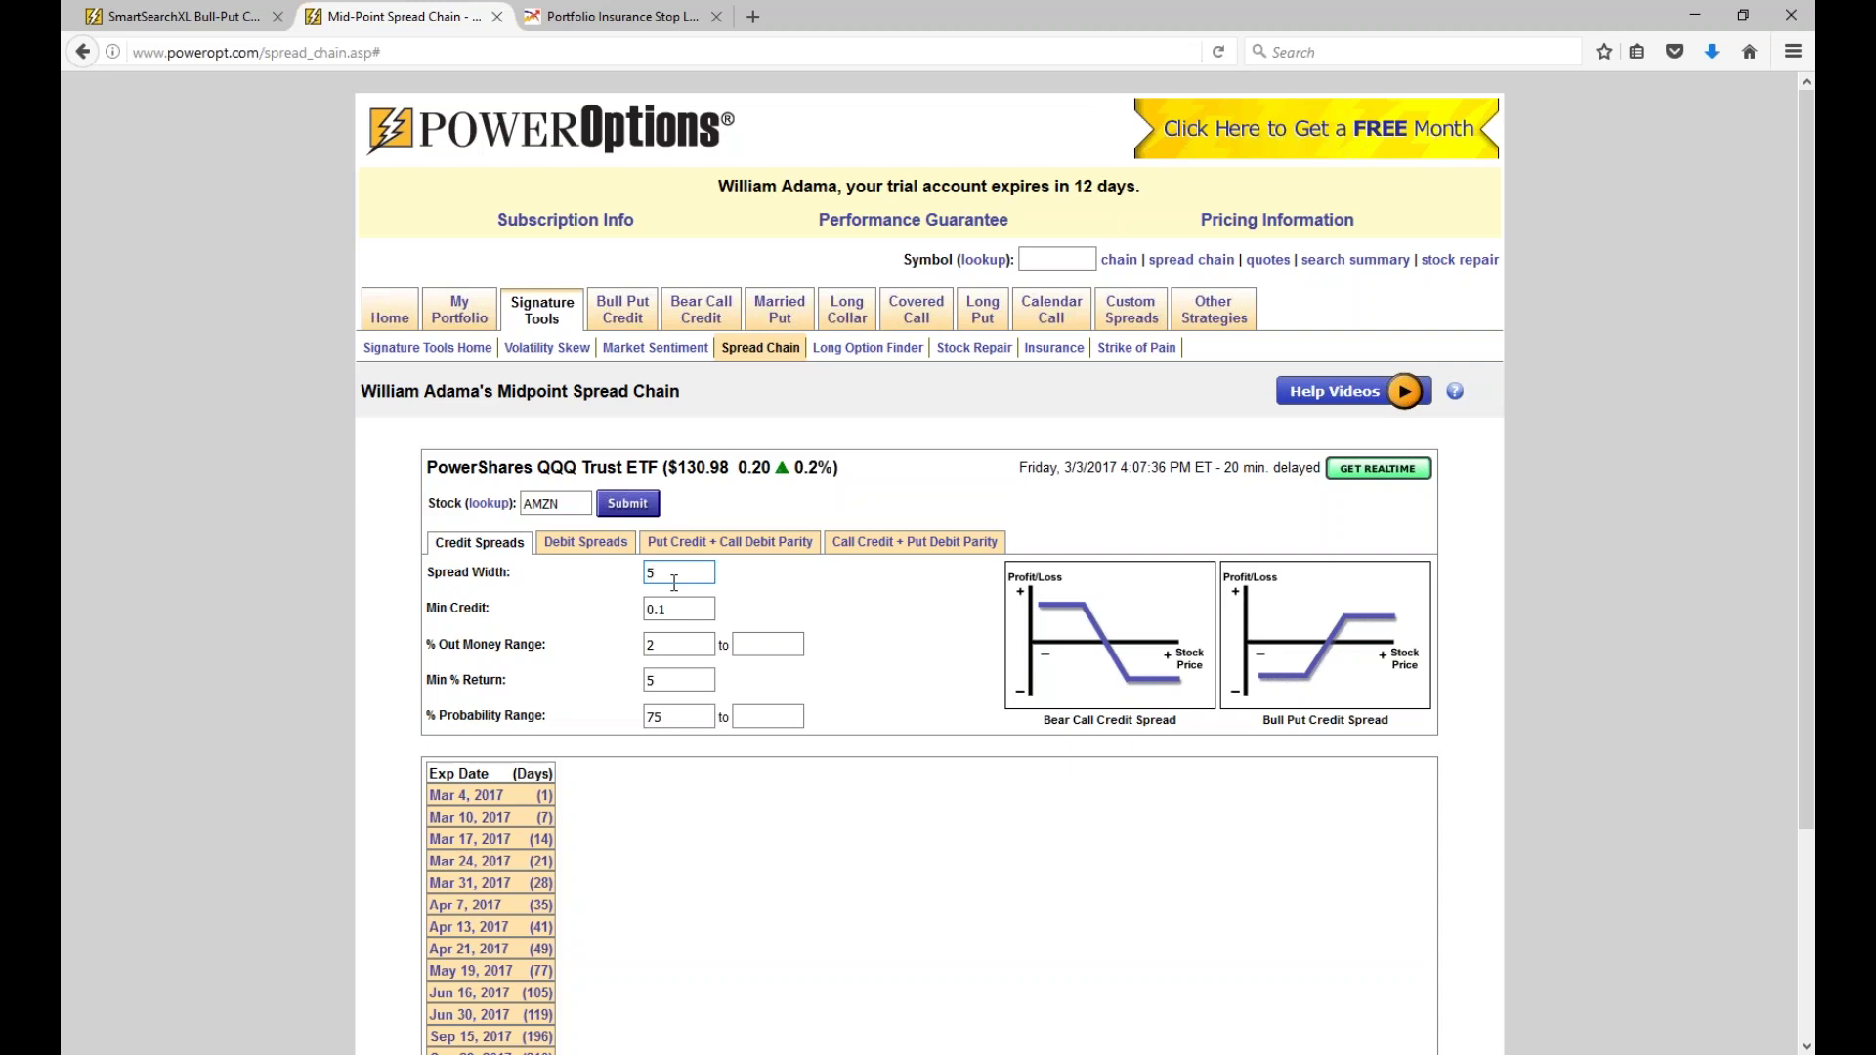
pyautogui.click(678, 610)
pyautogui.press('BackSpace')
pyautogui.press('BackSpace')
pyautogui.press('BackSpace')
pyautogui.write('0.20')
pyautogui.press('BackSpace')
pyautogui.write('5')
# Set the lower limits to 1 for % out-of-the-money and 70 for % probability.
pyautogui.press('Tab')
pyautogui.press('BackSpace')
pyautogui.write('1')
pyautogui.click(682, 679)
pyautogui.click(686, 718)
pyautogui.press('BackSpace')
pyautogui.press('BackSpace')
pyautogui.write('70')
pyautogui.click(723, 550)
pyautogui.click(695, 576)
pyautogui.press('BackSpace')
pyautogui.press('Tab')
pyautogui.press('End')
pyautogui.click(480, 542)
# Load the AMZN credit spreads for the March 17, 2017 expiration.
pyautogui.scroll(-4, 811, 723)
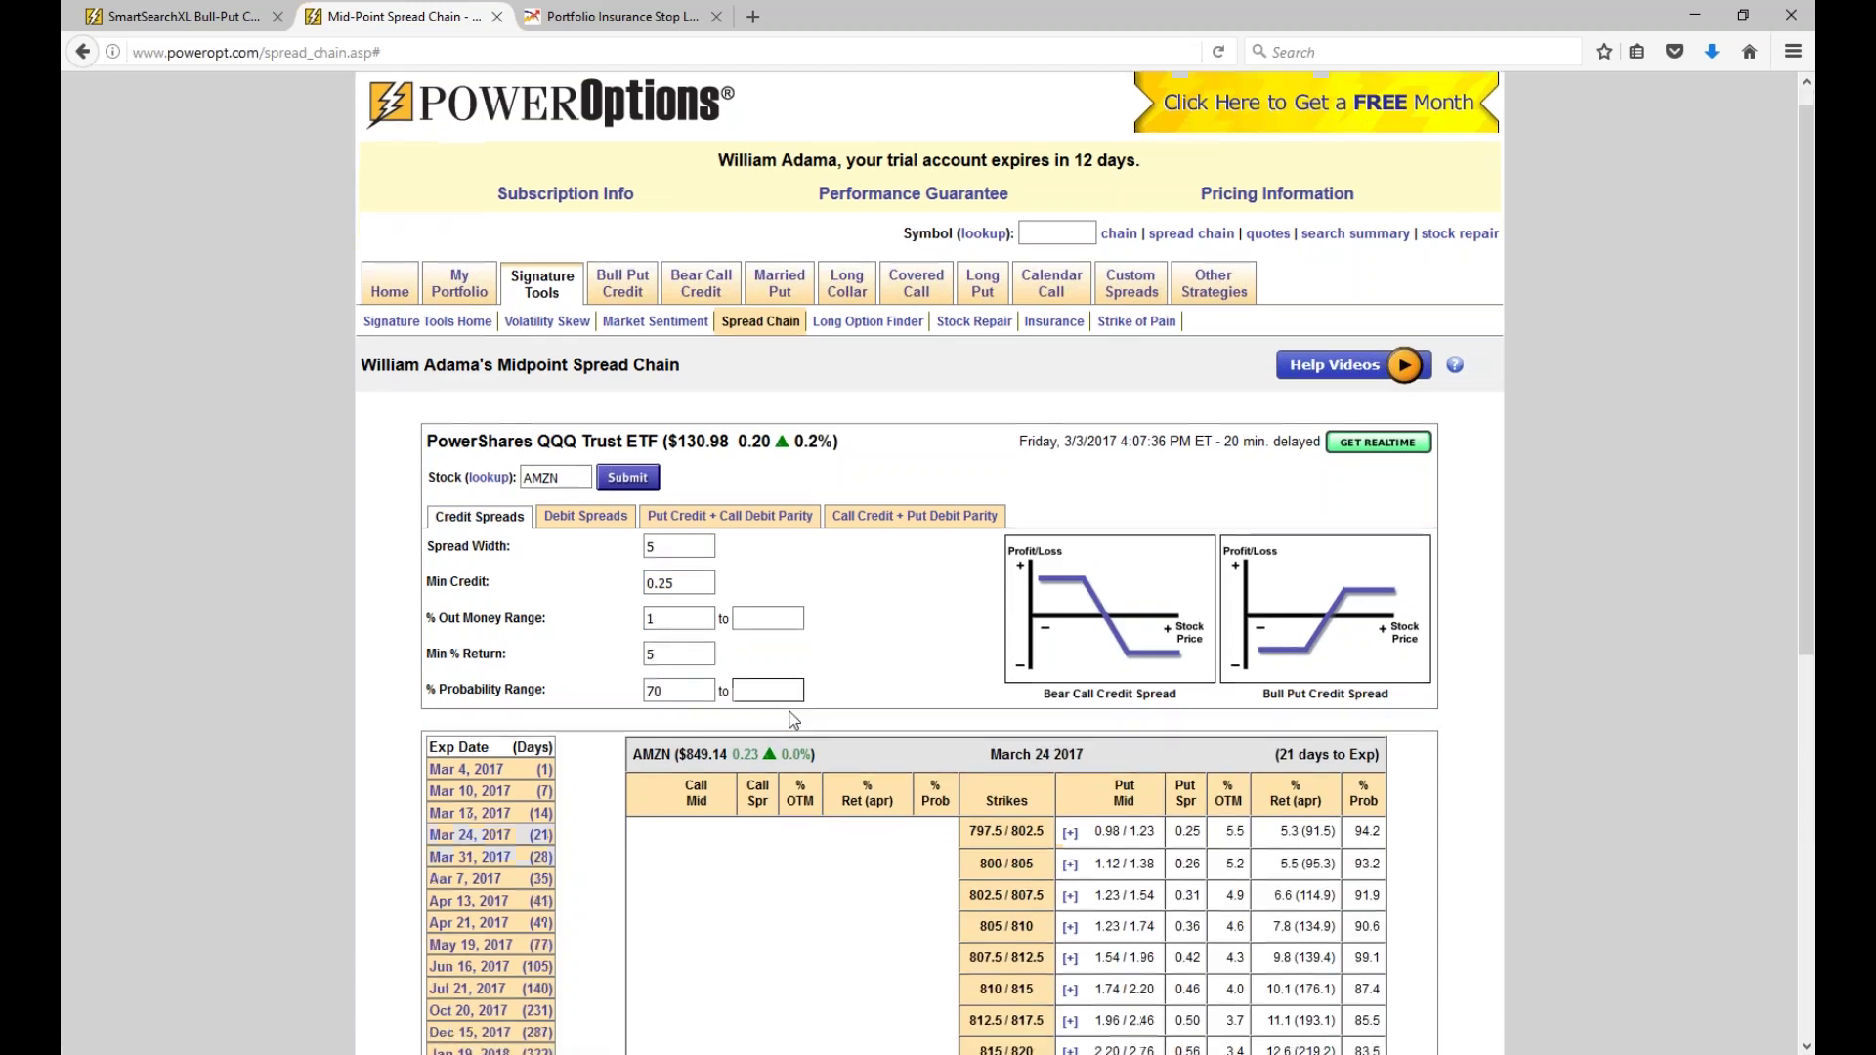
pyautogui.scroll(-3, 826, 731)
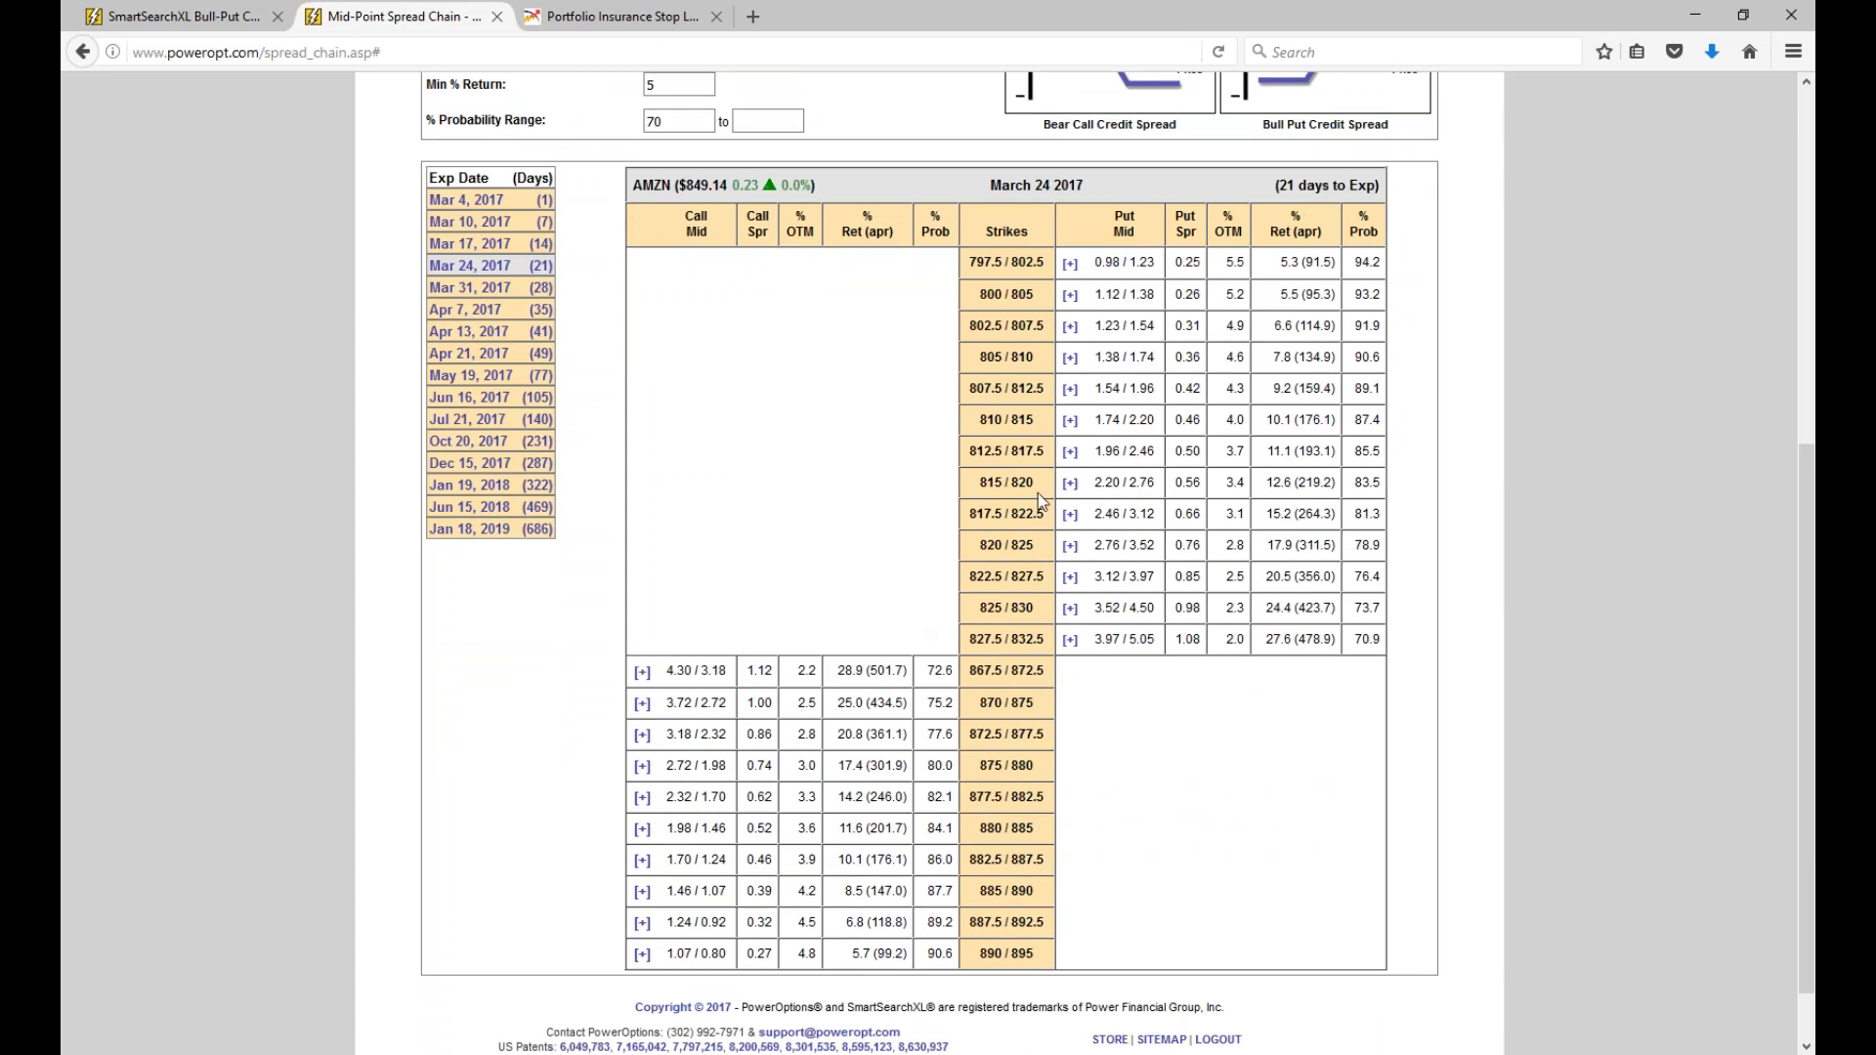
pyautogui.scroll(1, 1463, 313)
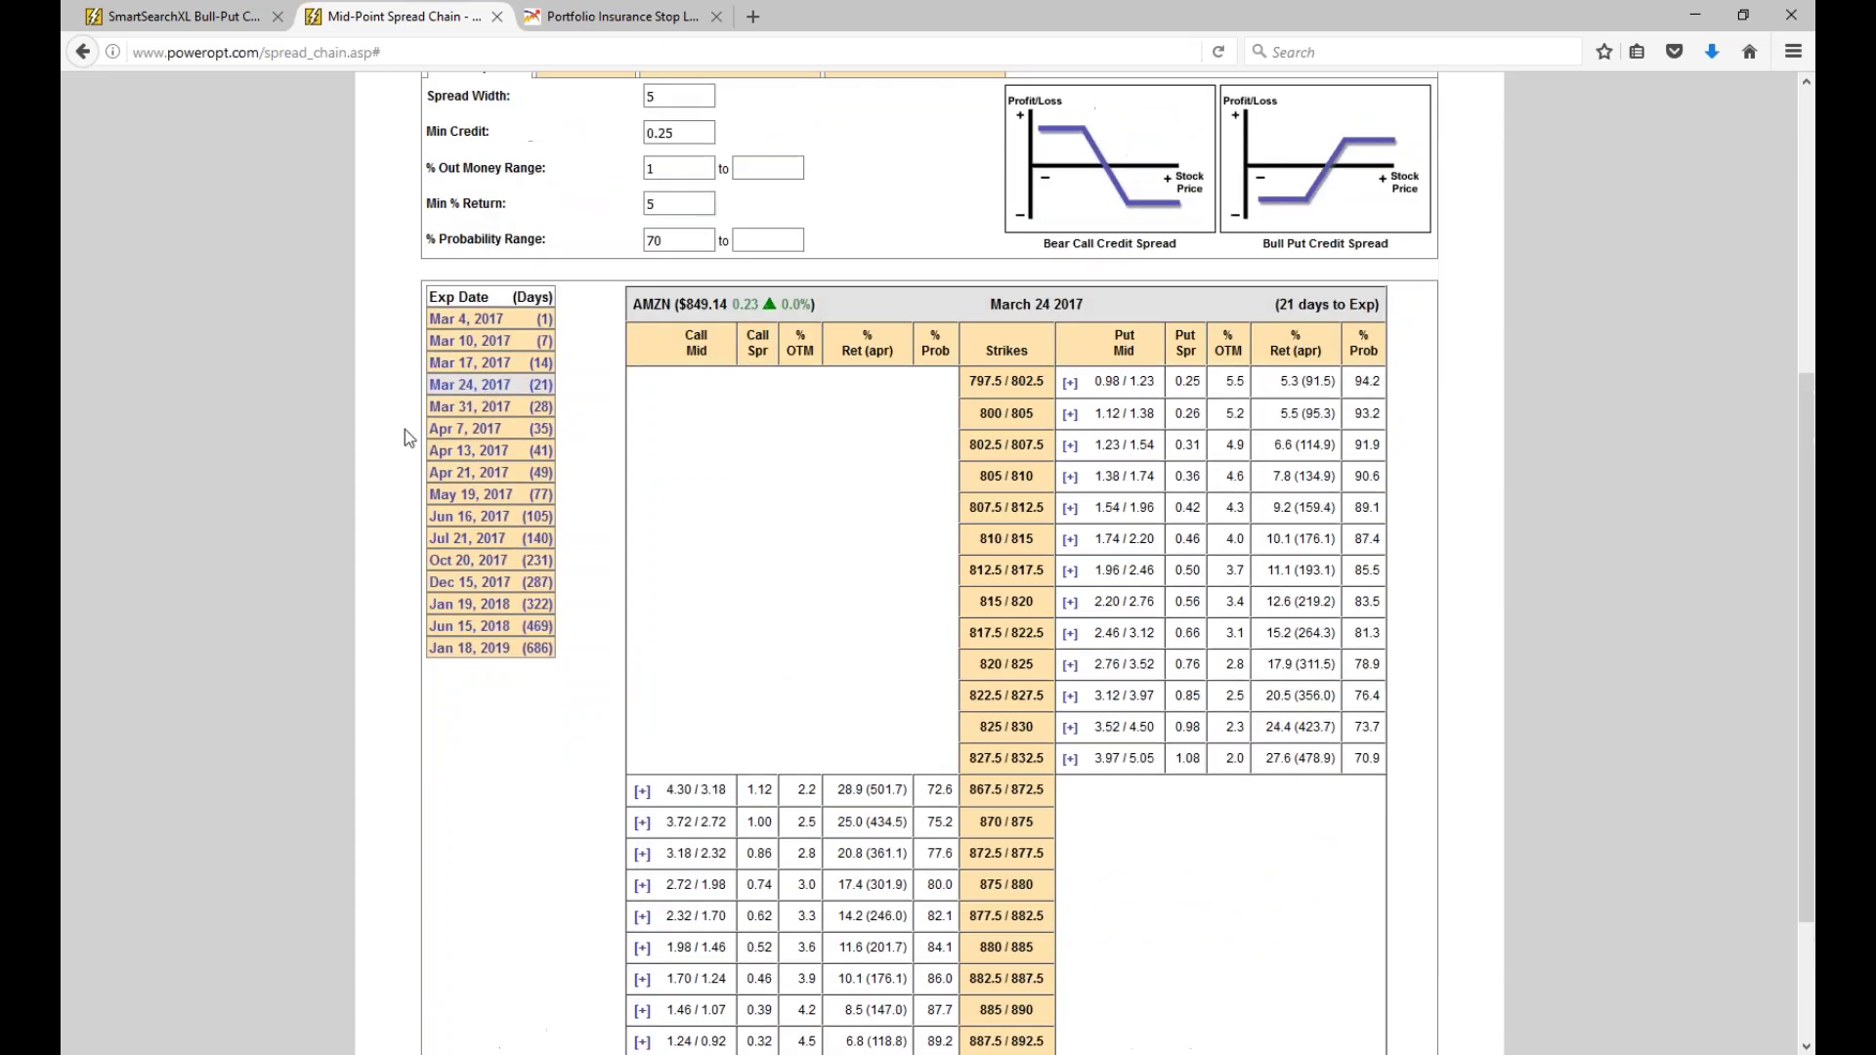
pyautogui.click(473, 386)
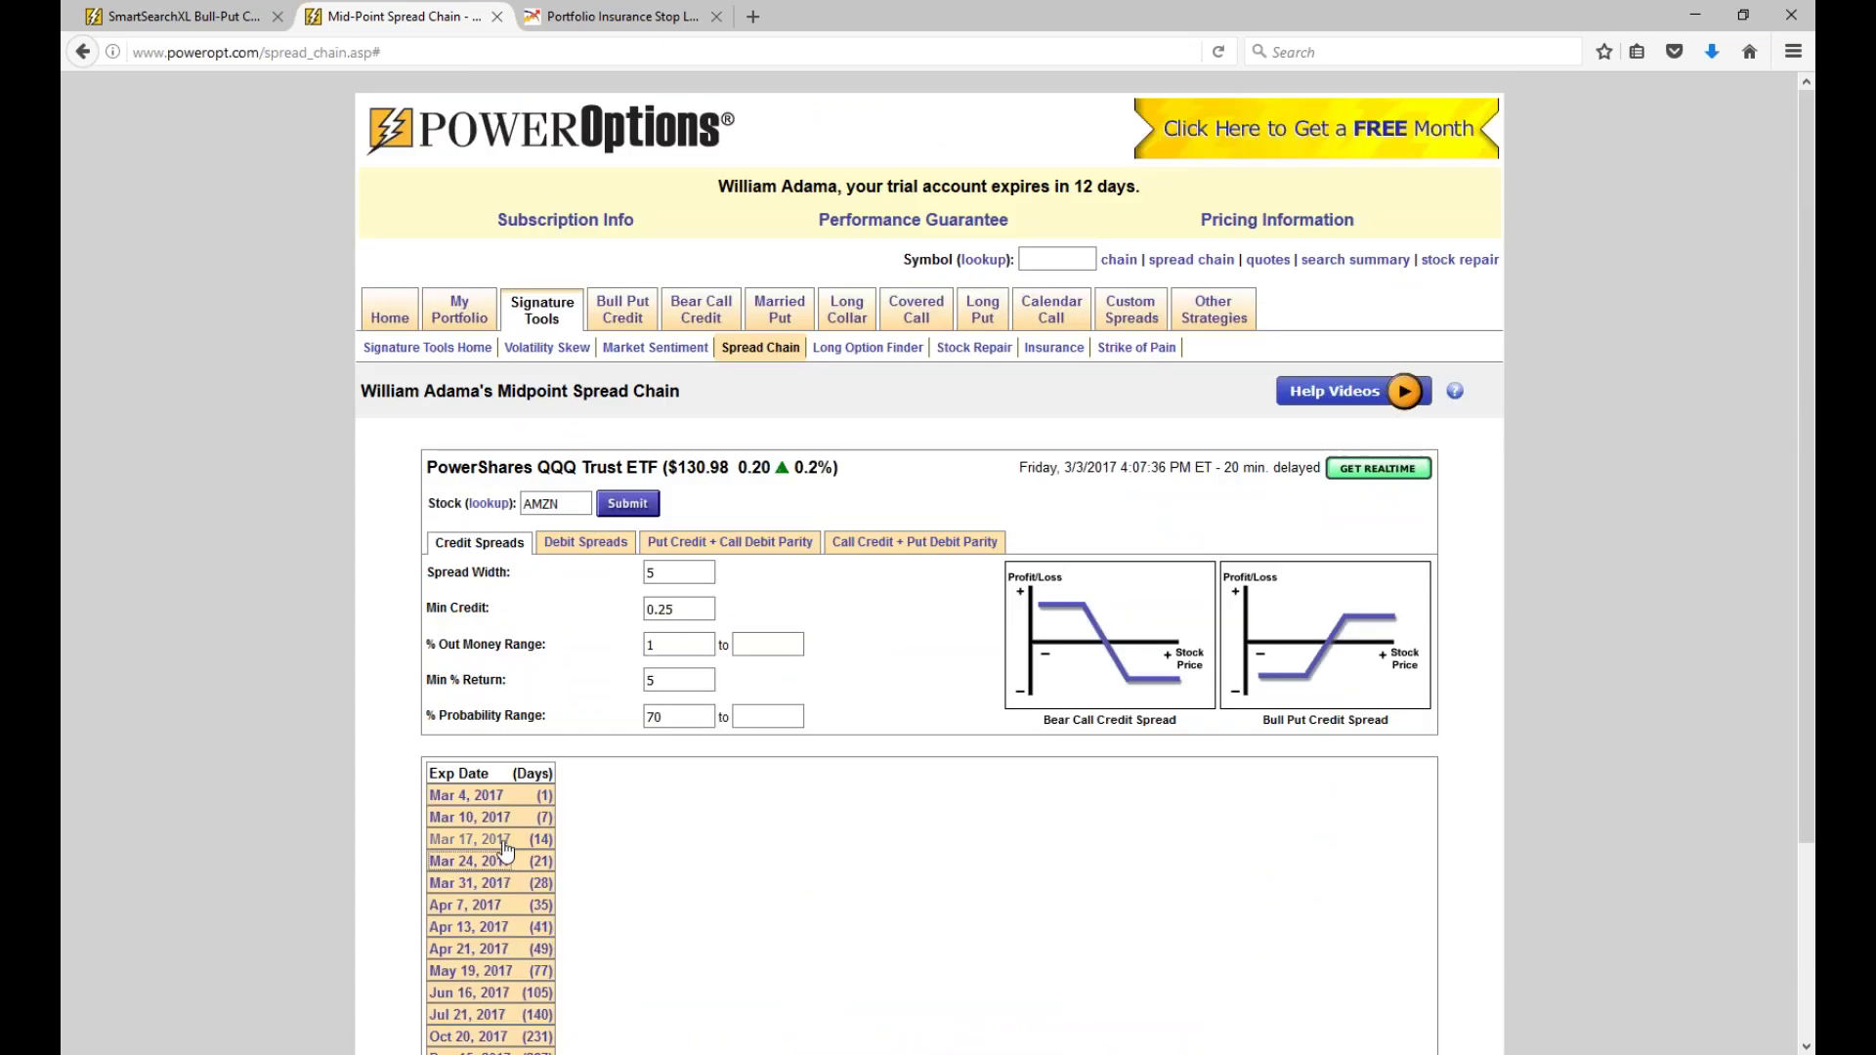
pyautogui.scroll(-3, 1473, 293)
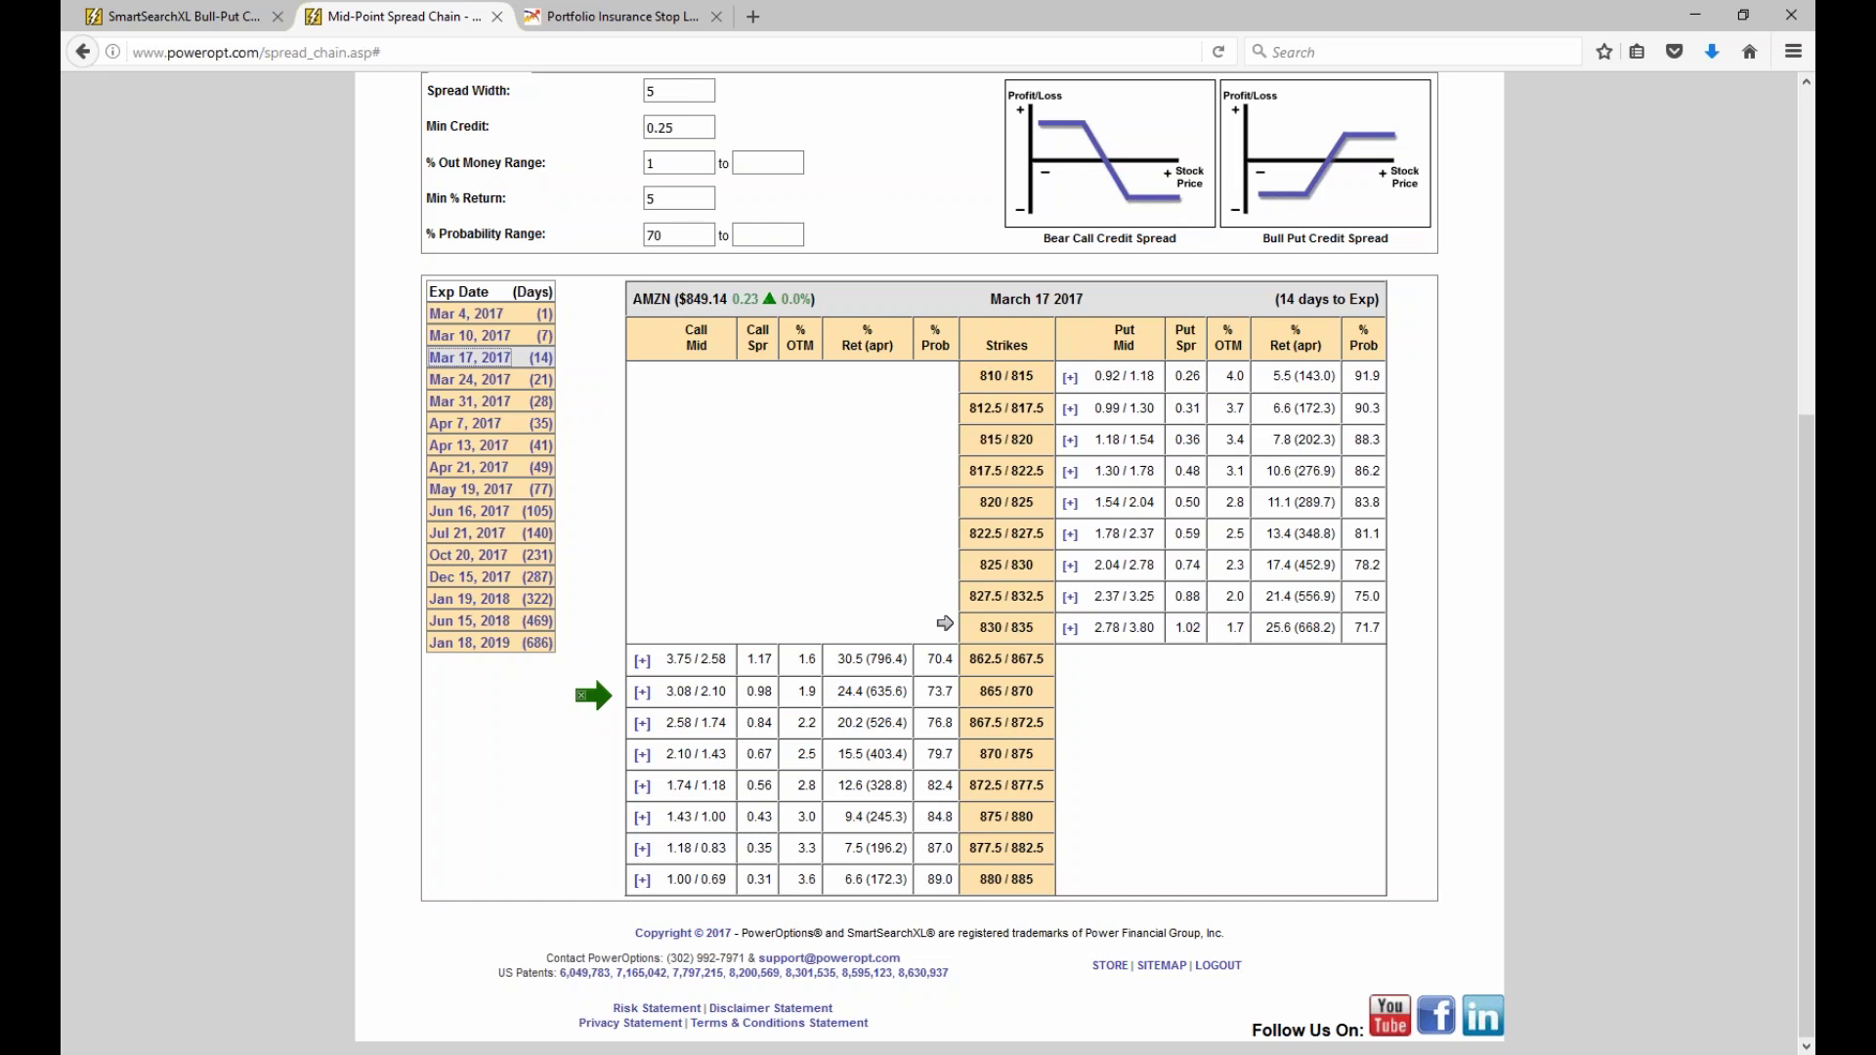
# Mark the 830/835 put spread with an arrow, write 849.14 beside it, and circle its credit, return and probability.
pyautogui.click(940, 626)
pyautogui.moveTo(715, 471)
pyautogui.mouseDown()
pyautogui.moveTo(703, 500)
pyautogui.moveTo(721, 479)
pyautogui.moveTo(753, 508)
pyautogui.moveTo(758, 494)
pyautogui.moveTo(751, 543)
pyautogui.moveTo(790, 488)
pyautogui.moveTo(788, 537)
pyautogui.moveTo(823, 543)
pyautogui.moveTo(844, 522)
pyautogui.moveTo(845, 560)
pyautogui.mouseUp()
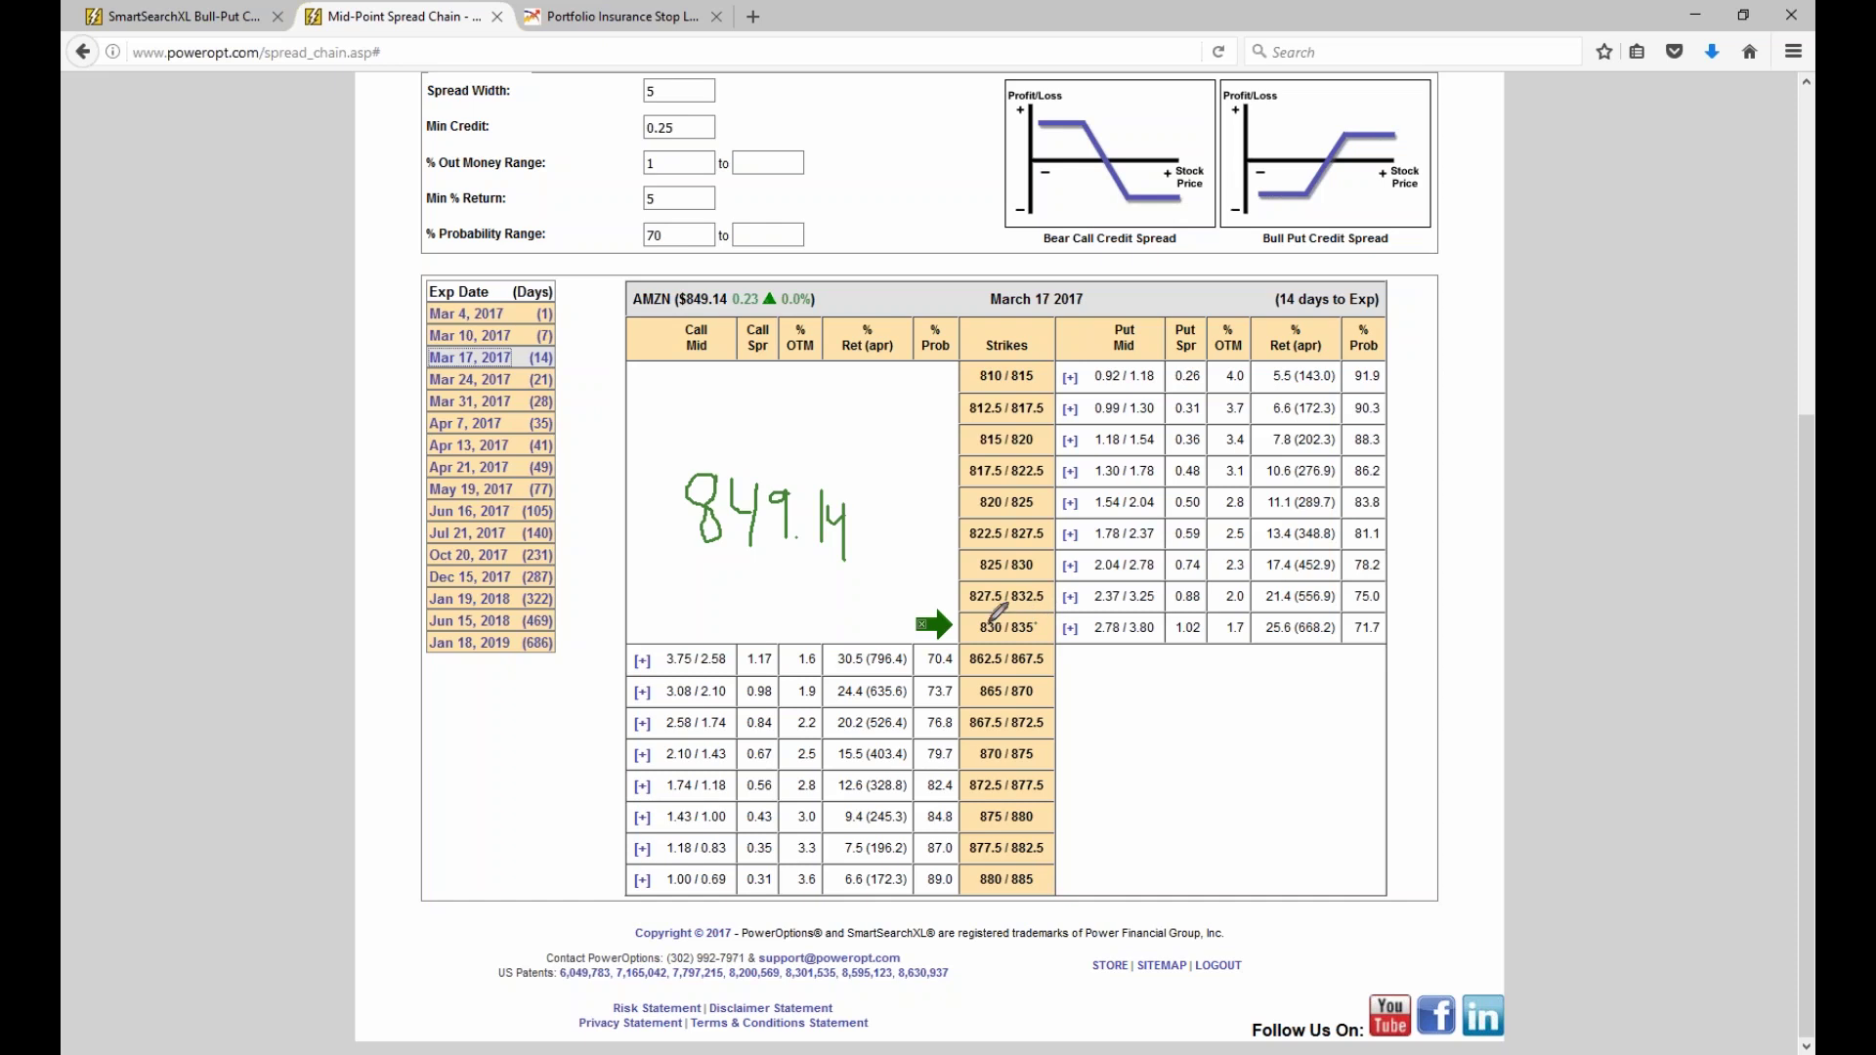
pyautogui.moveTo(1212, 620)
pyautogui.mouseDown()
pyautogui.moveTo(1183, 613)
pyautogui.moveTo(1164, 637)
pyautogui.moveTo(1208, 613)
pyautogui.moveTo(1260, 622)
pyautogui.moveTo(1280, 649)
pyautogui.moveTo(1300, 605)
pyautogui.moveTo(1392, 637)
pyautogui.moveTo(1388, 617)
pyautogui.mouseUp()
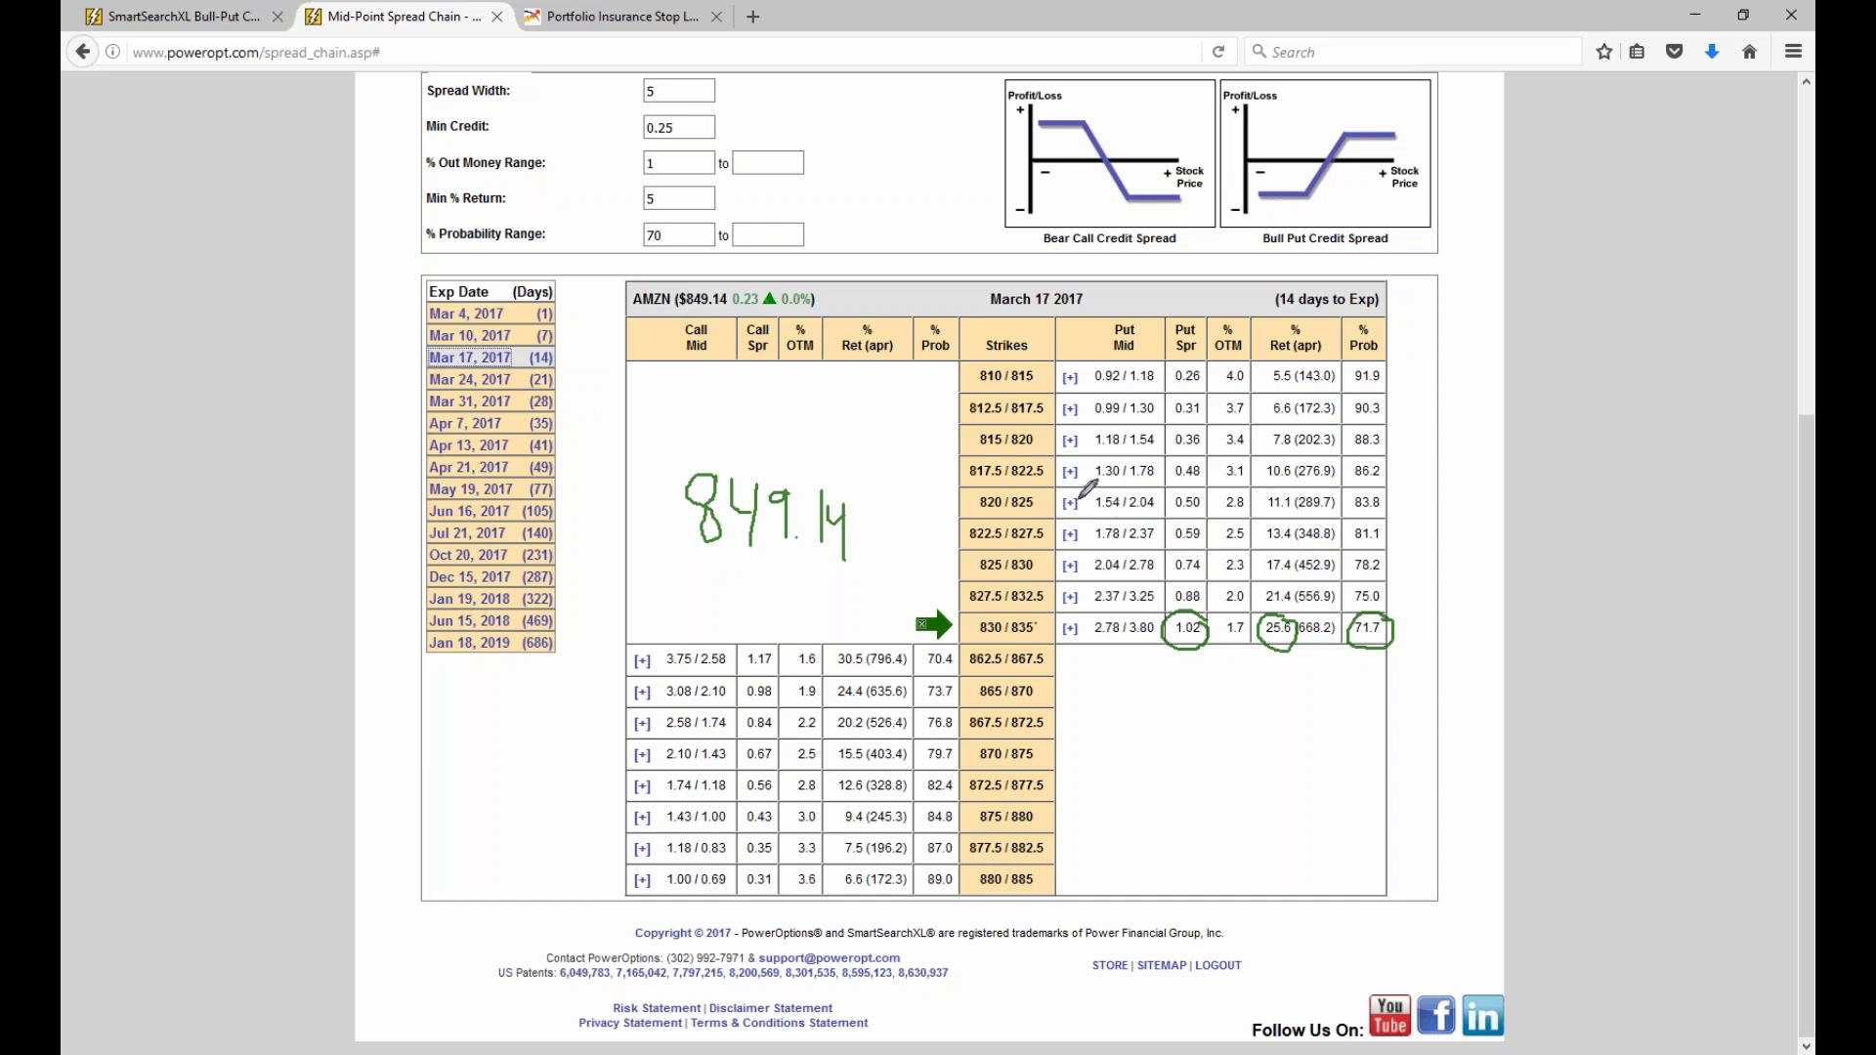
# Circle the strikes, credit, return and probability of the 820/825 put spread.
pyautogui.moveTo(1036, 492)
pyautogui.mouseDown()
pyautogui.moveTo(972, 502)
pyautogui.moveTo(1032, 524)
pyautogui.moveTo(1043, 486)
pyautogui.mouseUp()
pyautogui.moveTo(1219, 485)
pyautogui.mouseDown()
pyautogui.moveTo(1163, 497)
pyautogui.moveTo(1208, 516)
pyautogui.mouseUp()
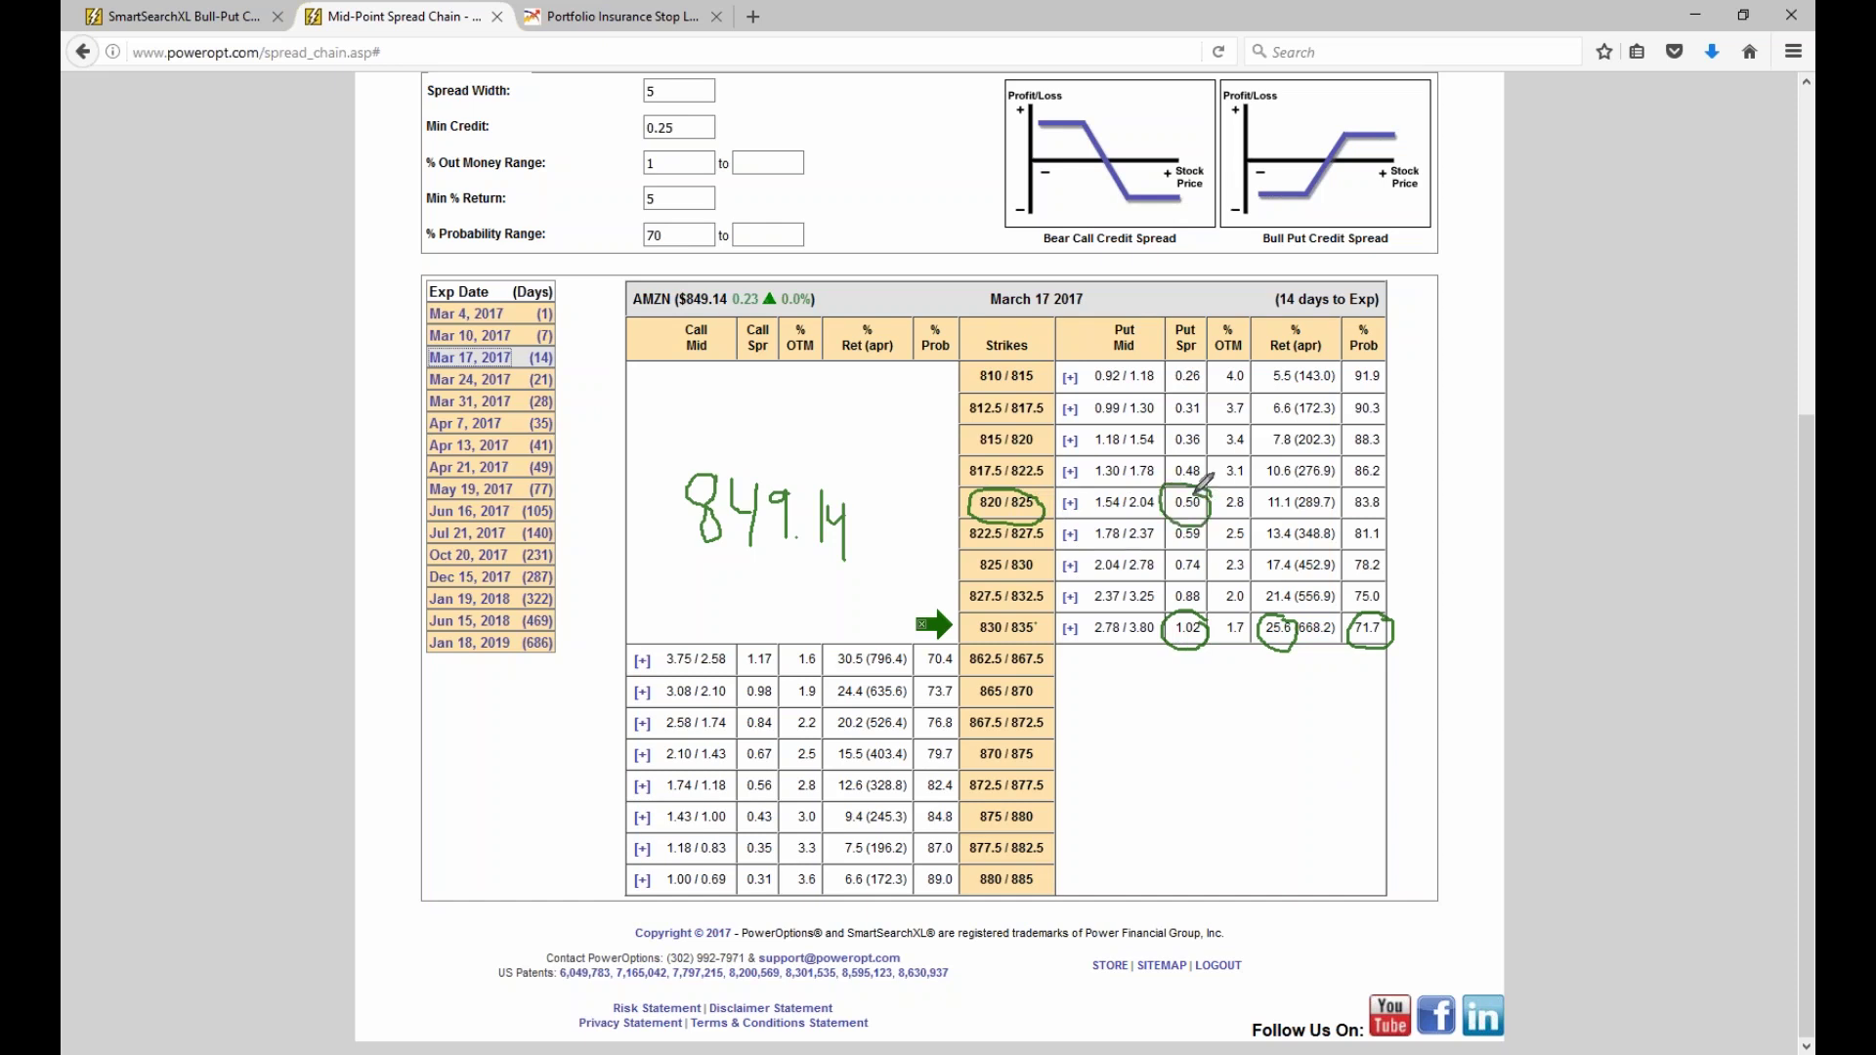
pyautogui.moveTo(1291, 490)
pyautogui.mouseDown()
pyautogui.moveTo(1268, 500)
pyautogui.moveTo(1290, 519)
pyautogui.moveTo(1299, 492)
pyautogui.moveTo(1381, 508)
pyautogui.moveTo(1397, 489)
pyautogui.moveTo(1370, 480)
pyautogui.mouseUp()
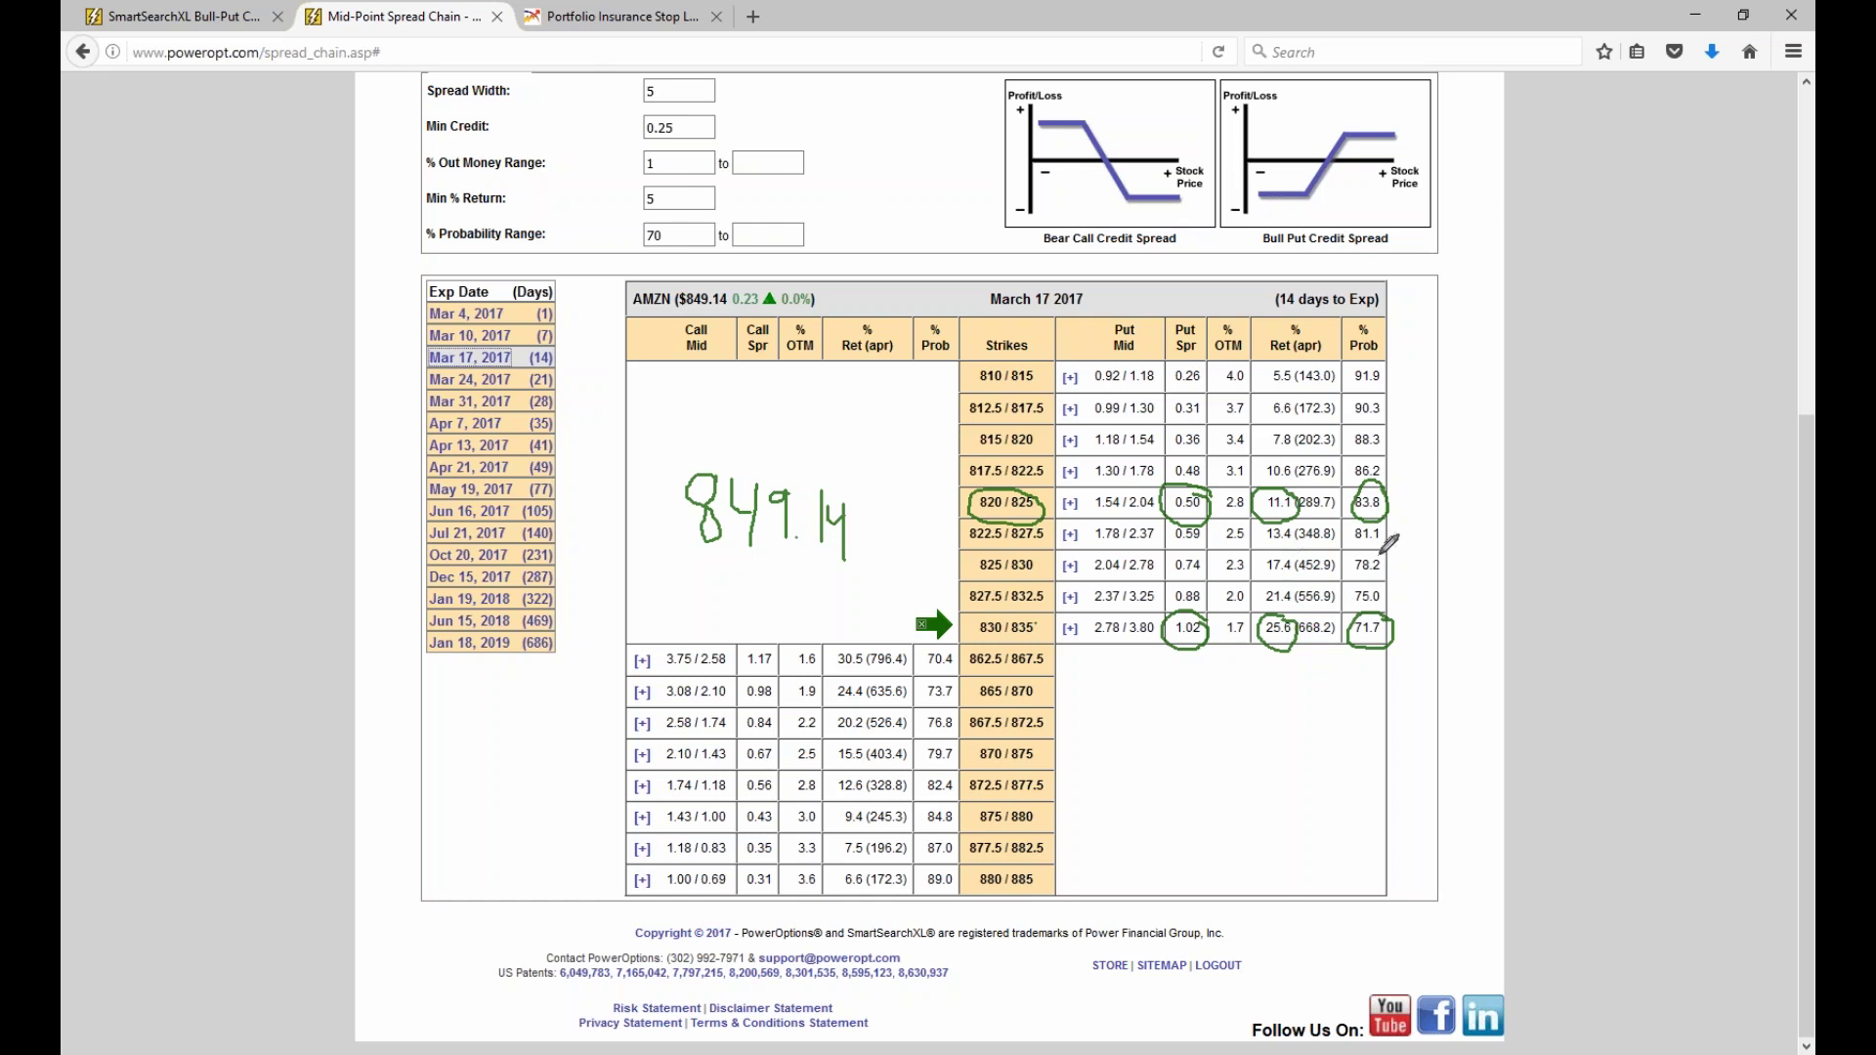
# Bracket the returns from the 815/820 to 825/830 put spreads and circle the 812.5/817.5 spread's credit and probability.
pyautogui.moveTo(1387, 575)
pyautogui.mouseDown()
pyautogui.moveTo(1260, 576)
pyautogui.moveTo(1254, 432)
pyautogui.mouseUp()
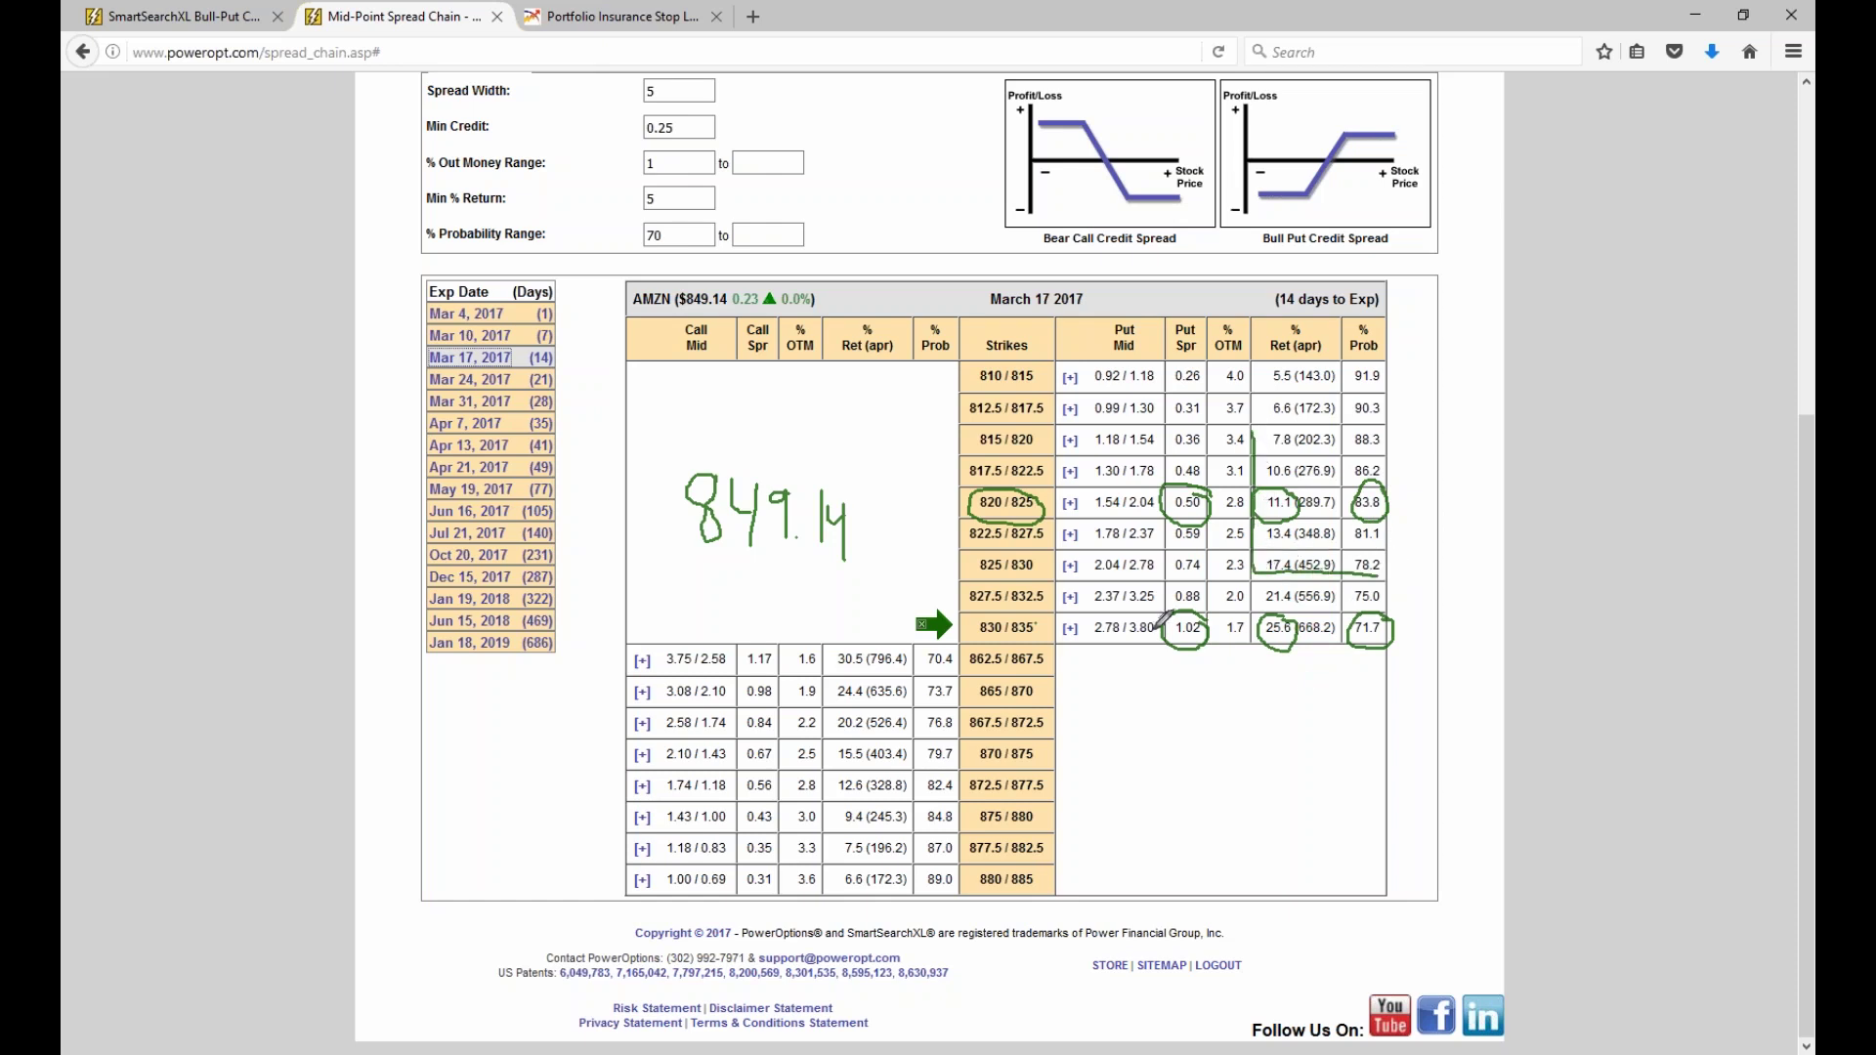
pyautogui.moveTo(1373, 390)
pyautogui.mouseDown()
pyautogui.moveTo(1346, 418)
pyautogui.moveTo(1380, 389)
pyautogui.mouseUp()
pyautogui.moveTo(1217, 394)
pyautogui.mouseDown()
pyautogui.moveTo(1165, 401)
pyautogui.moveTo(1220, 401)
pyautogui.mouseUp()
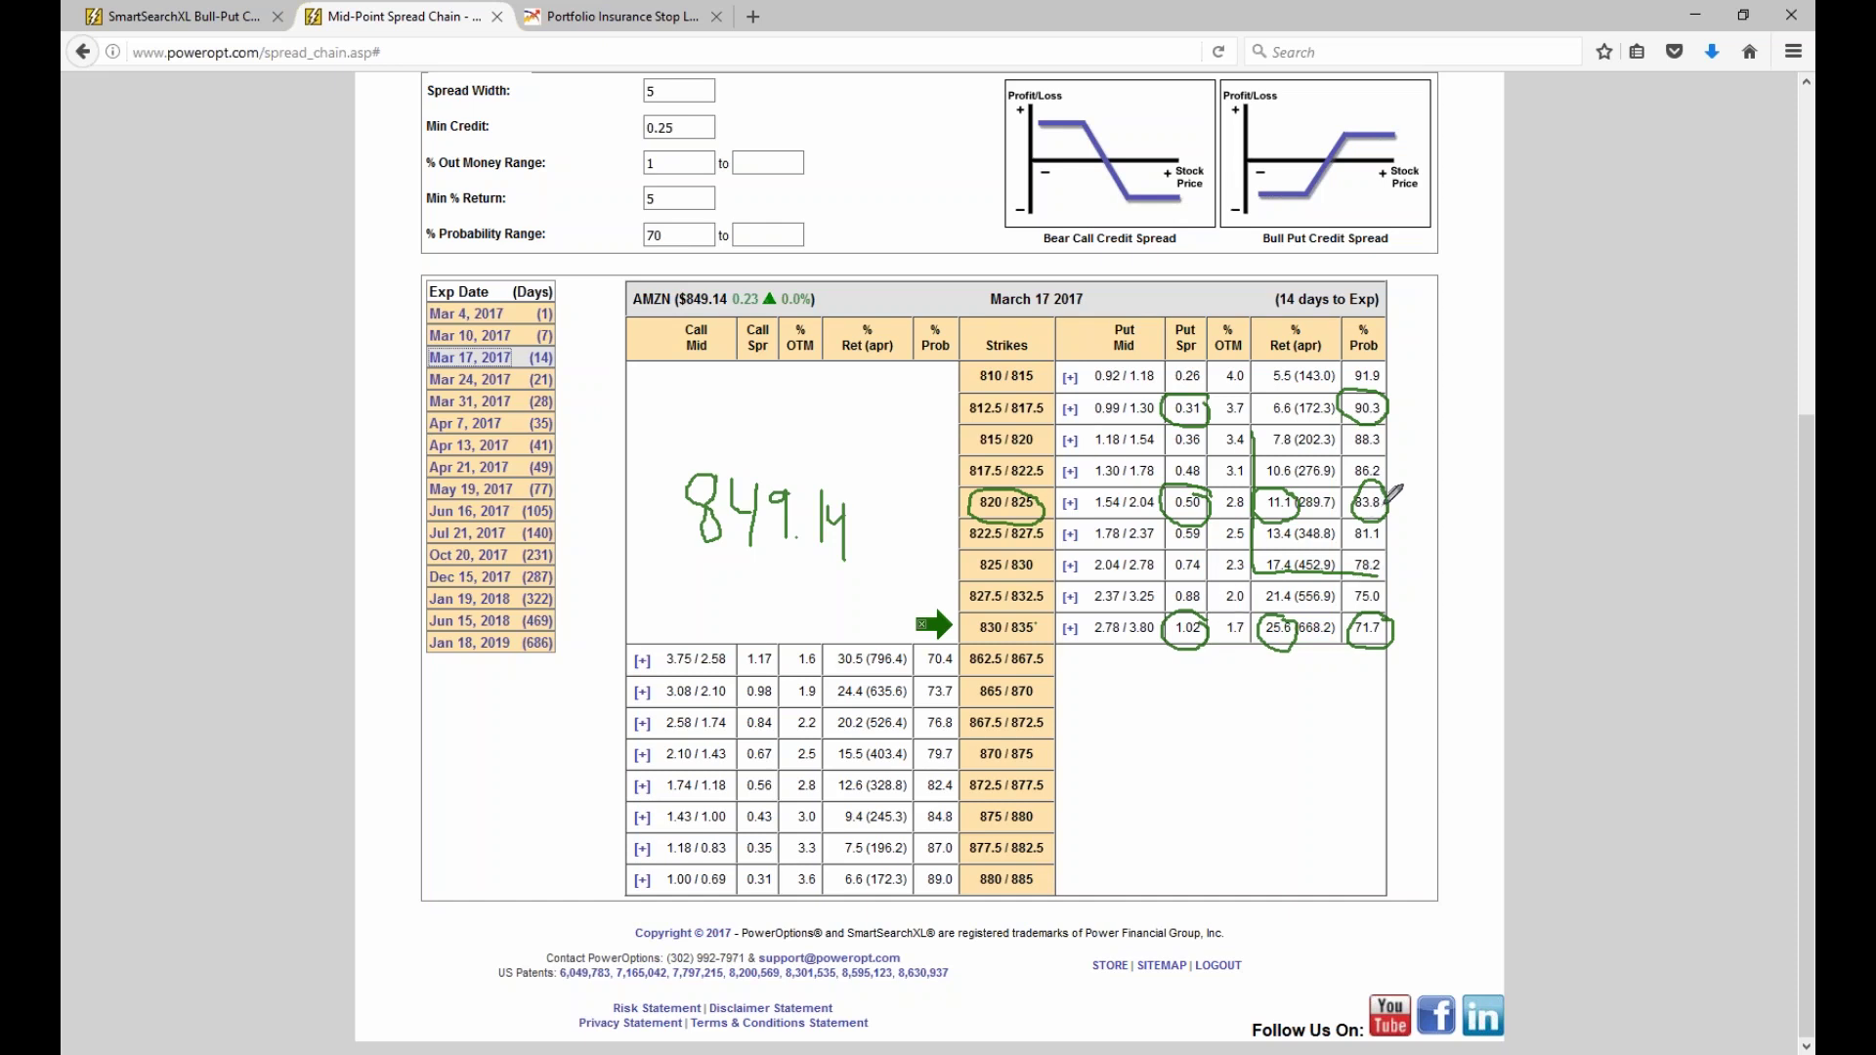
# Write 70 beside the 830/835 put spread's probability and draw an arrow from its credit to a handwritten 4:1.
pyautogui.moveTo(1399, 609)
pyautogui.mouseDown()
pyautogui.moveTo(1429, 635)
pyautogui.moveTo(1448, 606)
pyautogui.mouseUp()
pyautogui.moveTo(1194, 647)
pyautogui.mouseDown()
pyautogui.moveTo(1270, 672)
pyautogui.moveTo(1236, 696)
pyautogui.moveTo(1317, 673)
pyautogui.moveTo(1314, 713)
pyautogui.moveTo(1346, 714)
pyautogui.mouseUp()
pyautogui.click(1331, 678)
pyautogui.click(1331, 700)
# Draw a curved arrow from the 820/825 put spread's credit to a handwritten 9:1 ratio.
pyautogui.moveTo(1160, 496)
pyautogui.mouseDown()
pyautogui.moveTo(1092, 596)
pyautogui.moveTo(1158, 762)
pyautogui.moveTo(1204, 768)
pyautogui.mouseUp()
pyautogui.moveTo(1196, 741)
pyautogui.mouseDown()
pyautogui.moveTo(1227, 752)
pyautogui.moveTo(1218, 777)
pyautogui.mouseUp()
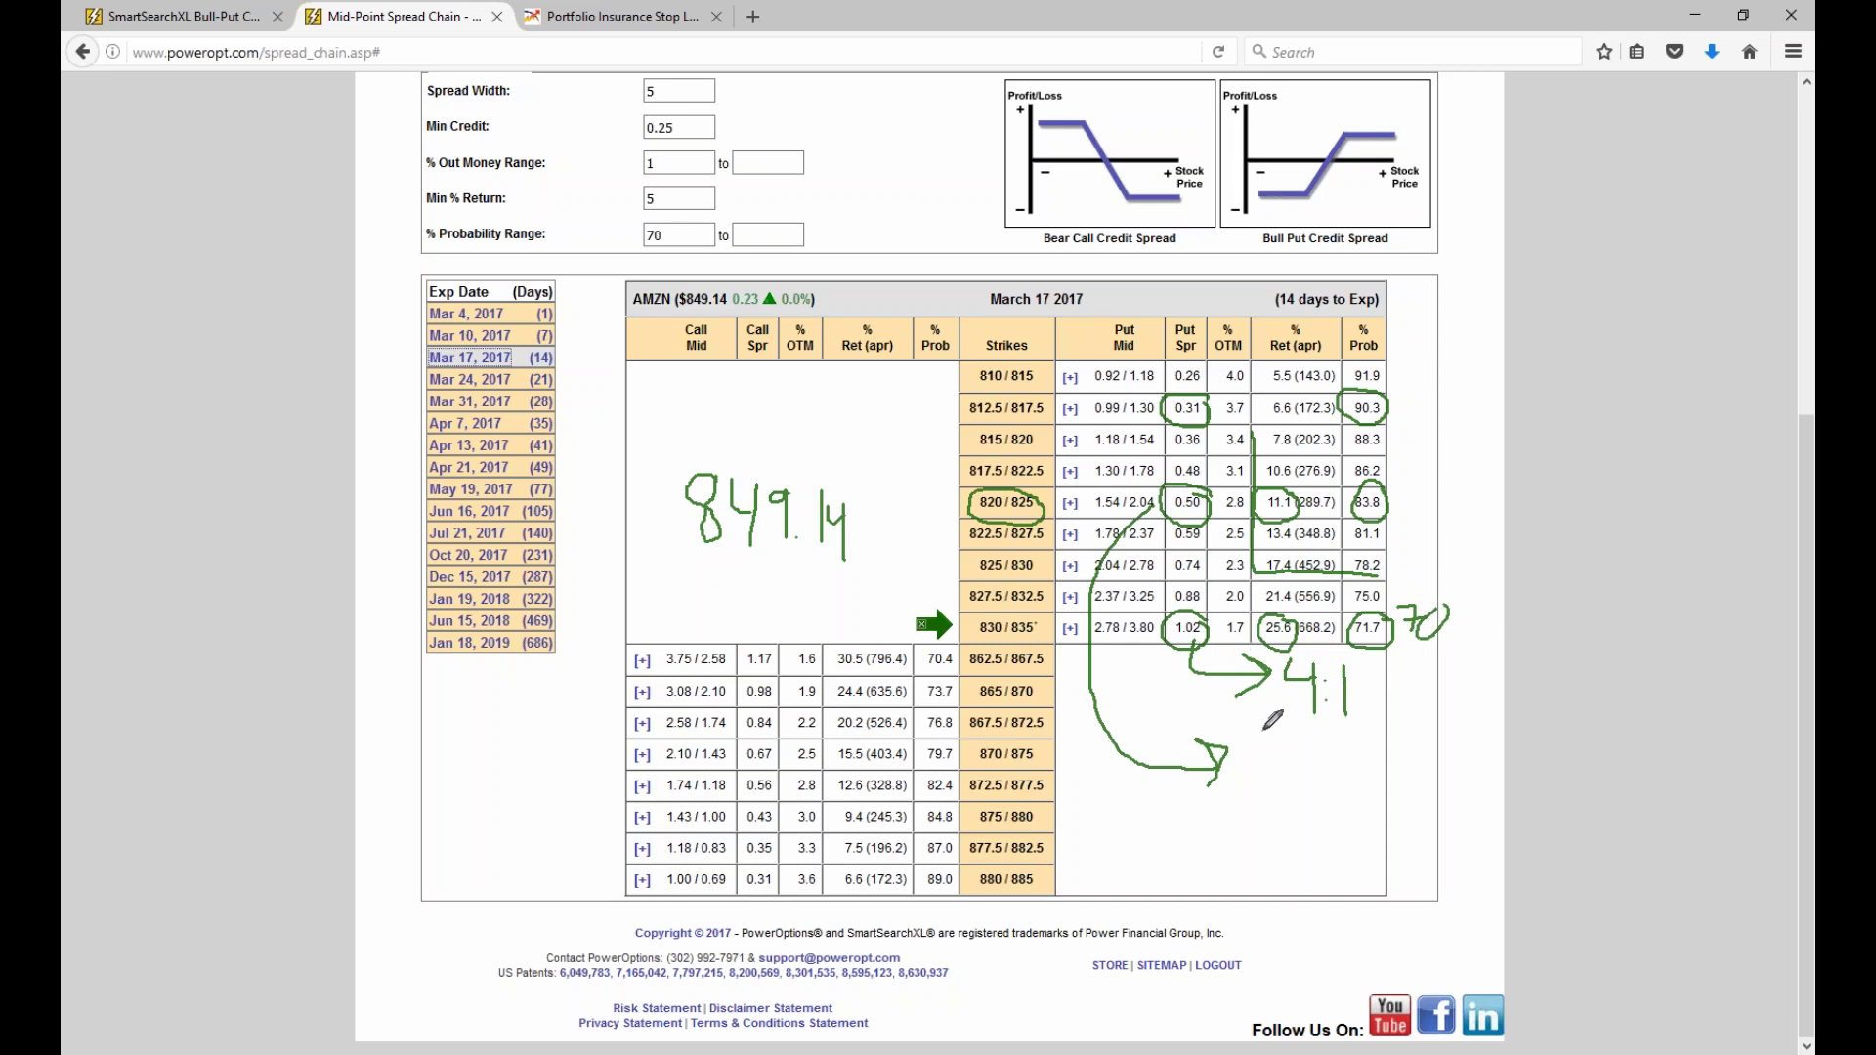
pyautogui.moveTo(1265, 729); pyautogui.dragTo(1335, 799)
pyautogui.click(1310, 750)
pyautogui.click(1310, 766)
# Write the ratio 15:1 below the 9:1 note.
pyautogui.moveTo(1274, 828); pyautogui.dragTo(1288, 859)
pyautogui.moveTo(1290, 828)
pyautogui.mouseDown()
pyautogui.moveTo(1320, 825)
pyautogui.moveTo(1321, 848)
pyautogui.mouseUp()
pyautogui.click(1301, 821)
pyautogui.click(1304, 836)
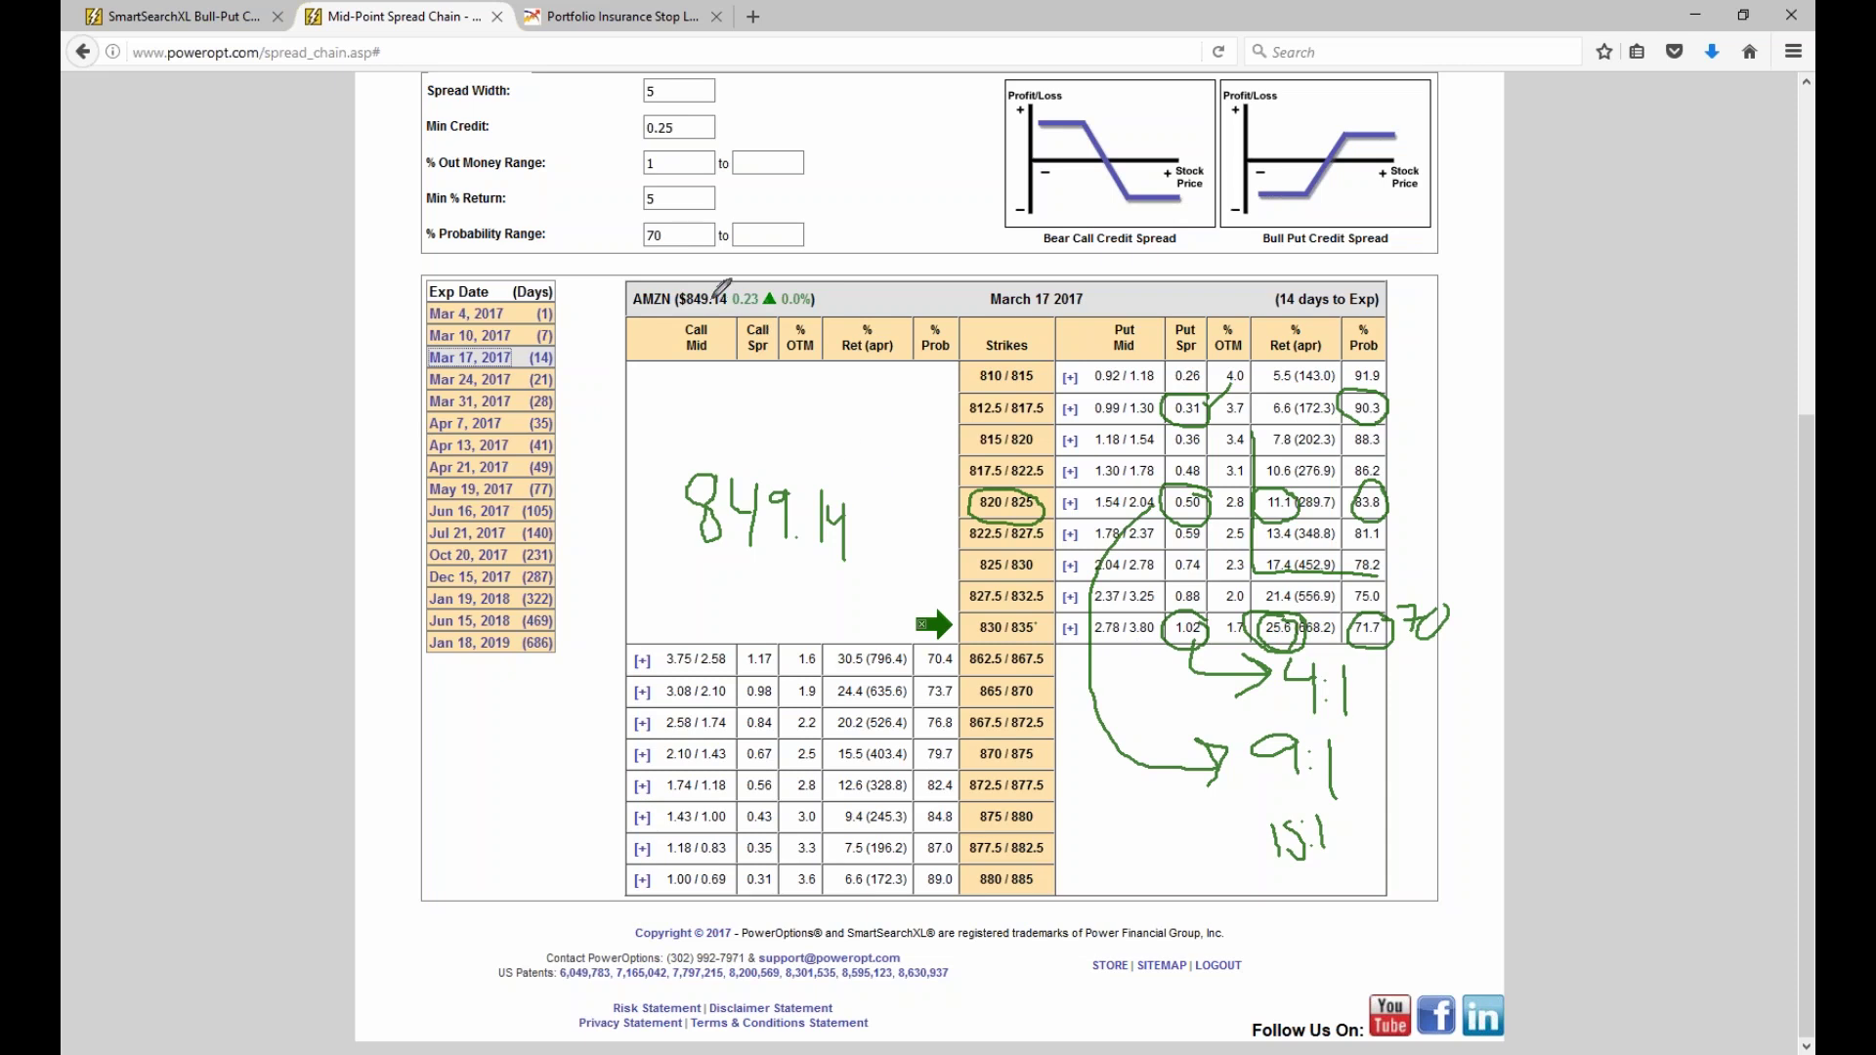
# Write 850 with an upward arrow above the handwritten 849.14, and clear all annotations from the spread chain.
pyautogui.moveTo(728, 418)
pyautogui.mouseDown()
pyautogui.moveTo(740, 445)
pyautogui.moveTo(771, 409)
pyautogui.moveTo(859, 392)
pyautogui.moveTo(856, 428)
pyautogui.mouseUp()
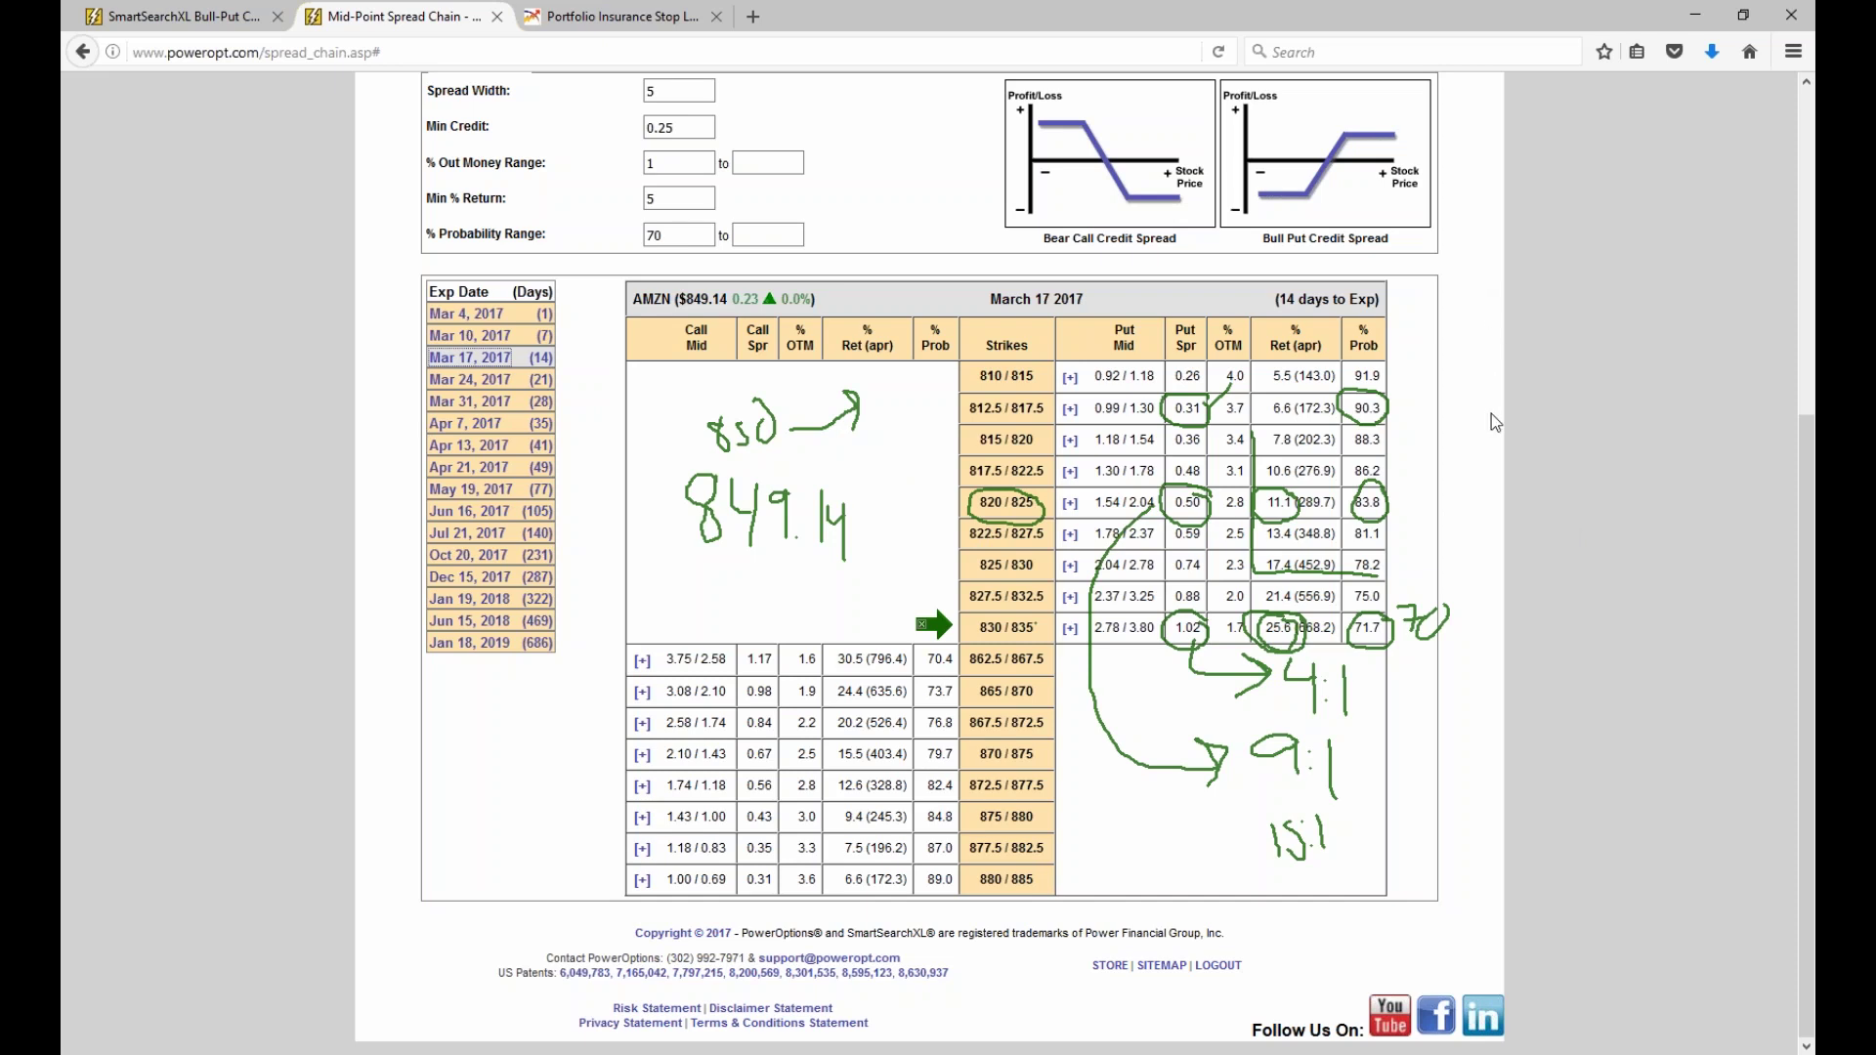
pyautogui.moveTo(765, 486)
pyautogui.mouseDown()
pyautogui.moveTo(842, 396)
pyautogui.moveTo(831, 422)
pyautogui.mouseUp()
pyautogui.press('Escape')
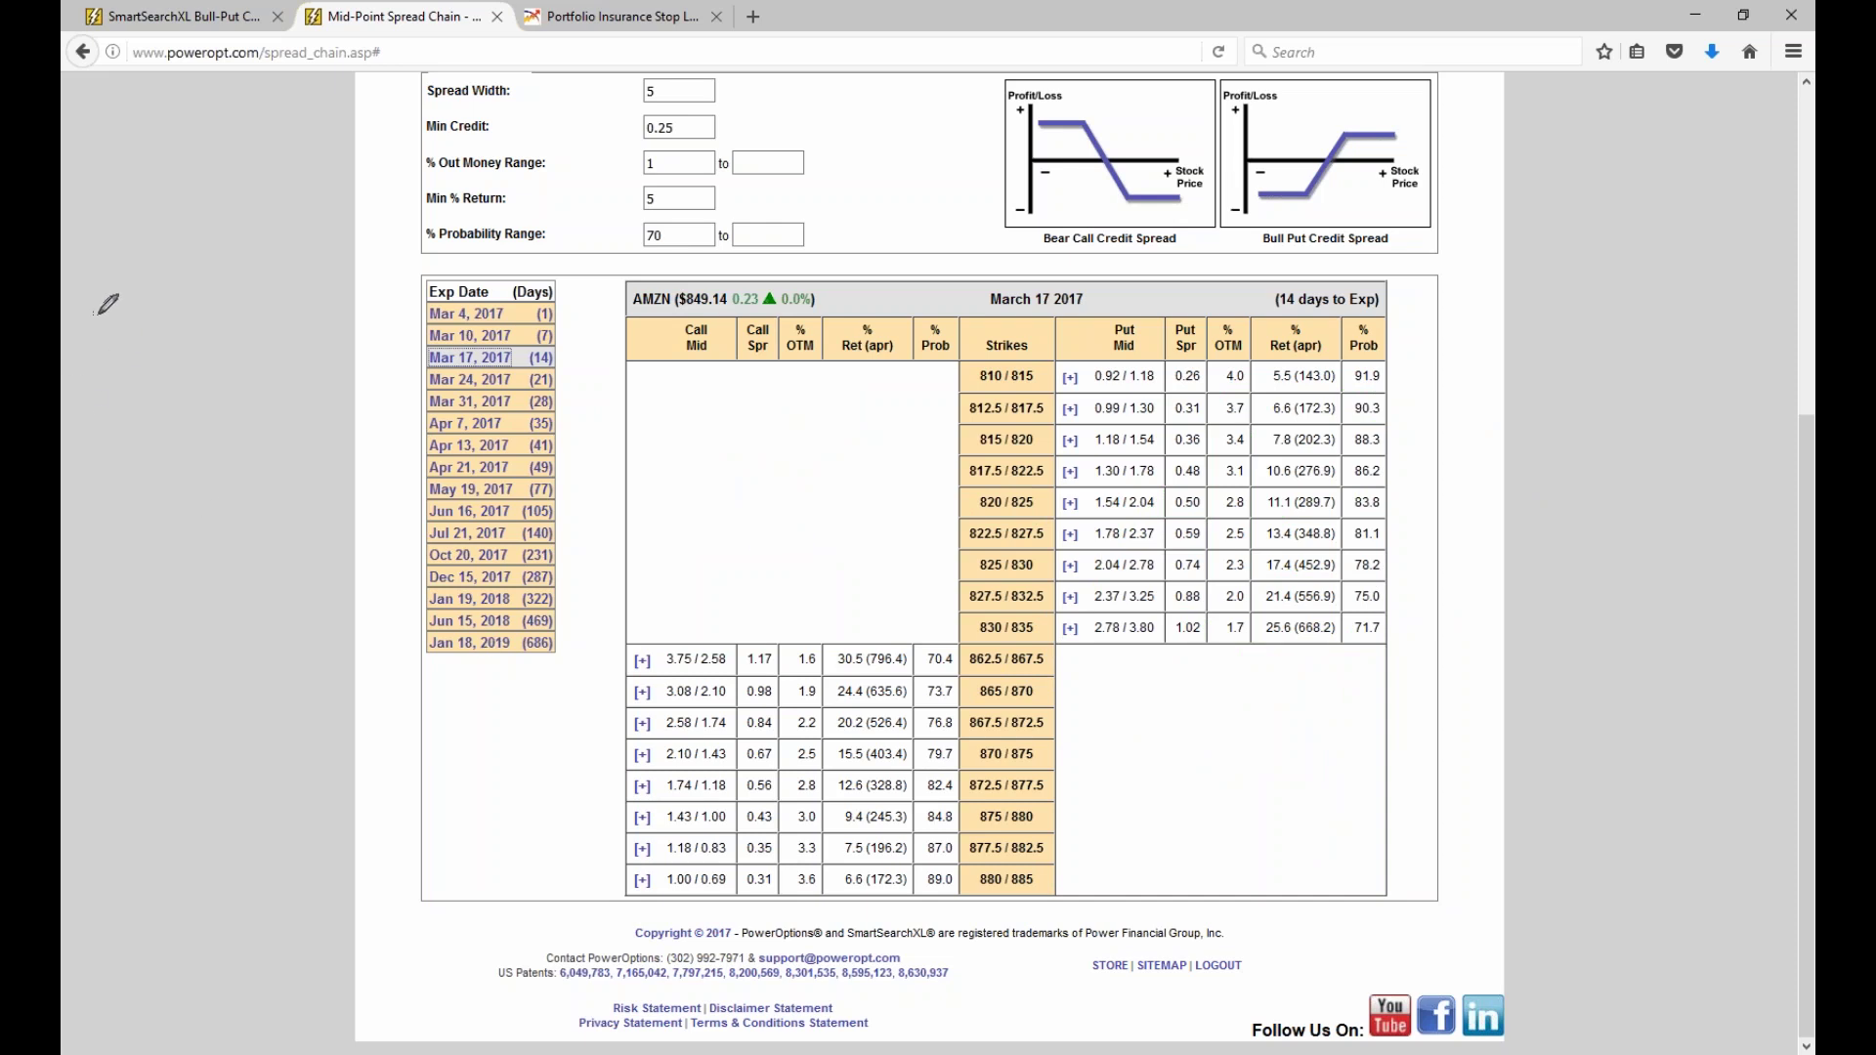
# Sketch a rising price line with sharp dips across the spread chain page and mark several points along it with crosses.
pyautogui.moveTo(106, 306)
pyautogui.mouseDown()
pyautogui.moveTo(132, 322)
pyautogui.moveTo(144, 423)
pyautogui.moveTo(231, 285)
pyautogui.moveTo(337, 252)
pyautogui.moveTo(362, 333)
pyautogui.moveTo(426, 219)
pyautogui.moveTo(549, 185)
pyautogui.moveTo(635, 125)
pyautogui.moveTo(688, 125)
pyautogui.moveTo(733, 174)
pyautogui.mouseUp()
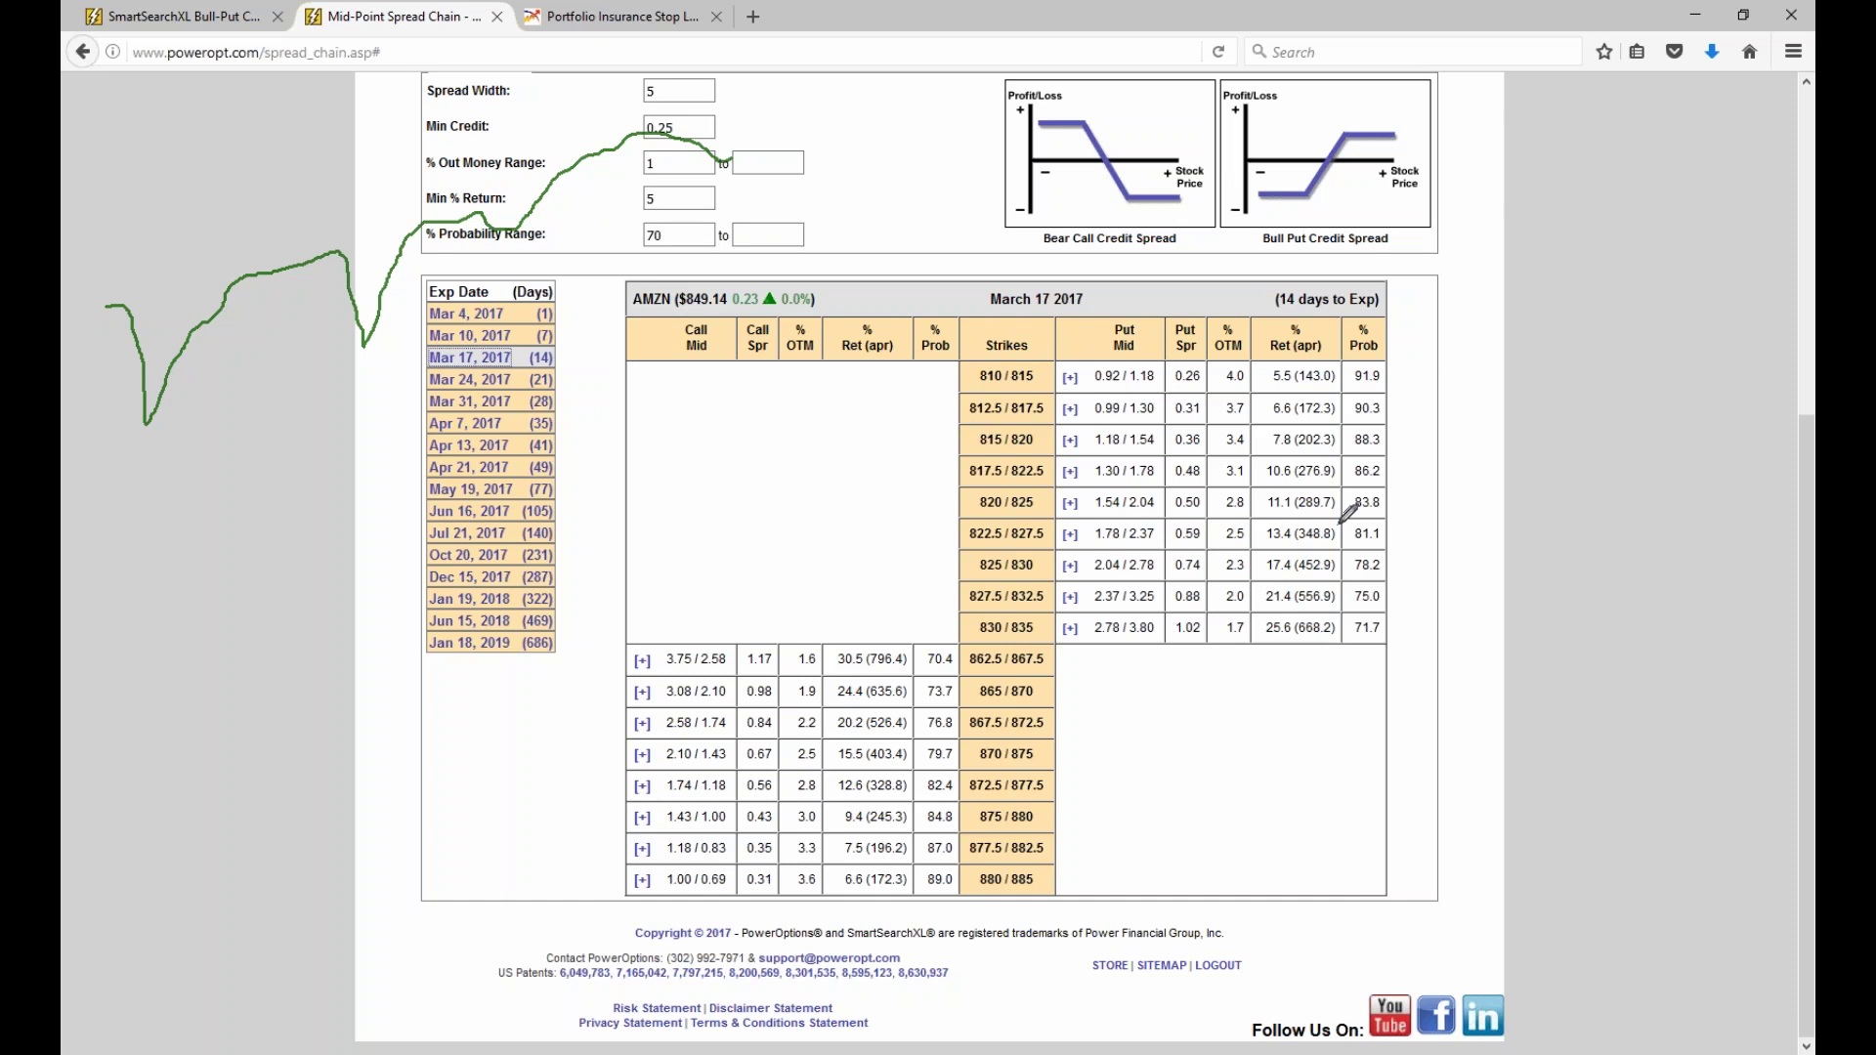
pyautogui.moveTo(127, 305)
pyautogui.mouseDown()
pyautogui.moveTo(202, 339)
pyautogui.moveTo(137, 359)
pyautogui.mouseUp()
pyautogui.moveTo(273, 261)
pyautogui.mouseDown()
pyautogui.moveTo(297, 286)
pyautogui.moveTo(262, 312)
pyautogui.moveTo(184, 315)
pyautogui.mouseUp()
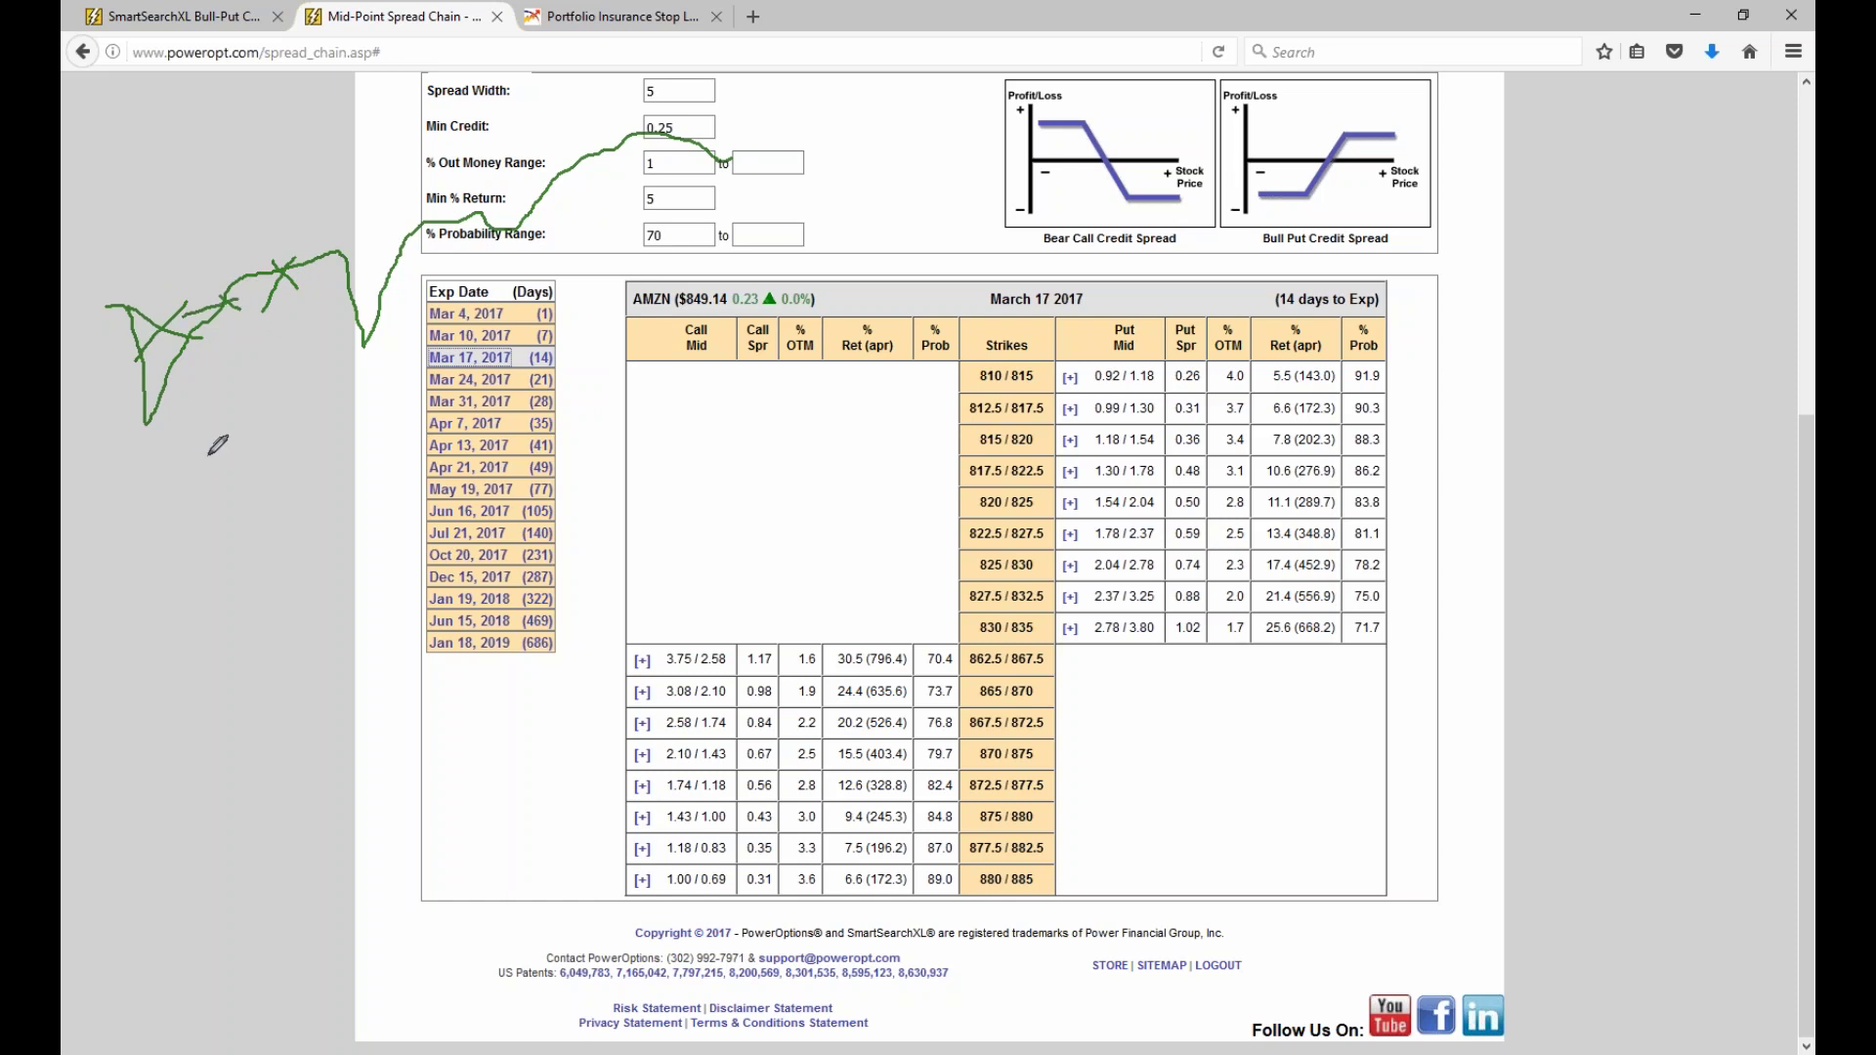
pyautogui.moveTo(349, 284)
pyautogui.mouseDown()
pyautogui.moveTo(386, 325)
pyautogui.moveTo(331, 347)
pyautogui.mouseUp()
pyautogui.moveTo(411, 217)
pyautogui.mouseDown()
pyautogui.moveTo(431, 236)
pyautogui.moveTo(415, 240)
pyautogui.mouseUp()
pyautogui.moveTo(167, 388); pyautogui.dragTo(145, 411)
pyautogui.moveTo(143, 391); pyautogui.dragTo(170, 408)
pyautogui.moveTo(367, 301); pyautogui.dragTo(348, 356)
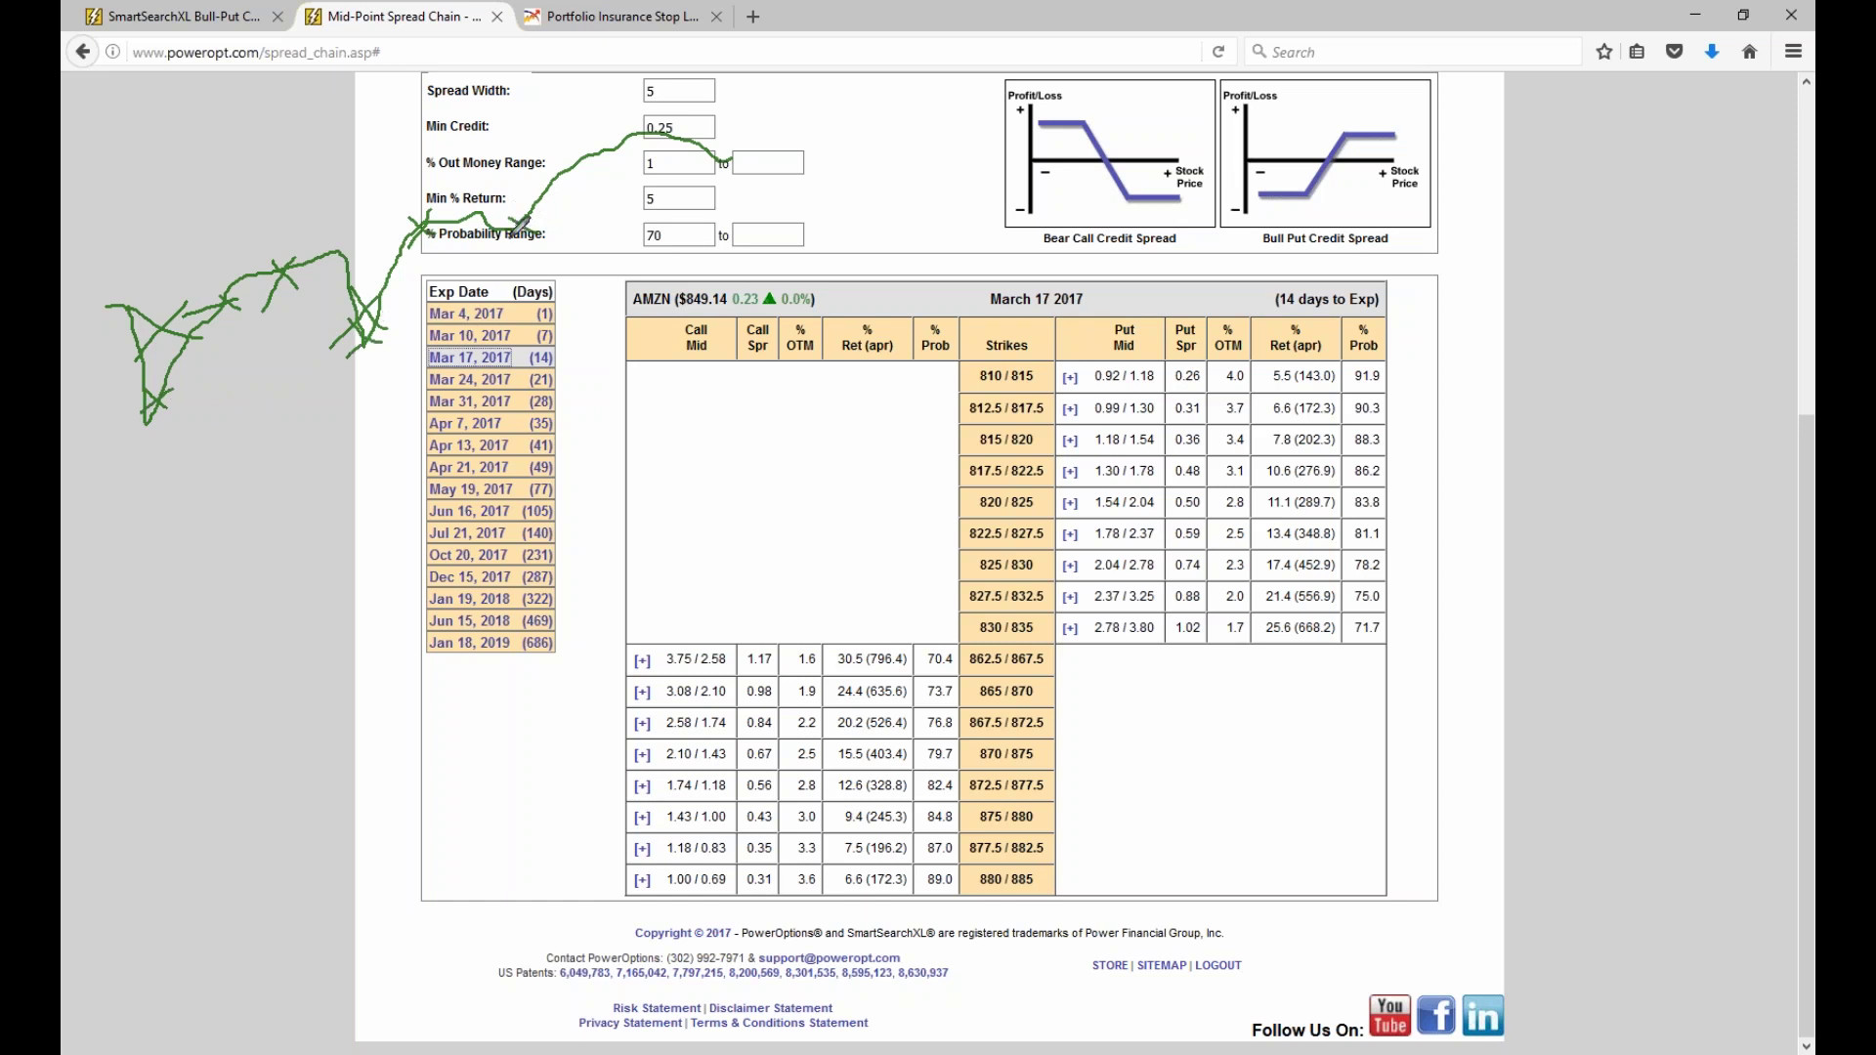
# Draw a rising trend arrow through the sketched price line and circle the line's low points.
pyautogui.moveTo(244, 293)
pyautogui.mouseDown()
pyautogui.moveTo(693, 117)
pyautogui.moveTo(698, 164)
pyautogui.mouseUp()
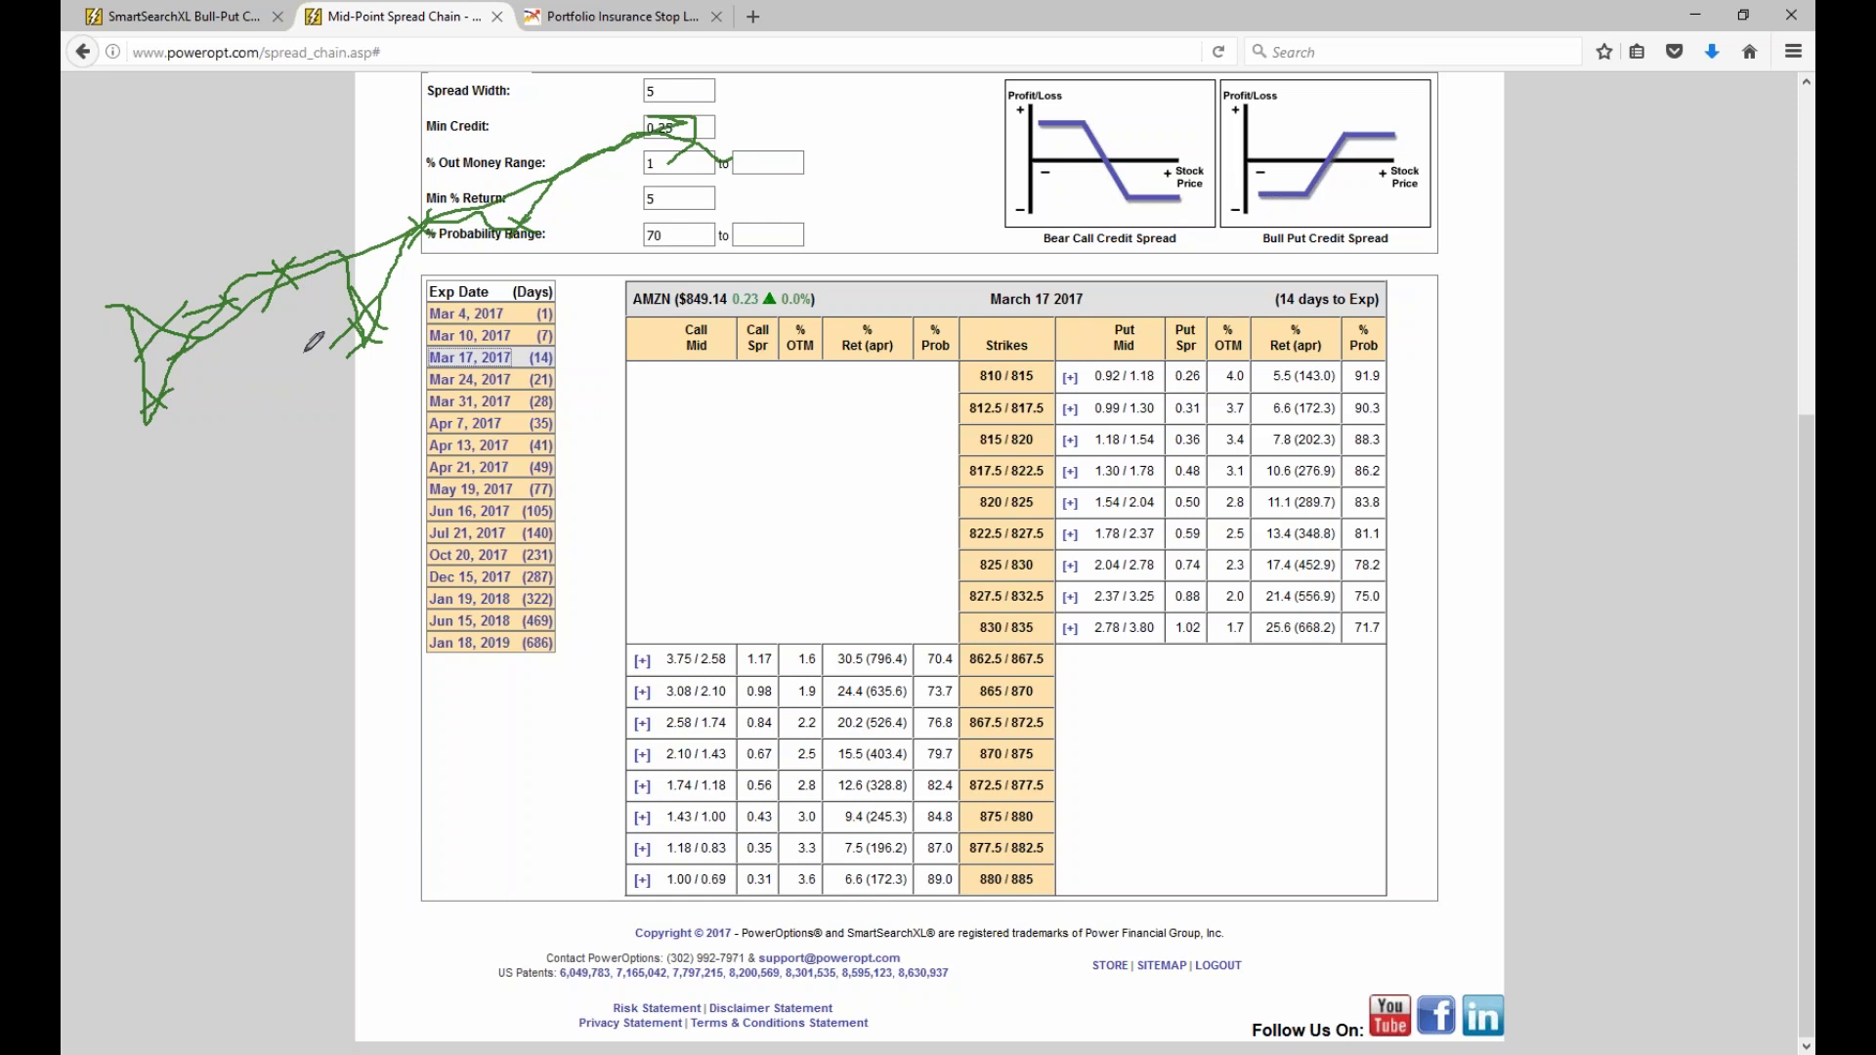
pyautogui.moveTo(166, 410); pyautogui.dragTo(174, 422)
pyautogui.moveTo(379, 337); pyautogui.dragTo(373, 344)
pyautogui.moveTo(493, 234); pyautogui.dragTo(518, 236)
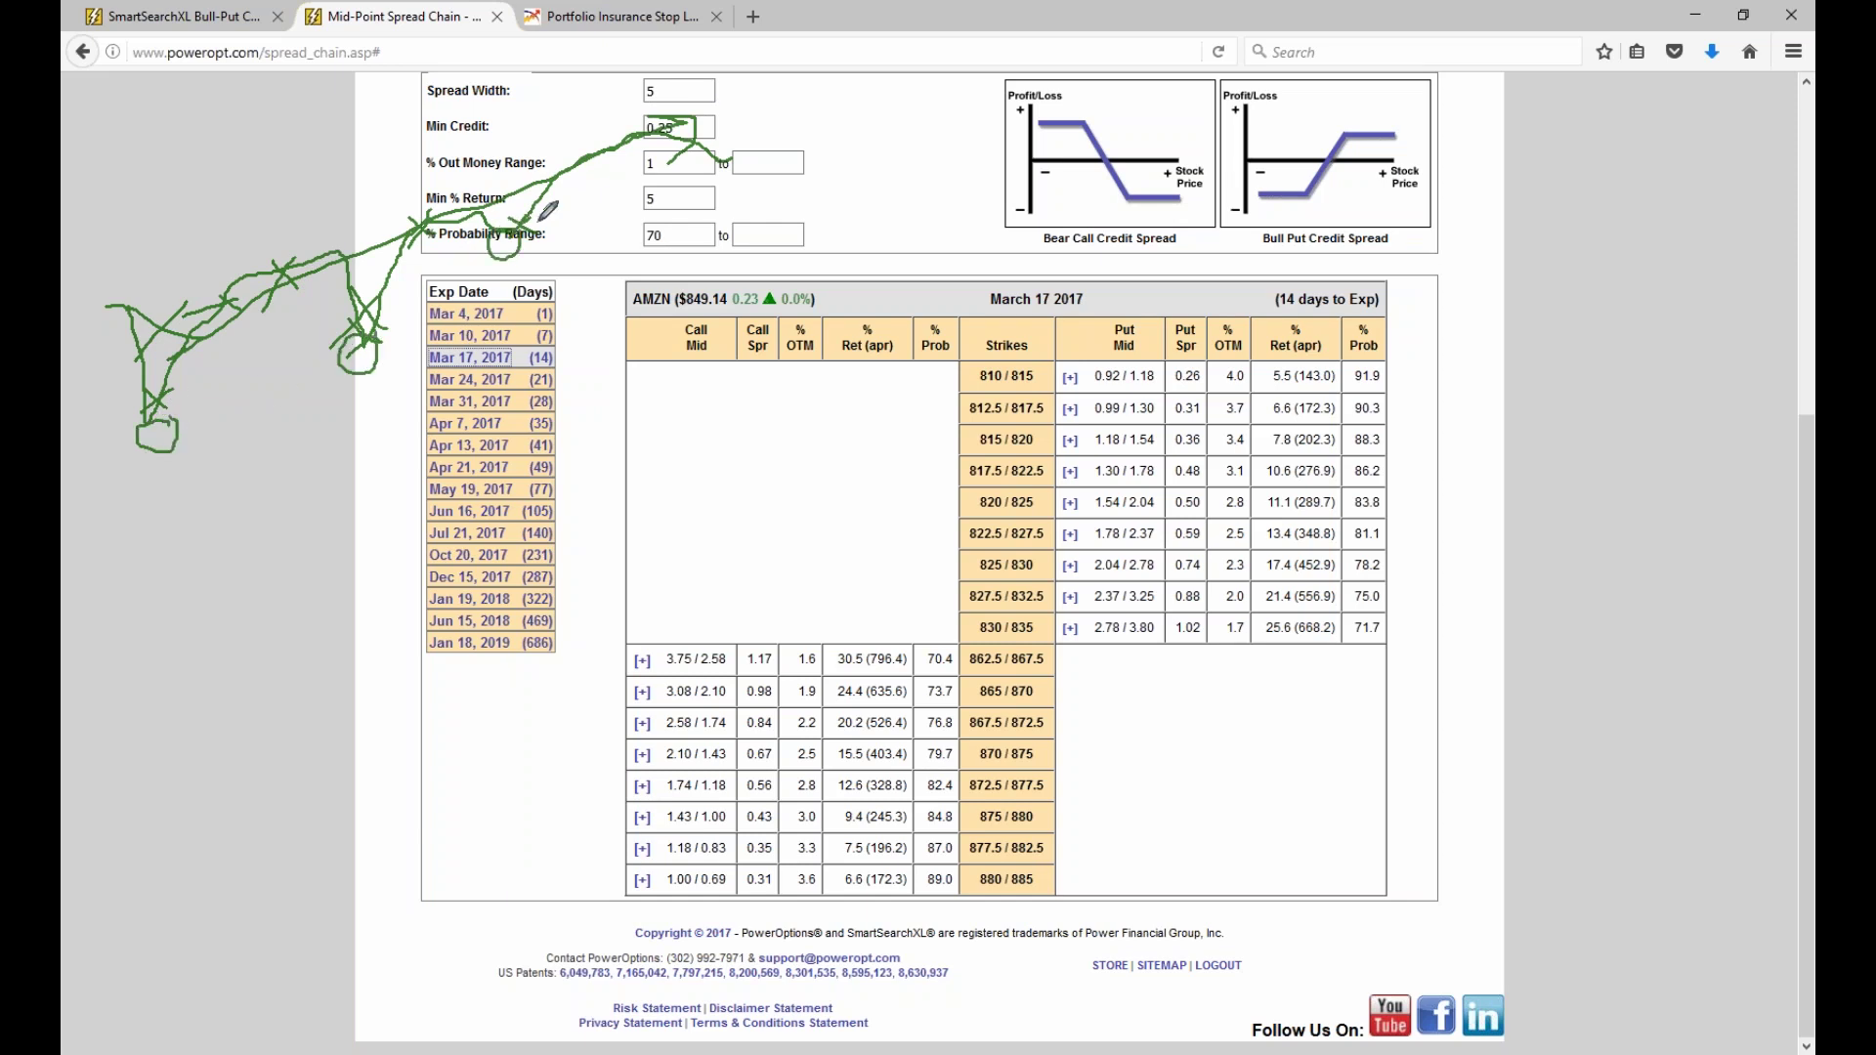
pyautogui.moveTo(728, 158); pyautogui.dragTo(728, 152)
# Erase the price sketch from the spread chain page and stop drawing.
pyautogui.press('e')
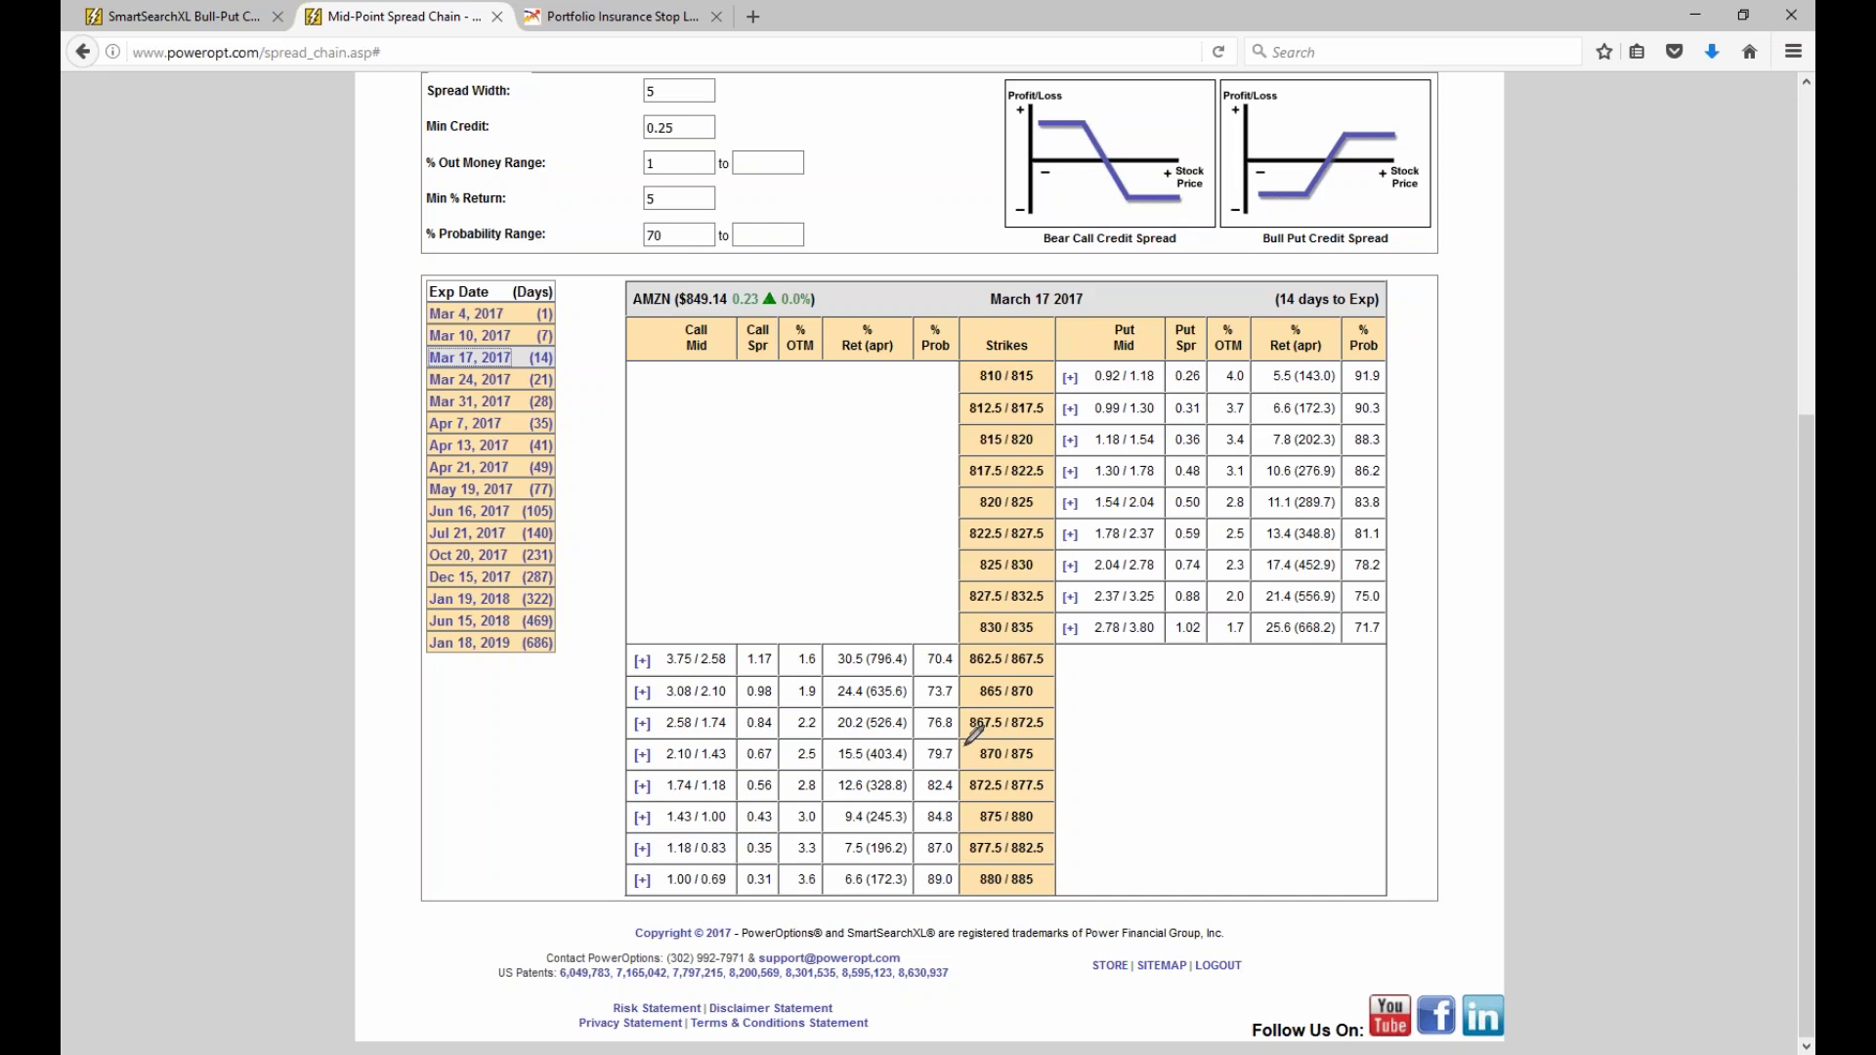
pyautogui.click(1150, 492)
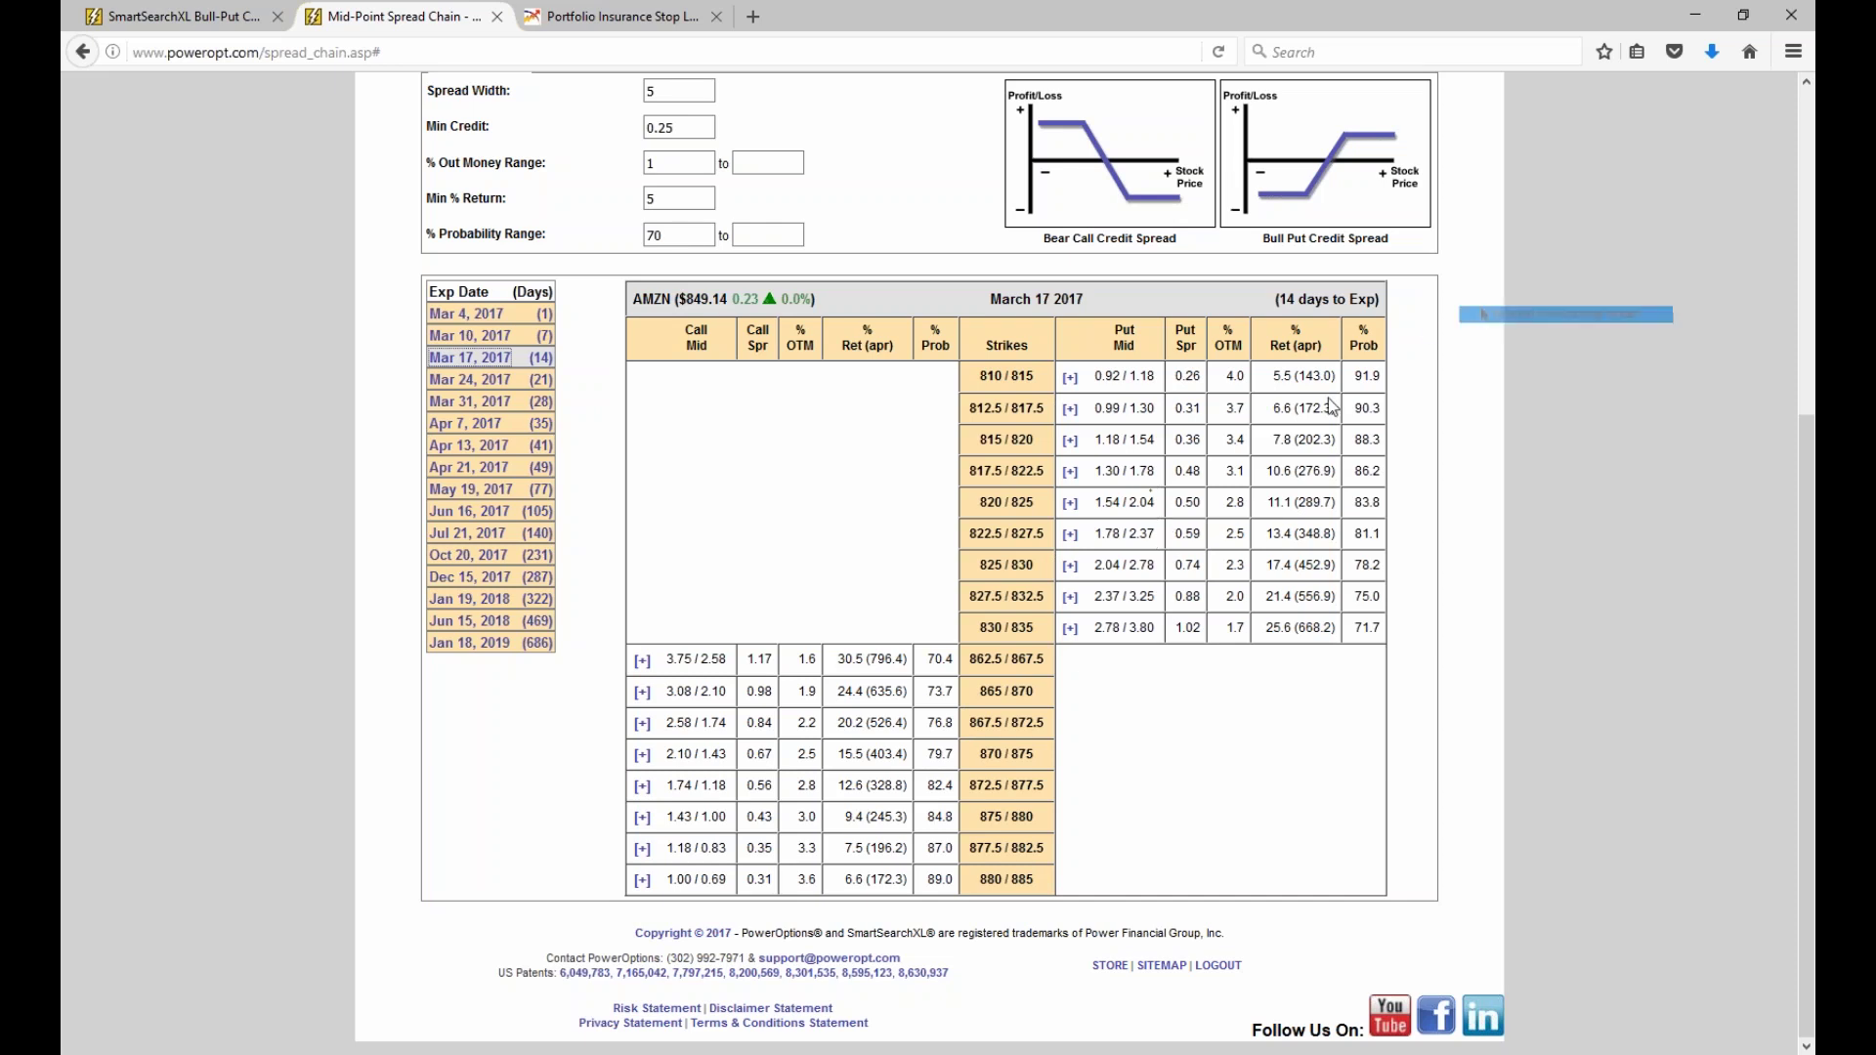
pyautogui.scroll(5, 912, 507)
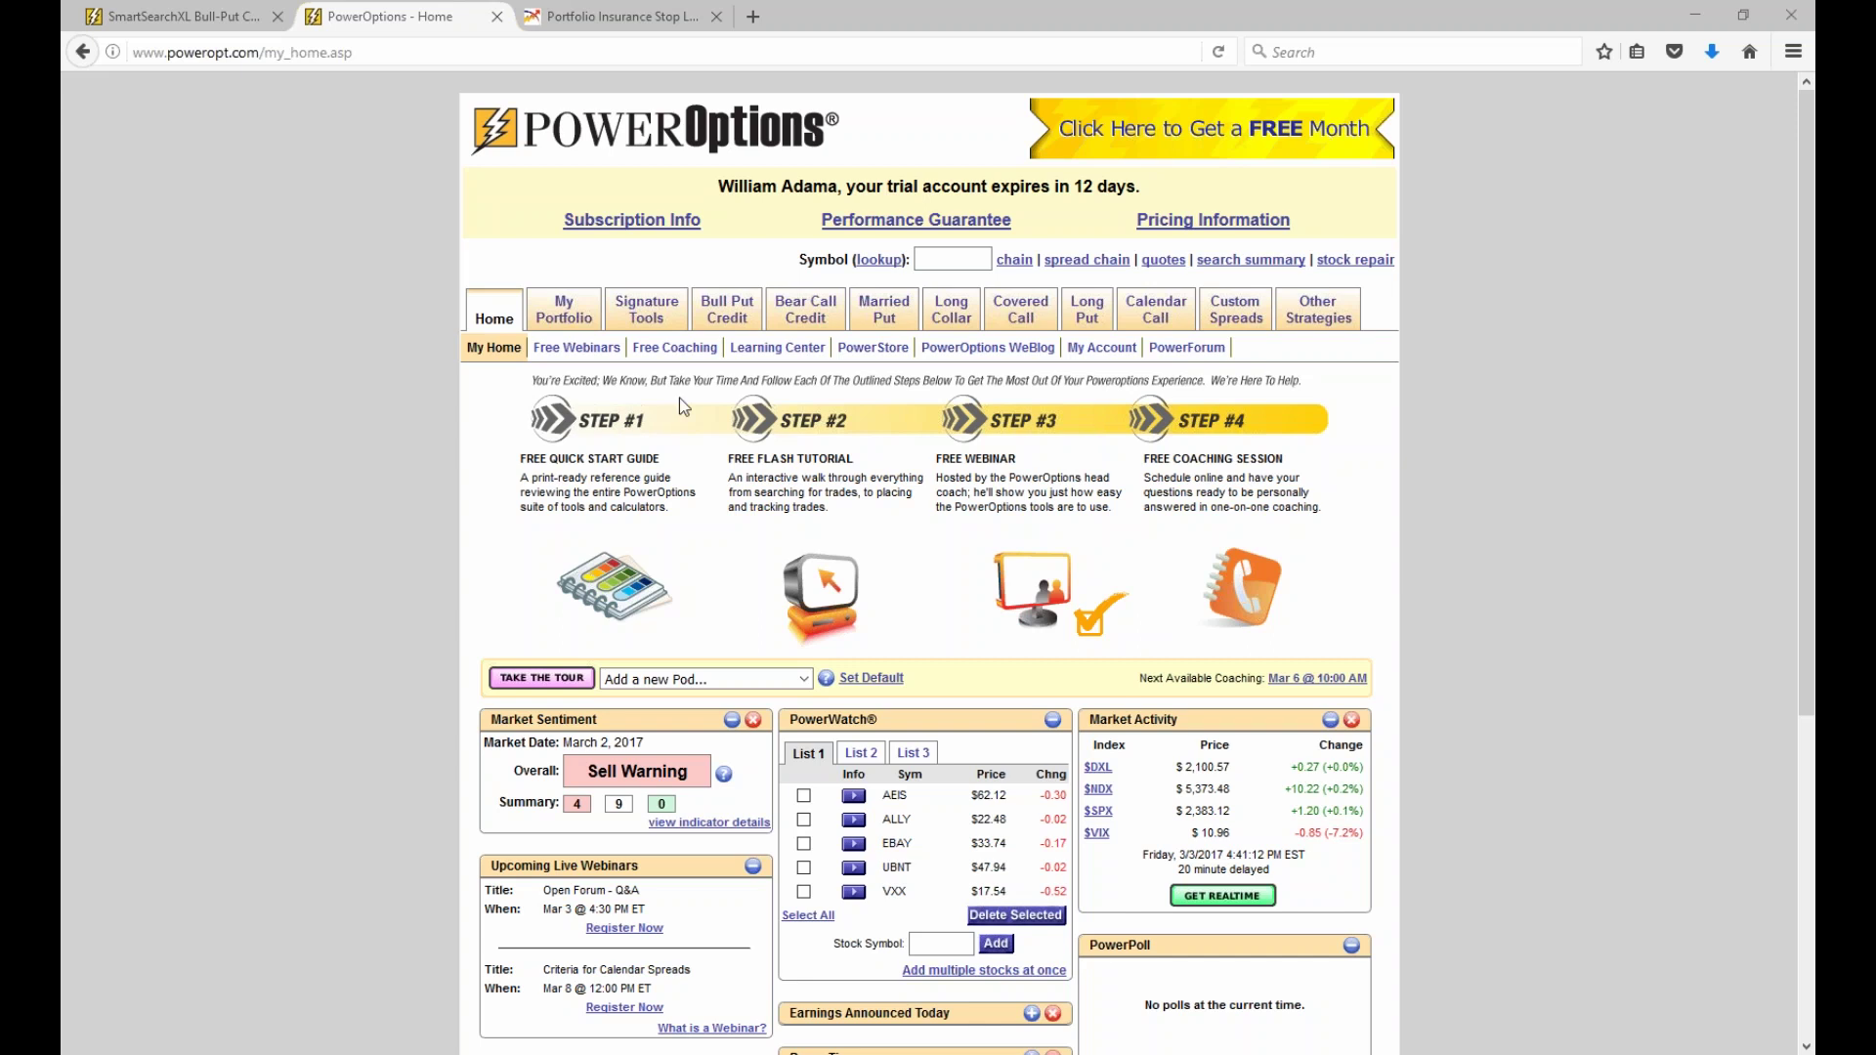
# Highlight General Motors' % Return in the Weekly Bull Puts search results.
pyautogui.click(234, 25)
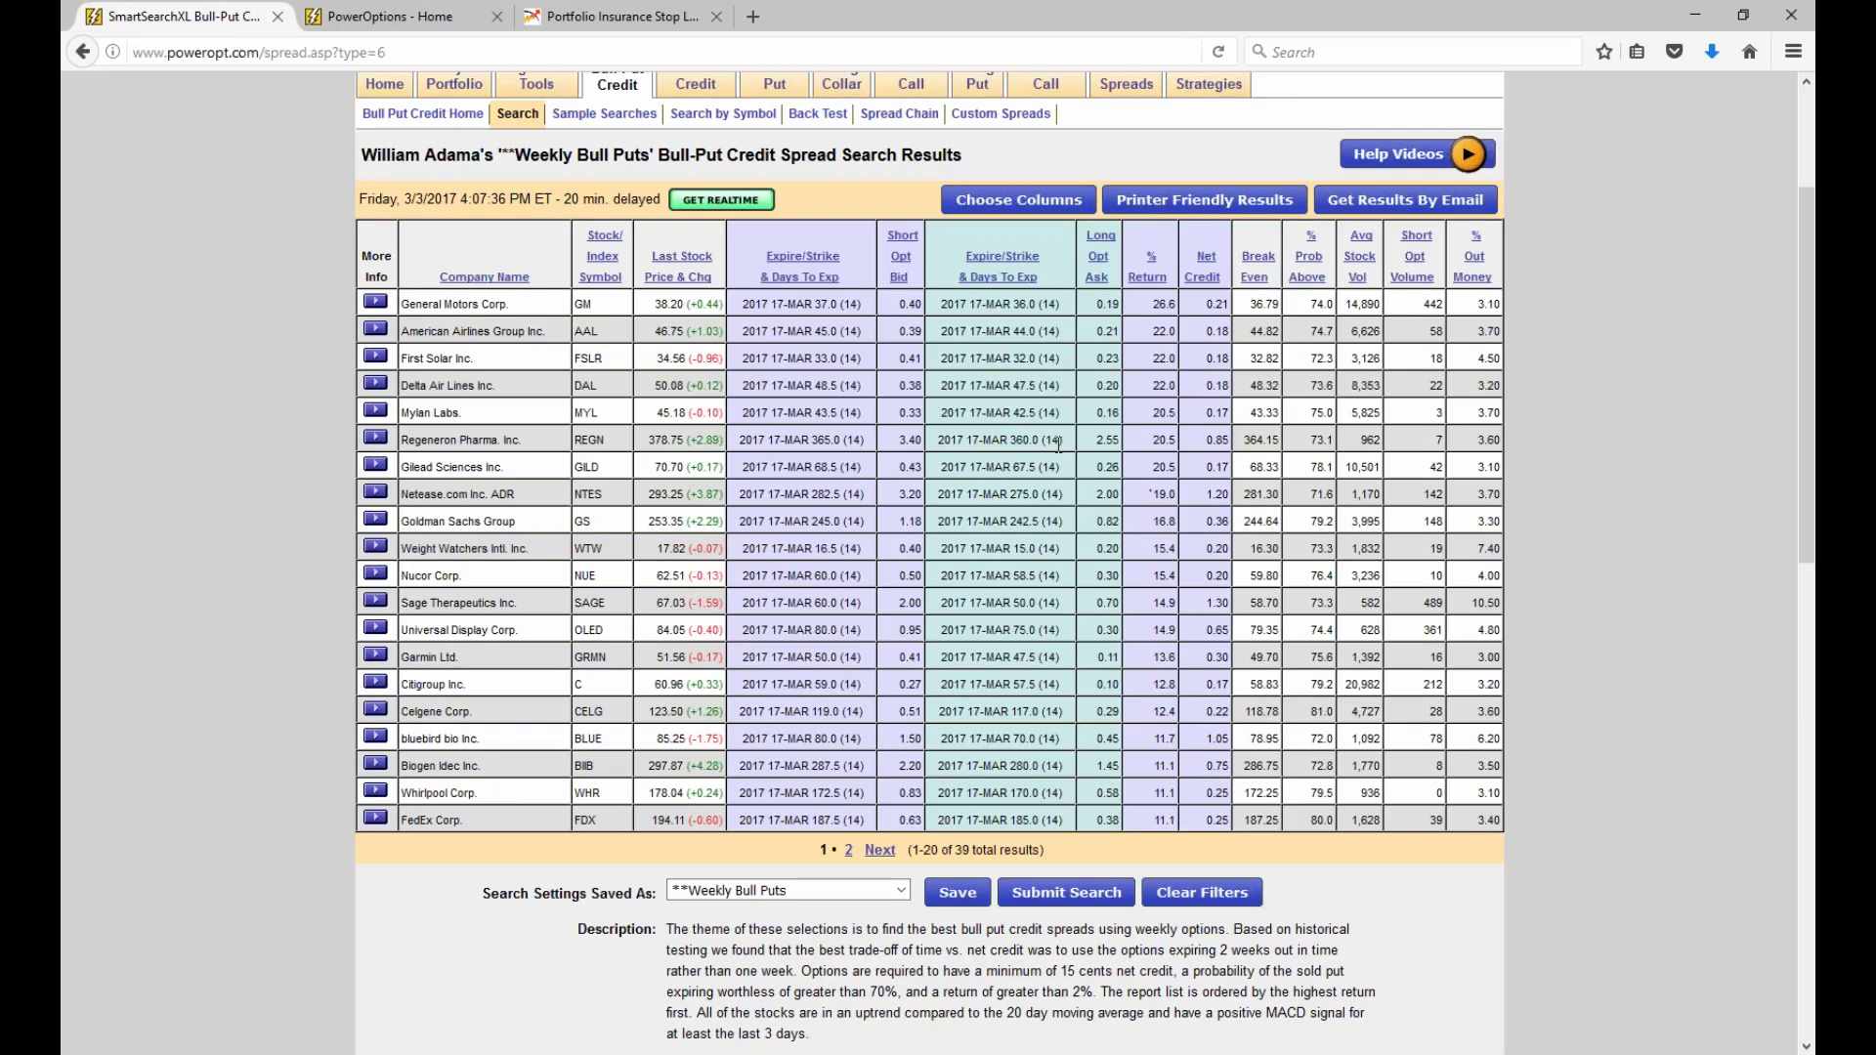
pyautogui.doubleClick(1159, 305)
pyautogui.moveTo(723, 279)
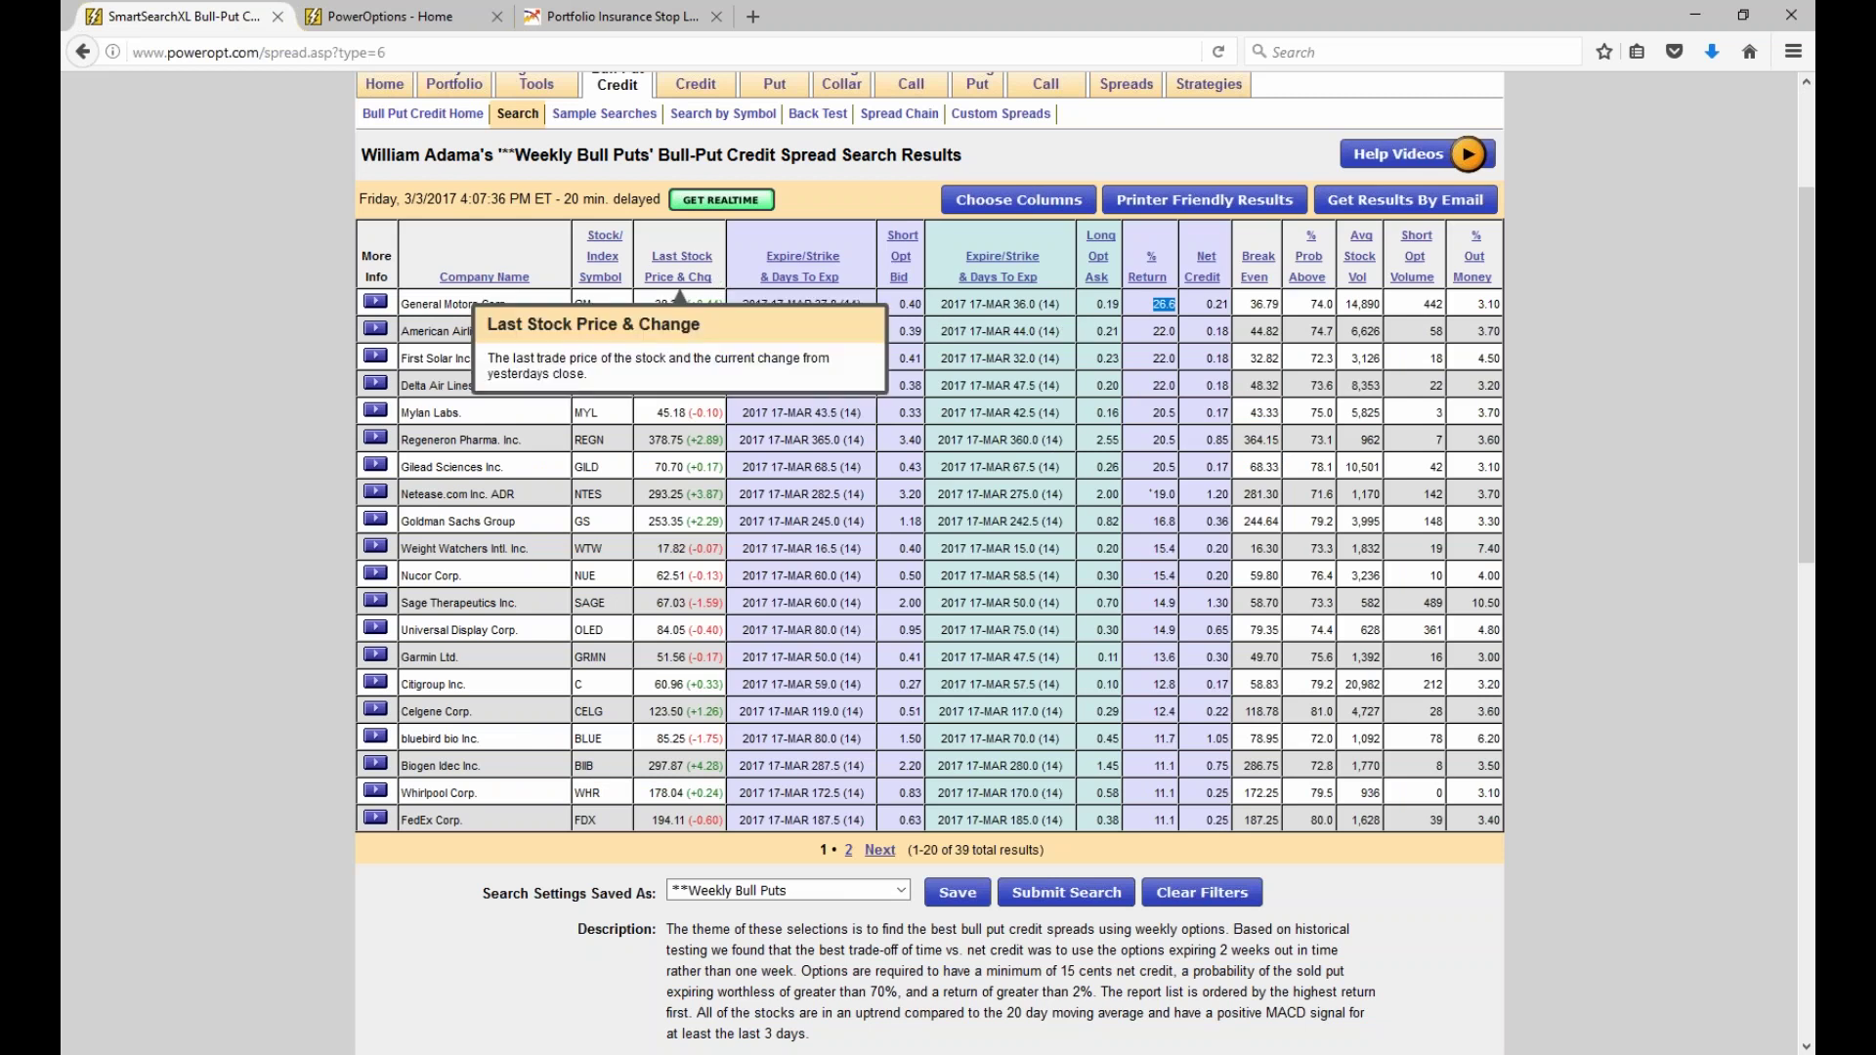
# Return to the spread chain and load AMZN's credit spreads for the March 17, 2017 expiration.
pyautogui.click(379, 17)
pyautogui.click(84, 52)
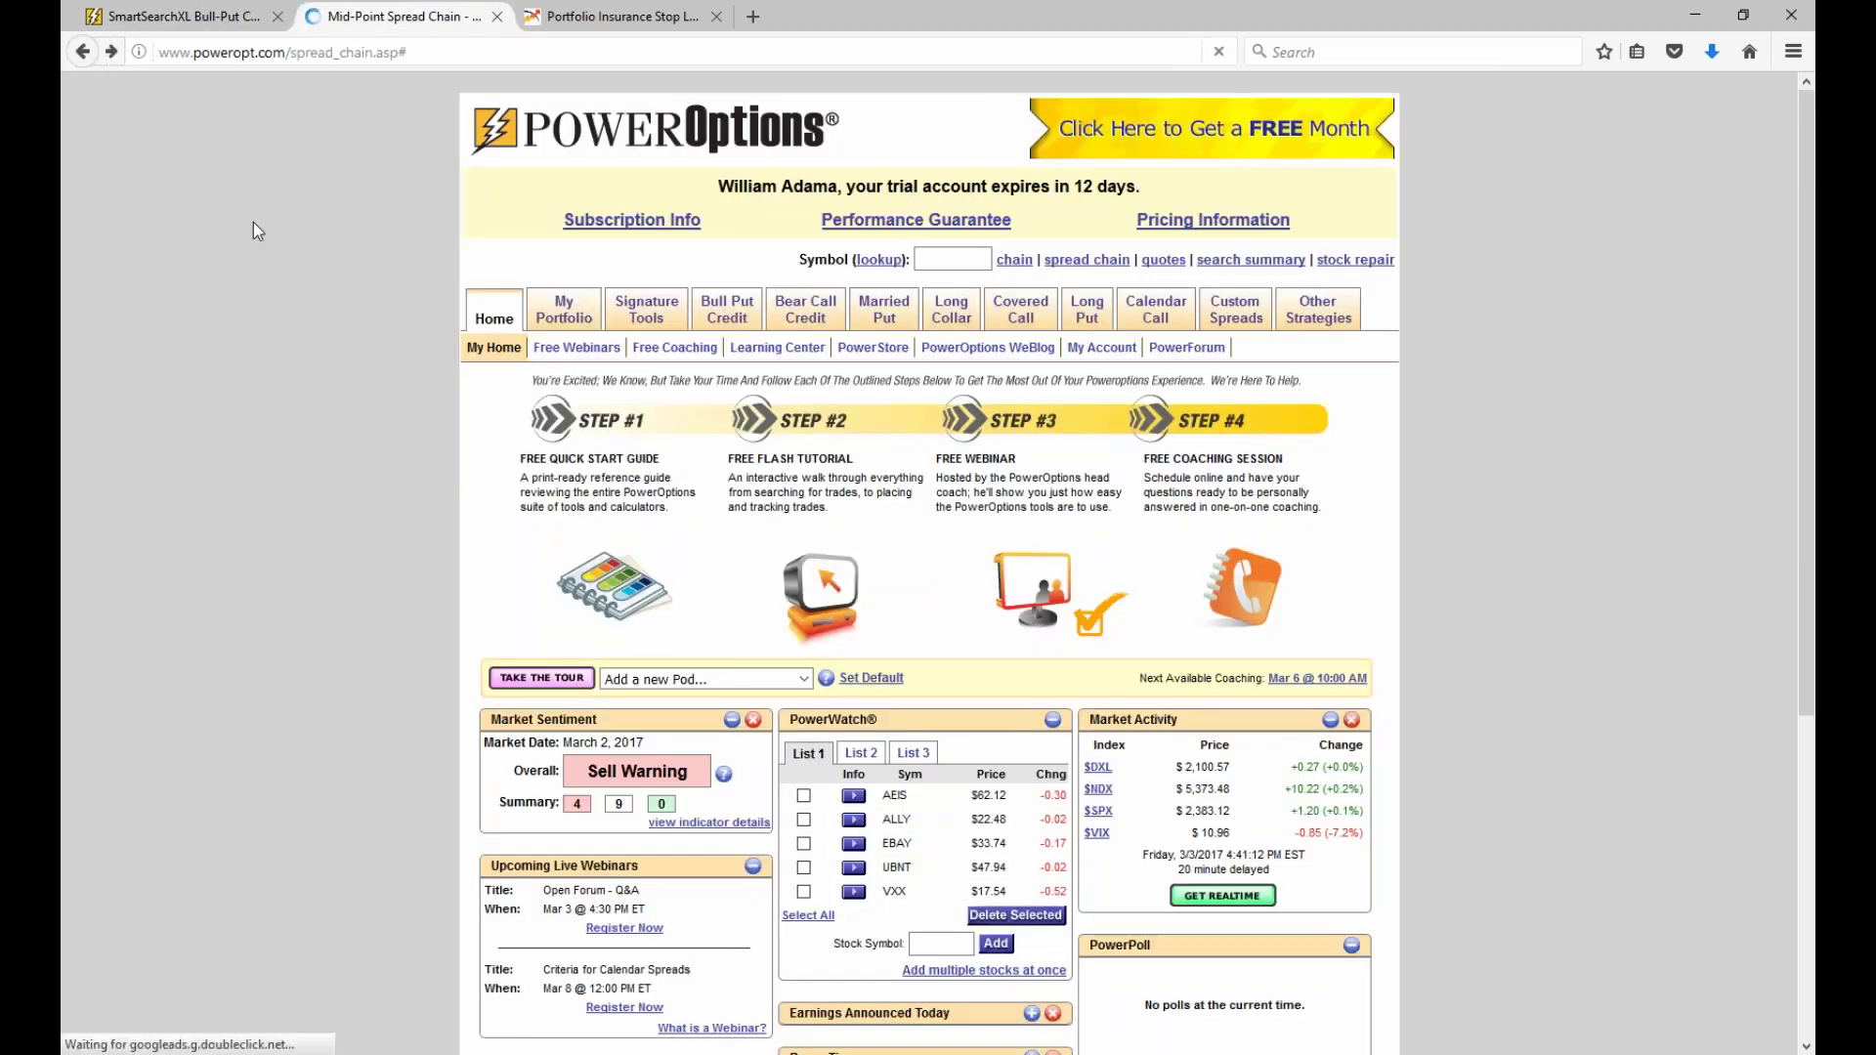
pyautogui.scroll(-3, 832, 456)
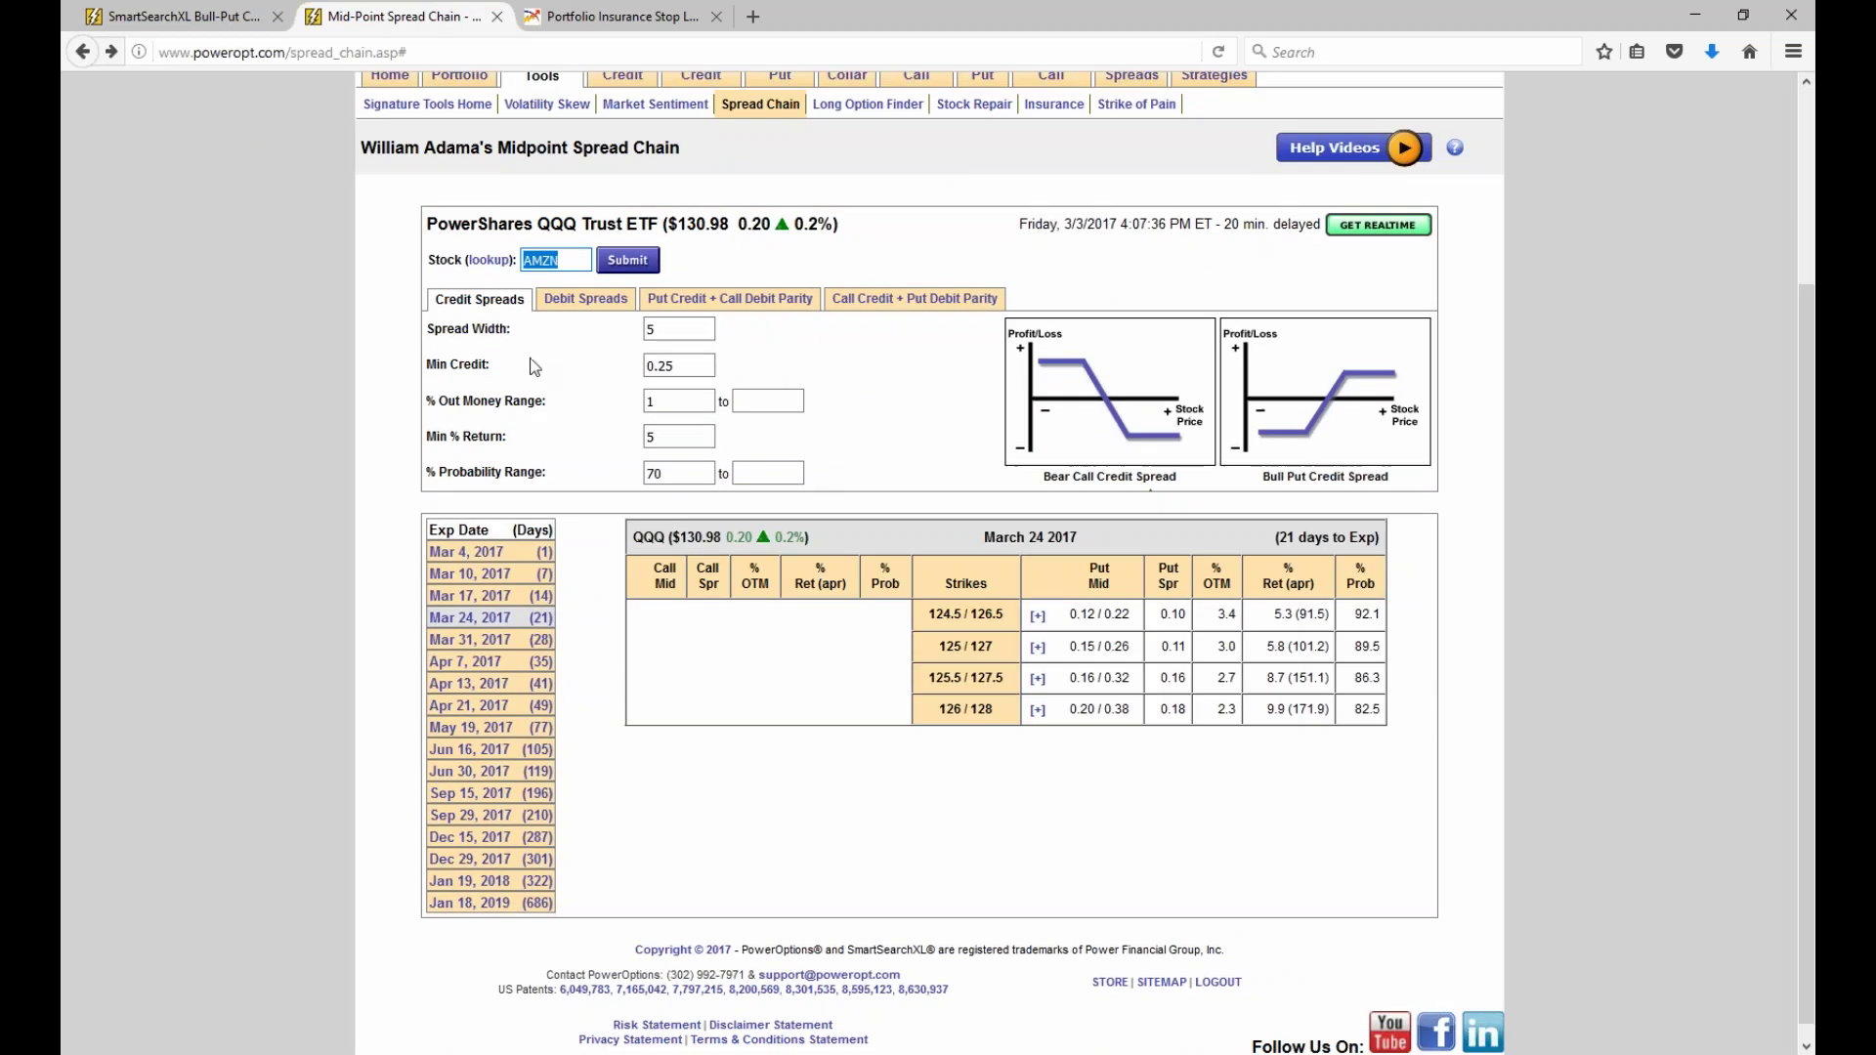
pyautogui.click(544, 617)
pyautogui.scroll(-3, 582, 646)
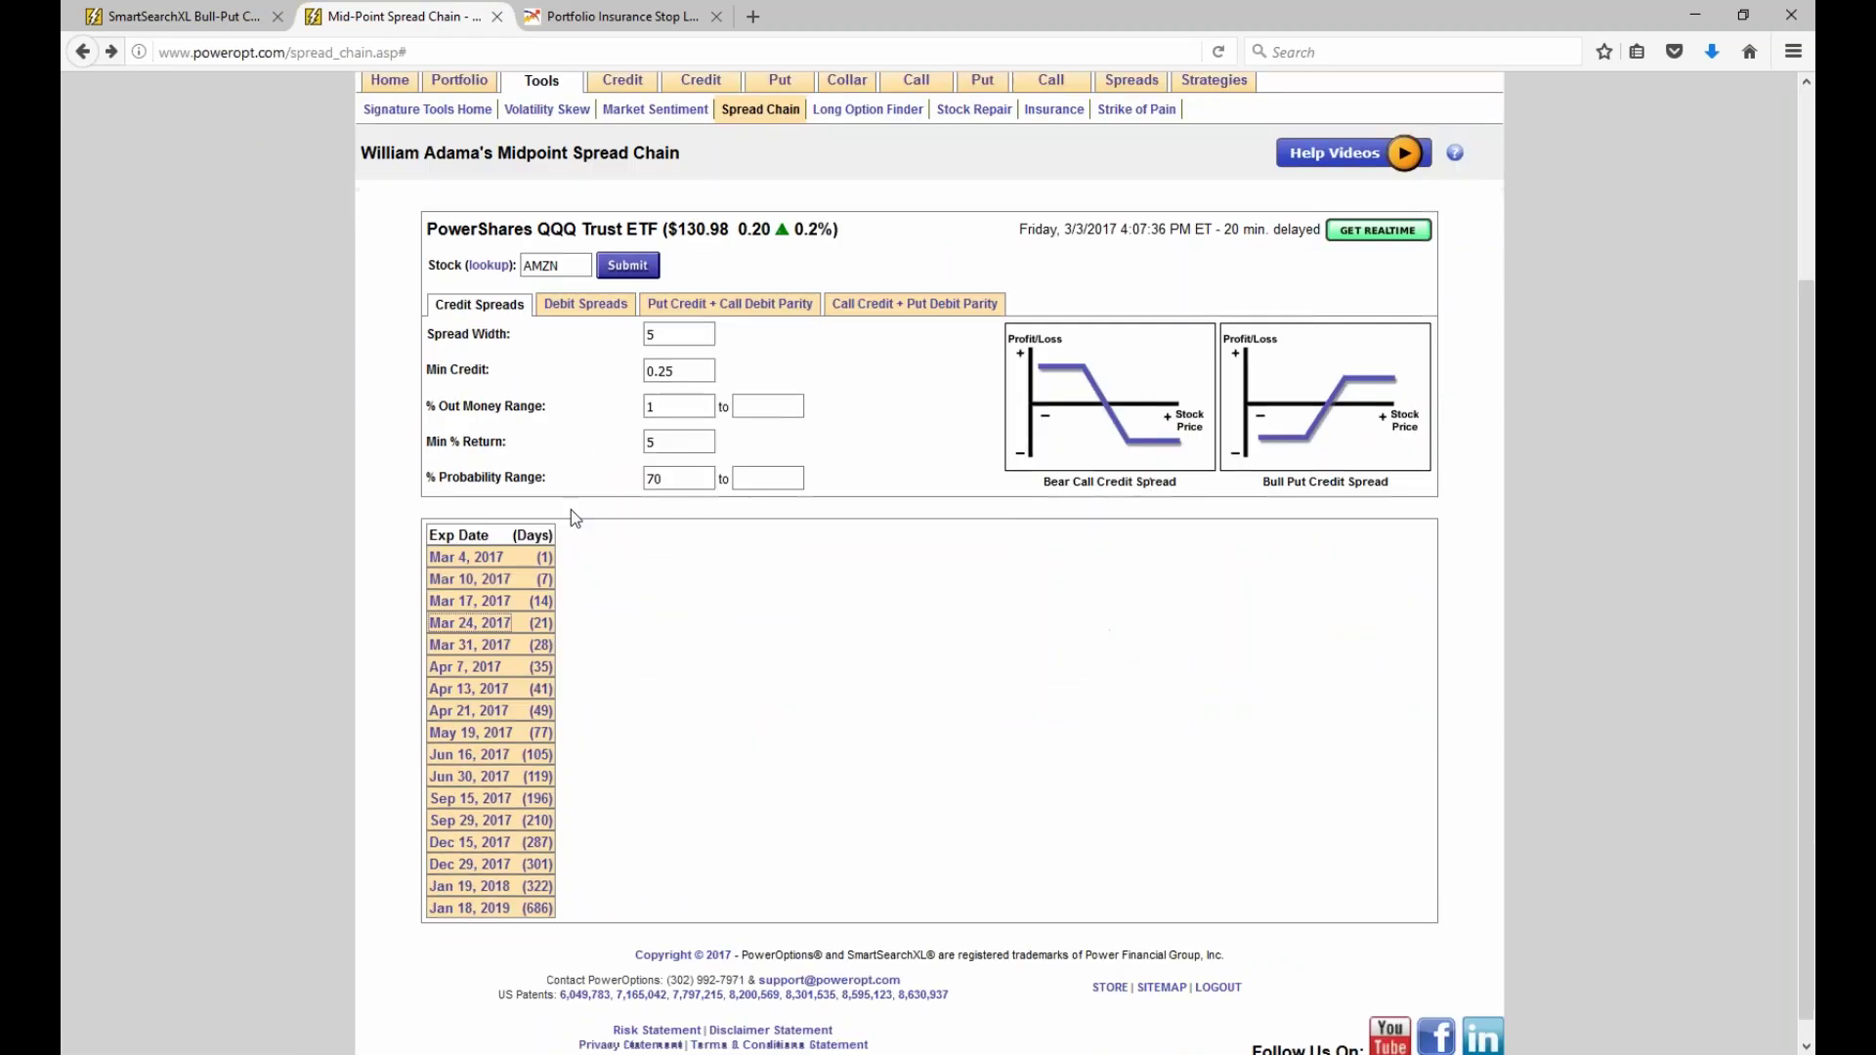
pyautogui.click(493, 600)
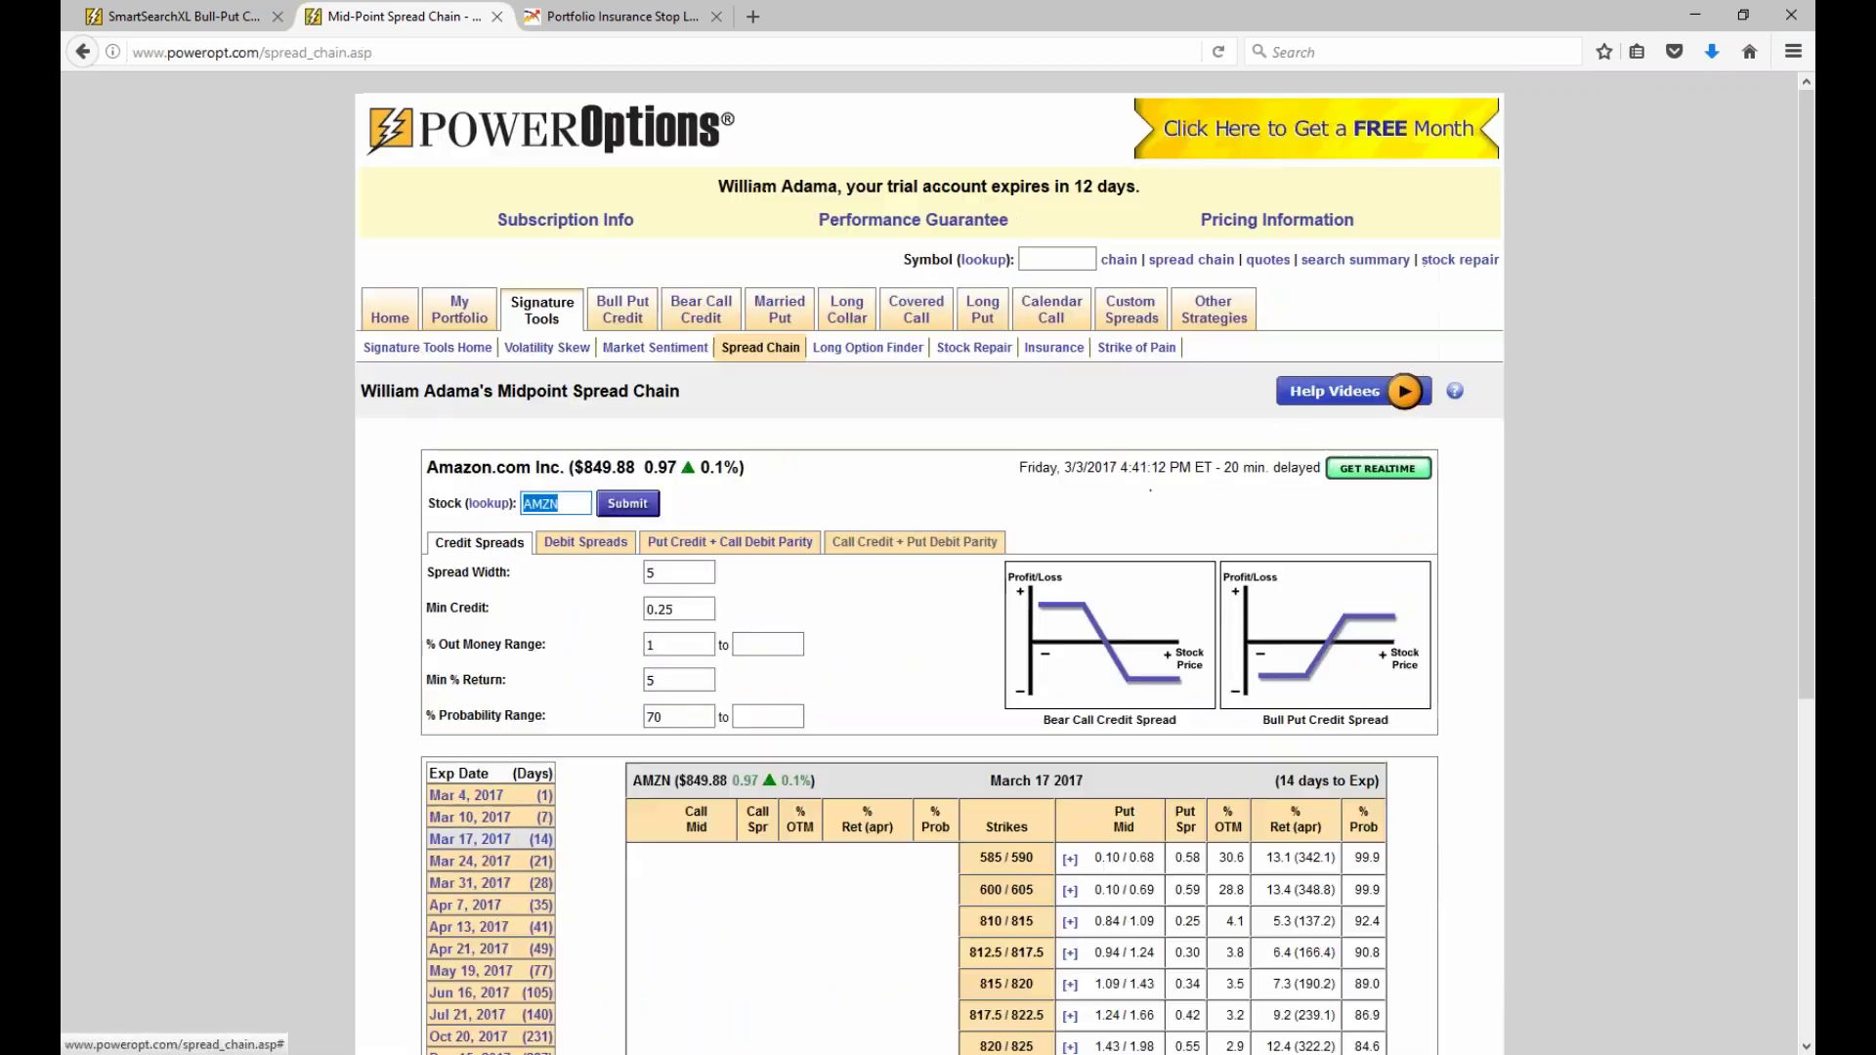
pyautogui.scroll(-5, 921, 533)
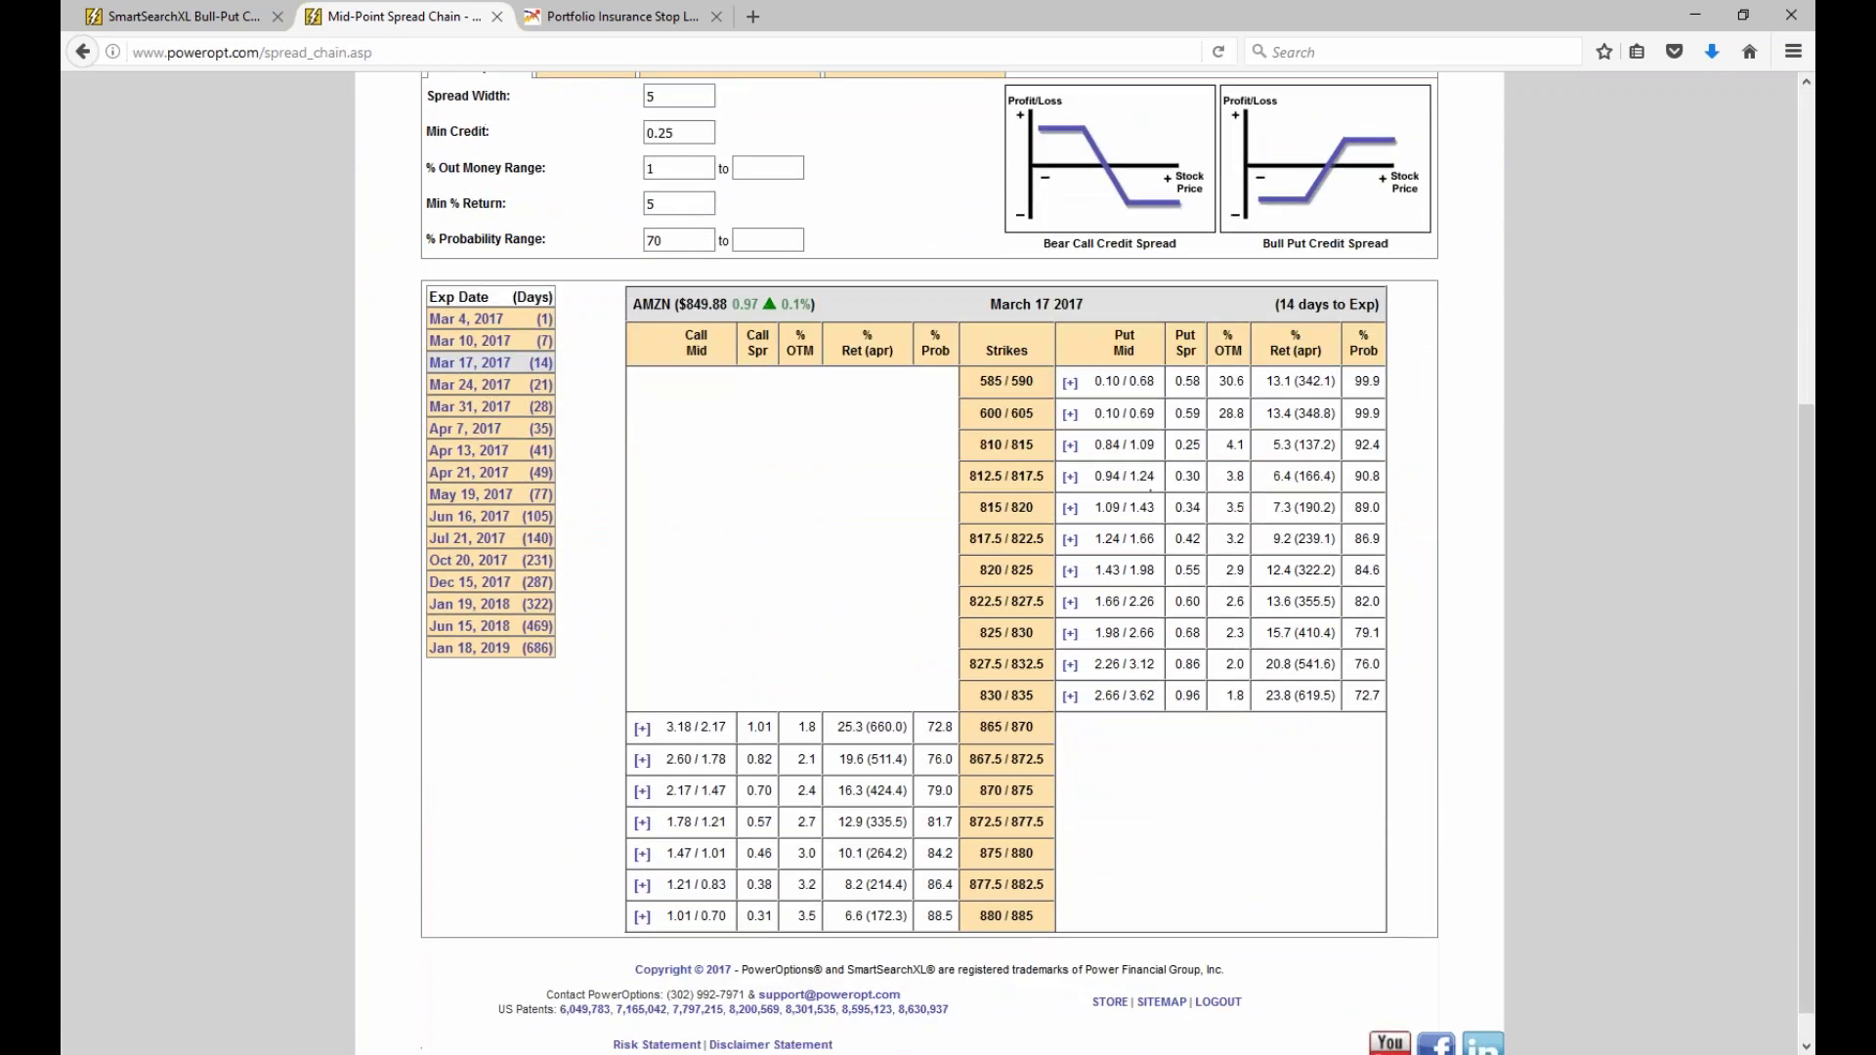
# Examine the 585/590 put spread's return and the 830/835 put spread's credit, strikes, return and annualized return.
pyautogui.doubleClick(1279, 382)
pyautogui.moveTo(1183, 702); pyautogui.dragTo(1201, 699)
pyautogui.click(1207, 723)
pyautogui.moveTo(1266, 695); pyautogui.dragTo(1293, 700)
pyautogui.click(1041, 714)
pyautogui.moveTo(1037, 697); pyautogui.dragTo(987, 698)
pyautogui.moveTo(1264, 696); pyautogui.dragTo(1291, 696)
pyautogui.moveTo(1298, 695); pyautogui.dragTo(1337, 697)
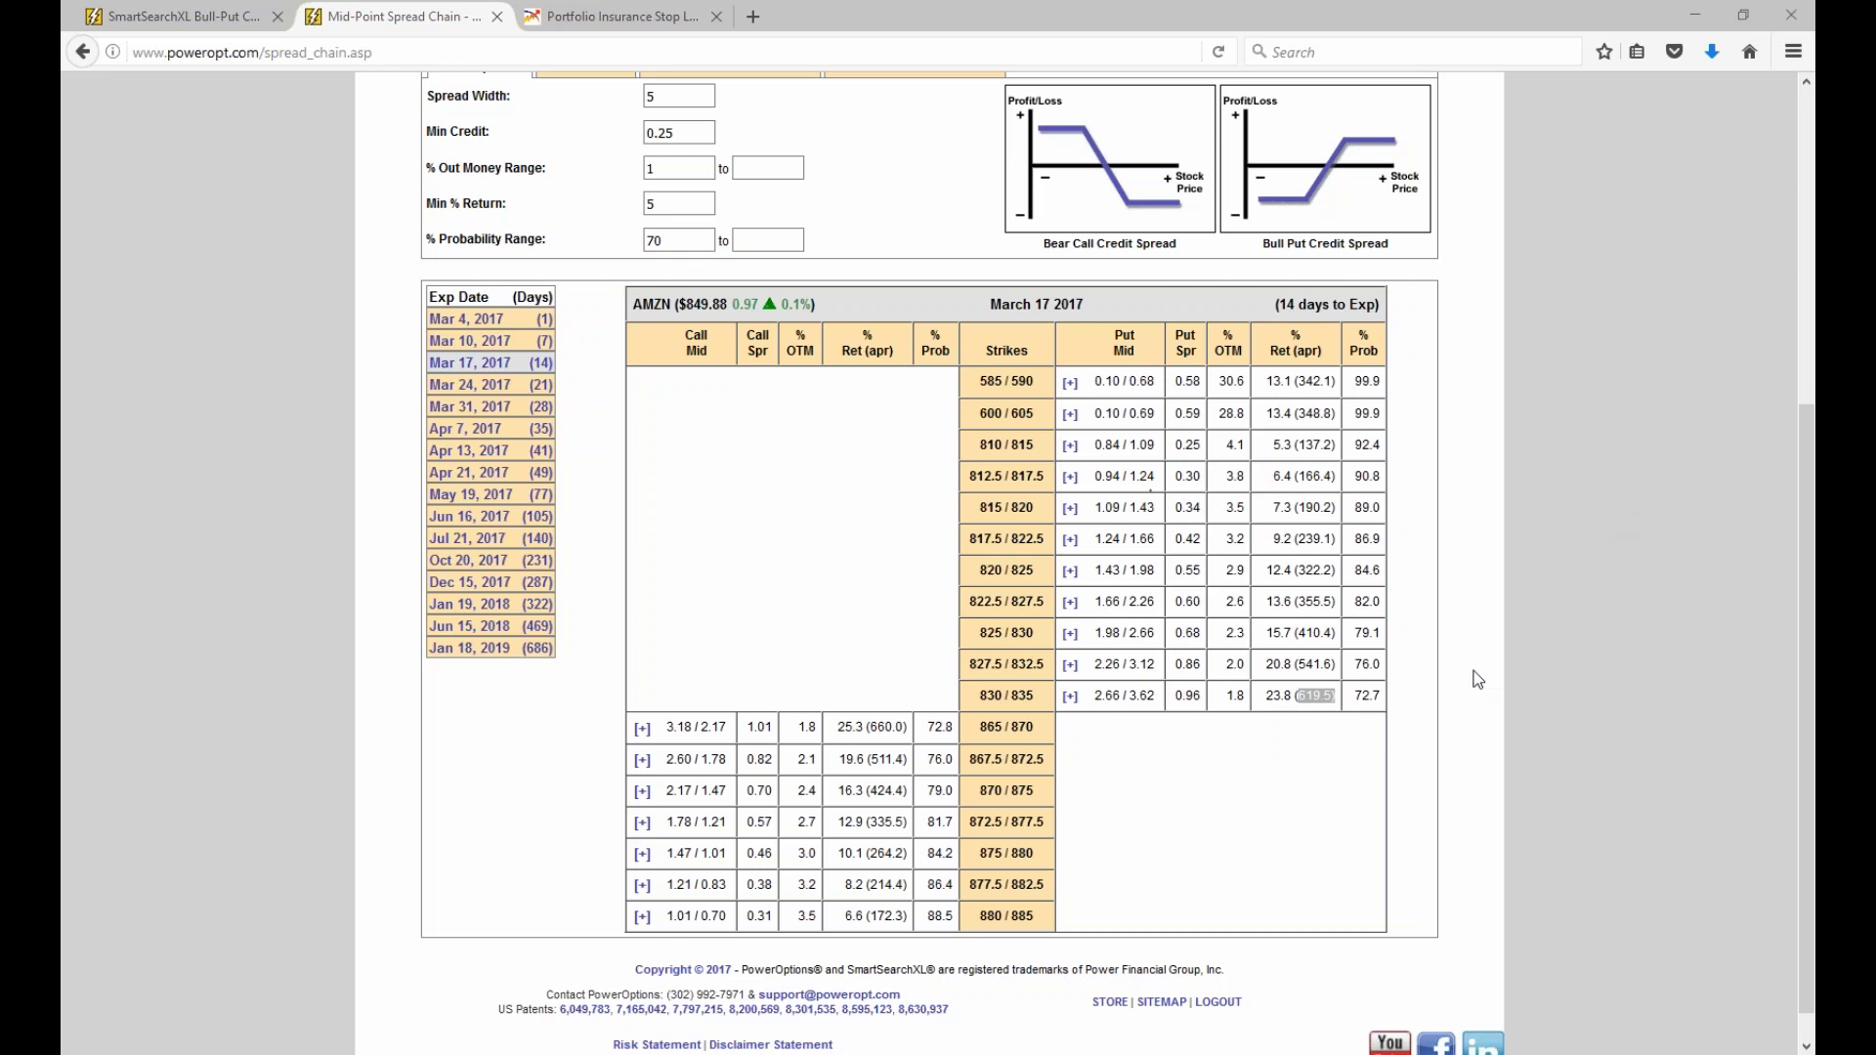
pyautogui.doubleClick(1292, 694)
pyautogui.click(1273, 752)
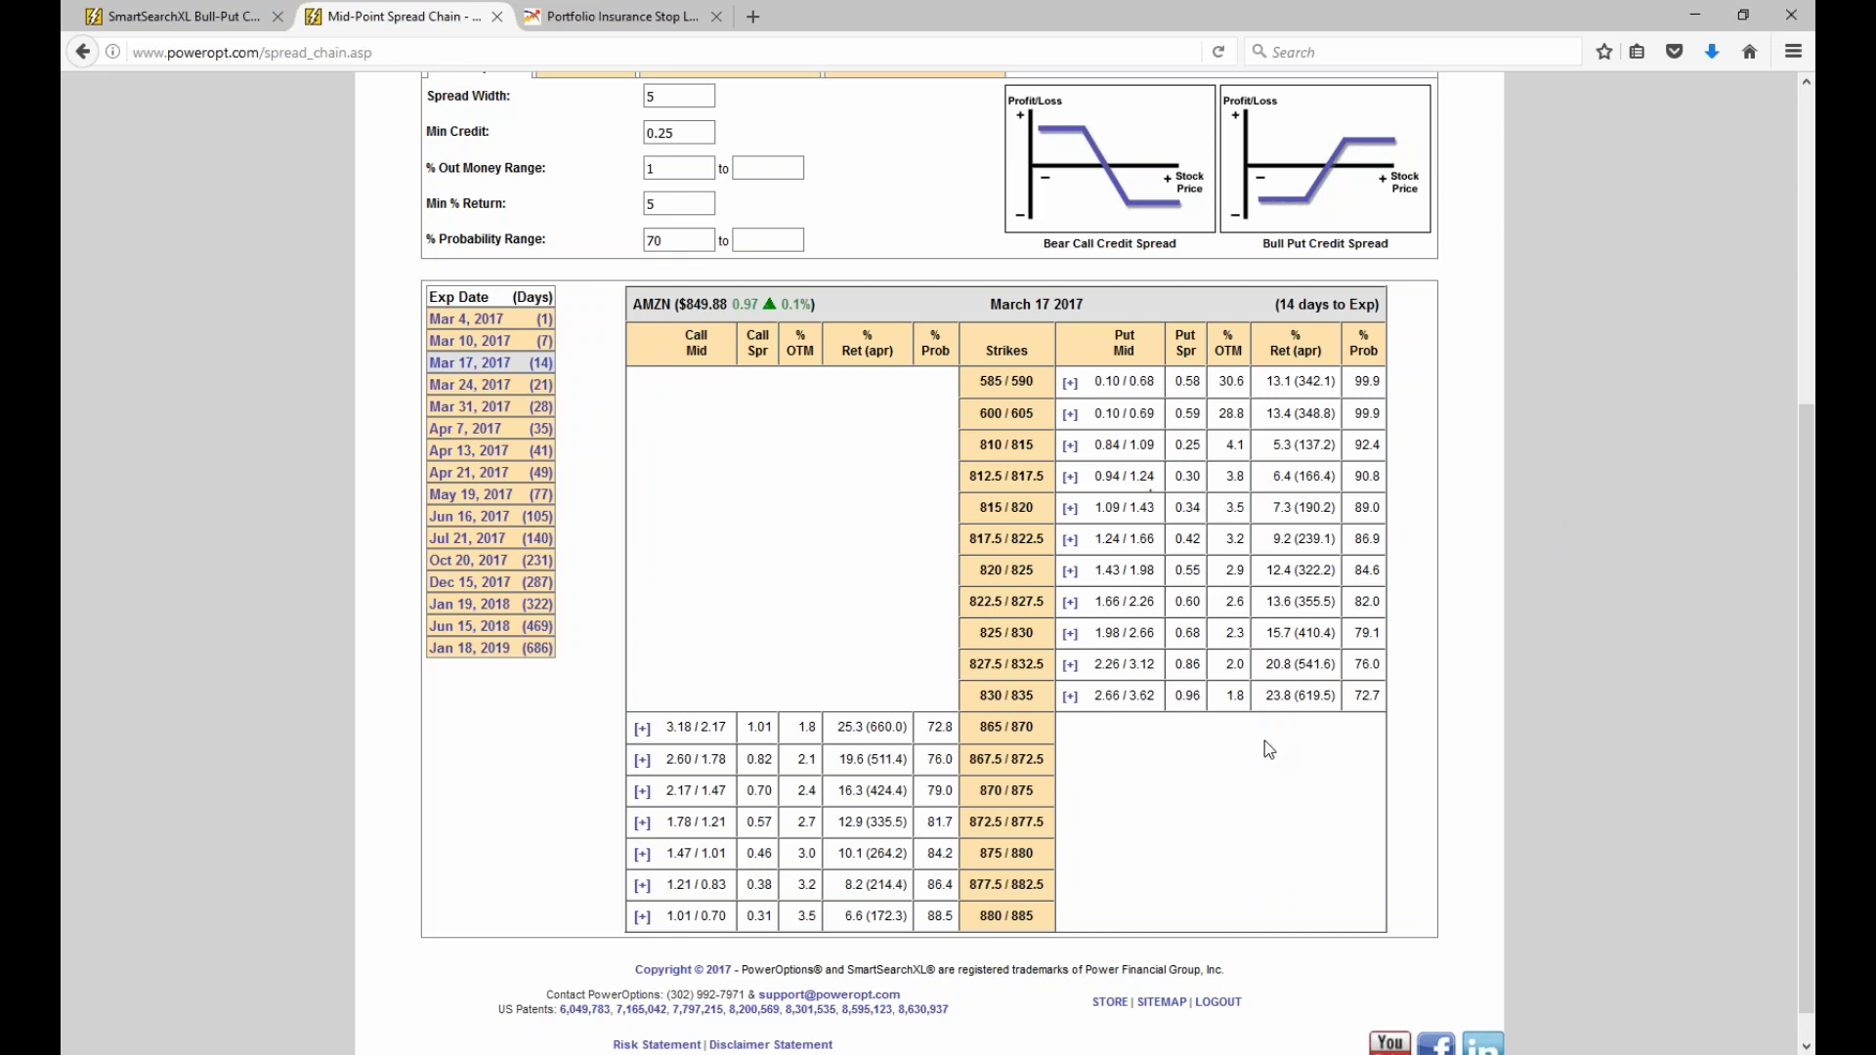
# Return to the Weekly Bull Puts search results and review the General Motors spread's return against the other results.
pyautogui.scroll(3, 1248, 729)
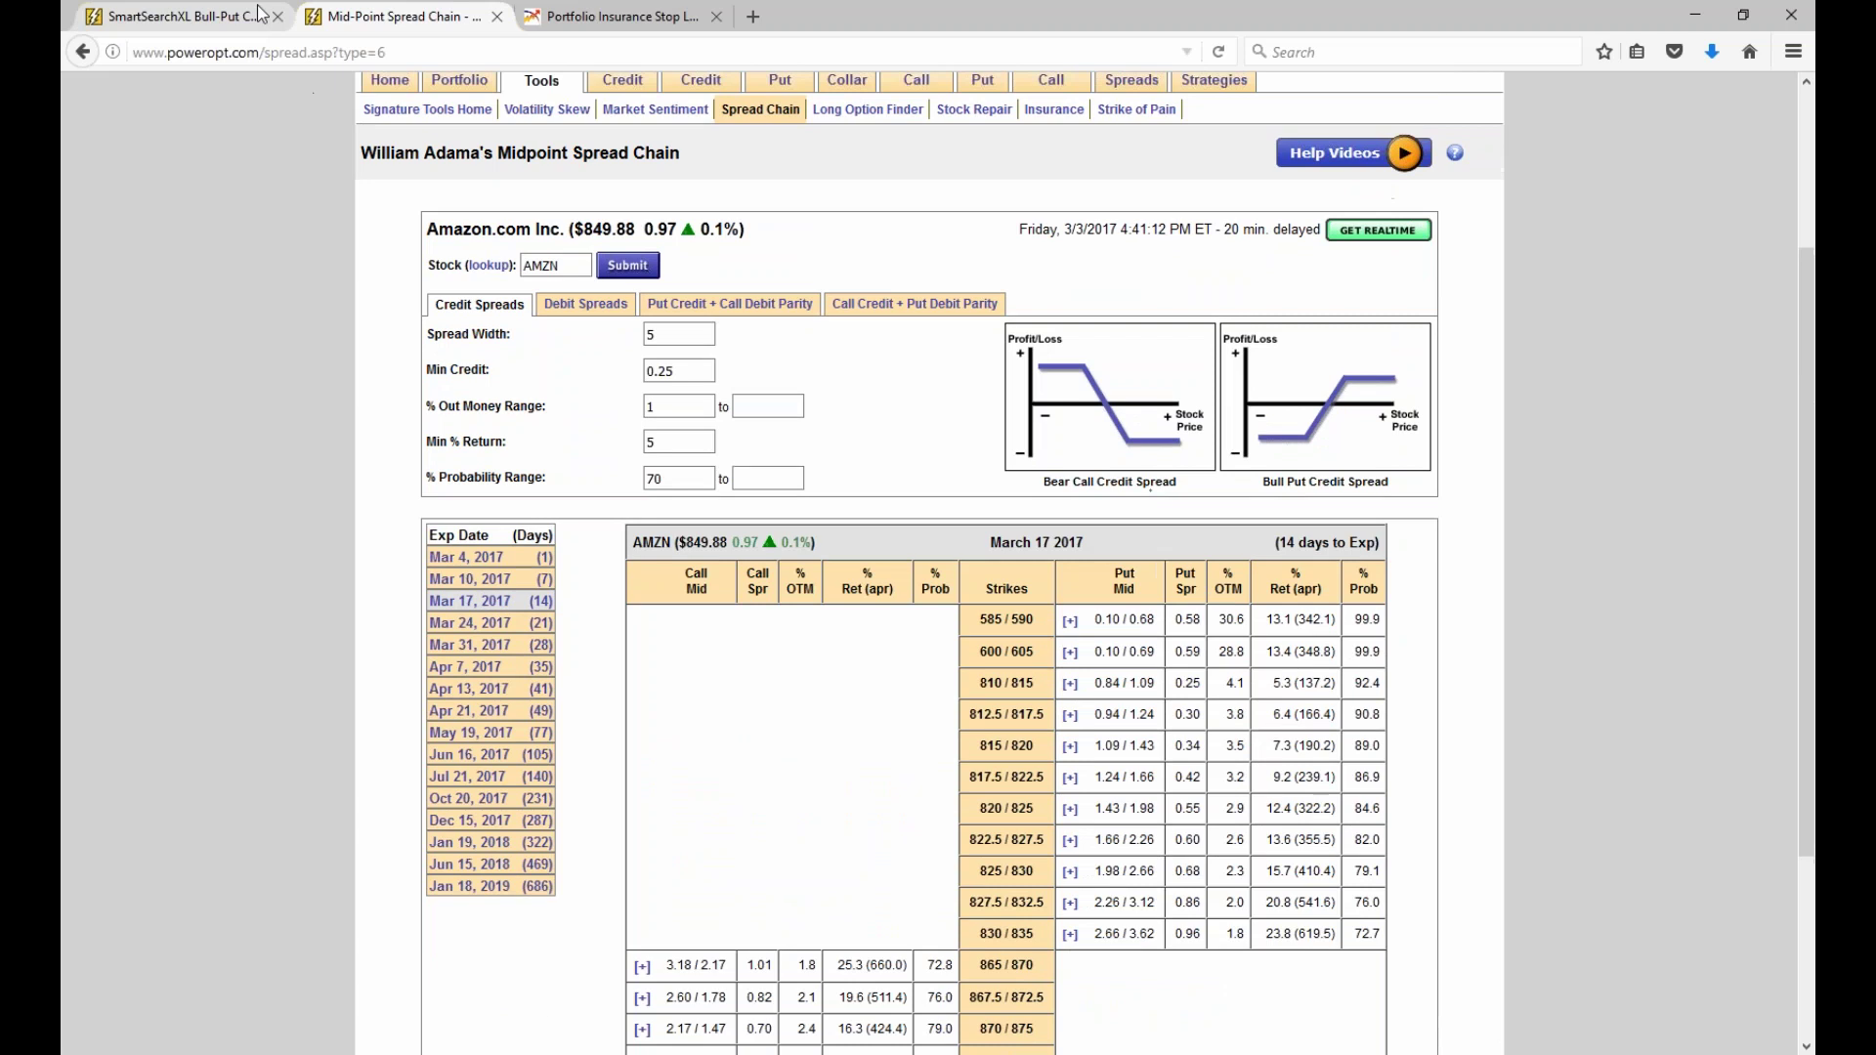
pyautogui.hotkey('ctrl', 'shift', 'Tab')
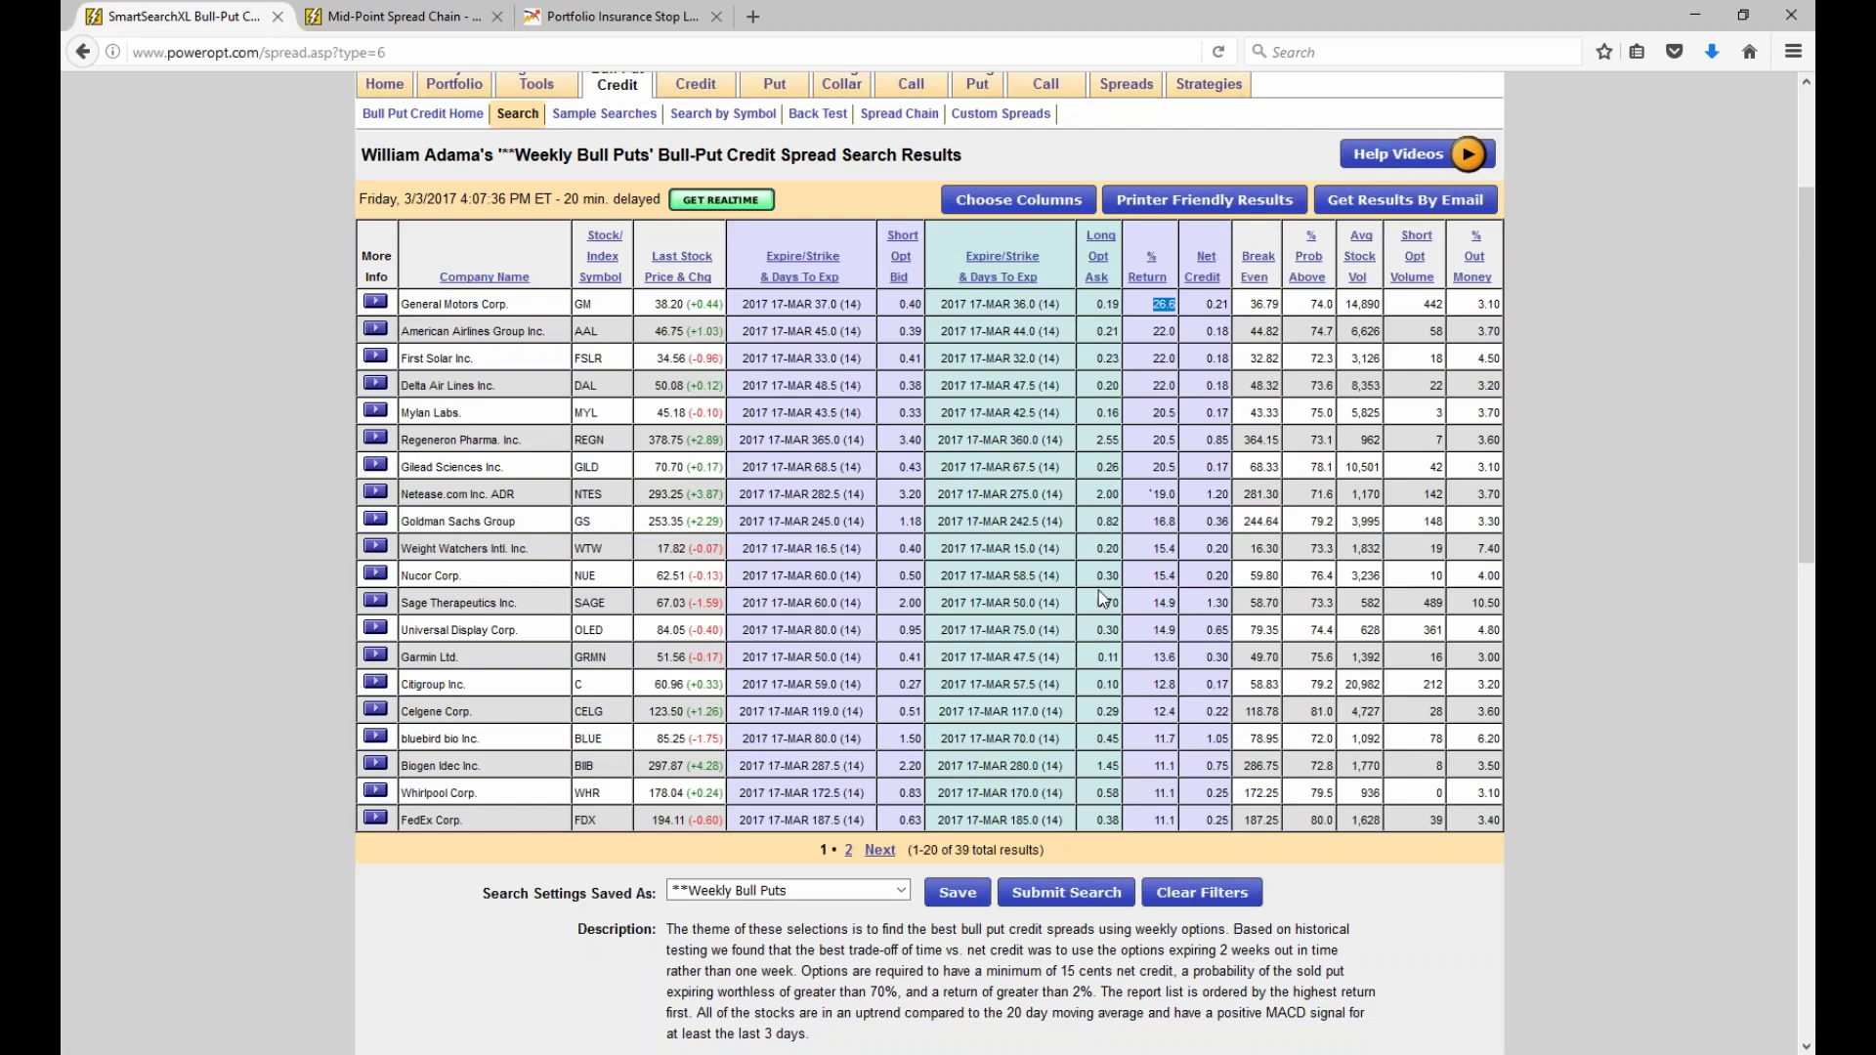
pyautogui.scroll(2, 1016, 600)
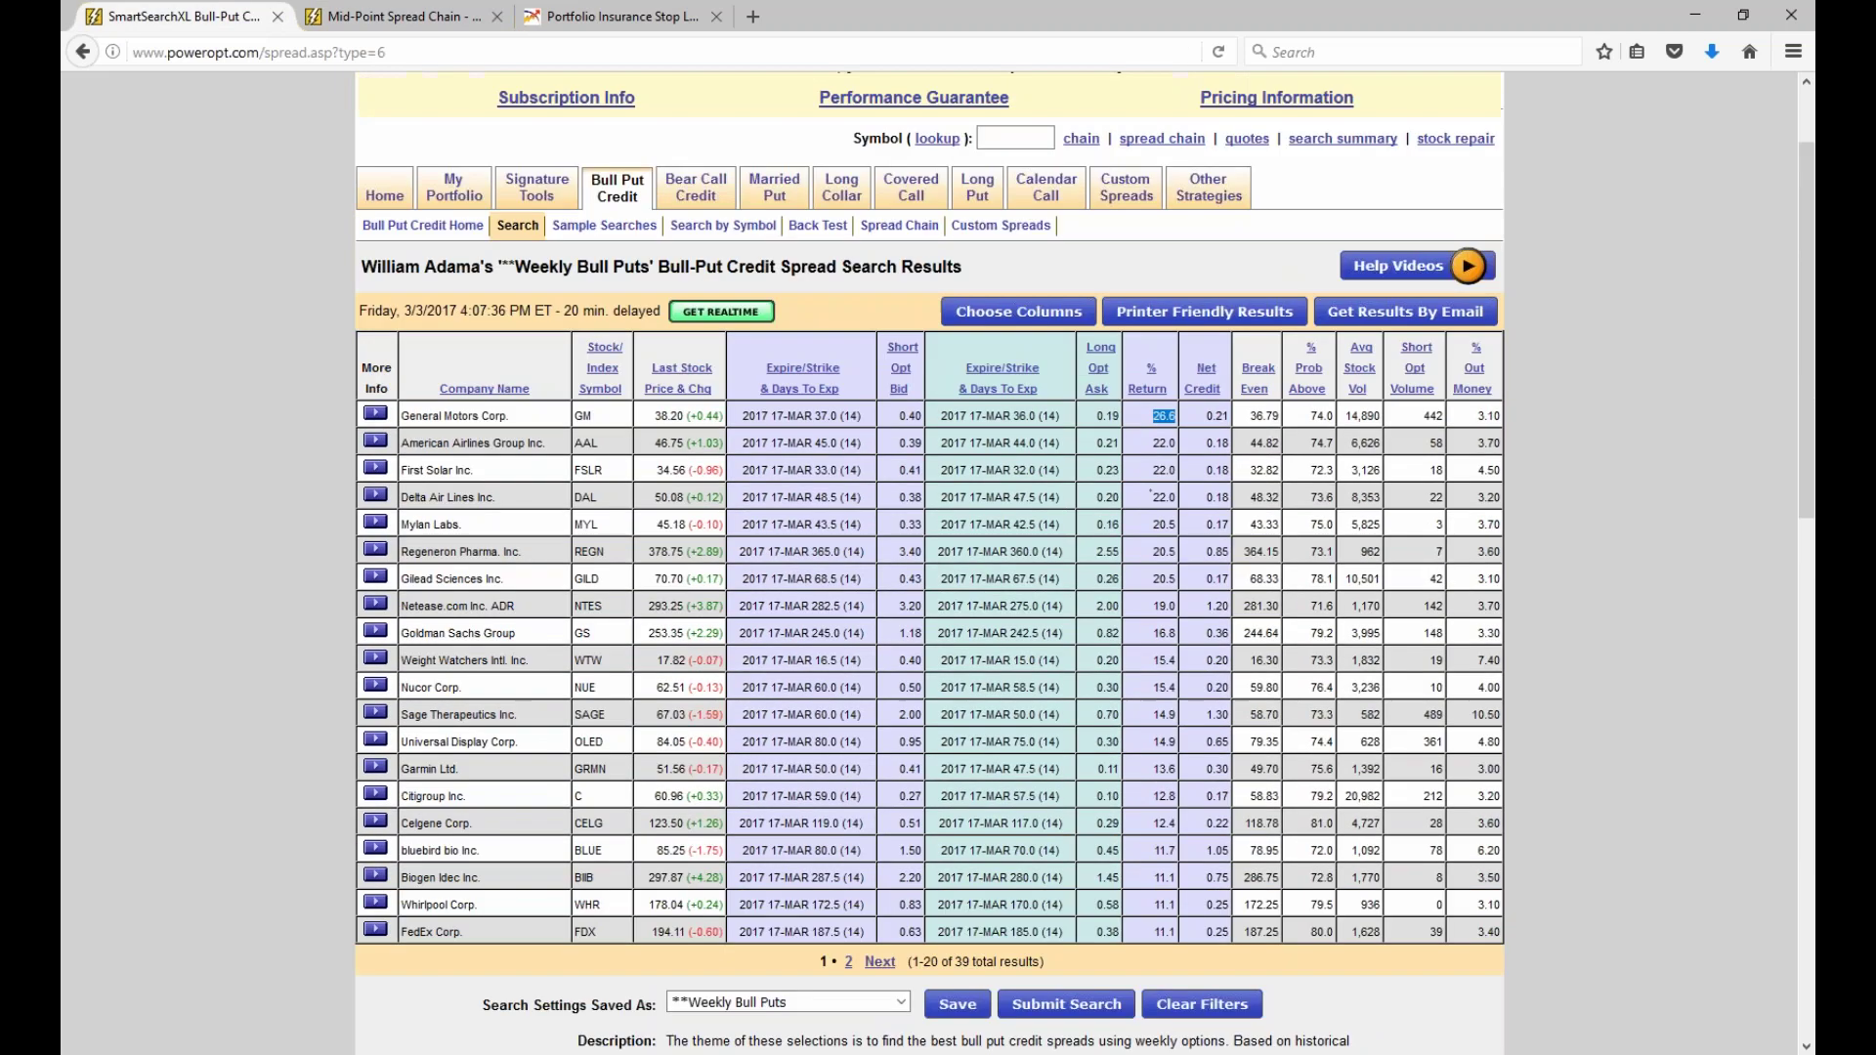
pyautogui.click(1172, 417)
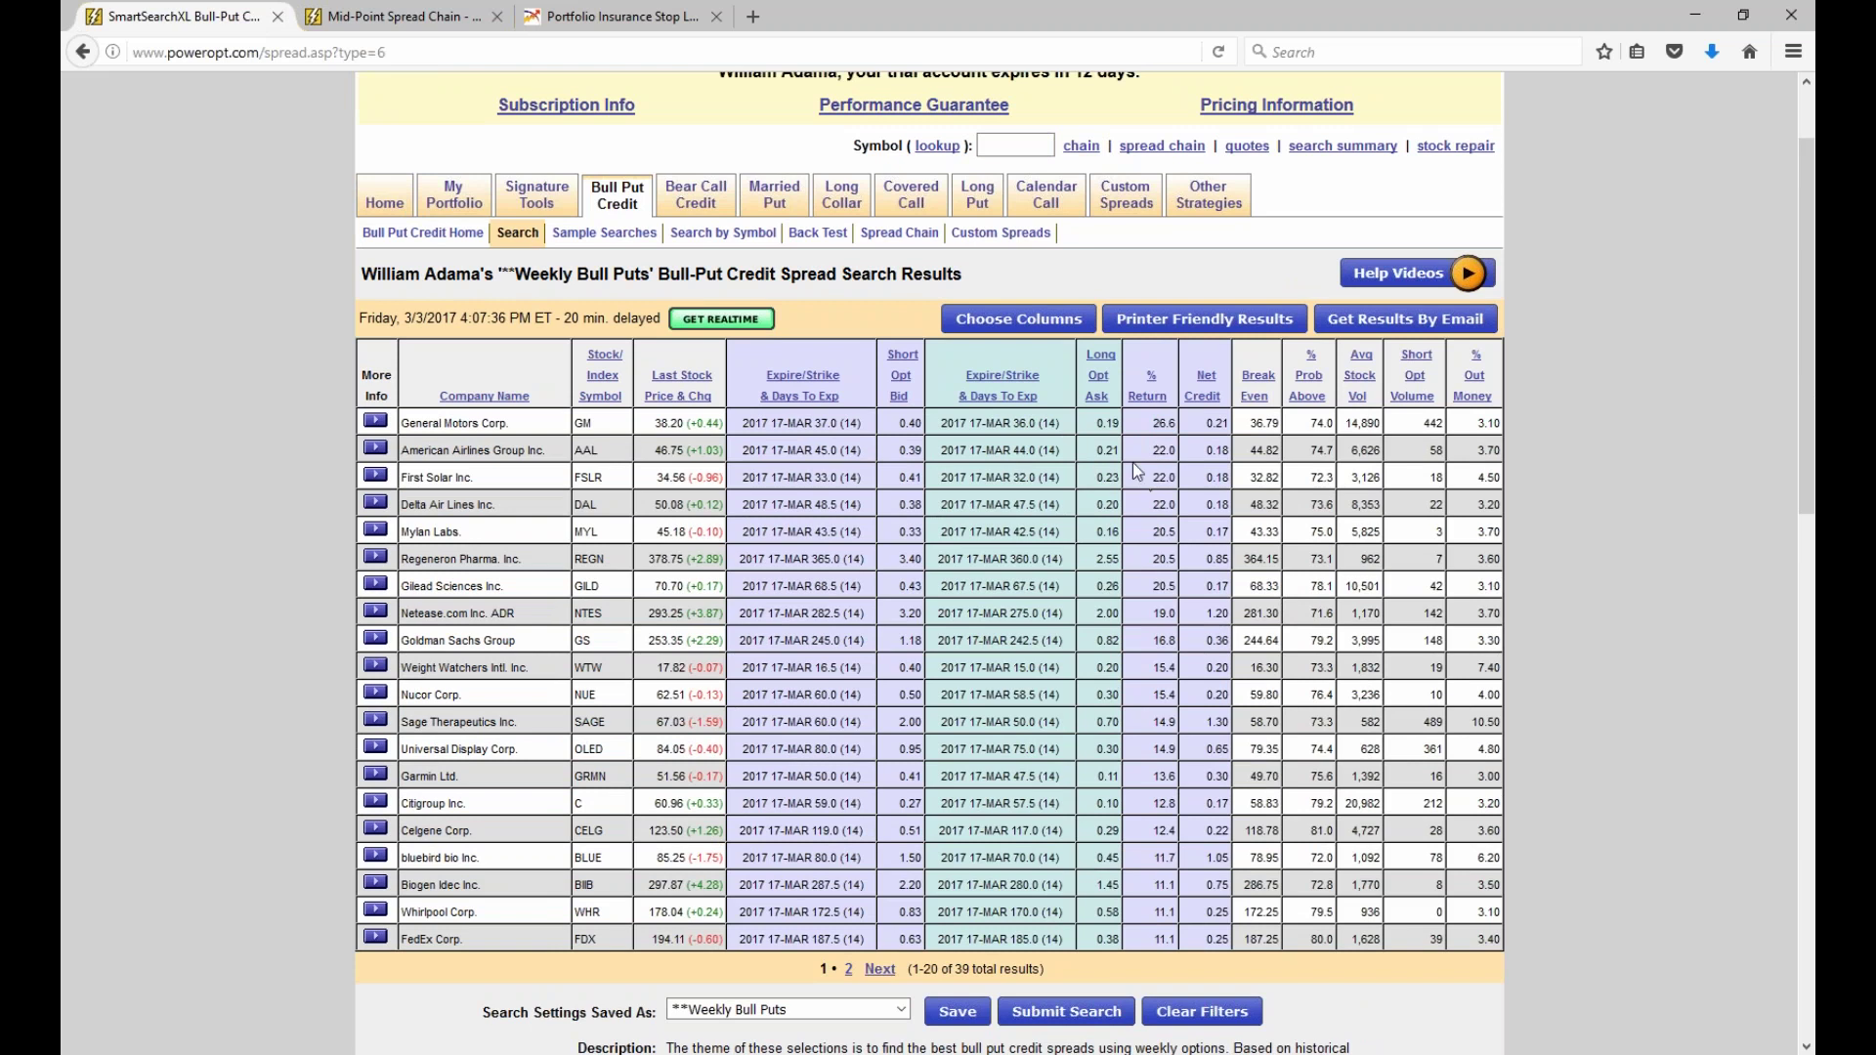
pyautogui.scroll(-2, 1116, 478)
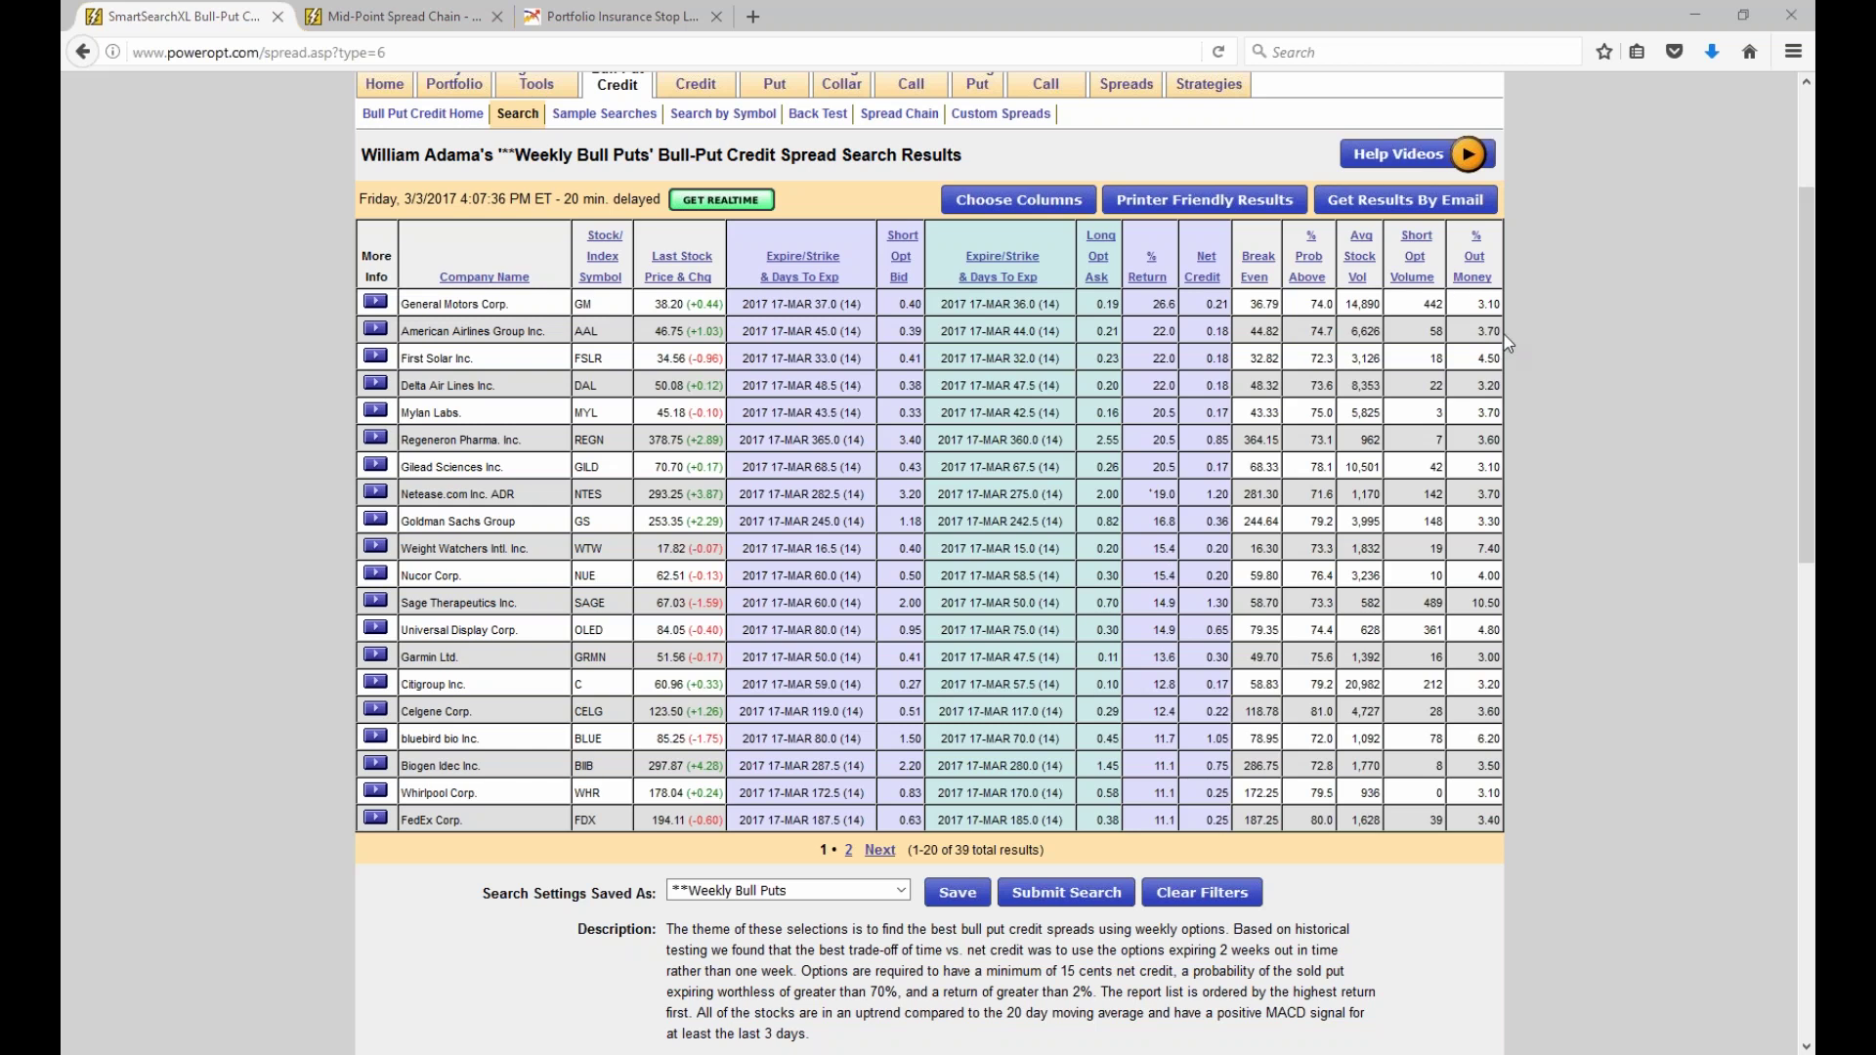
# Bracket the returns from Sage Therapeutics to FedEx and circle the probabilities from Universal Display to FedEx.
pyautogui.moveTo(1194, 592)
pyautogui.mouseDown()
pyautogui.moveTo(1137, 597)
pyautogui.moveTo(1146, 843)
pyautogui.mouseUp()
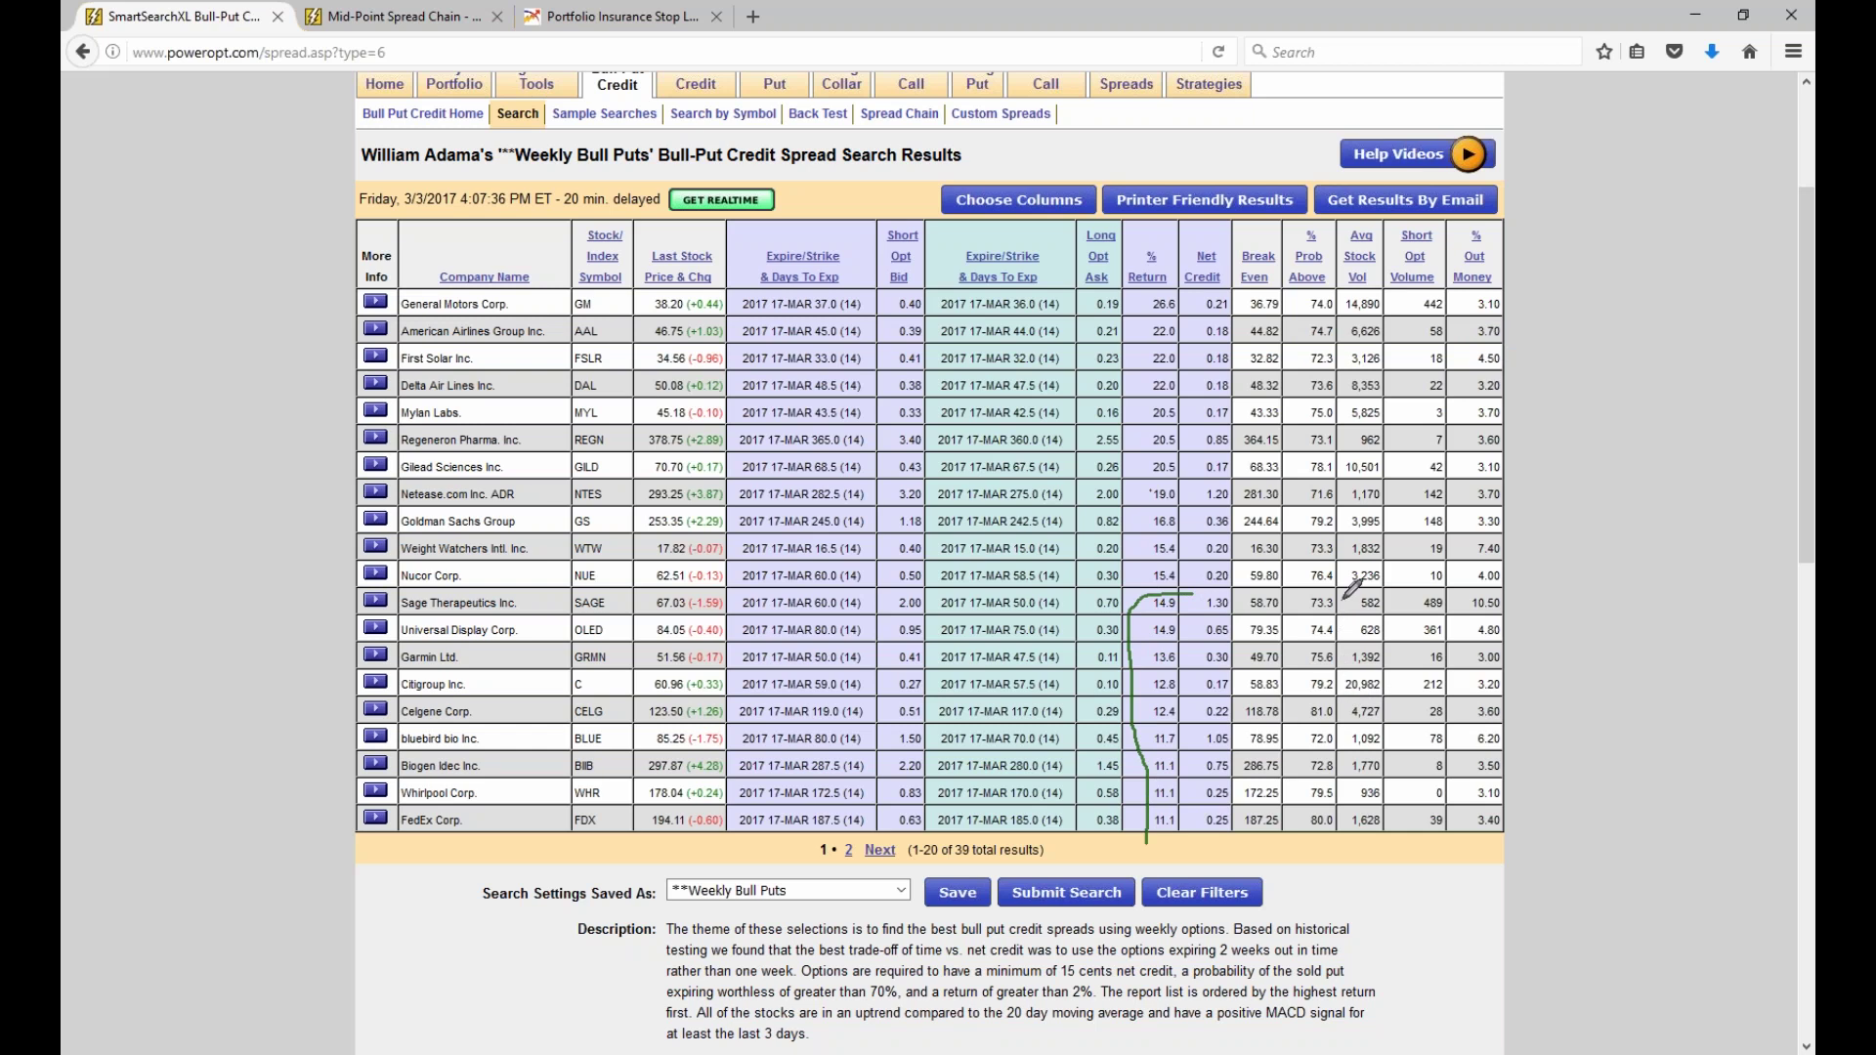
pyautogui.moveTo(1339, 601)
pyautogui.mouseDown()
pyautogui.moveTo(1307, 653)
pyautogui.moveTo(1309, 828)
pyautogui.moveTo(1353, 797)
pyautogui.moveTo(1337, 602)
pyautogui.mouseUp()
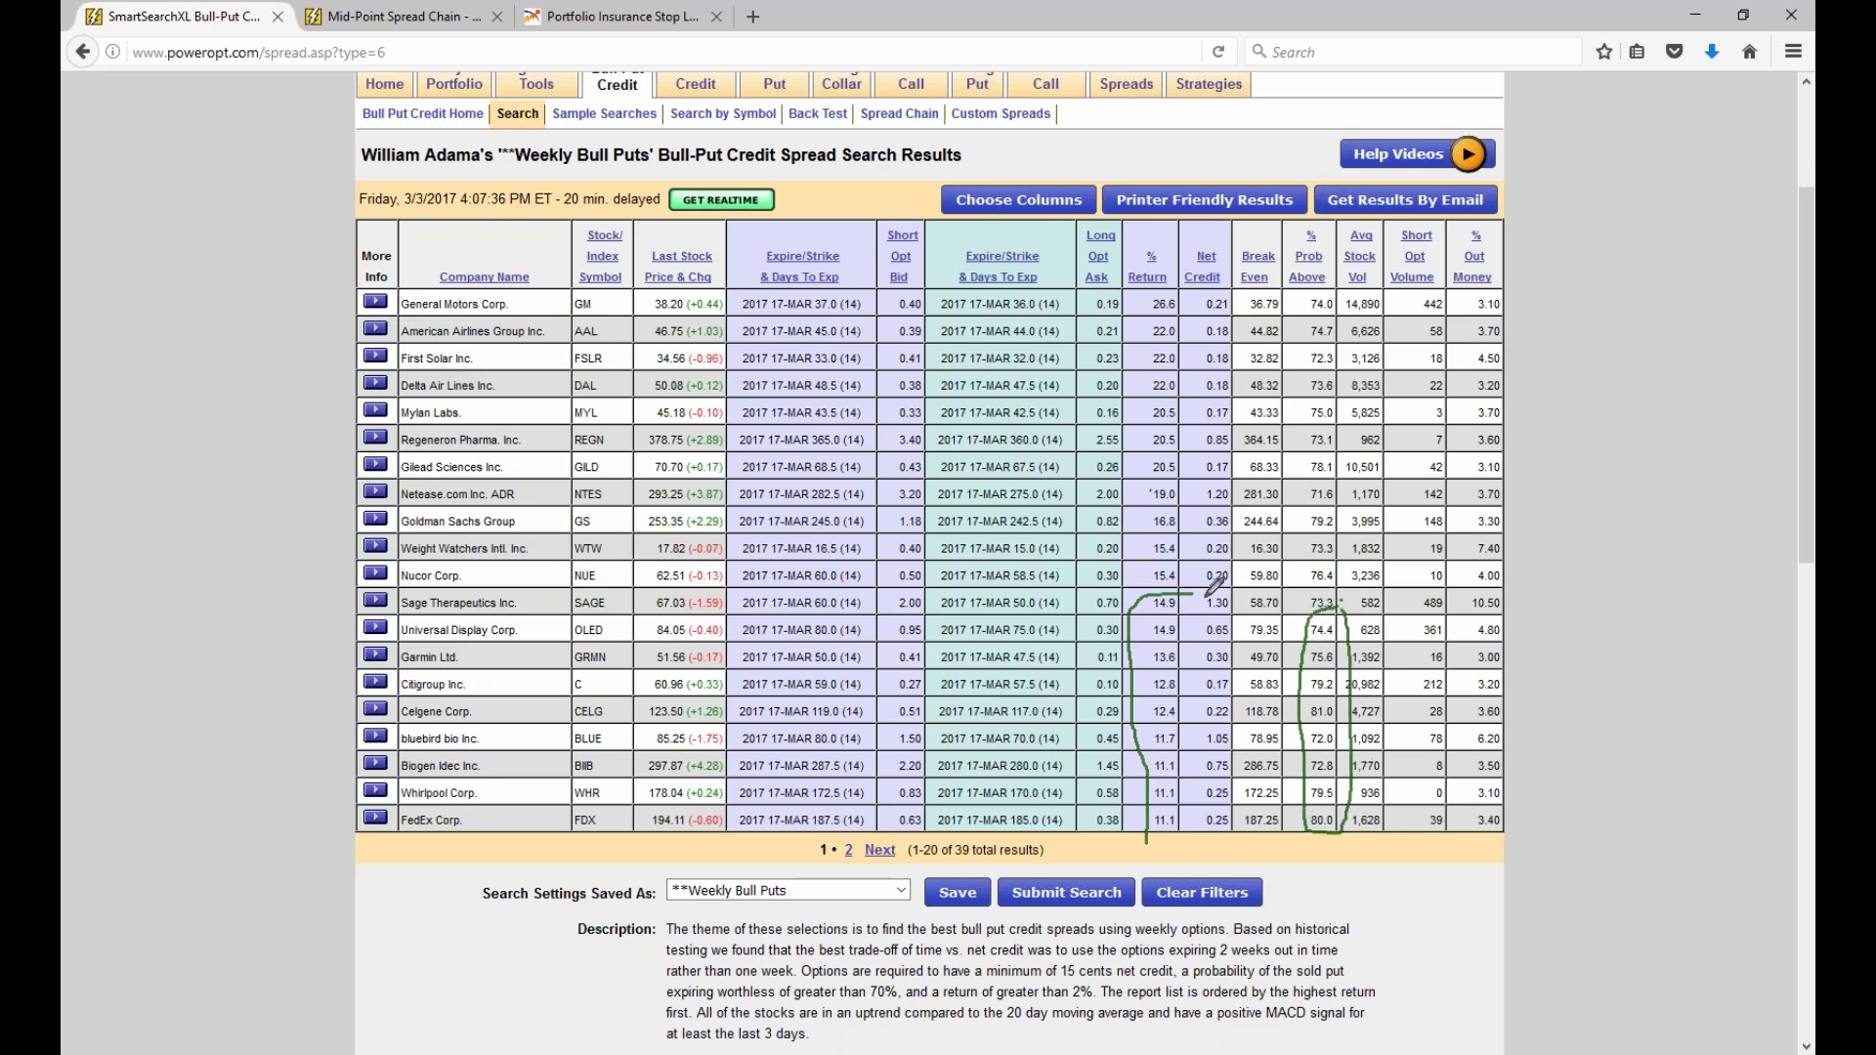
pyautogui.moveTo(1194, 593)
pyautogui.mouseDown()
pyautogui.moveTo(1234, 593)
pyautogui.moveTo(1220, 829)
pyautogui.mouseUp()
# Set the days to expiration to 2 to 9 and run the search, clearing the drawn annotations.
pyautogui.scroll(-1, 486, 875)
pyautogui.scroll(-5, 483, 869)
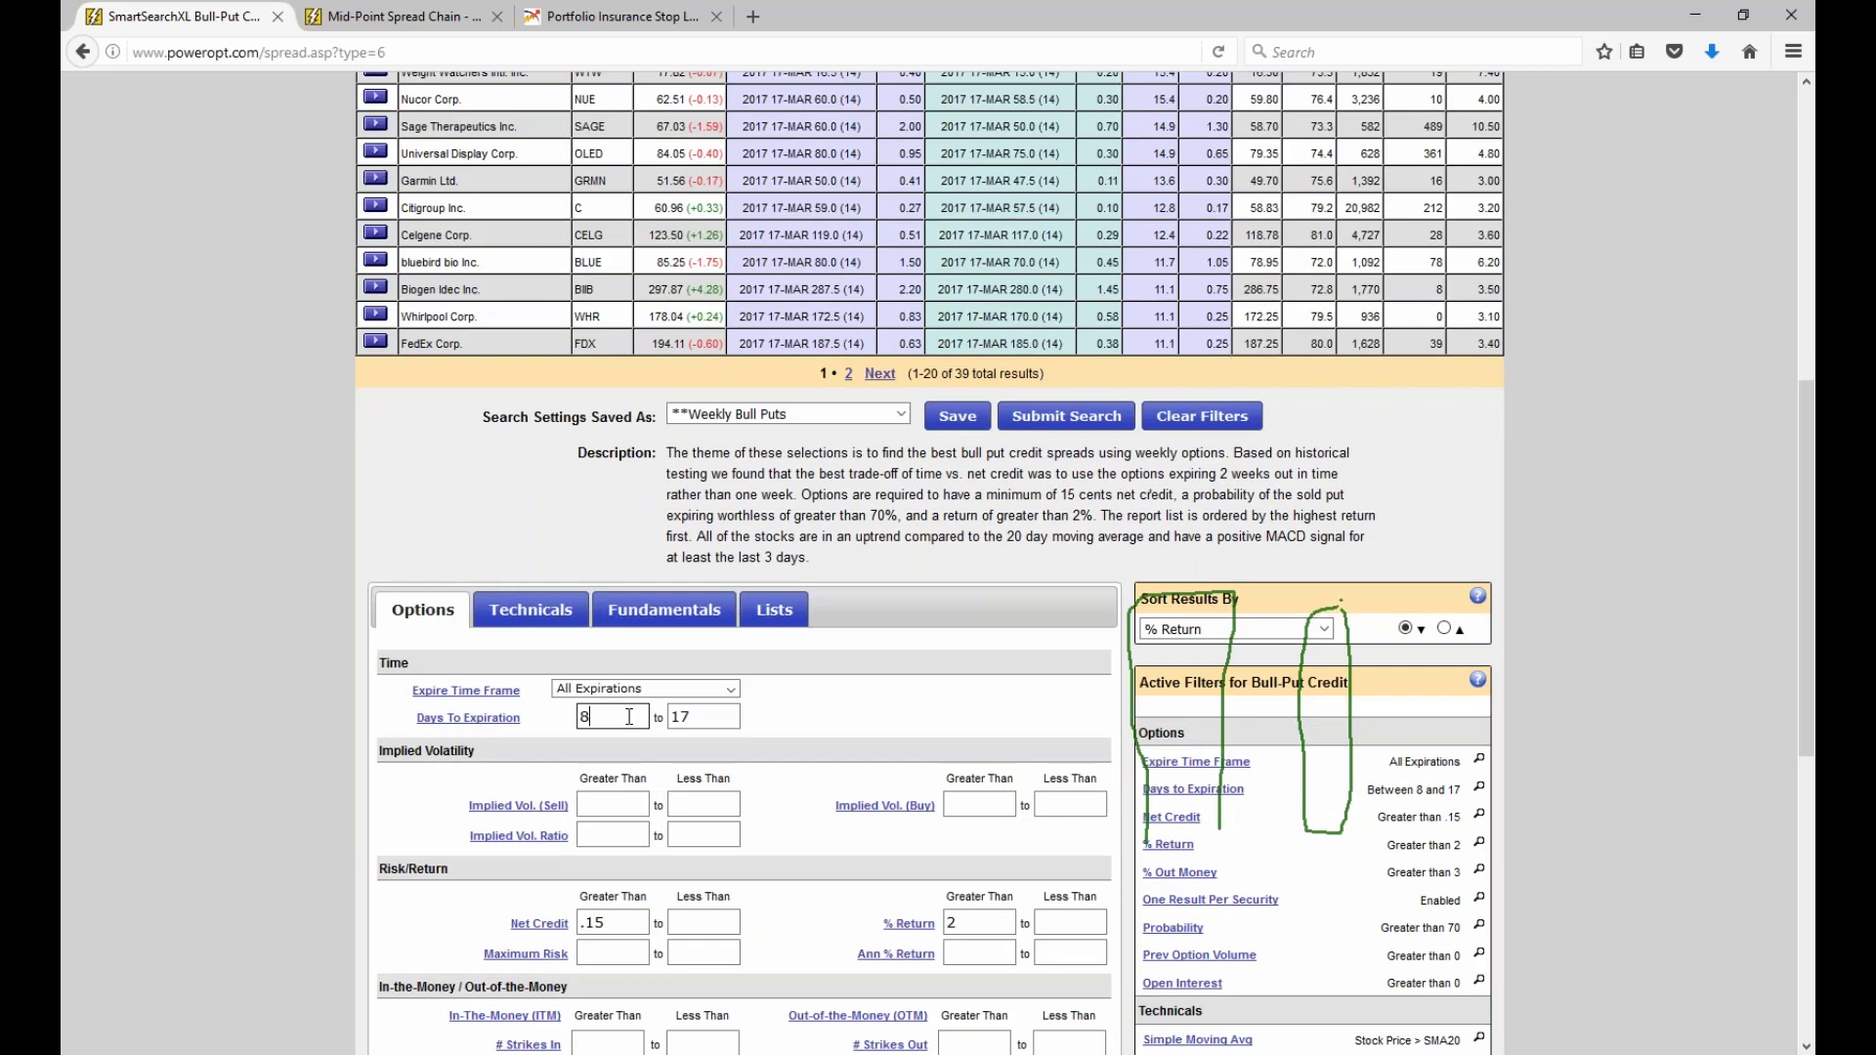
pyautogui.press('BackSpace')
pyautogui.write('2')
pyautogui.press('BackSpace')
pyautogui.write('9')
pyautogui.click(1066, 415)
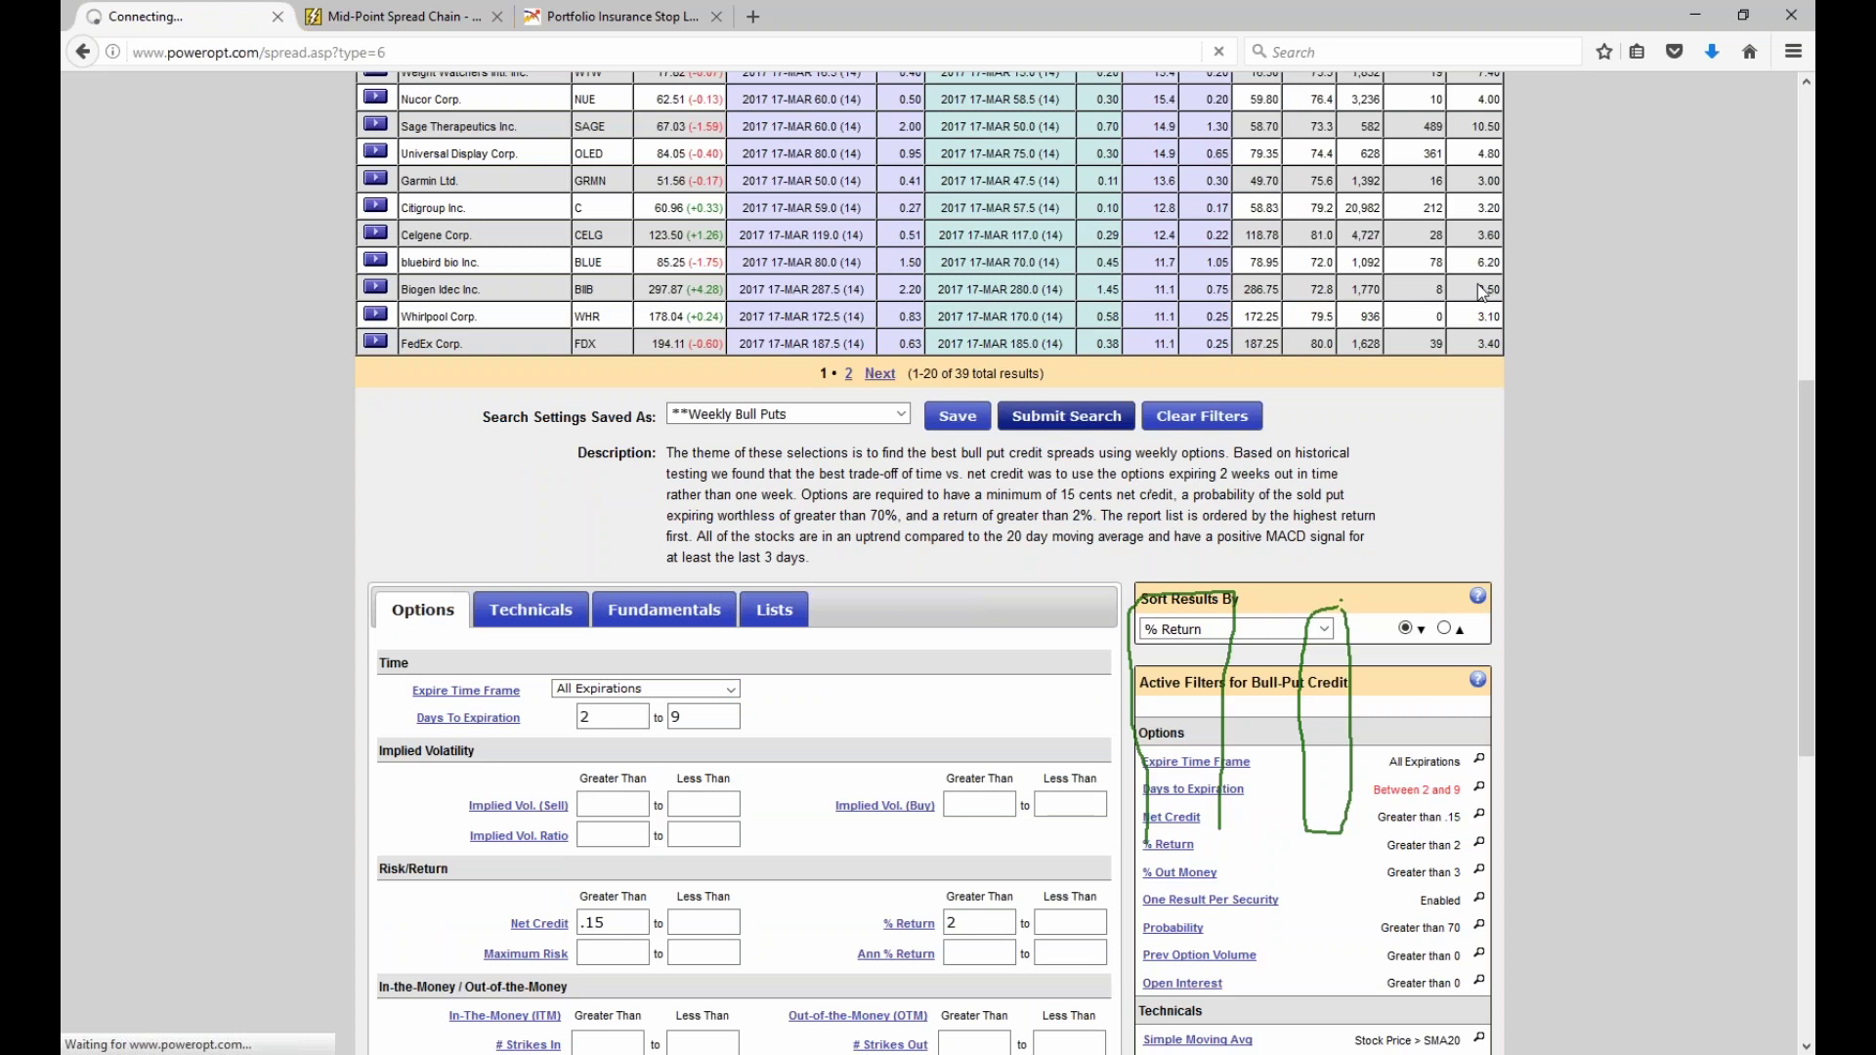
pyautogui.press('Escape')
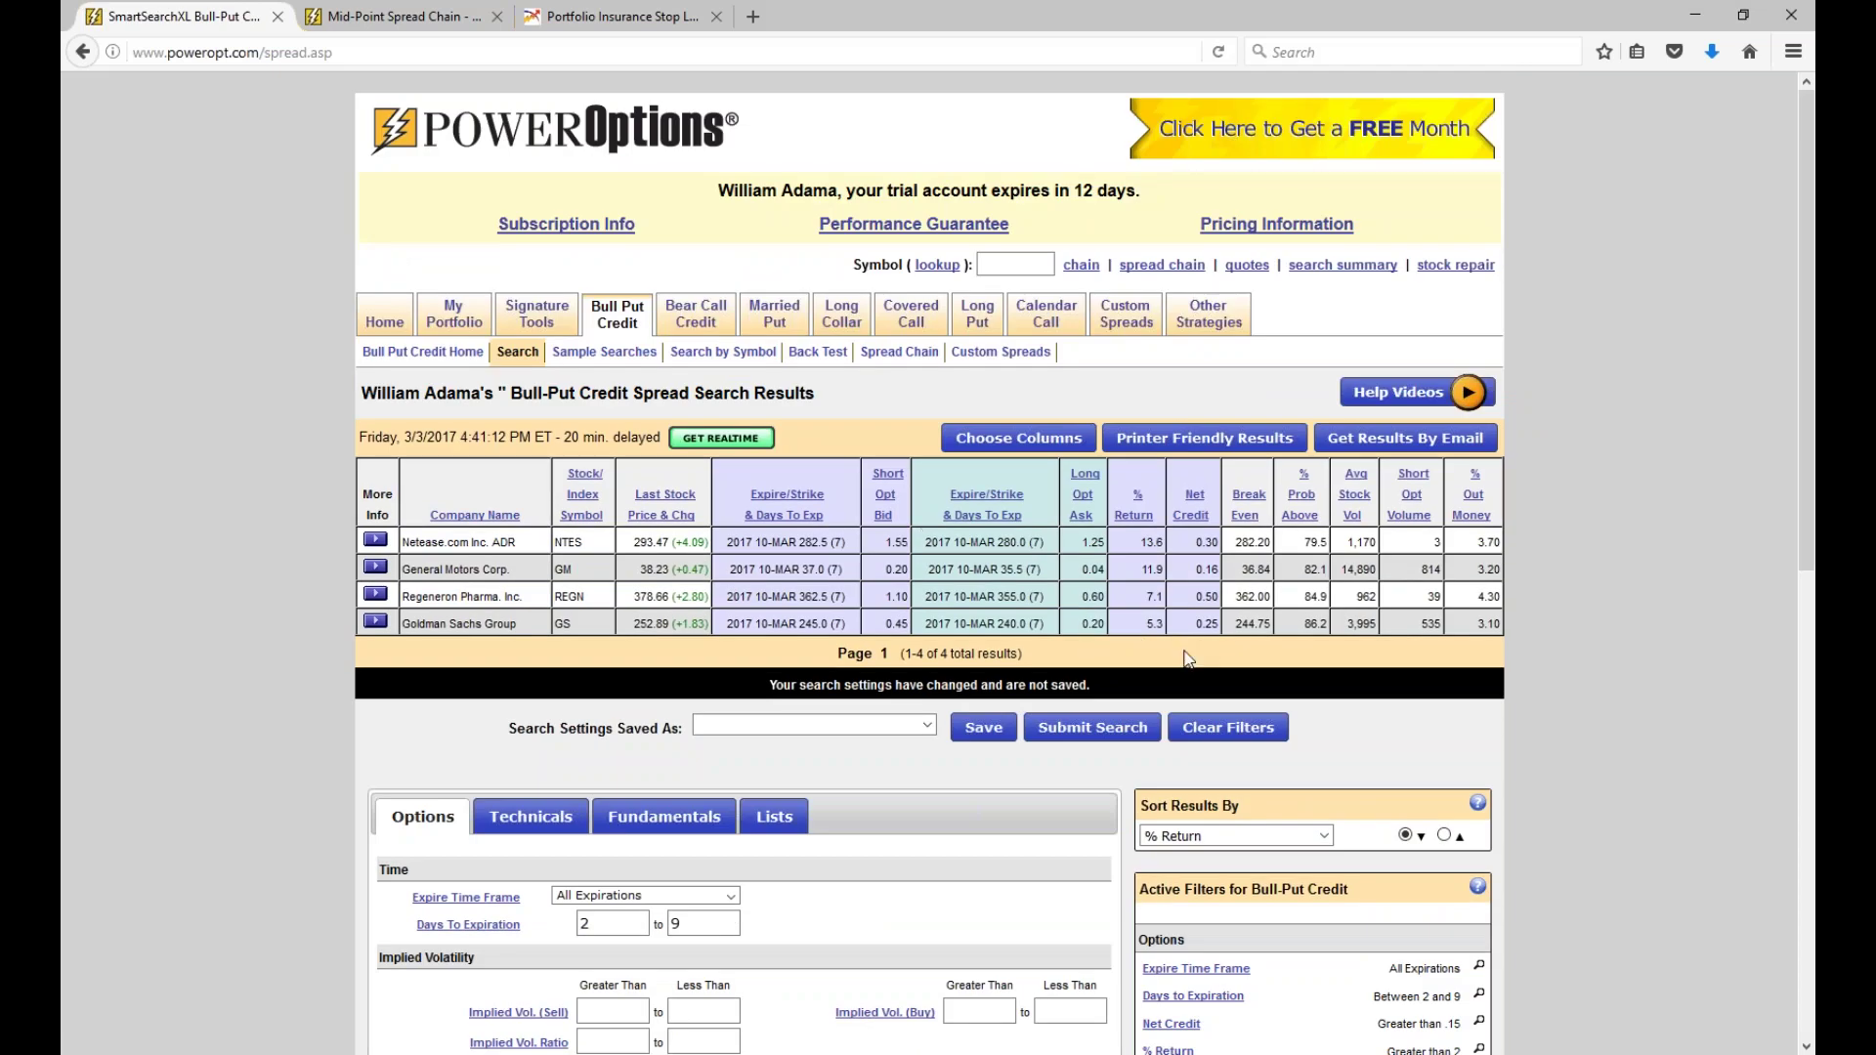
# Compare the returns of the Netease, General Motors and Regeneron spreads and check Goldman Sachs' probability in the new results.
pyautogui.doubleClick(1150, 544)
pyautogui.moveTo(1141, 569); pyautogui.dragTo(1153, 570)
pyautogui.doubleClick(1315, 624)
pyautogui.doubleClick(1153, 625)
# Clear all search filters and set the days to expiration to 22 to 35.
pyautogui.scroll(-2, 1149, 587)
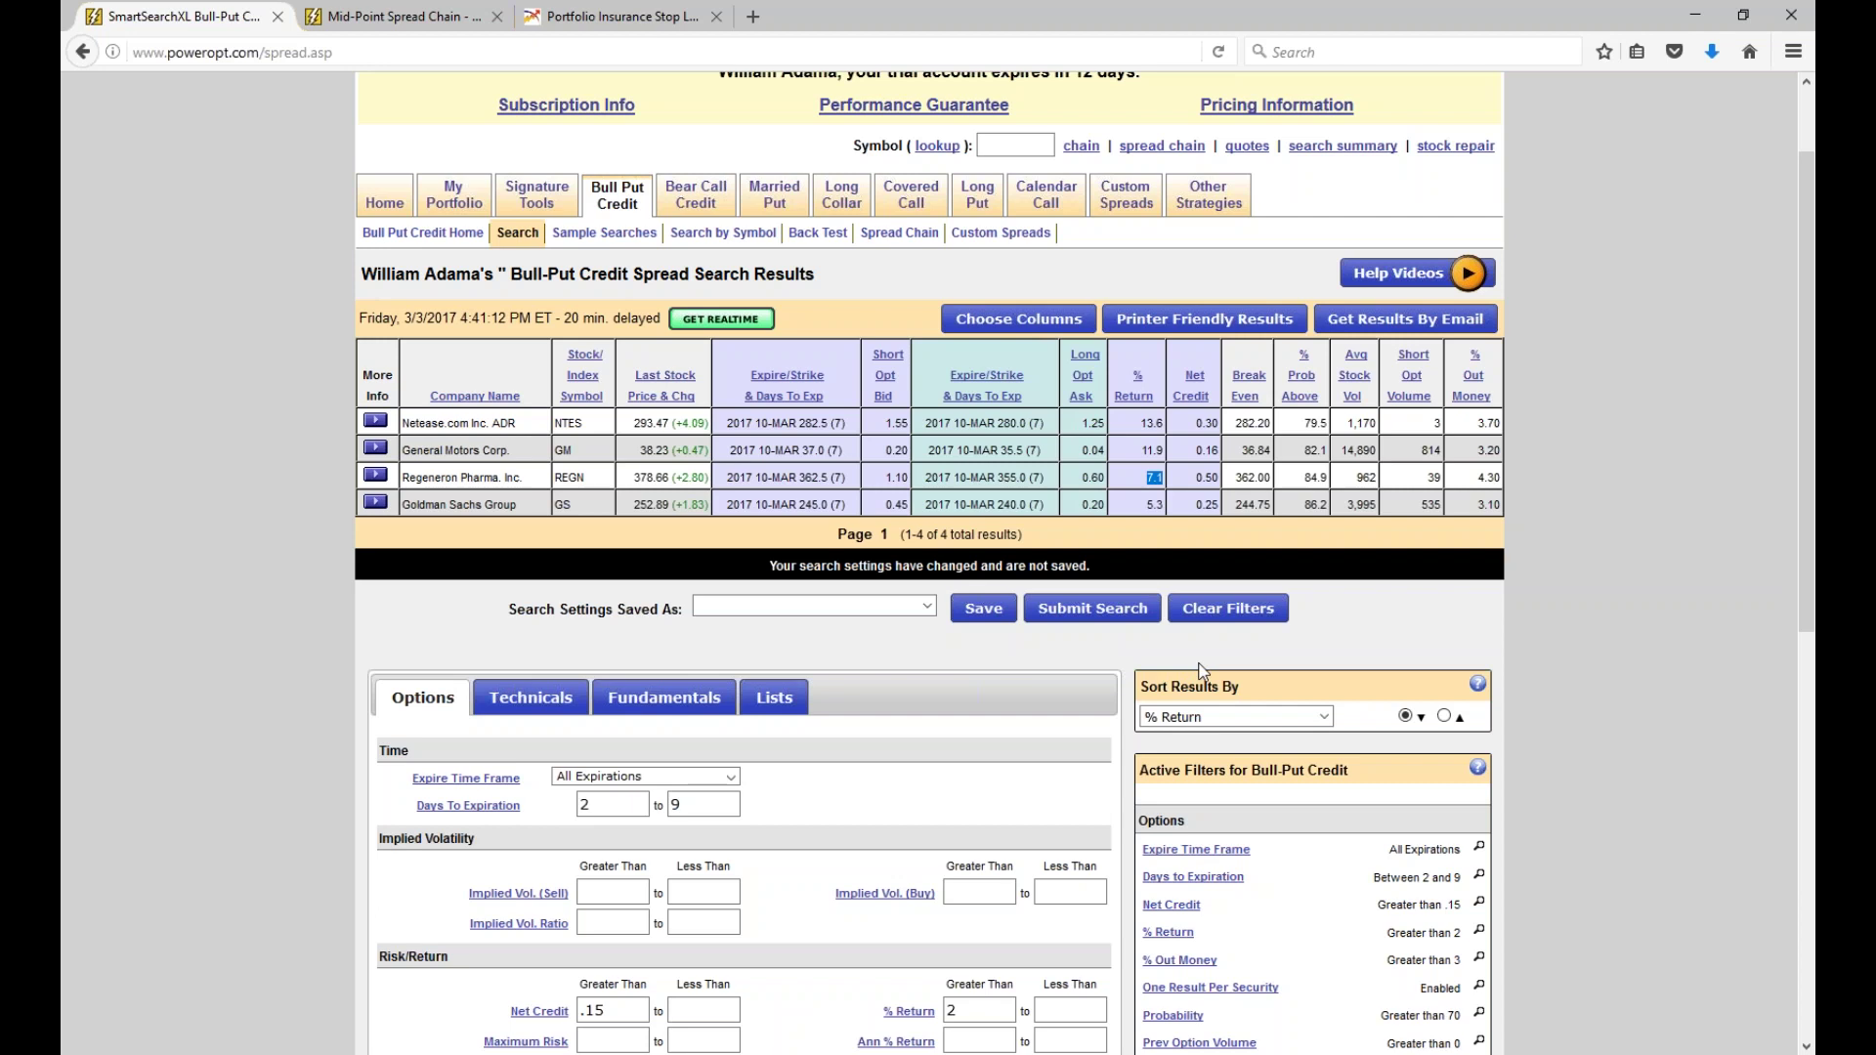
pyautogui.click(1248, 619)
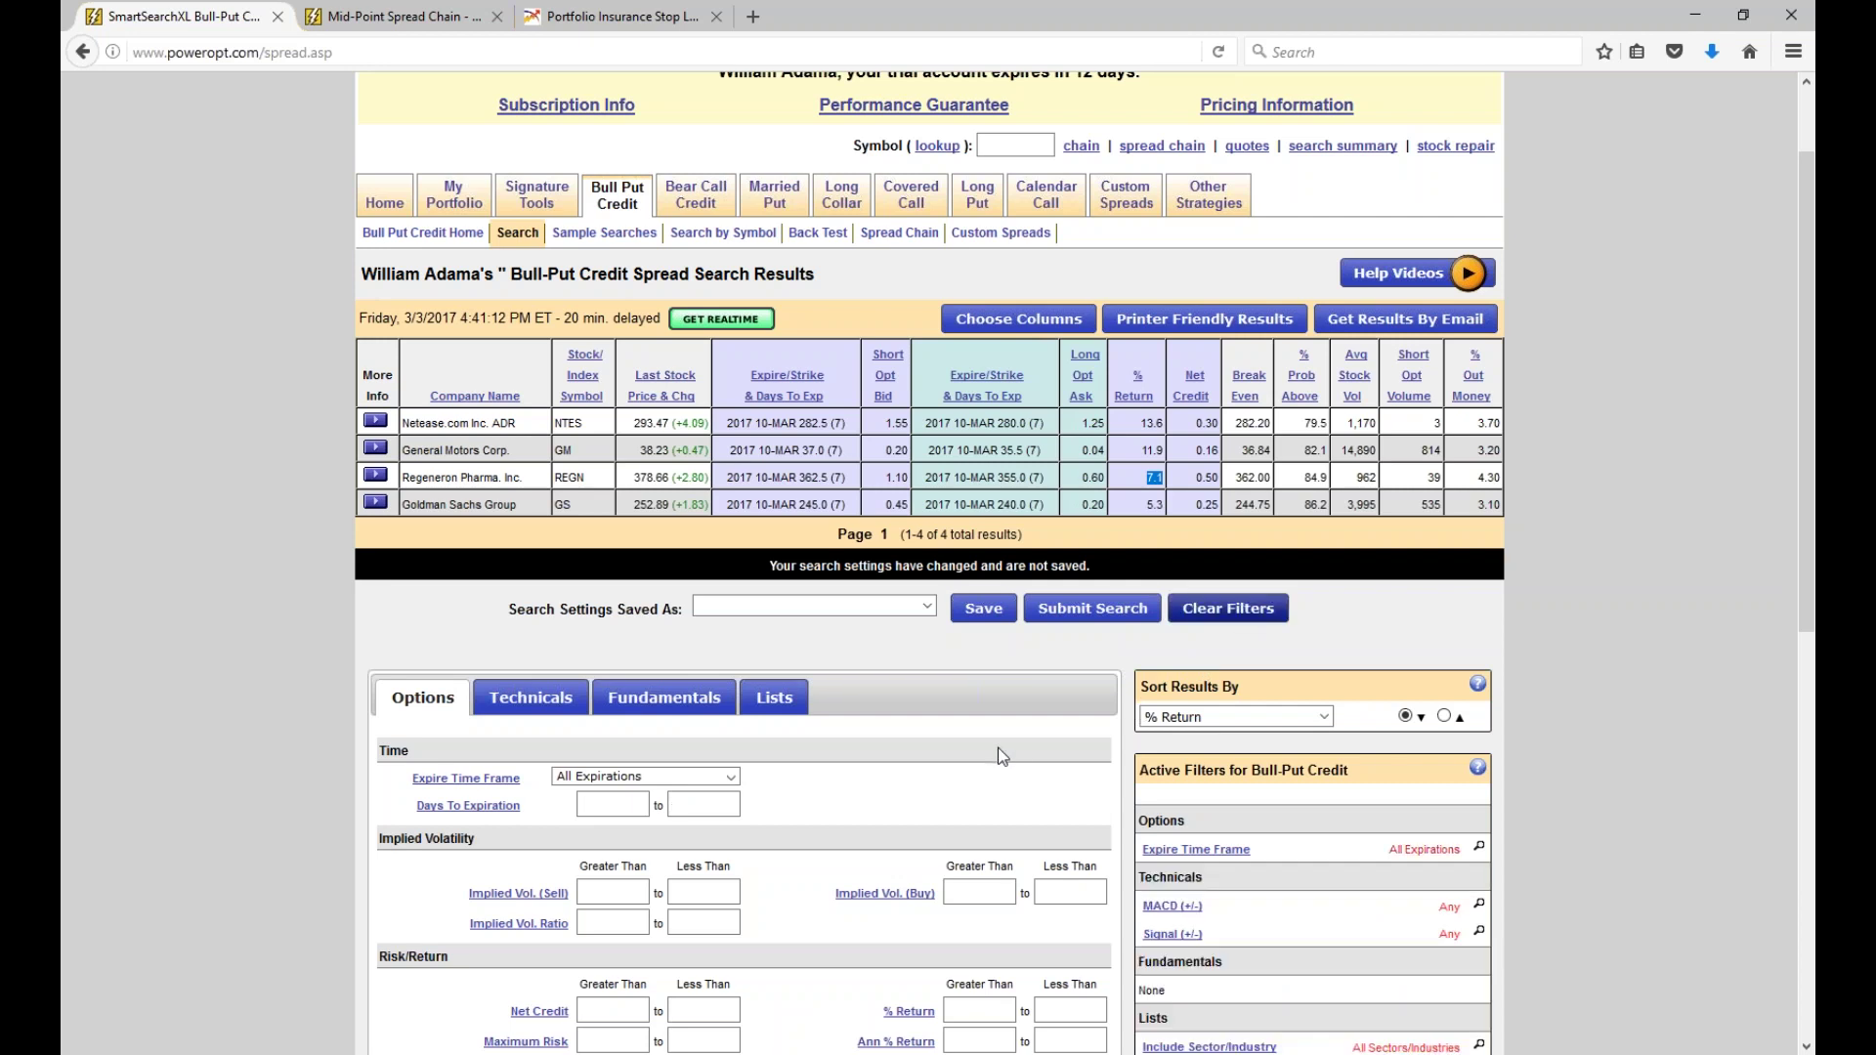
pyautogui.scroll(-6, 999, 748)
pyautogui.click(657, 419)
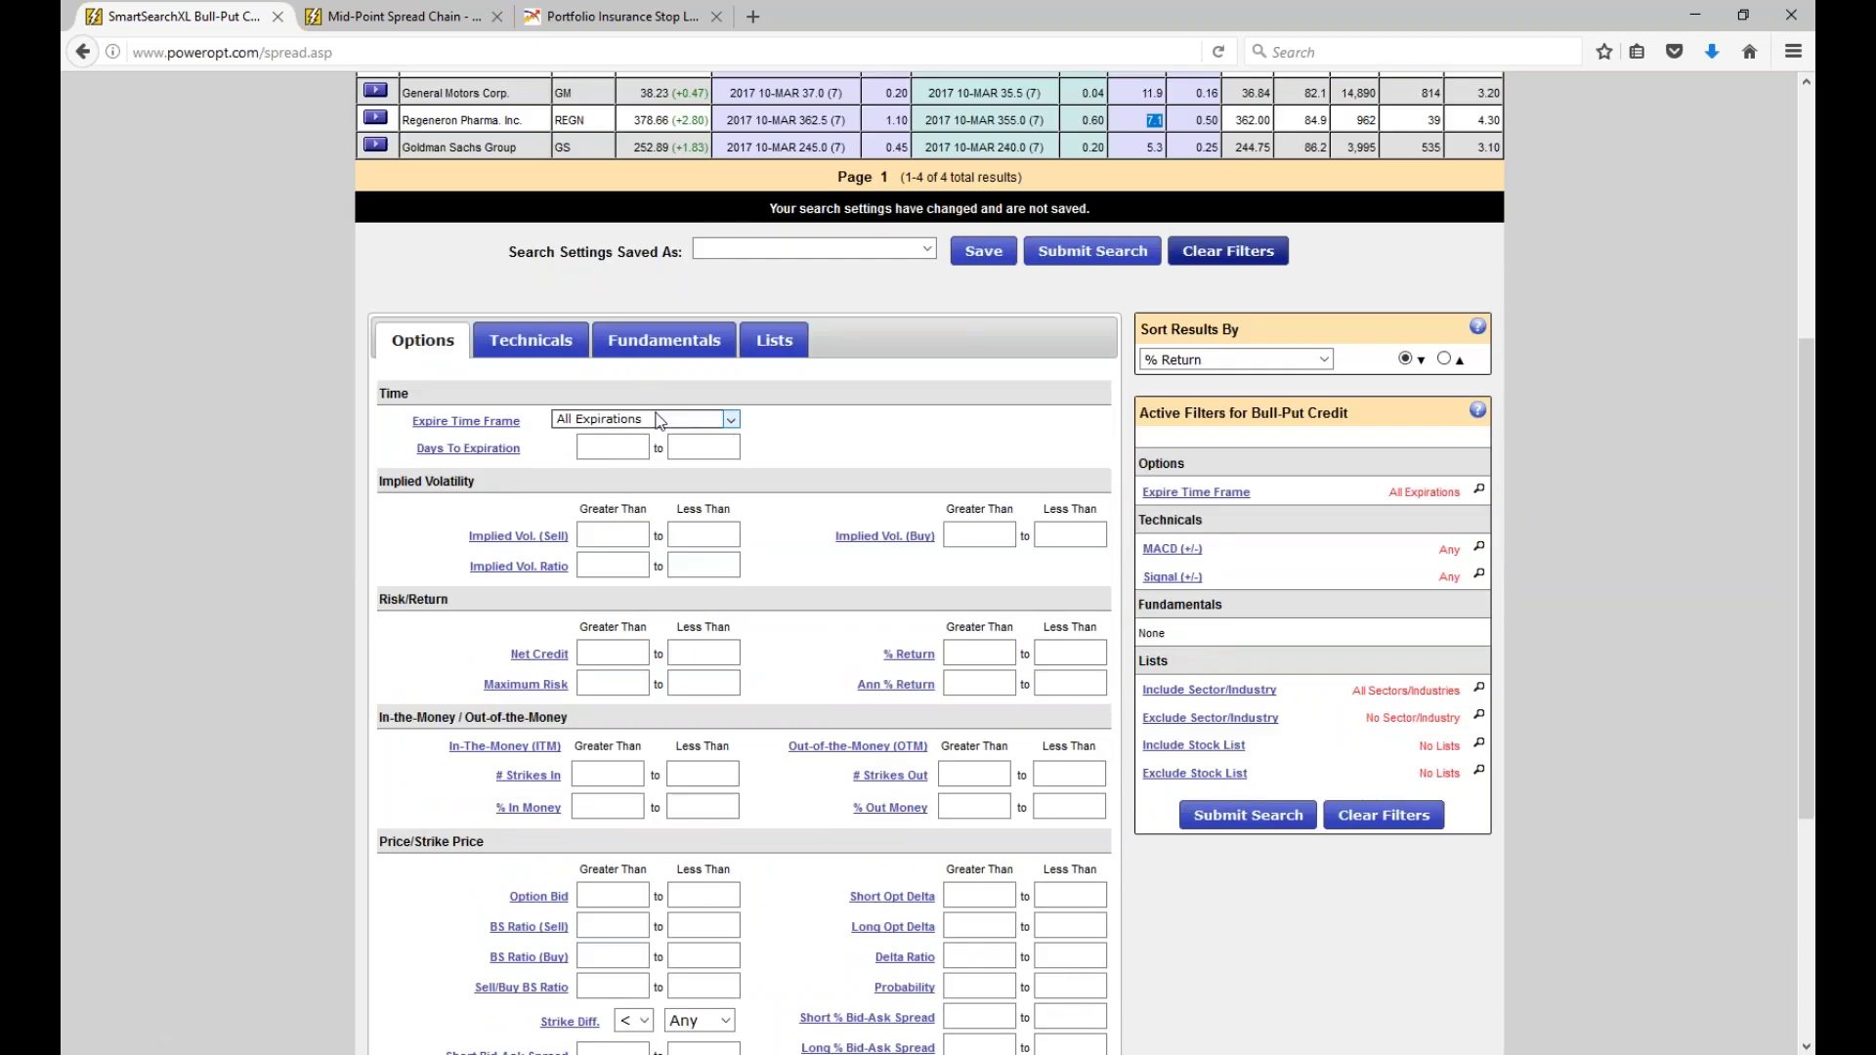
pyautogui.click(653, 441)
pyautogui.click(637, 445)
pyautogui.write('22')
pyautogui.press('Tab')
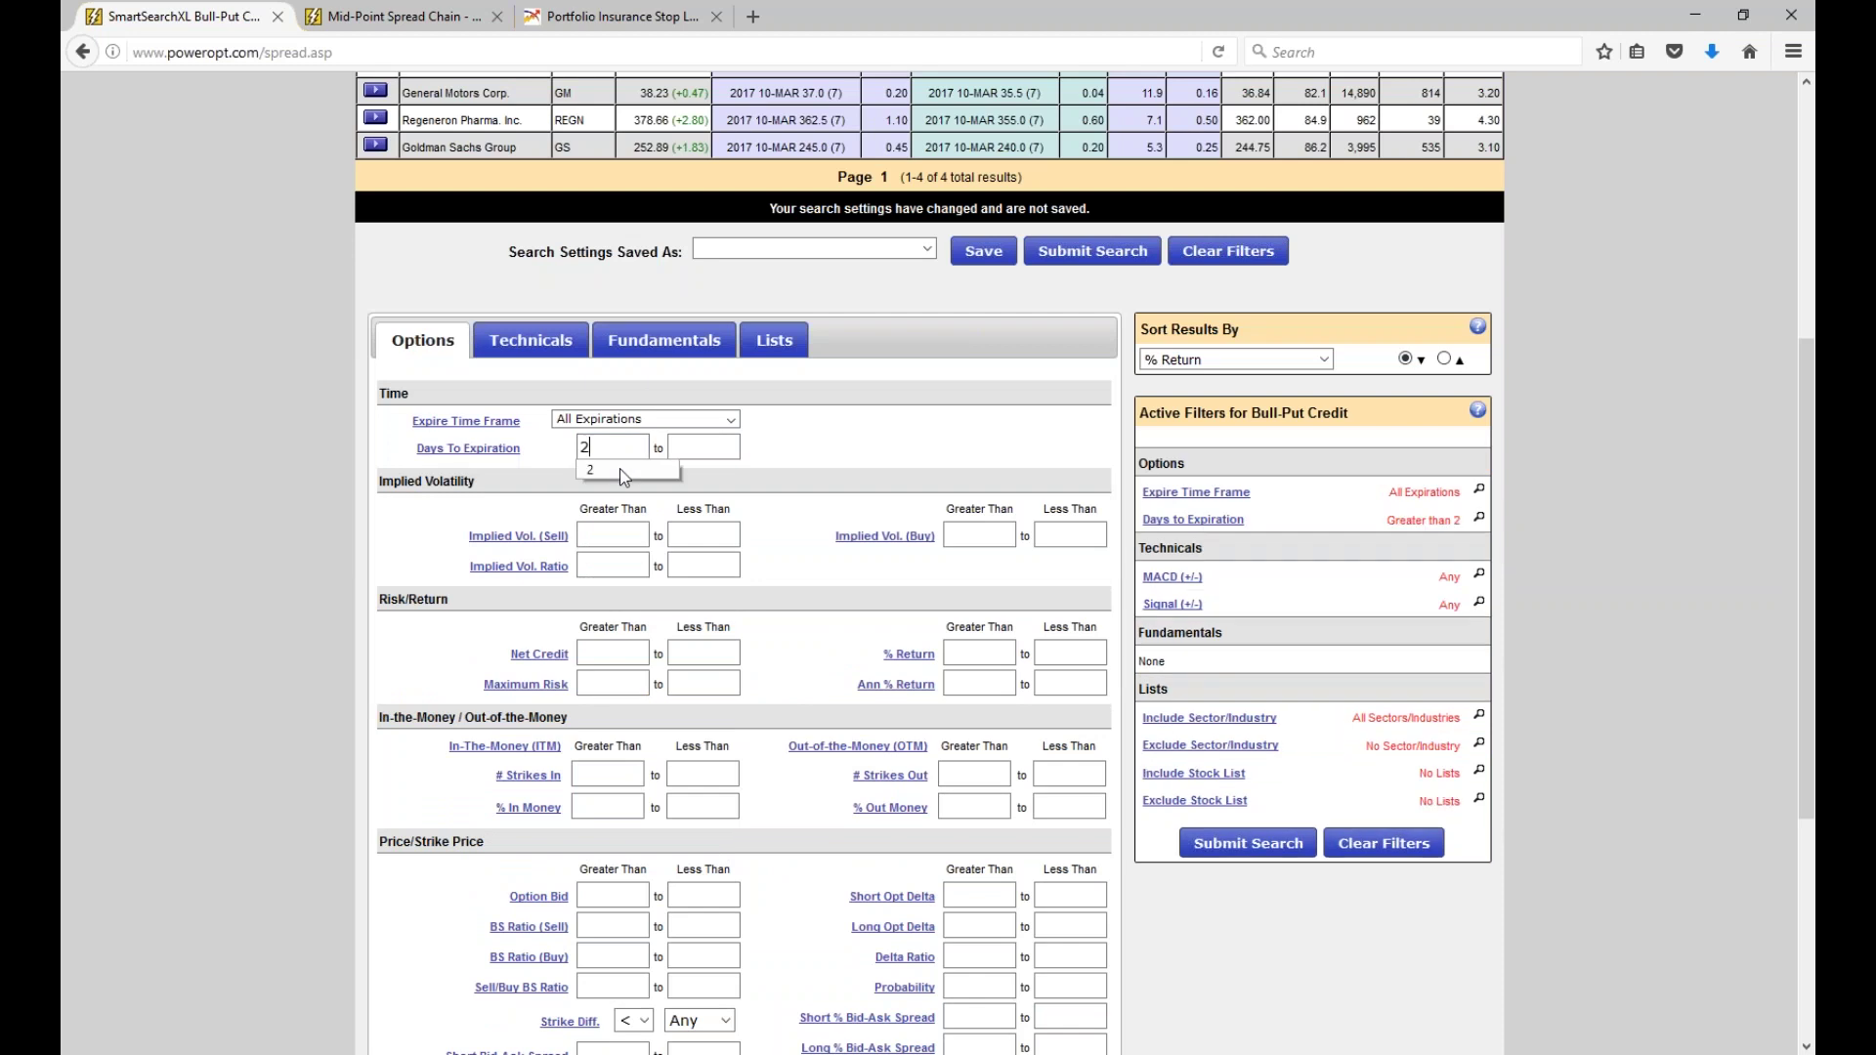
pyautogui.write('22')
pyautogui.press('BackSpace')
pyautogui.press('BackSpace')
pyautogui.write('35')
# Filter for a net credit greater than .25 and a % out of the money greater than 5.
pyautogui.scroll(-2, 771, 557)
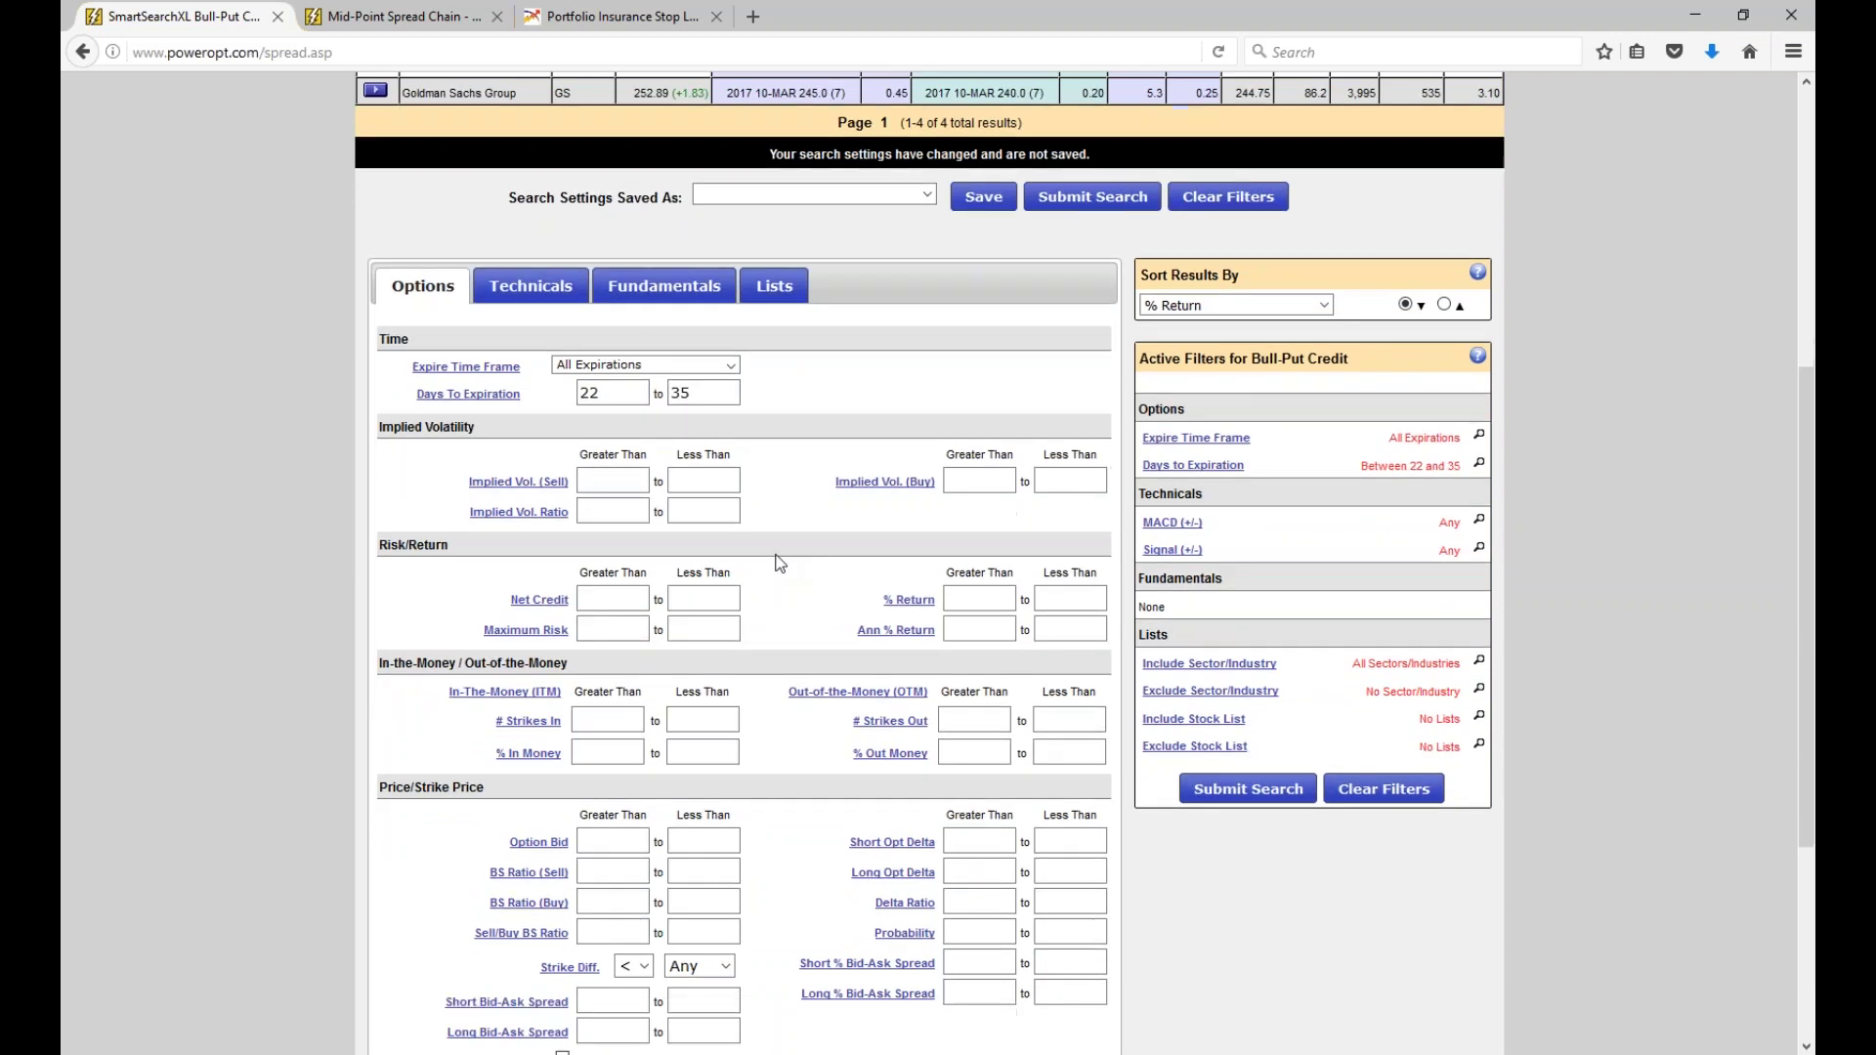
pyautogui.click(620, 532)
pyautogui.write('.25')
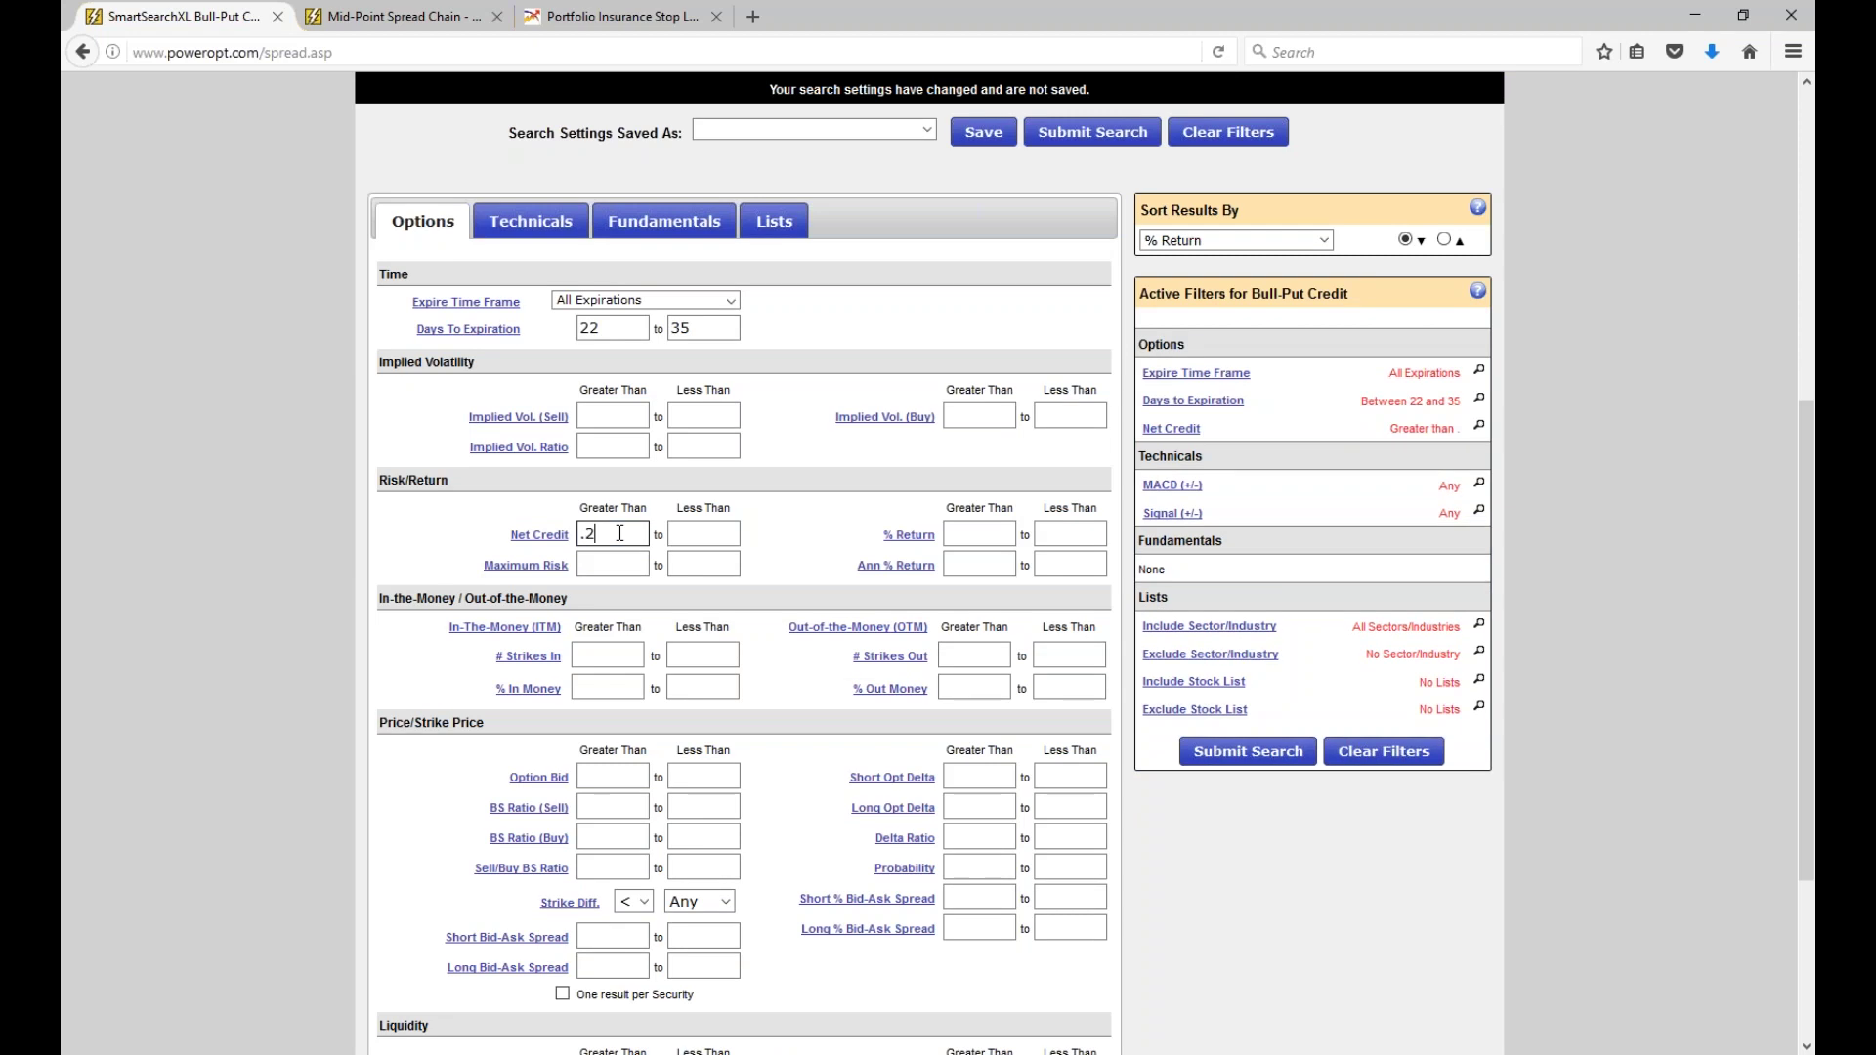
pyautogui.click(974, 687)
pyautogui.write('5')
# Filter for spreads with a probability greater than 80.
pyautogui.scroll(-1, 987, 747)
pyautogui.scroll(-1, 989, 747)
pyautogui.click(988, 750)
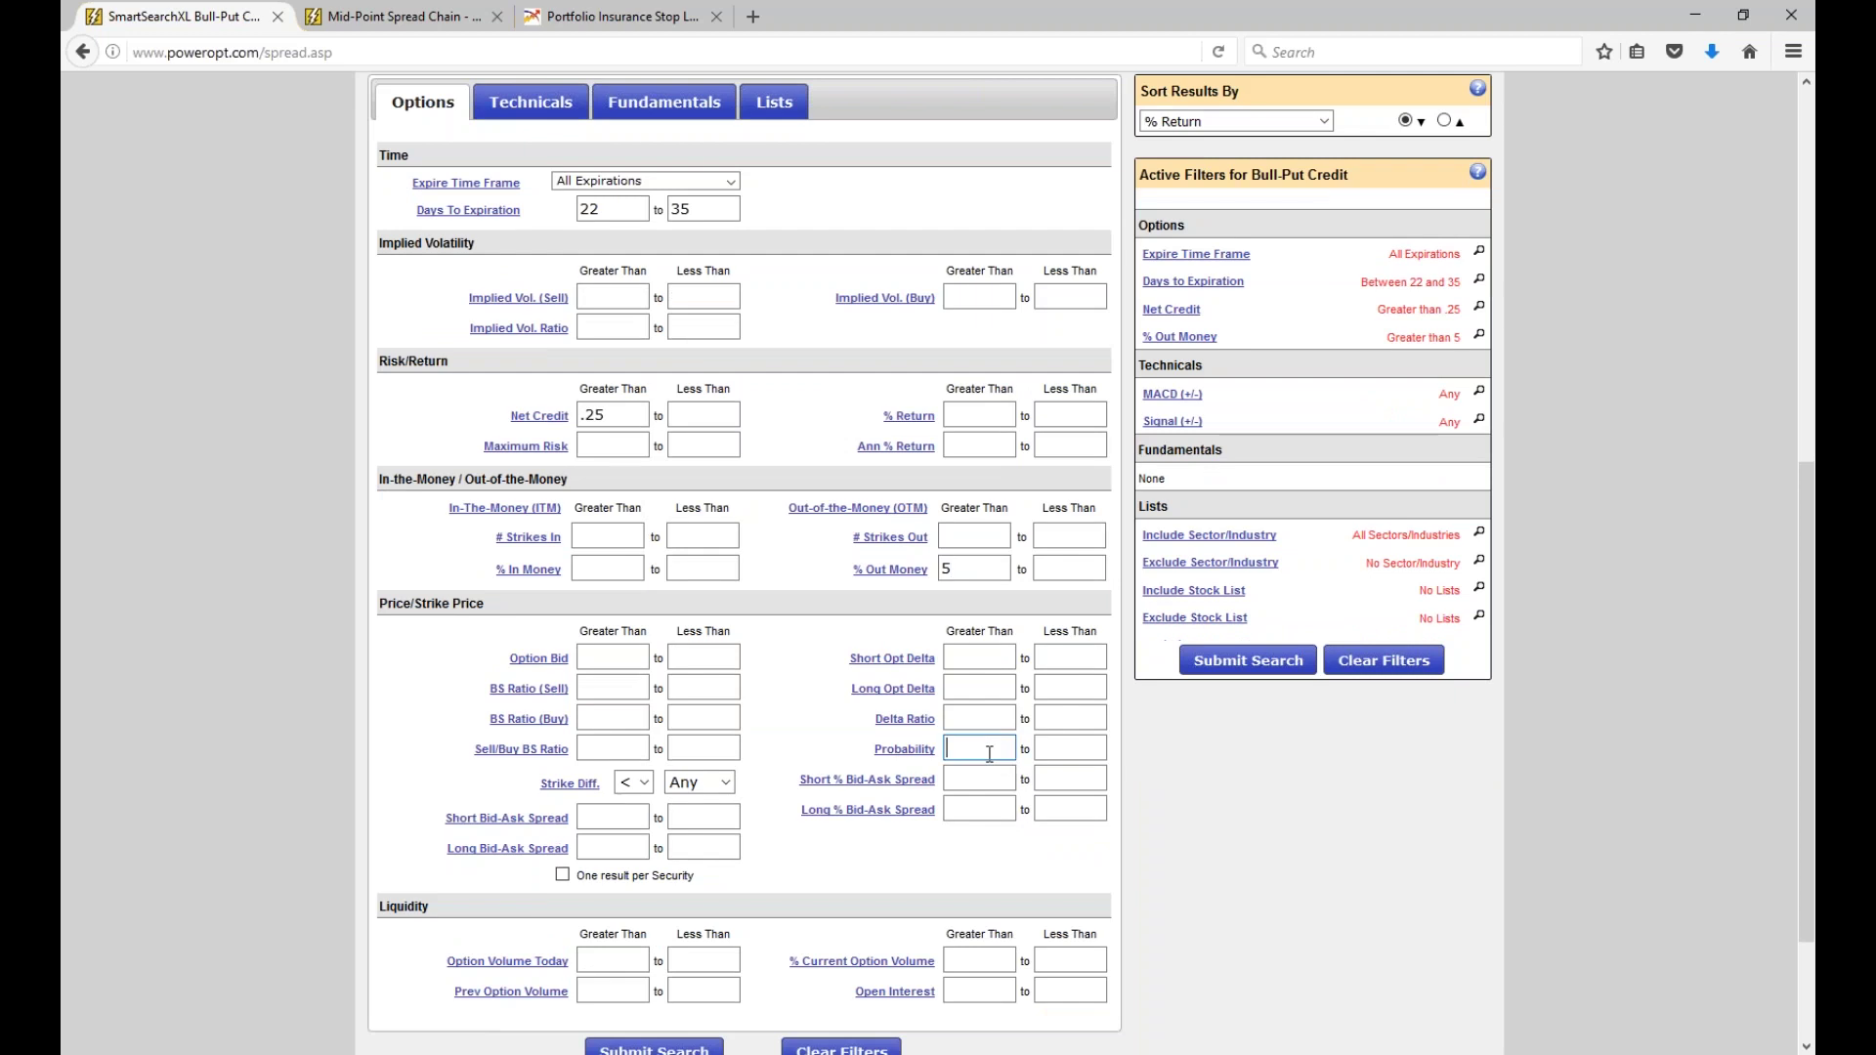
pyautogui.write('7')
pyautogui.press('BackSpace')
pyautogui.write('80')
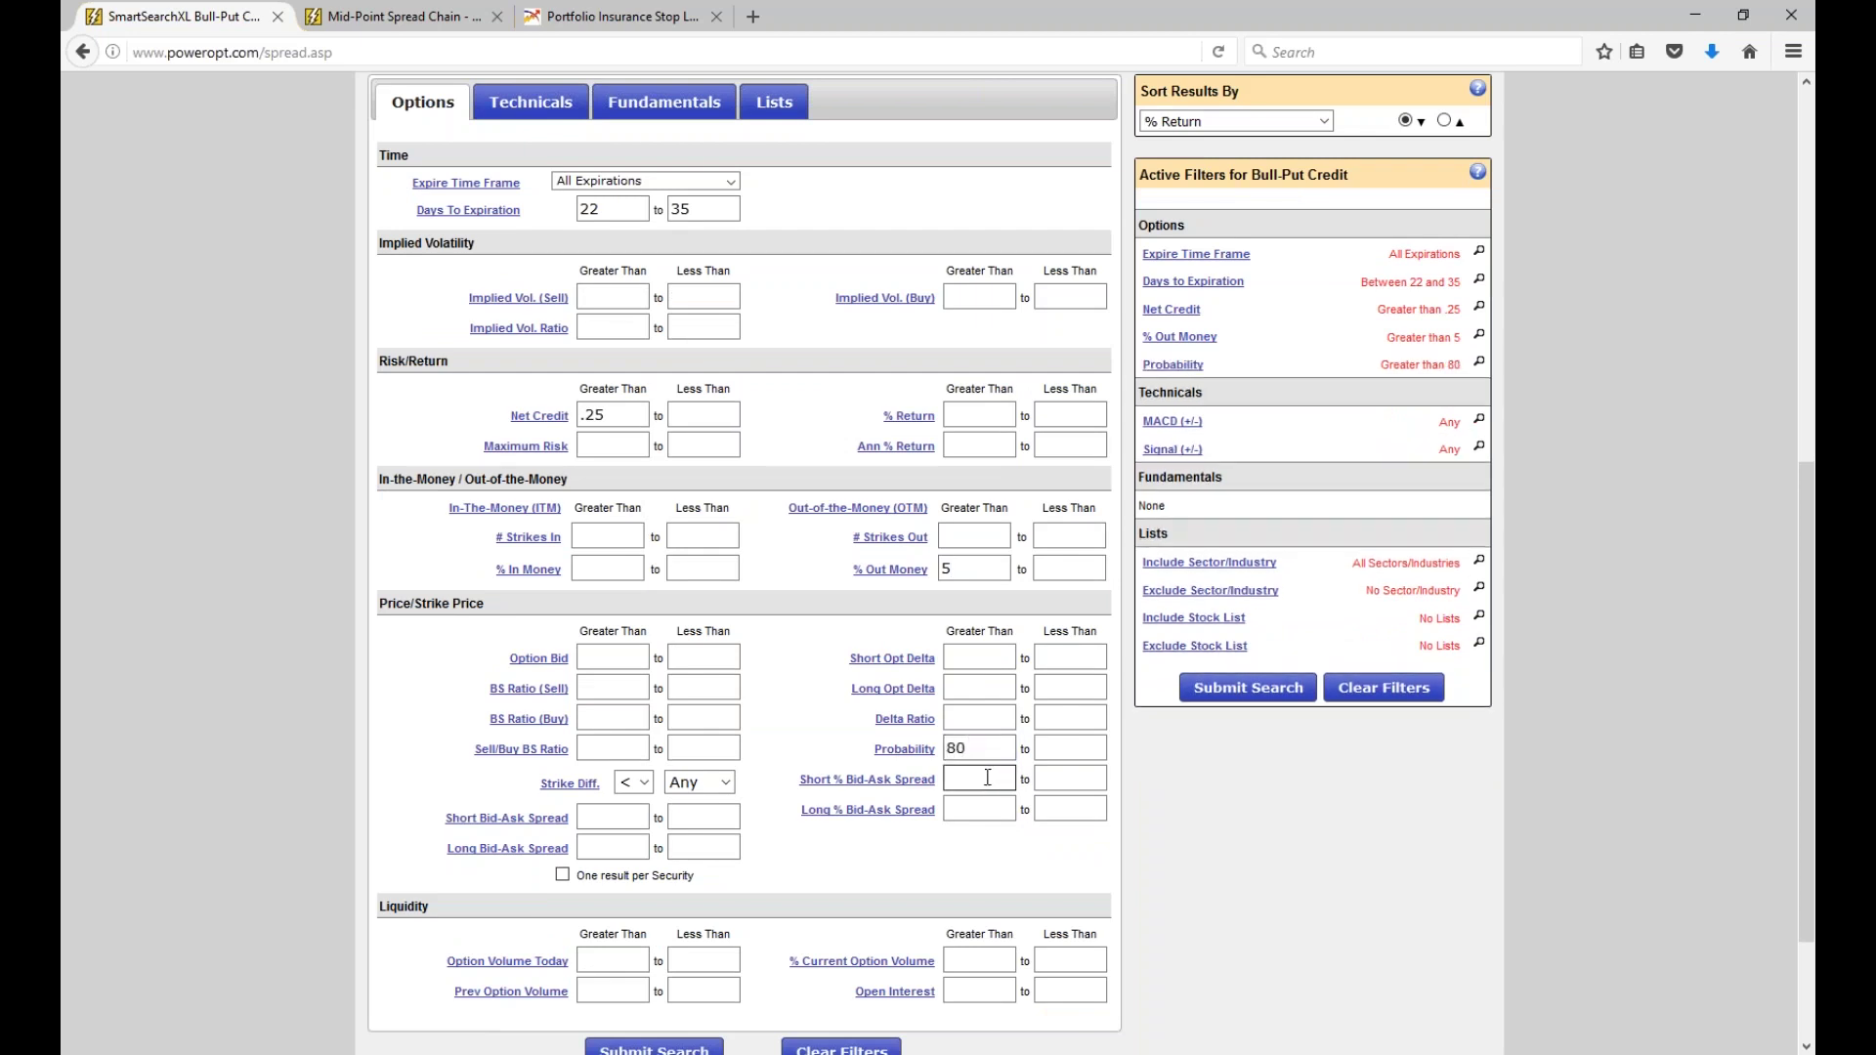
# Limit the search to one result per security and require earnings dates not between now and expiration.
pyautogui.click(680, 842)
pyautogui.click(563, 875)
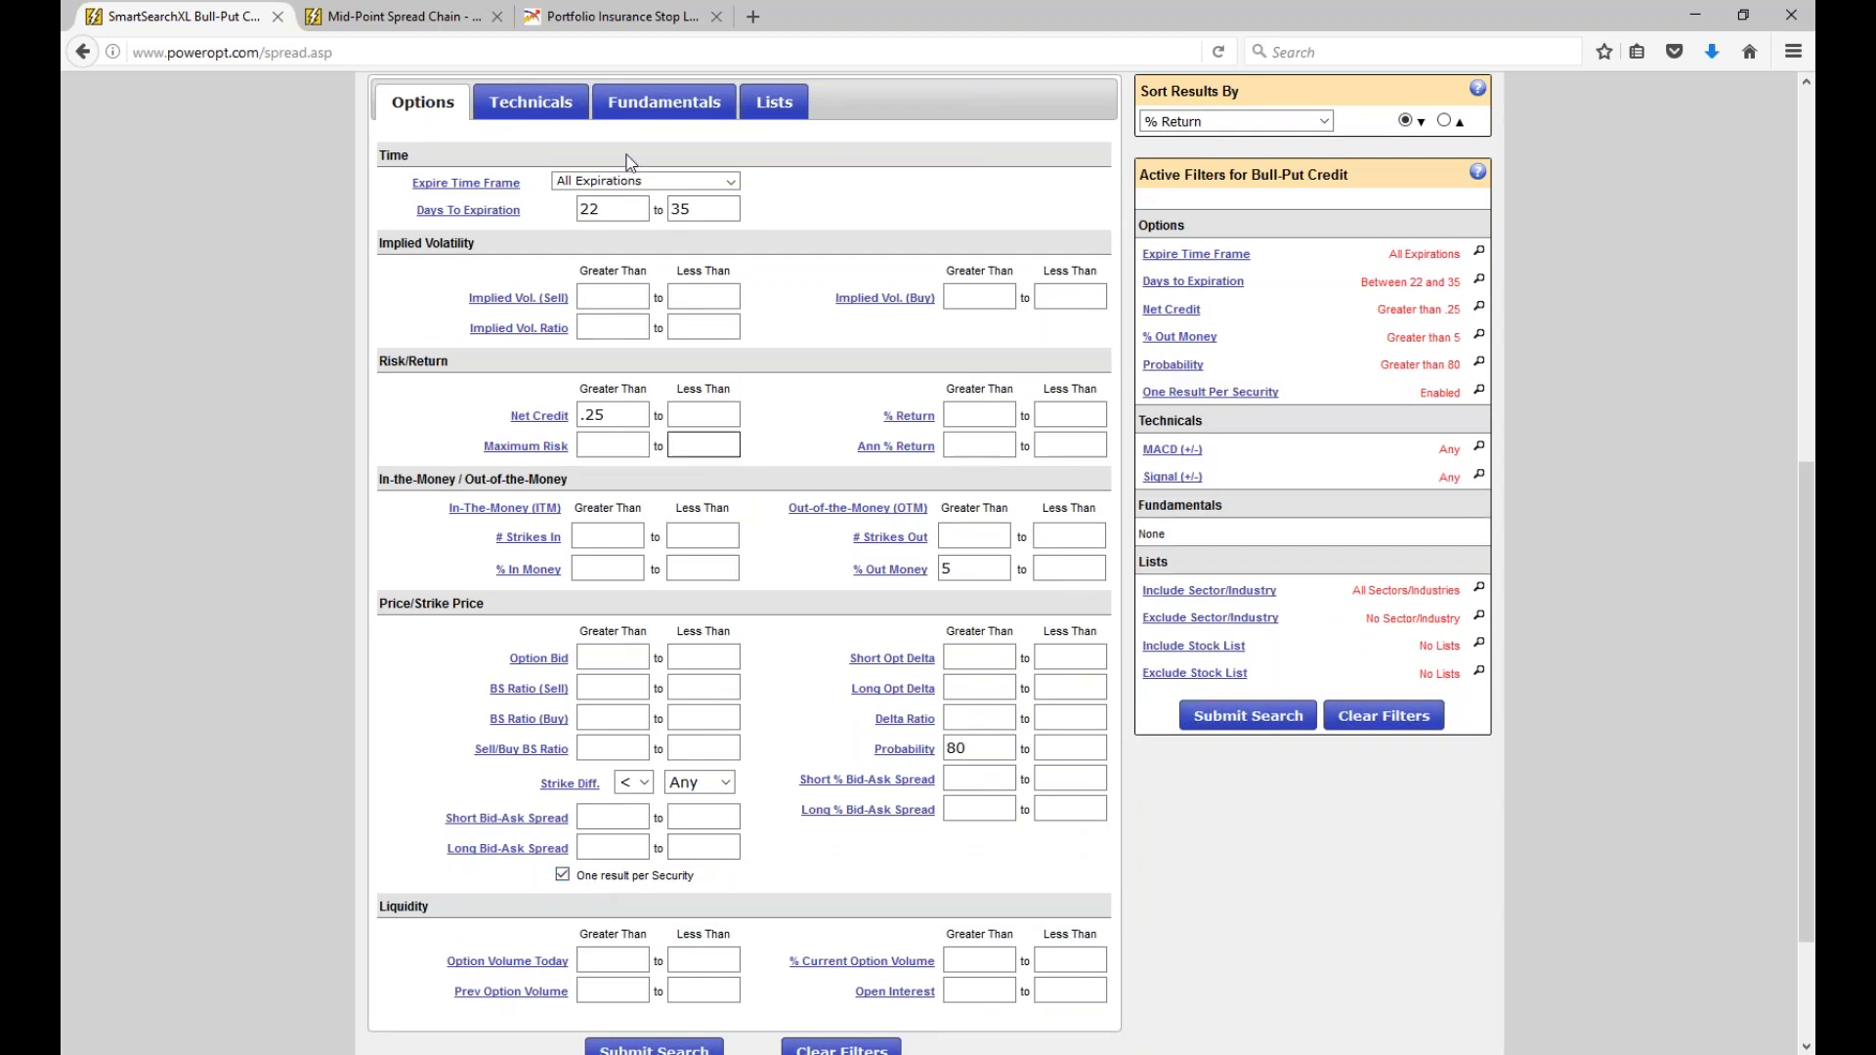
pyautogui.click(664, 101)
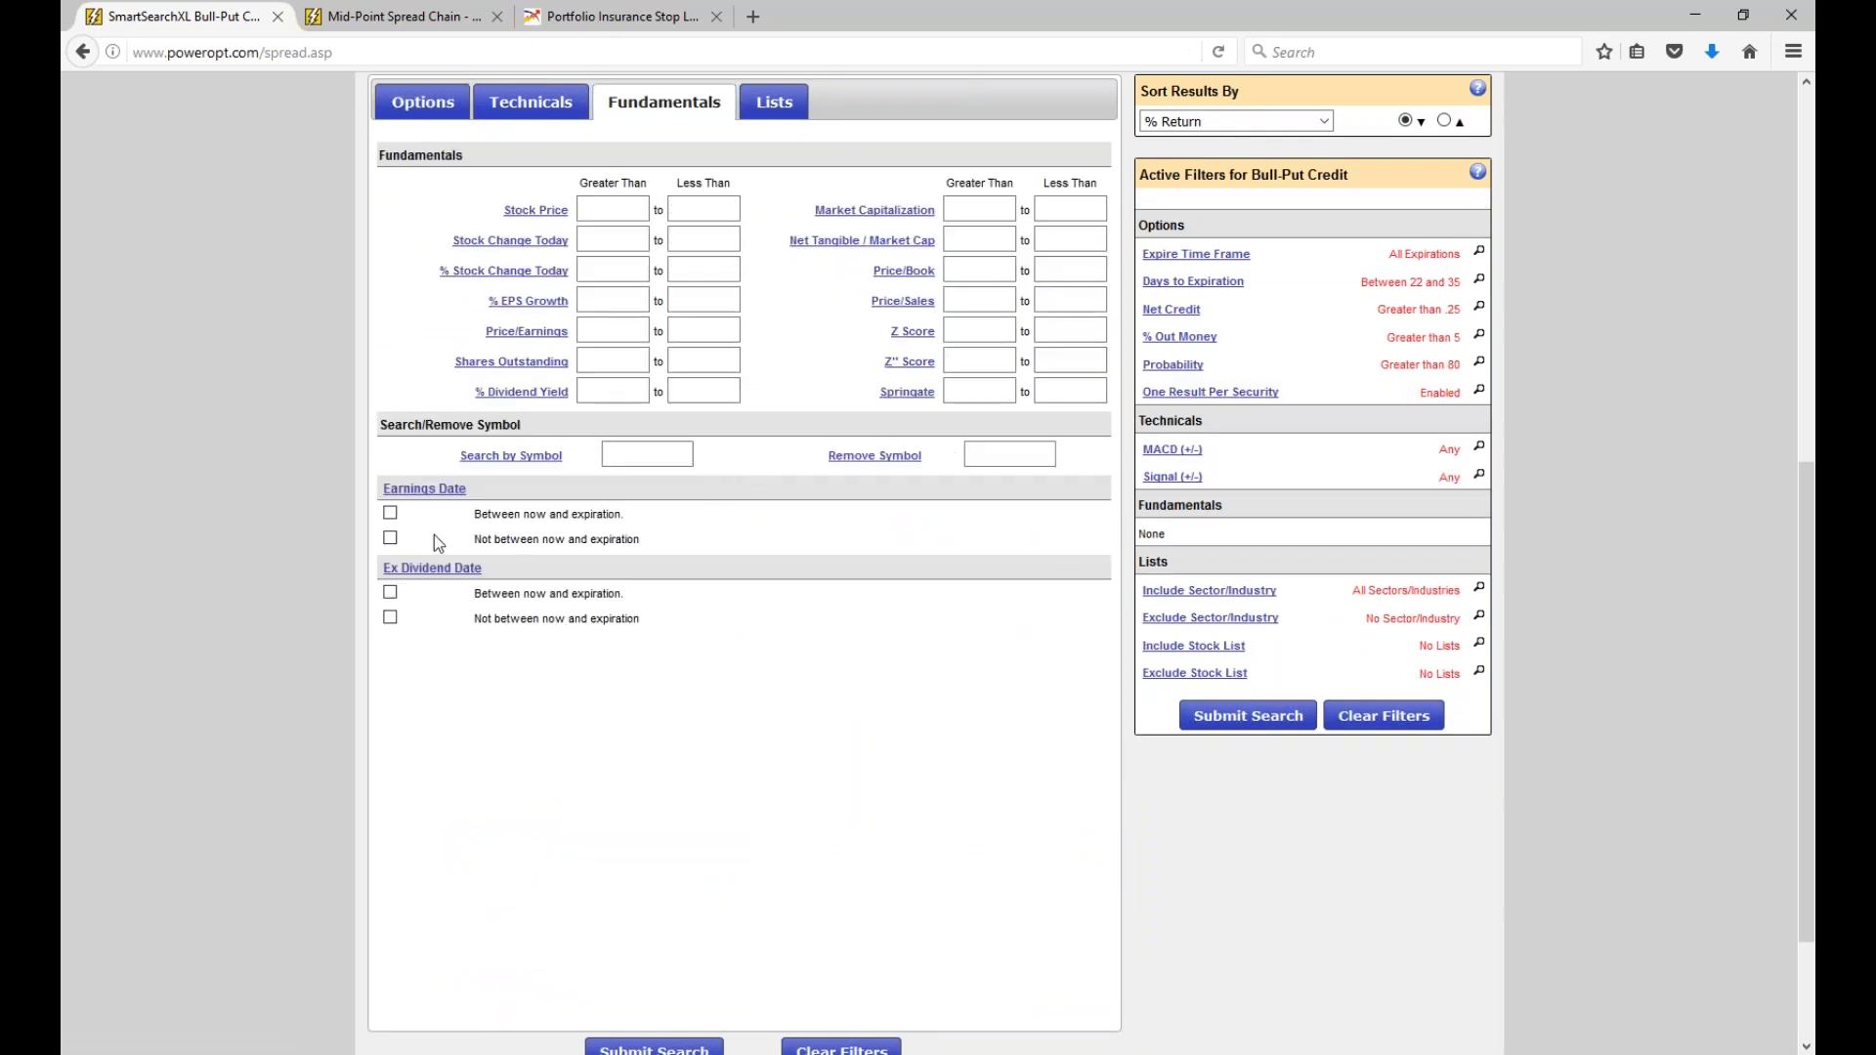
pyautogui.click(390, 539)
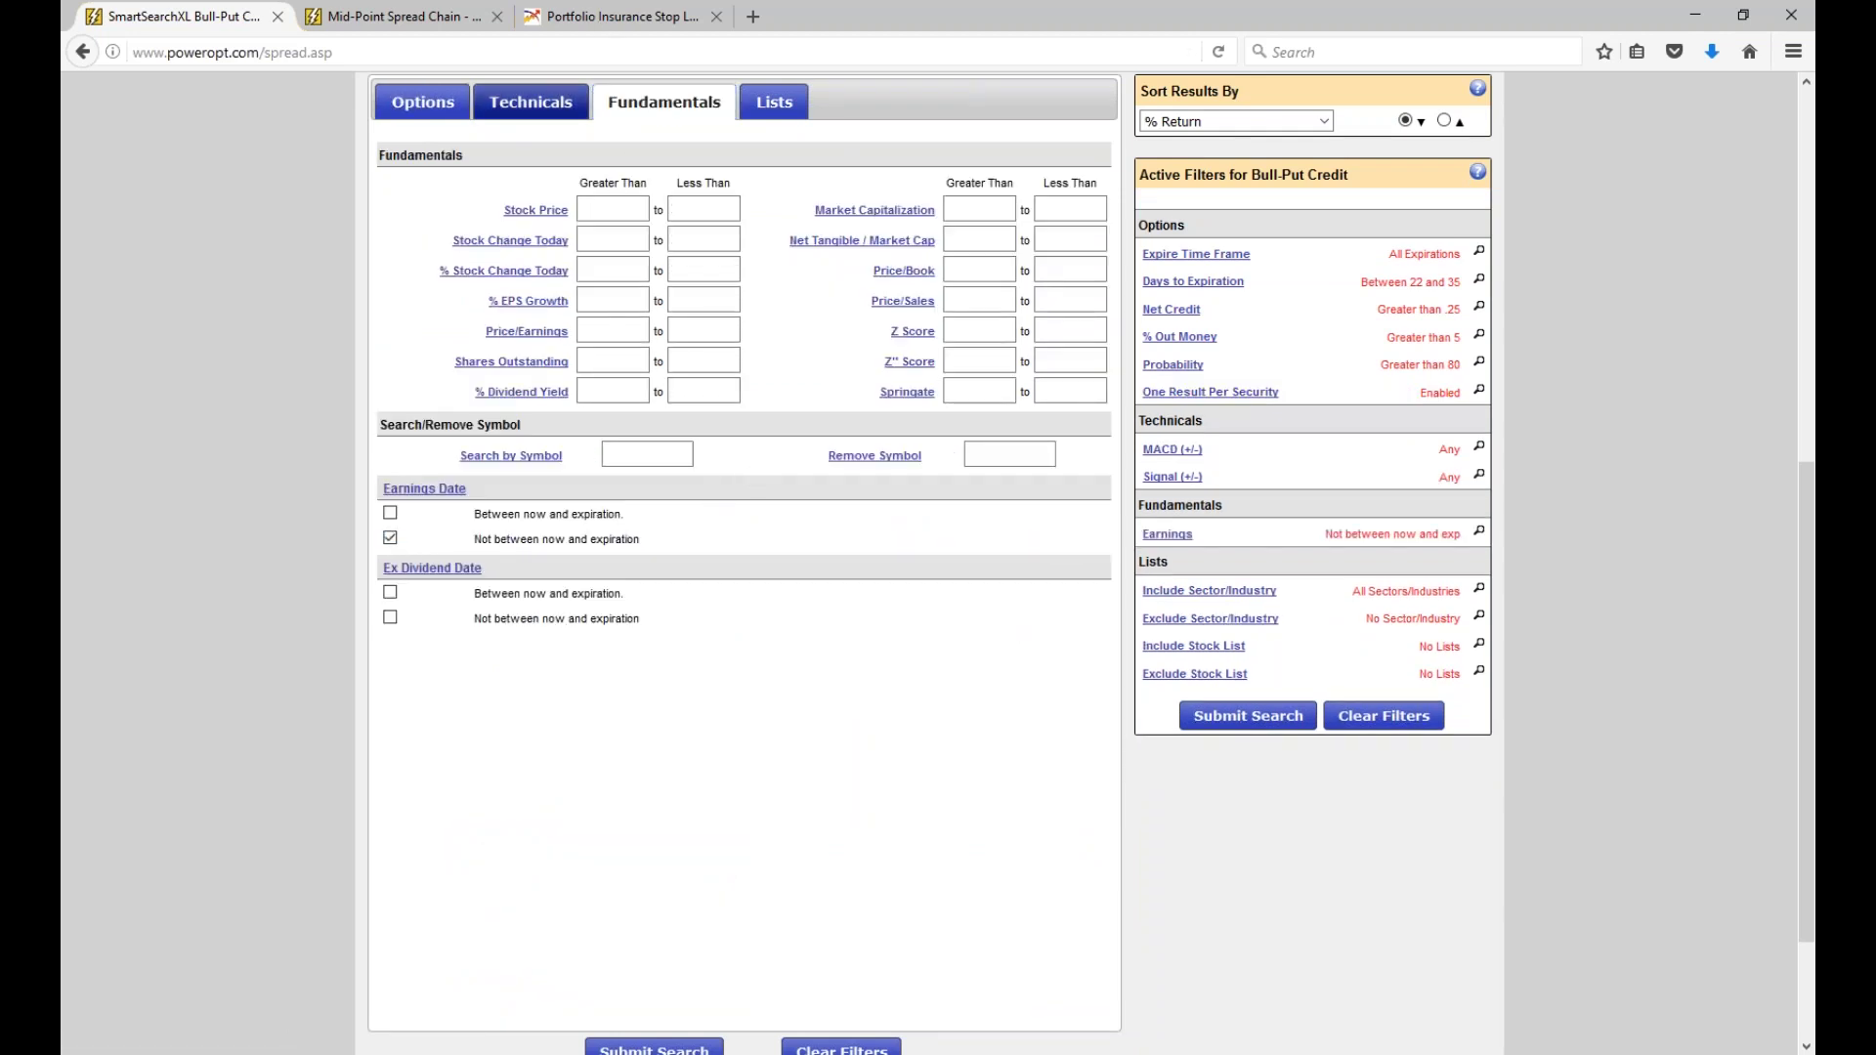
# Add a simple moving average filter of Stock Price > SMA50 and run the search.
pyautogui.click(530, 102)
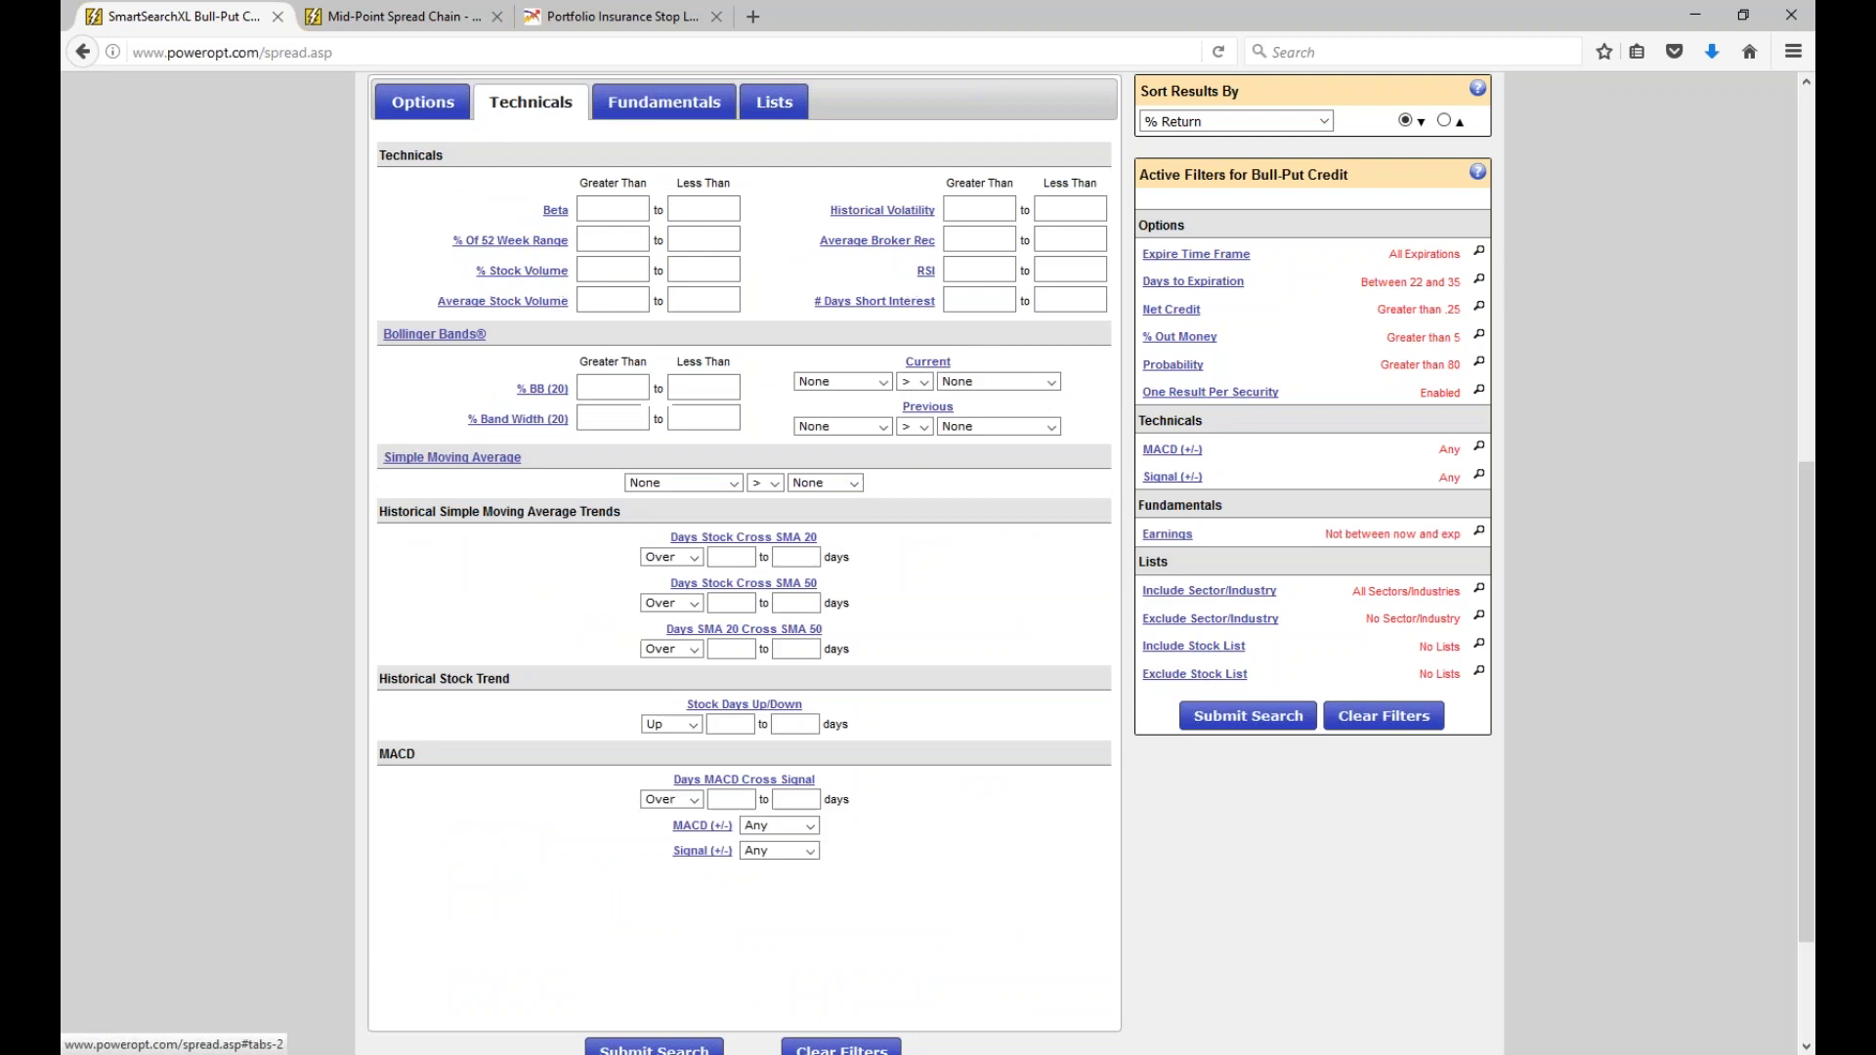
pyautogui.click(686, 485)
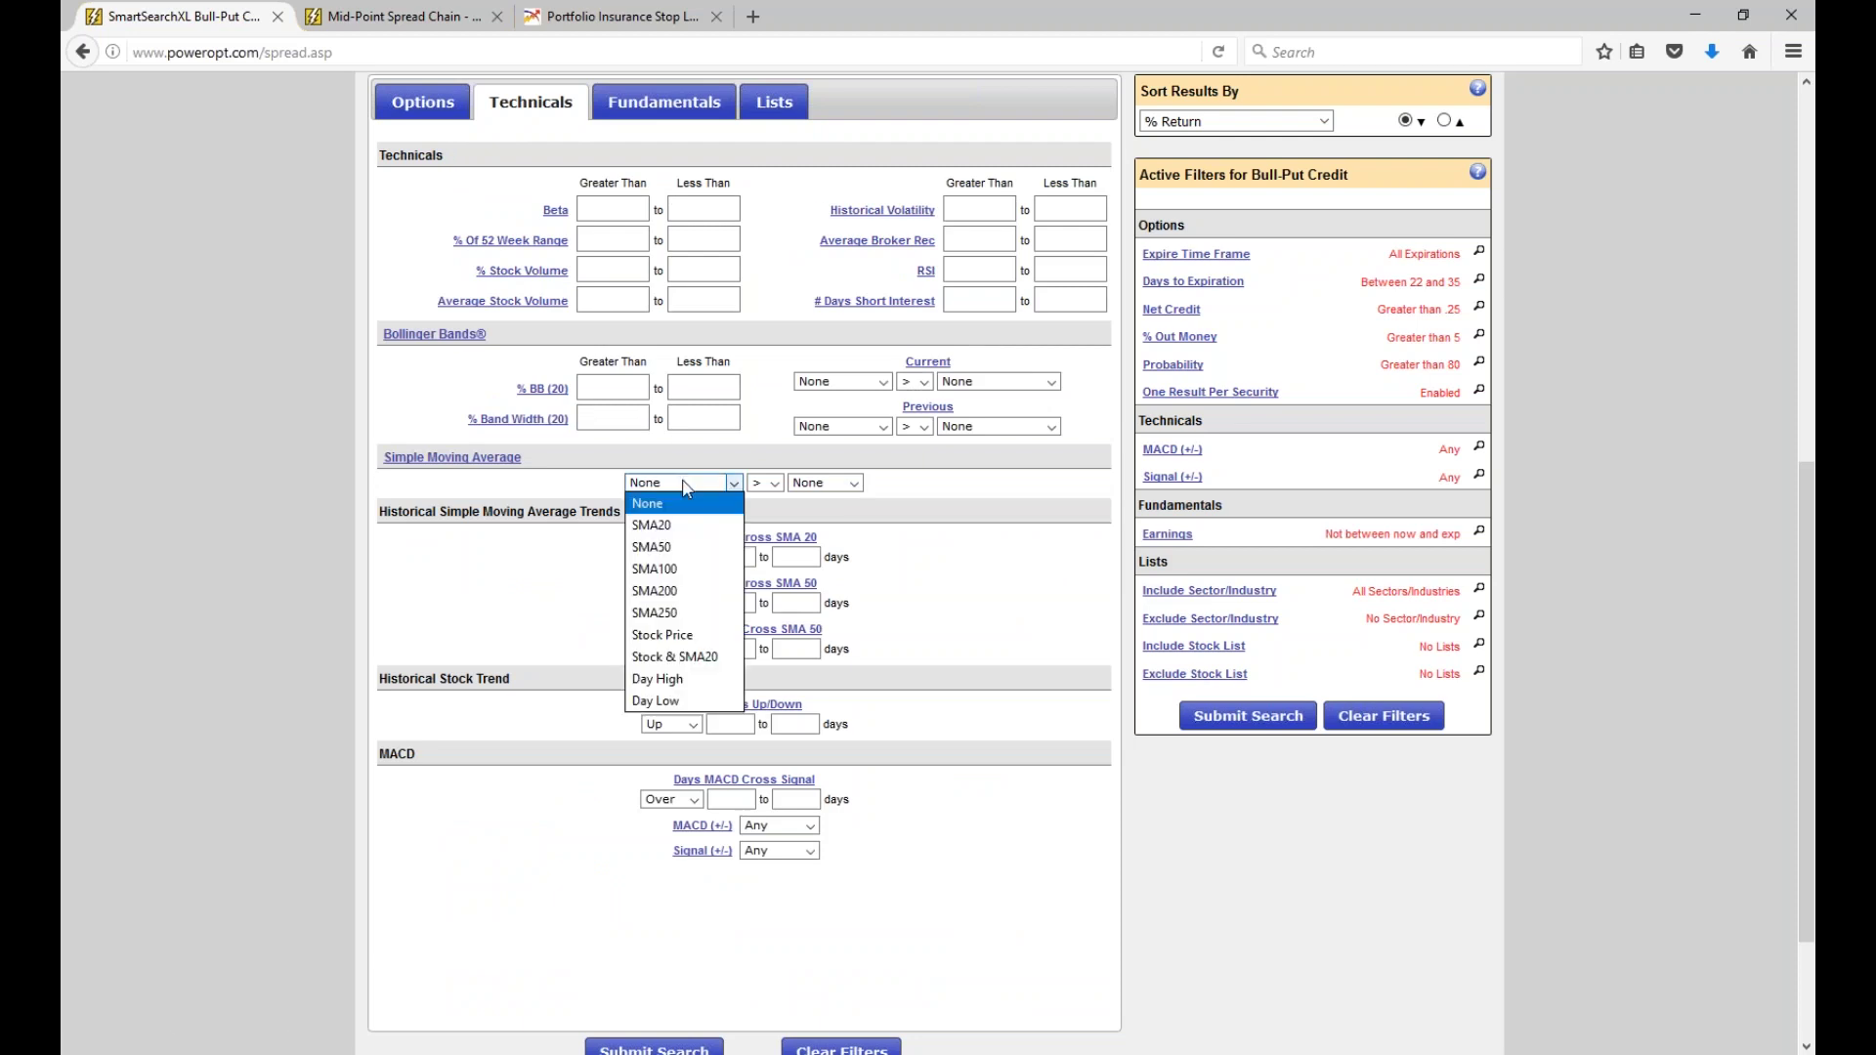
pyautogui.click(663, 635)
pyautogui.click(824, 485)
pyautogui.click(814, 547)
pyautogui.click(1248, 743)
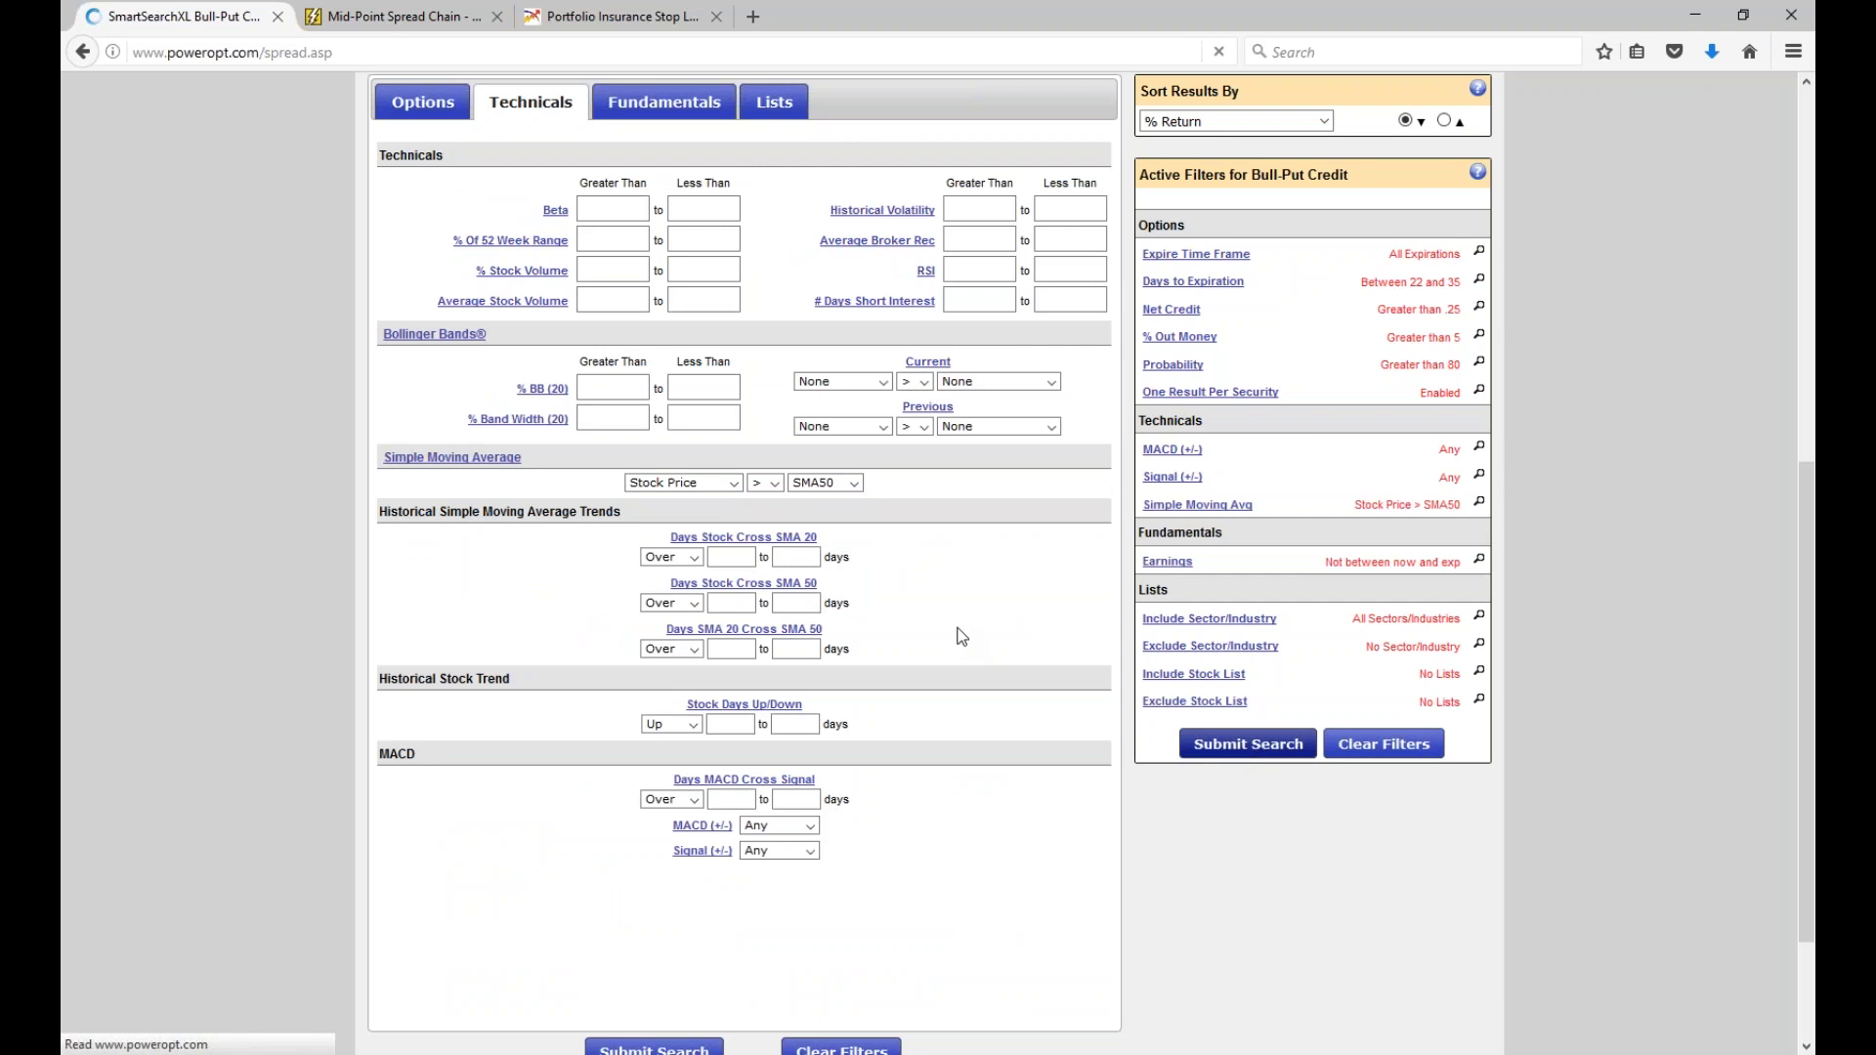
# Add a % return filter of greater than 10 and rerun the search.
pyautogui.scroll(-2, 963, 636)
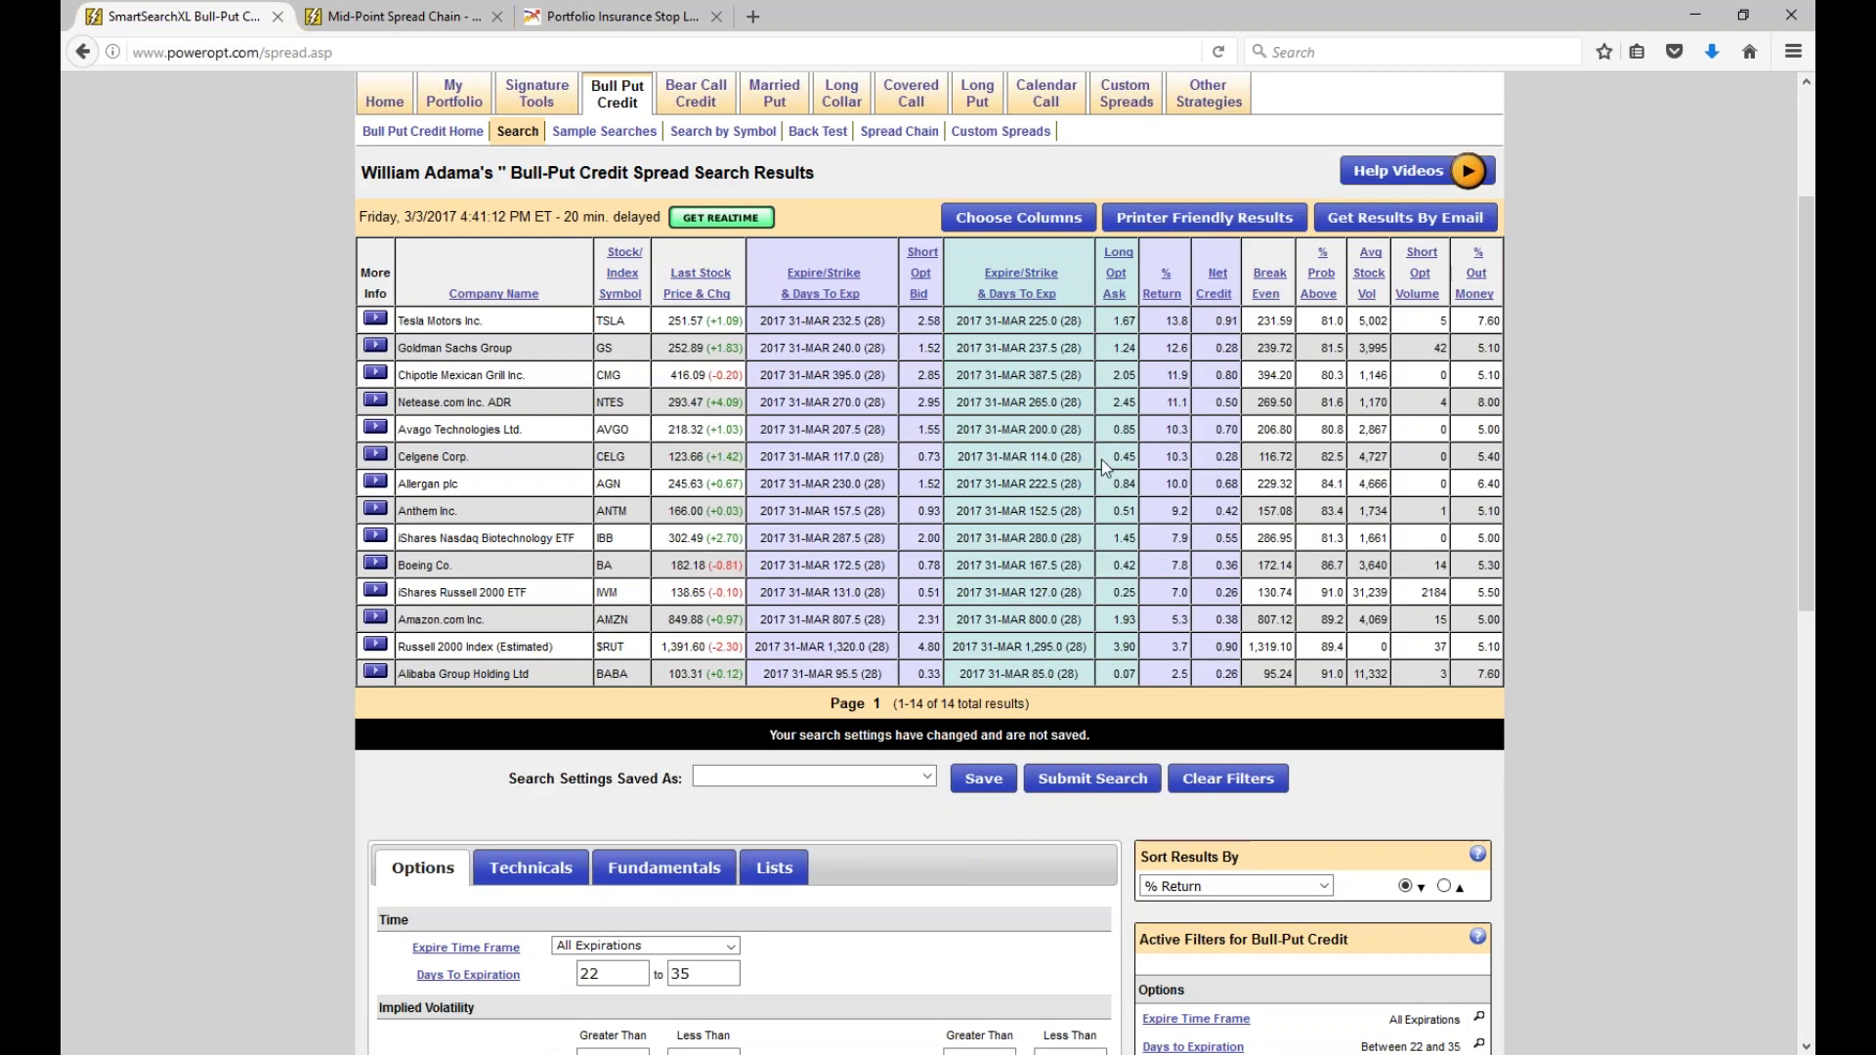
pyautogui.scroll(-4, 1085, 489)
pyautogui.click(956, 856)
pyautogui.scroll(-1, 956, 856)
pyautogui.click(959, 581)
pyautogui.write('10')
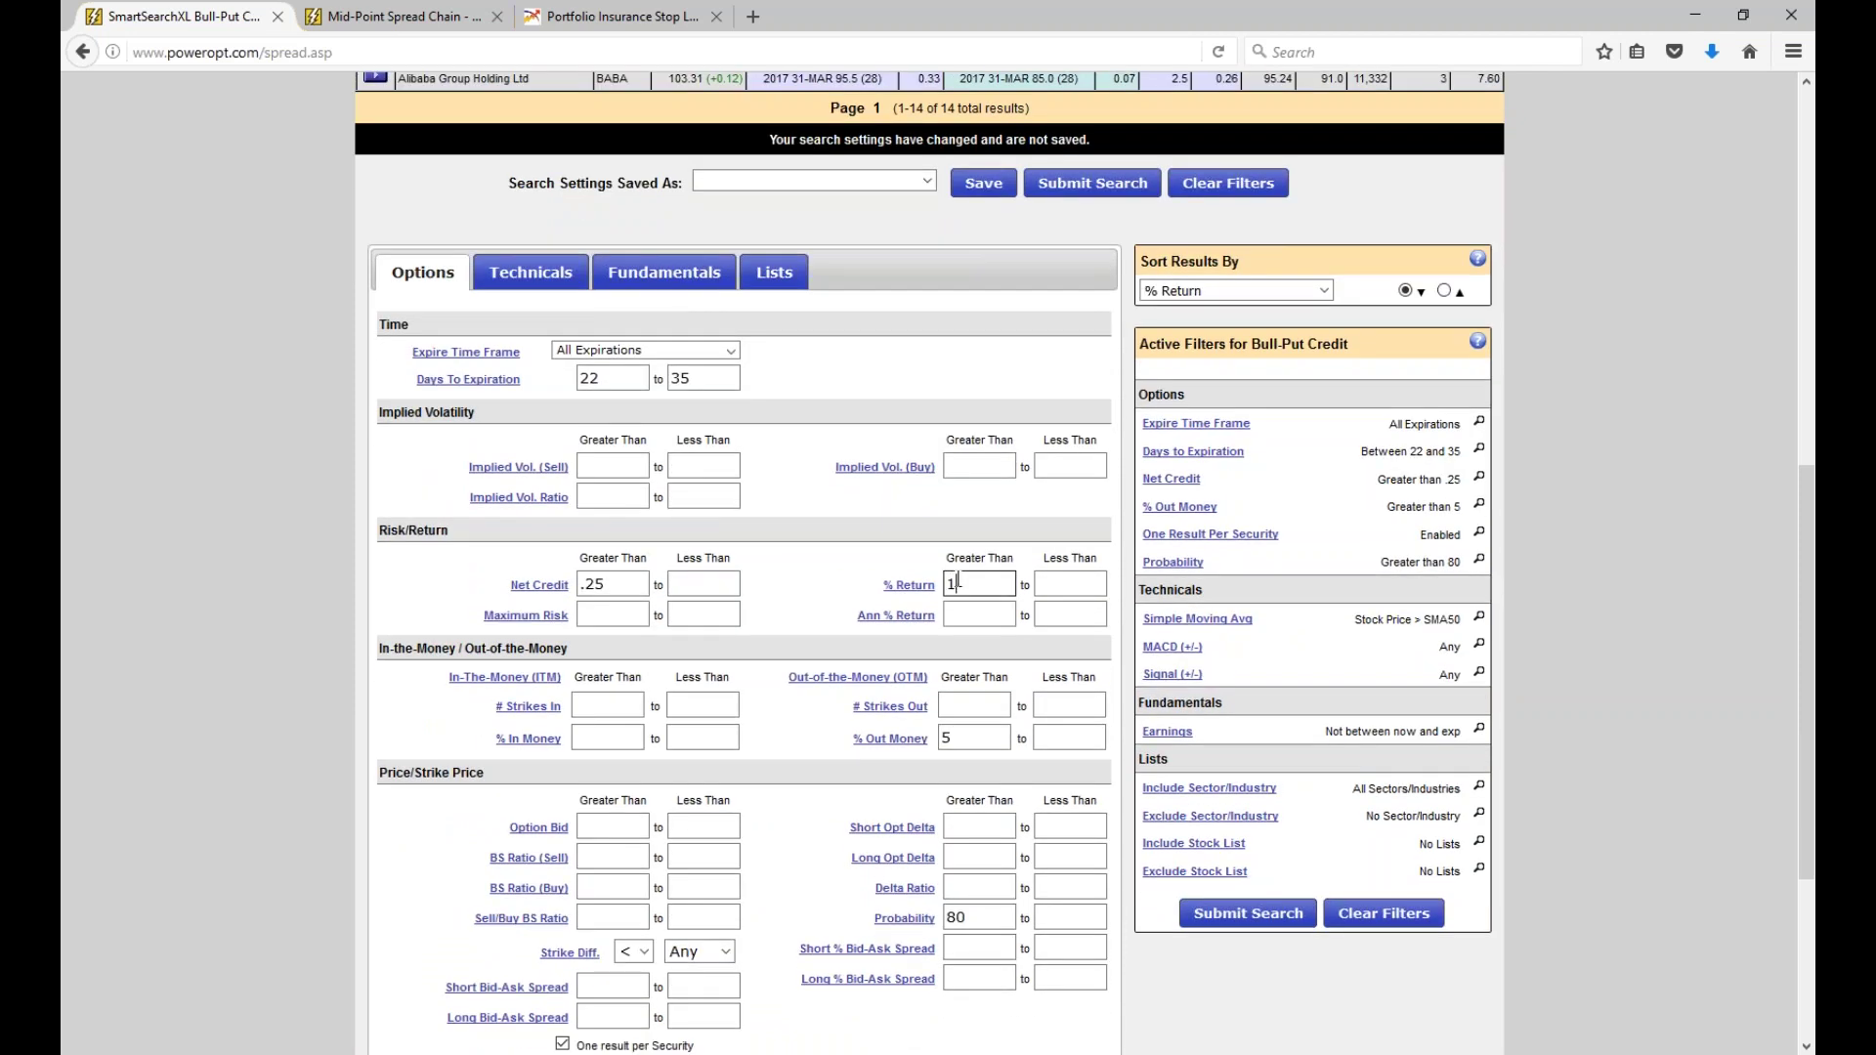
pyautogui.click(1121, 191)
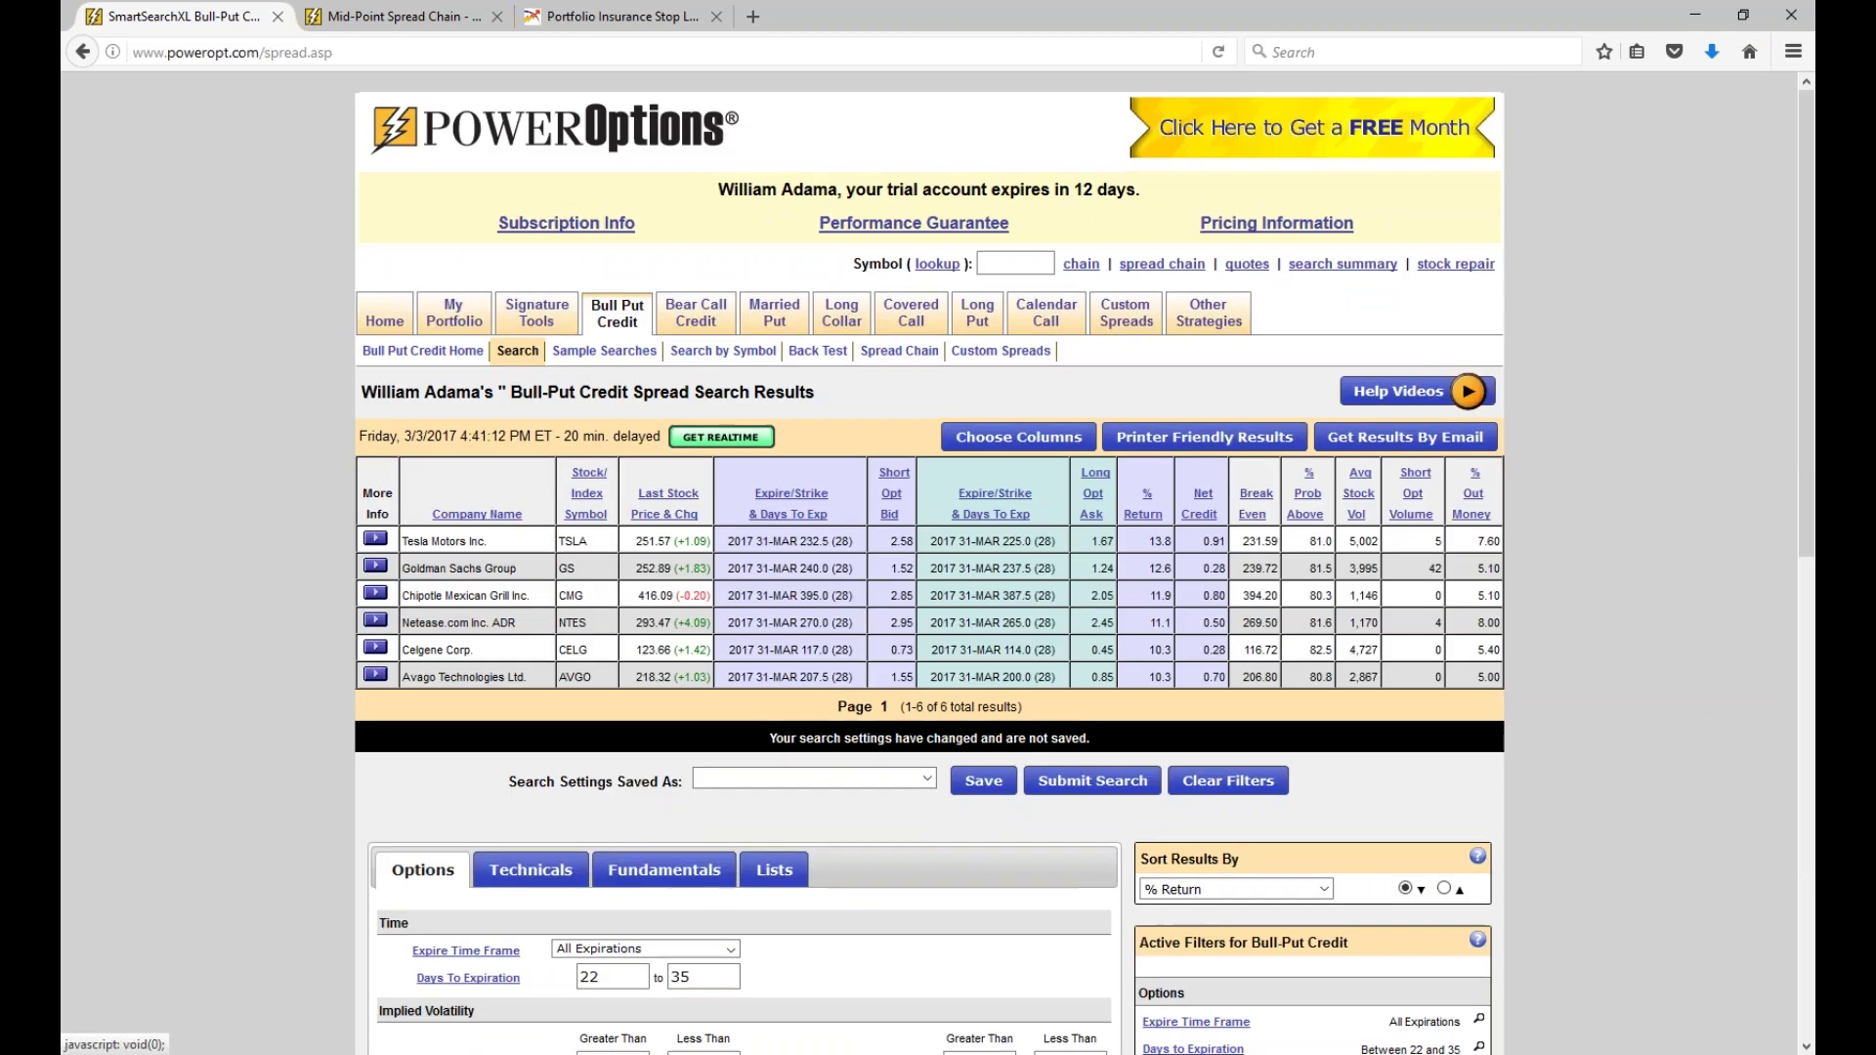
# Check the active filters against the new results and highlight the Tesla spread's probability.
pyautogui.scroll(-4, 906, 602)
pyautogui.scroll(-1, 906, 602)
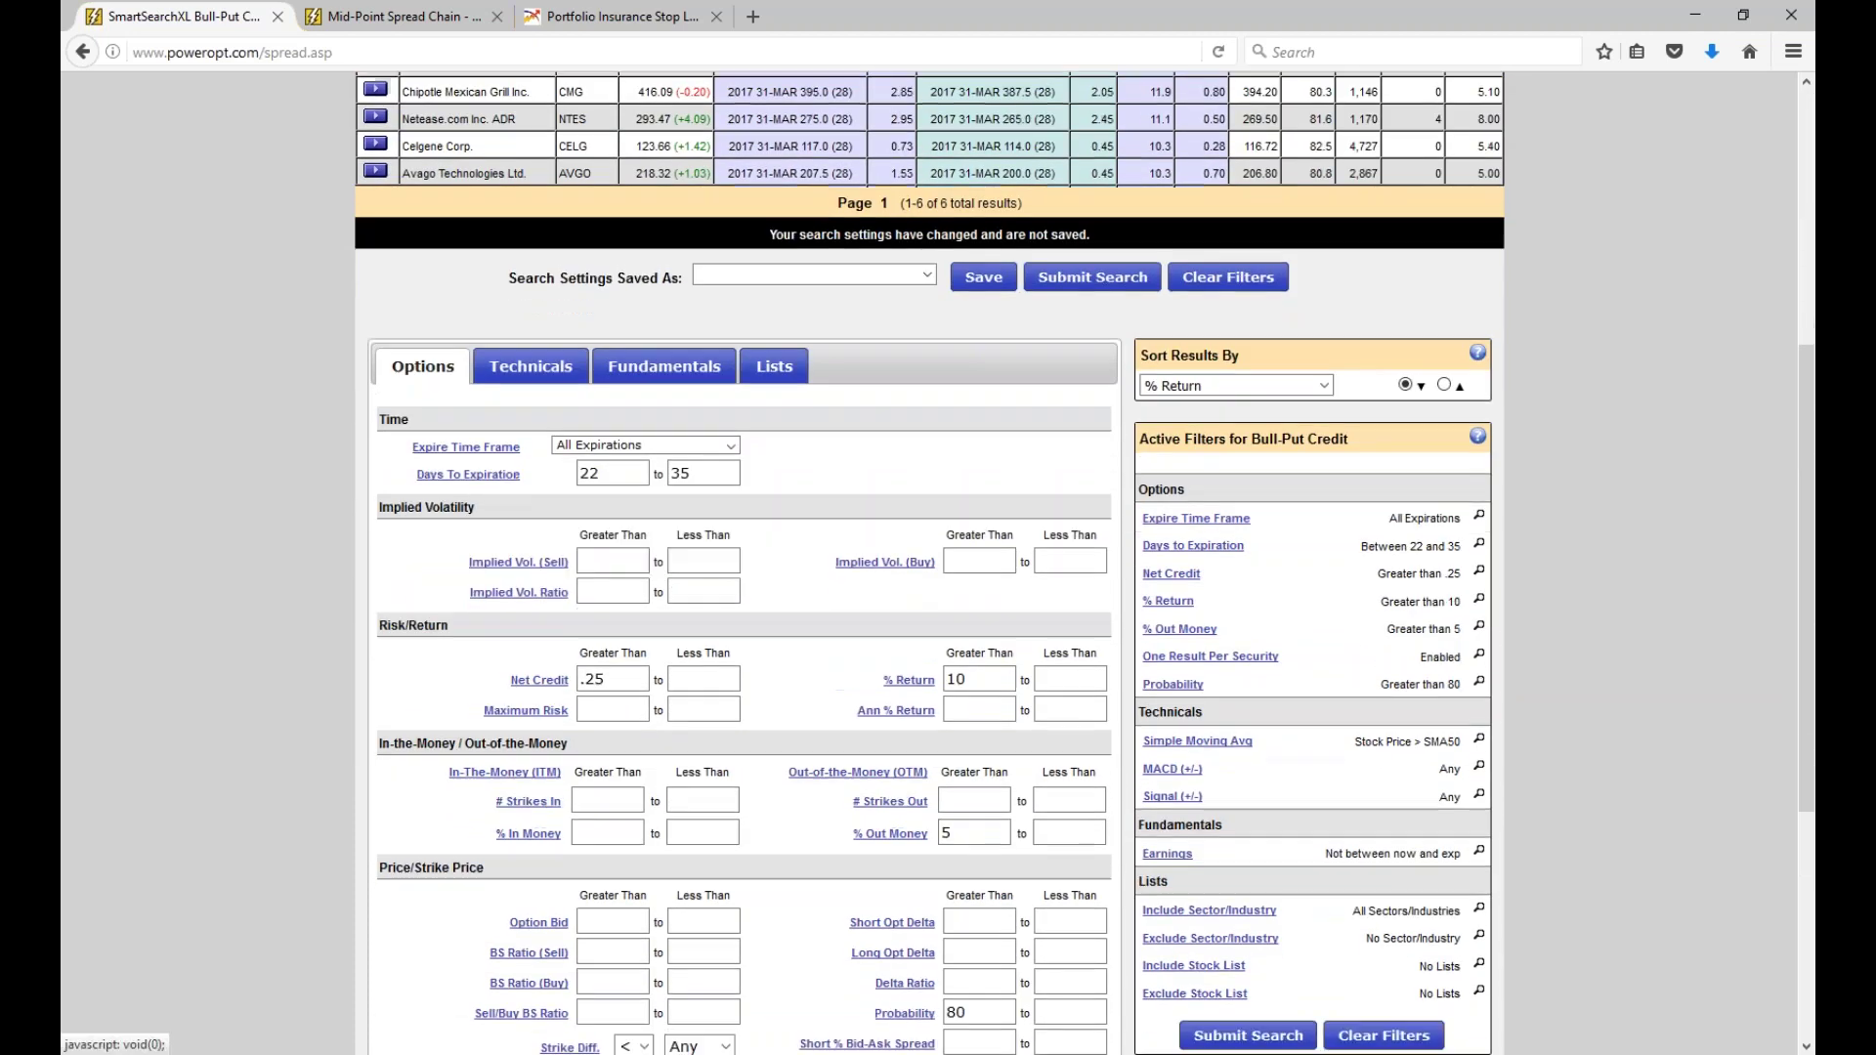
pyautogui.scroll(2, 782, 566)
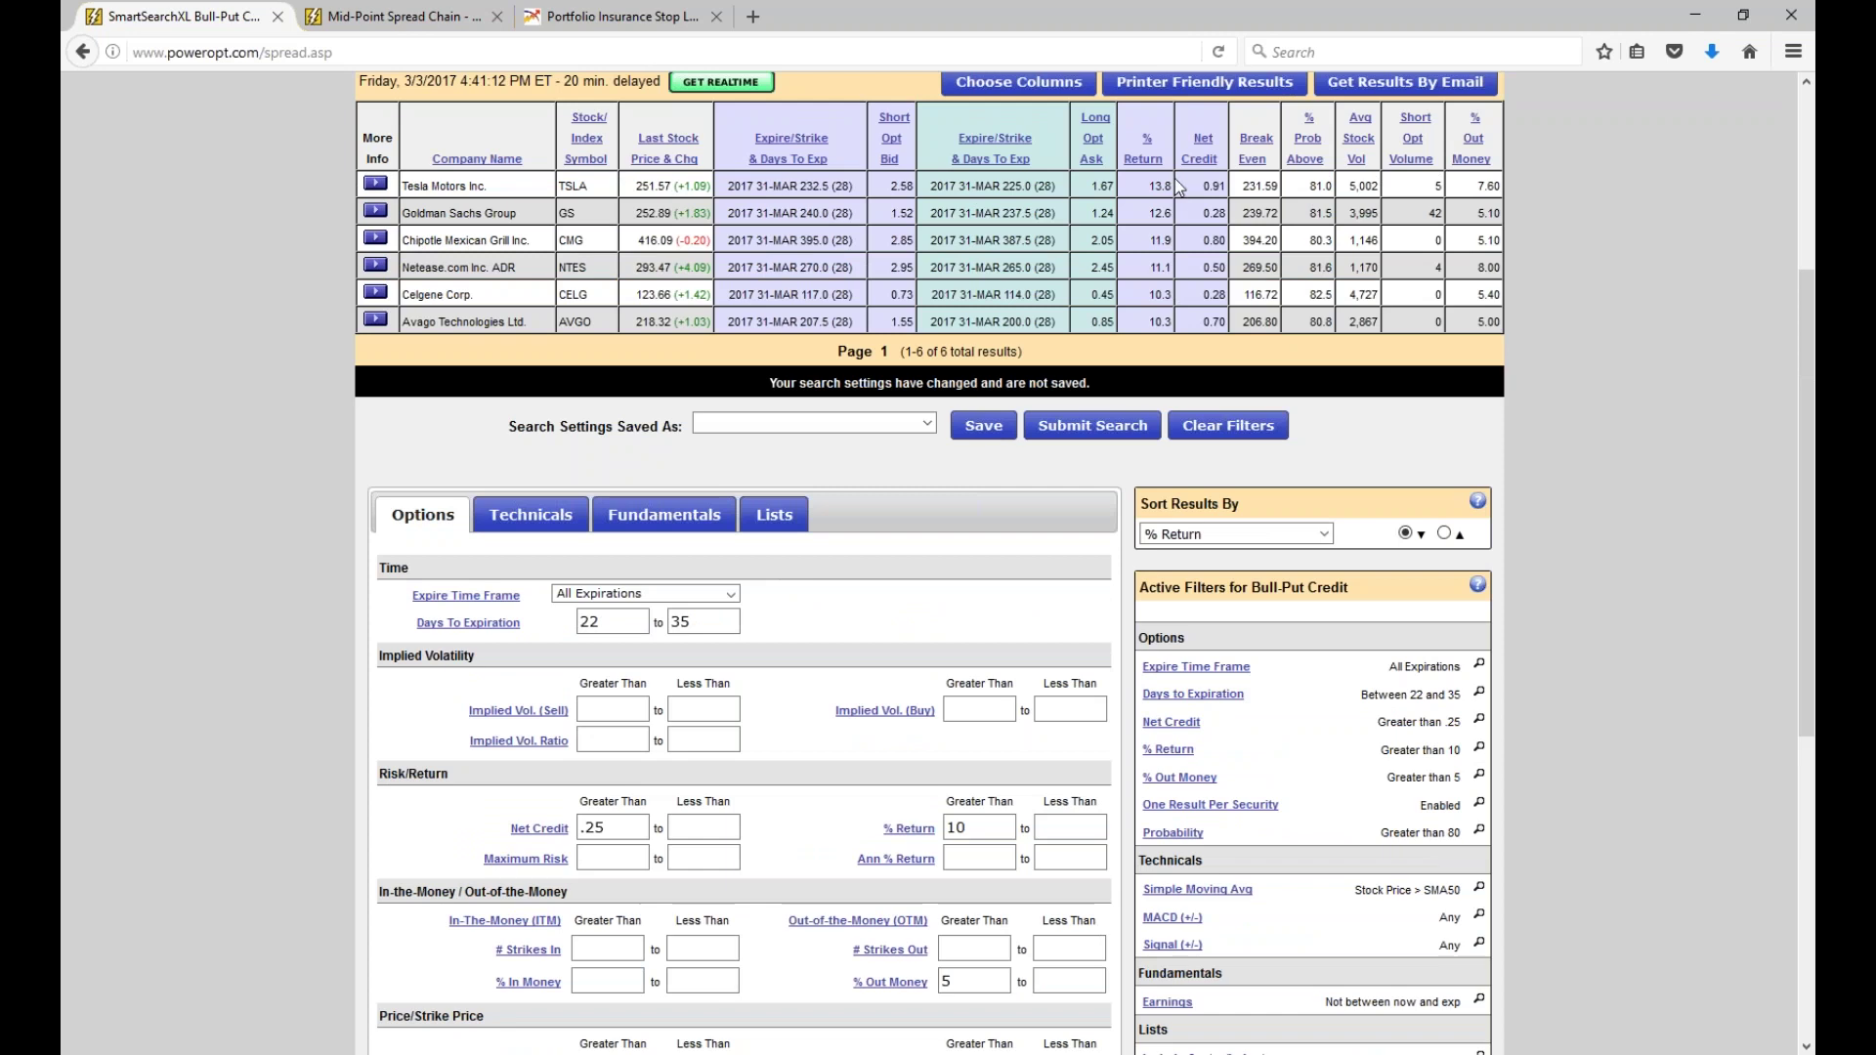
pyautogui.doubleClick(1319, 186)
# Set the days to expiration to 2 to 9 and rerun the search with the other filters kept.
pyautogui.click(704, 621)
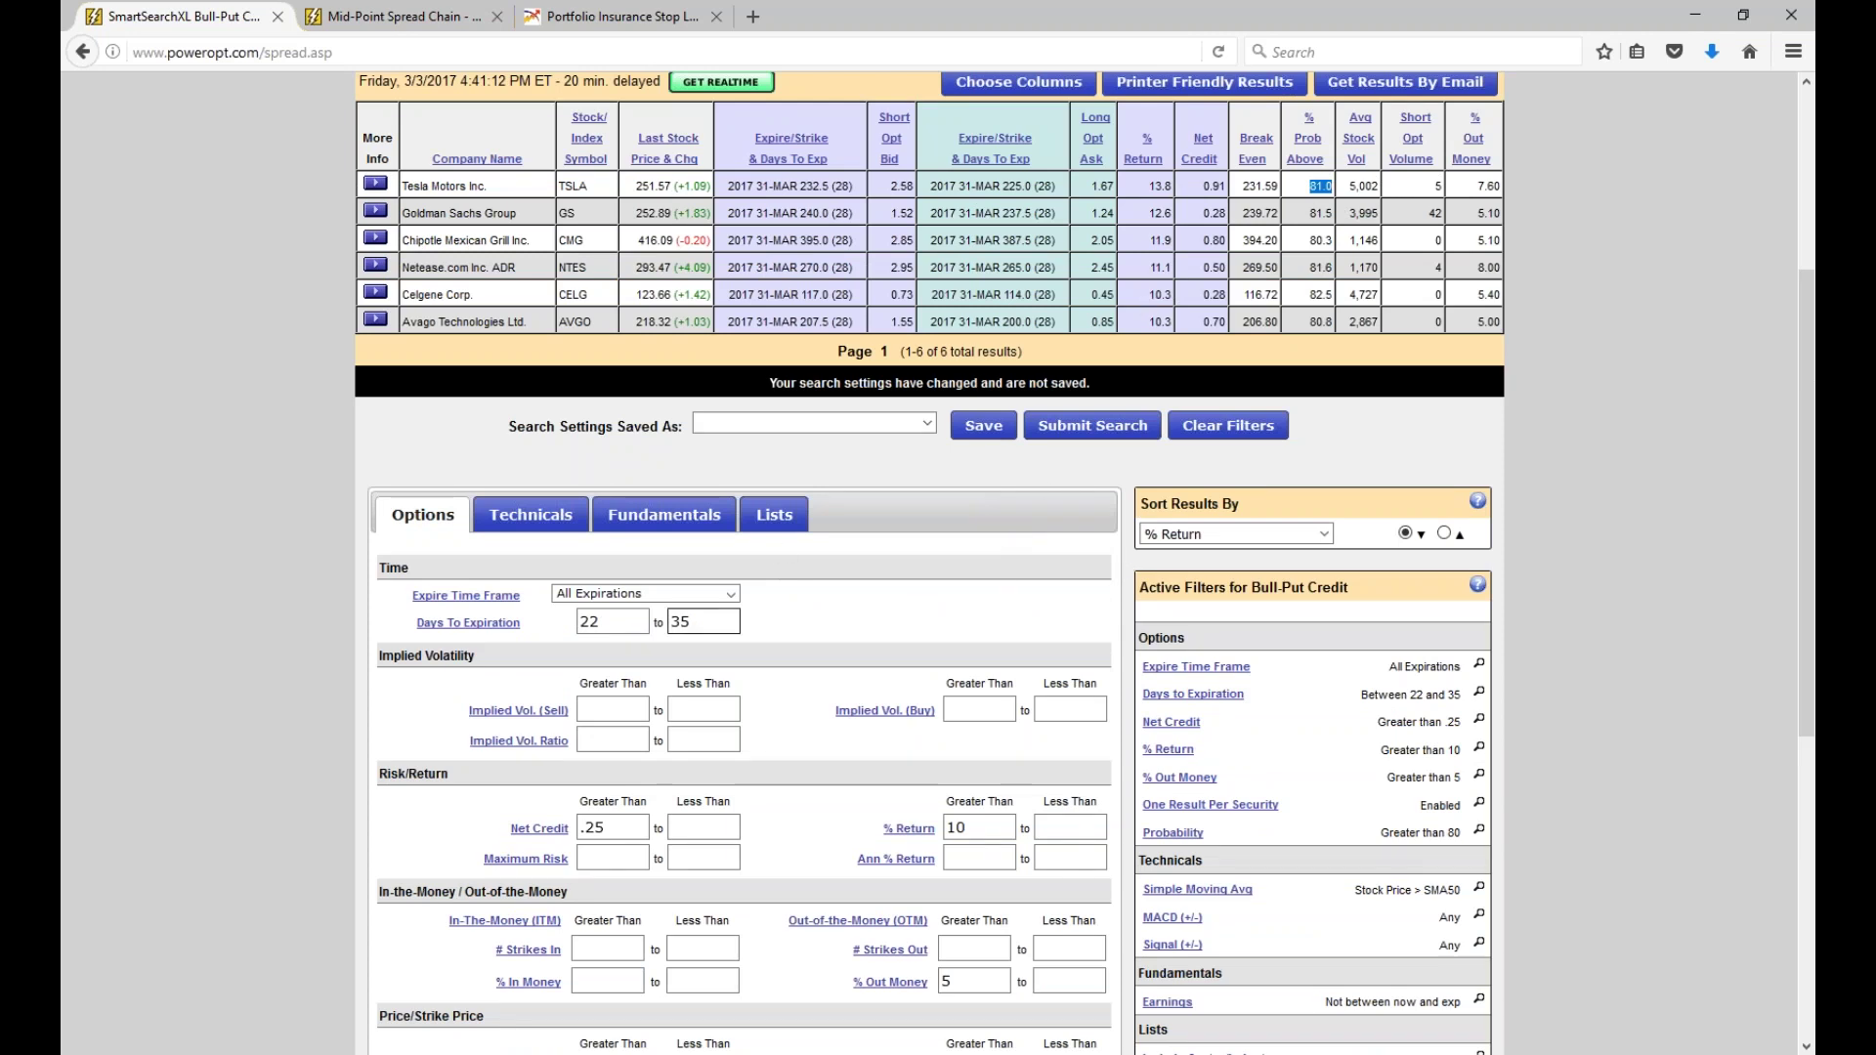
pyautogui.hotkey('shift', 'Tab')
pyautogui.press('BackSpace')
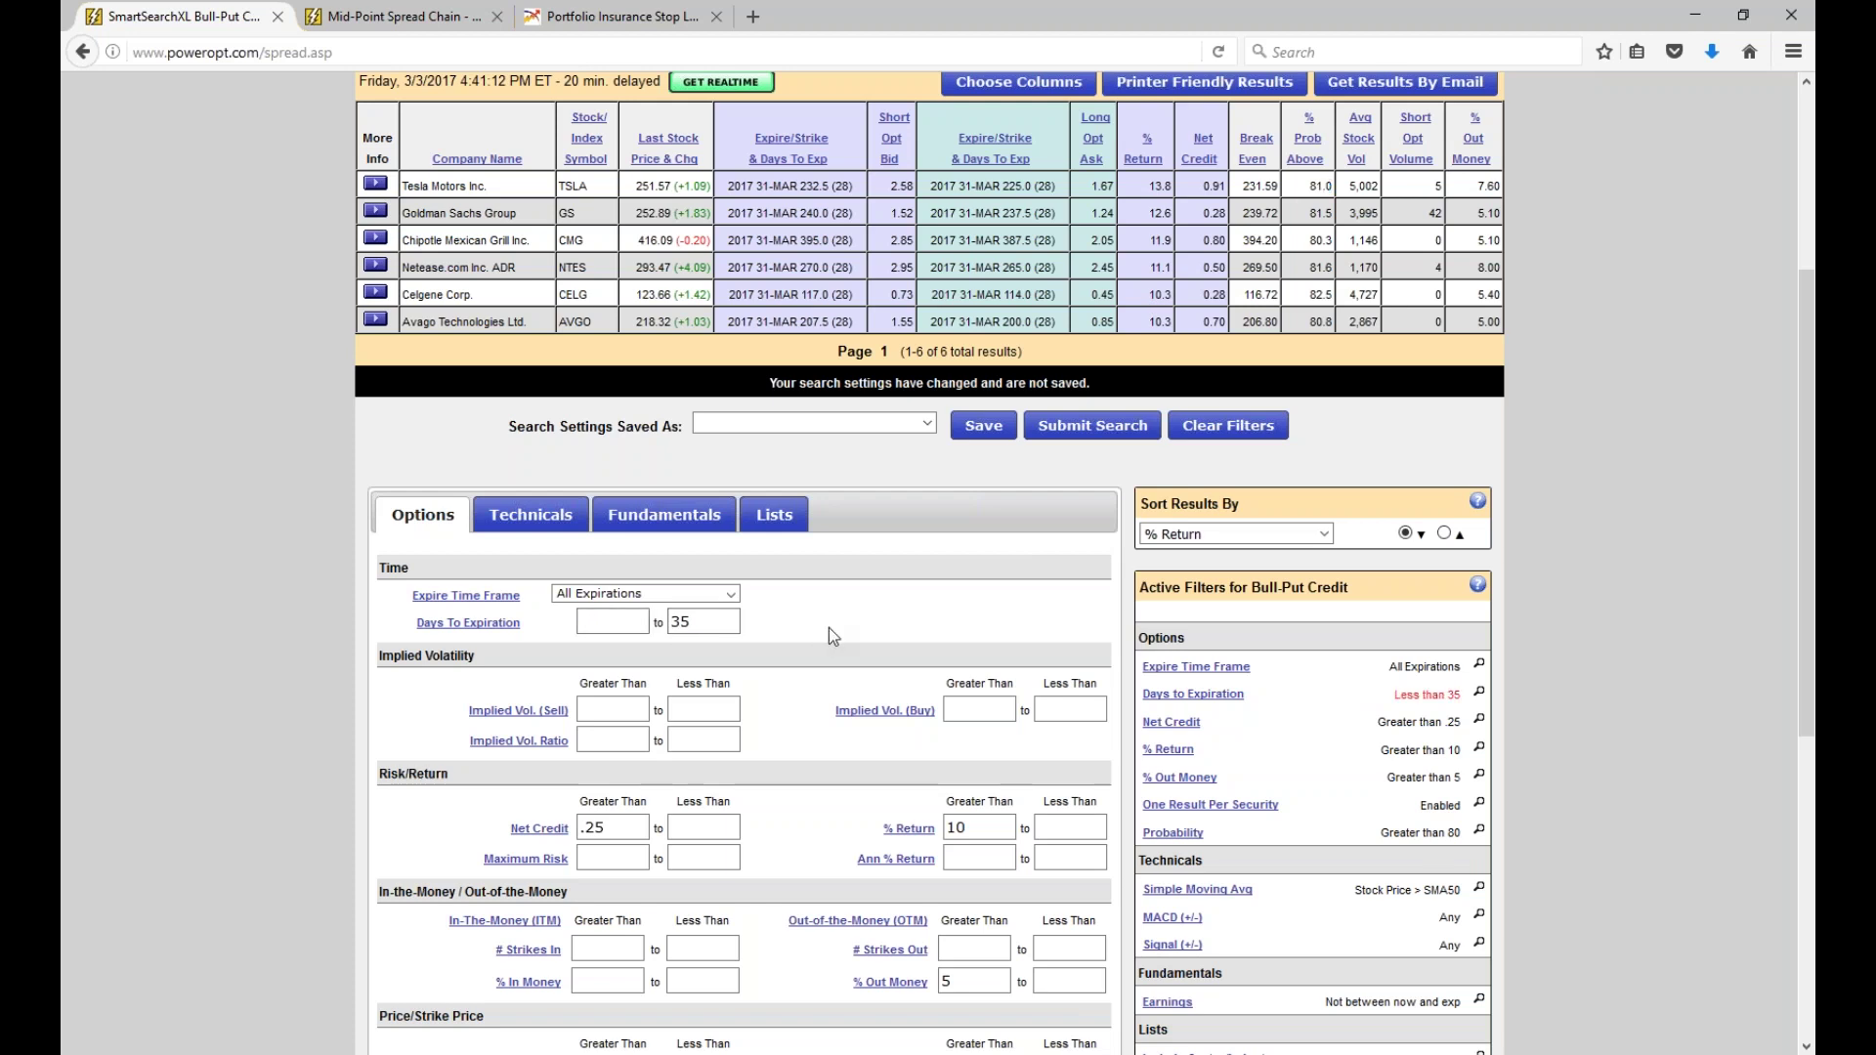
pyautogui.scroll(-2, 829, 627)
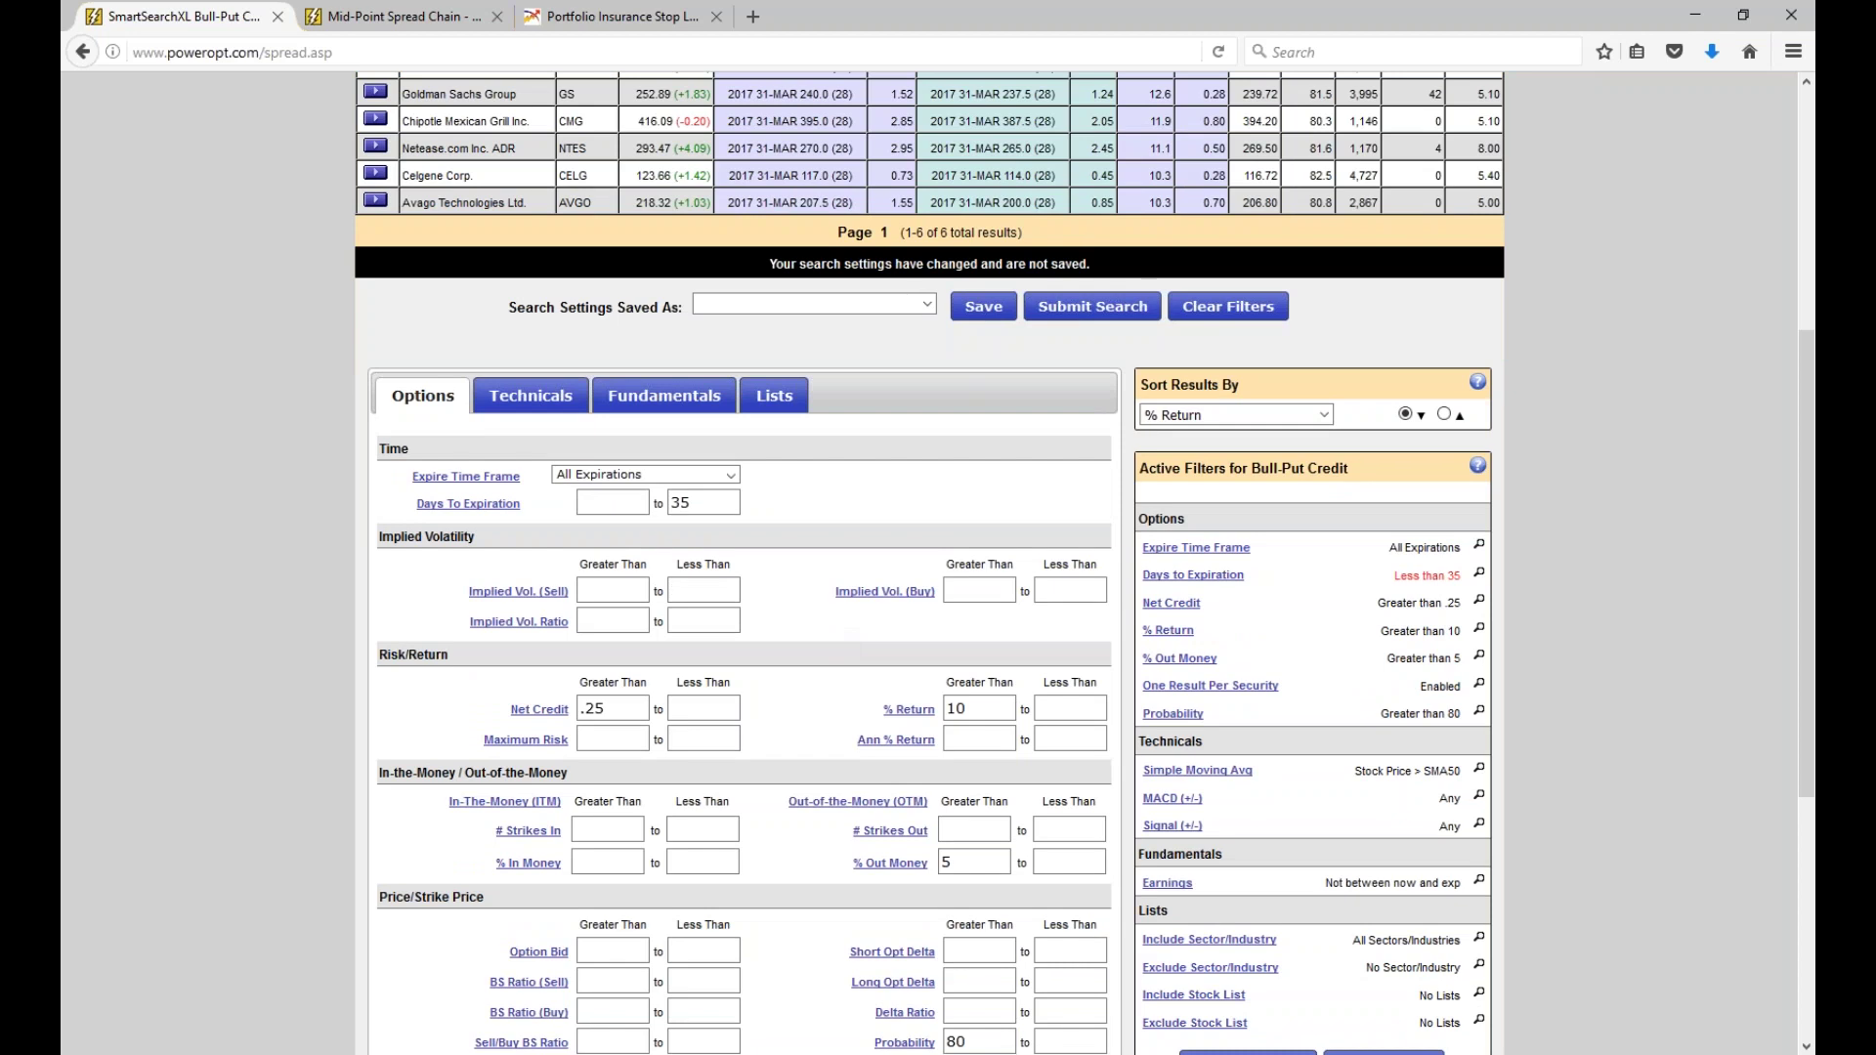
pyautogui.write('2')
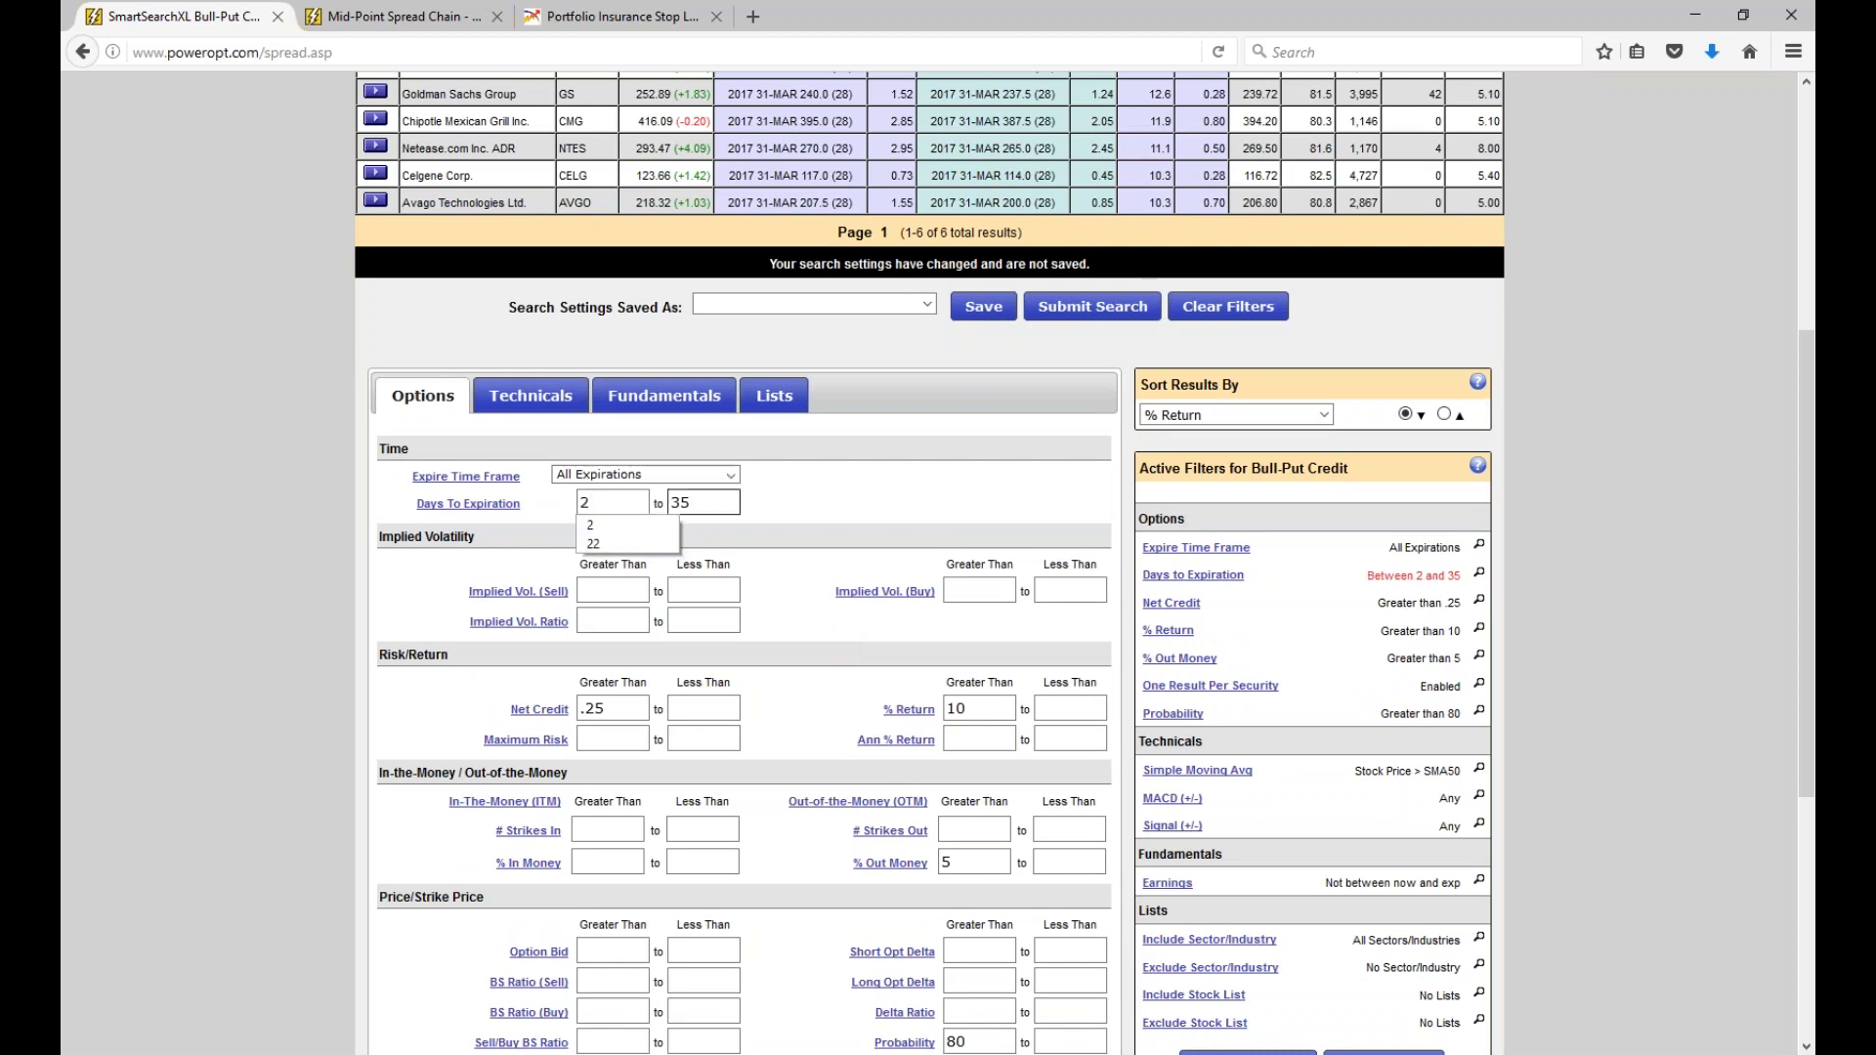
pyautogui.press('Tab')
pyautogui.press('BackSpace')
pyautogui.write('9')
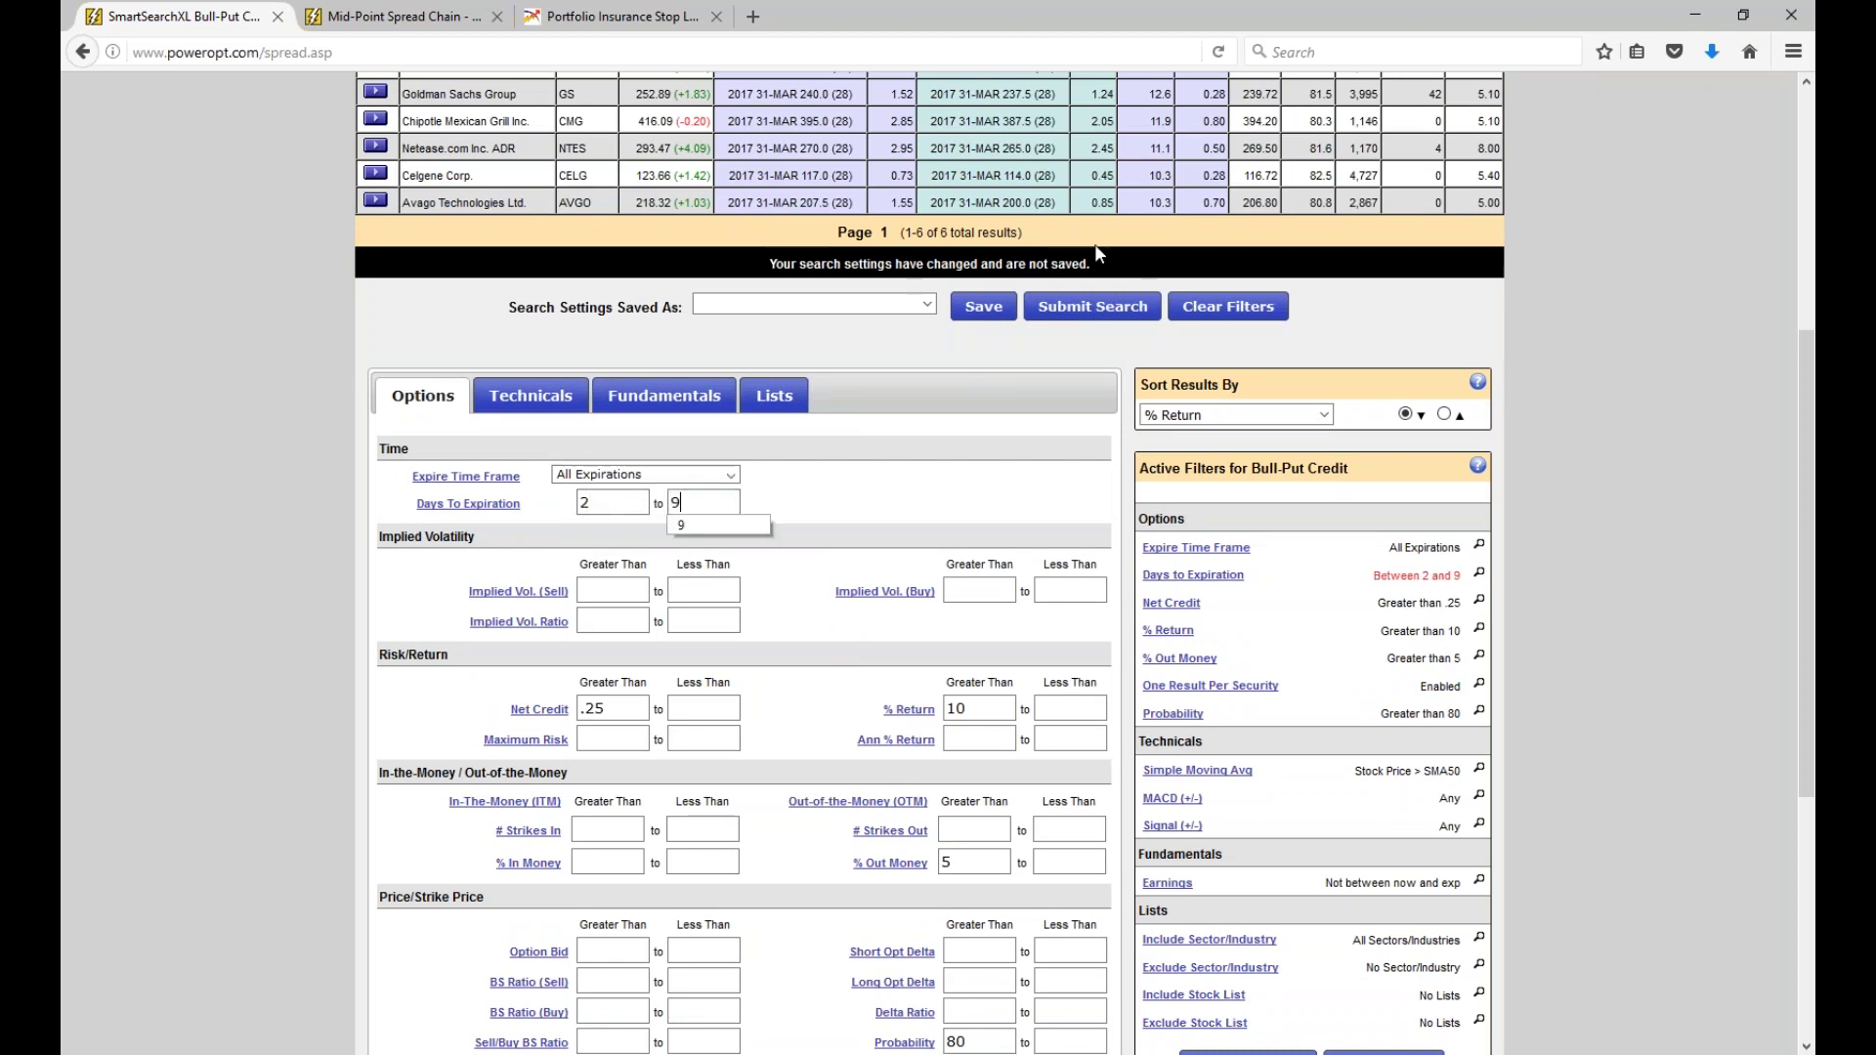
pyautogui.click(1092, 306)
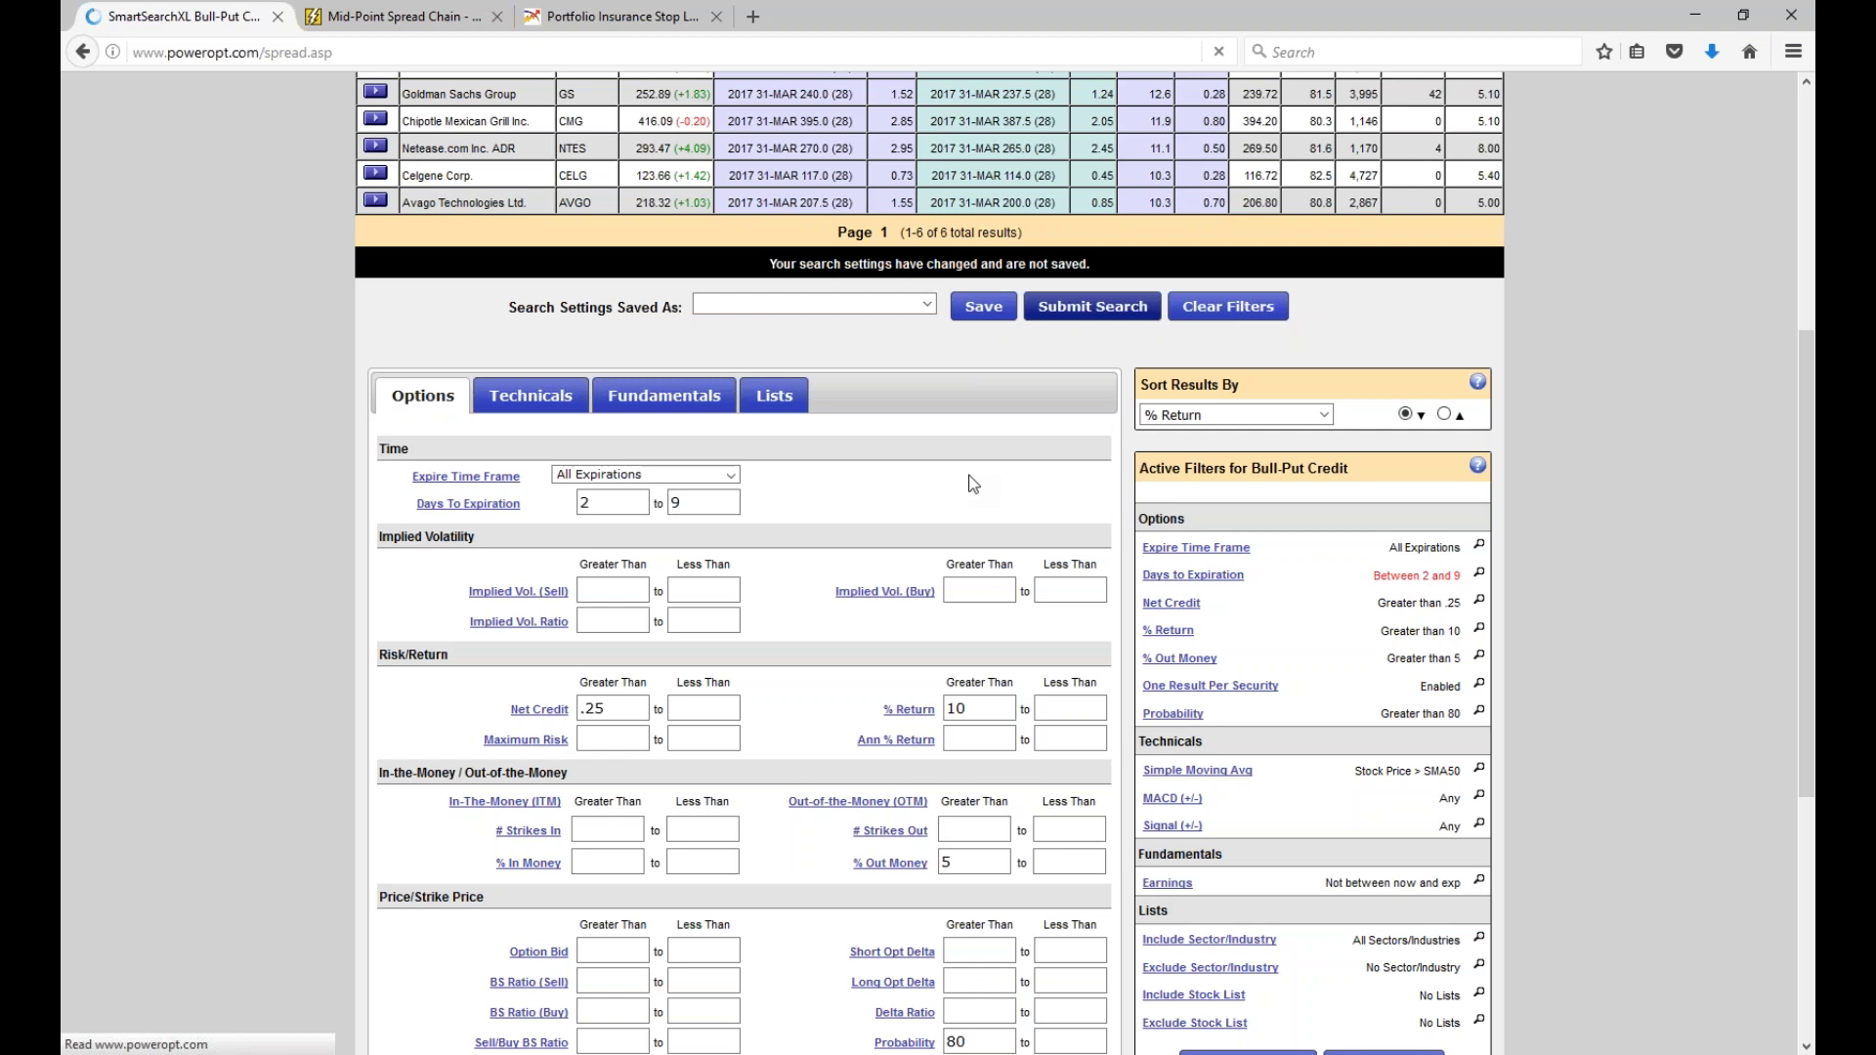
# Lower the minimum % out of the money to 1 and rerun the search.
pyautogui.scroll(-5, 938, 805)
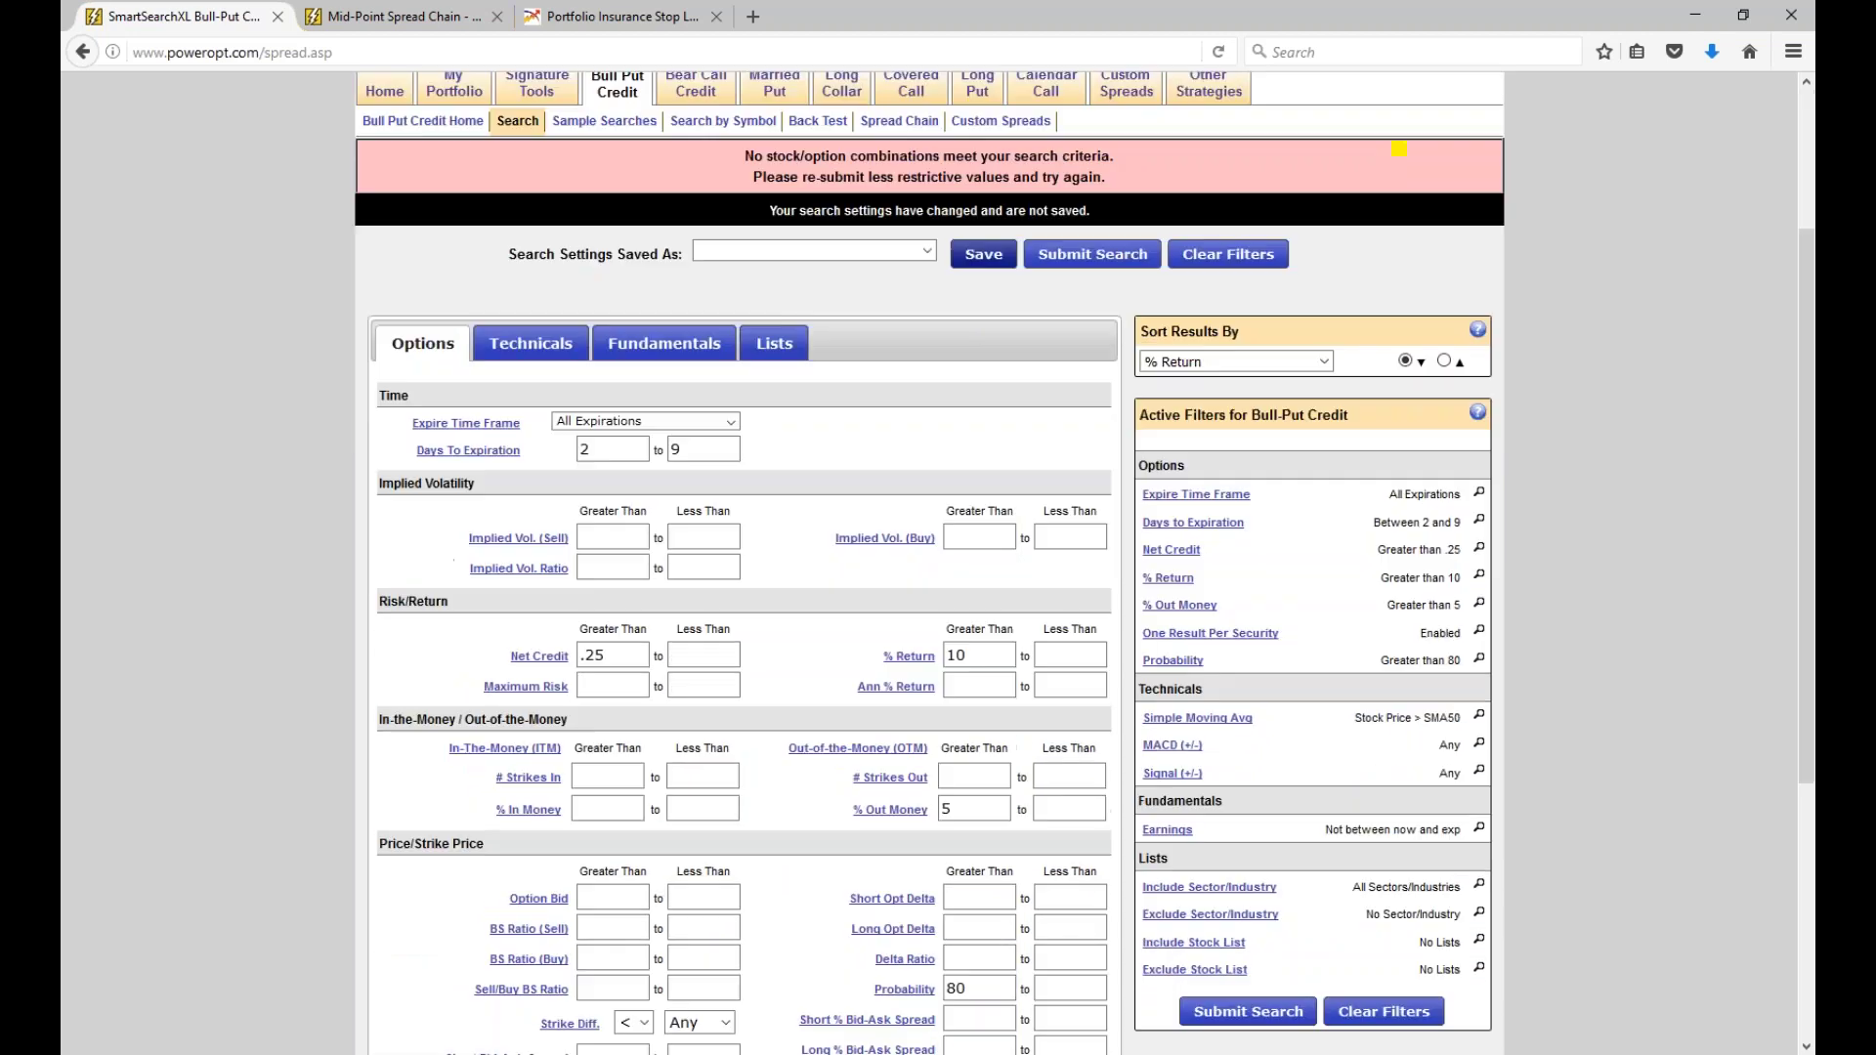
pyautogui.doubleClick(942, 803)
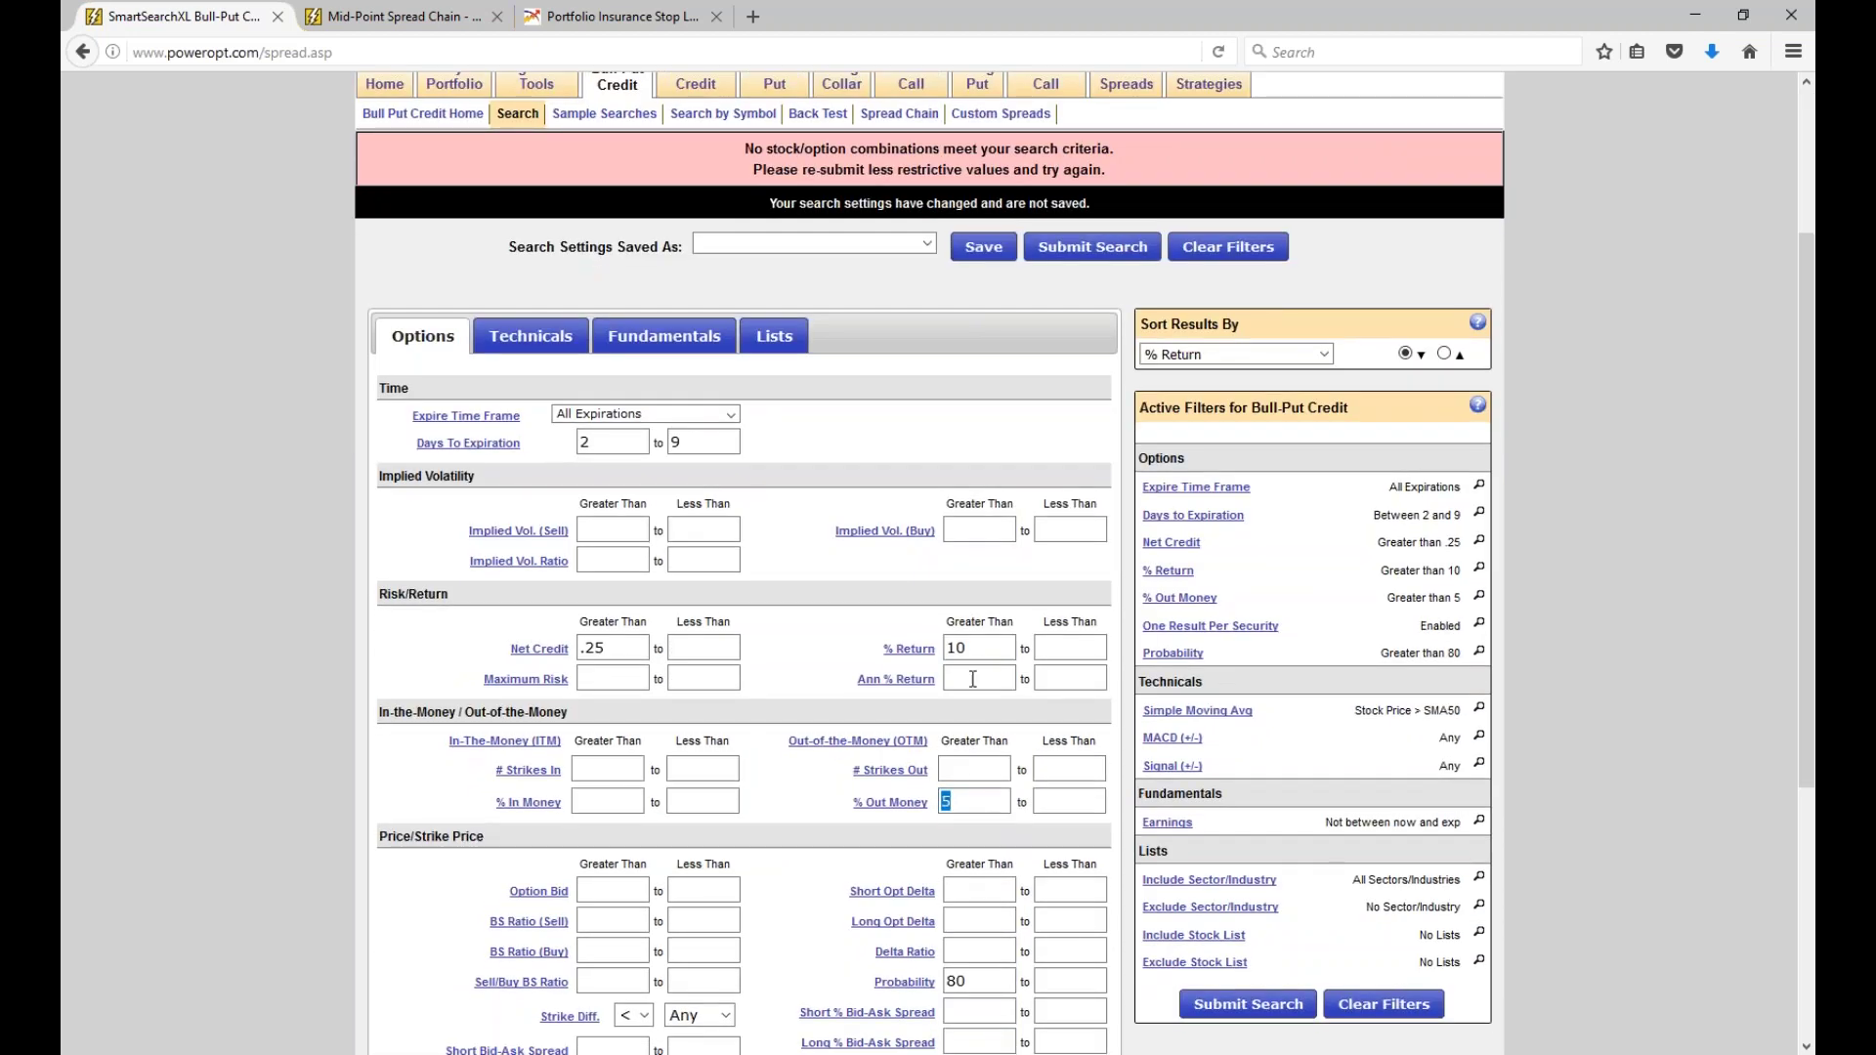
pyautogui.doubleClick(954, 648)
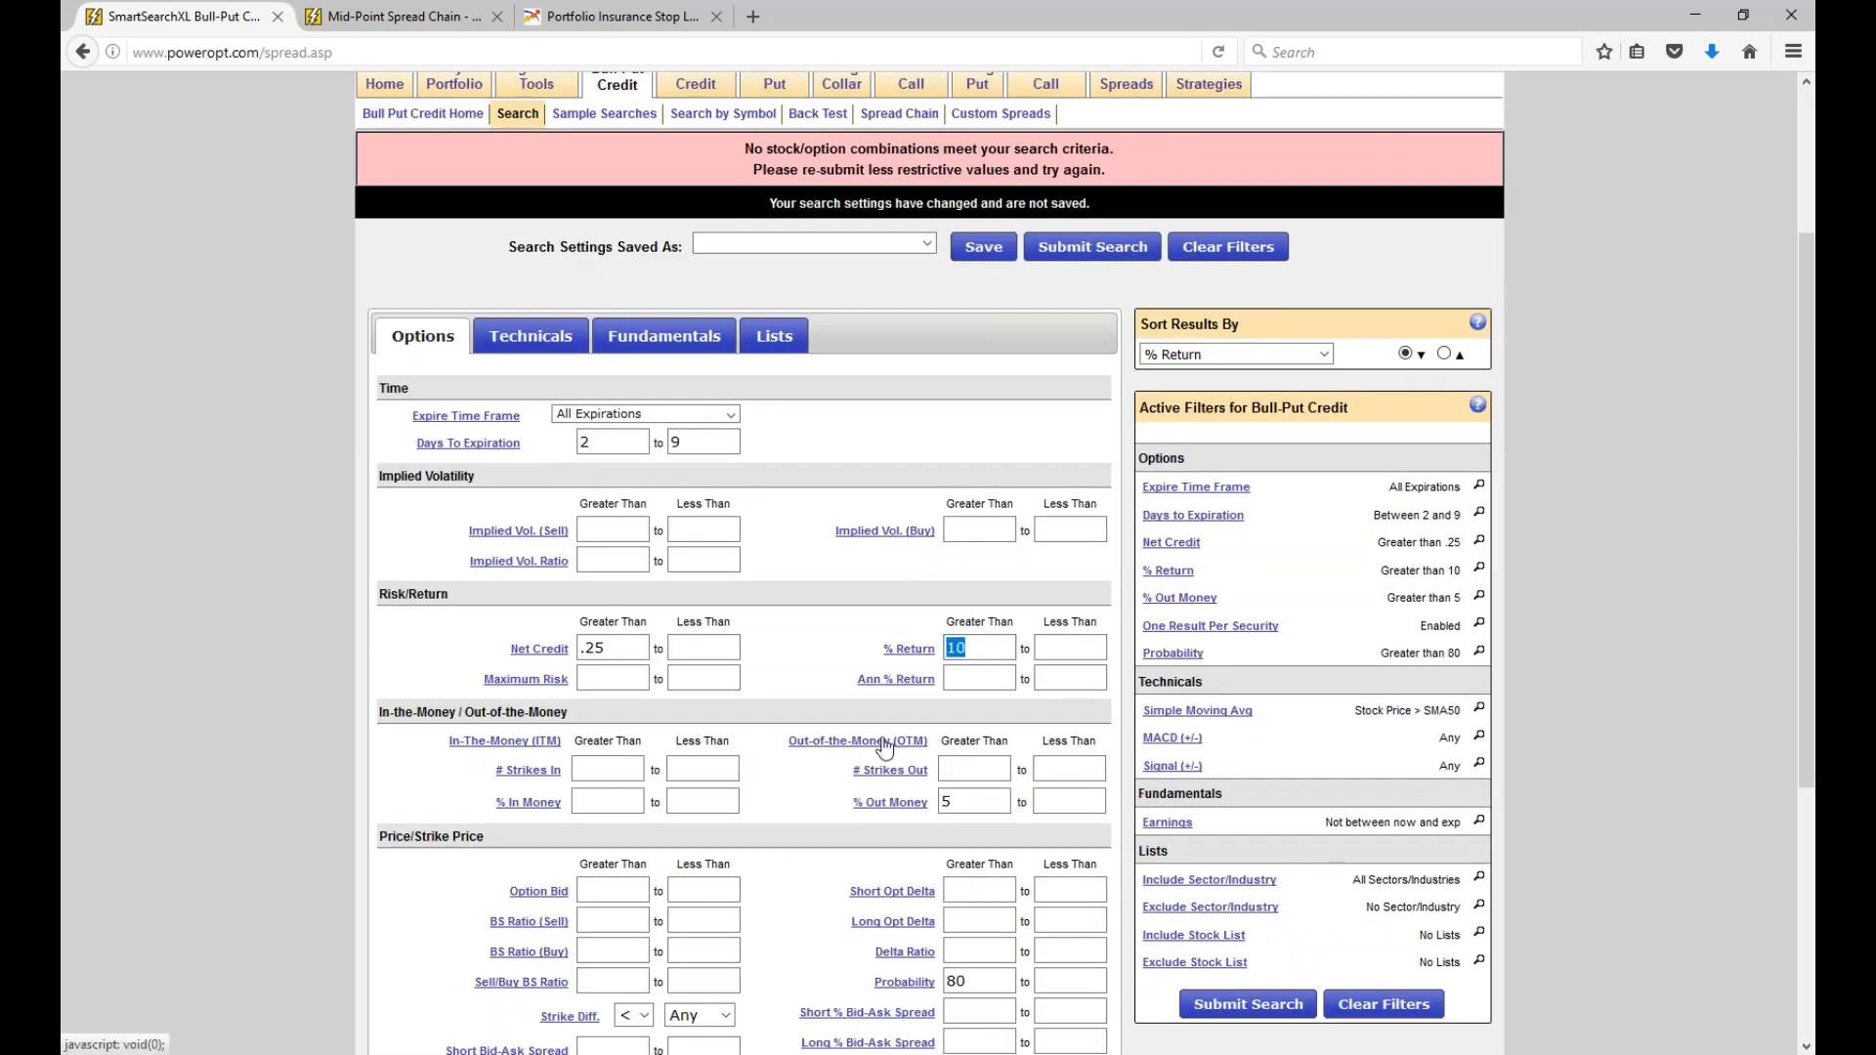
pyautogui.scroll(-3, 884, 748)
pyautogui.click(958, 683)
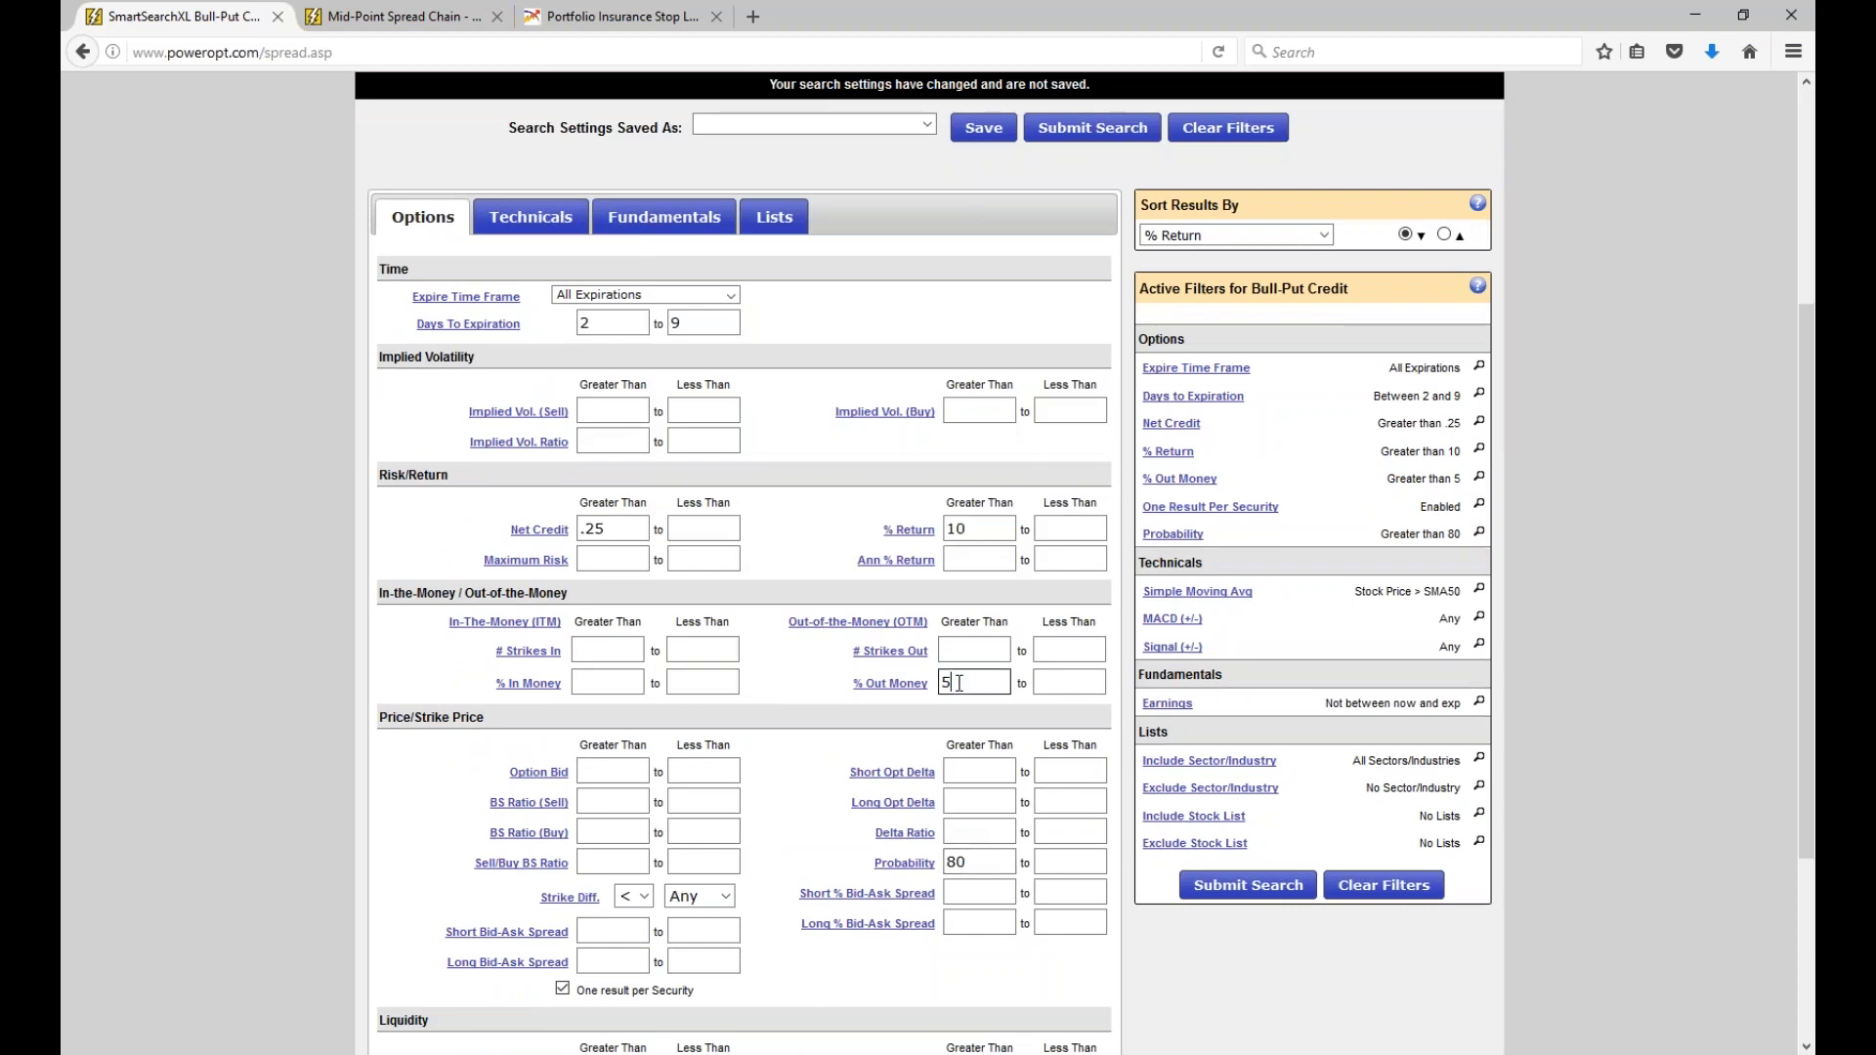
pyautogui.press('BackSpace')
pyautogui.write('1')
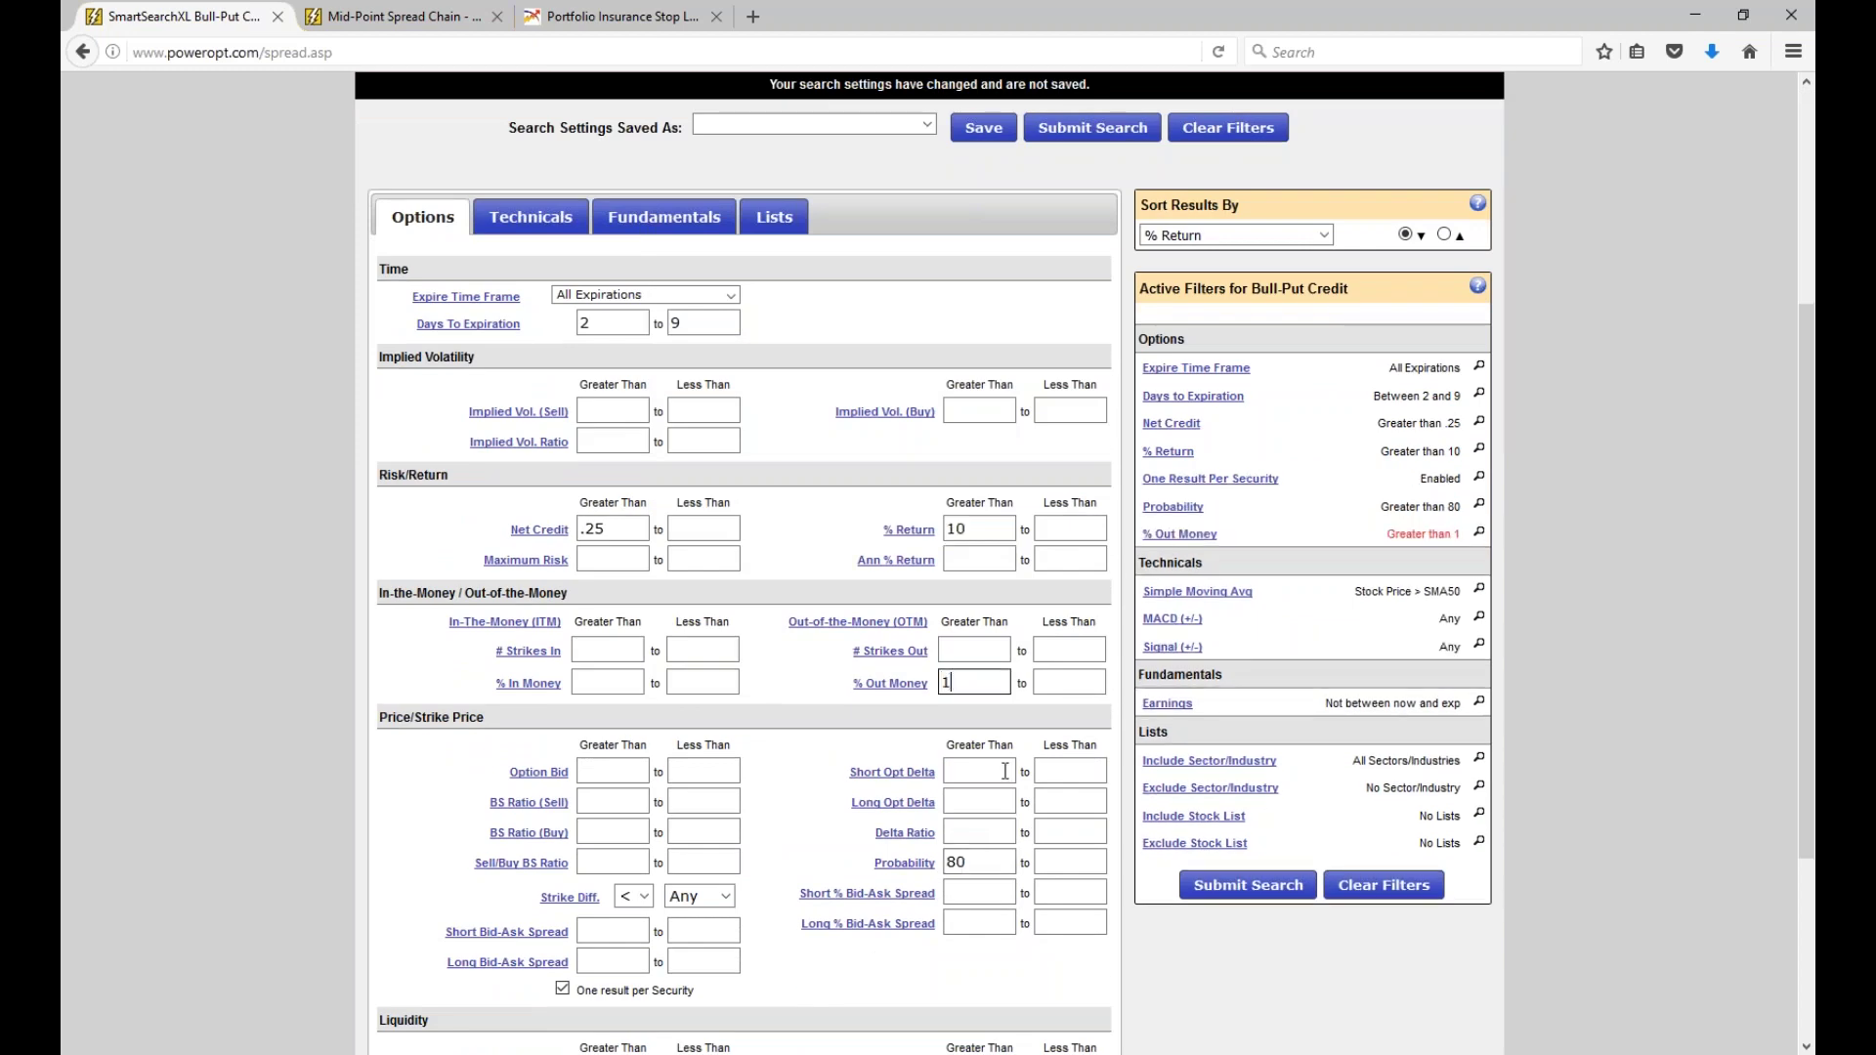
pyautogui.click(1086, 131)
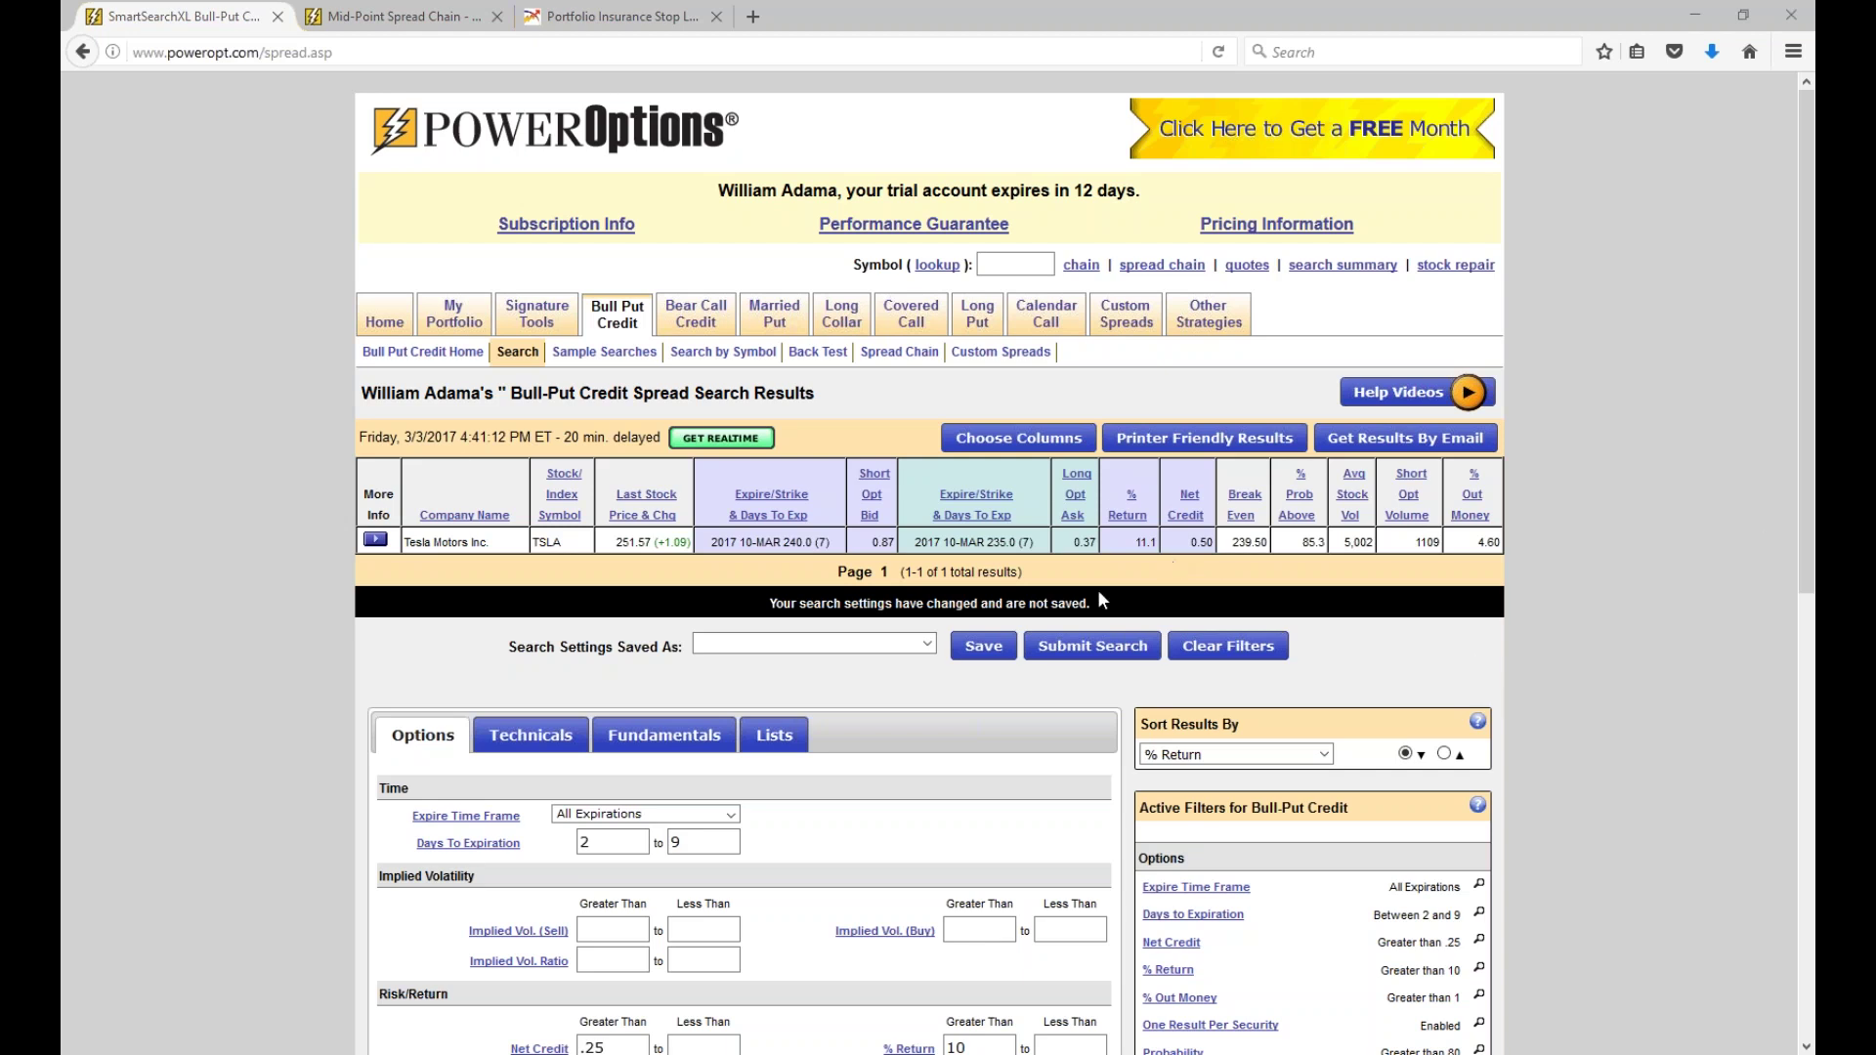
# Review the % out of the money, % return and net credit filters, and return to the Tesla spread in the results.
pyautogui.scroll(-1, 901, 713)
pyautogui.scroll(-4, 901, 714)
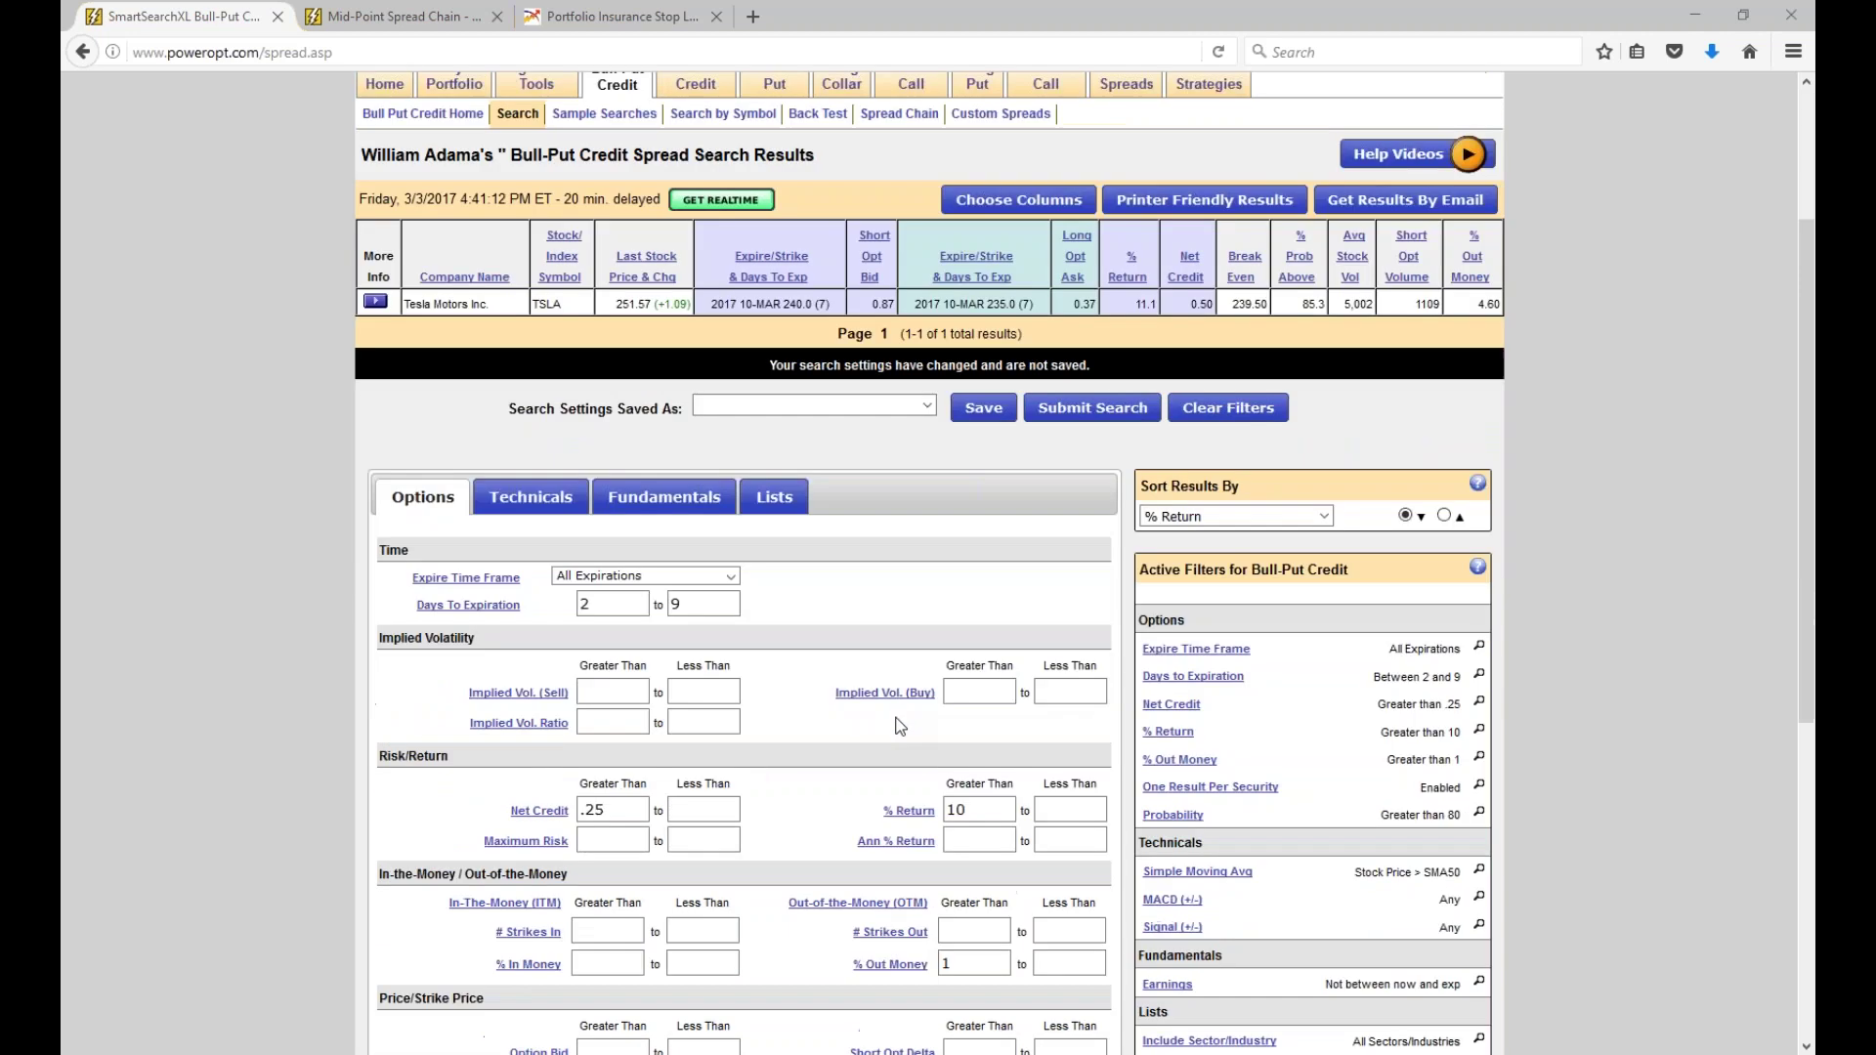
pyautogui.moveTo(857, 664)
pyautogui.click(974, 725)
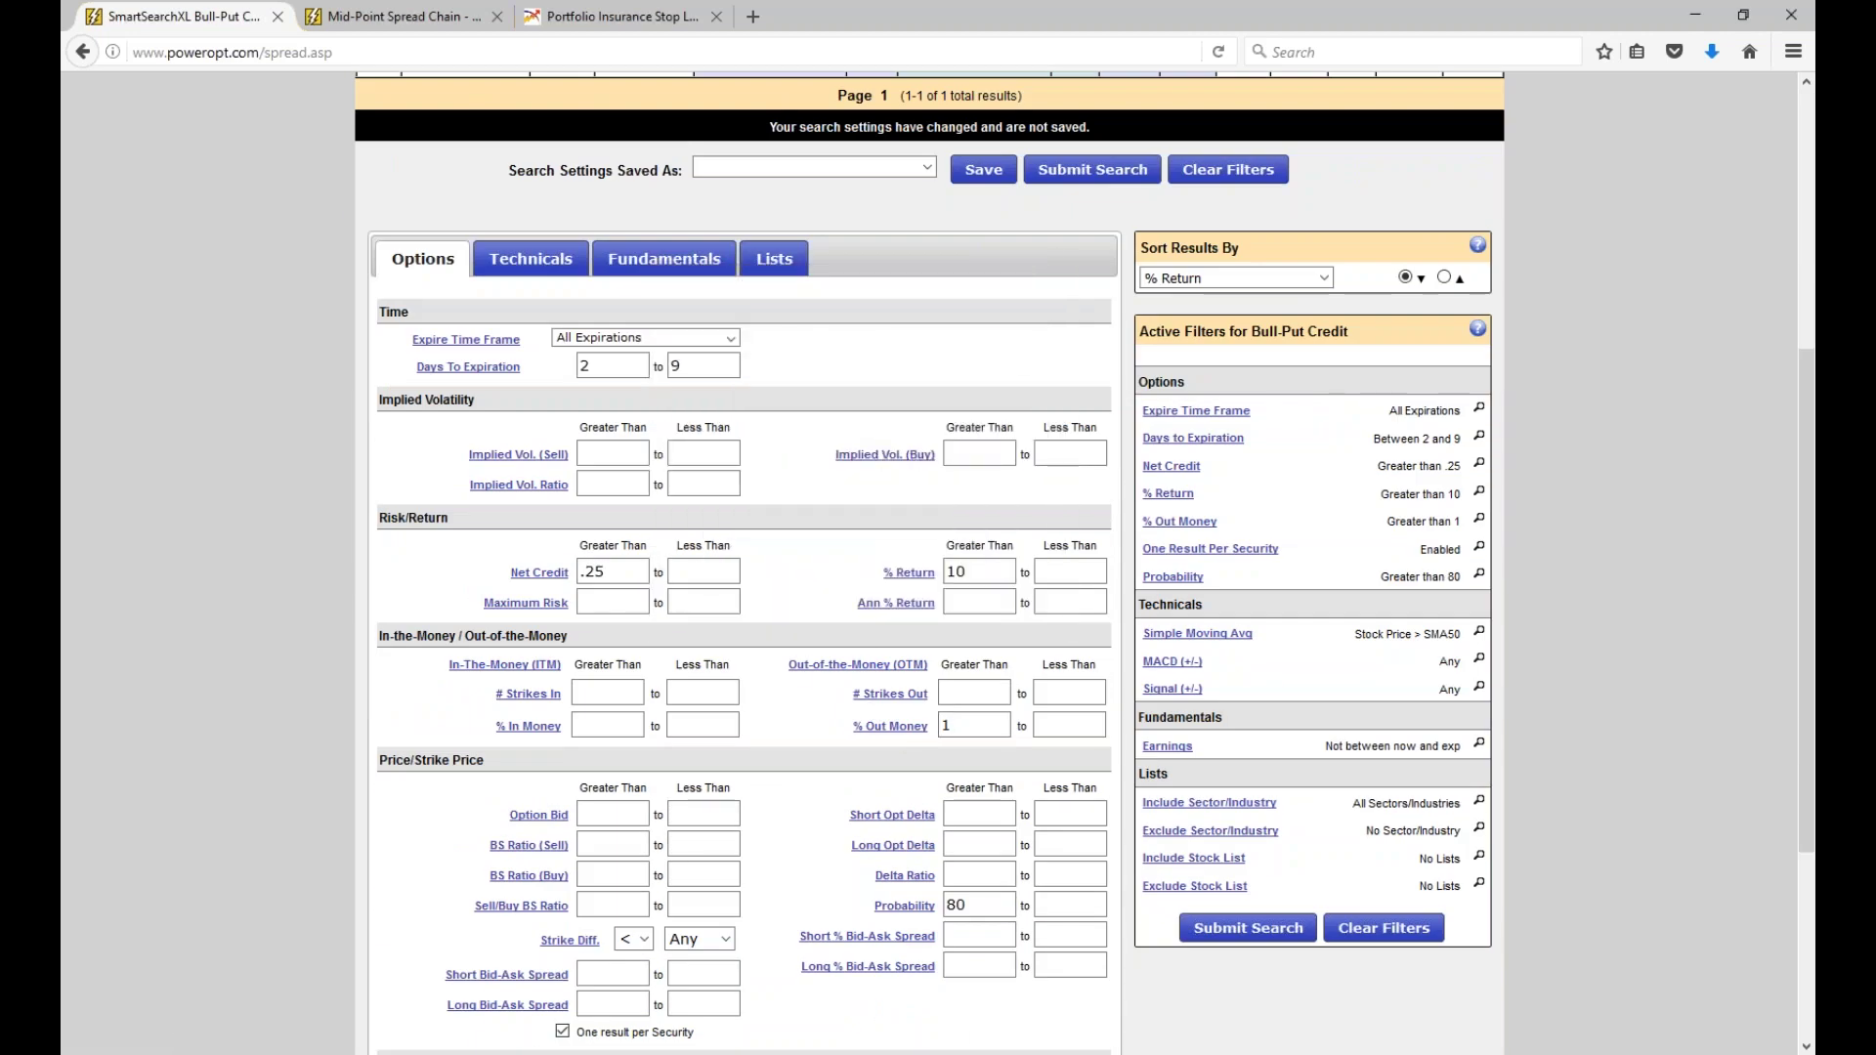
pyautogui.click(970, 726)
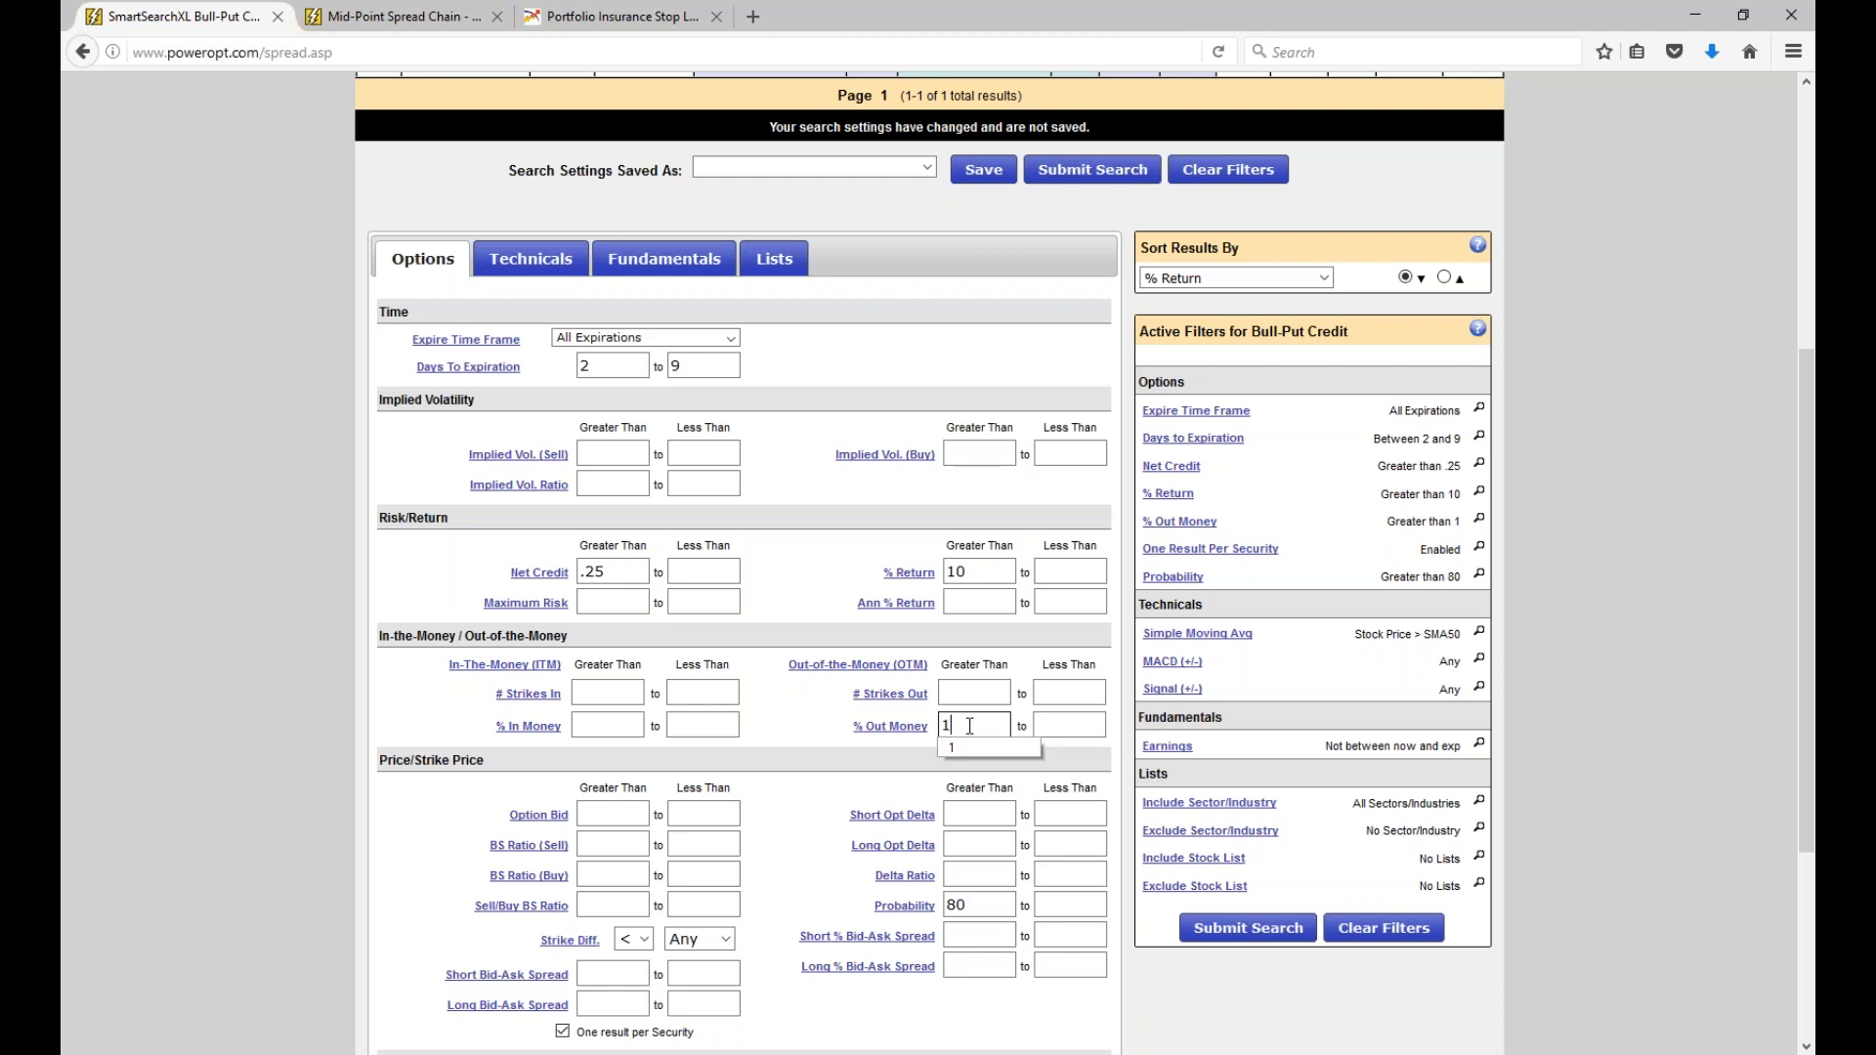
pyautogui.click(977, 573)
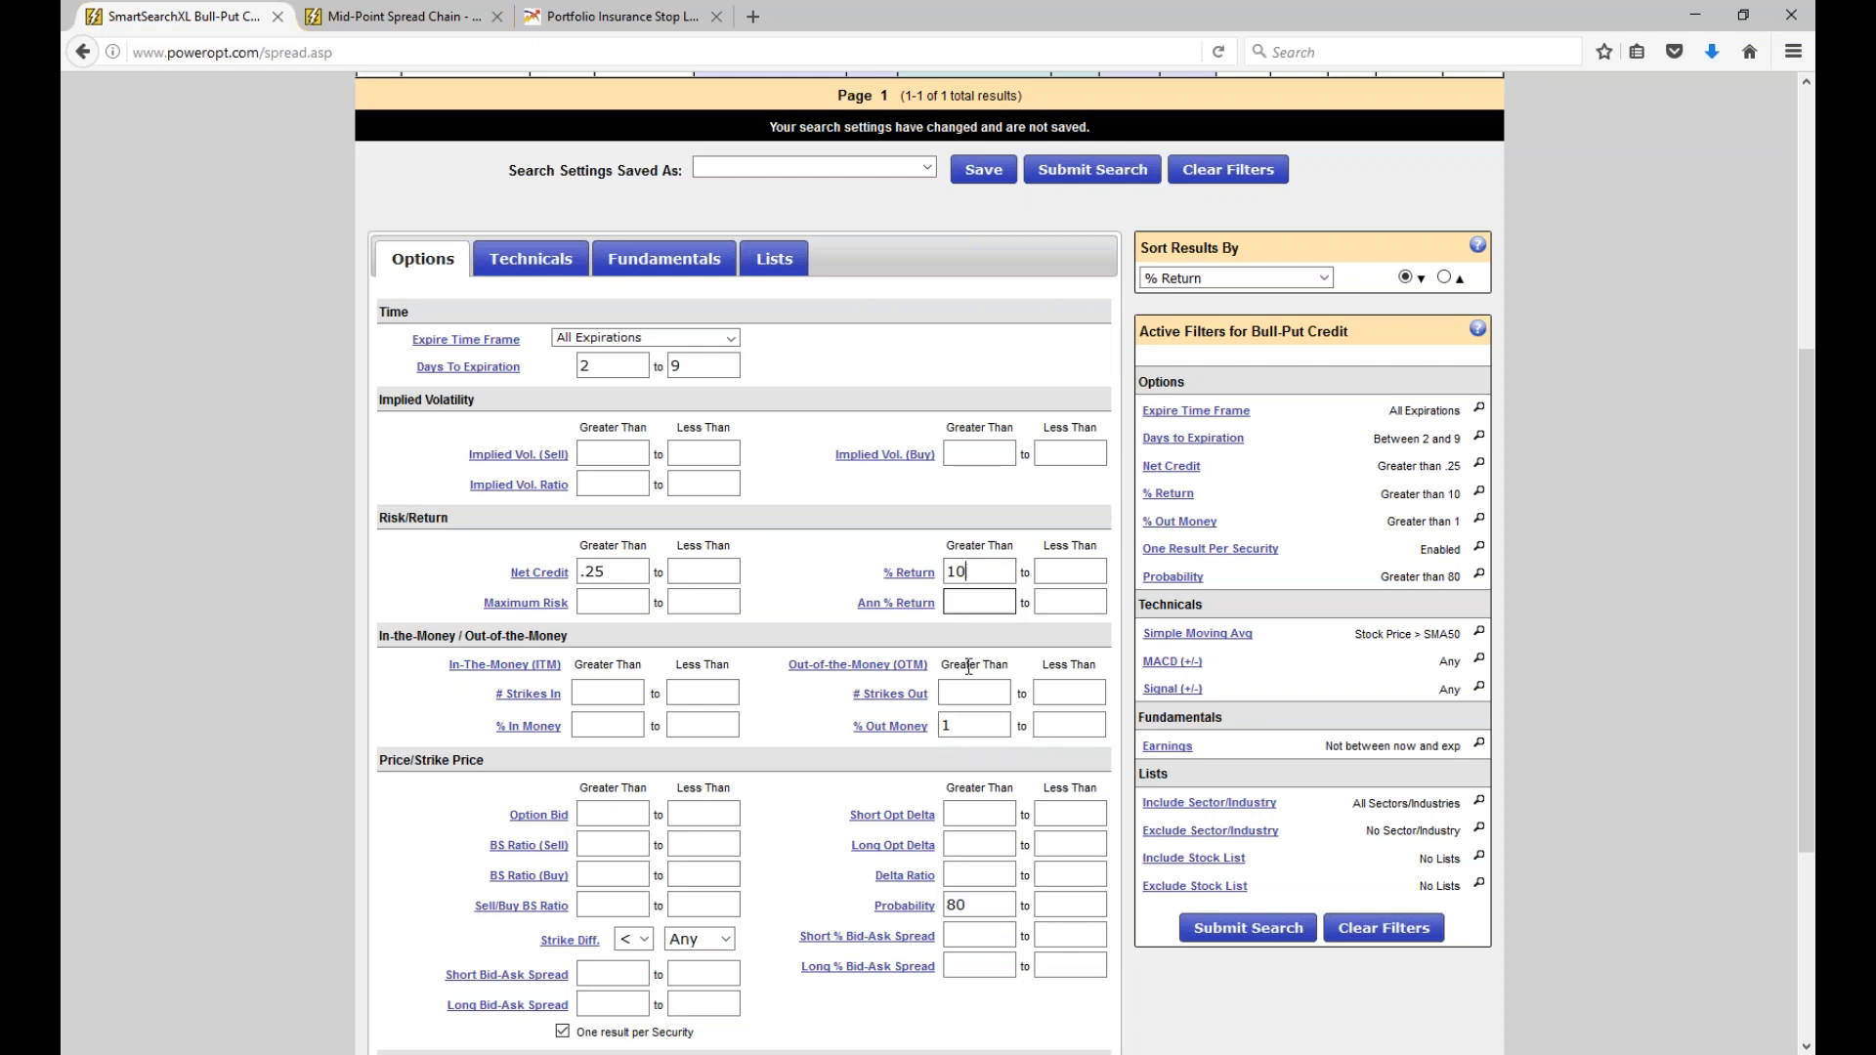
pyautogui.click(616, 573)
pyautogui.click(983, 573)
pyautogui.click(967, 725)
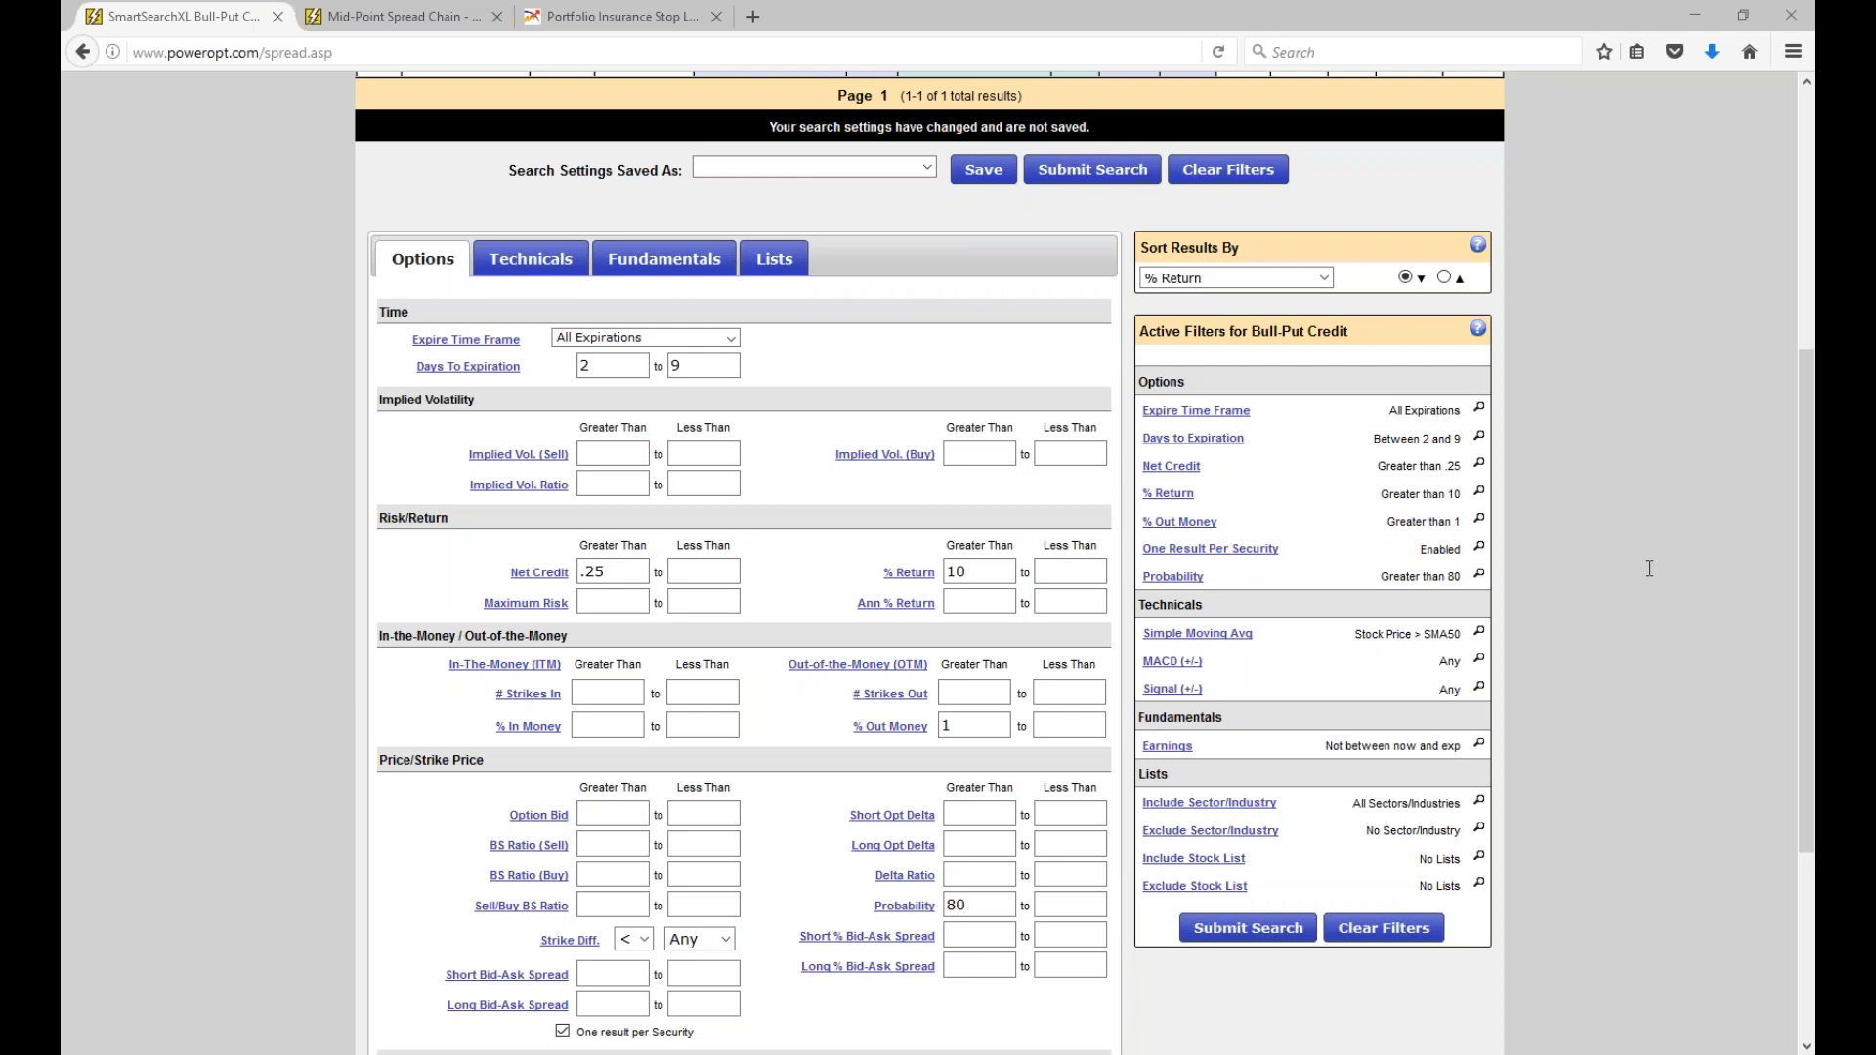
pyautogui.scroll(6, 860, 681)
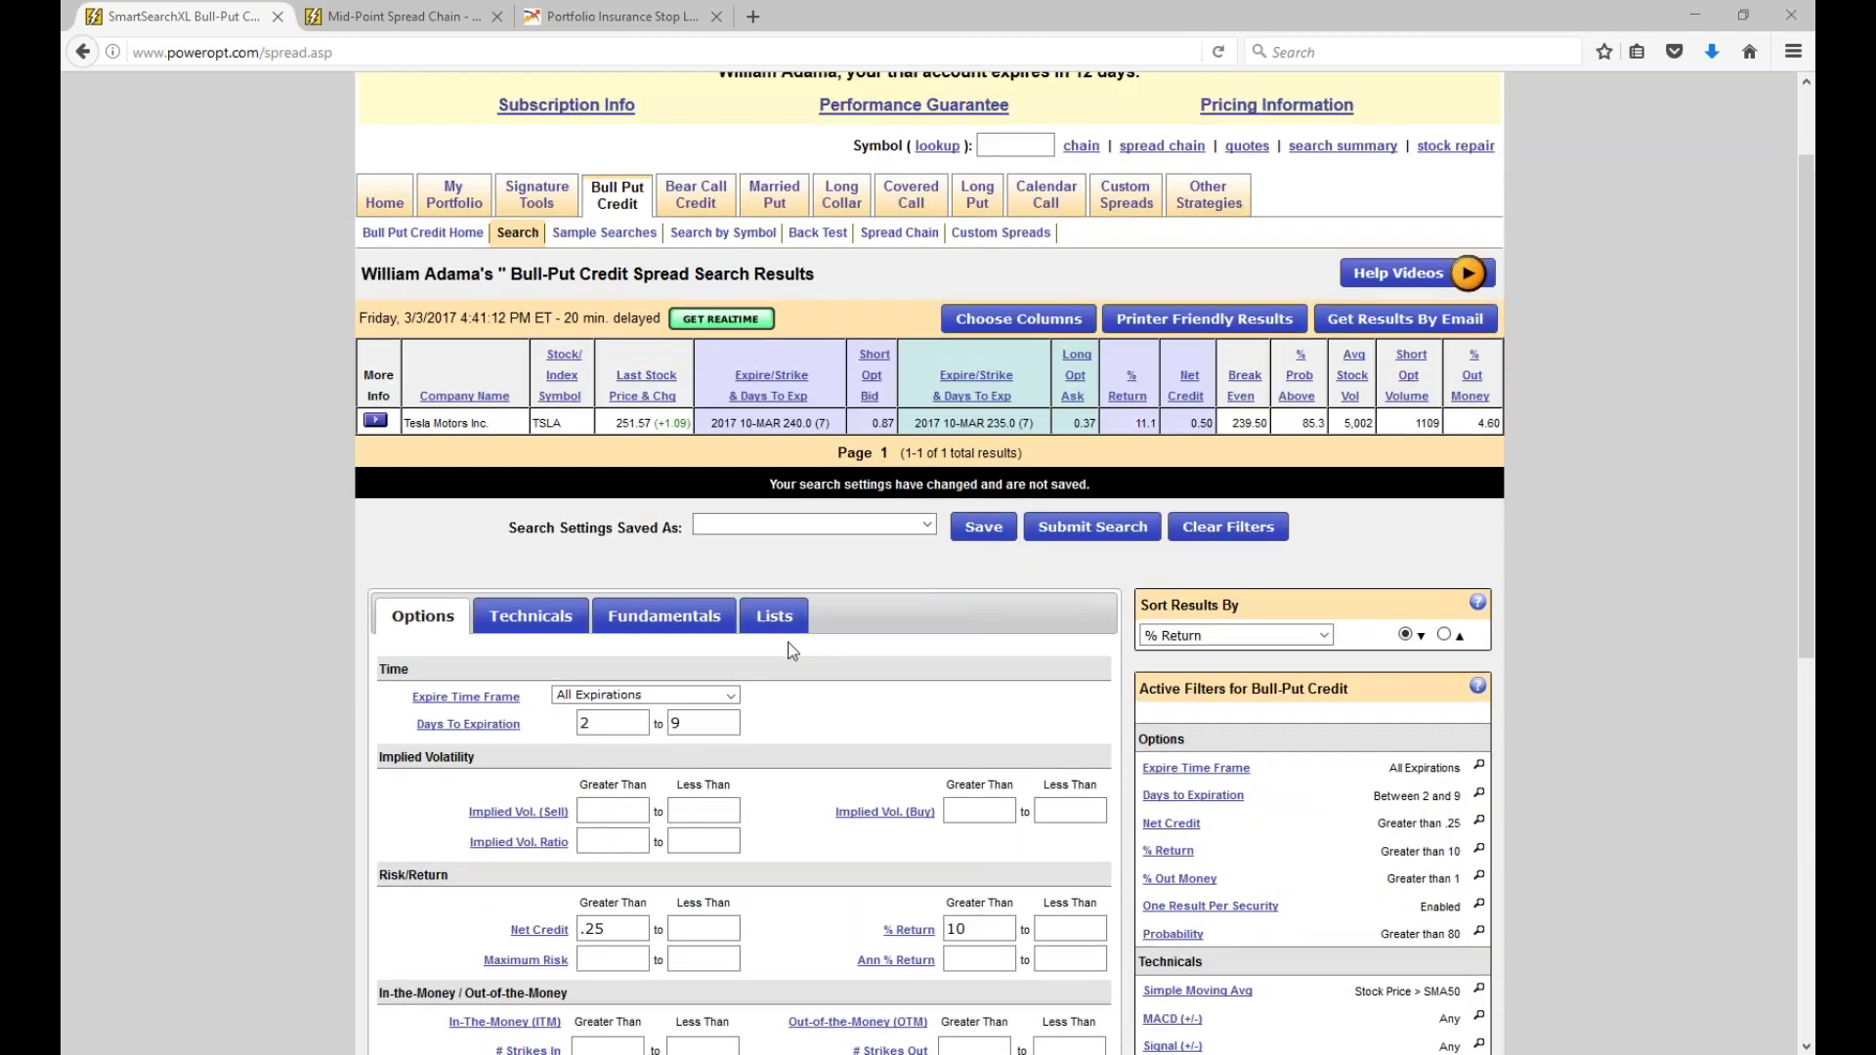
pyautogui.scroll(1, 686, 696)
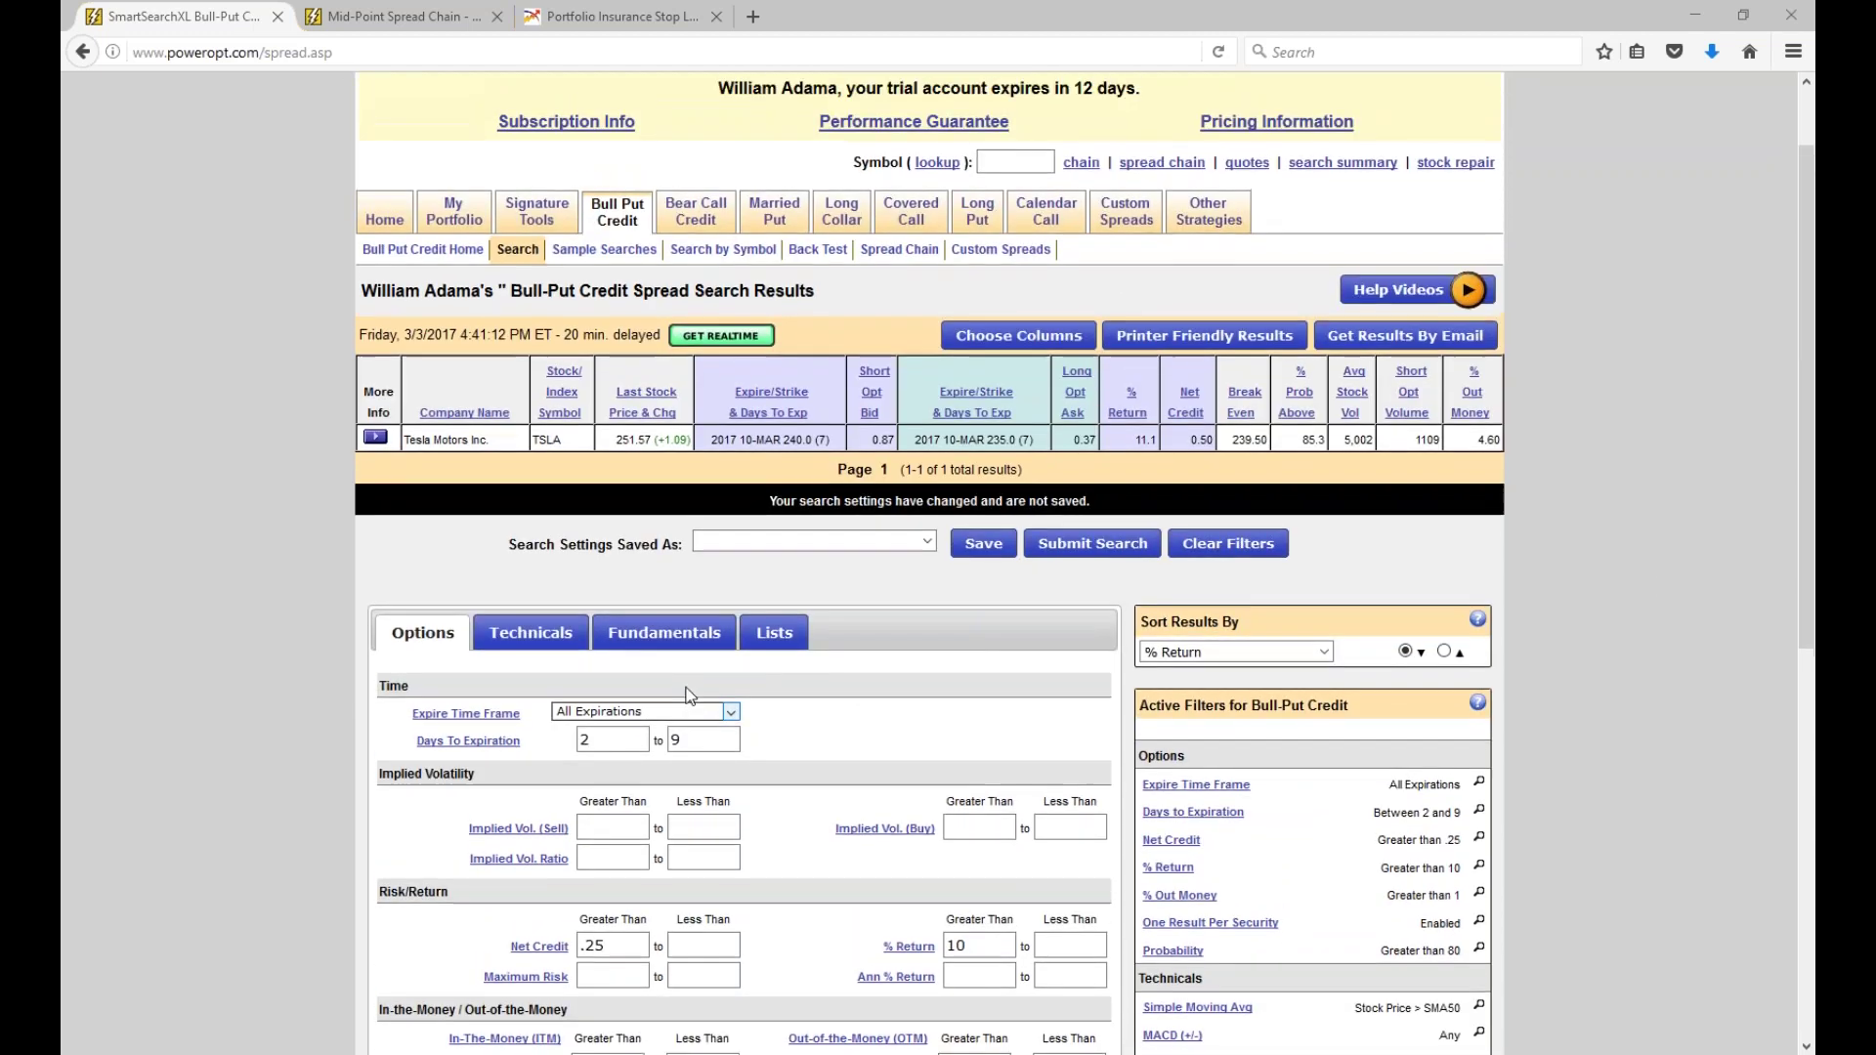
pyautogui.scroll(2, 686, 696)
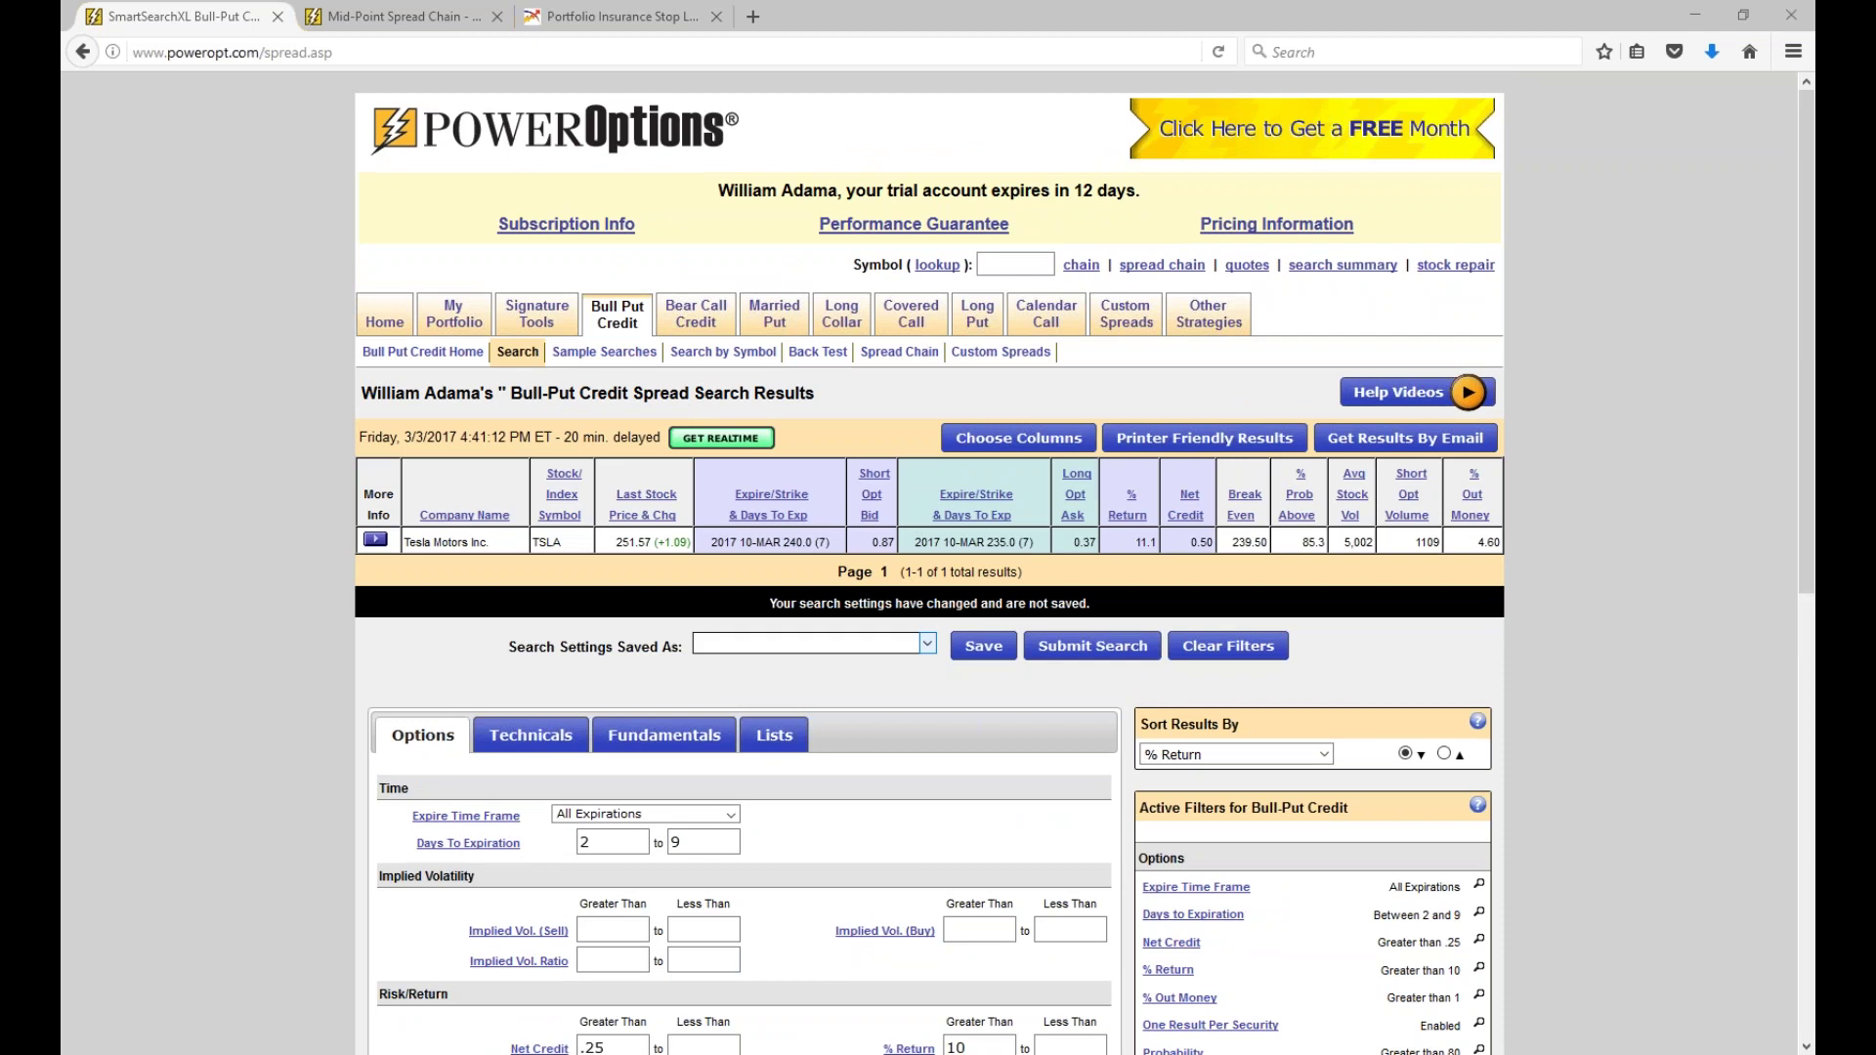
# Open the covered call search and check which saved search settings are available.
pyautogui.click(904, 324)
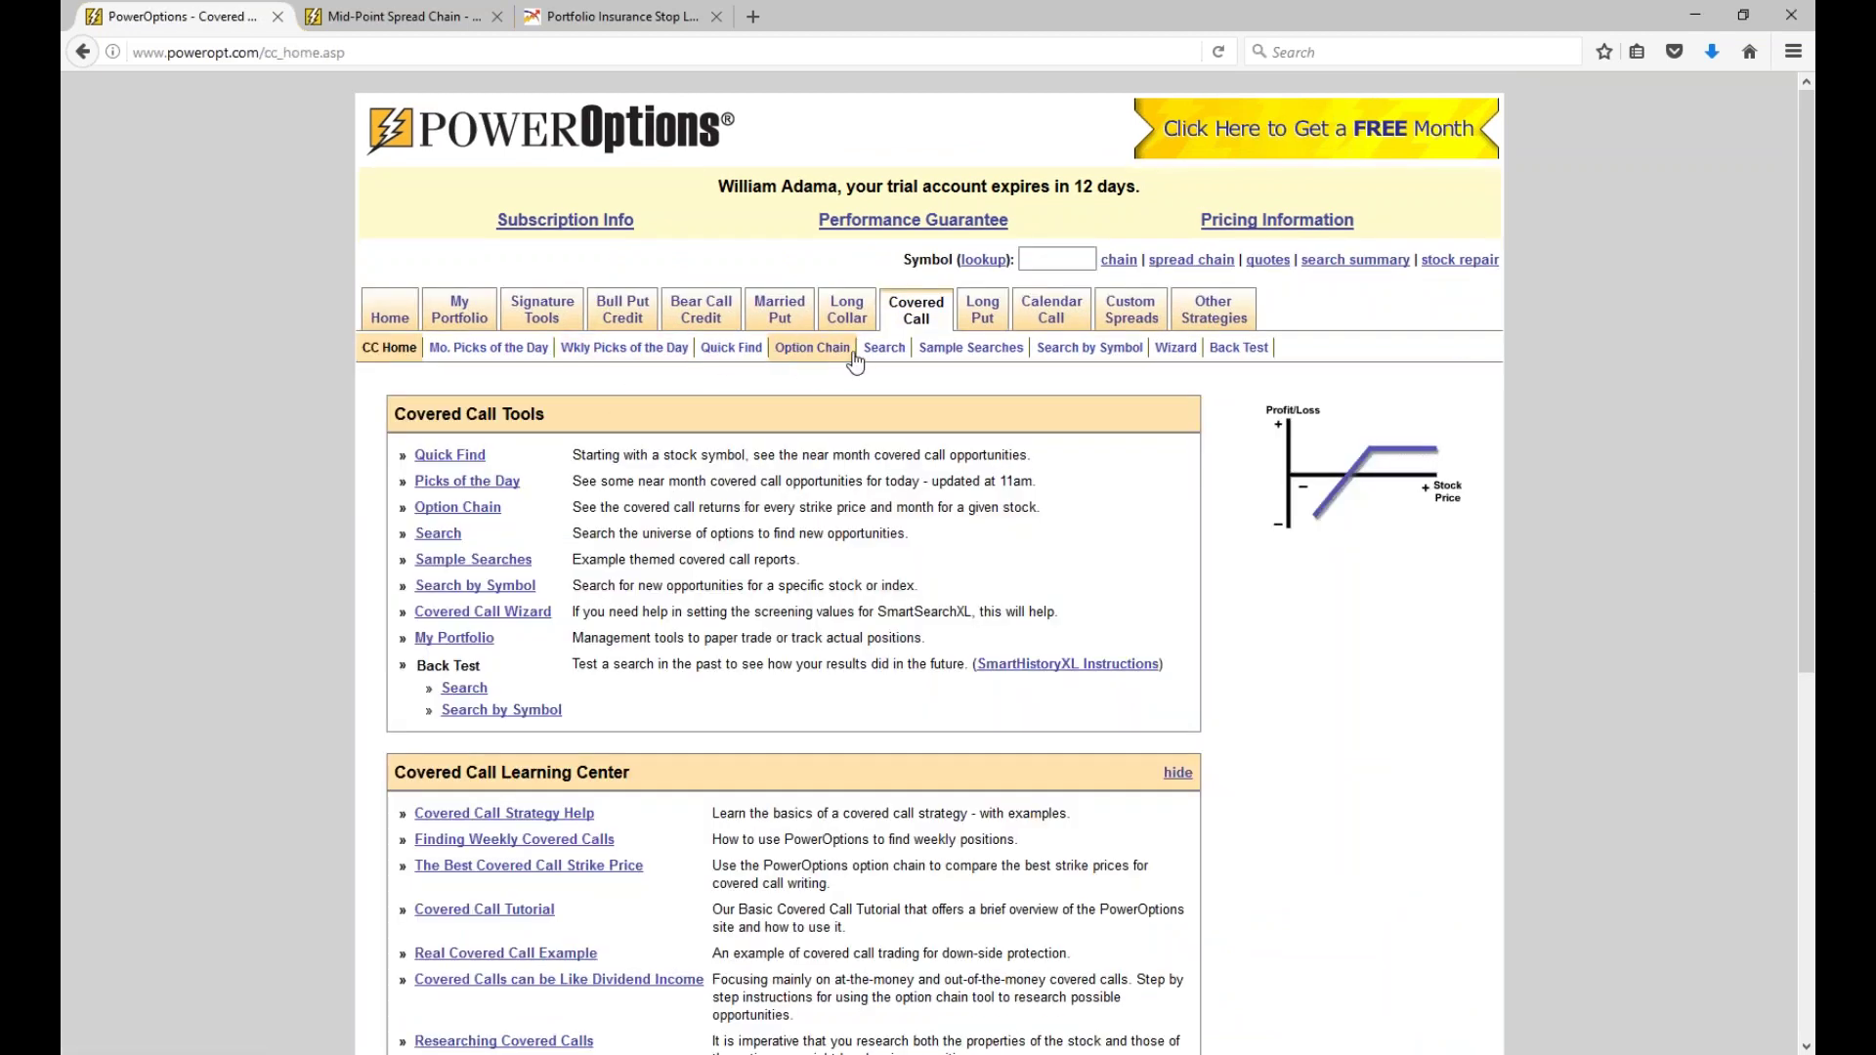
pyautogui.click(883, 349)
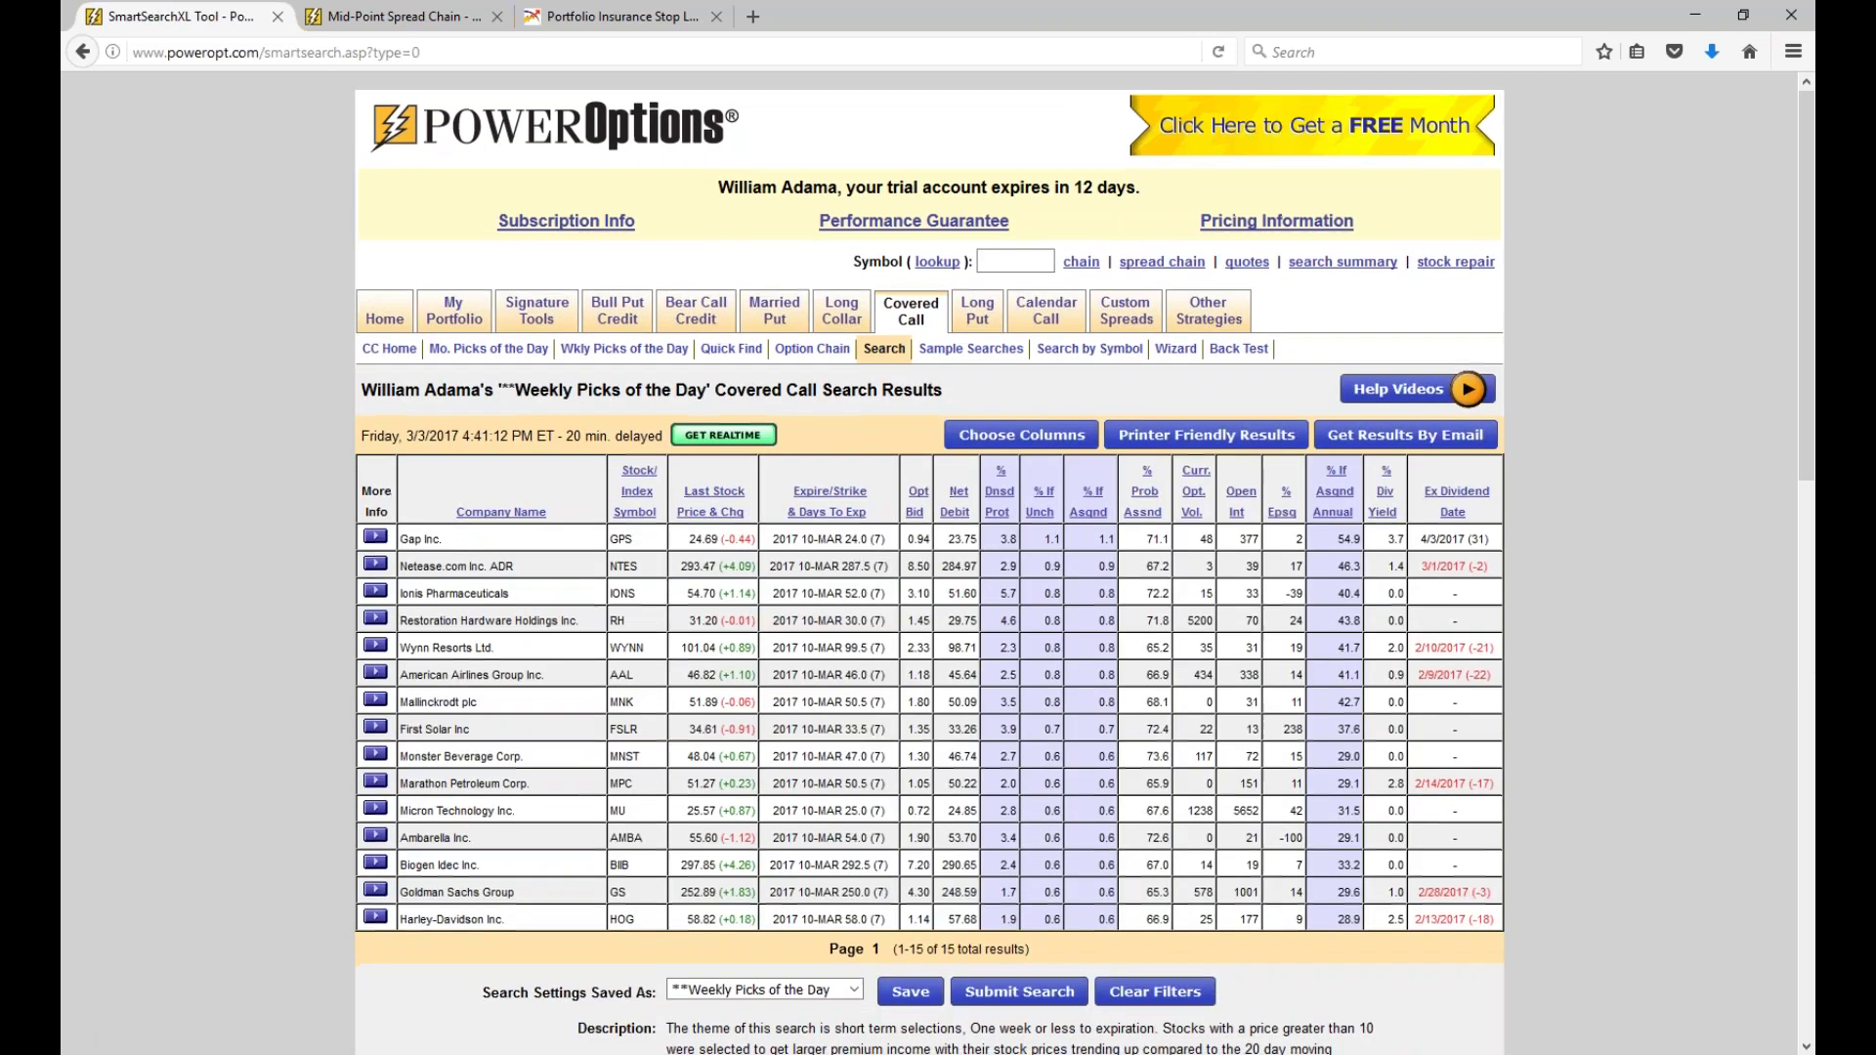
pyautogui.scroll(-5, 762, 516)
pyautogui.click(764, 516)
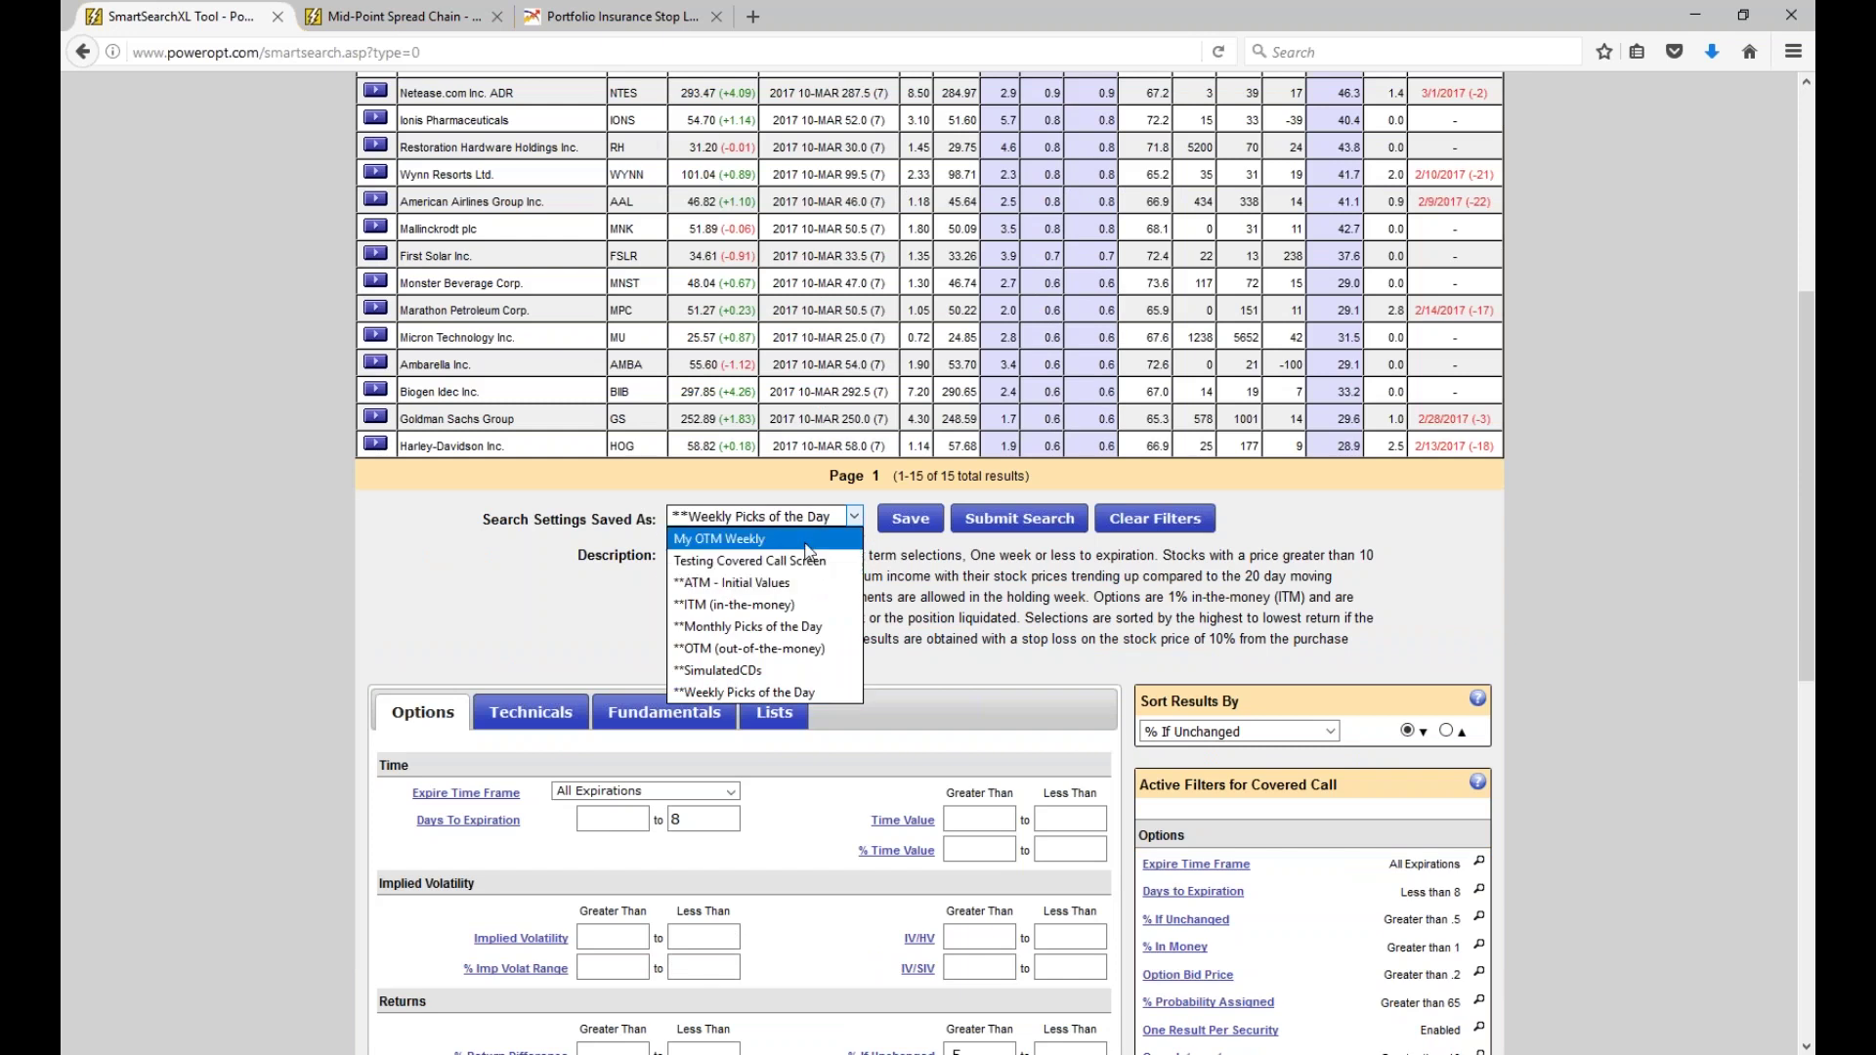
pyautogui.click(856, 391)
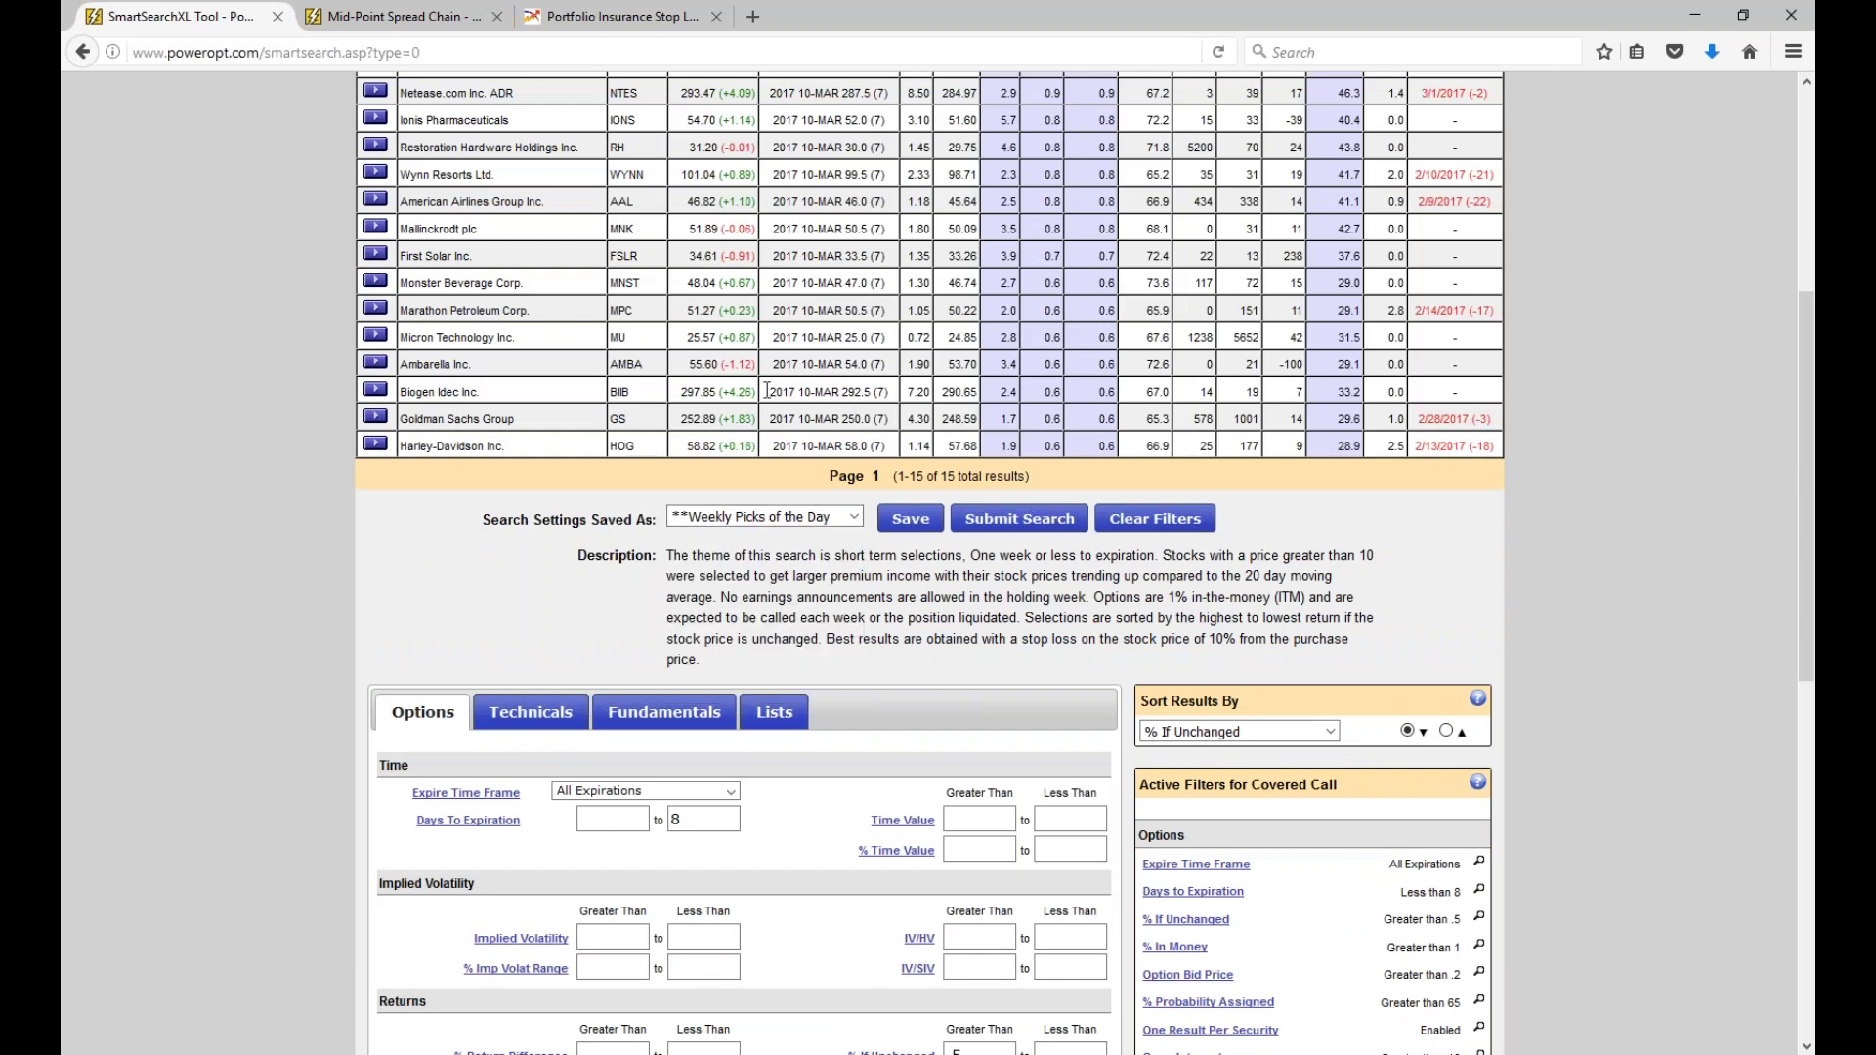
# Examine the Gap Inc. covered call's stock price and strike, plus the Weekly Picks of the Day search filters.
pyautogui.scroll(3, 742, 362)
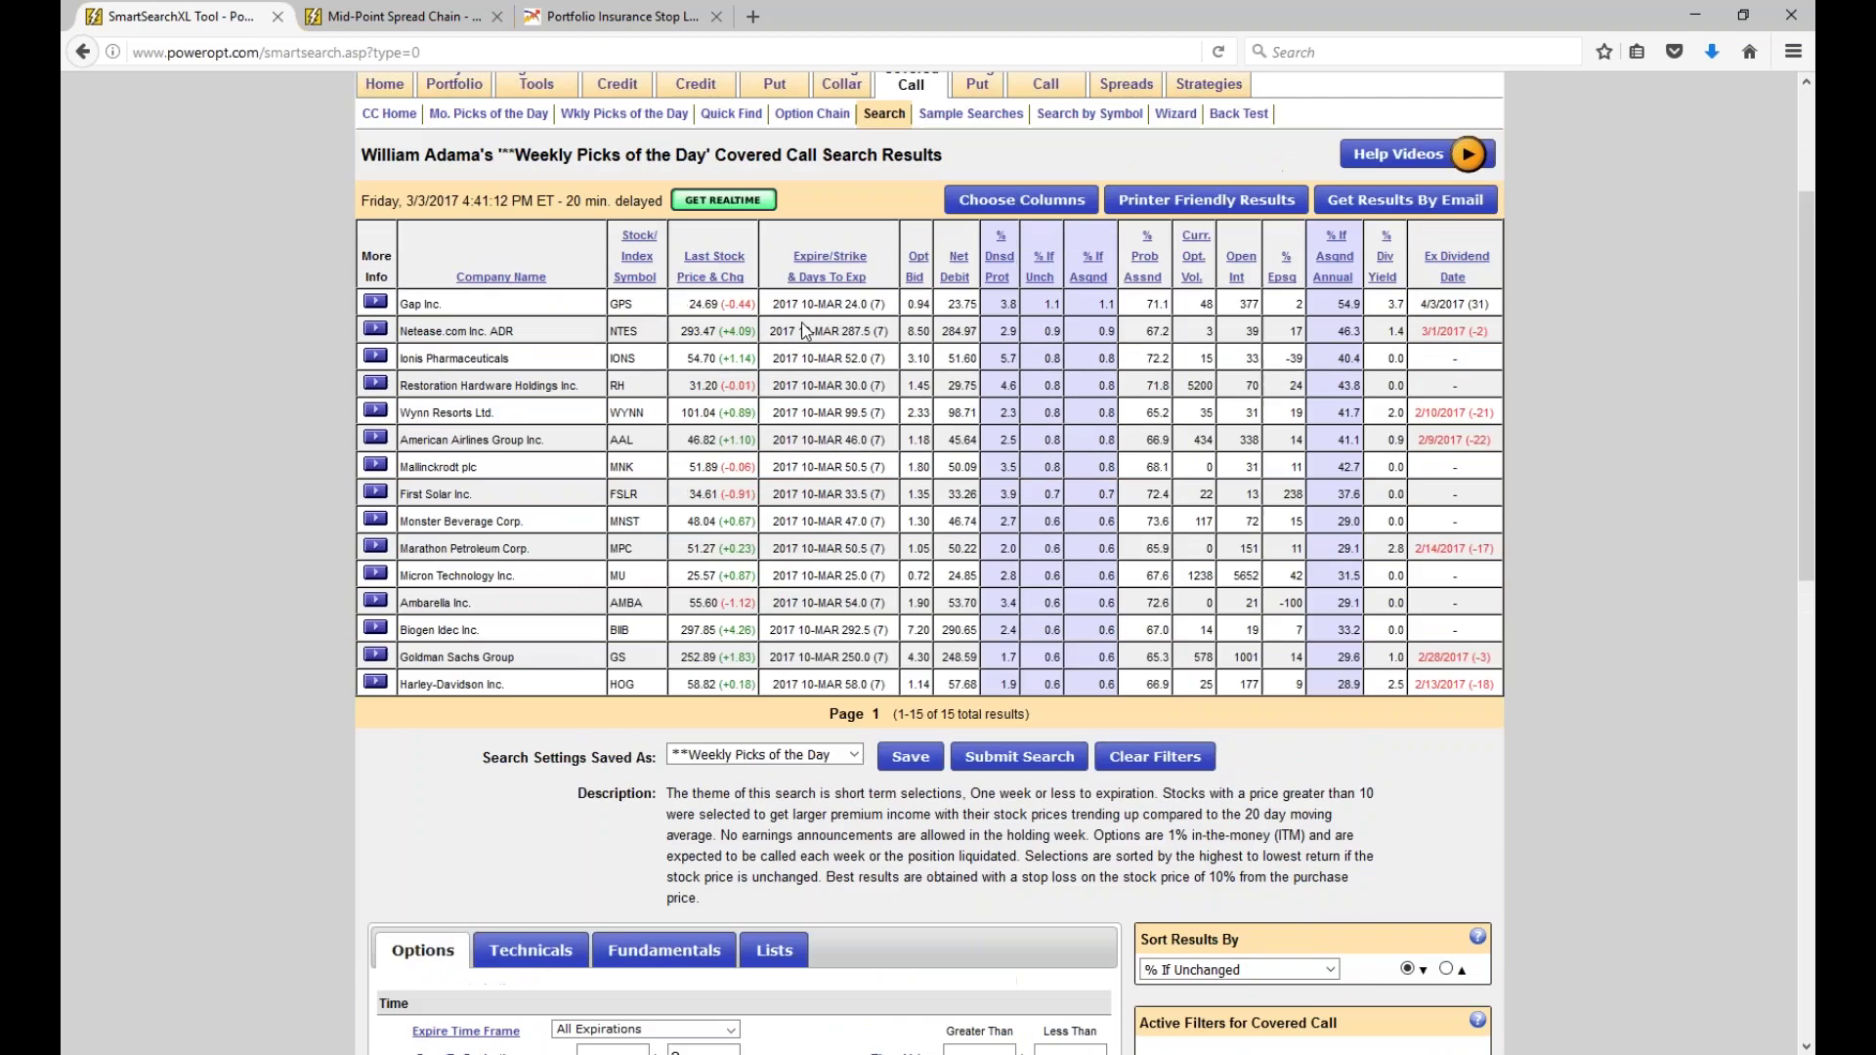
pyautogui.doubleClick(696, 304)
pyautogui.moveTo(834, 304); pyautogui.dragTo(867, 304)
pyautogui.scroll(-3, 866, 467)
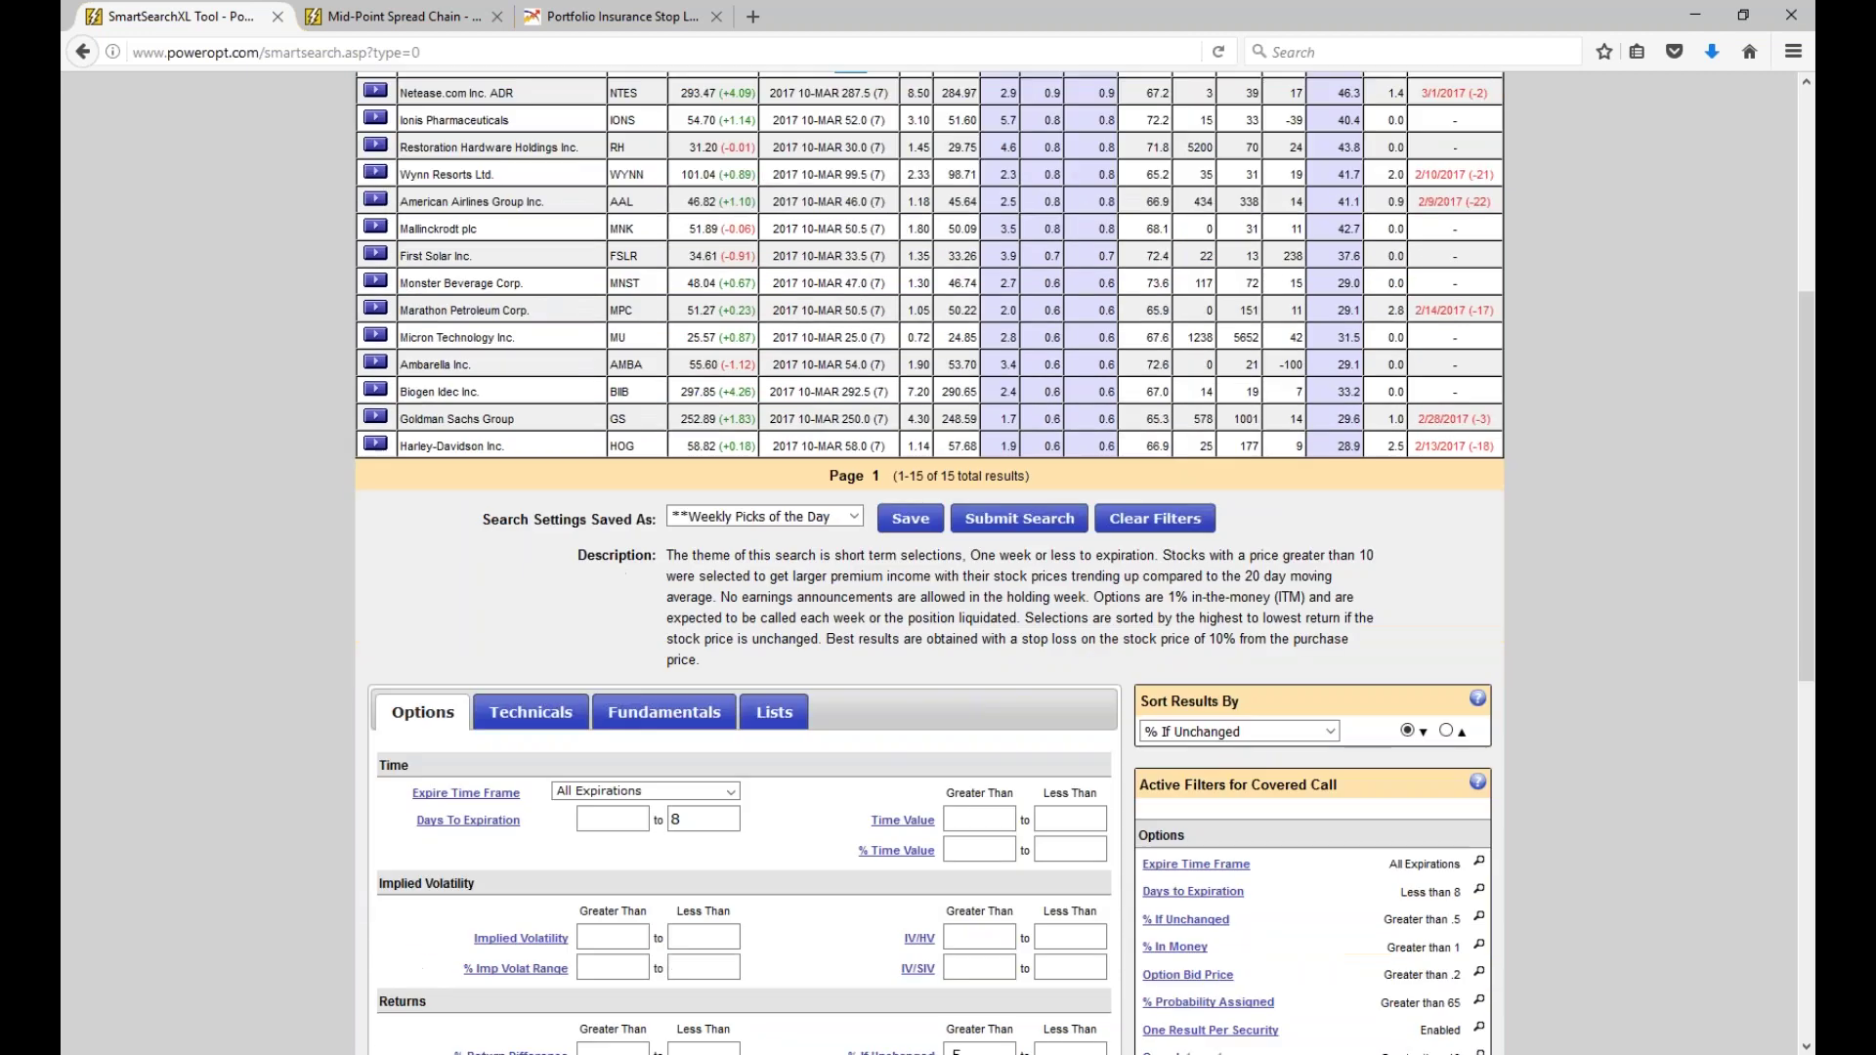
pyautogui.scroll(-2, 1085, 562)
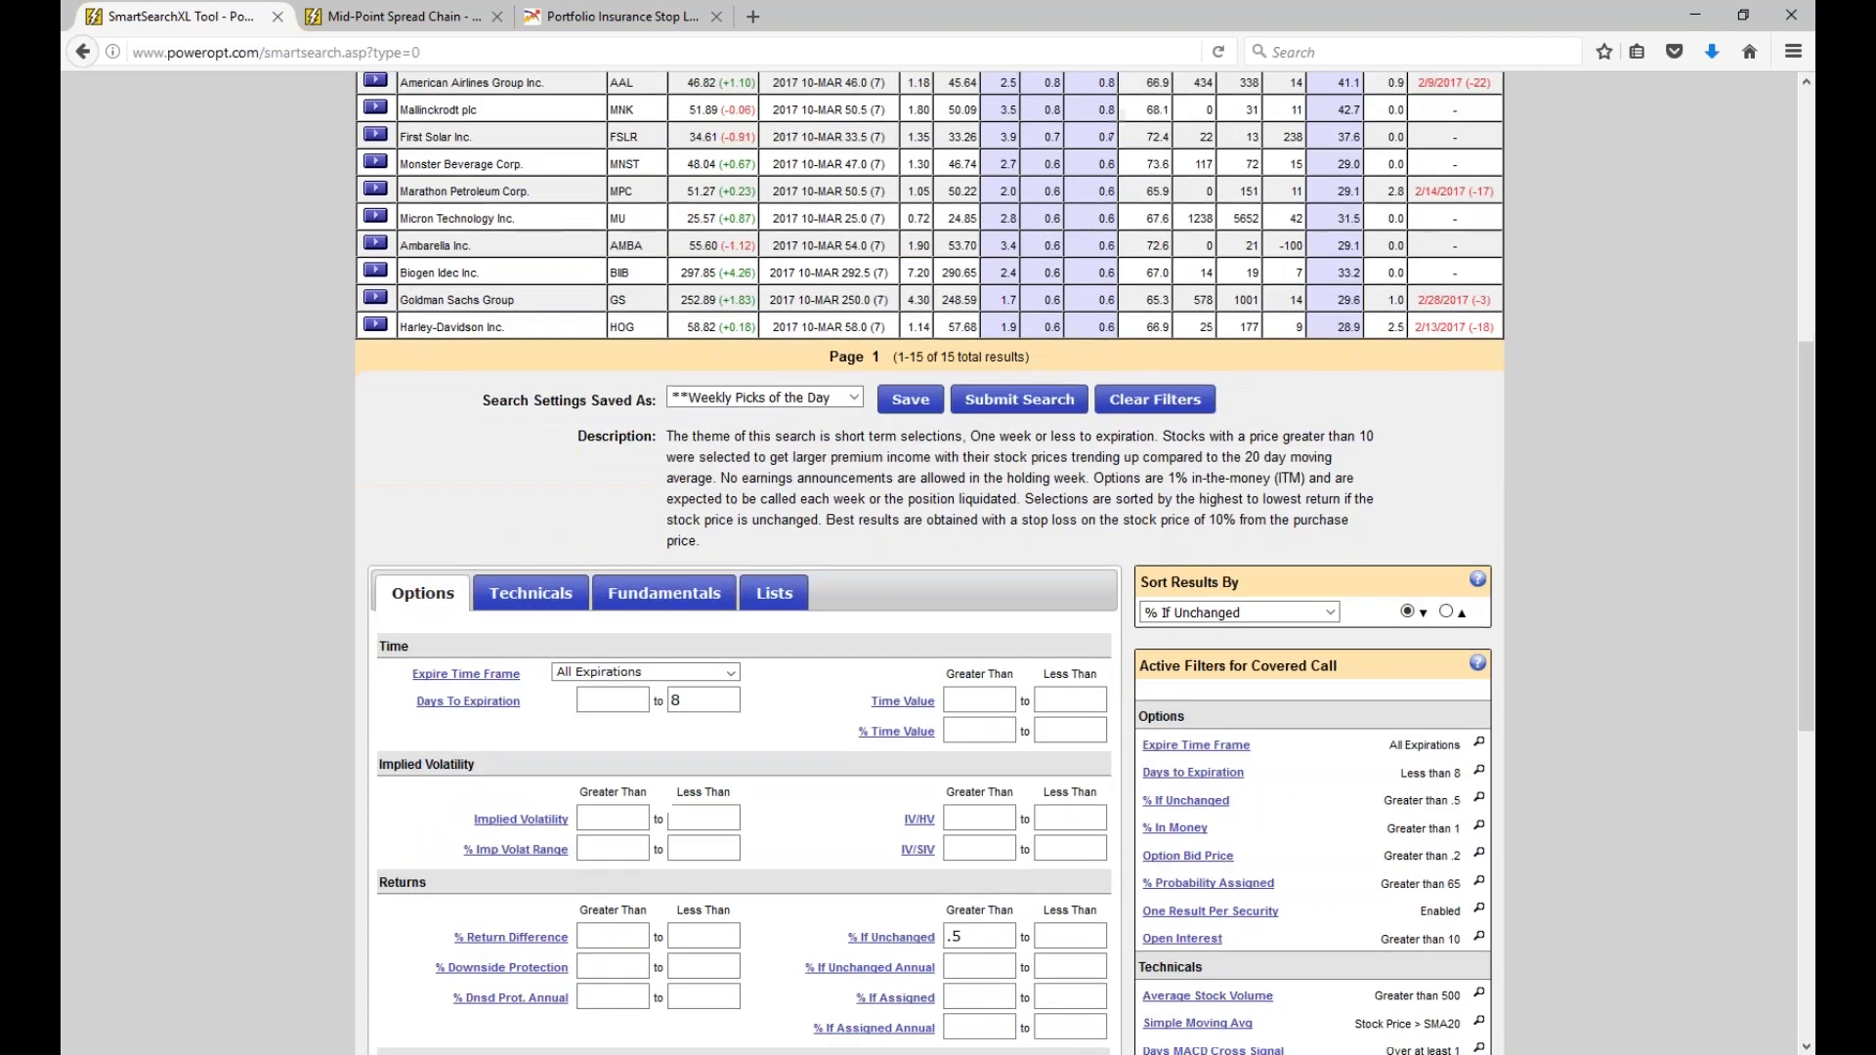
pyautogui.scroll(-2, 883, 637)
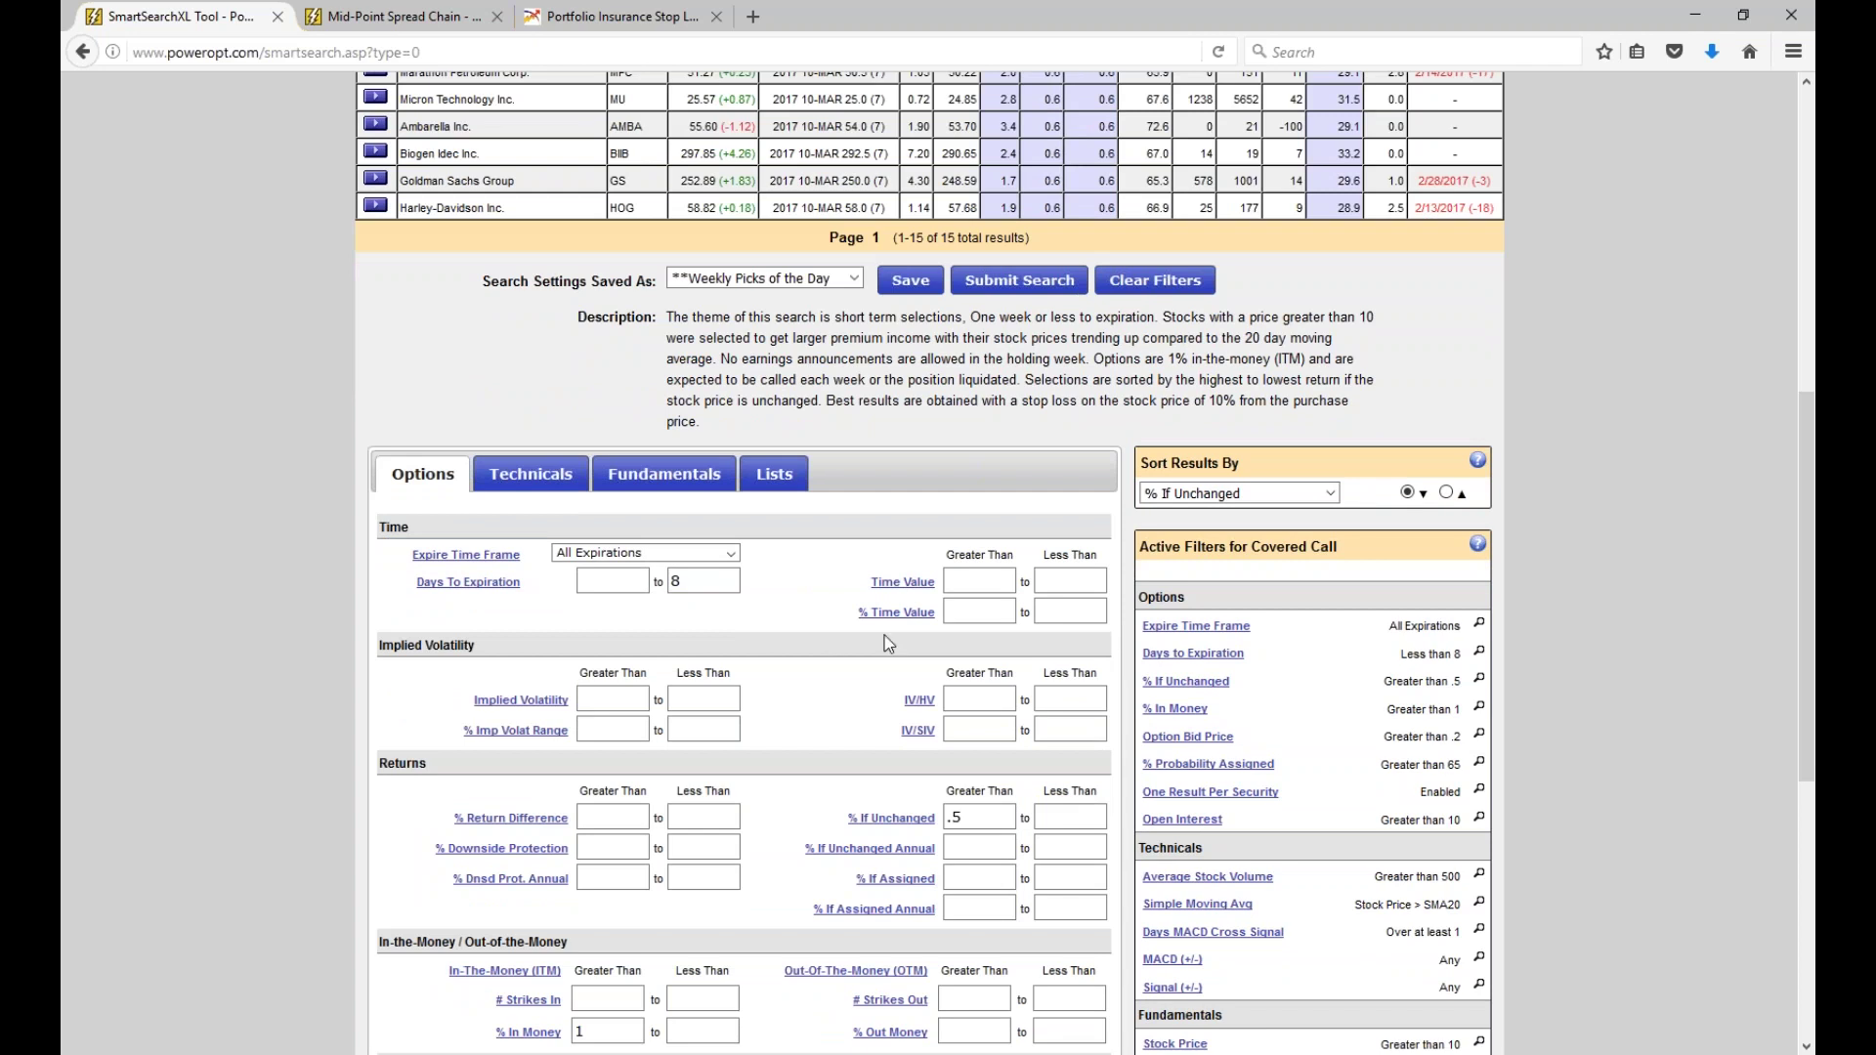
# Clear all covered call filters and set the days to expiration to 2 to 9.
pyautogui.click(1156, 281)
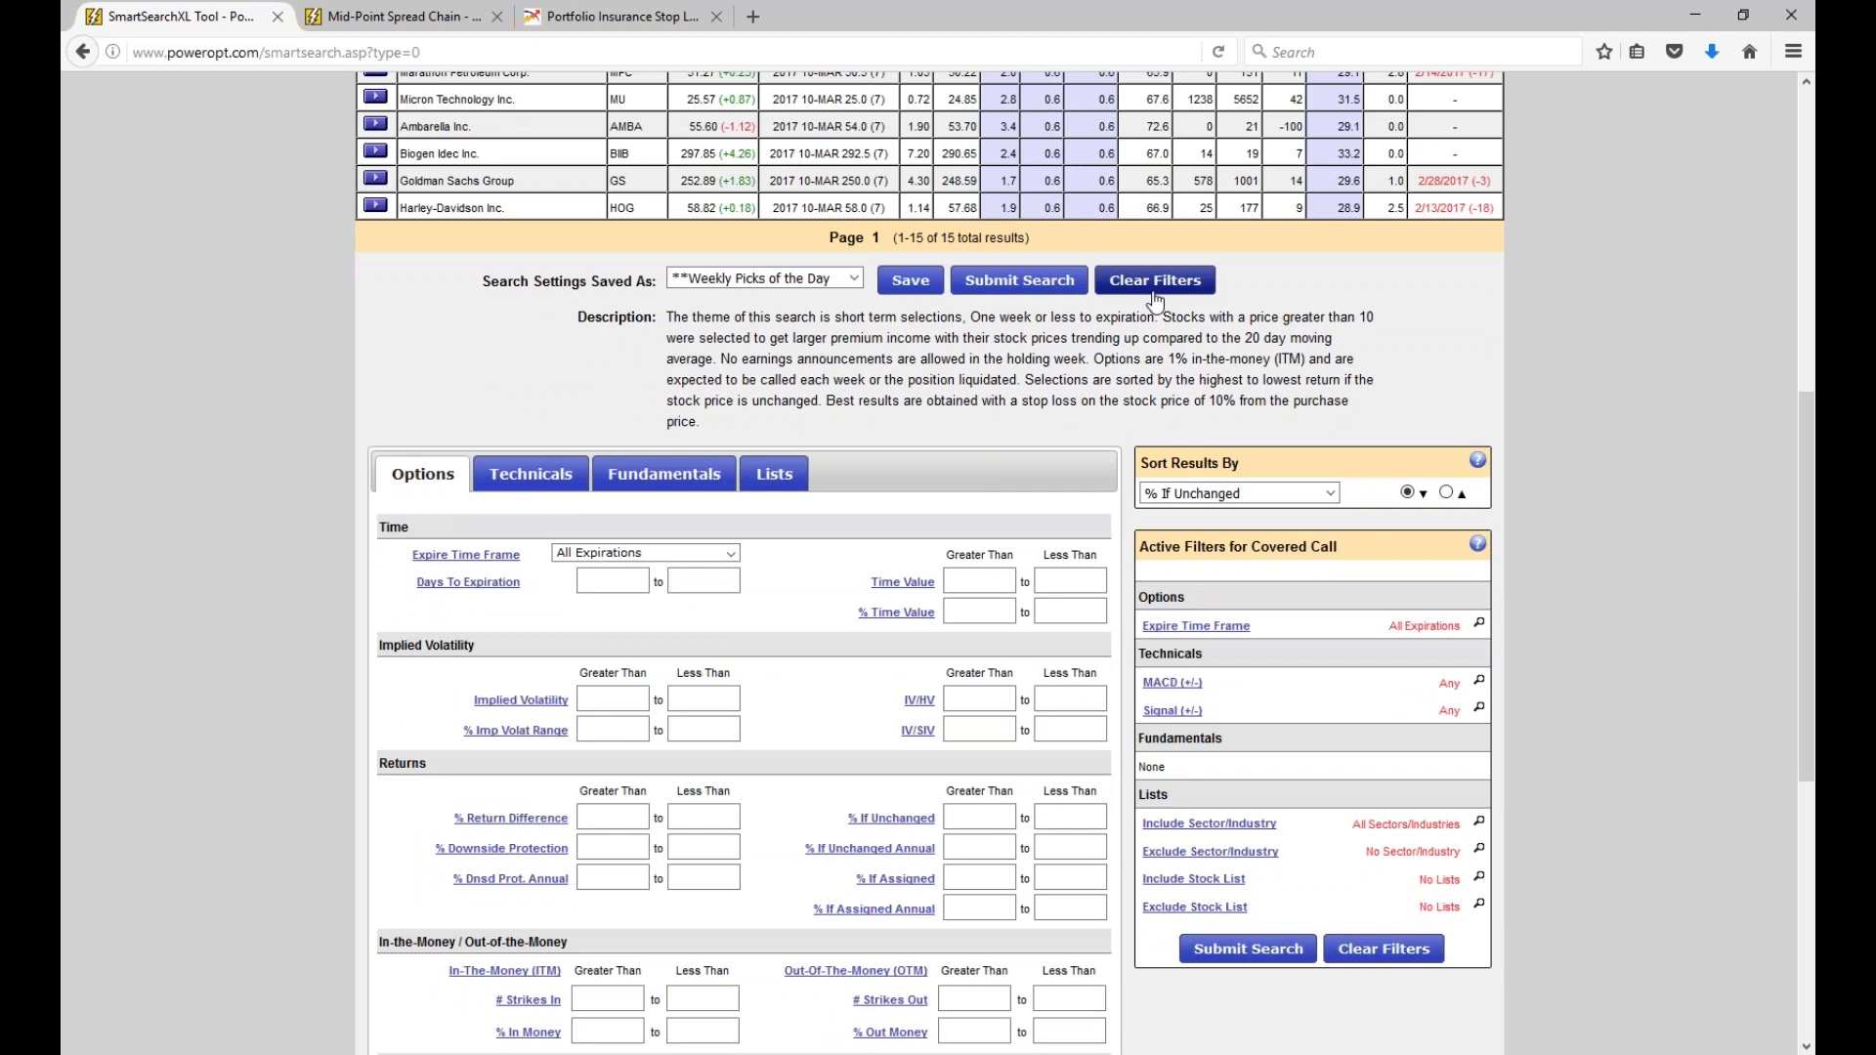
pyautogui.scroll(-2, 826, 679)
pyautogui.click(626, 466)
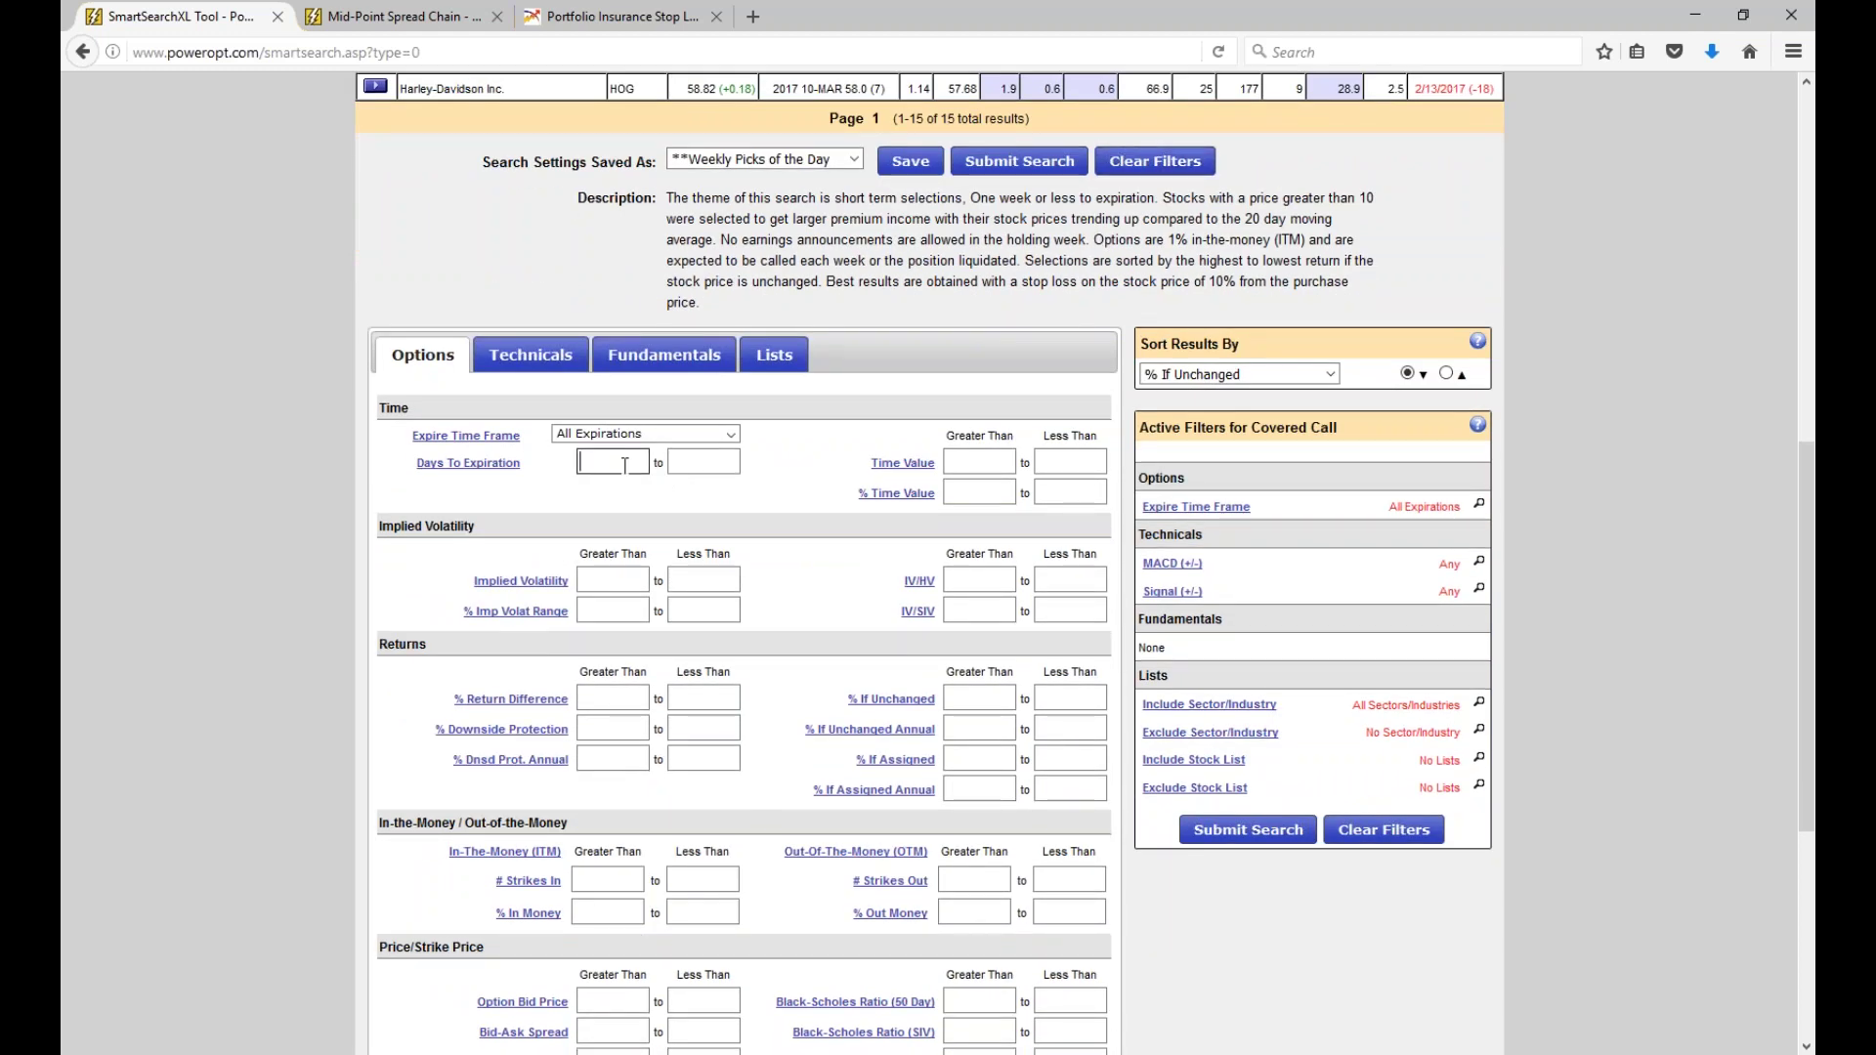
pyautogui.write('2')
pyautogui.click(707, 459)
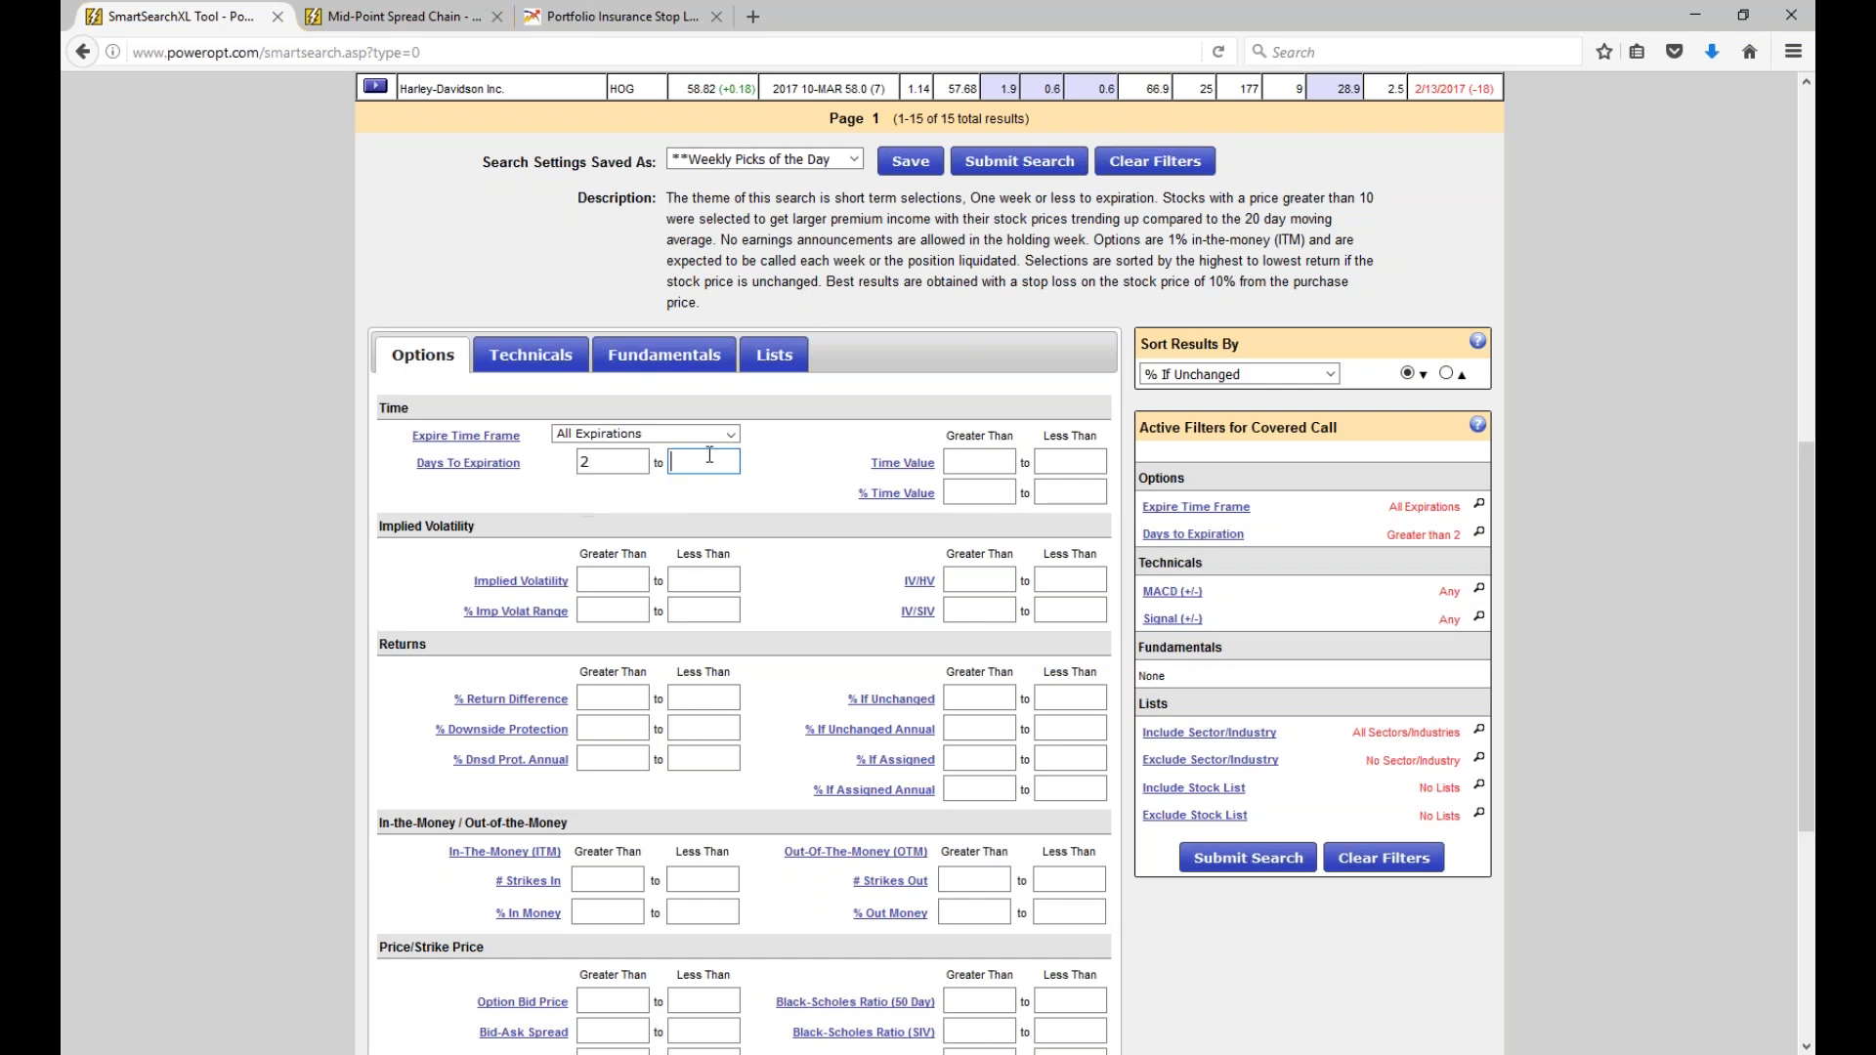
pyautogui.write('9')
pyautogui.click(601, 462)
pyautogui.click(692, 462)
# Compare the Harley-Davidson result's days to expiration with the days to expiration filter range.
pyautogui.scroll(5, 781, 565)
pyautogui.doubleClick(878, 327)
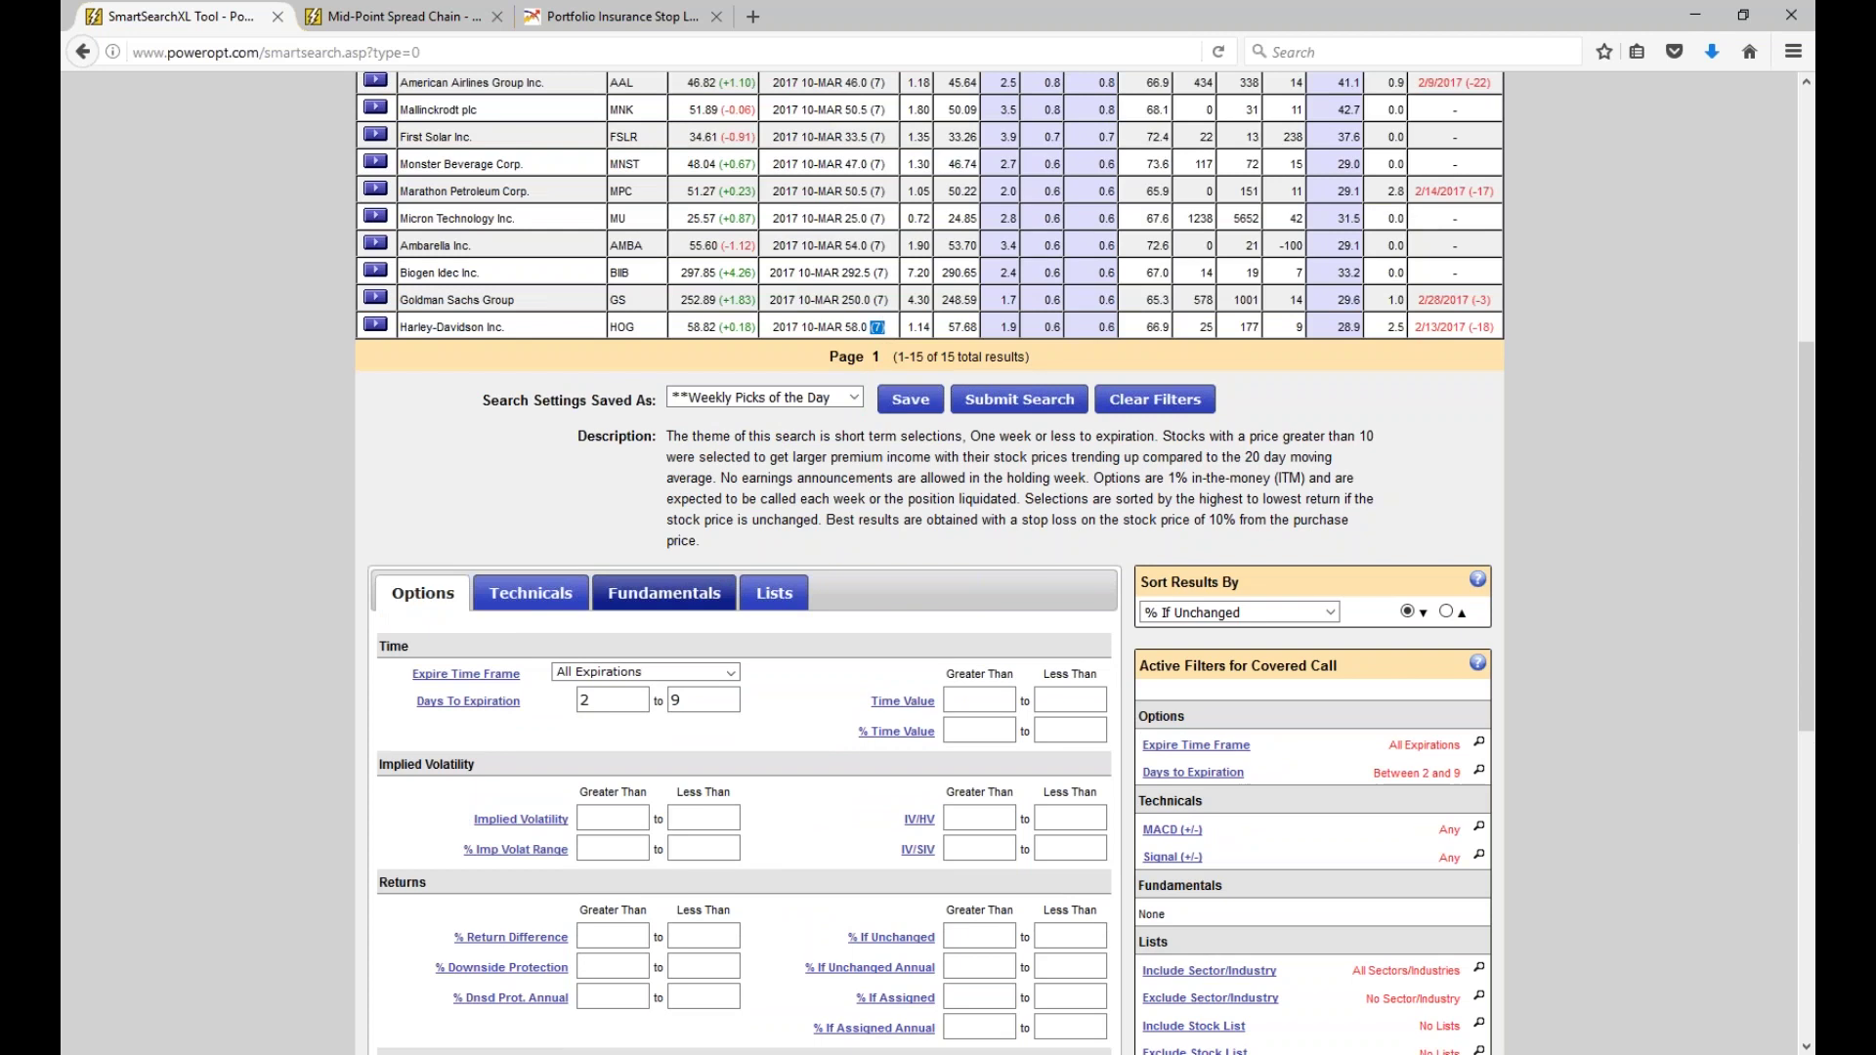
pyautogui.click(695, 702)
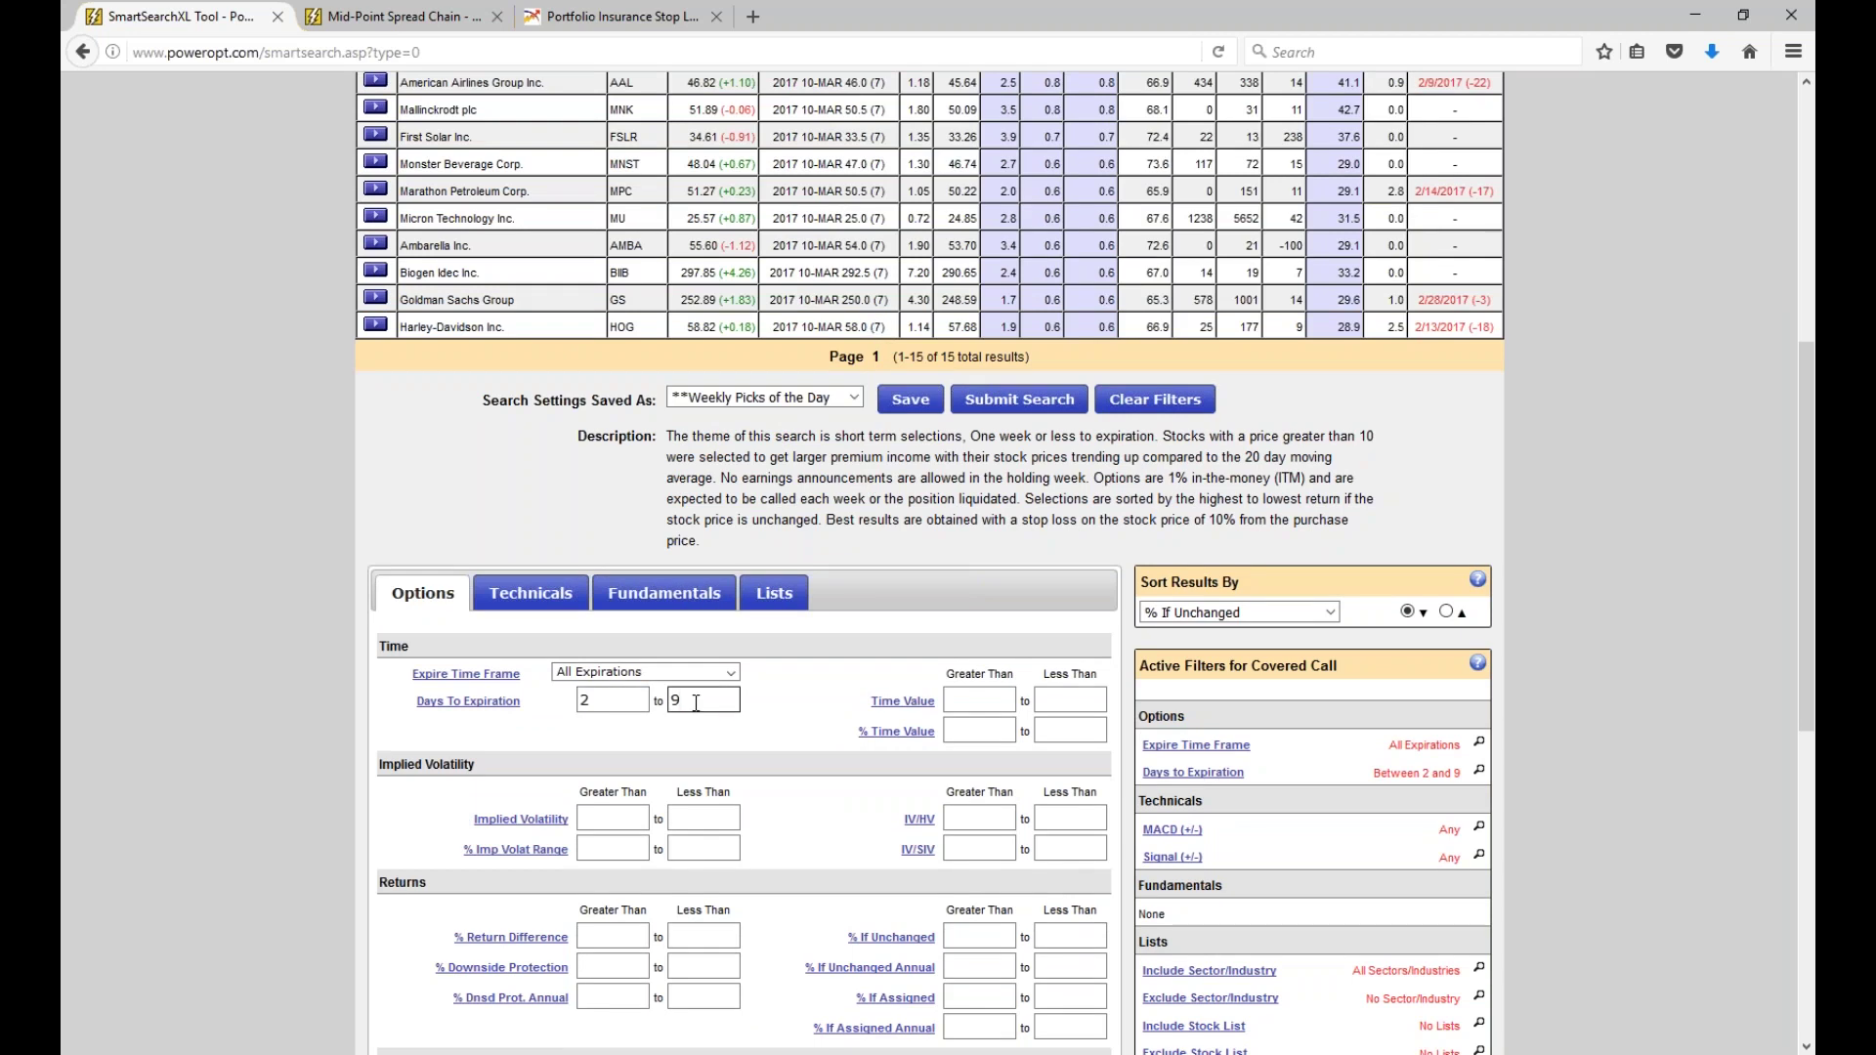
pyautogui.moveTo(900, 327); pyautogui.dragTo(852, 327)
pyautogui.click(701, 700)
pyautogui.click(626, 701)
# Set the minimum % In Money filter to 3, leaving the number of strikes in blank.
pyautogui.scroll(-3, 827, 789)
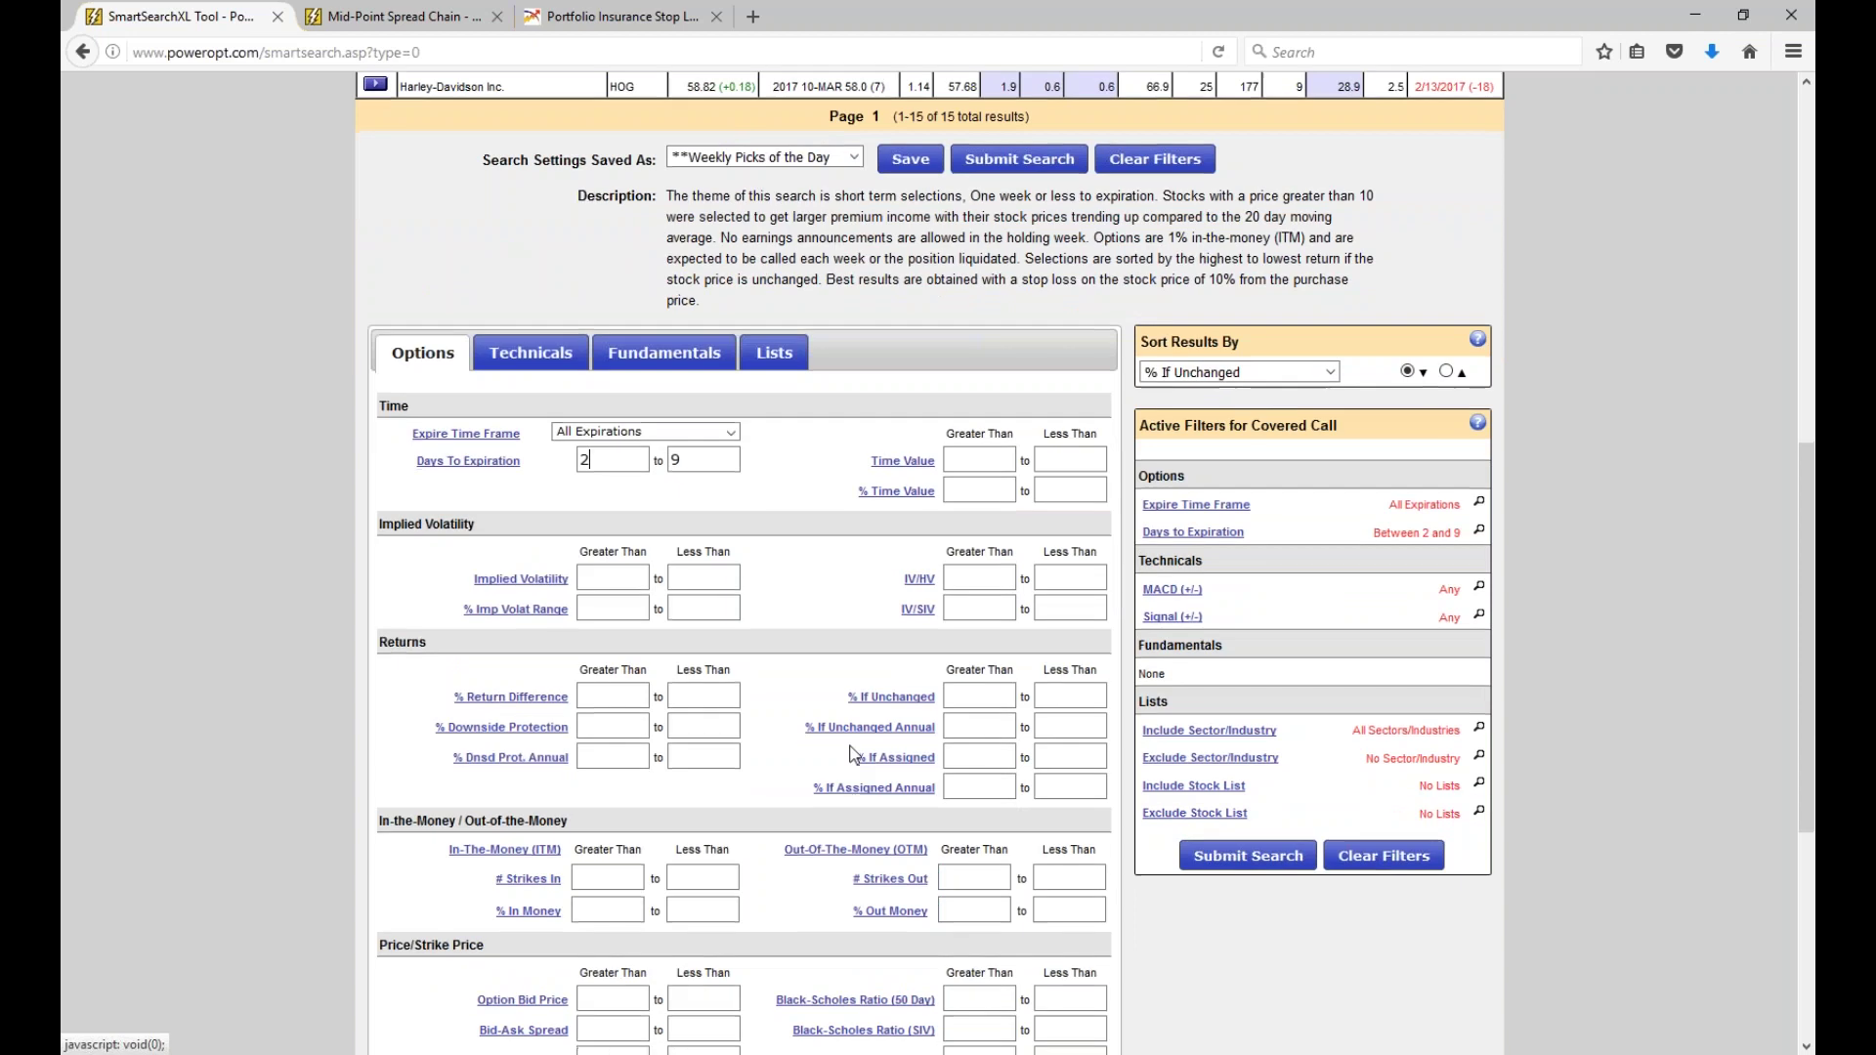
pyautogui.scroll(-2, 853, 754)
pyautogui.click(609, 793)
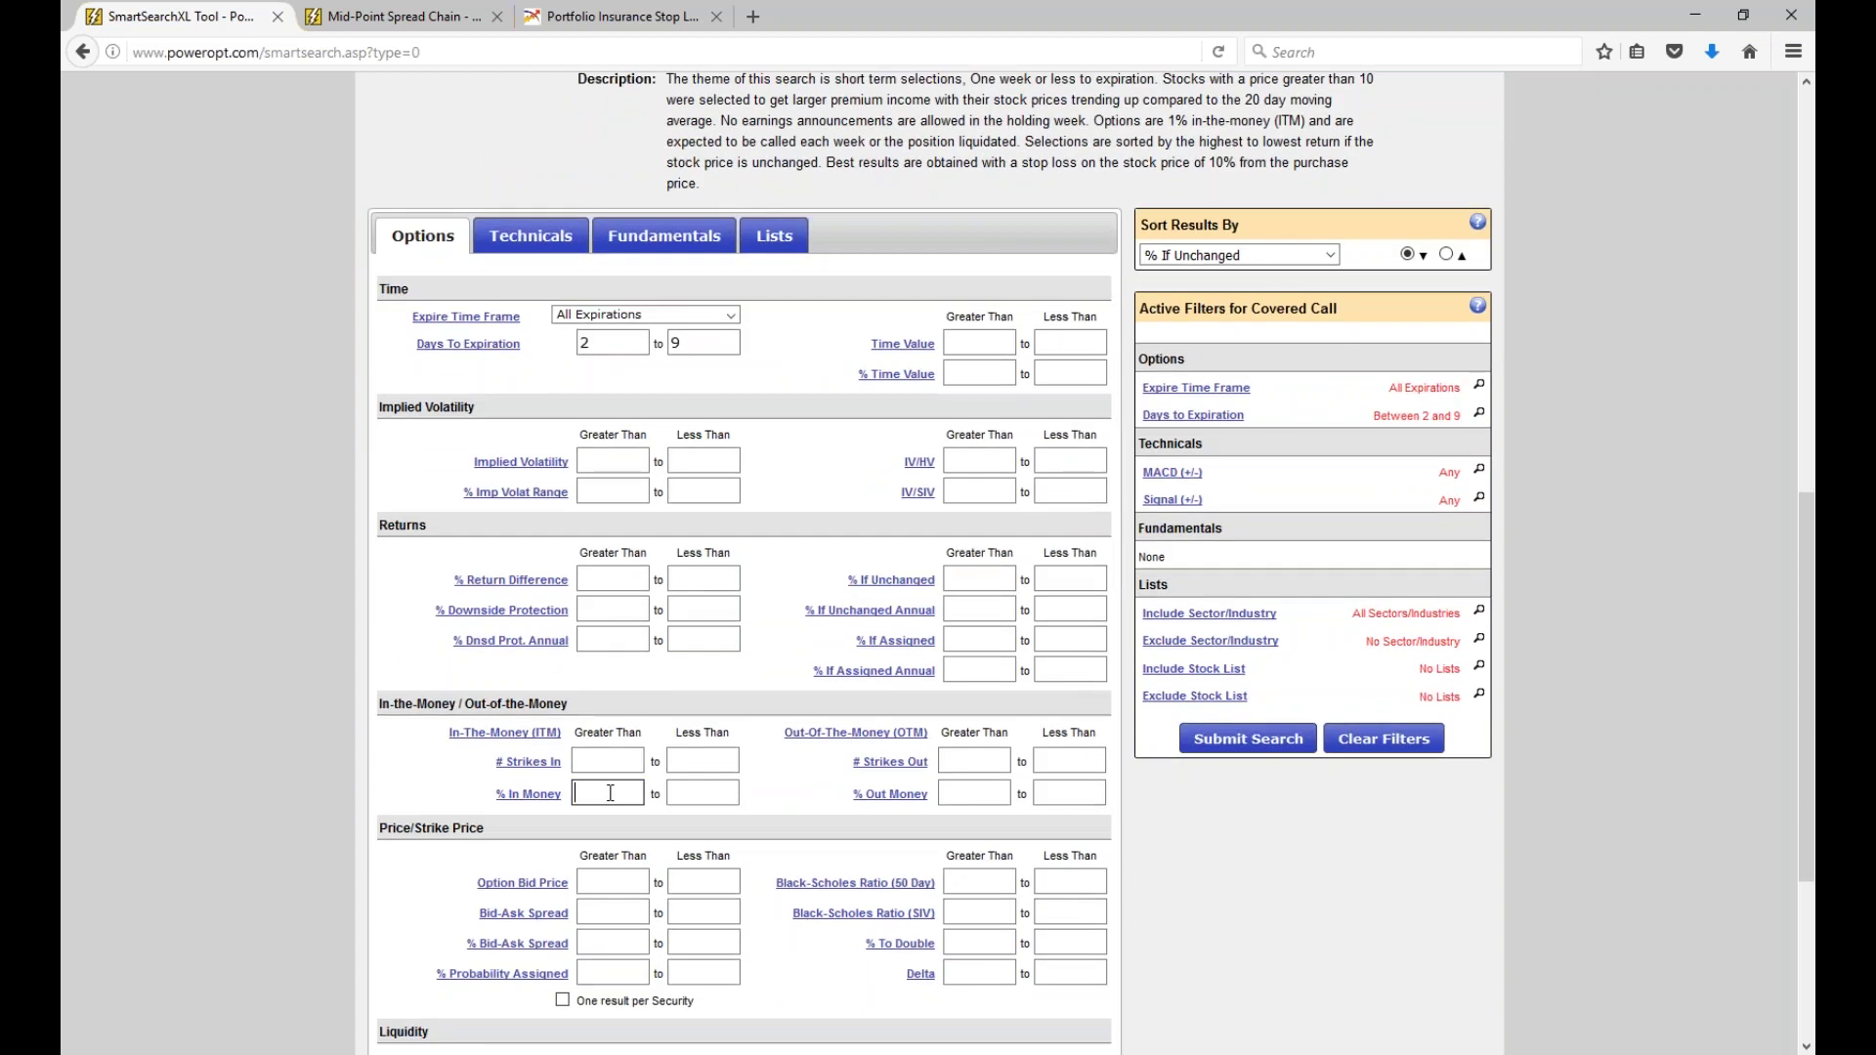
pyautogui.click(597, 761)
pyautogui.write('2')
pyautogui.press('BackSpace')
pyautogui.click(605, 792)
pyautogui.write('3')
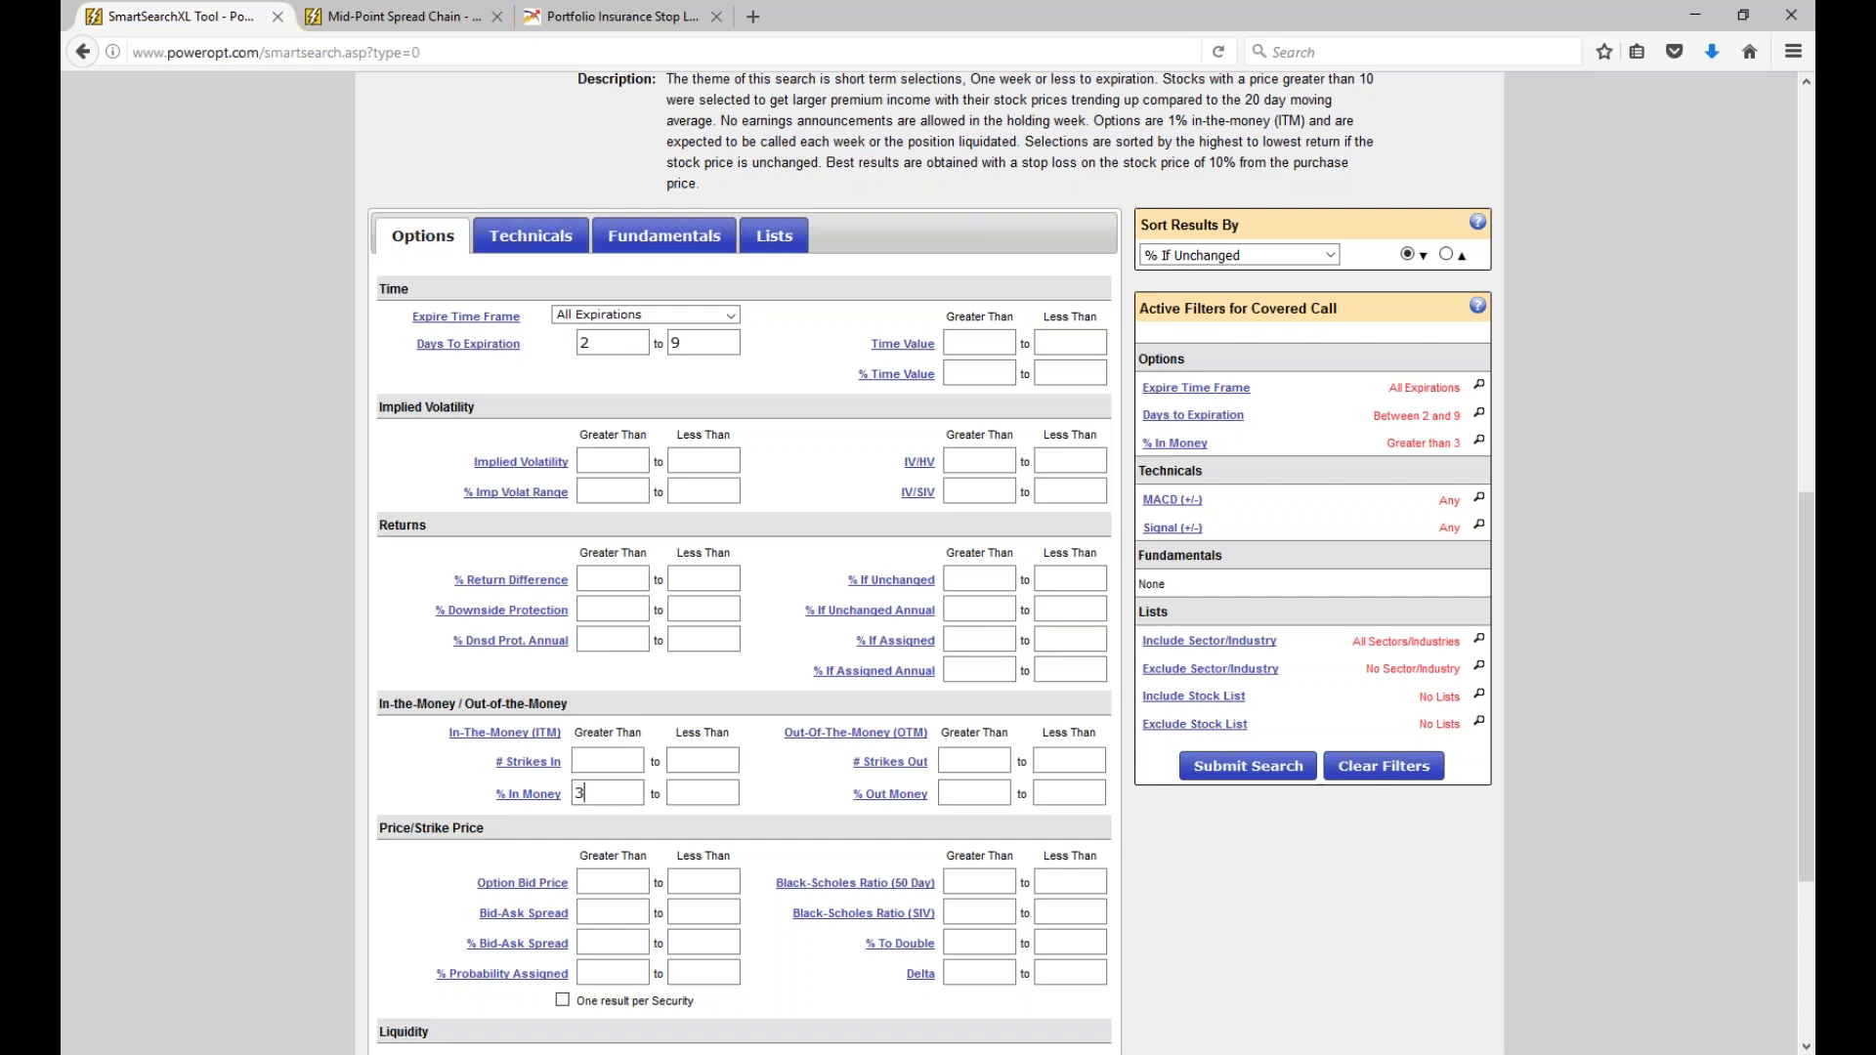
# Set the minimum % If Assigned to .4 and the minimum % Downside Protection to 2.
pyautogui.click(1000, 645)
pyautogui.write('.4')
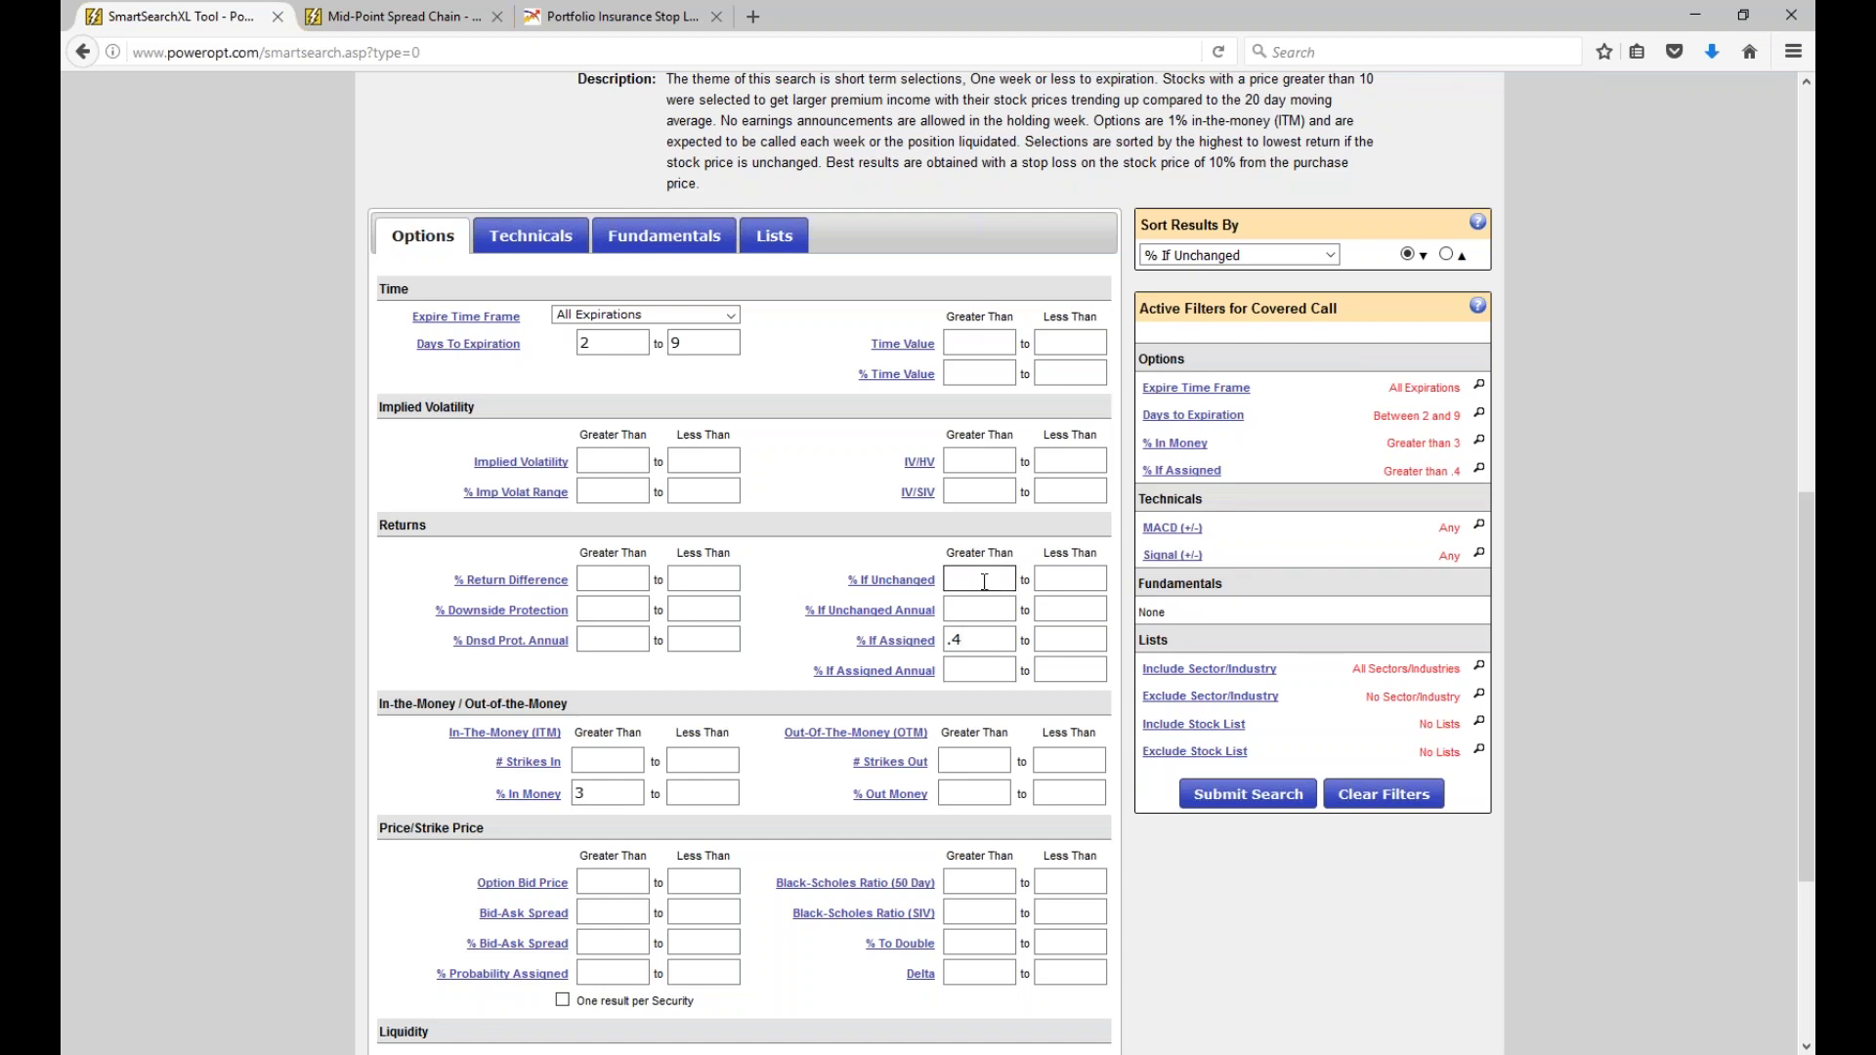
pyautogui.click(618, 607)
pyautogui.write('2')
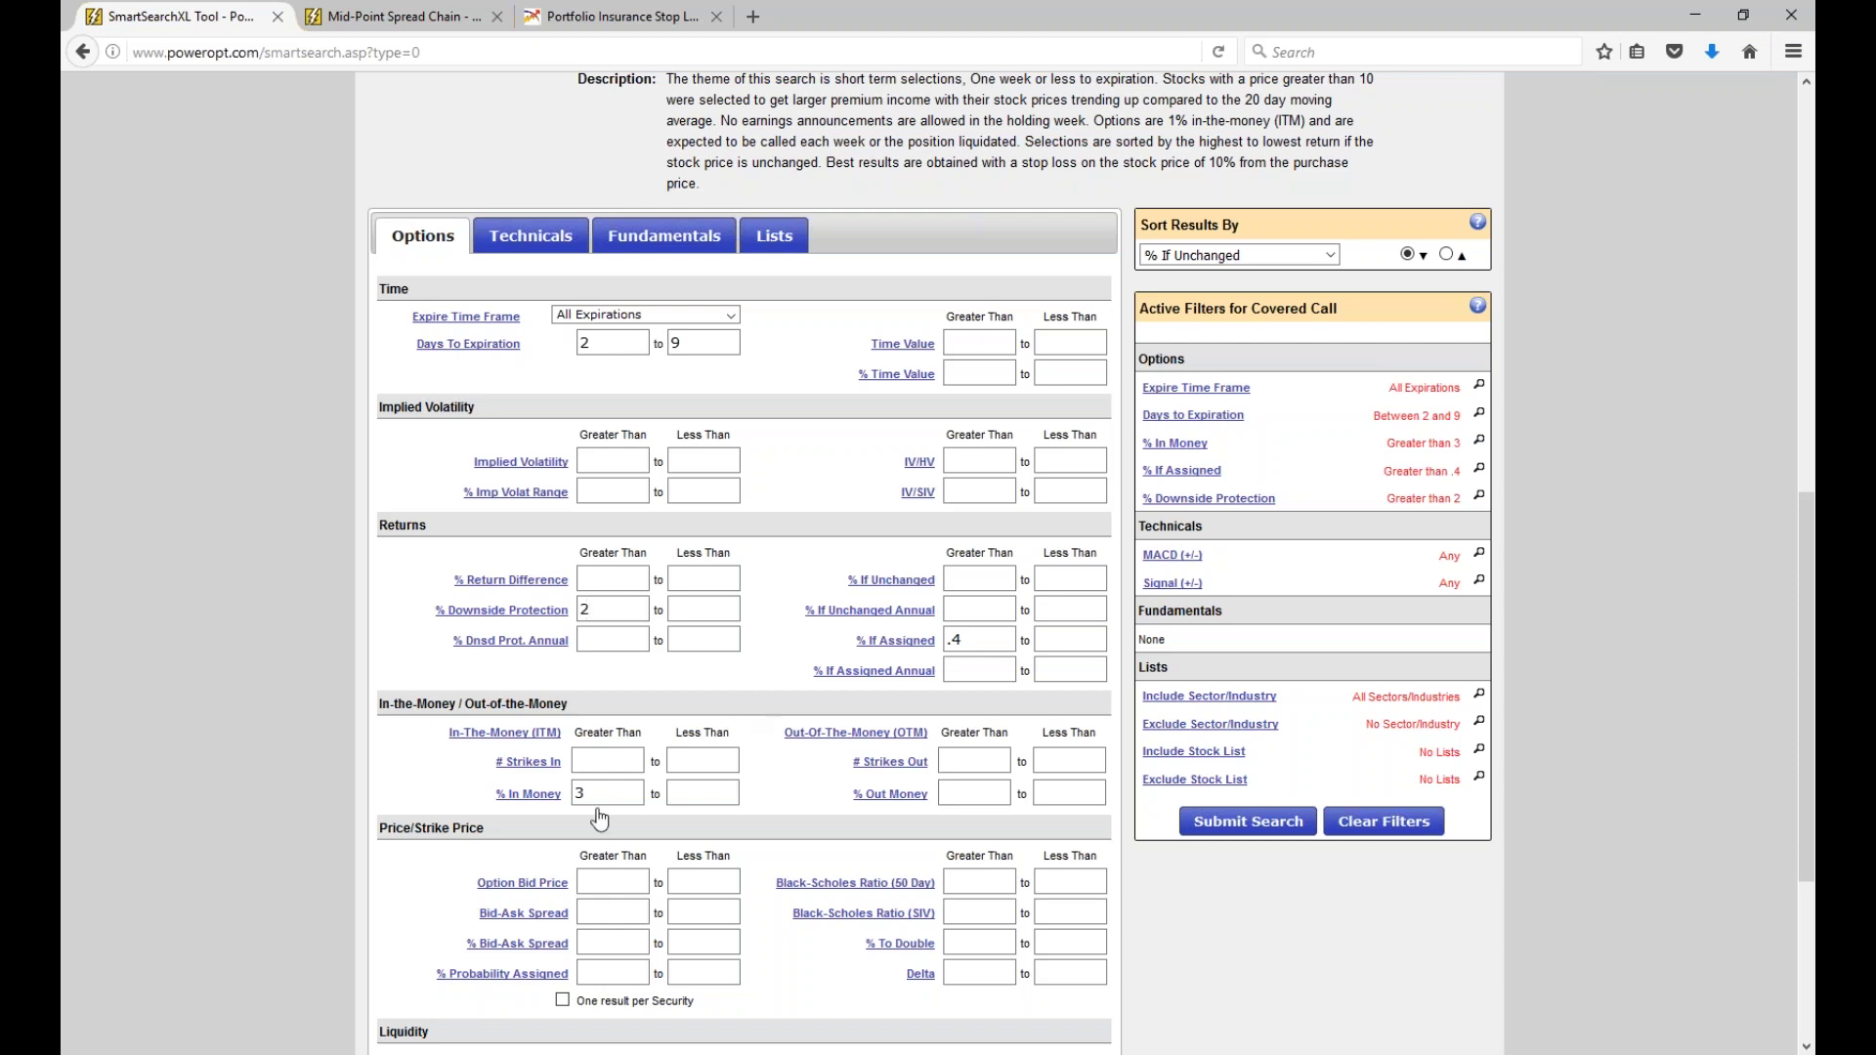
# Restrict the fundamentals to stocks with an earnings date not between now and expiration.
pyautogui.click(504, 732)
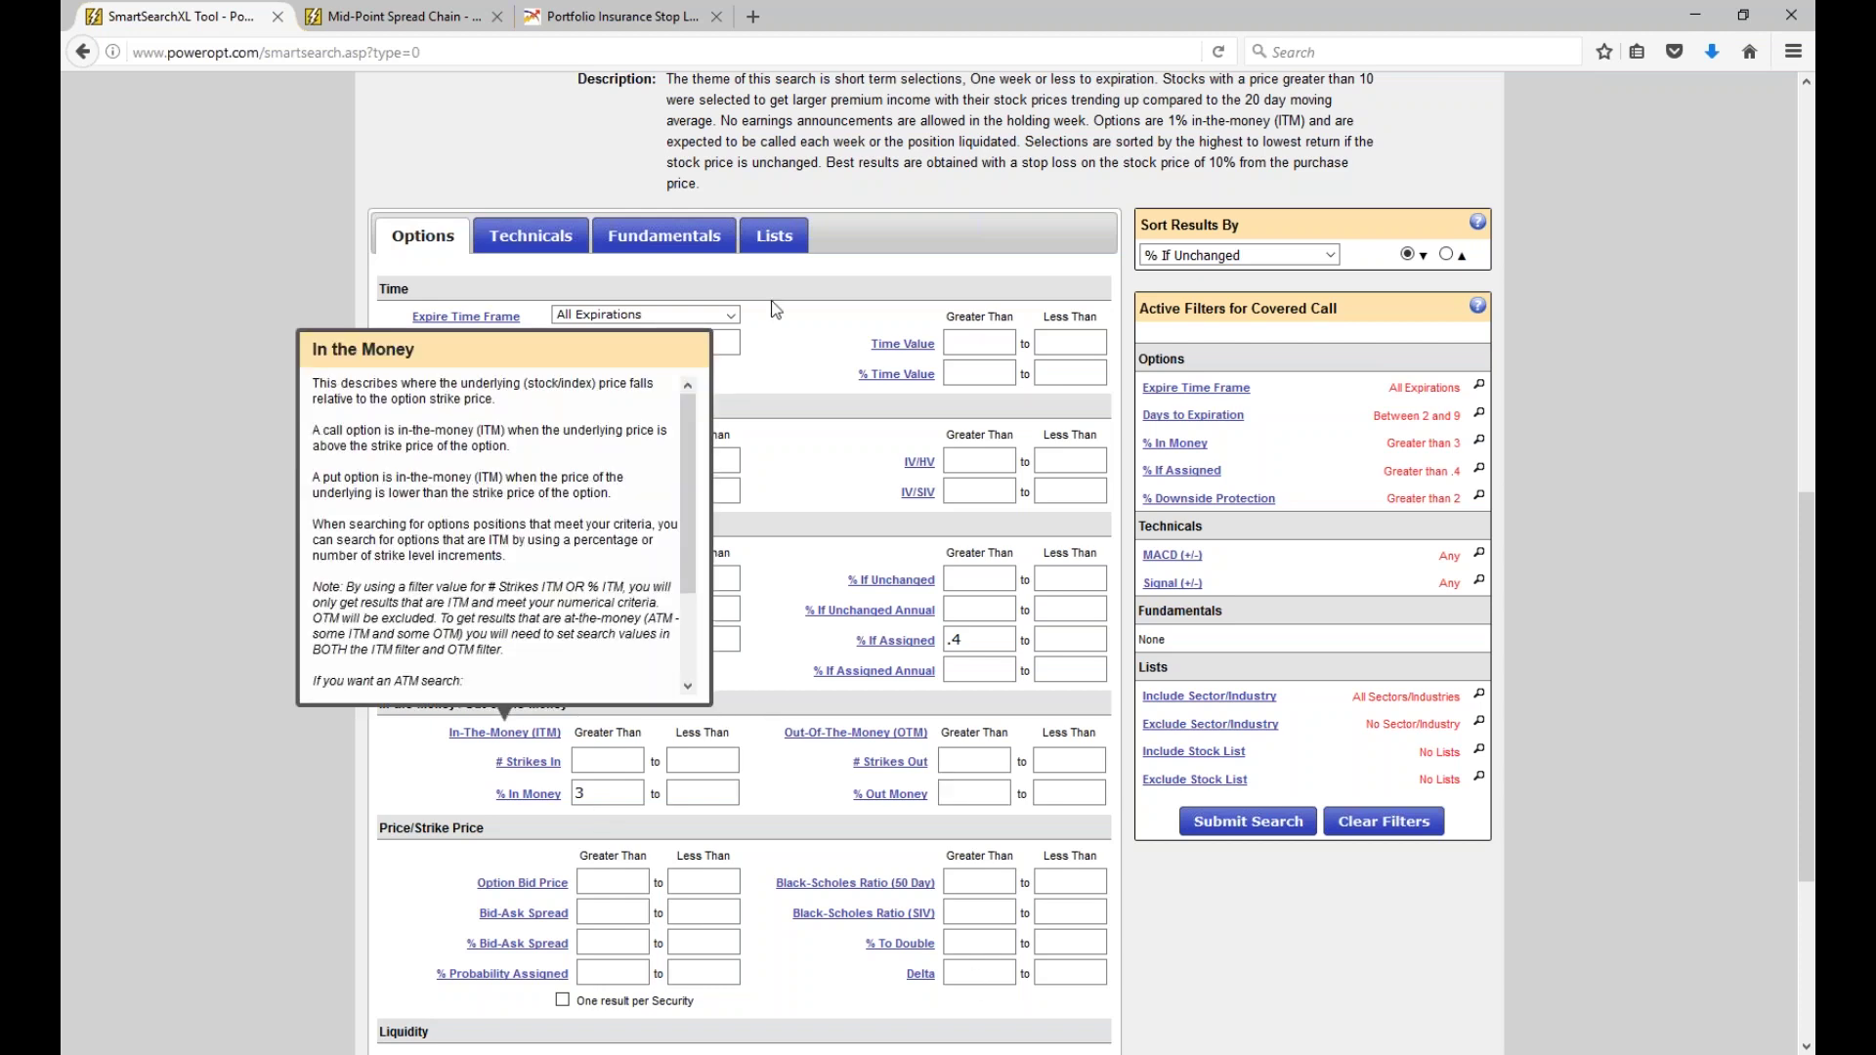
pyautogui.click(700, 243)
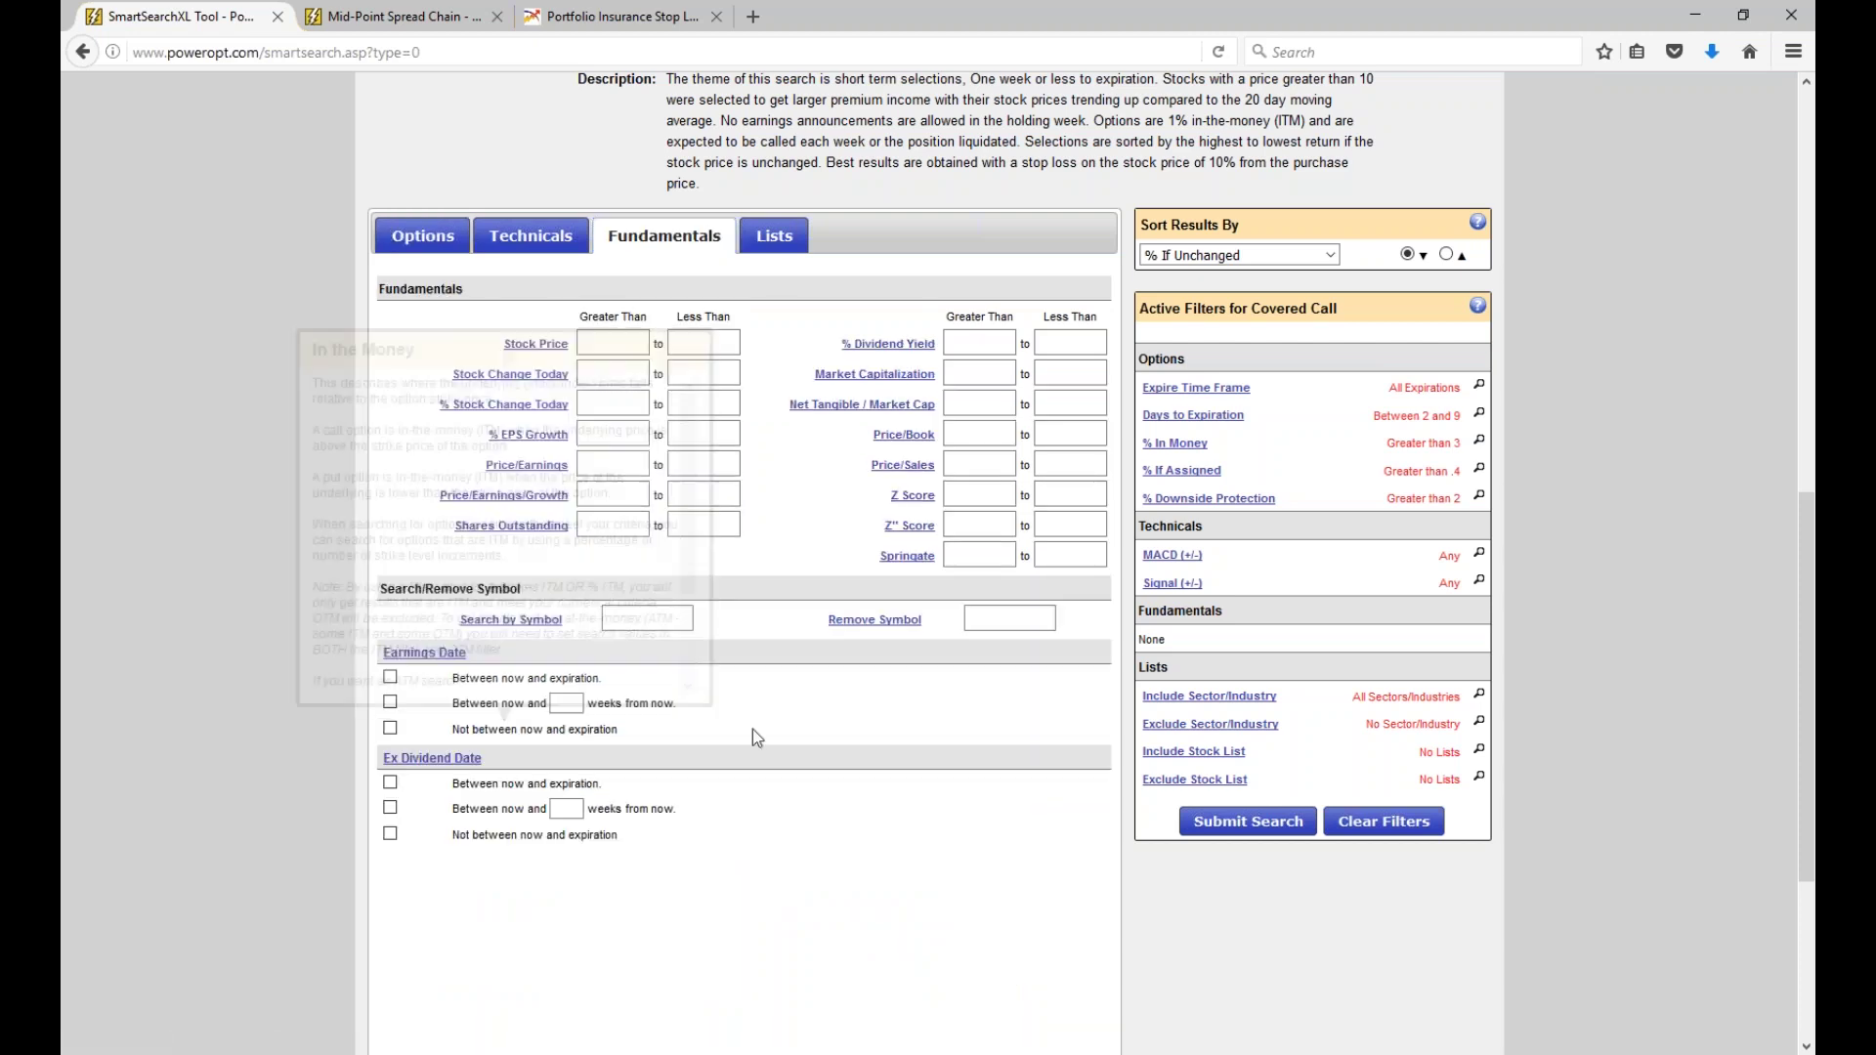
pyautogui.click(390, 728)
pyautogui.moveTo(441, 731); pyautogui.dragTo(674, 739)
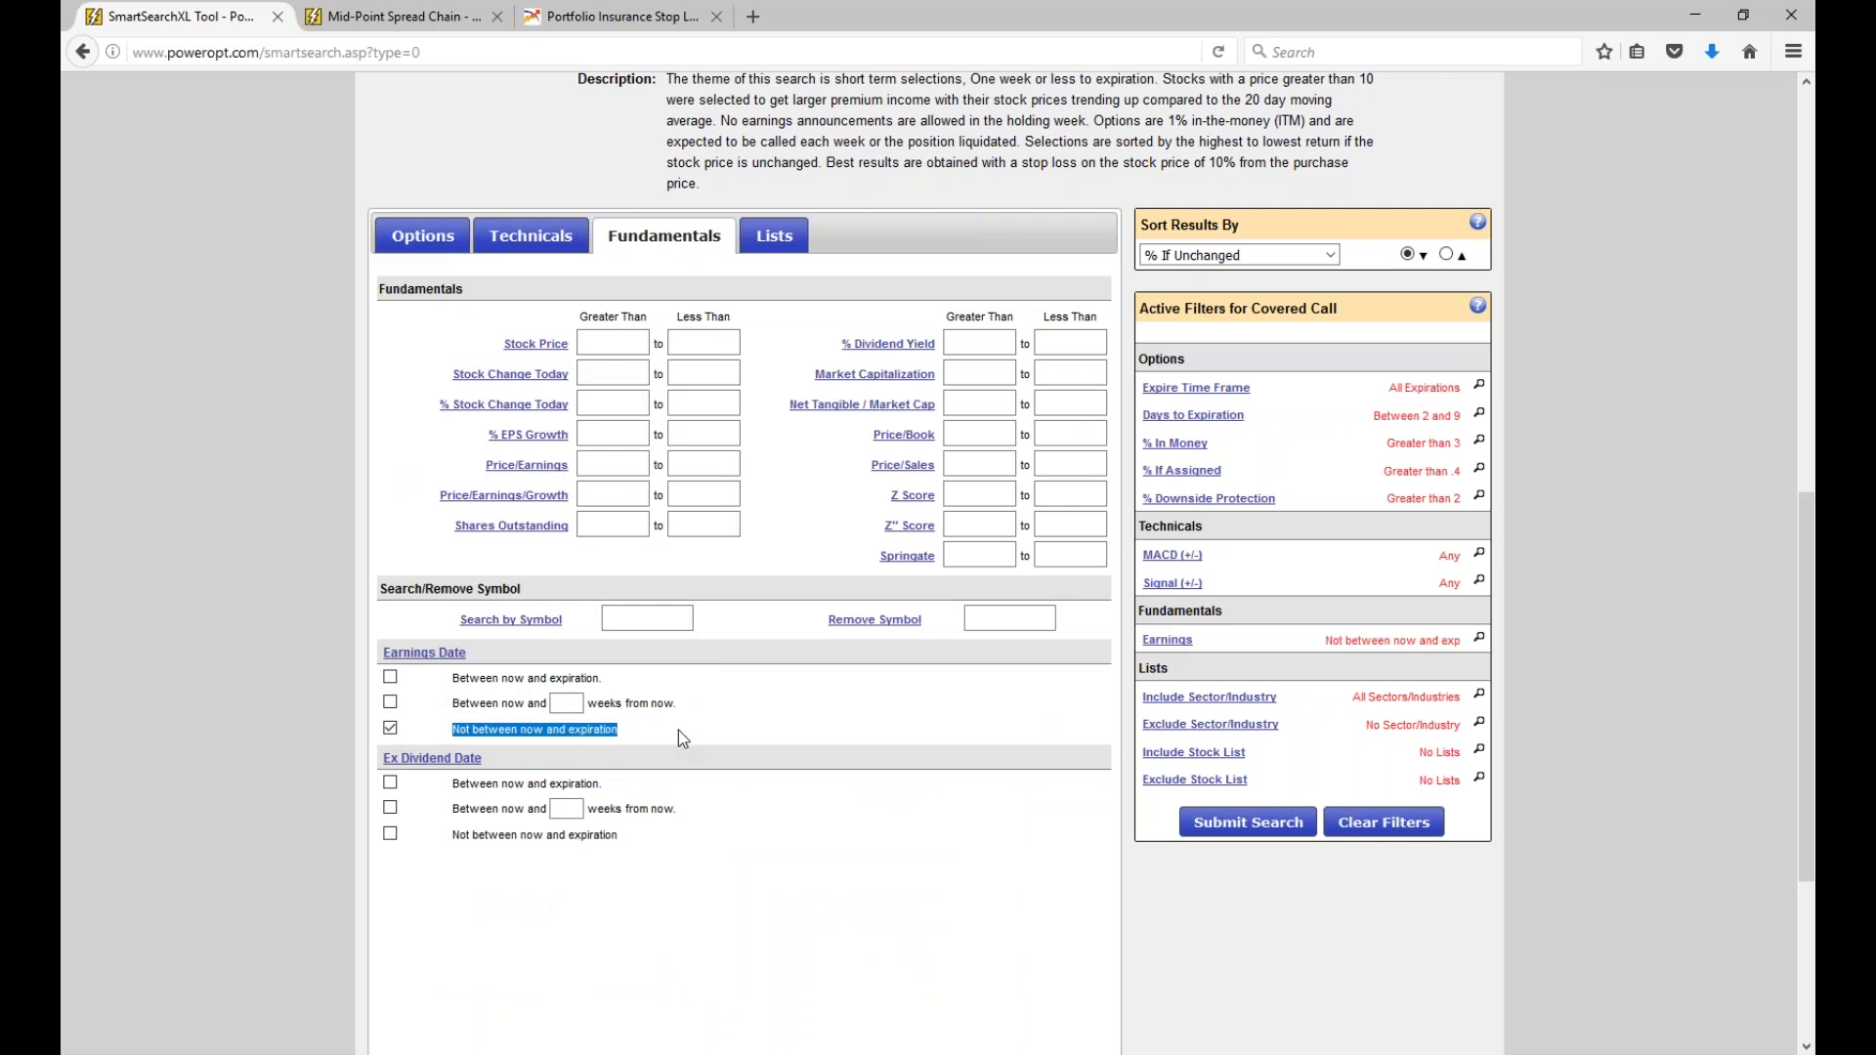
pyautogui.click(734, 721)
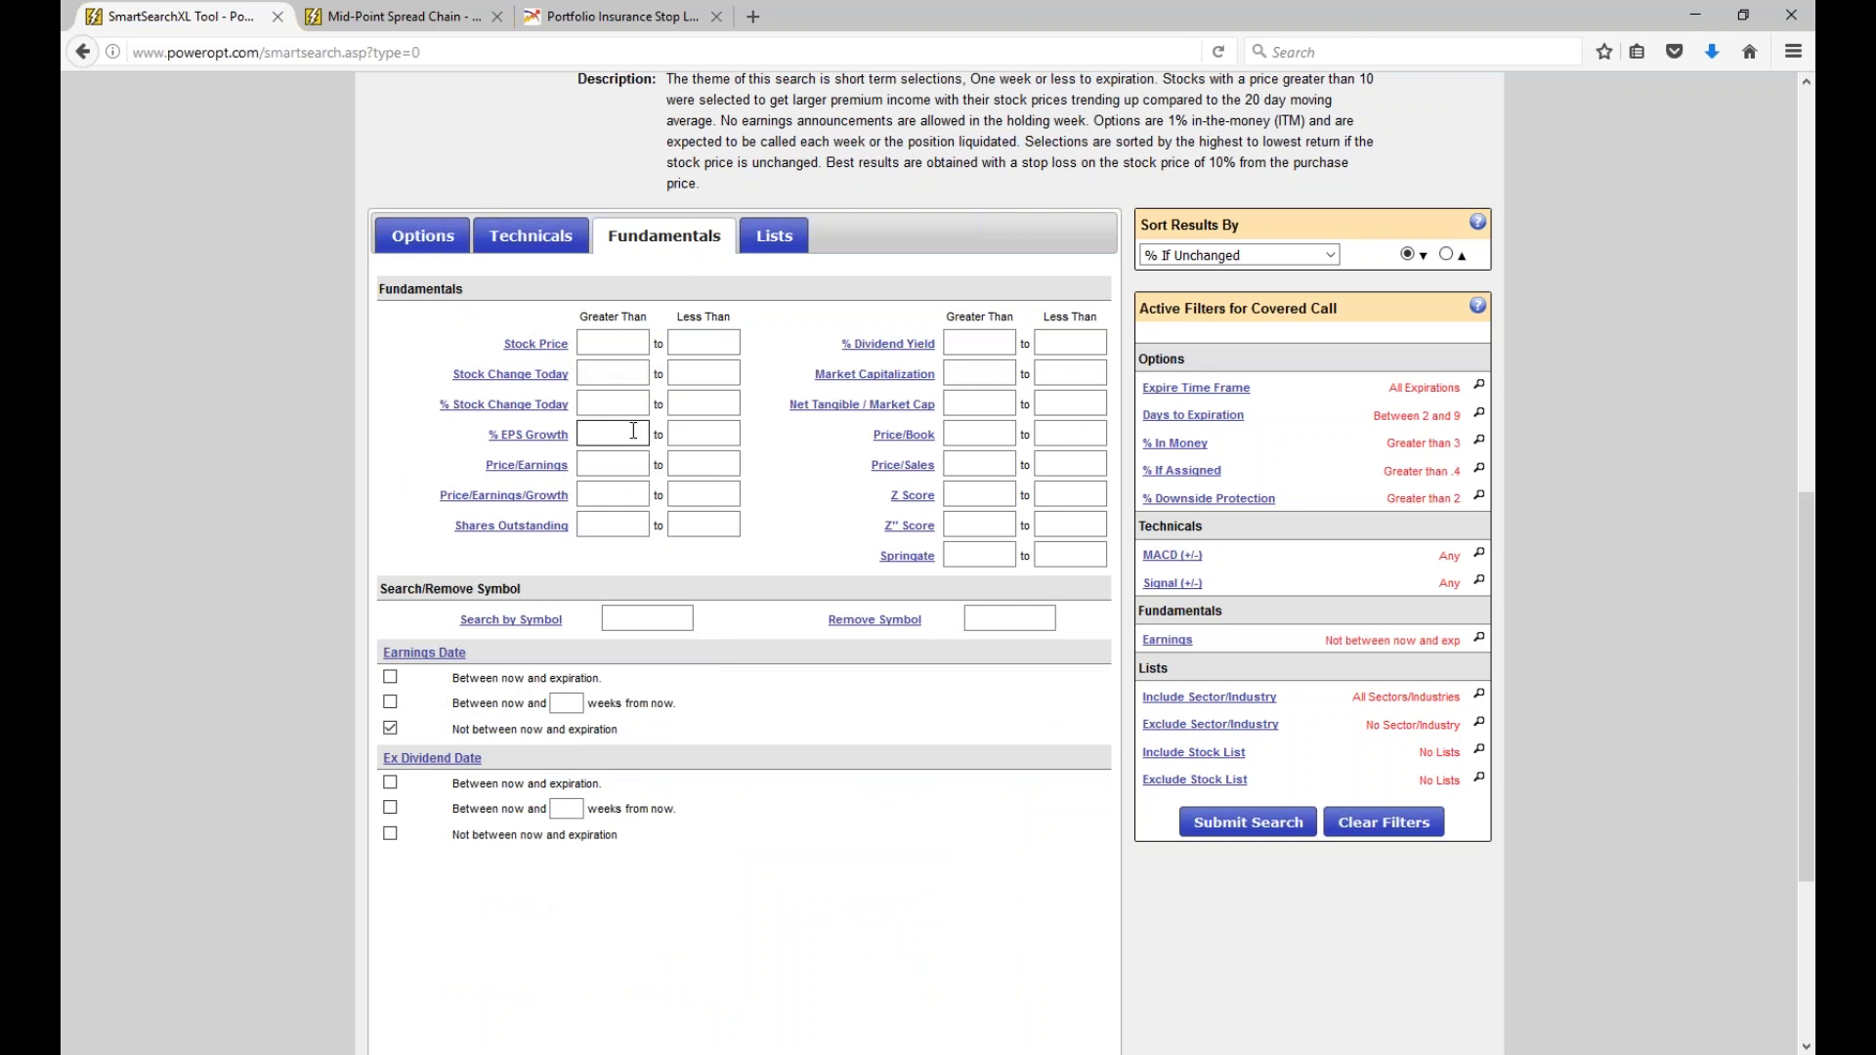
# Check the Market Capitalization filter's description and limit the stock price to between 5 and 150.
pyautogui.click(974, 370)
pyautogui.moveTo(894, 383)
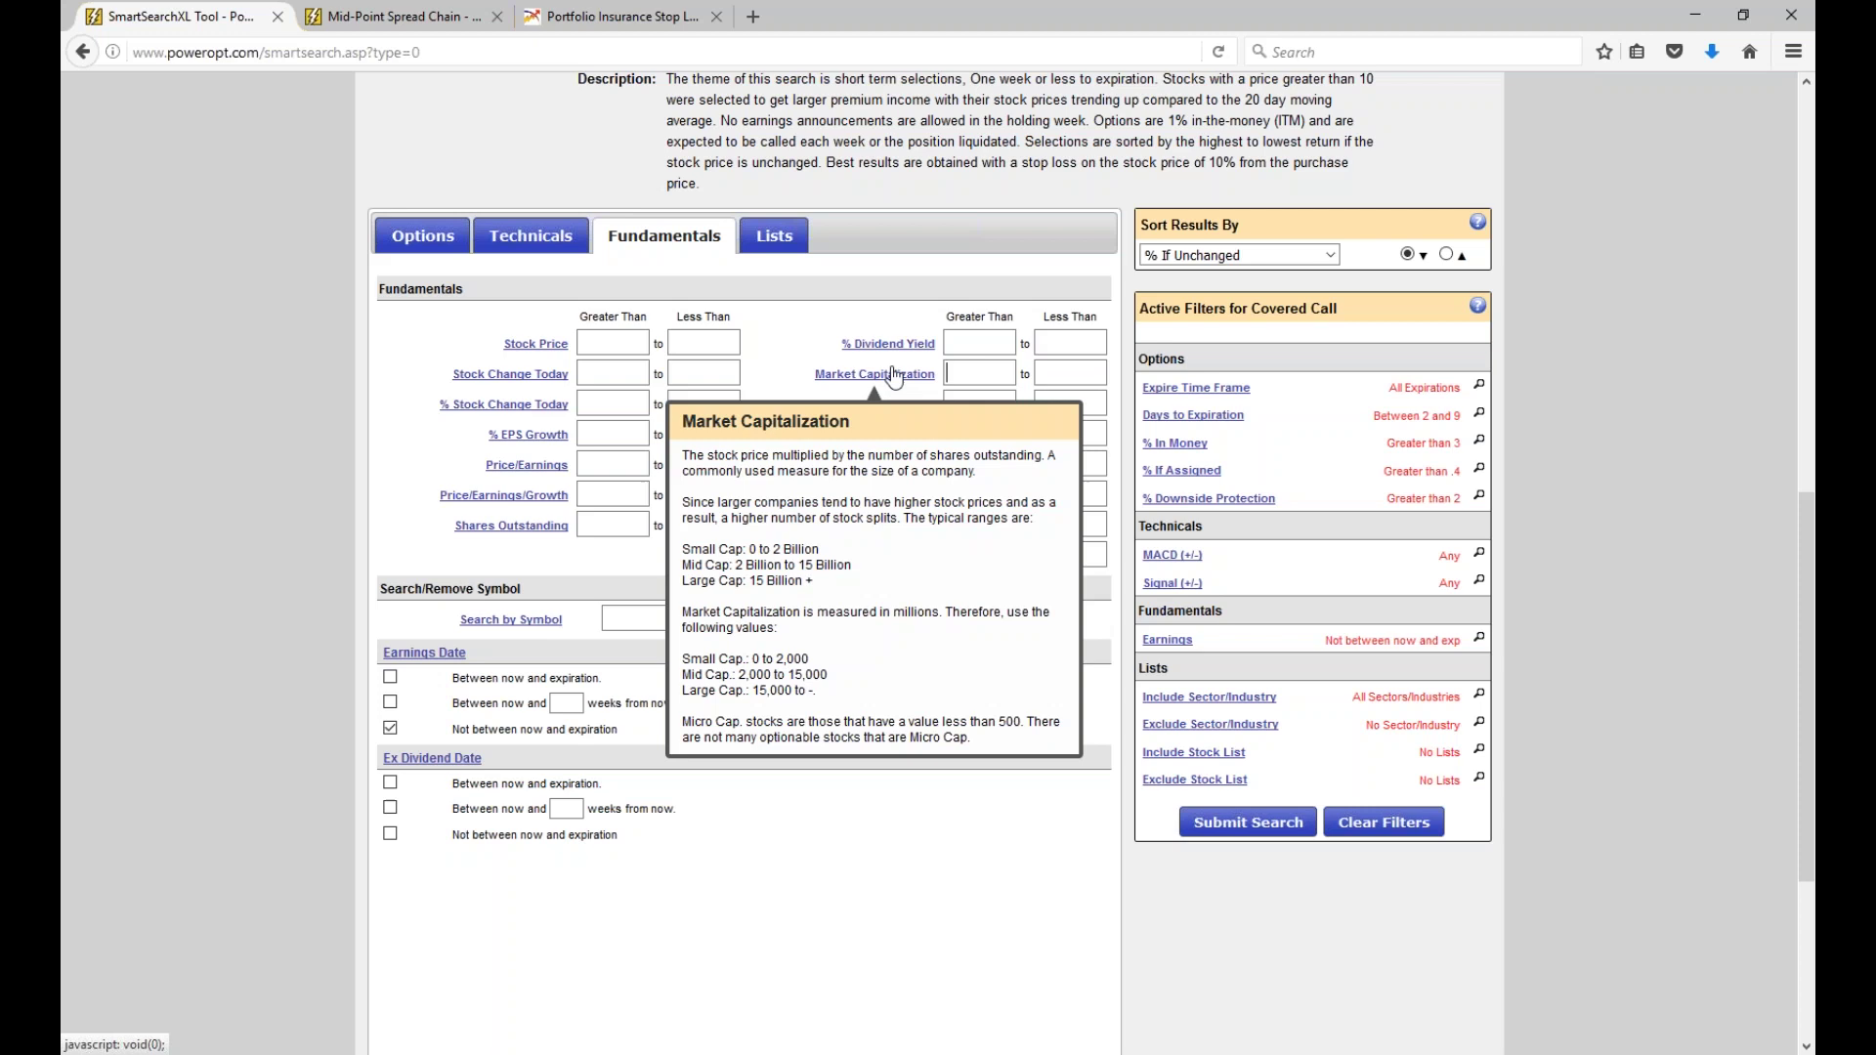
pyautogui.moveTo(543, 452)
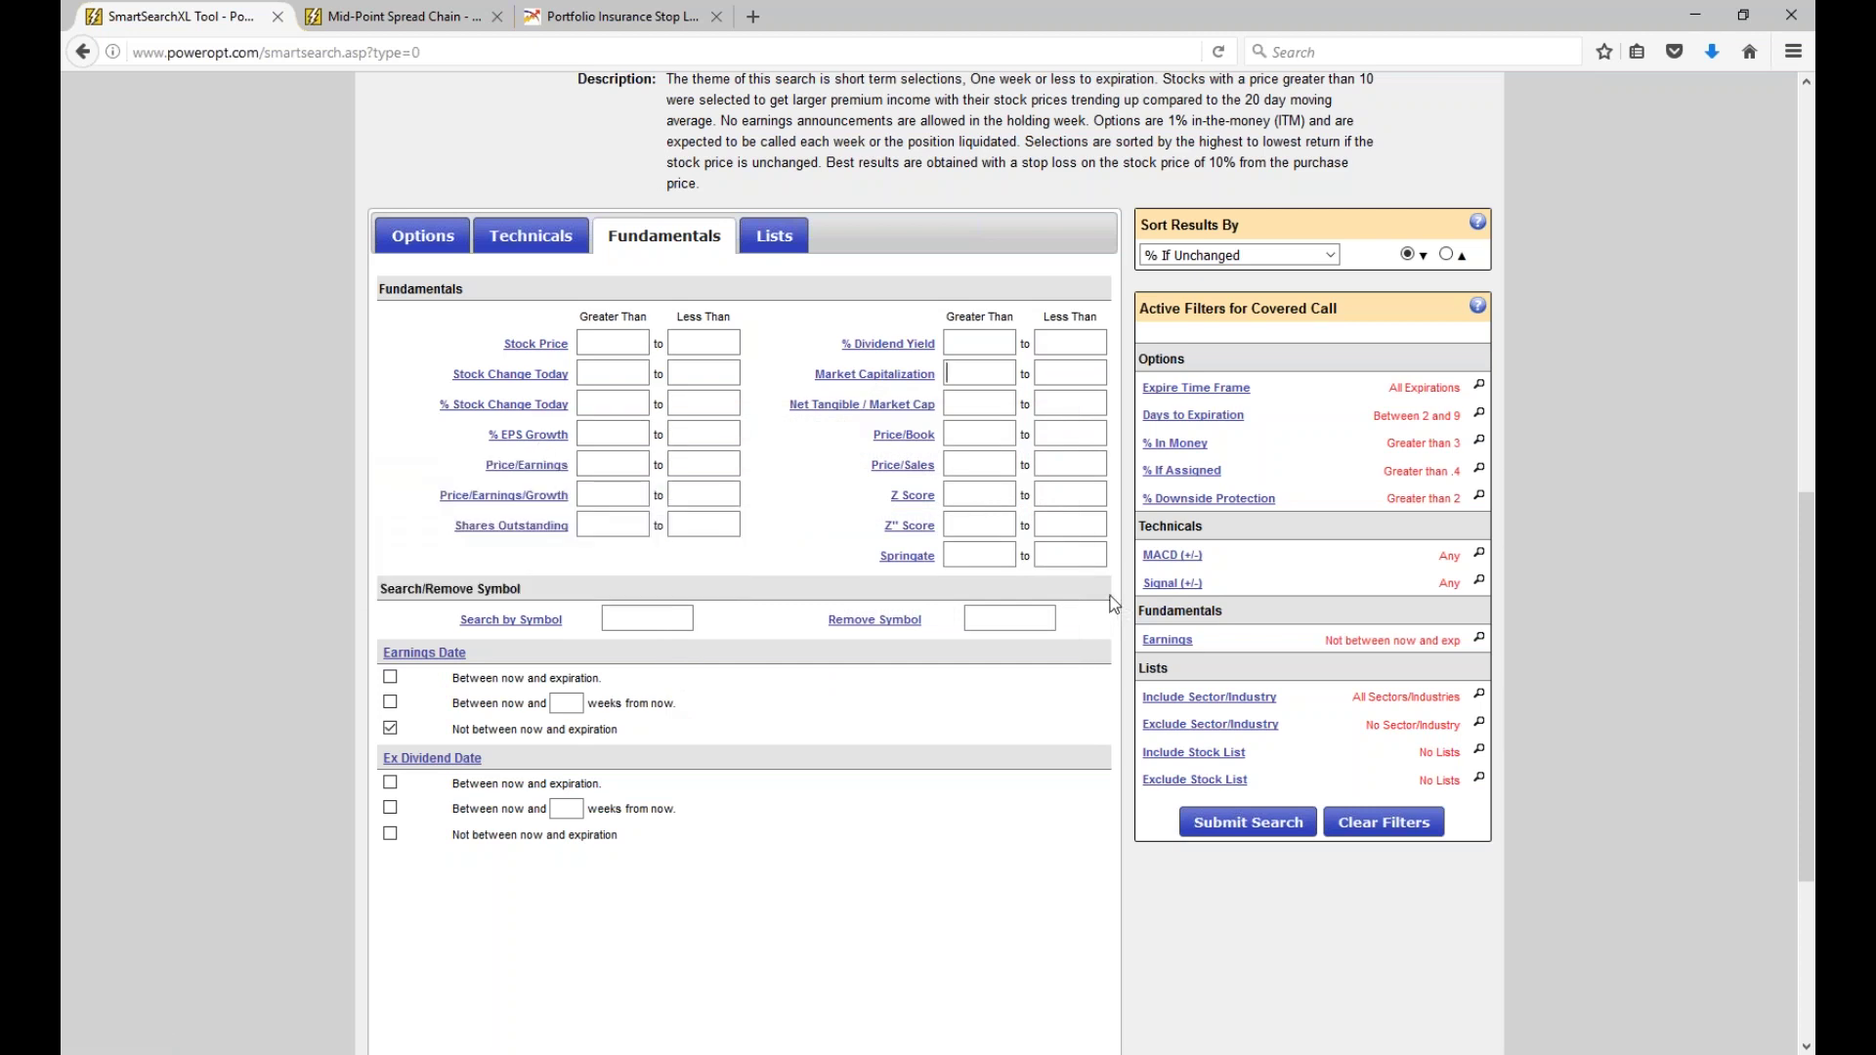
pyautogui.click(625, 344)
pyautogui.write('5')
pyautogui.click(728, 339)
pyautogui.write('150')
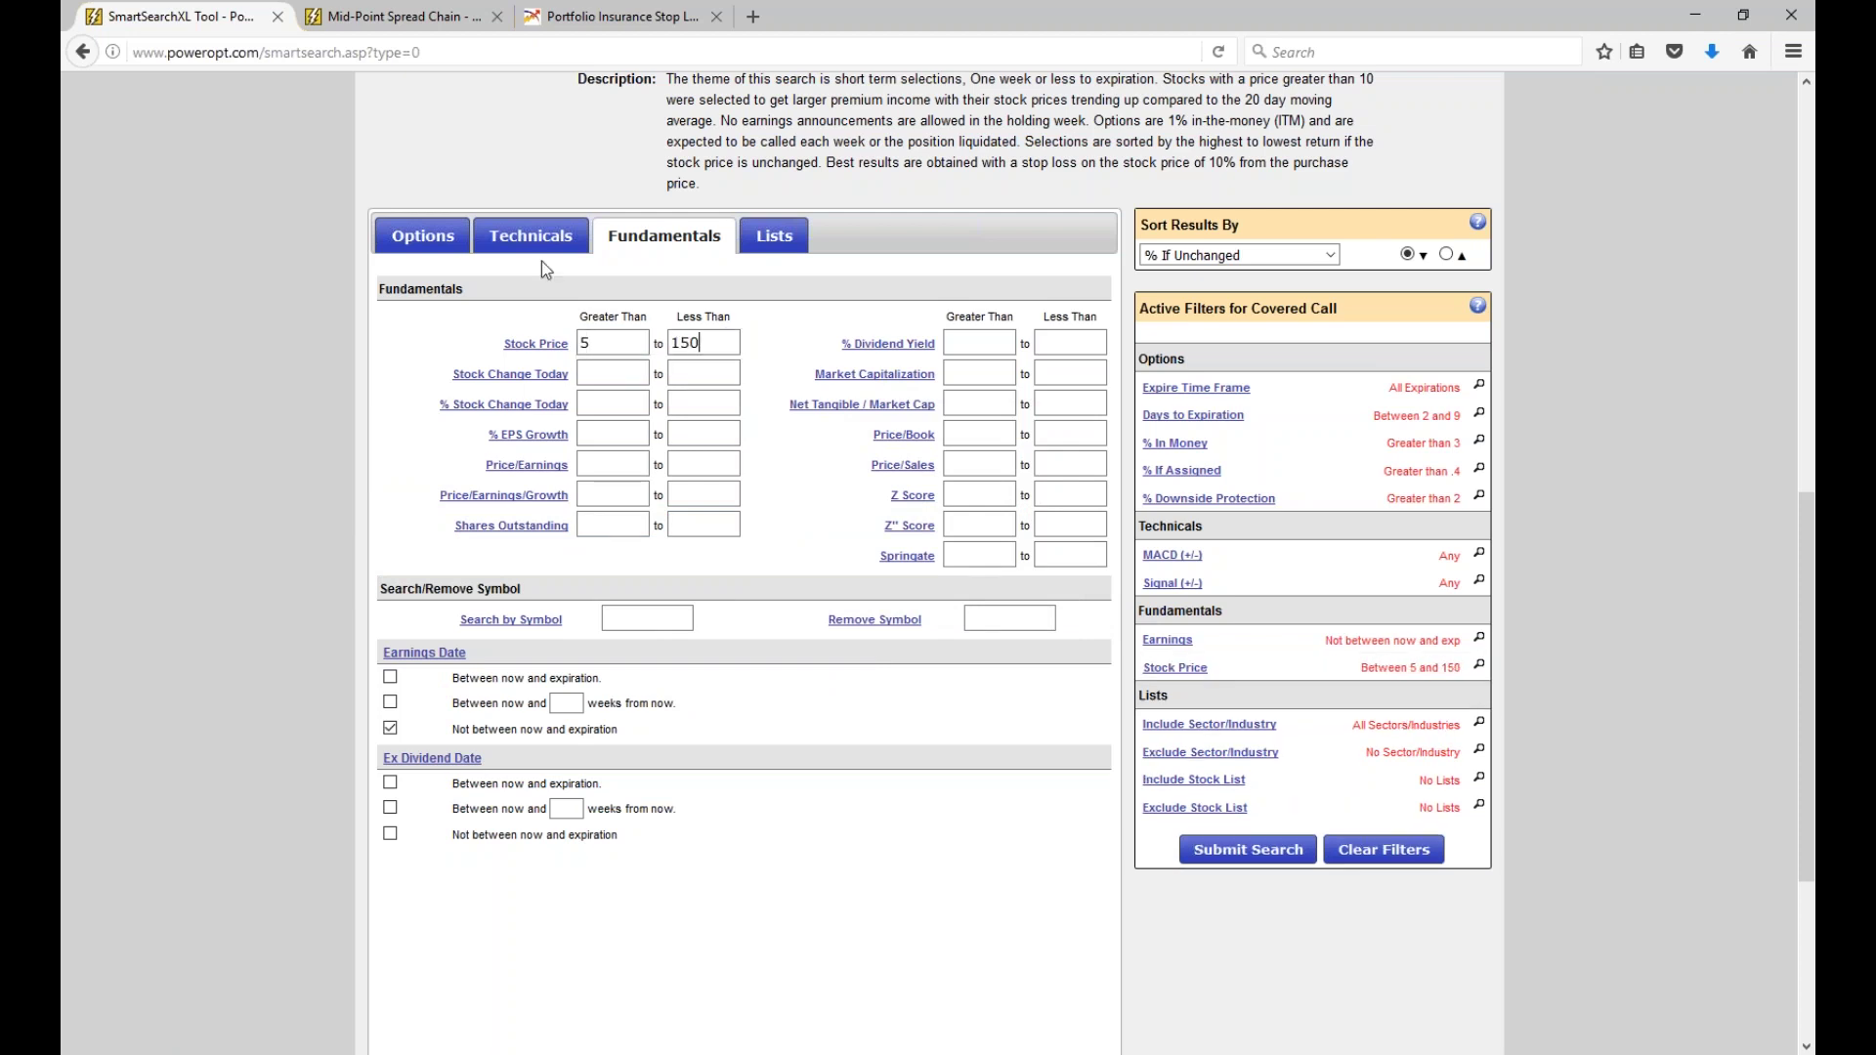
# Add a simple moving average filter requiring Stock Price > SMA20.
pyautogui.click(531, 235)
pyautogui.click(704, 646)
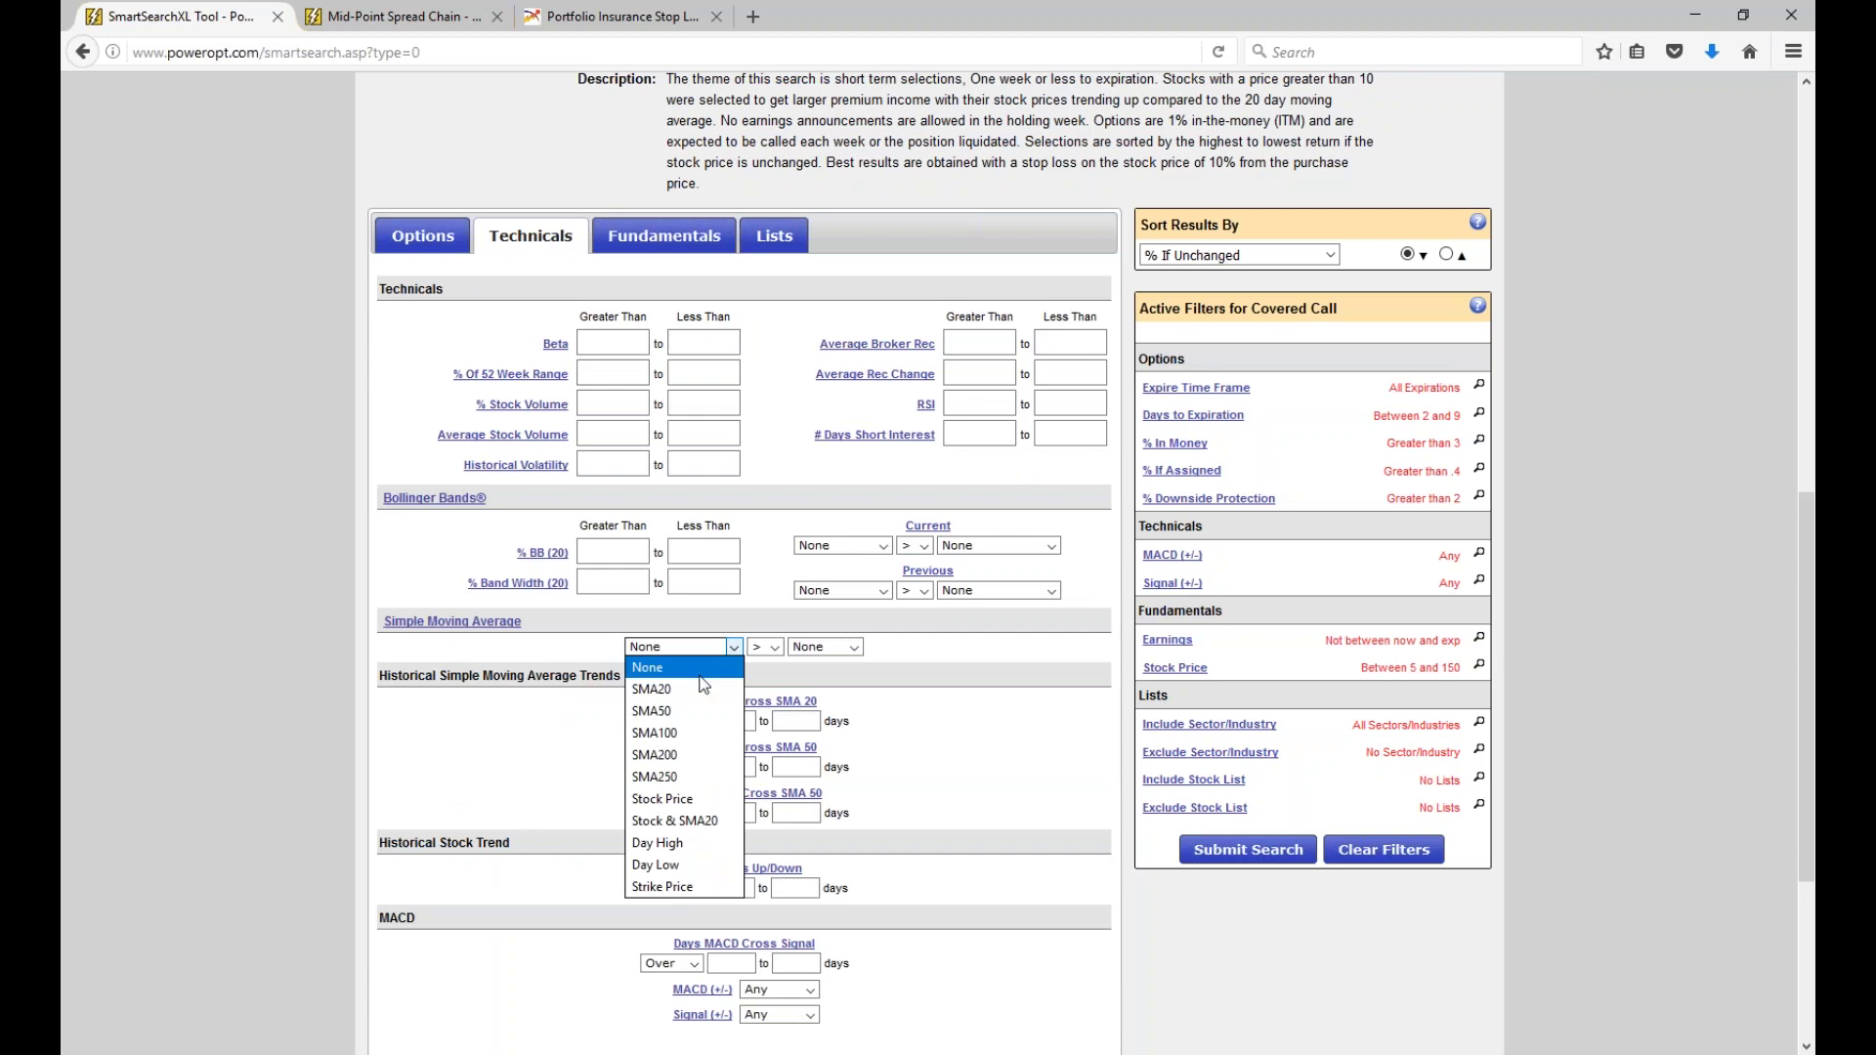
pyautogui.click(674, 789)
pyautogui.click(829, 647)
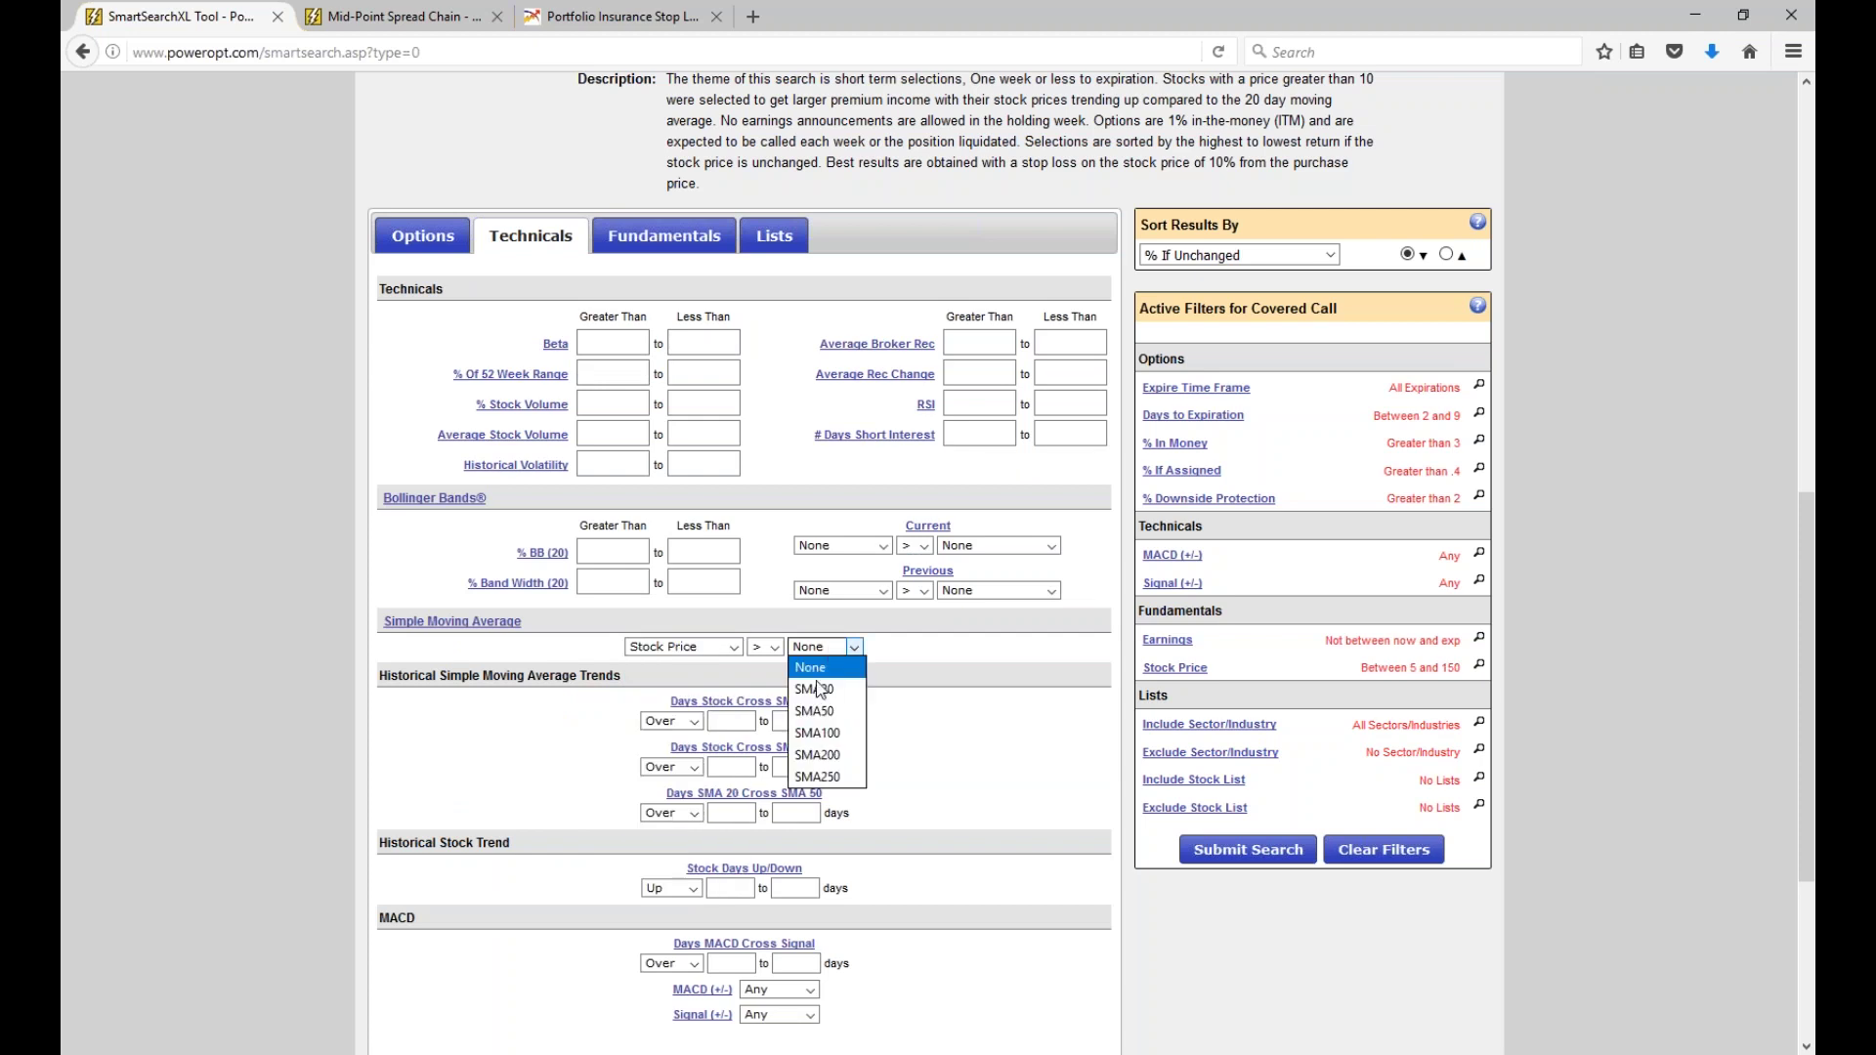
pyautogui.click(819, 694)
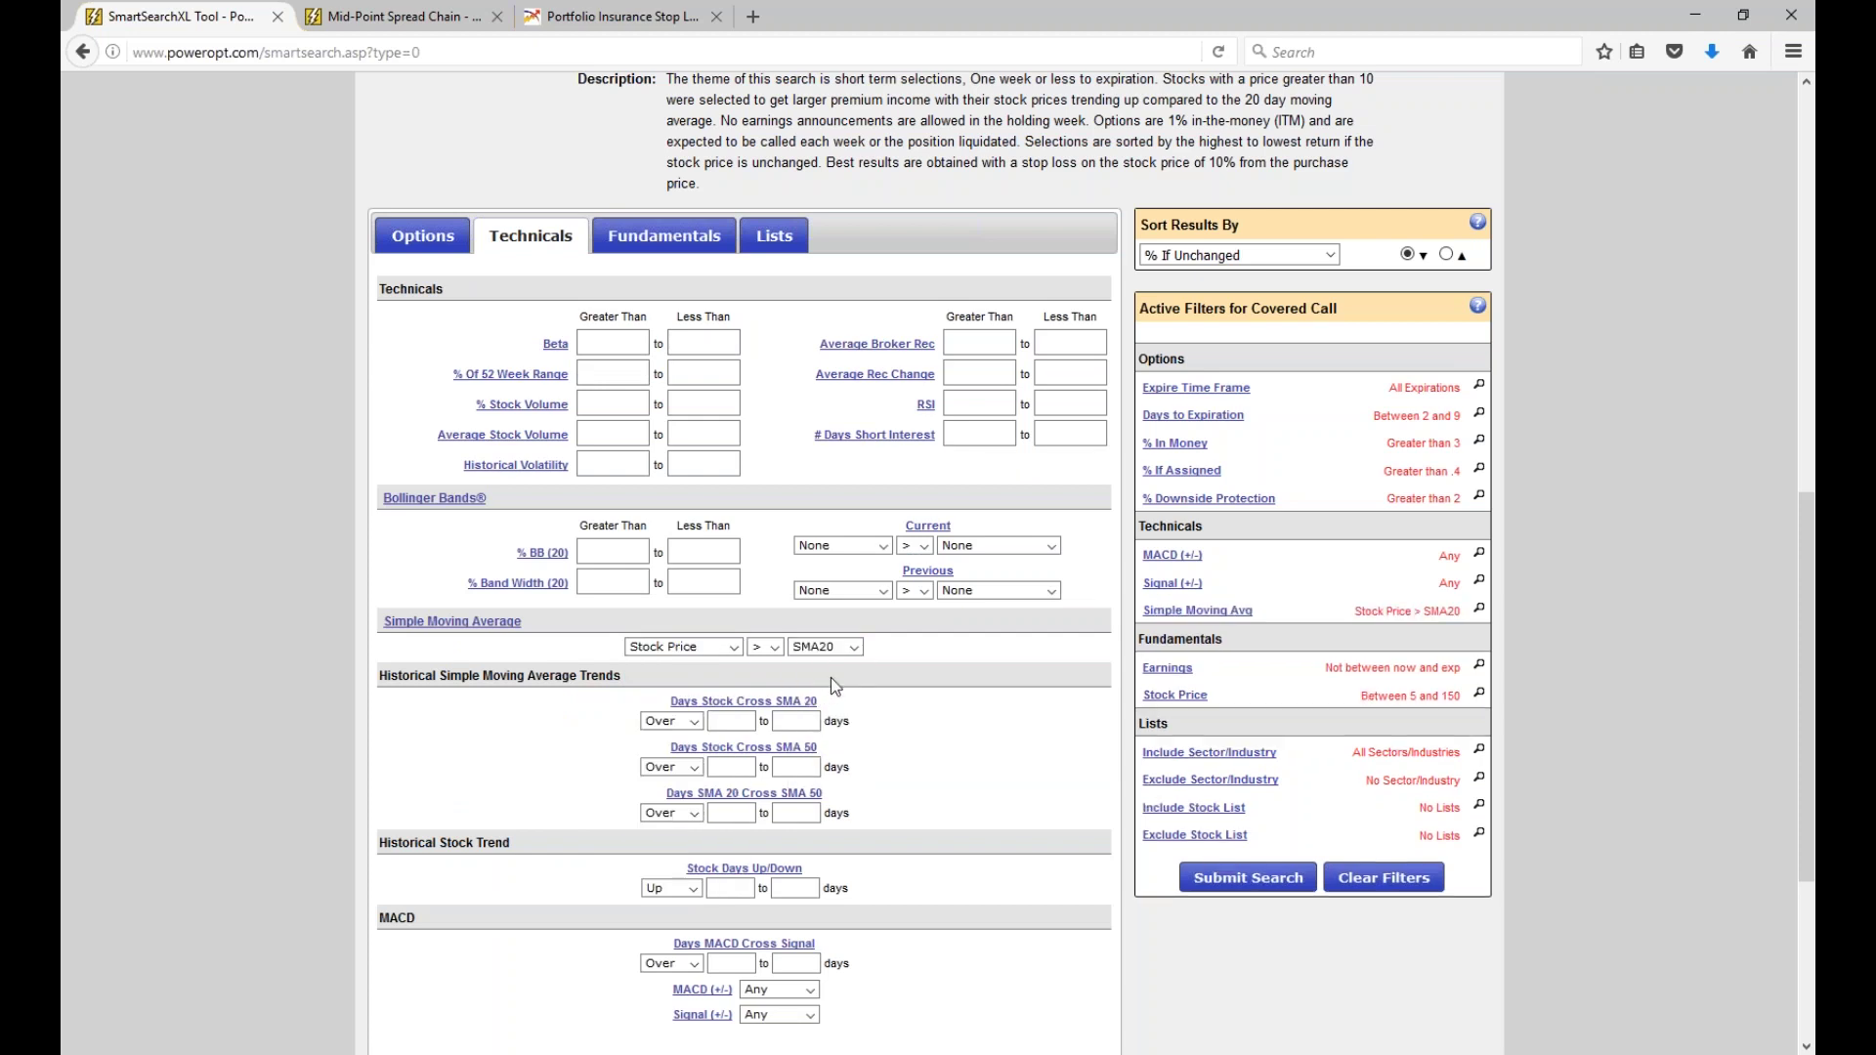
# Set the minimum average stock volume to 750 and run the covered call search.
pyautogui.click(623, 436)
pyautogui.click(542, 446)
pyautogui.write('750')
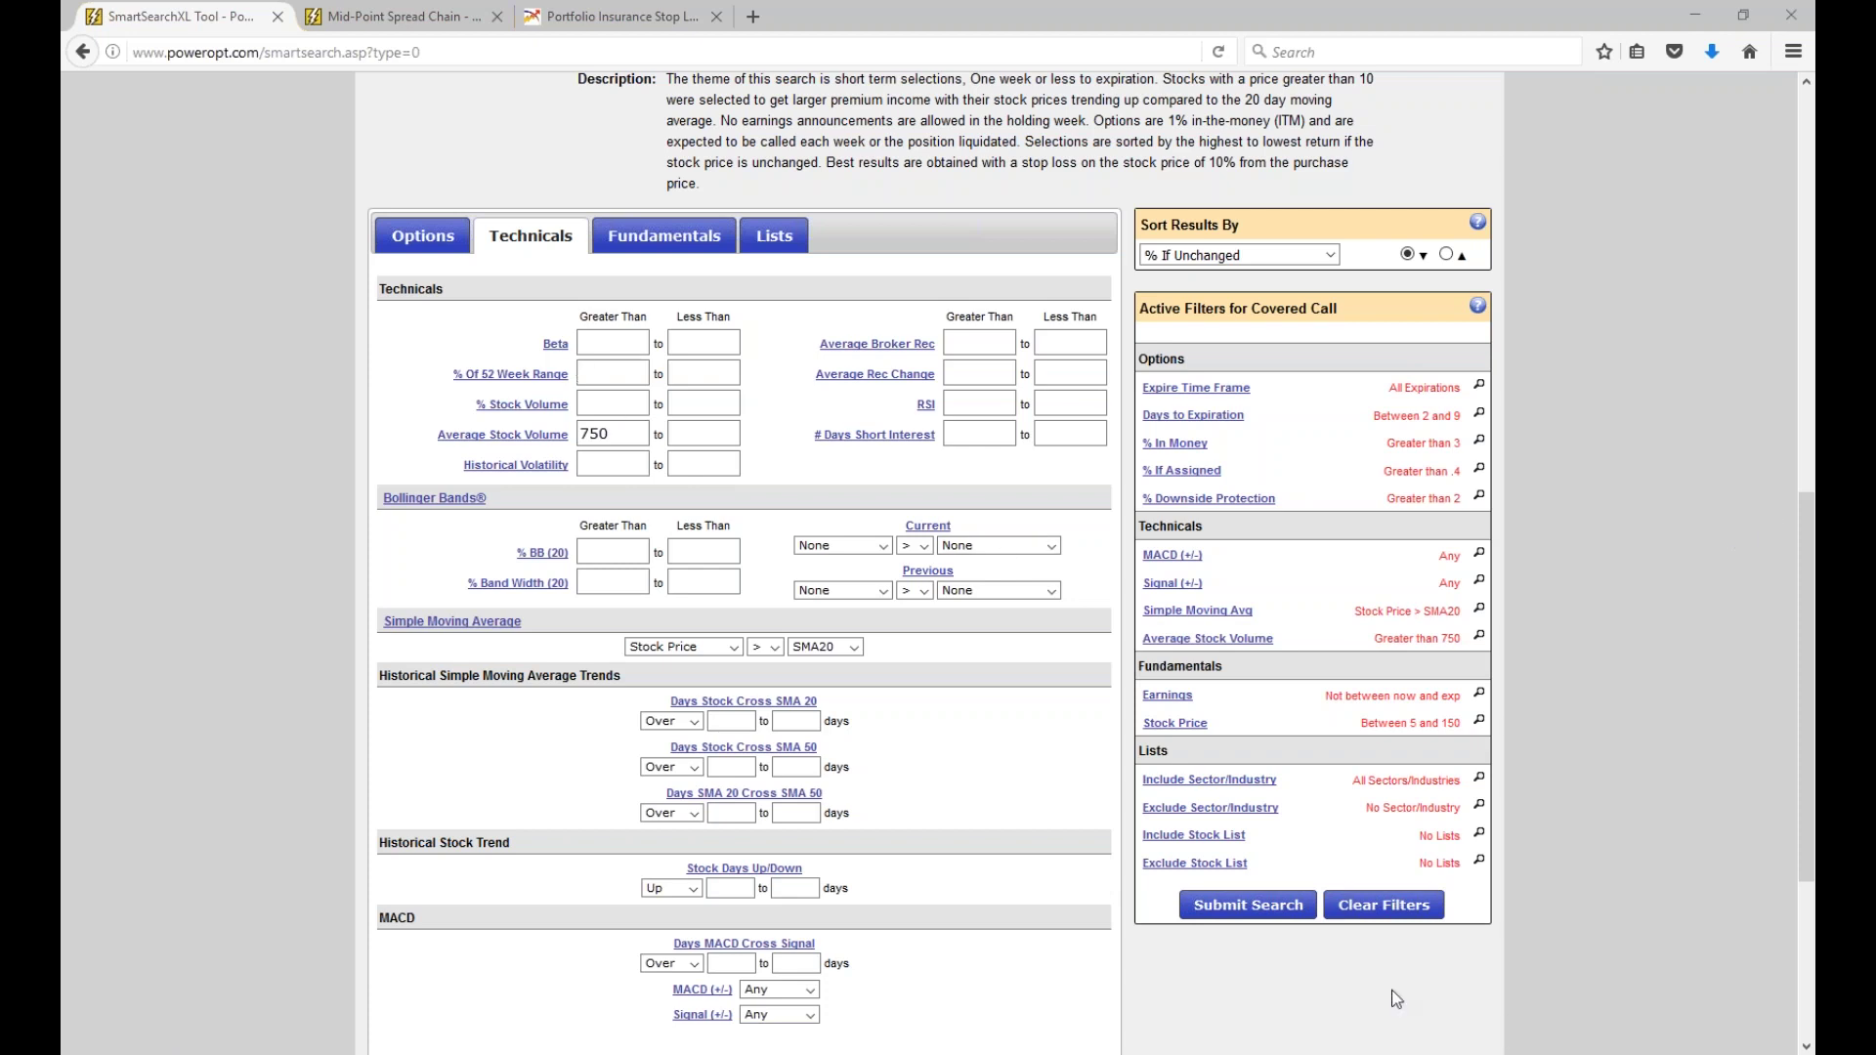
pyautogui.click(1248, 905)
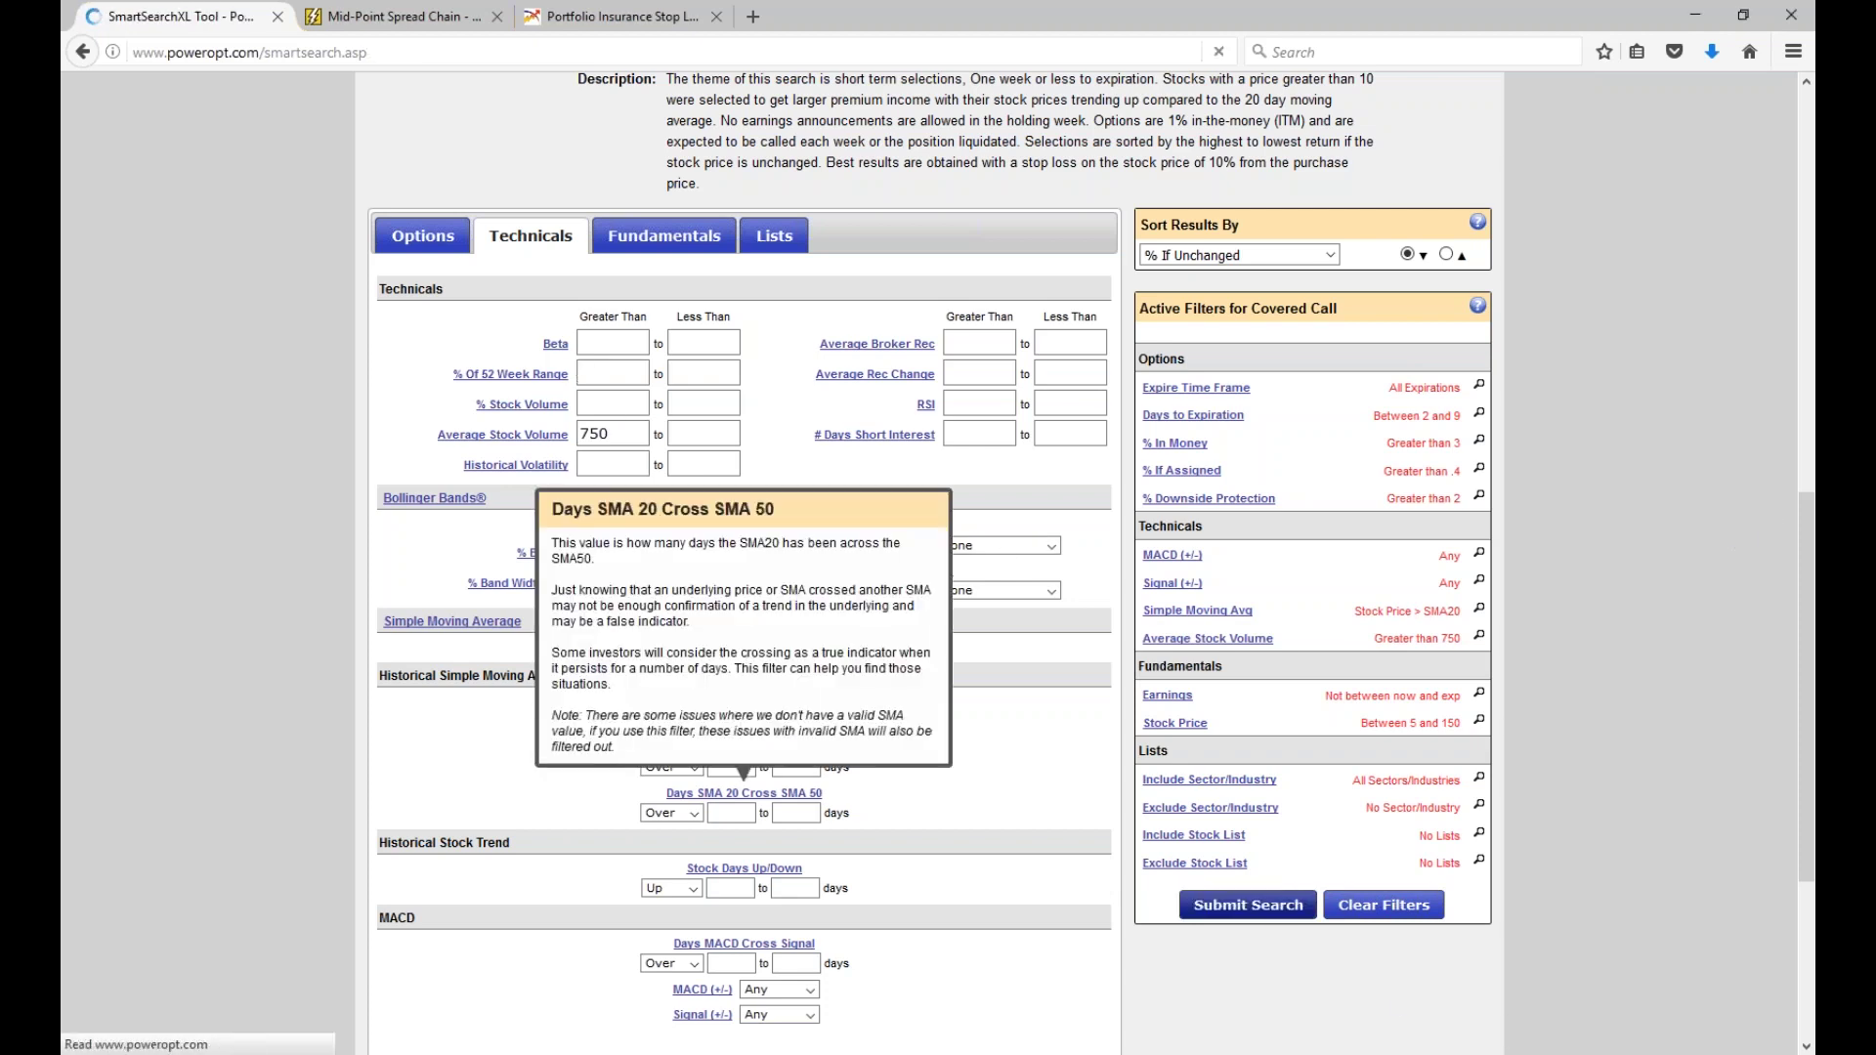
# Exclude the Leveraged ETFs stock list from the covered call search and rerun it.
pyautogui.scroll(-3, 1050, 669)
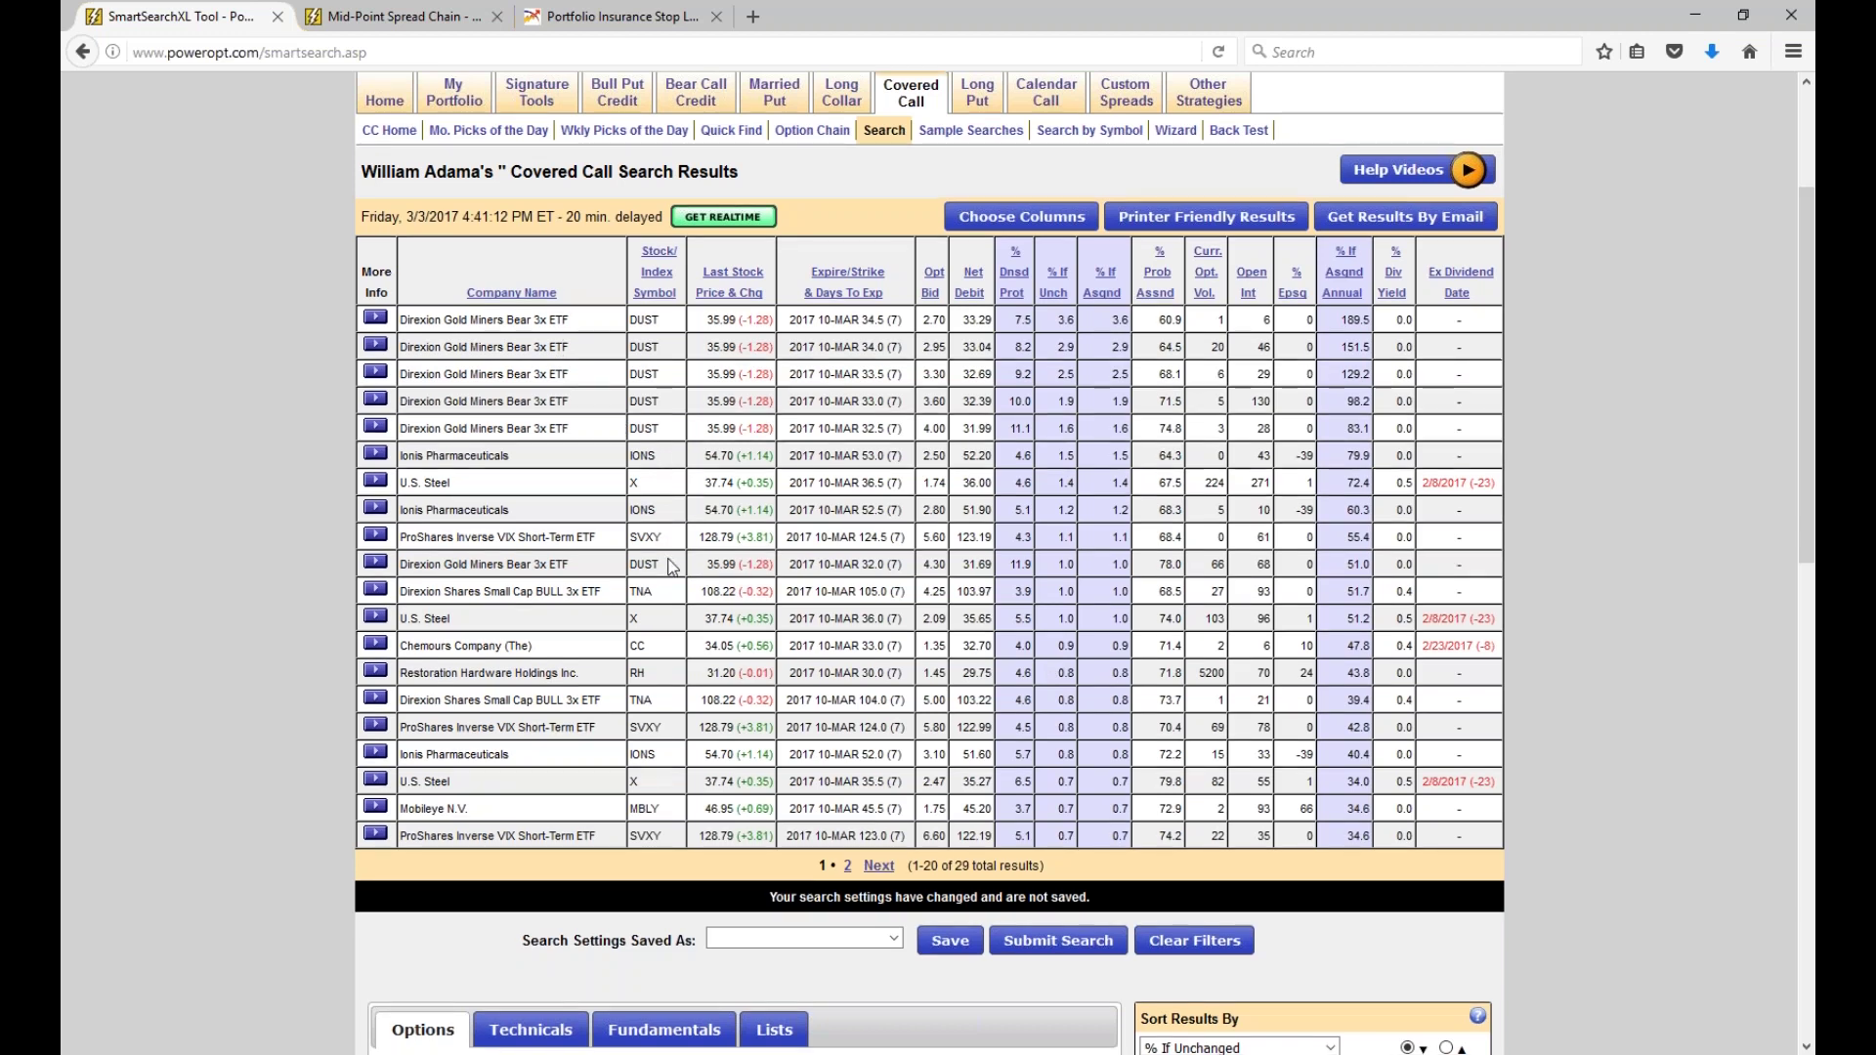
pyautogui.scroll(-2, 672, 567)
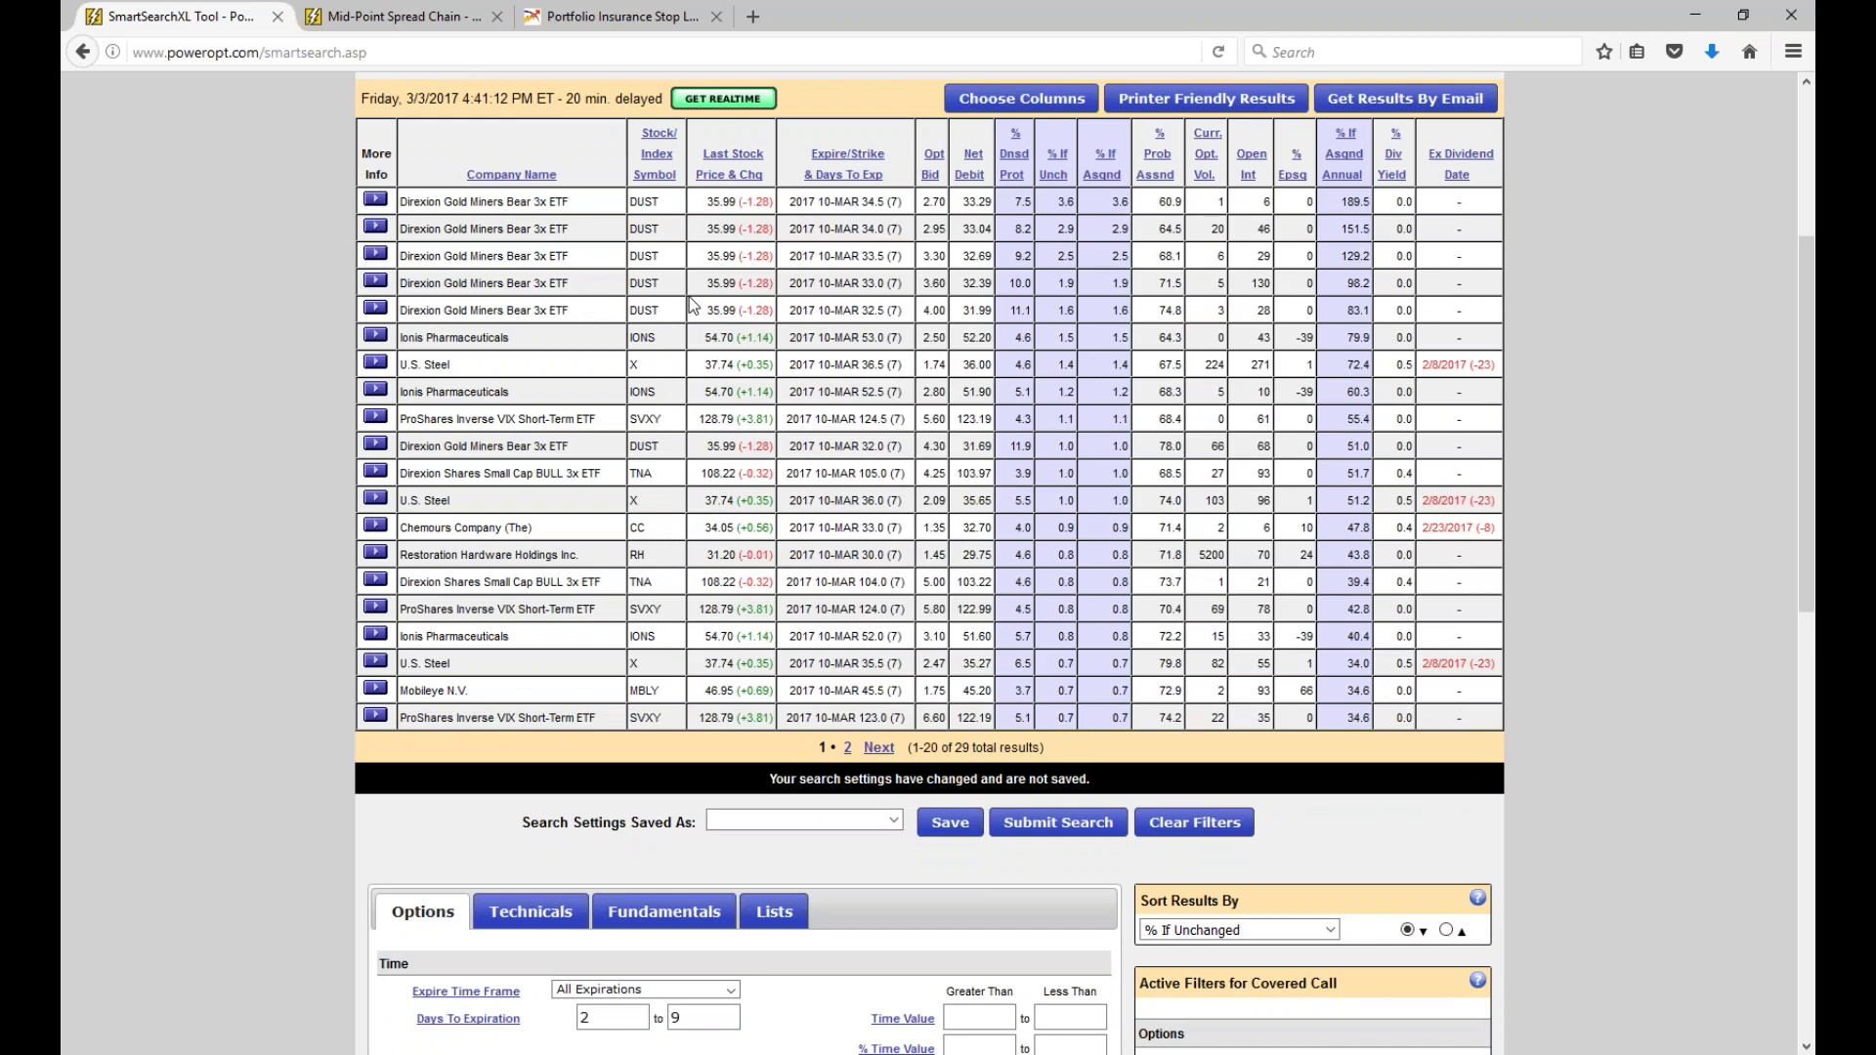
pyautogui.scroll(-6, 690, 308)
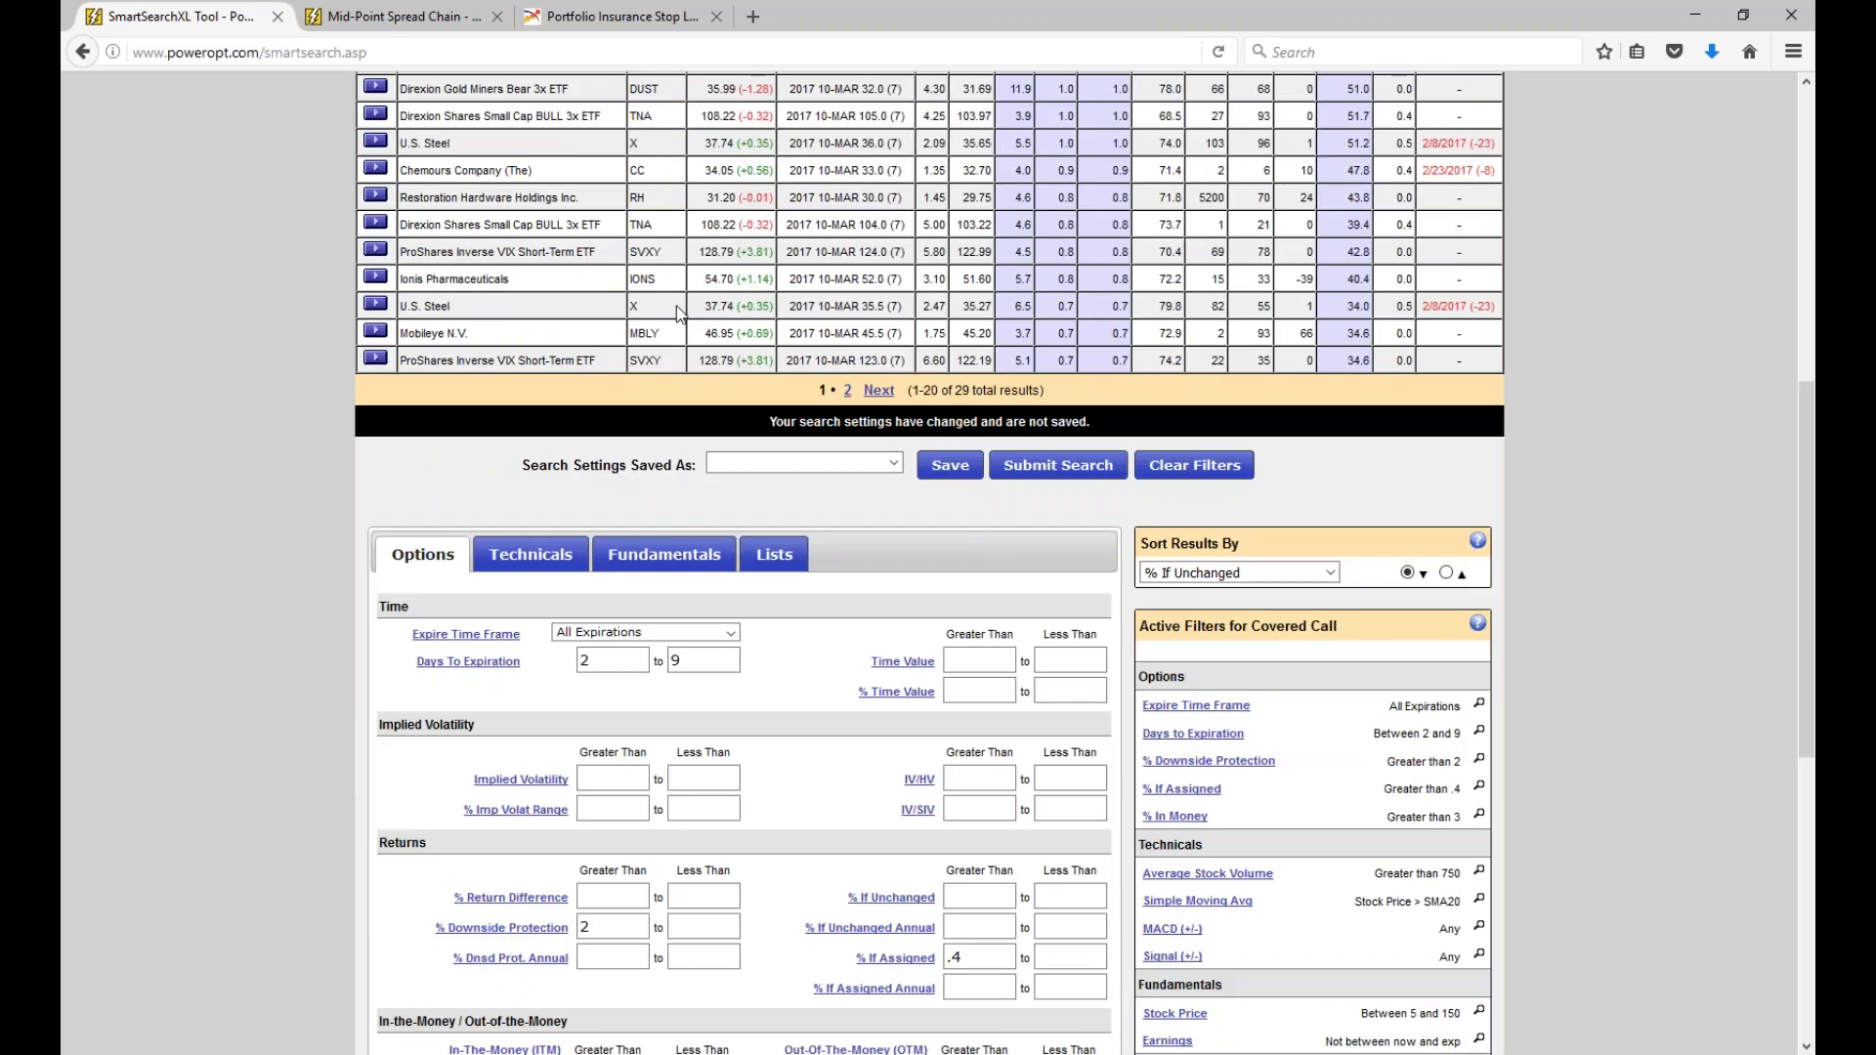
pyautogui.click(774, 554)
pyautogui.scroll(-5, 919, 675)
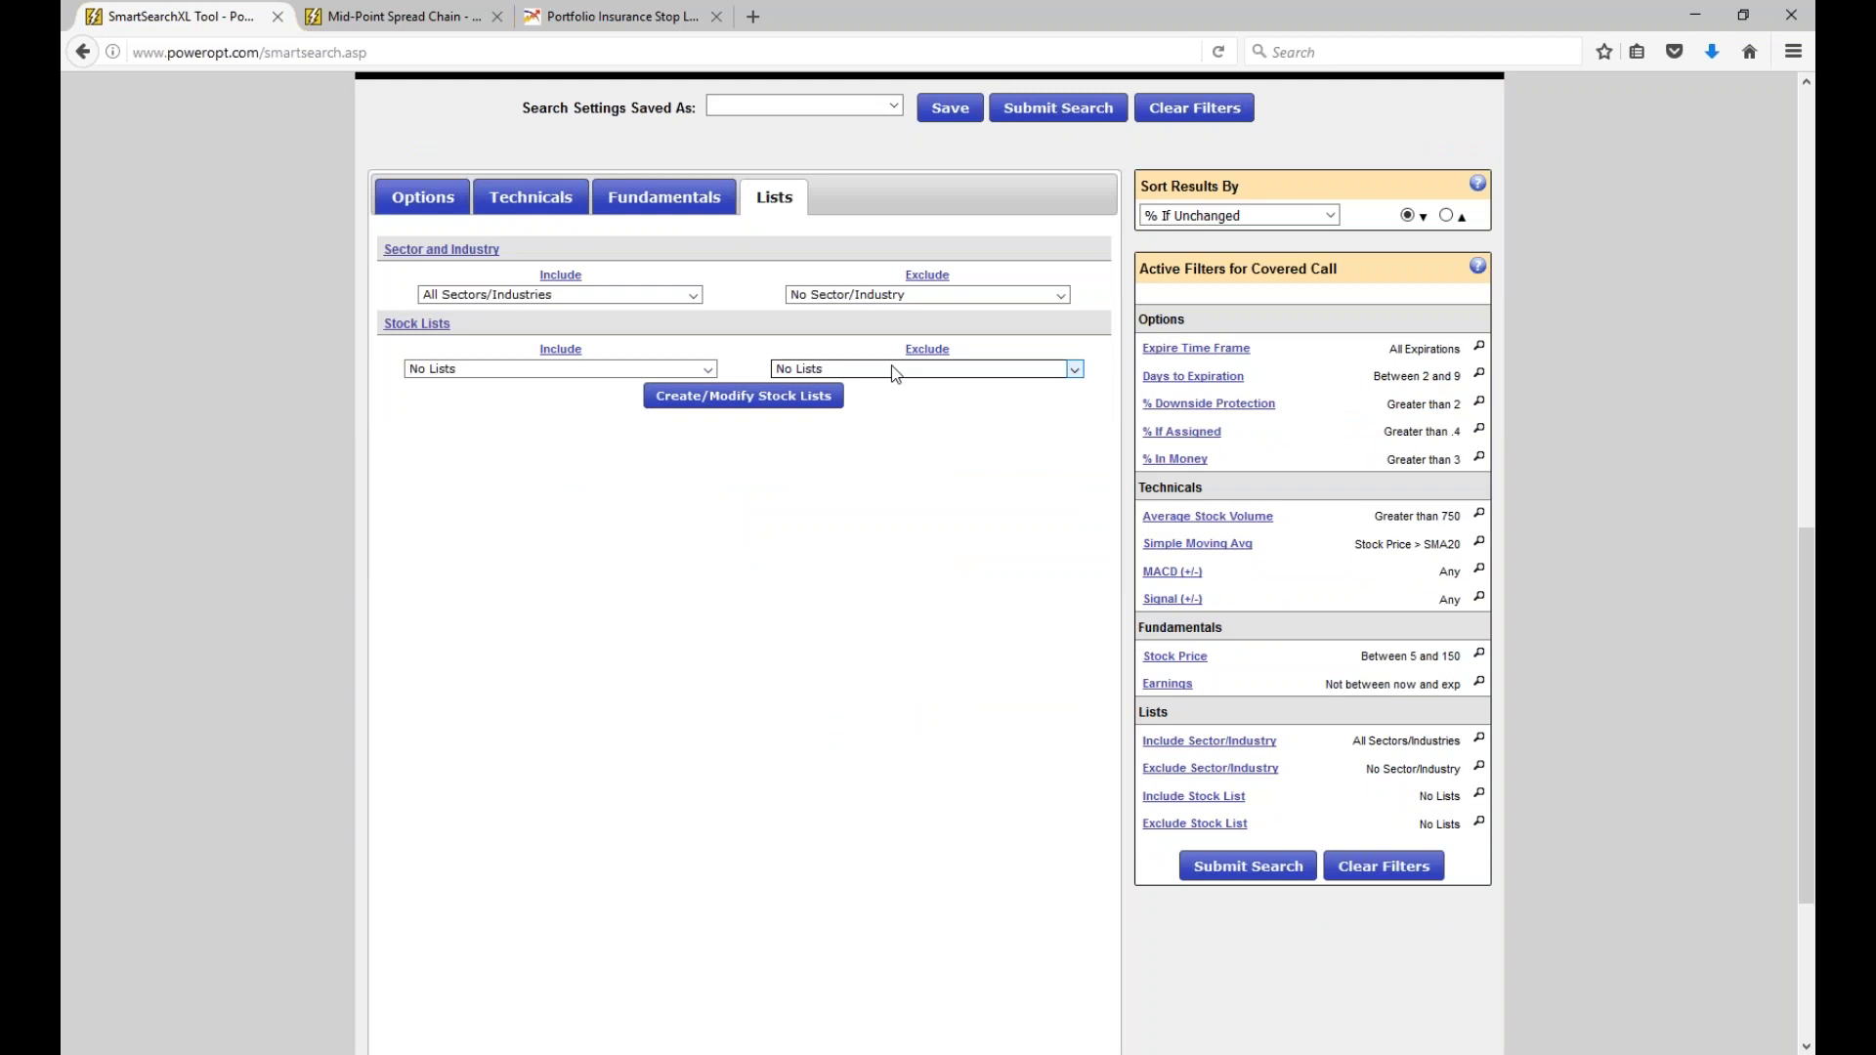
pyautogui.click(912, 372)
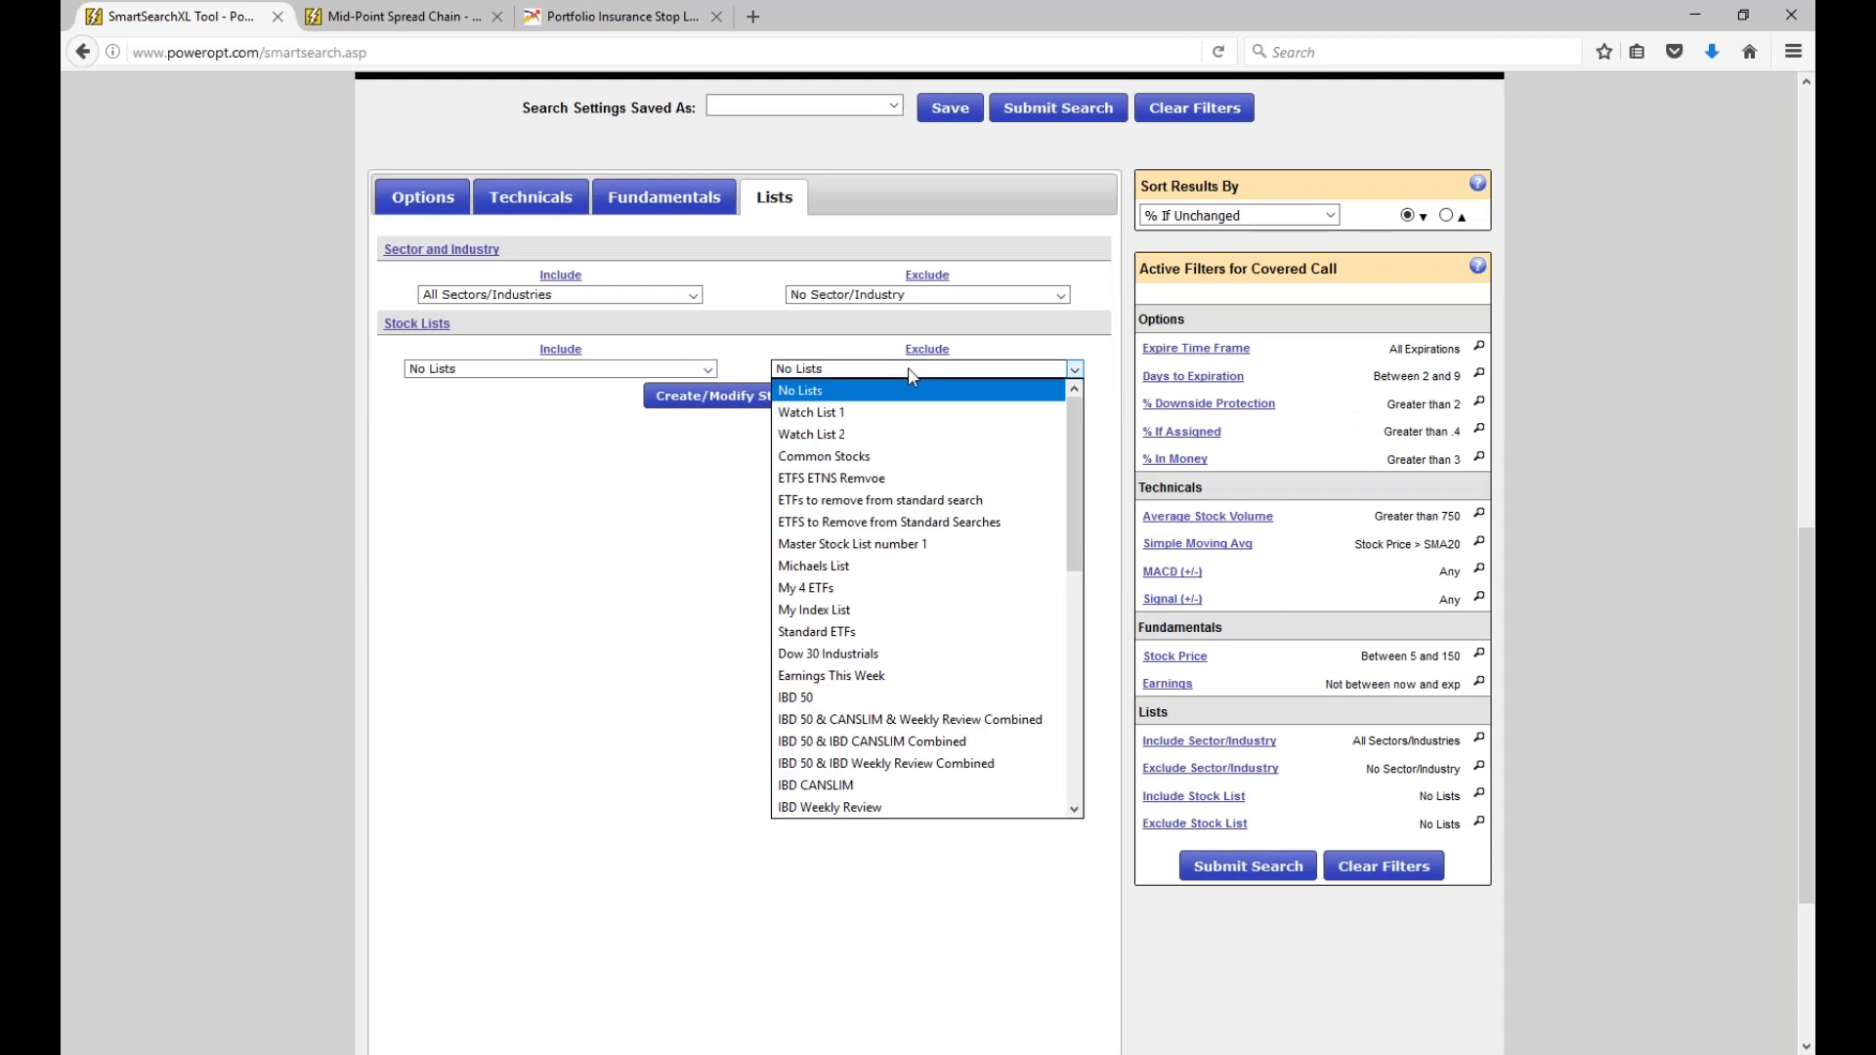
pyautogui.scroll(-2, 916, 625)
pyautogui.scroll(2, 916, 626)
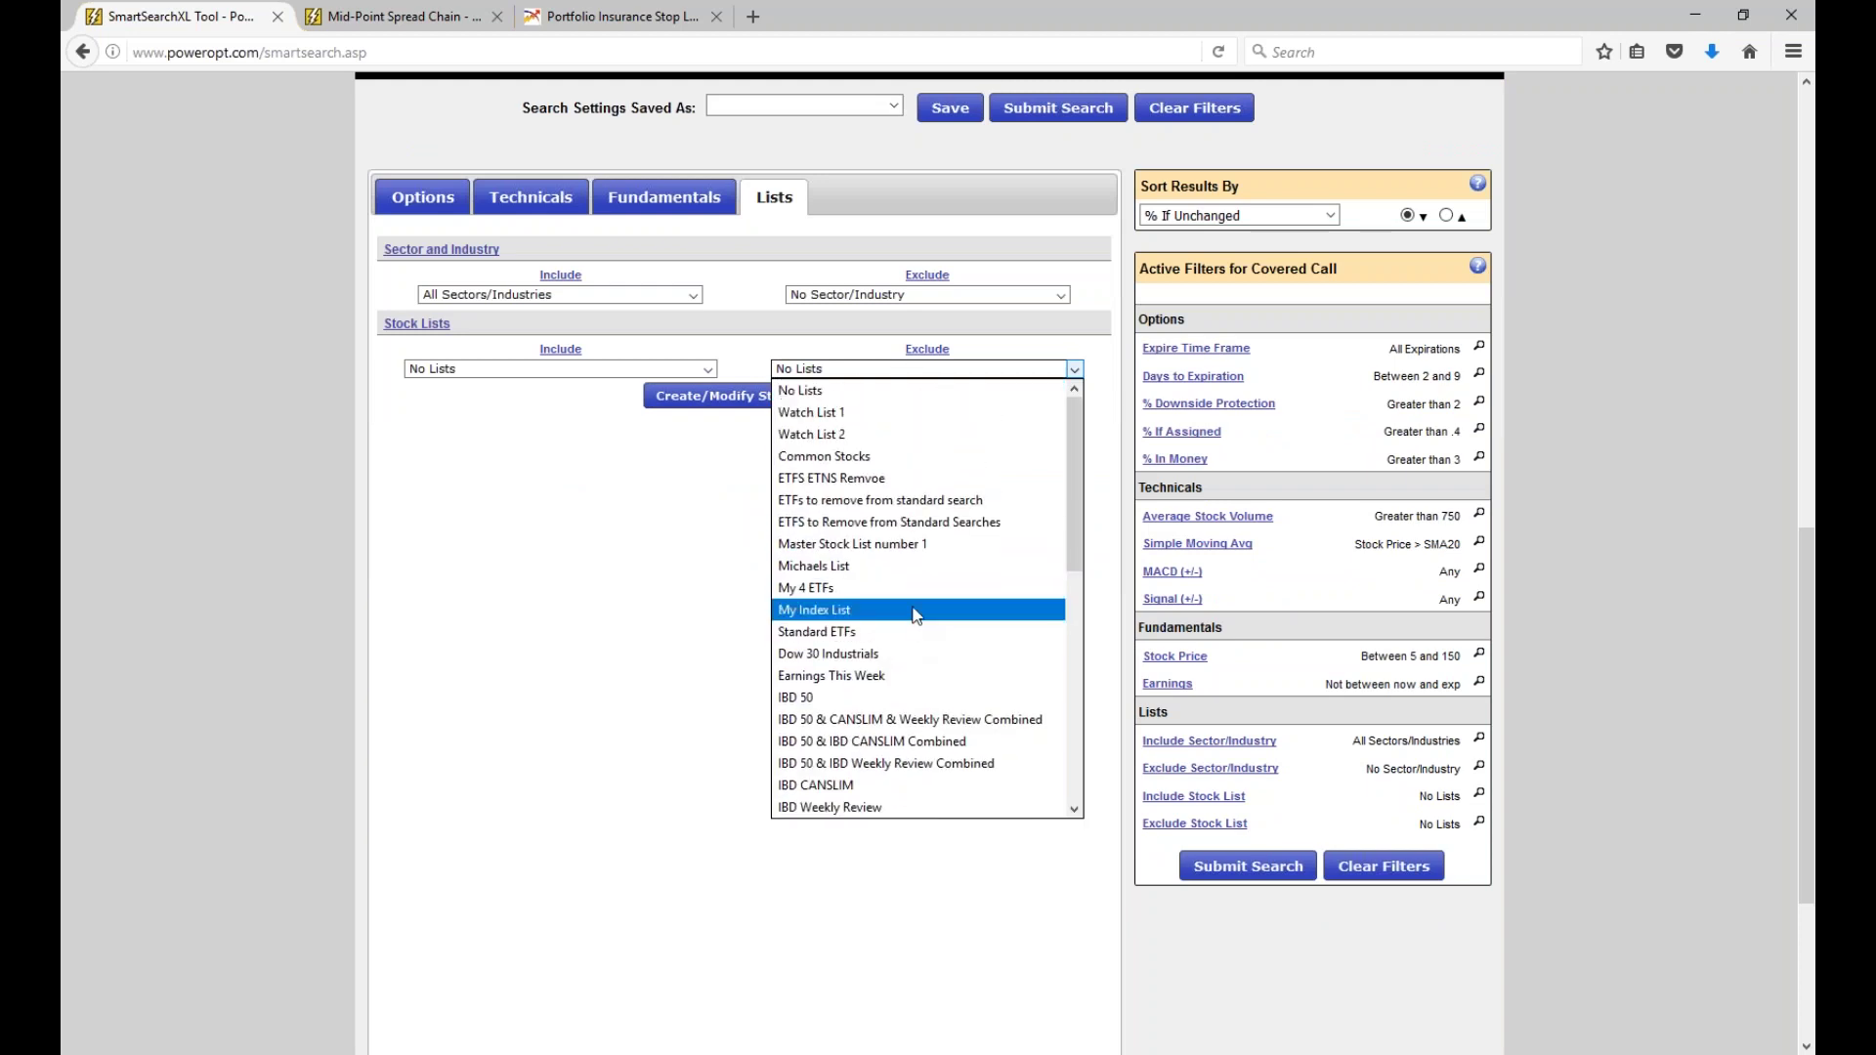
pyautogui.scroll(-5, 915, 626)
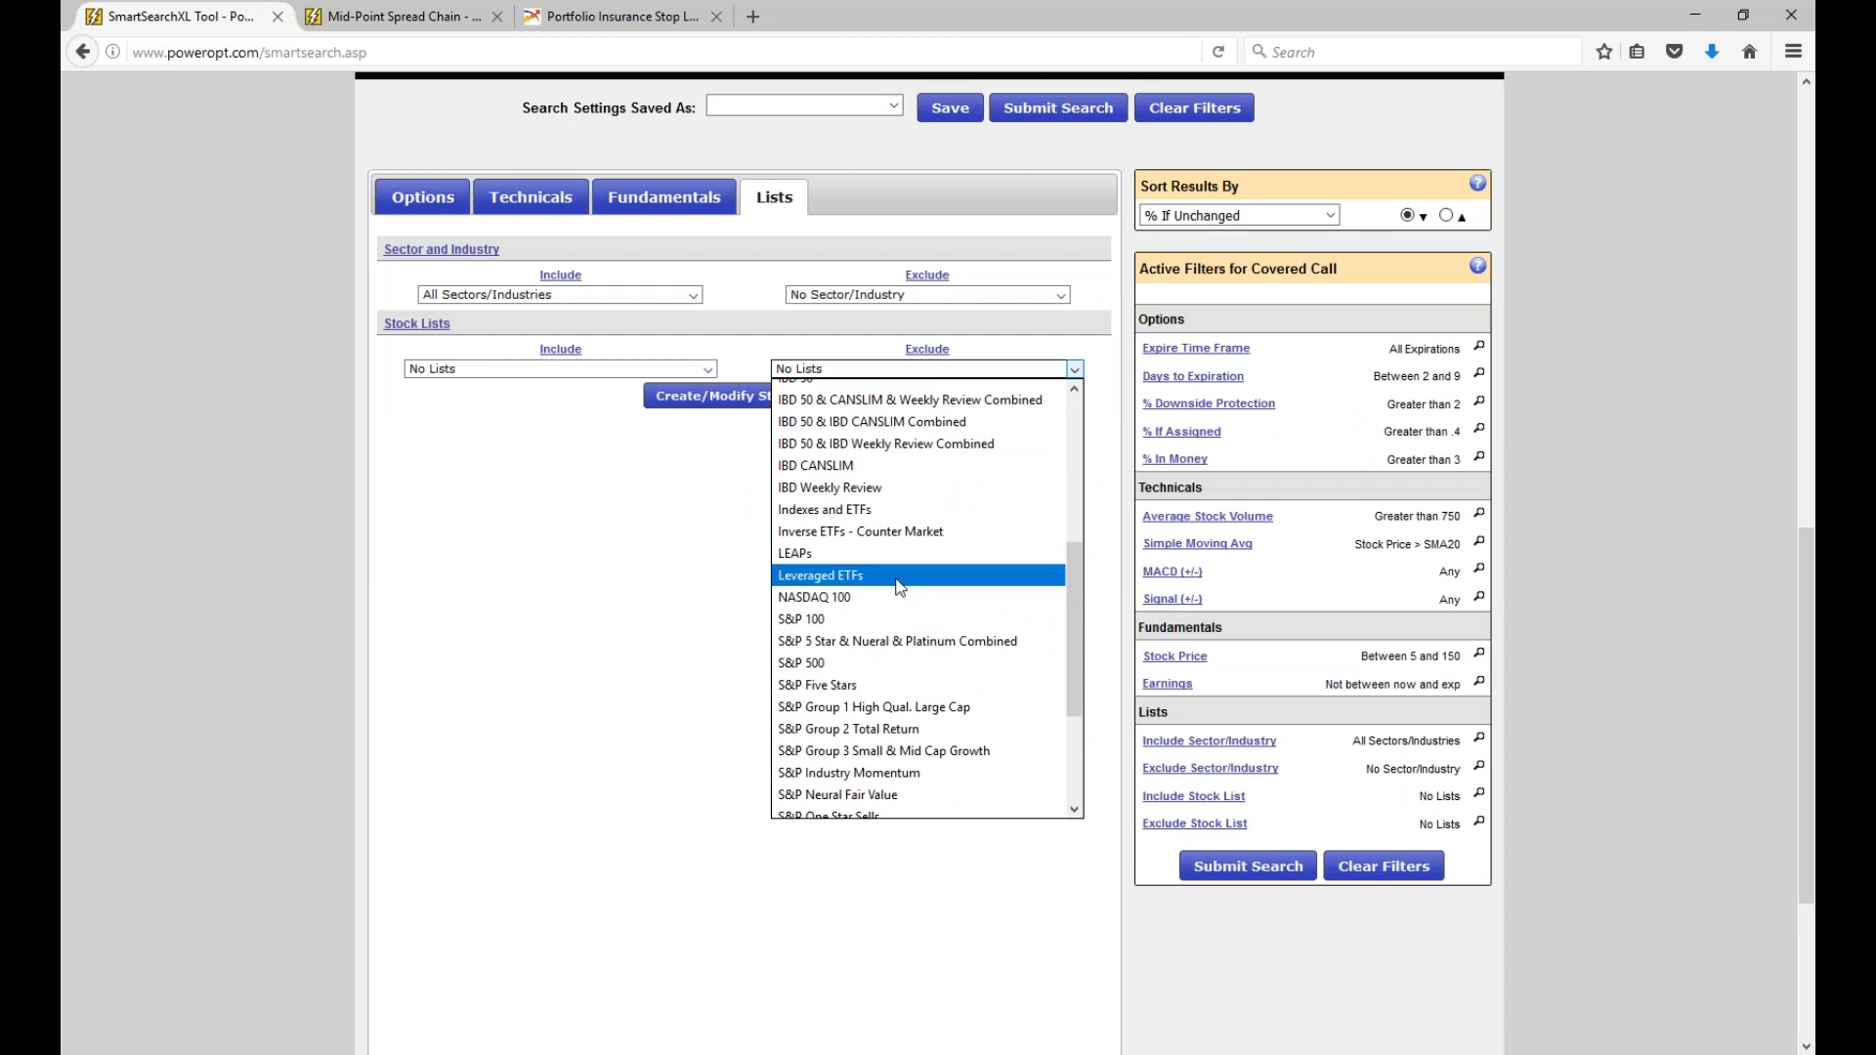
pyautogui.click(899, 575)
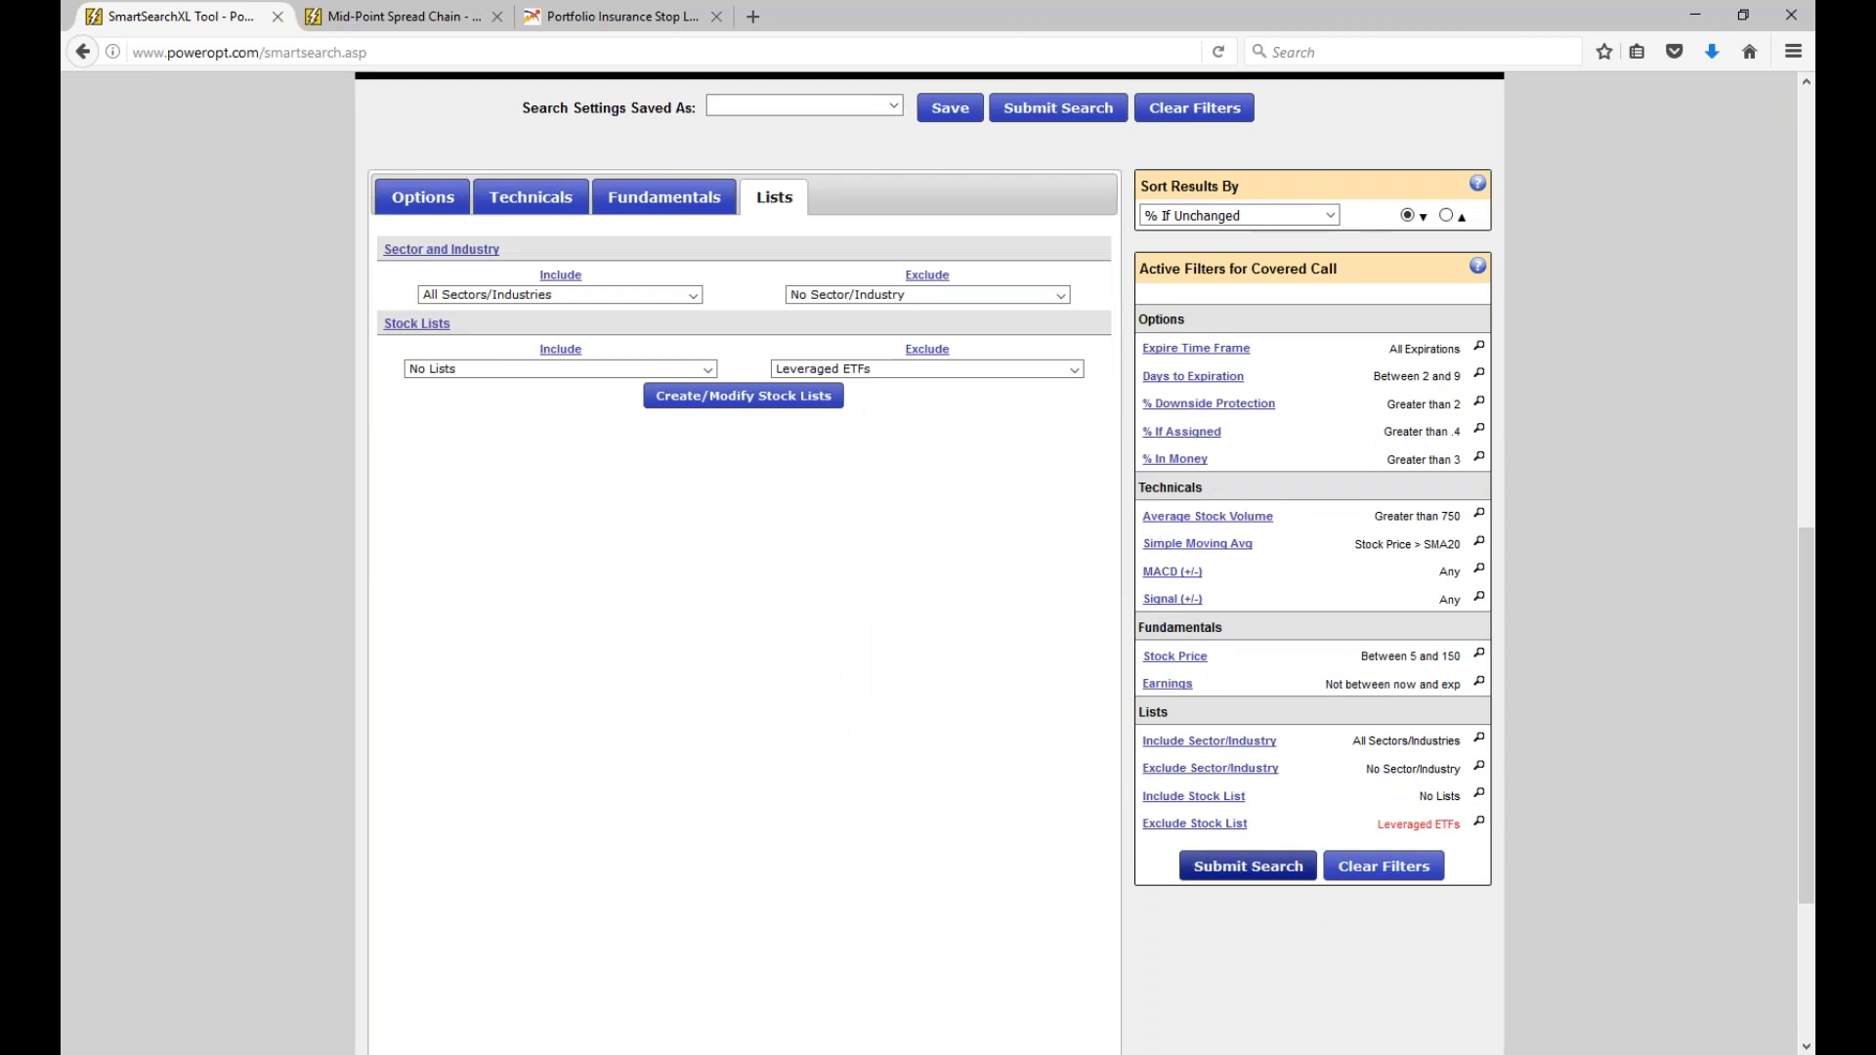
pyautogui.click(1246, 868)
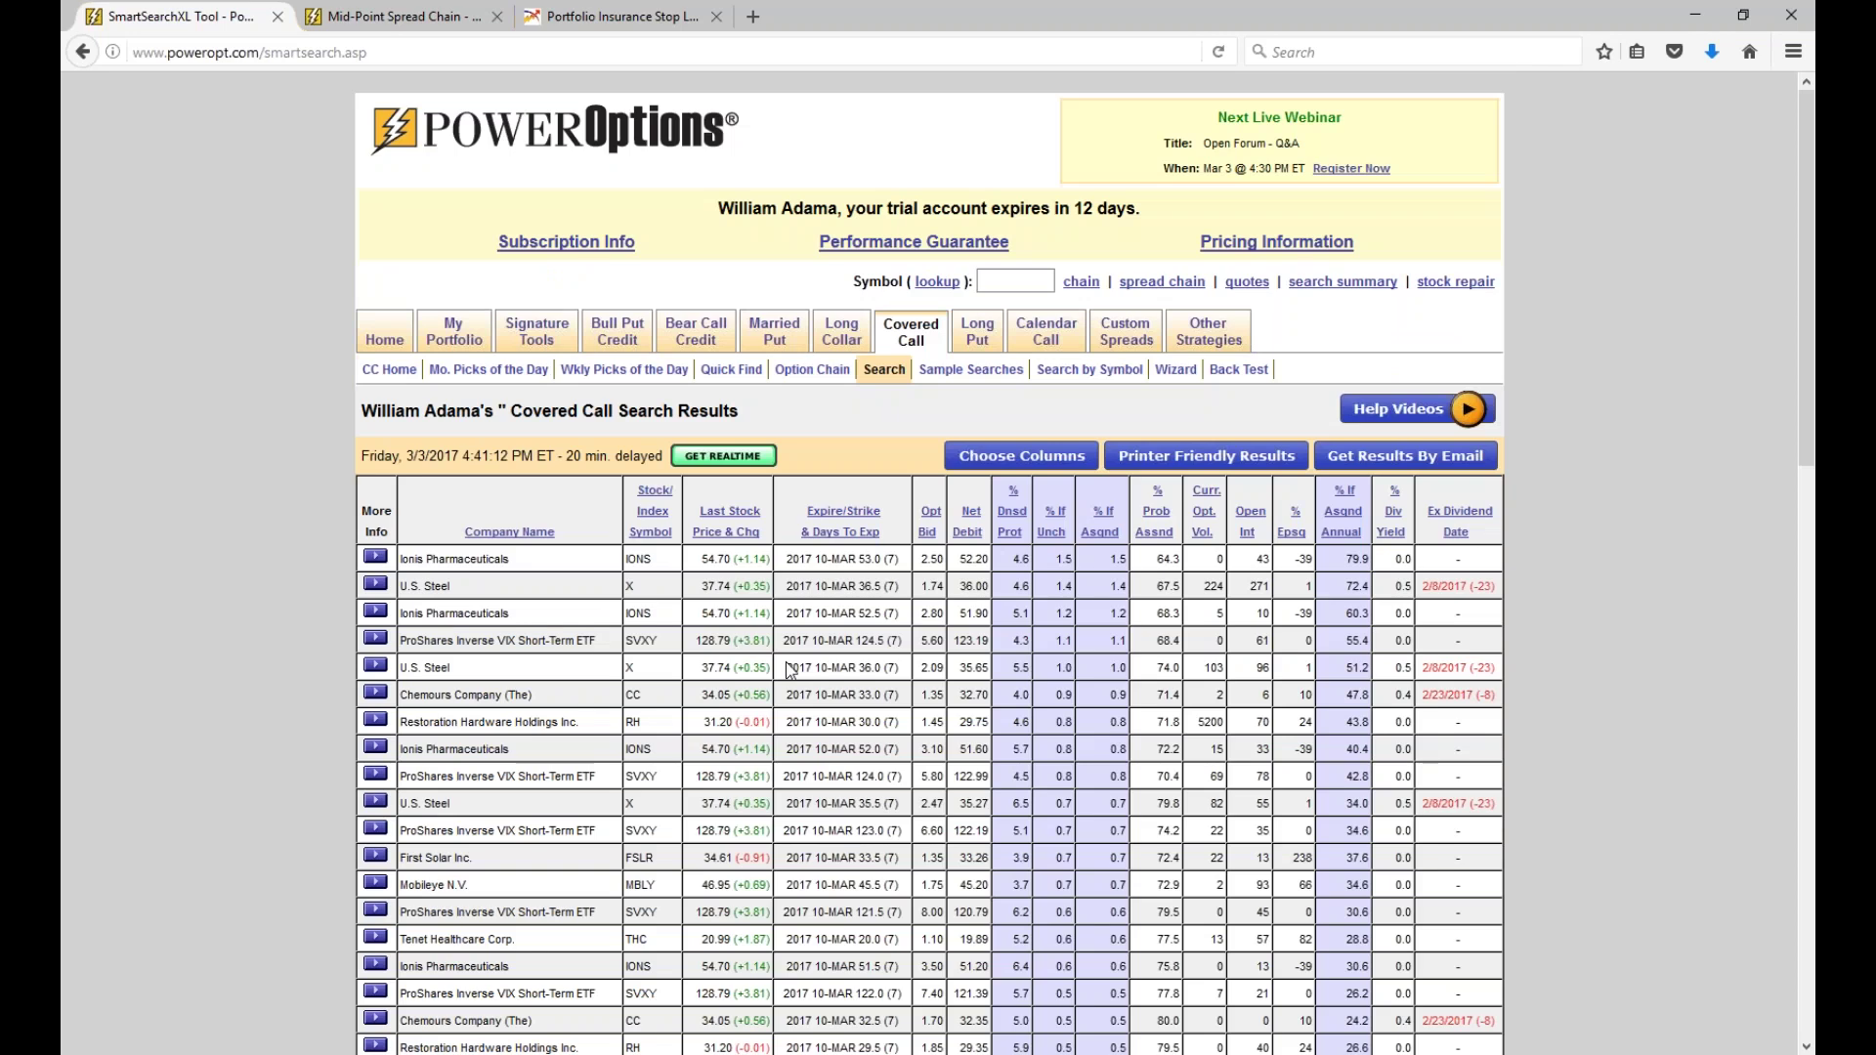
# Require % In Money greater than 2 and % Probability Assigned greater than 65, and rerun the covered call search.
pyautogui.scroll(-4, 790, 667)
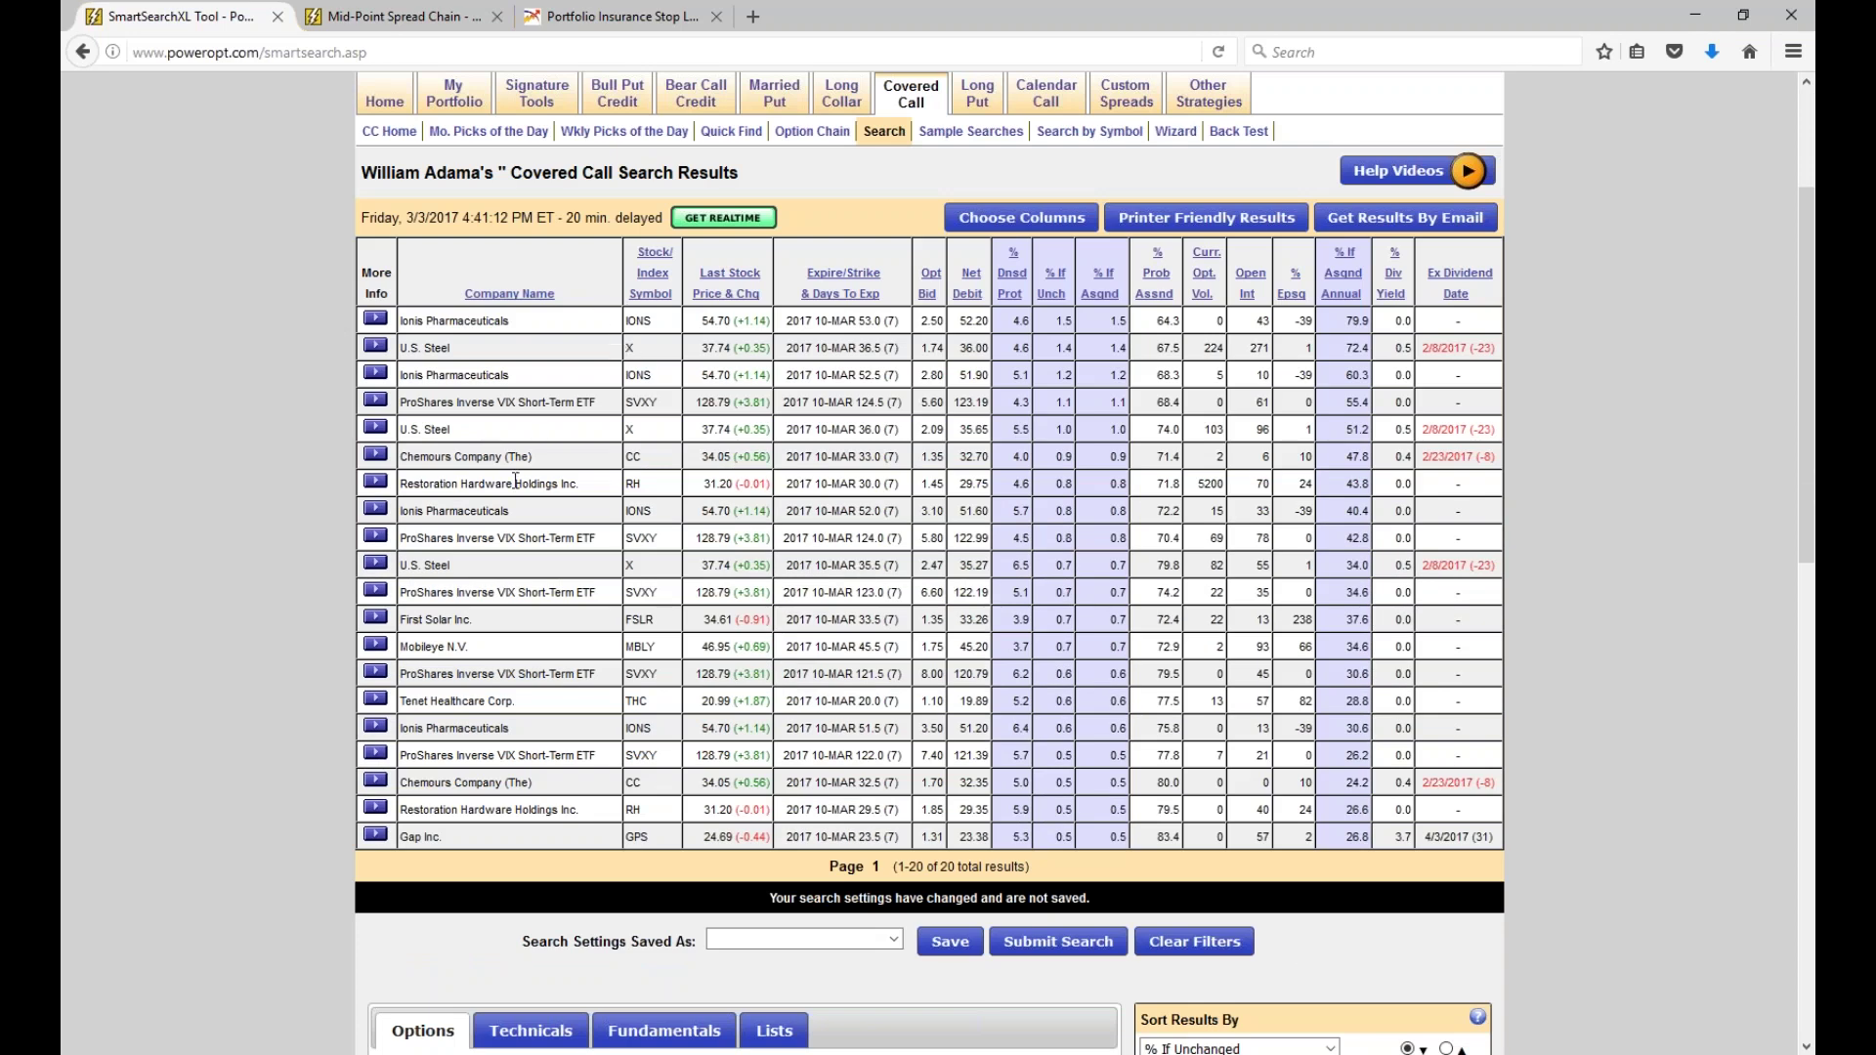
pyautogui.scroll(-2, 545, 584)
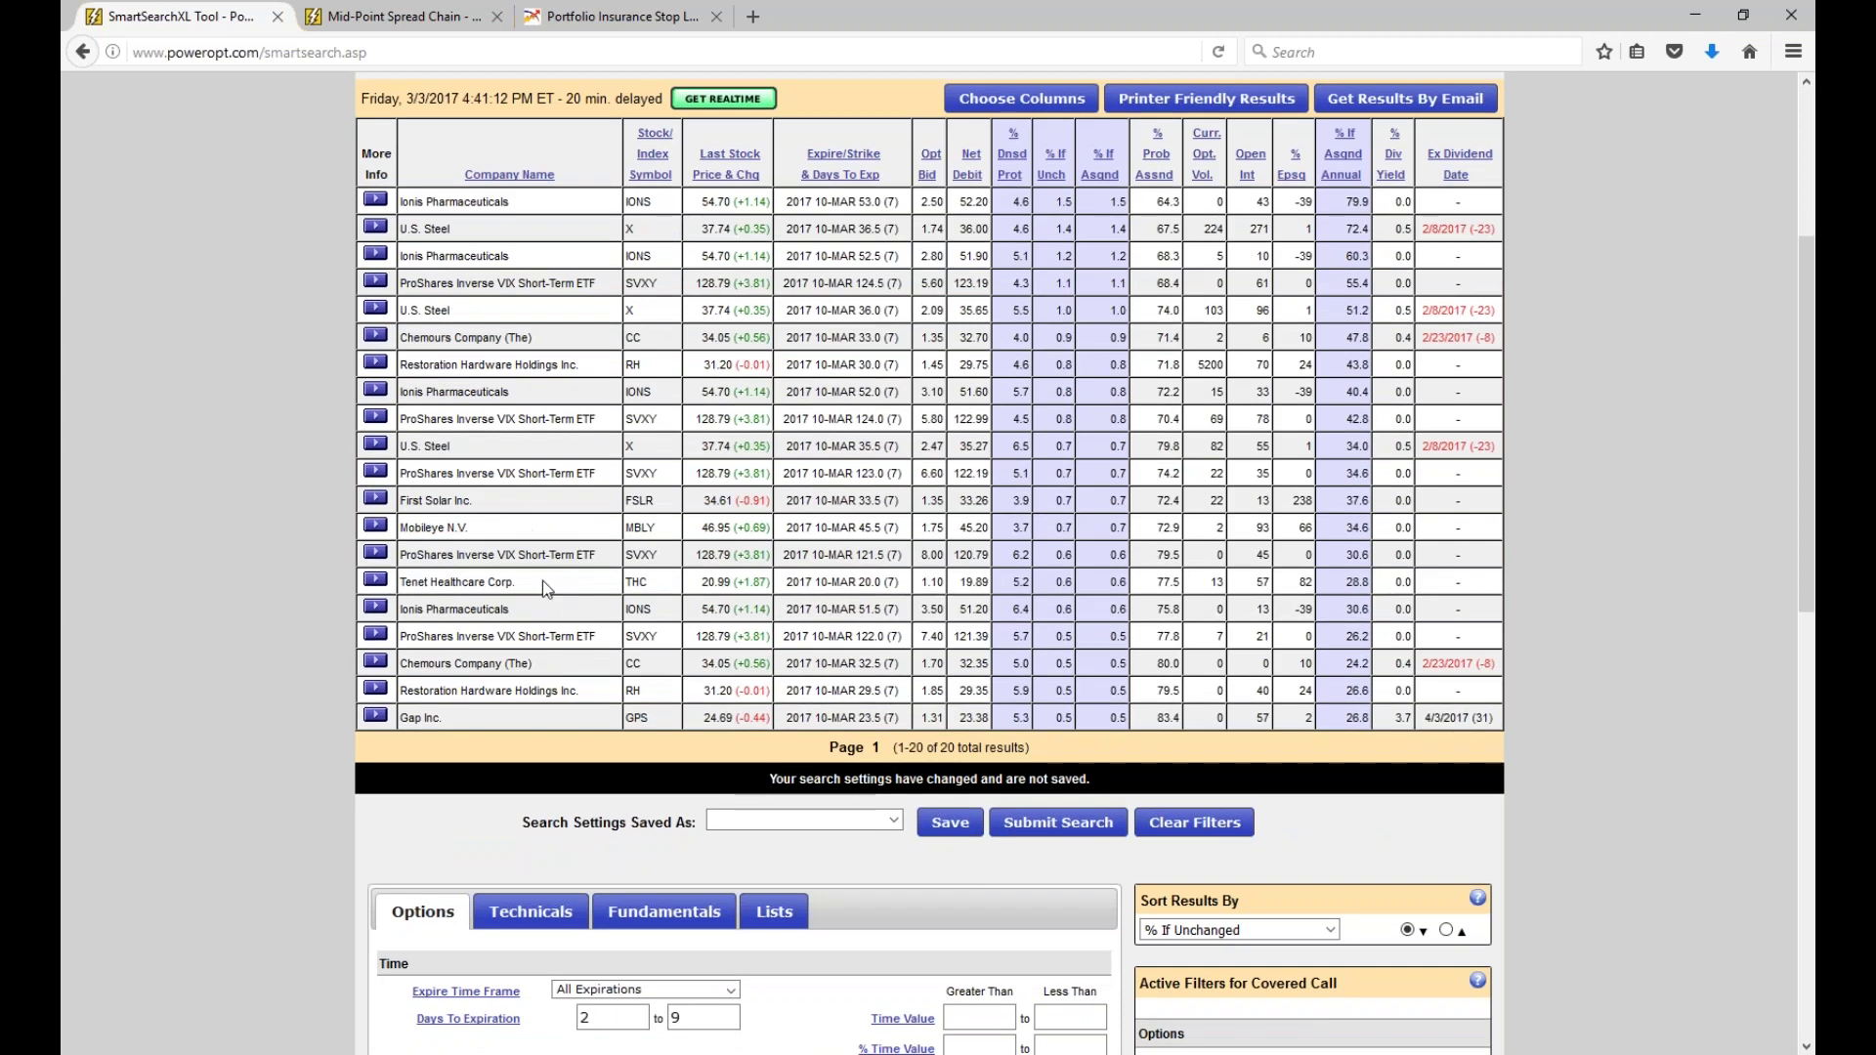
pyautogui.scroll(-2, 542, 581)
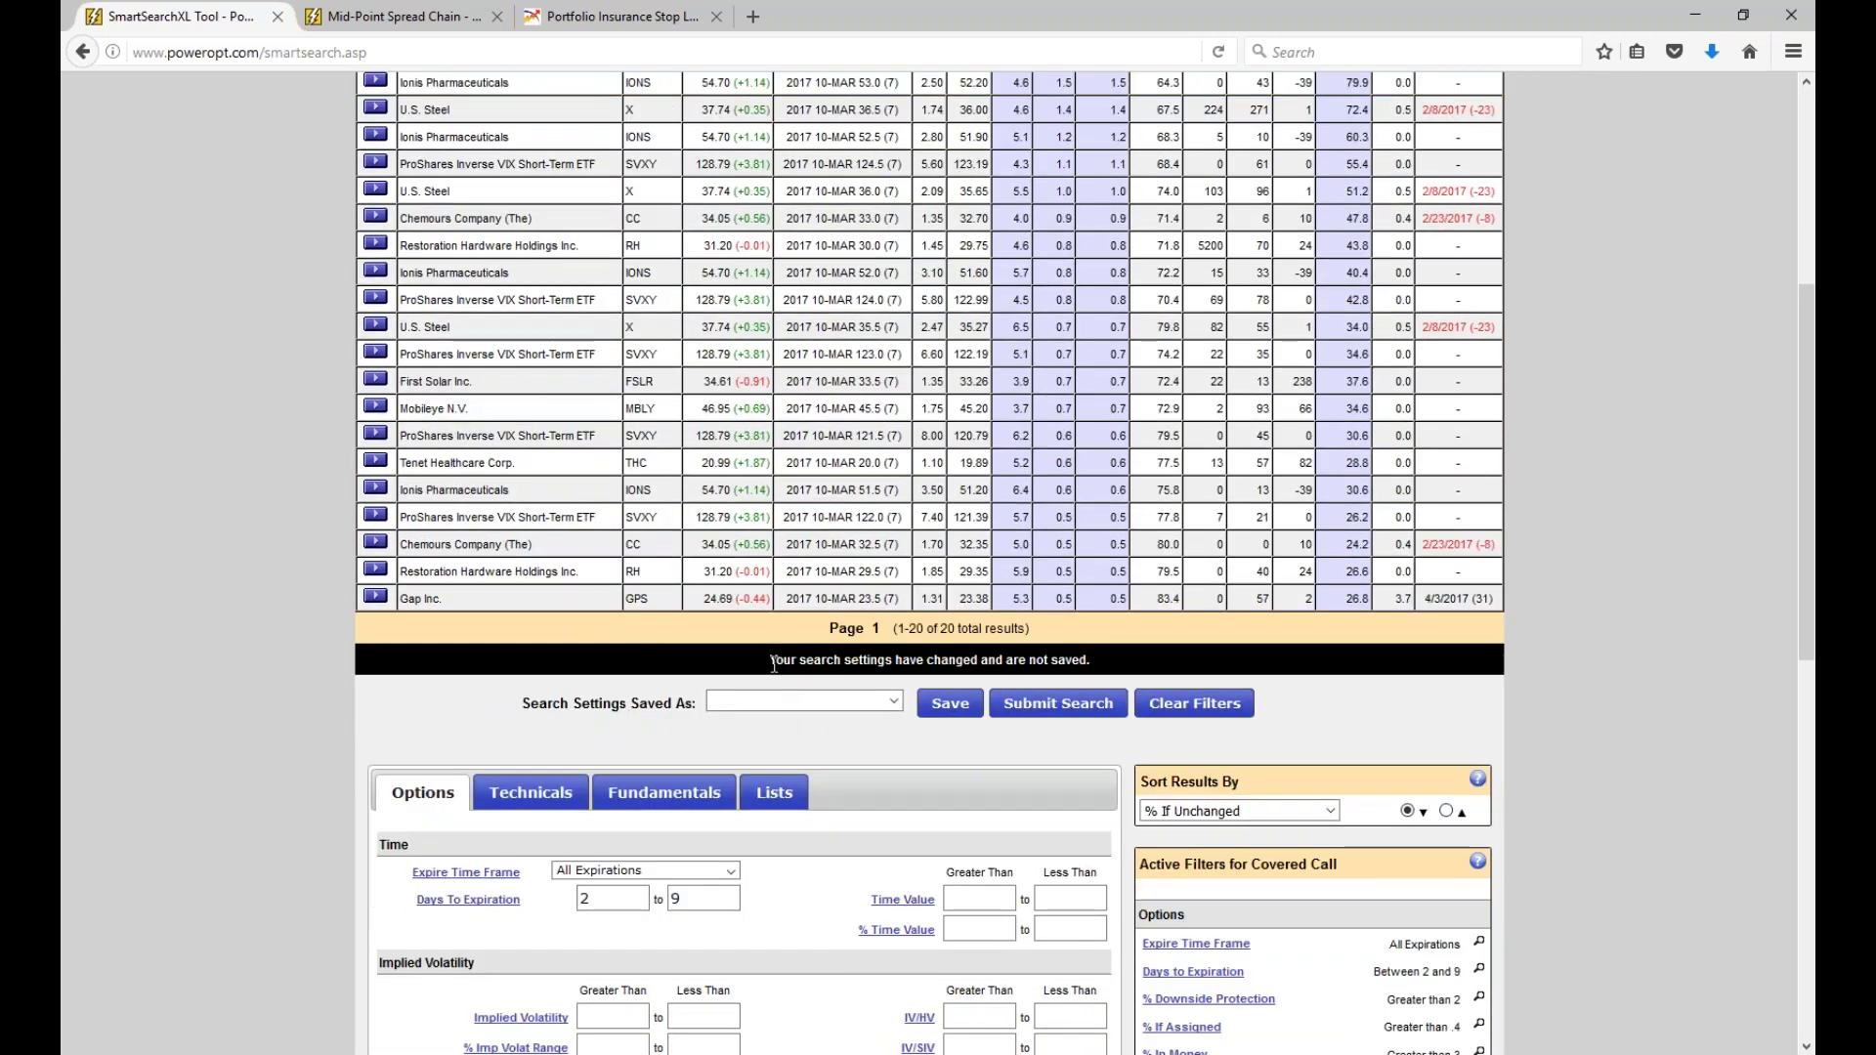
pyautogui.scroll(-10, 774, 665)
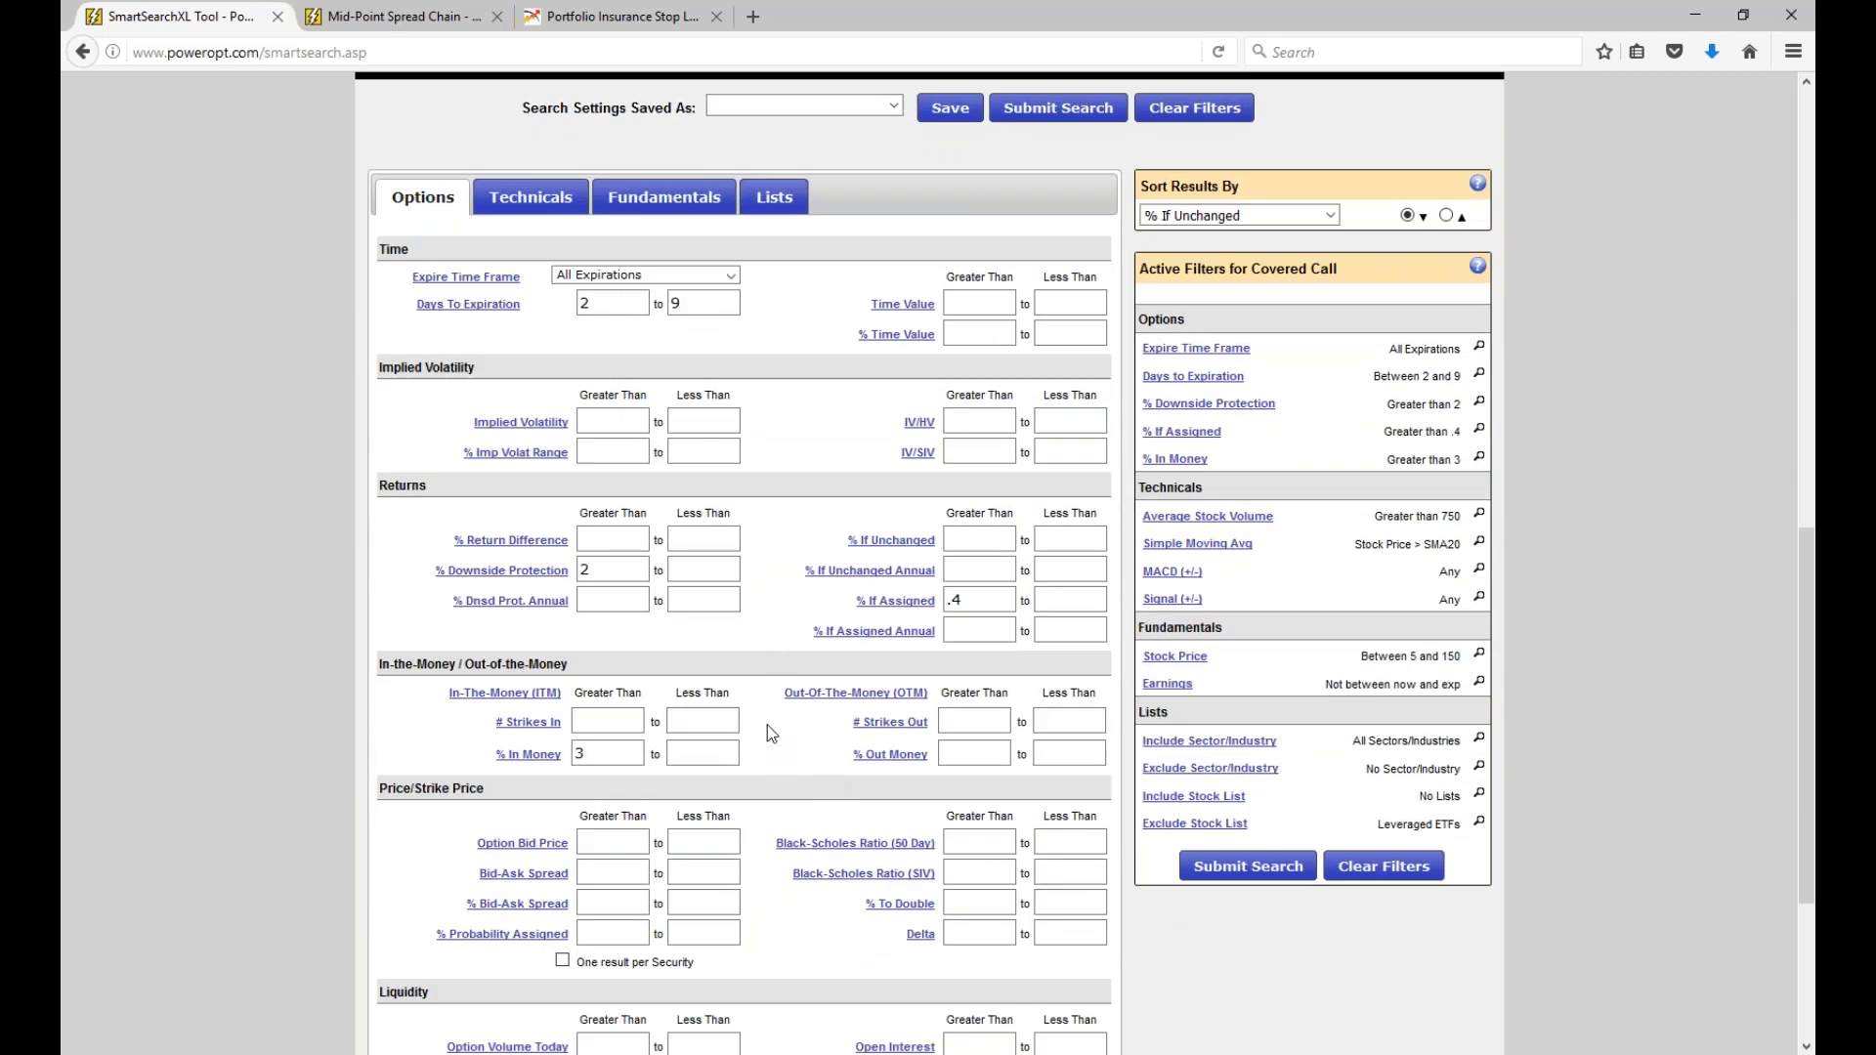
pyautogui.press('BackSpace')
pyautogui.write('2')
pyautogui.click(631, 934)
pyautogui.write('70')
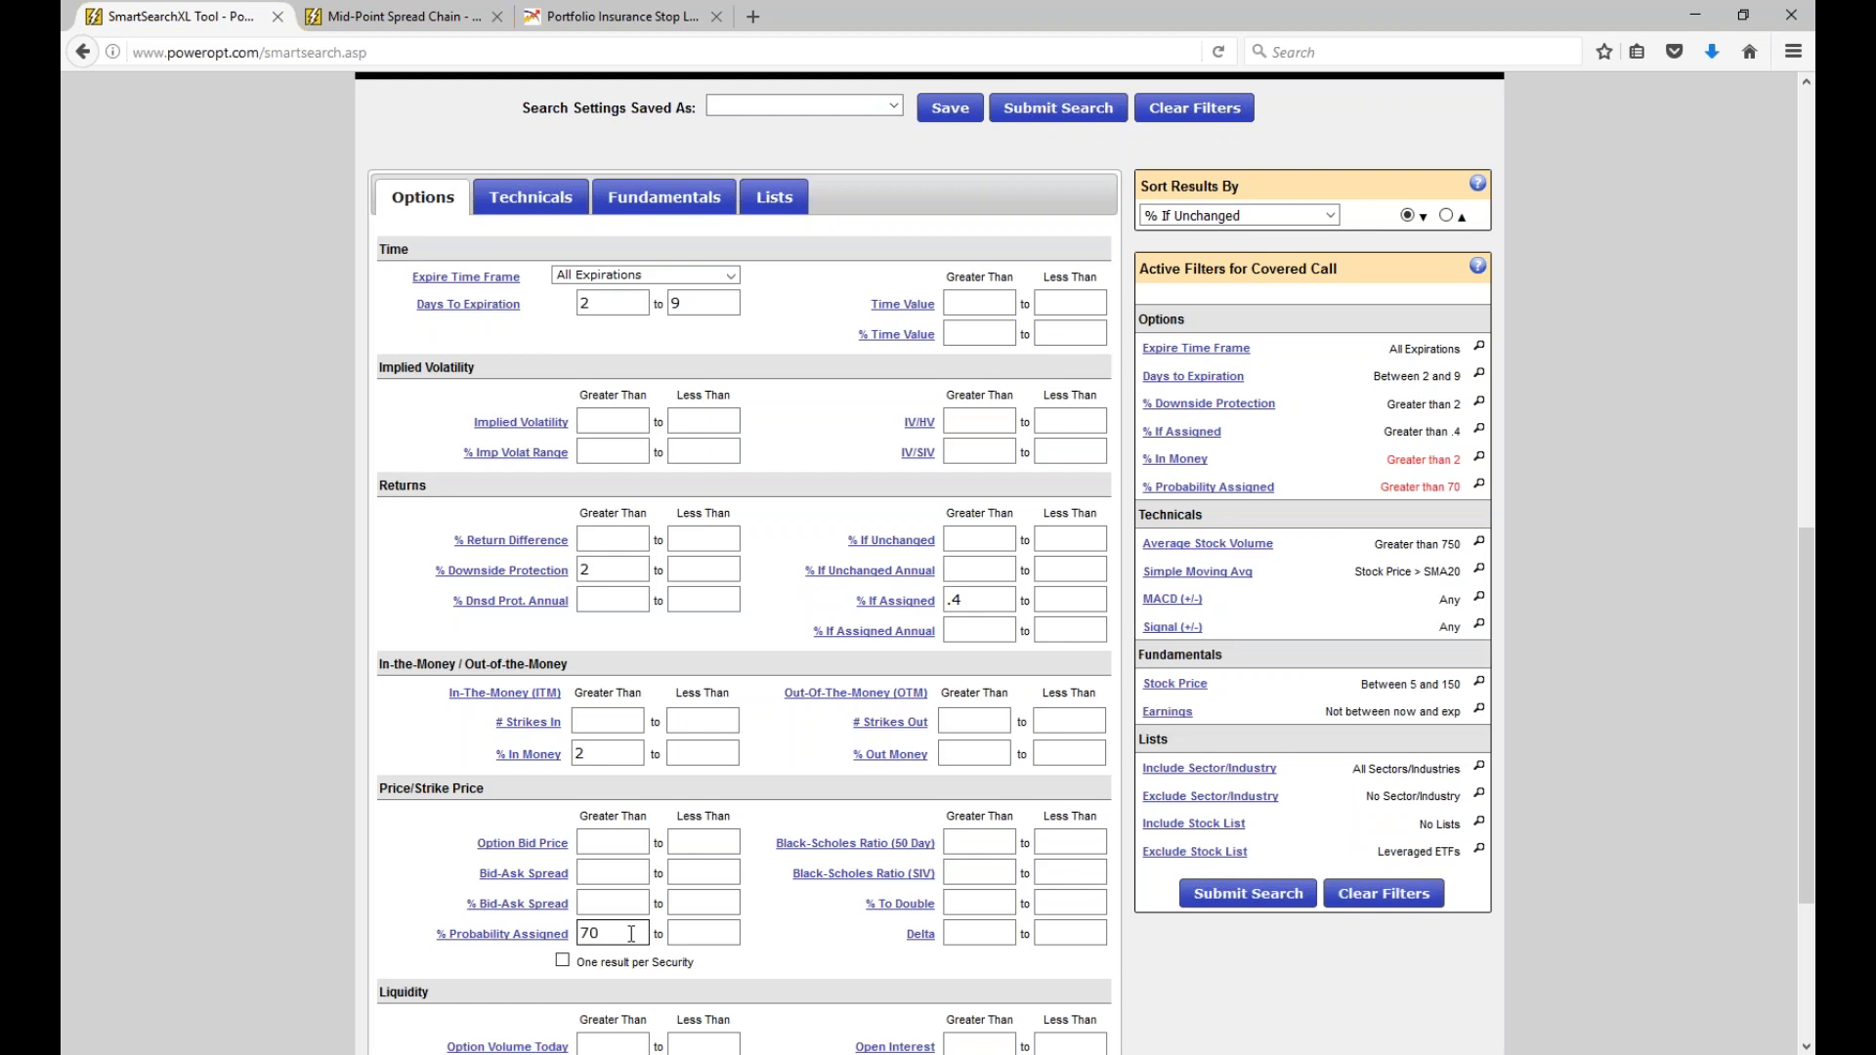
pyautogui.press('BackSpace')
pyautogui.press('BackSpace')
pyautogui.write('65')
pyautogui.click(1271, 899)
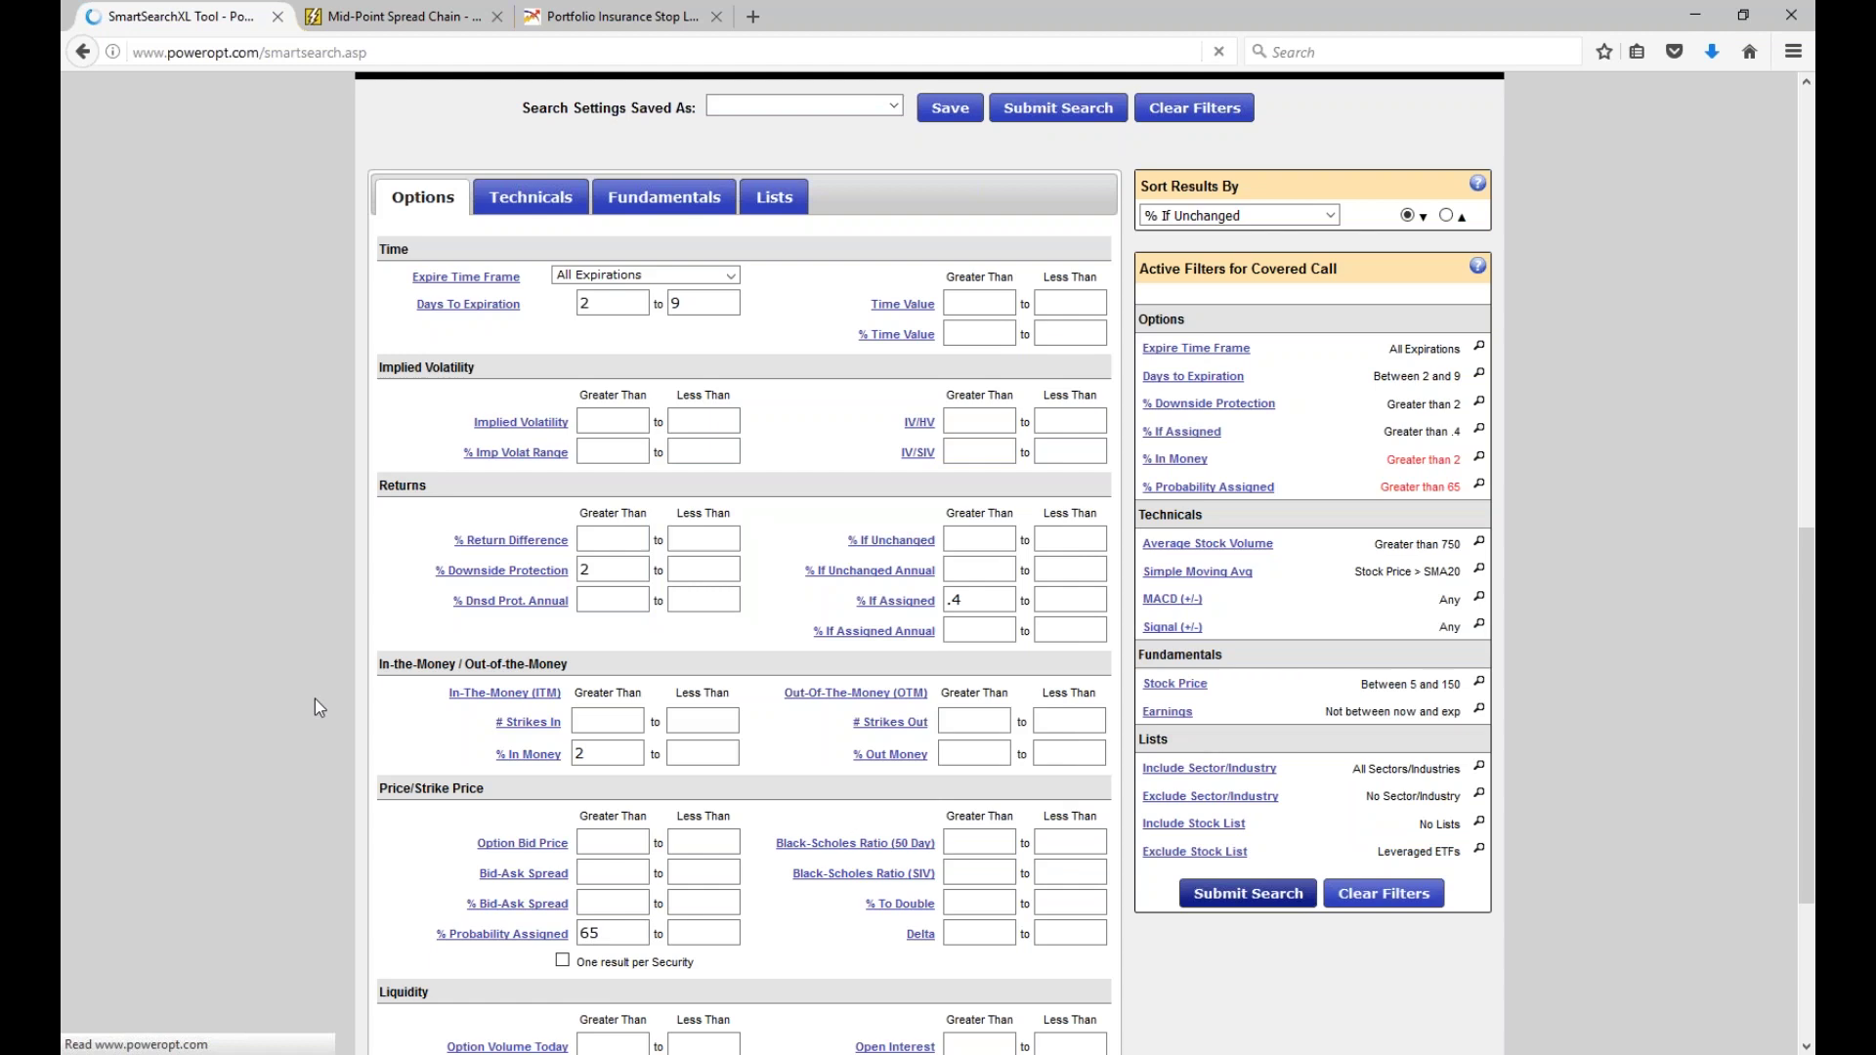
# Examine the top covered call results, comparing the SVXY, Gap Inc. and U.S. Steel stock prices, strikes and returns.
pyautogui.scroll(-4, 315, 699)
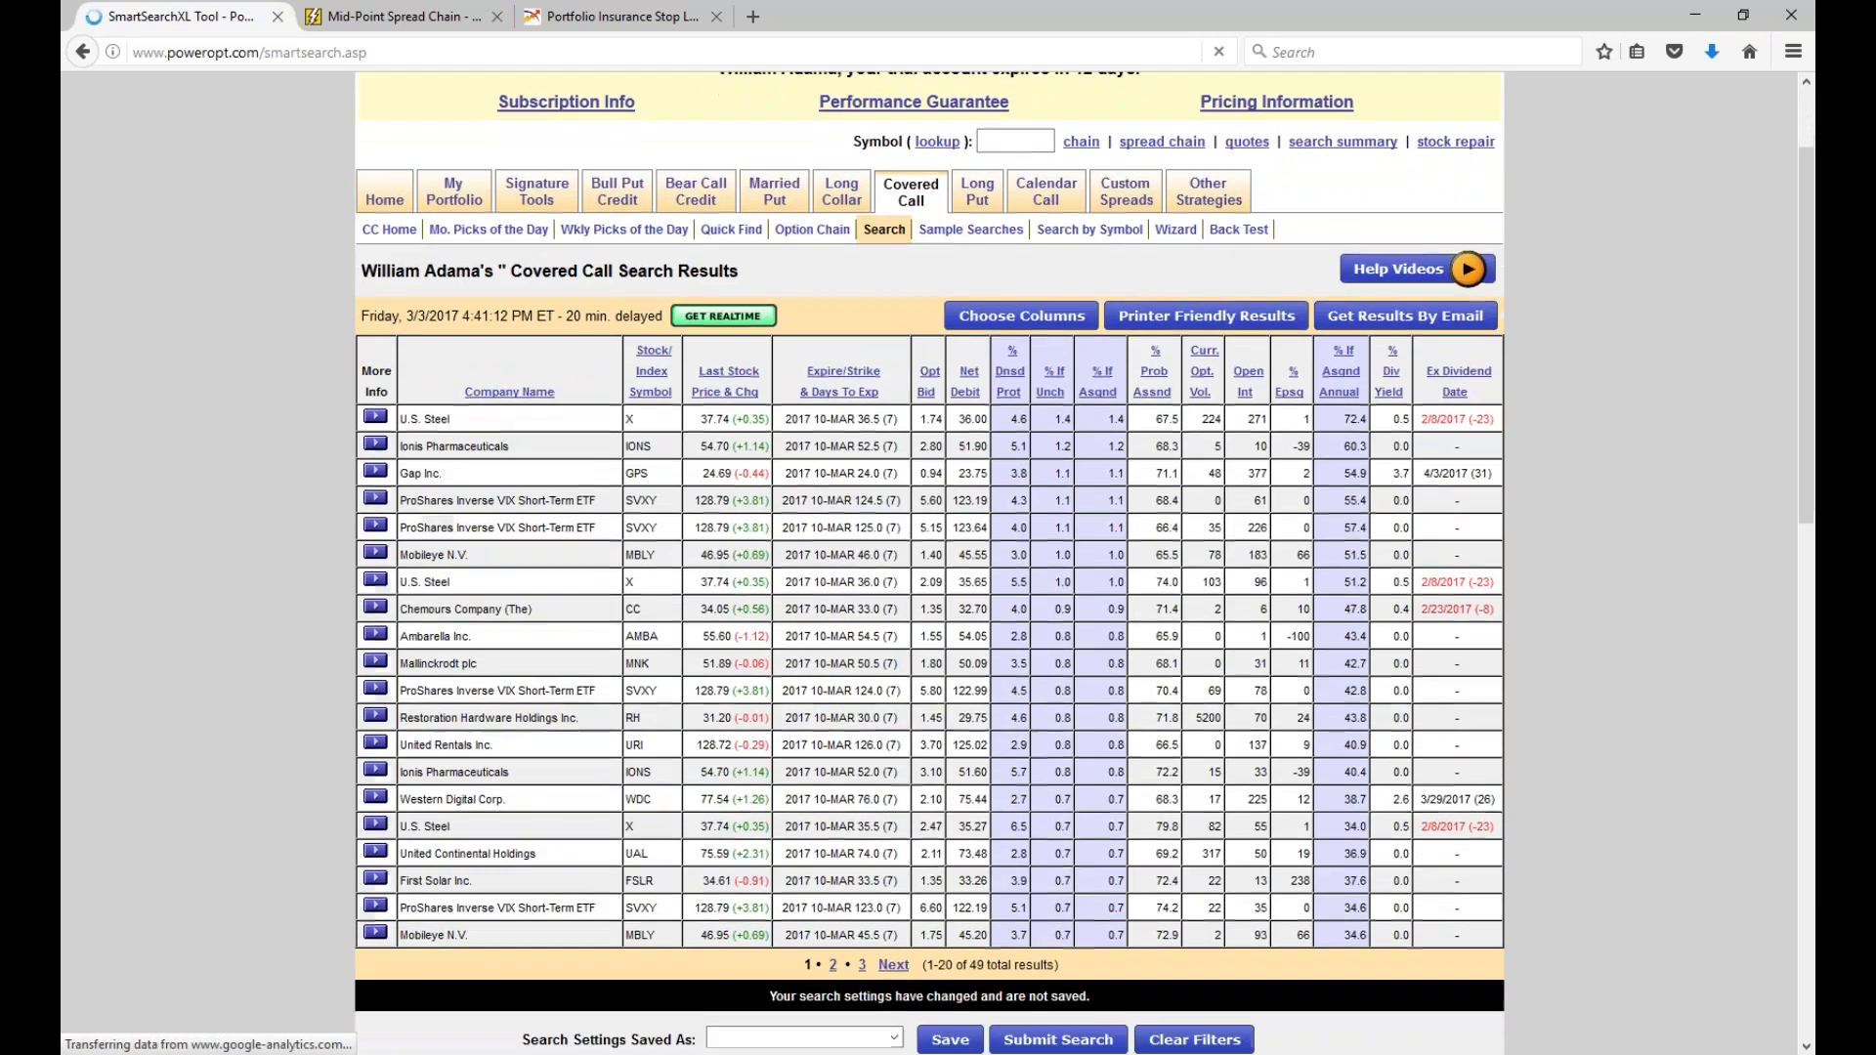
pyautogui.doubleClick(651, 403)
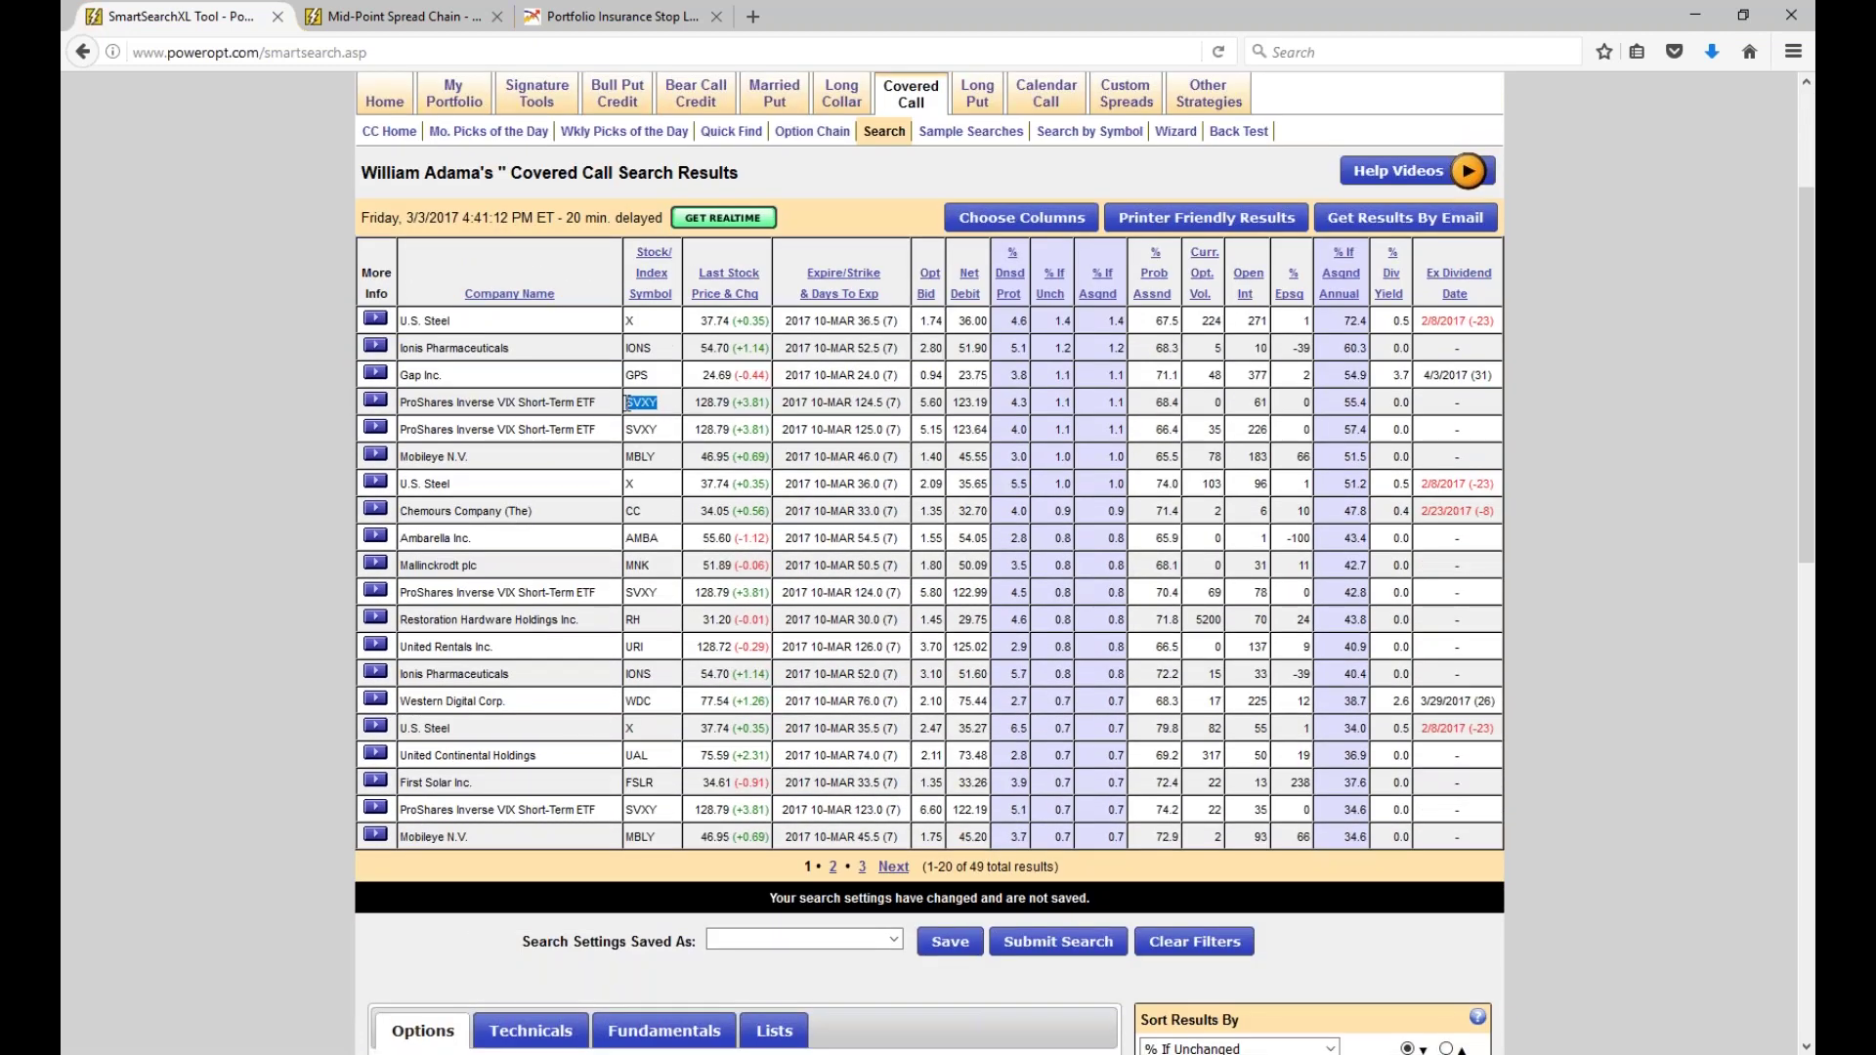
pyautogui.doubleClick(636, 376)
pyautogui.doubleClick(716, 375)
pyautogui.doubleClick(870, 375)
pyautogui.doubleClick(1060, 376)
pyautogui.moveTo(703, 321); pyautogui.dragTo(740, 323)
# Raise the minimum % Probability Assigned to 70 and rerun the covered call search.
pyautogui.scroll(-3, 977, 586)
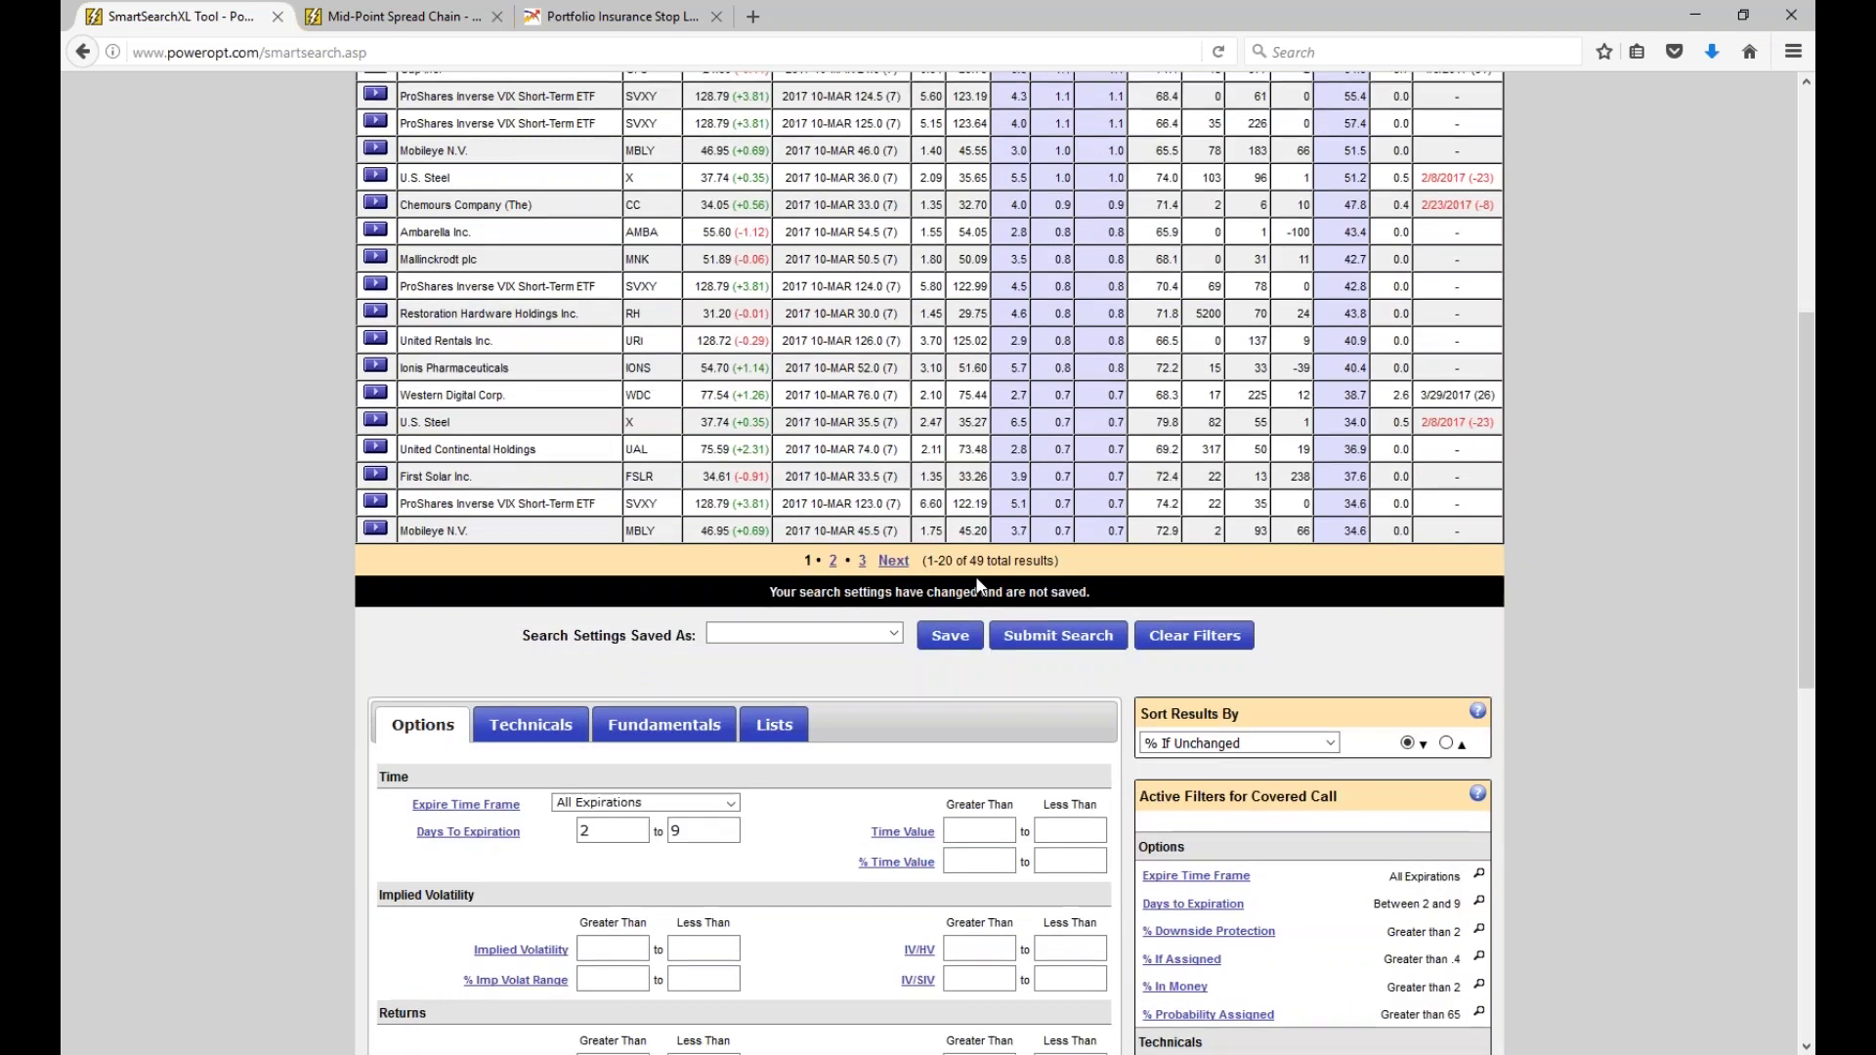
pyautogui.scroll(-8, 977, 584)
pyautogui.doubleClick(604, 753)
pyautogui.write('70')
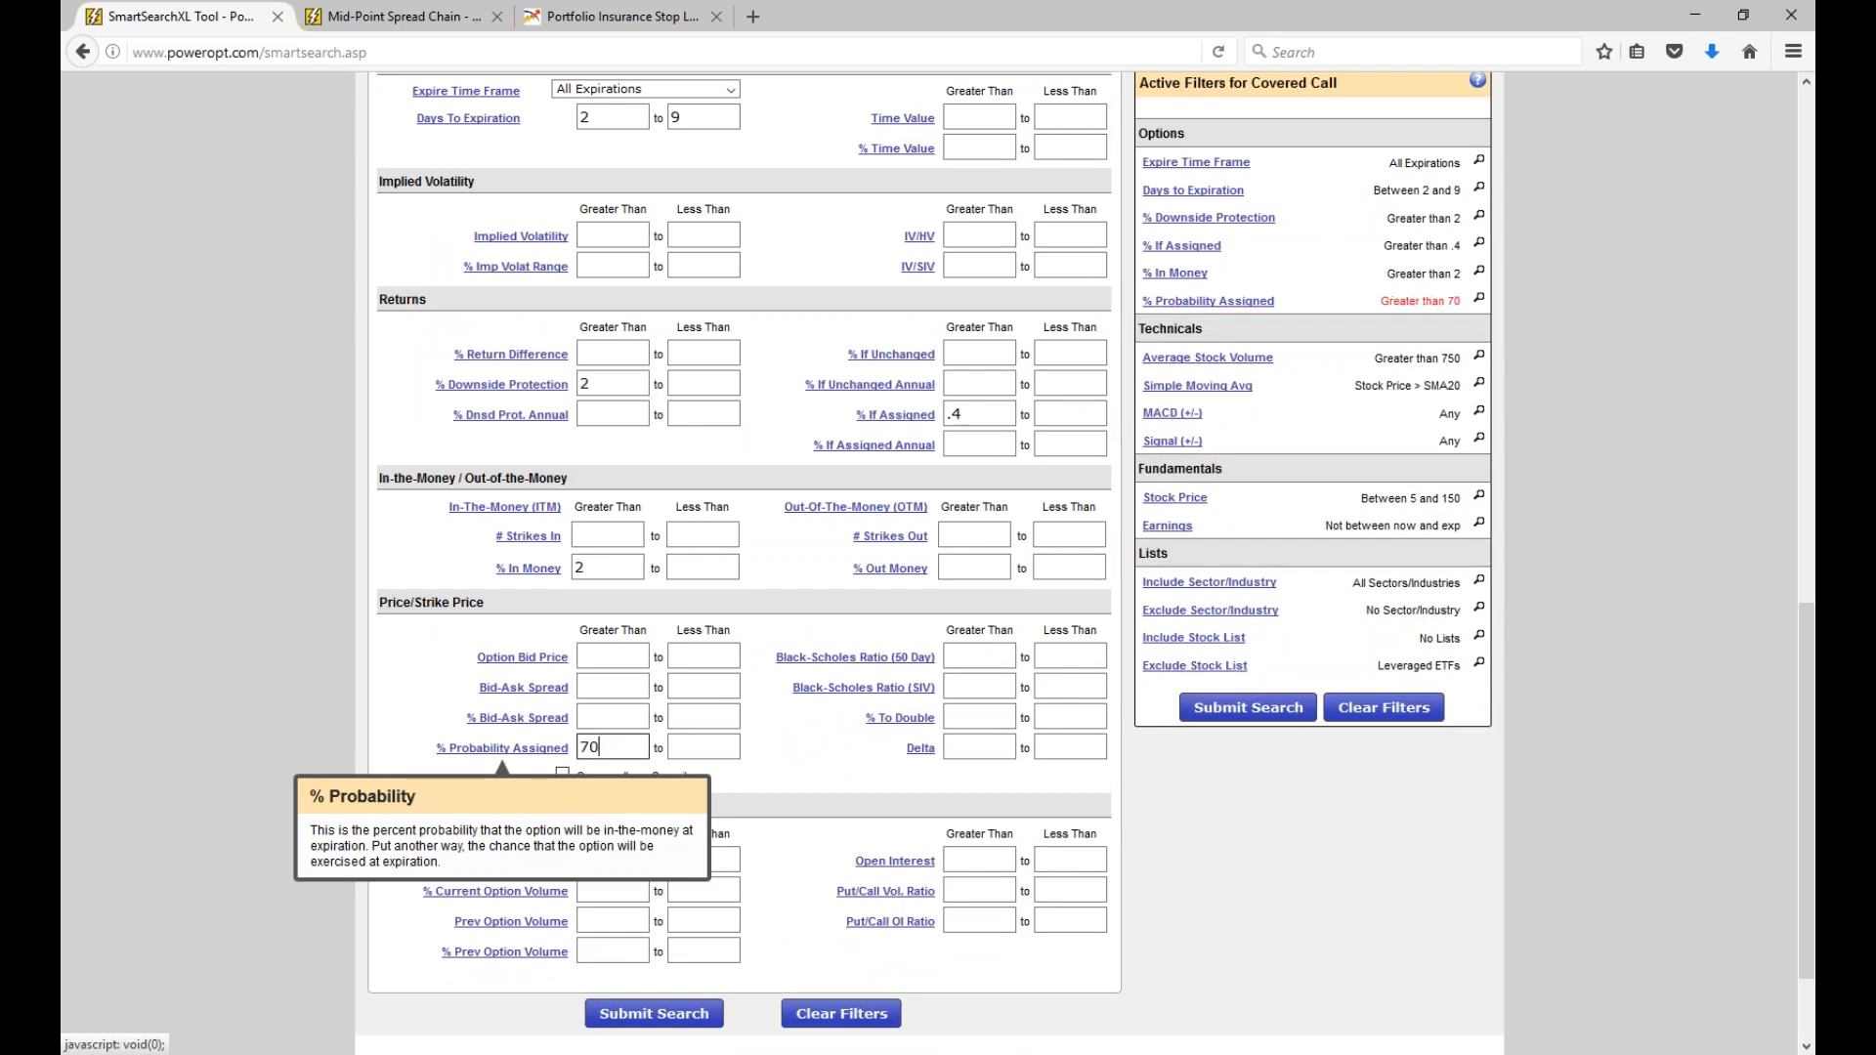
pyautogui.click(1233, 707)
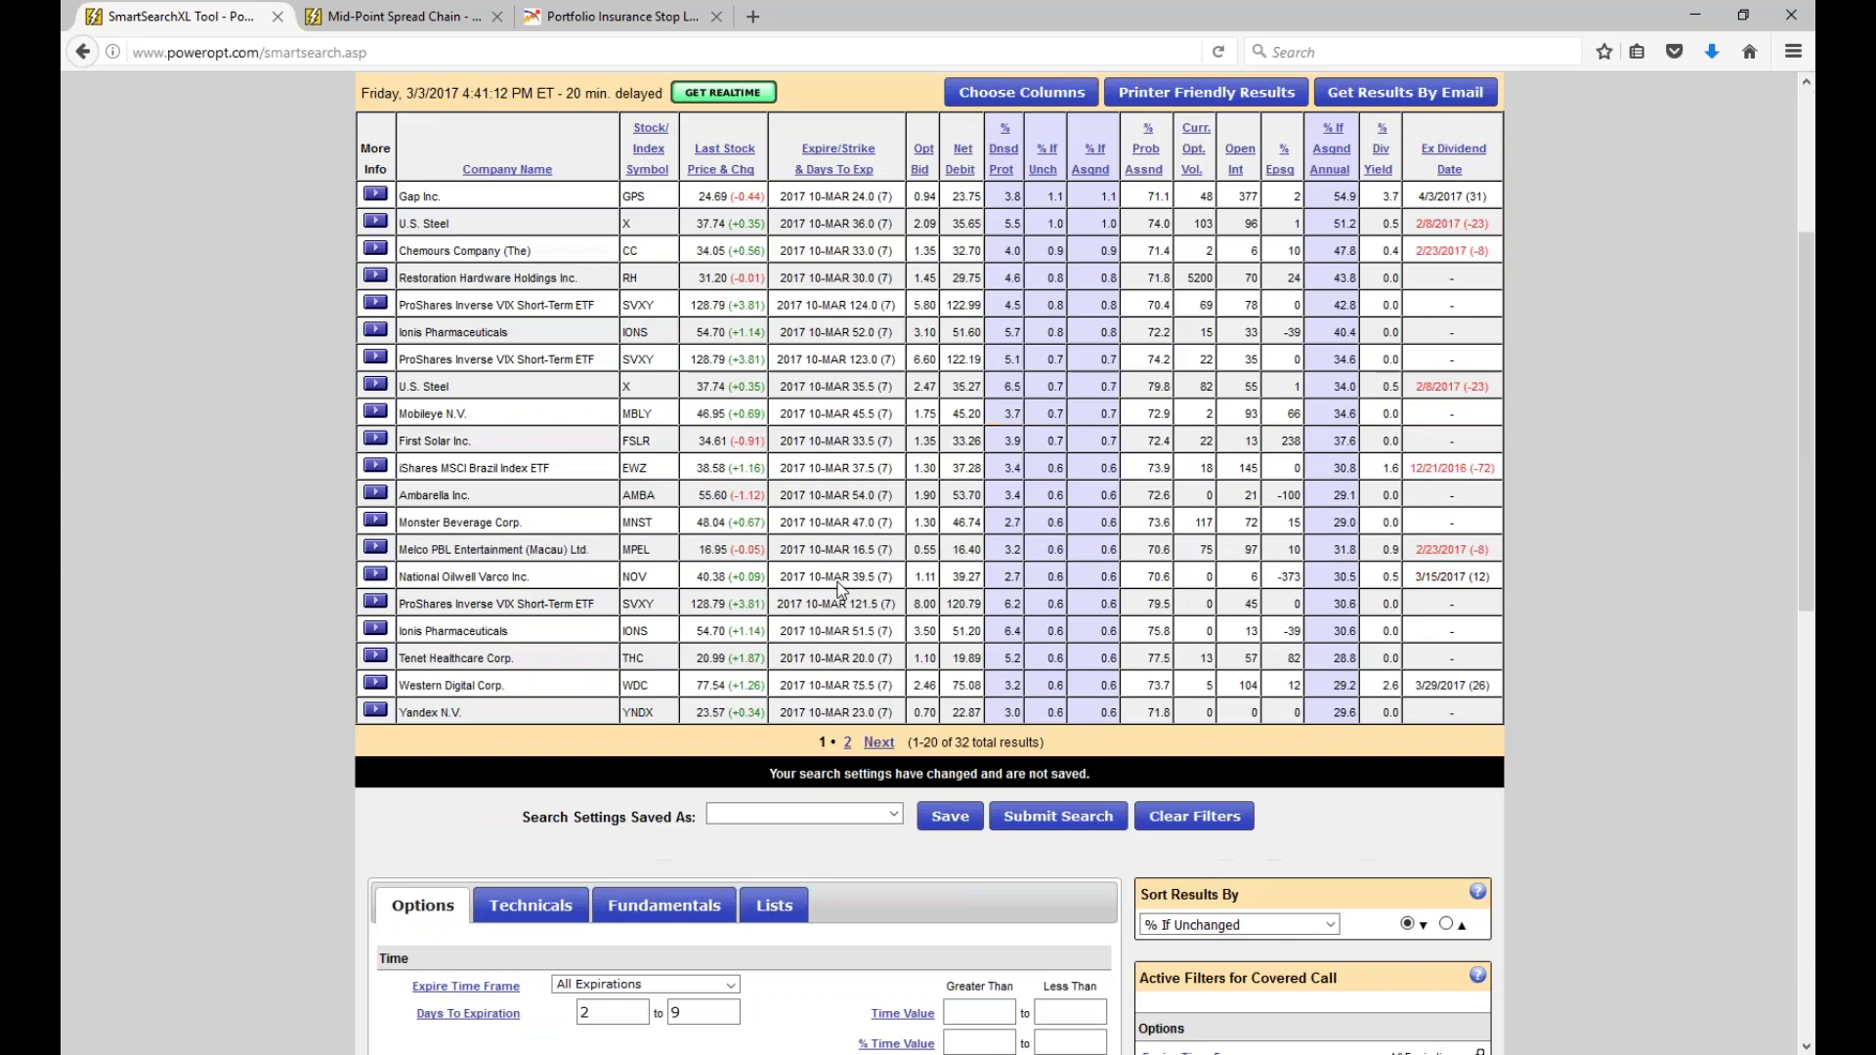
# Look over the covered call results and view the available saved search settings without loading one.
pyautogui.scroll(-1, 840, 589)
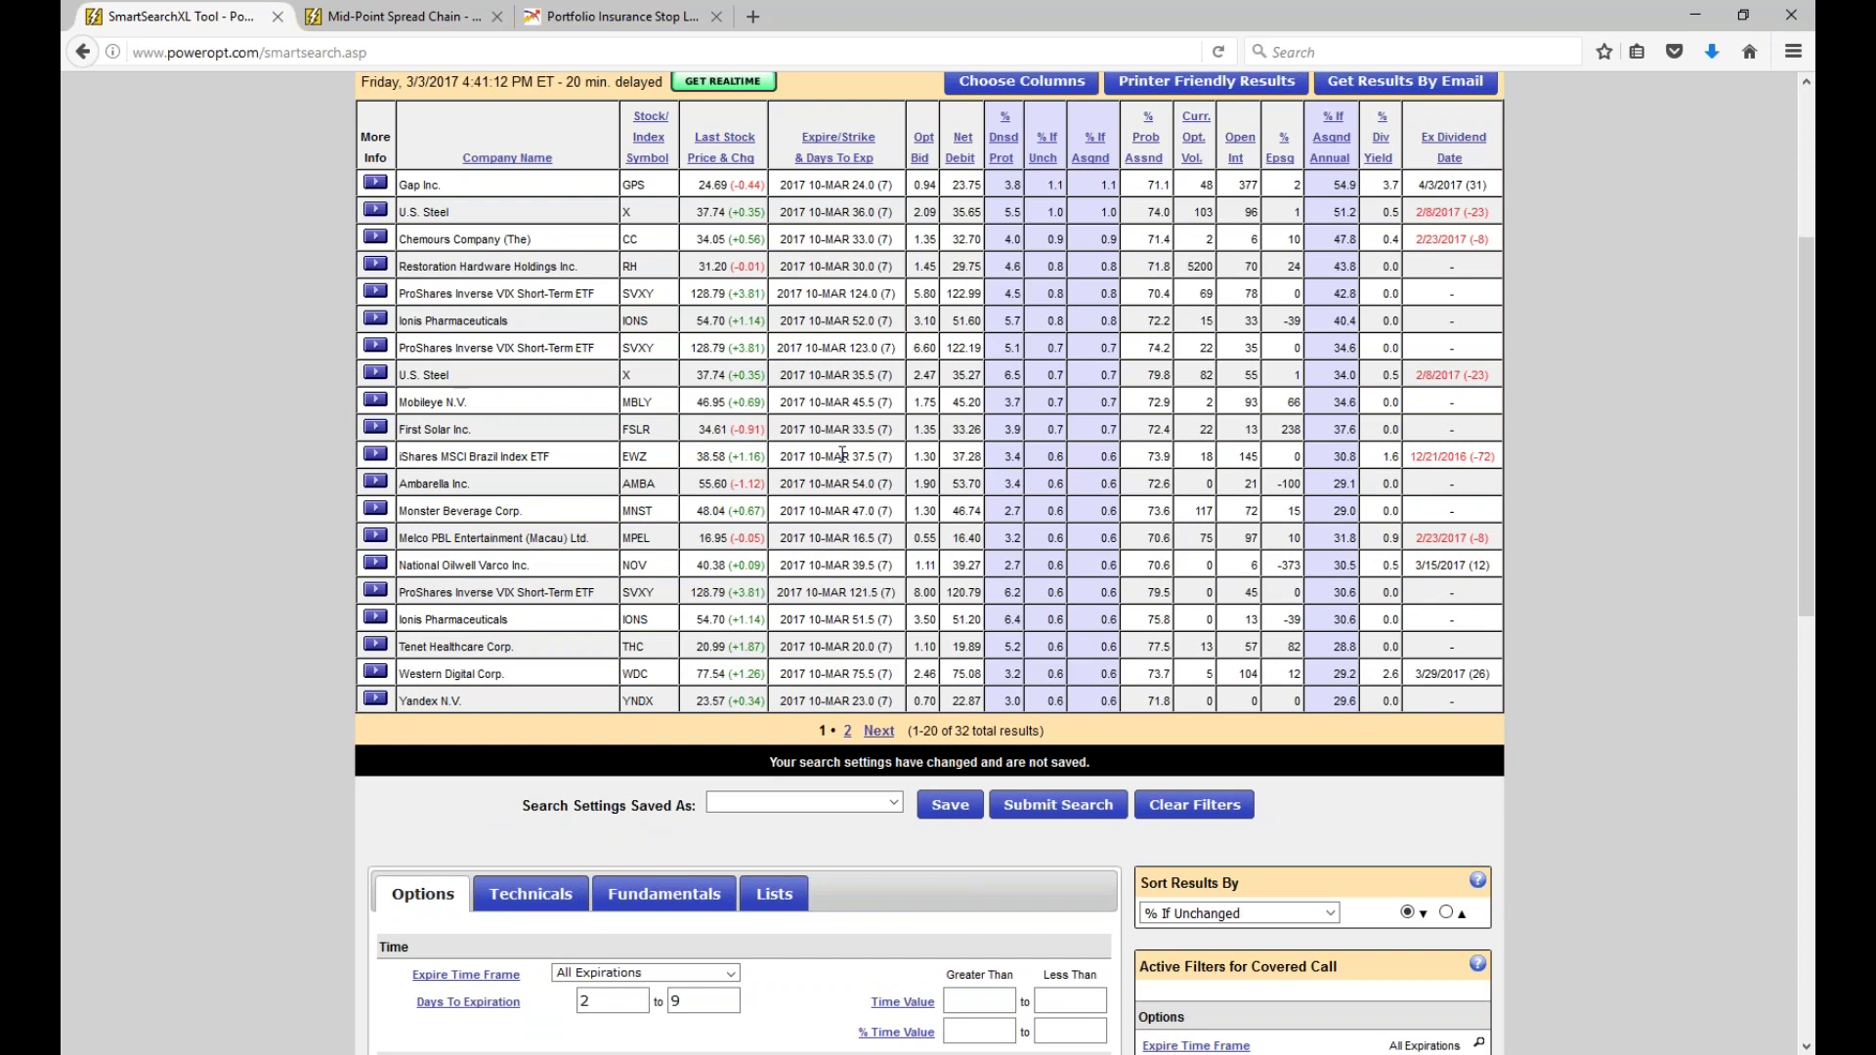
pyautogui.scroll(-2, 890, 686)
pyautogui.scroll(-2, 889, 684)
pyautogui.click(894, 568)
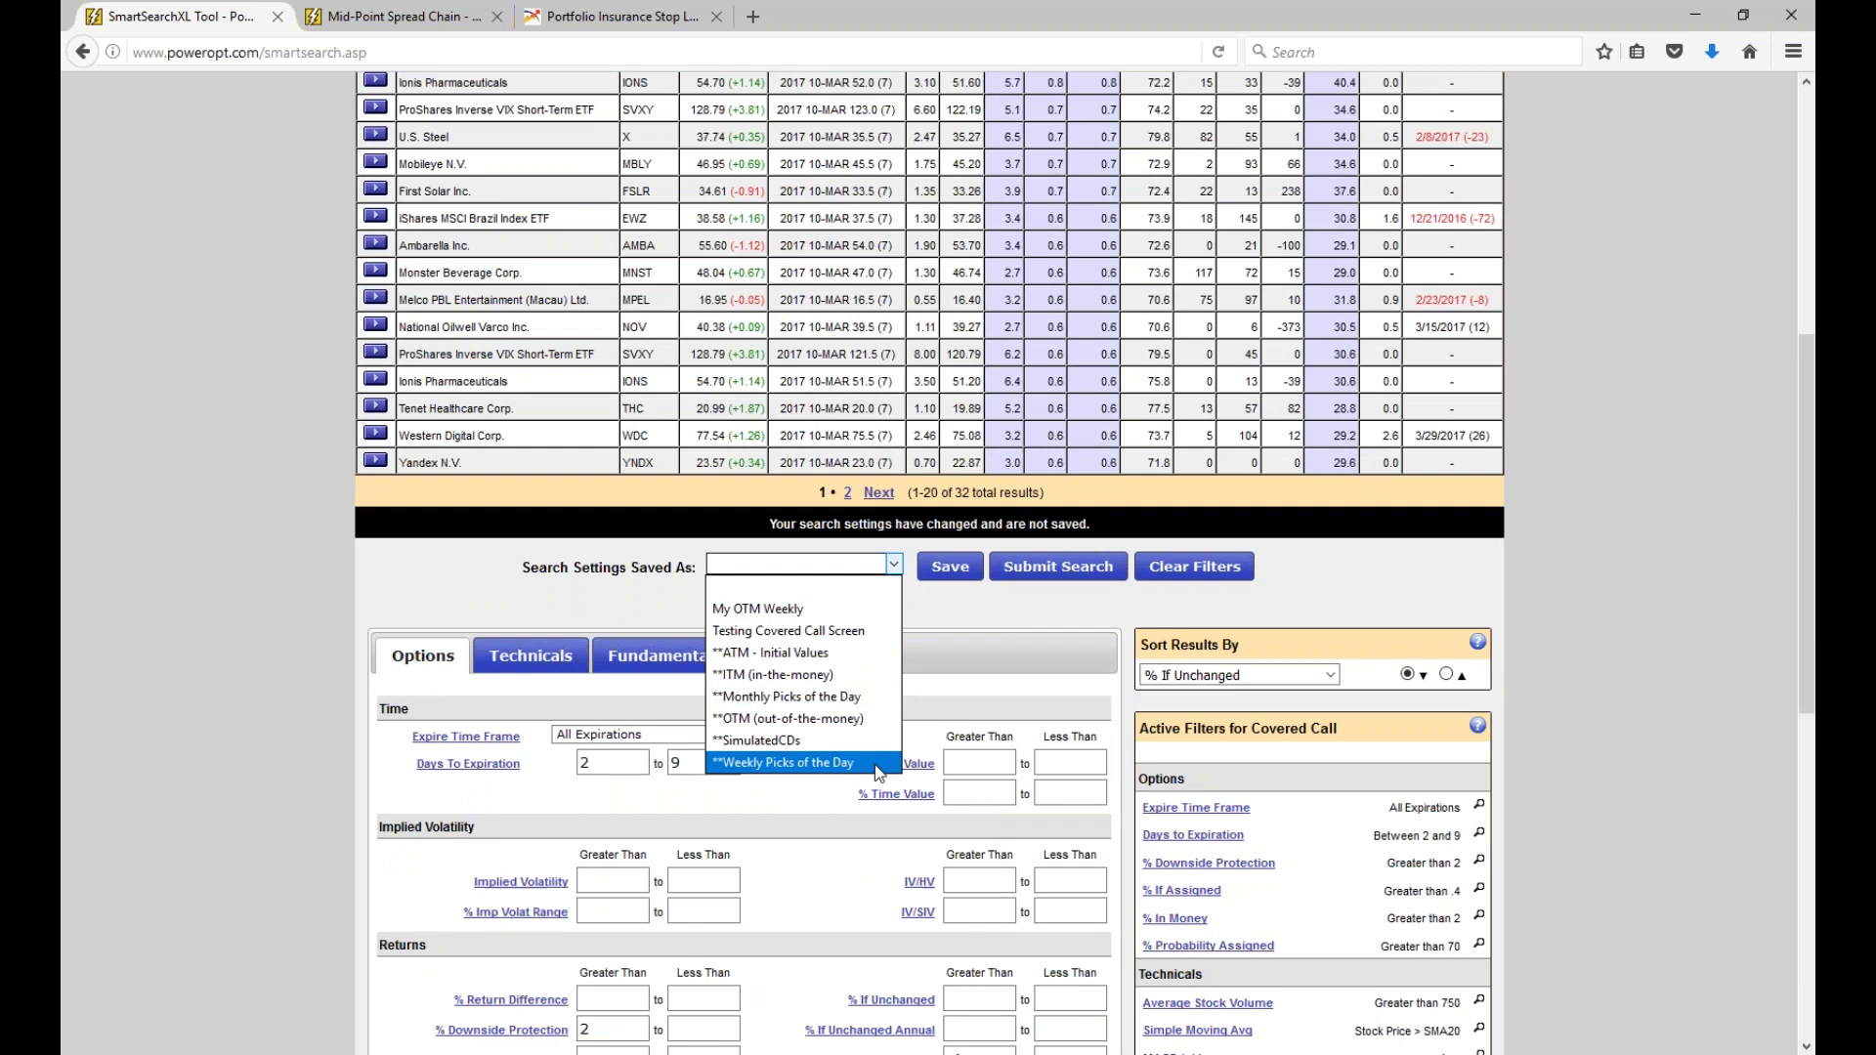
pyautogui.click(1024, 613)
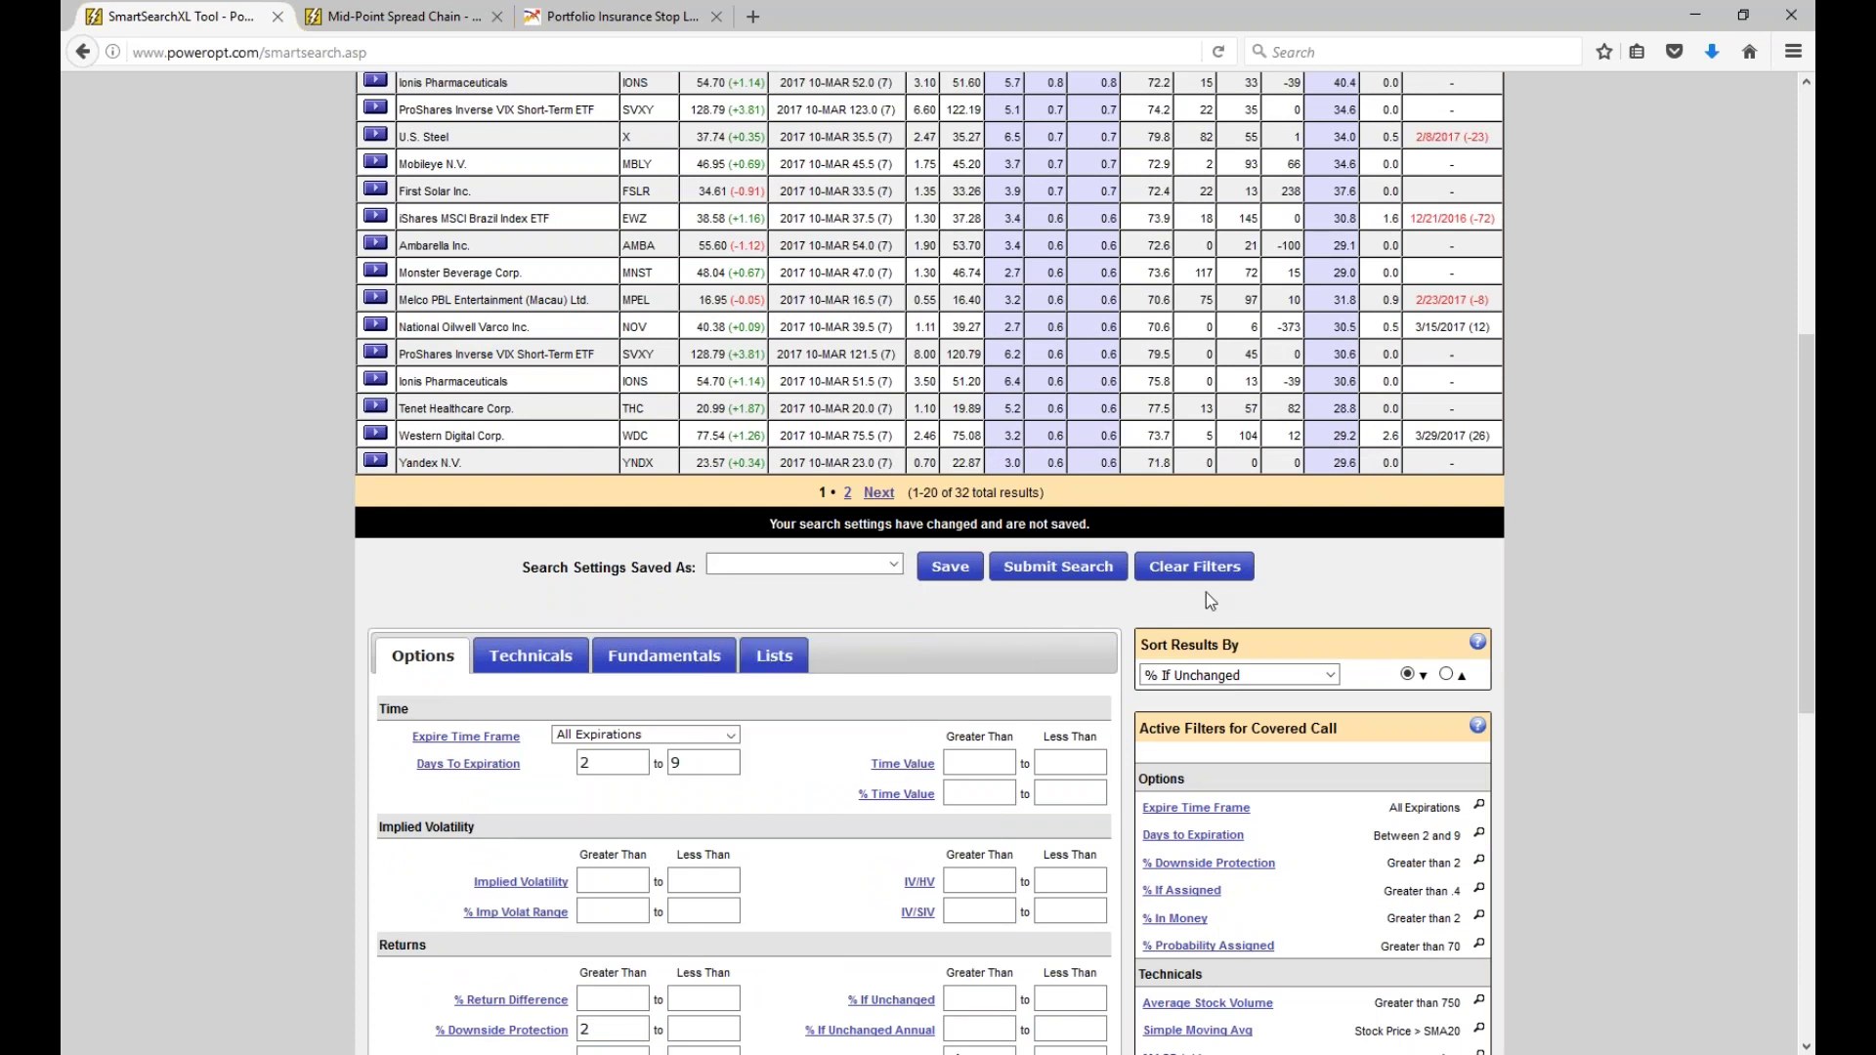
# Review the option filter values and the active technical, stock price, earnings and list filters.
pyautogui.scroll(-1, 999, 718)
pyautogui.scroll(-5, 1001, 718)
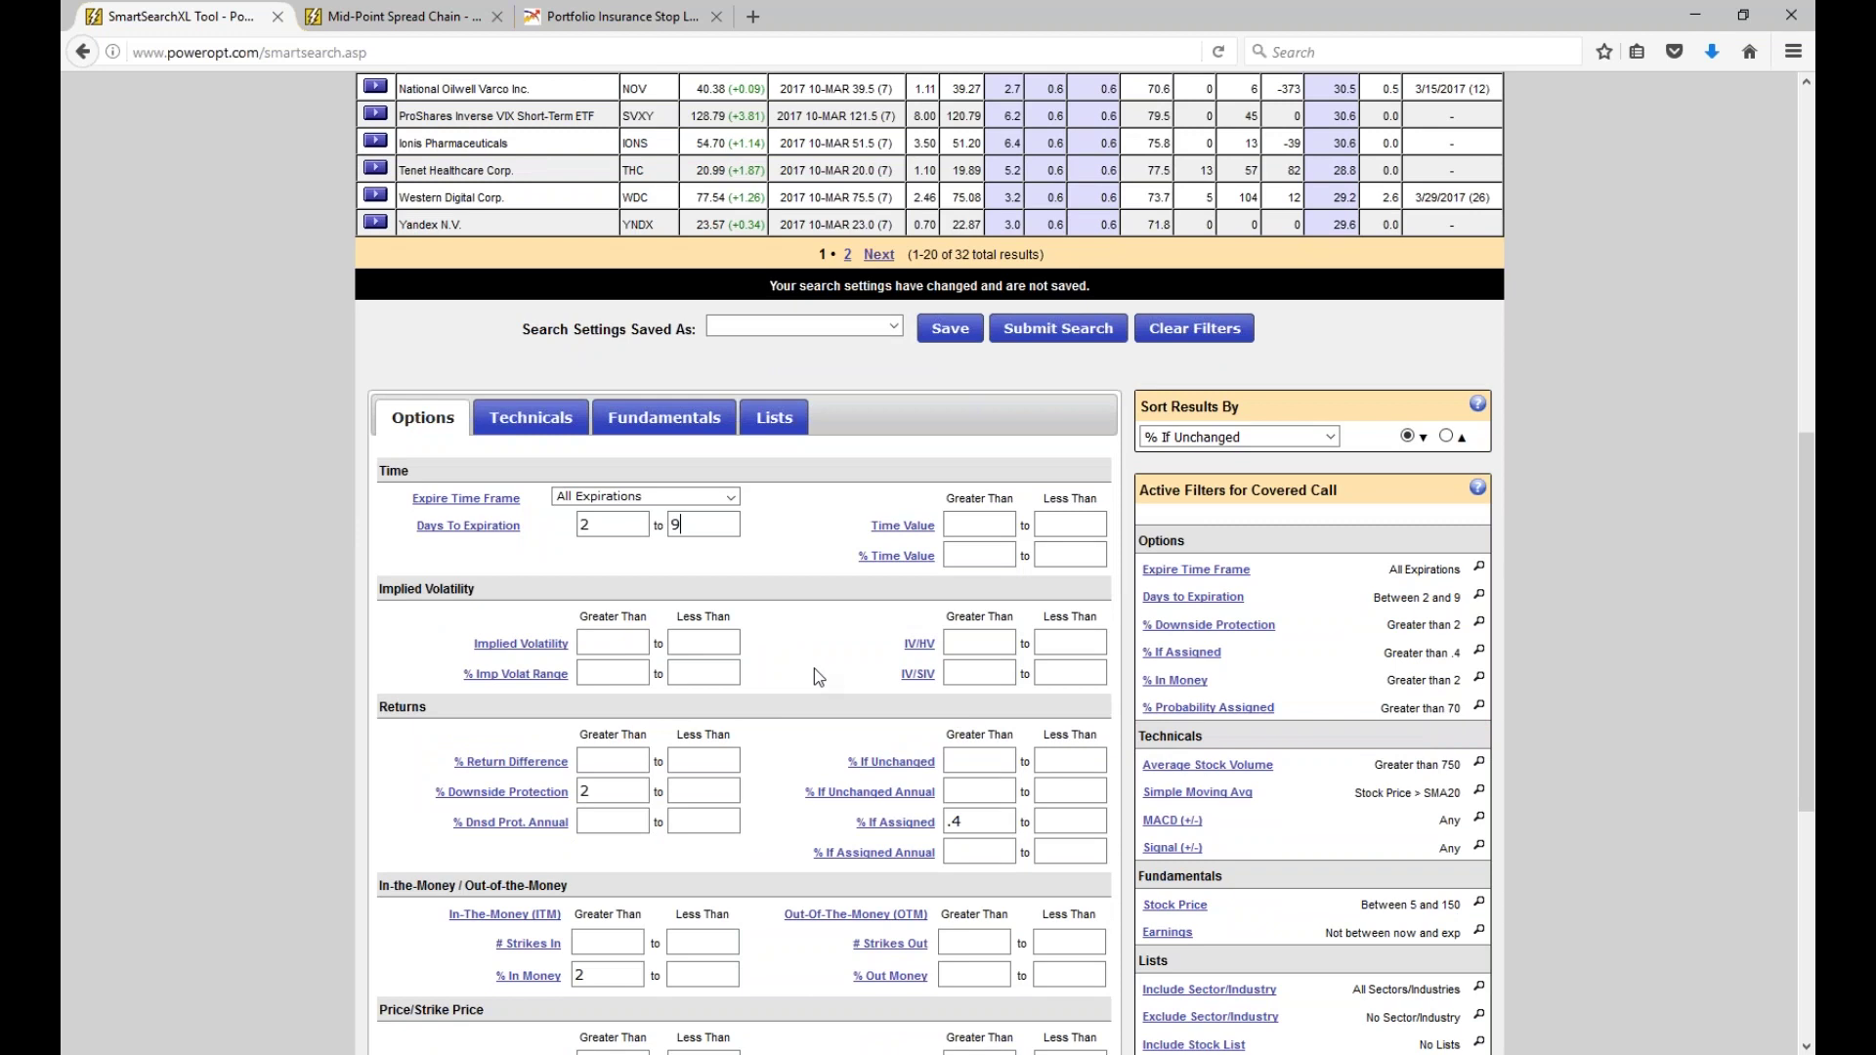
pyautogui.scroll(-3, 836, 721)
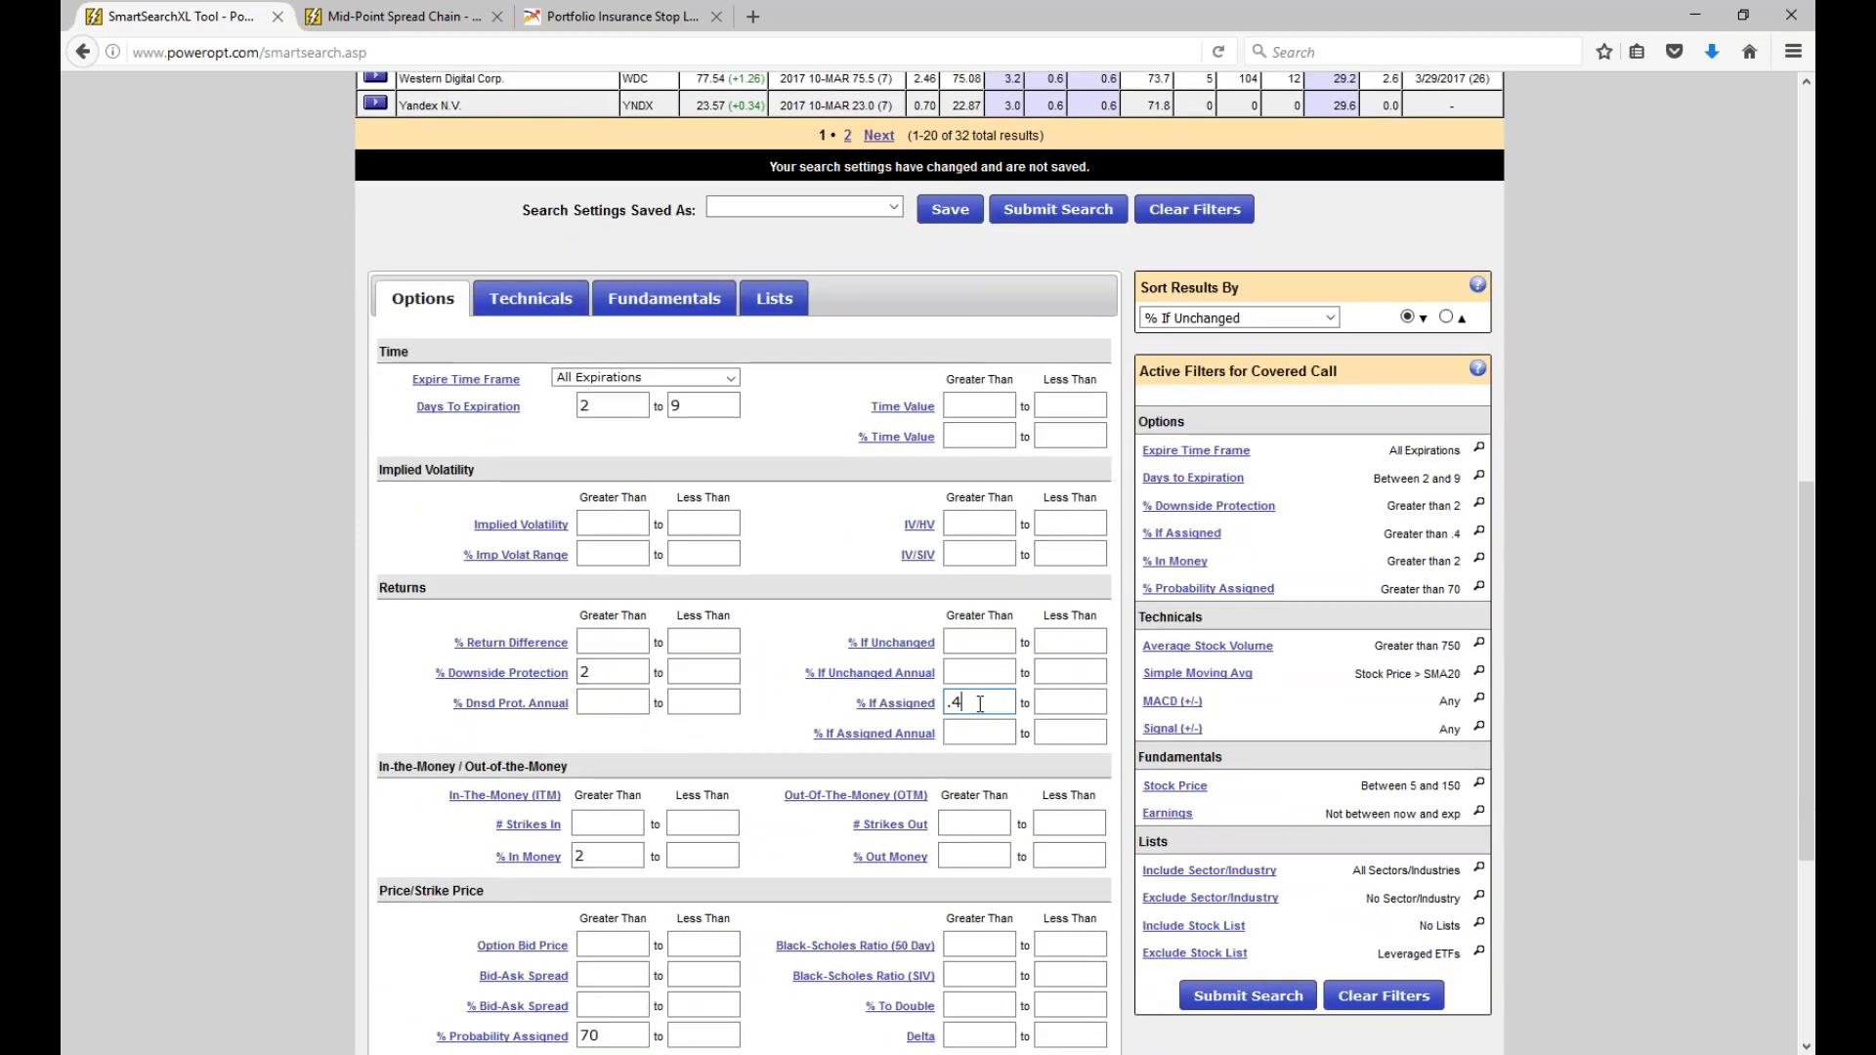
pyautogui.scroll(-3, 778, 810)
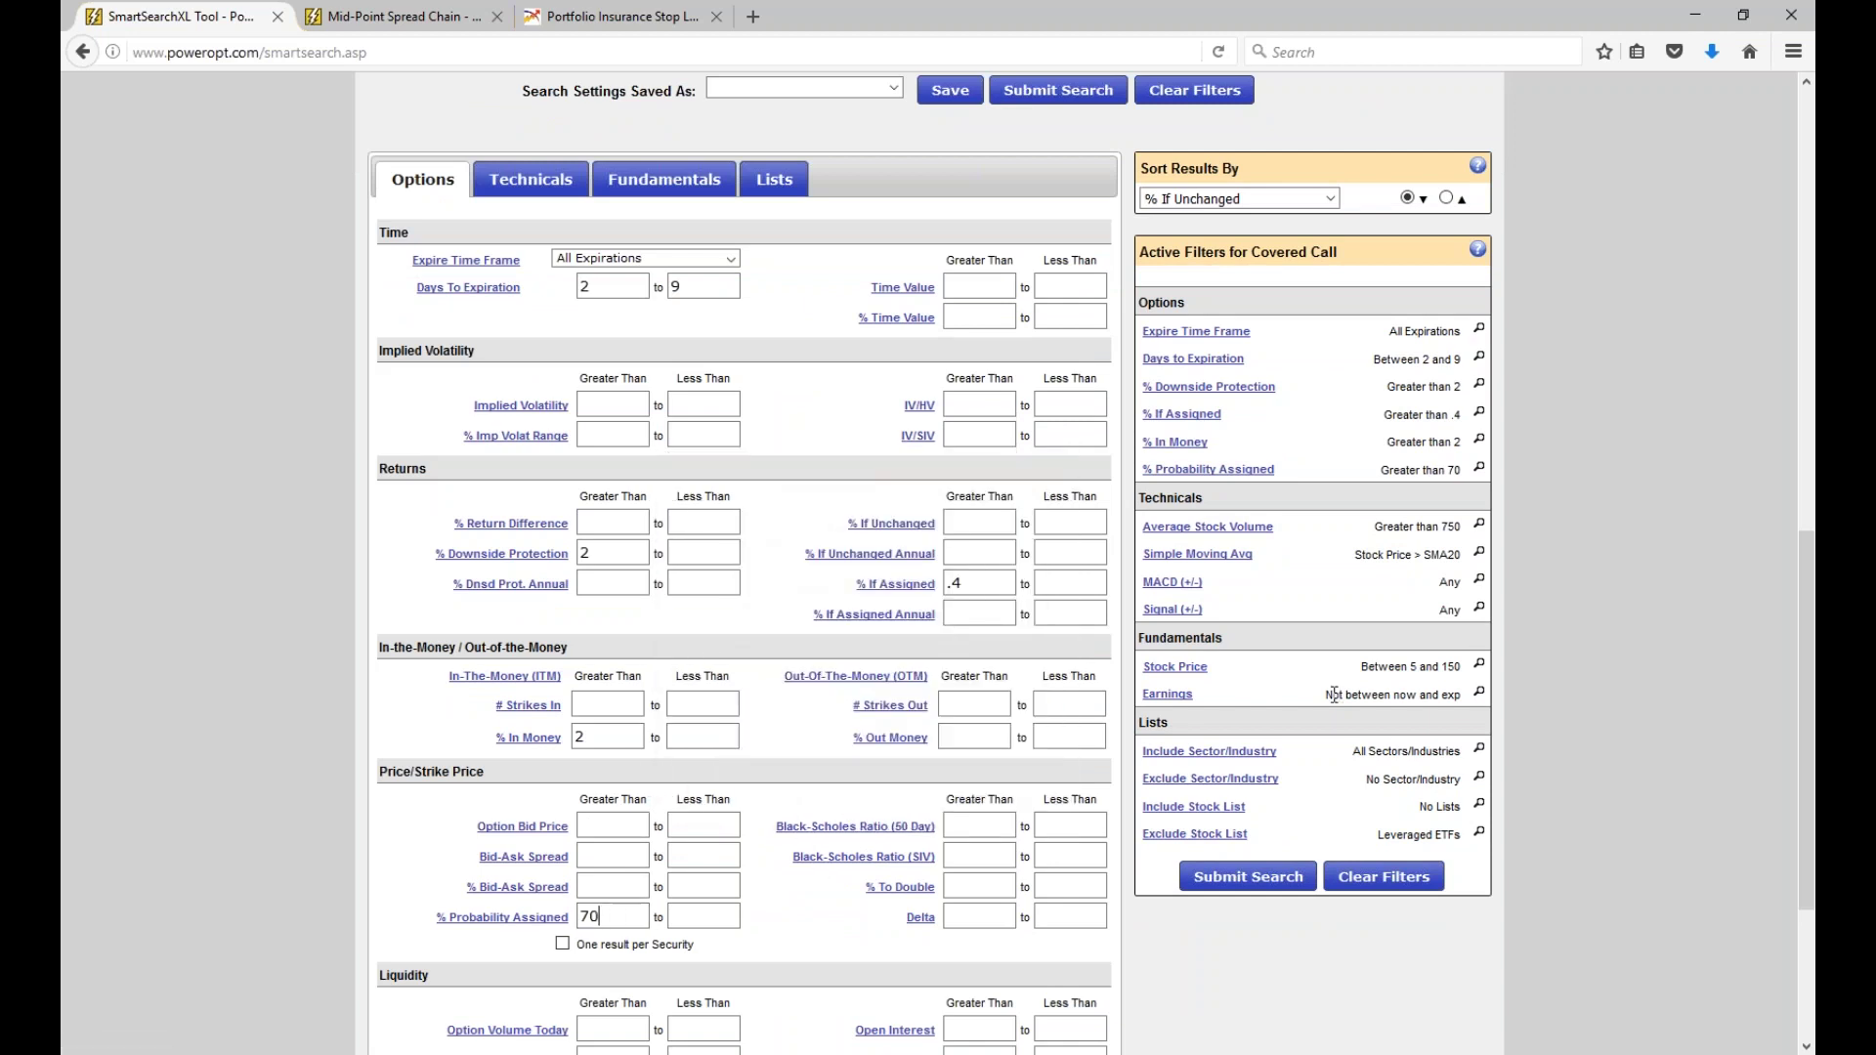
pyautogui.moveTo(1395, 671); pyautogui.dragTo(1463, 672)
pyautogui.click(1260, 582)
# Examine the covered call results again for companies, strikes, downside protection and assigned returns.
pyautogui.scroll(3, 835, 544)
pyautogui.scroll(5, 835, 544)
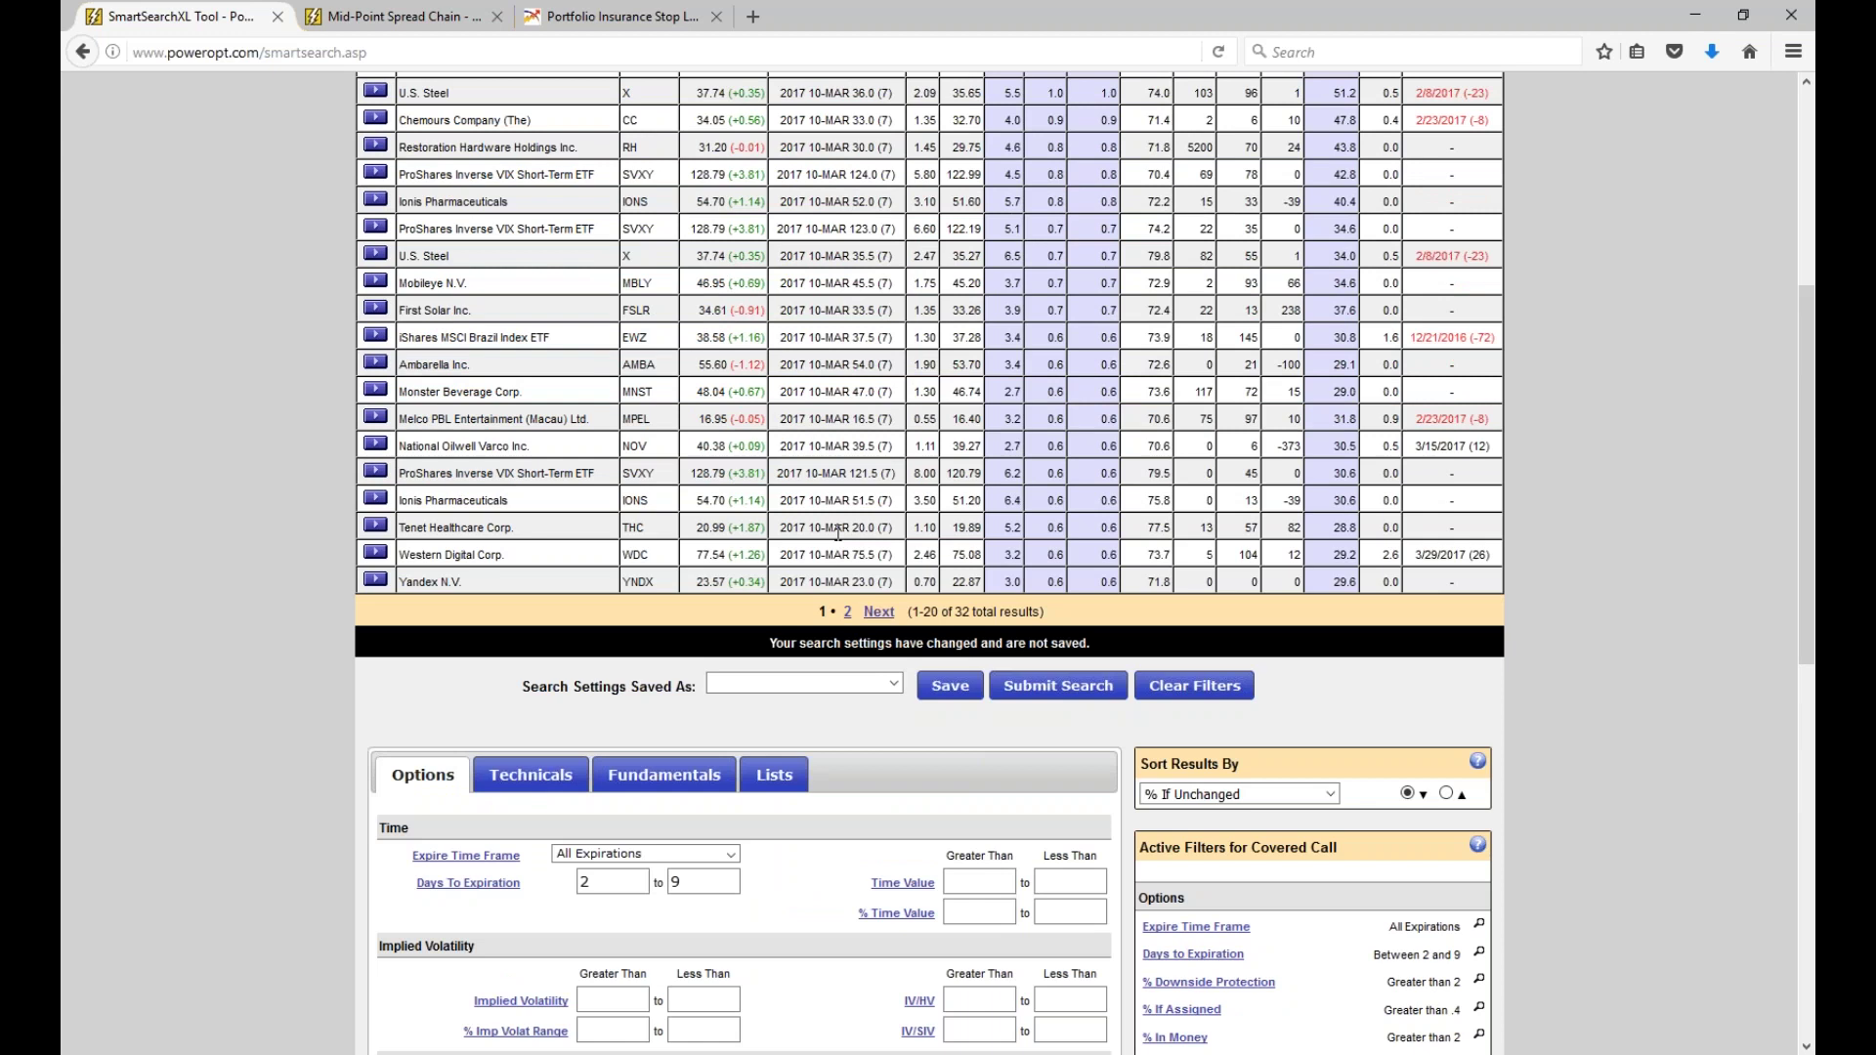
pyautogui.scroll(-1, 837, 532)
pyautogui.scroll(5, 837, 533)
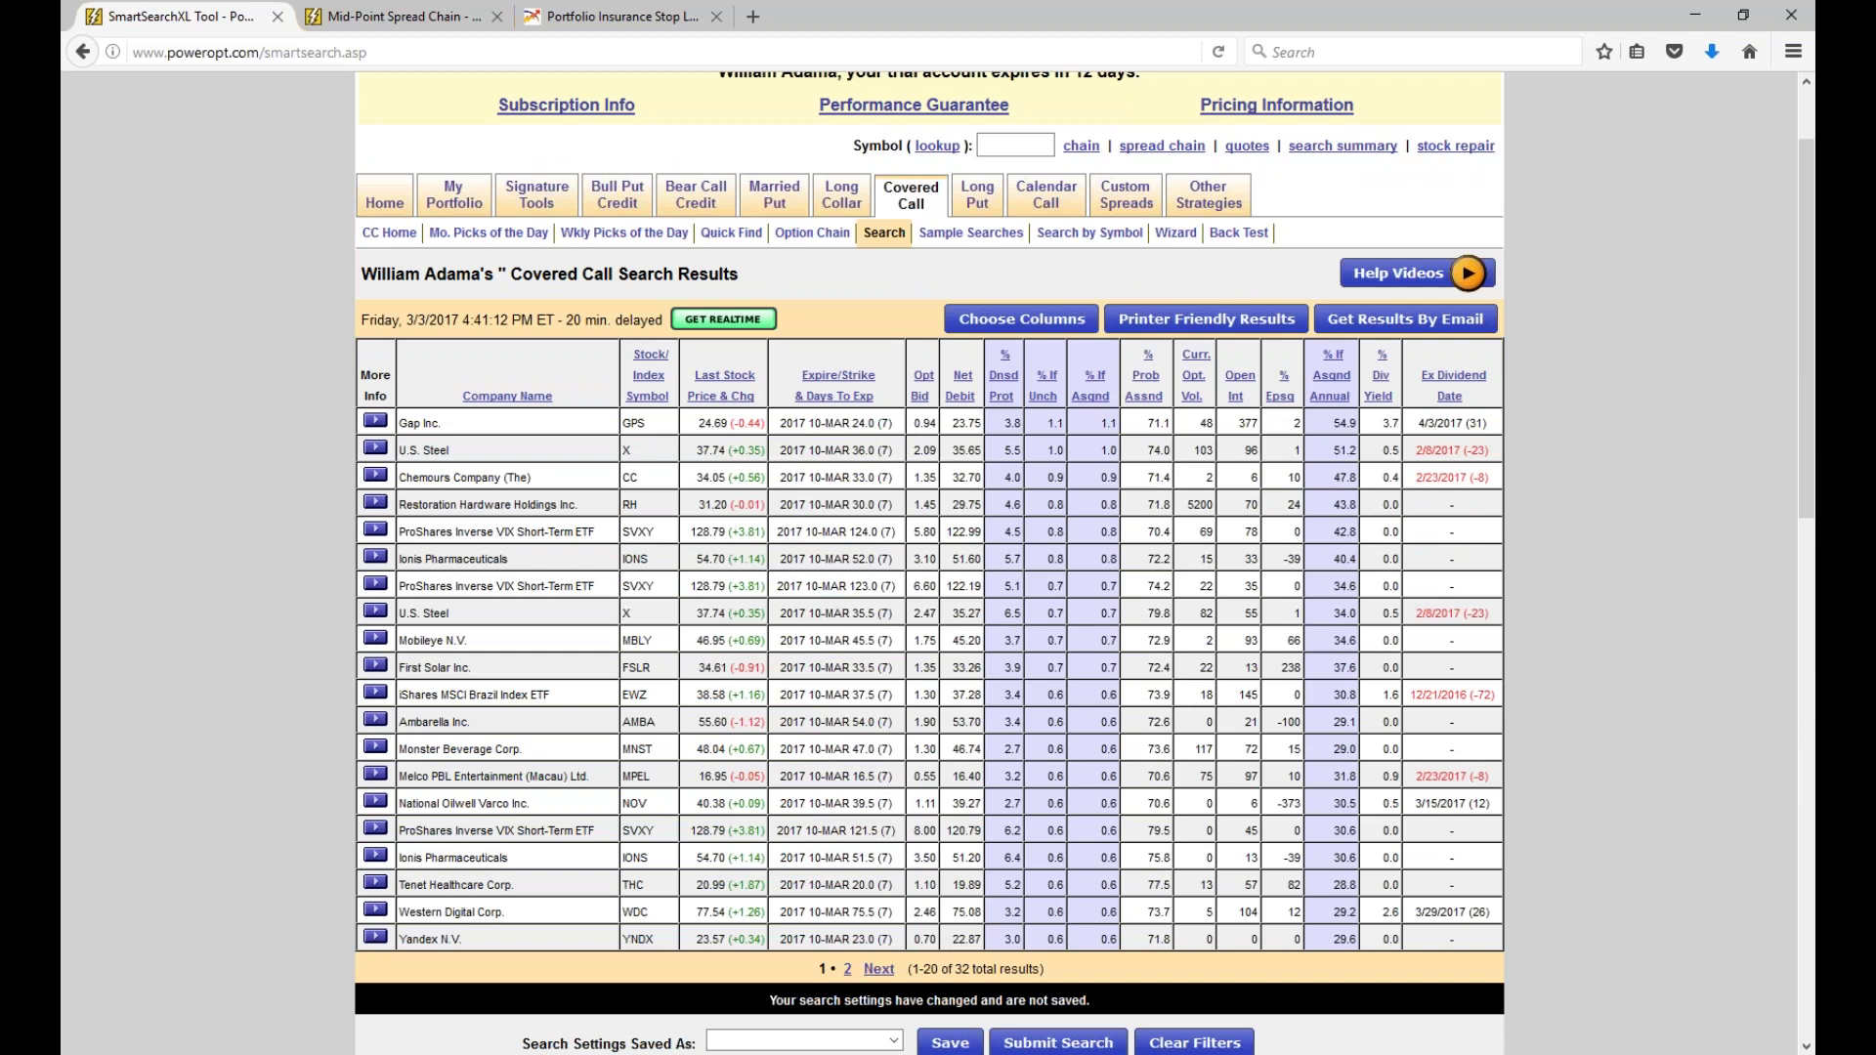
pyautogui.scroll(-9, 929, 562)
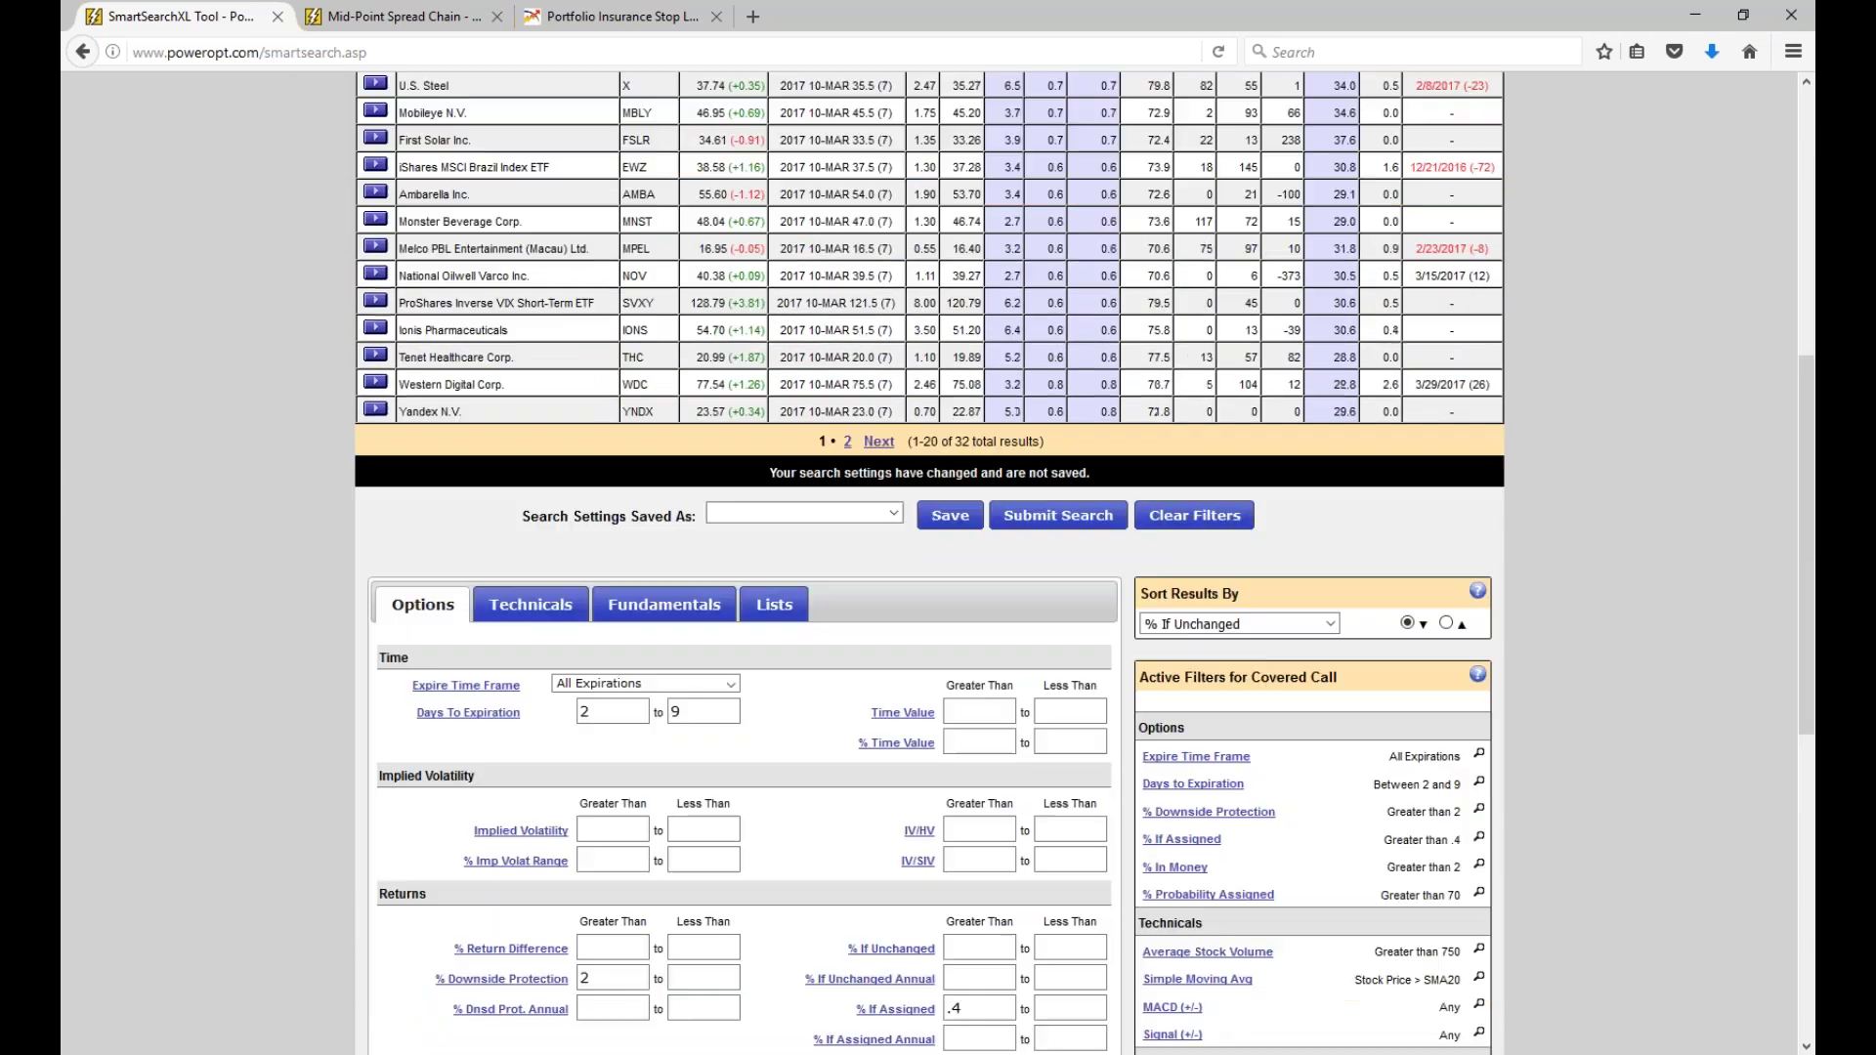
# Check the expiration time frames, try a maximum of 35 days to expiration, and restore it to 9.
pyautogui.scroll(-3, 929, 547)
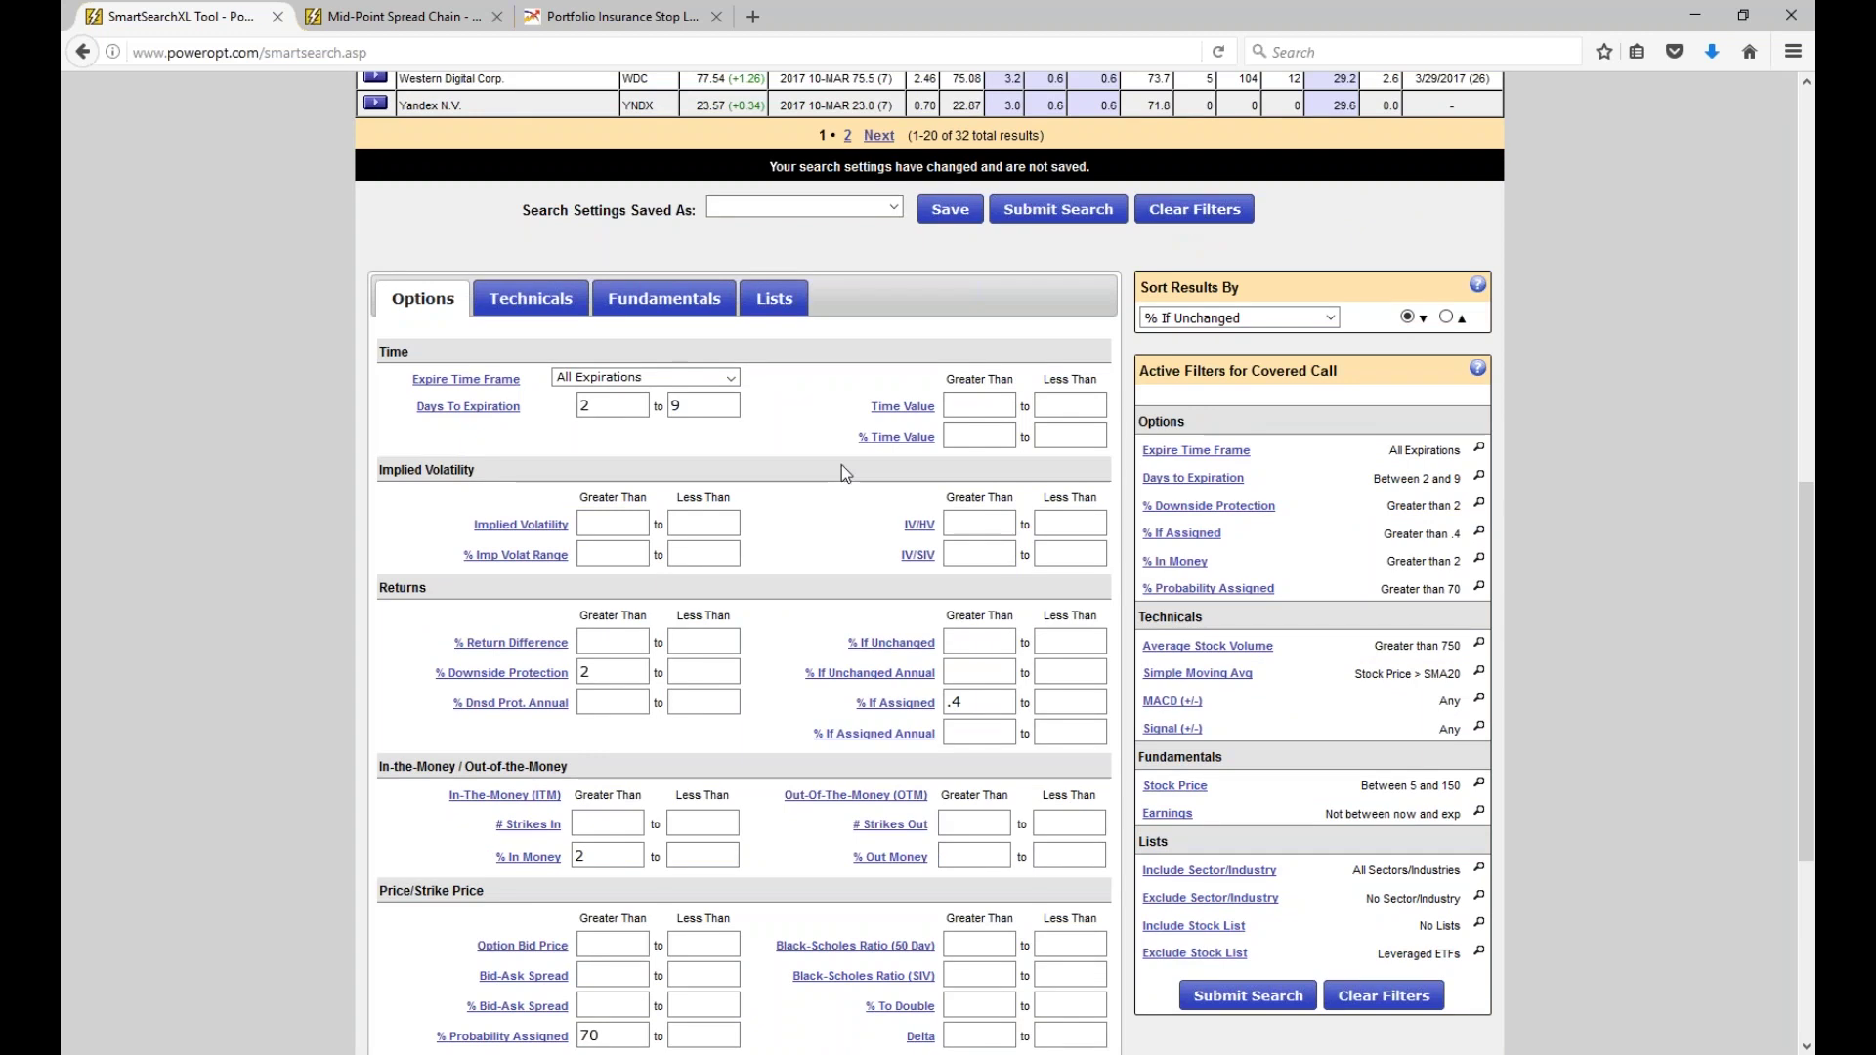
pyautogui.scroll(-2, 801, 478)
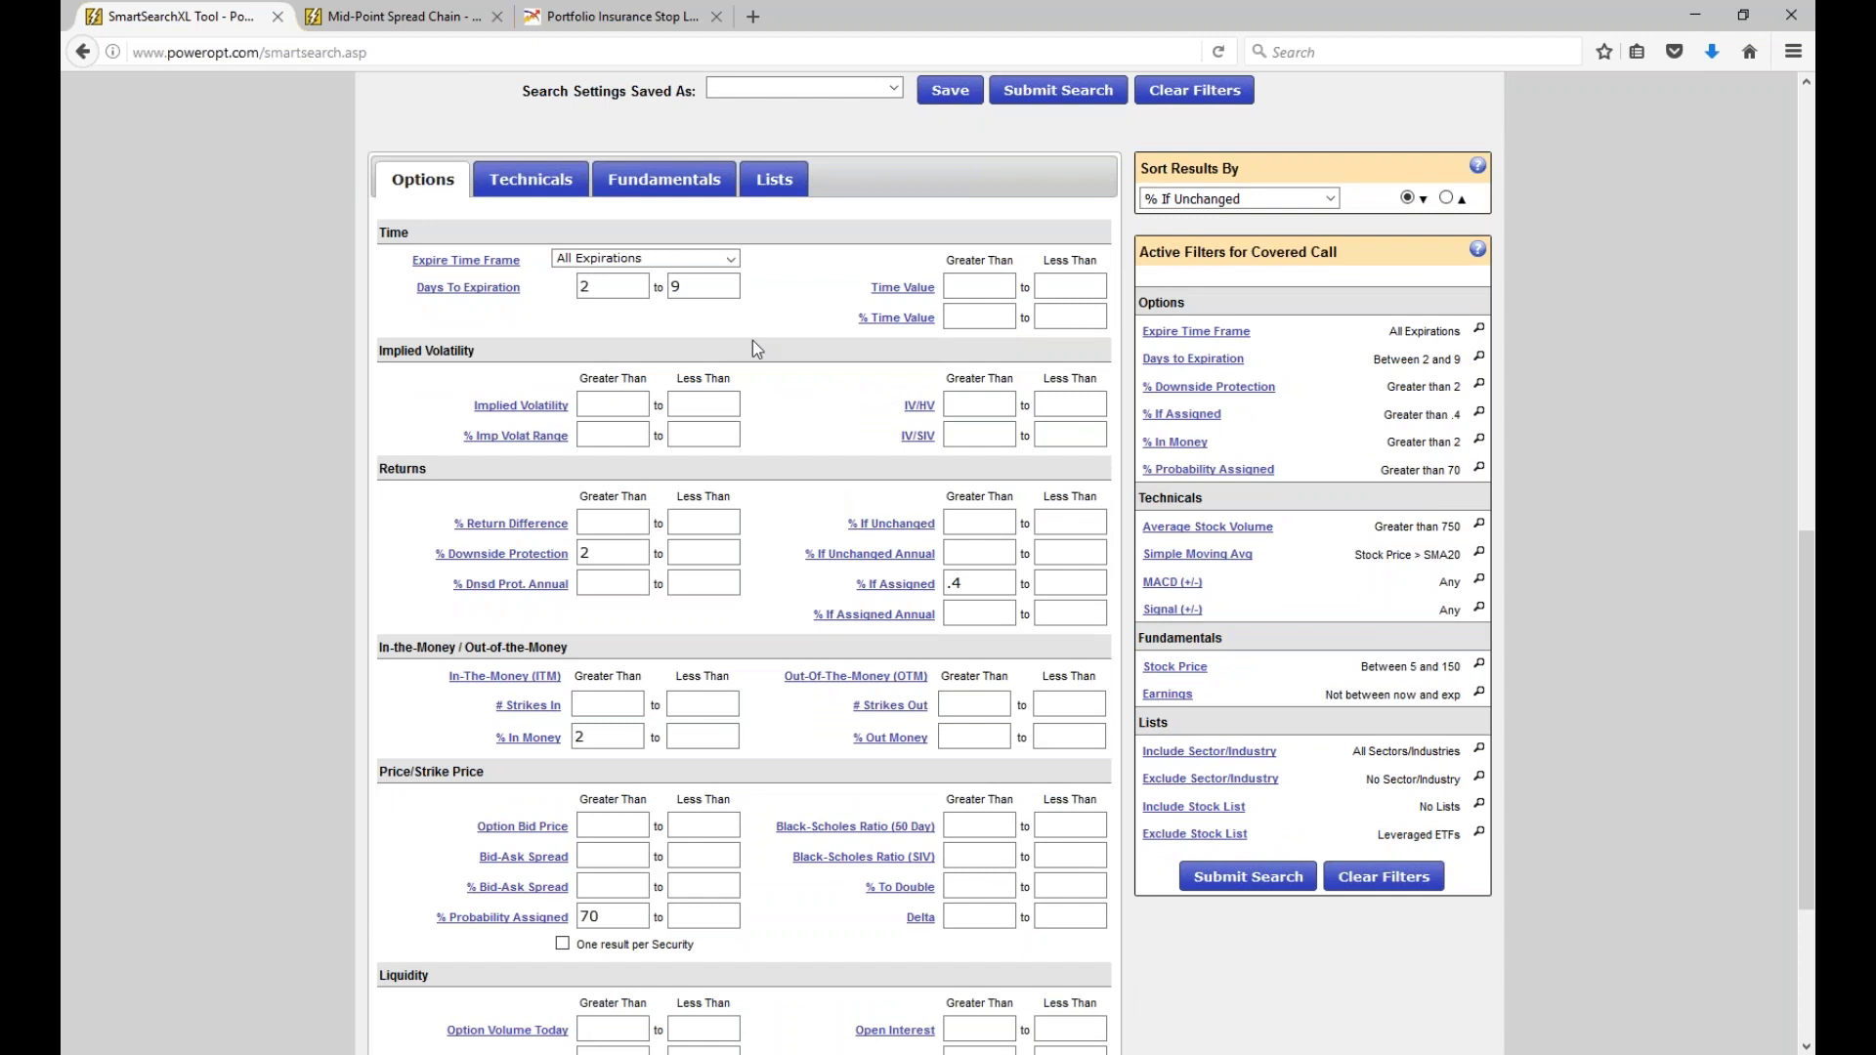
pyautogui.click(704, 286)
pyautogui.click(729, 258)
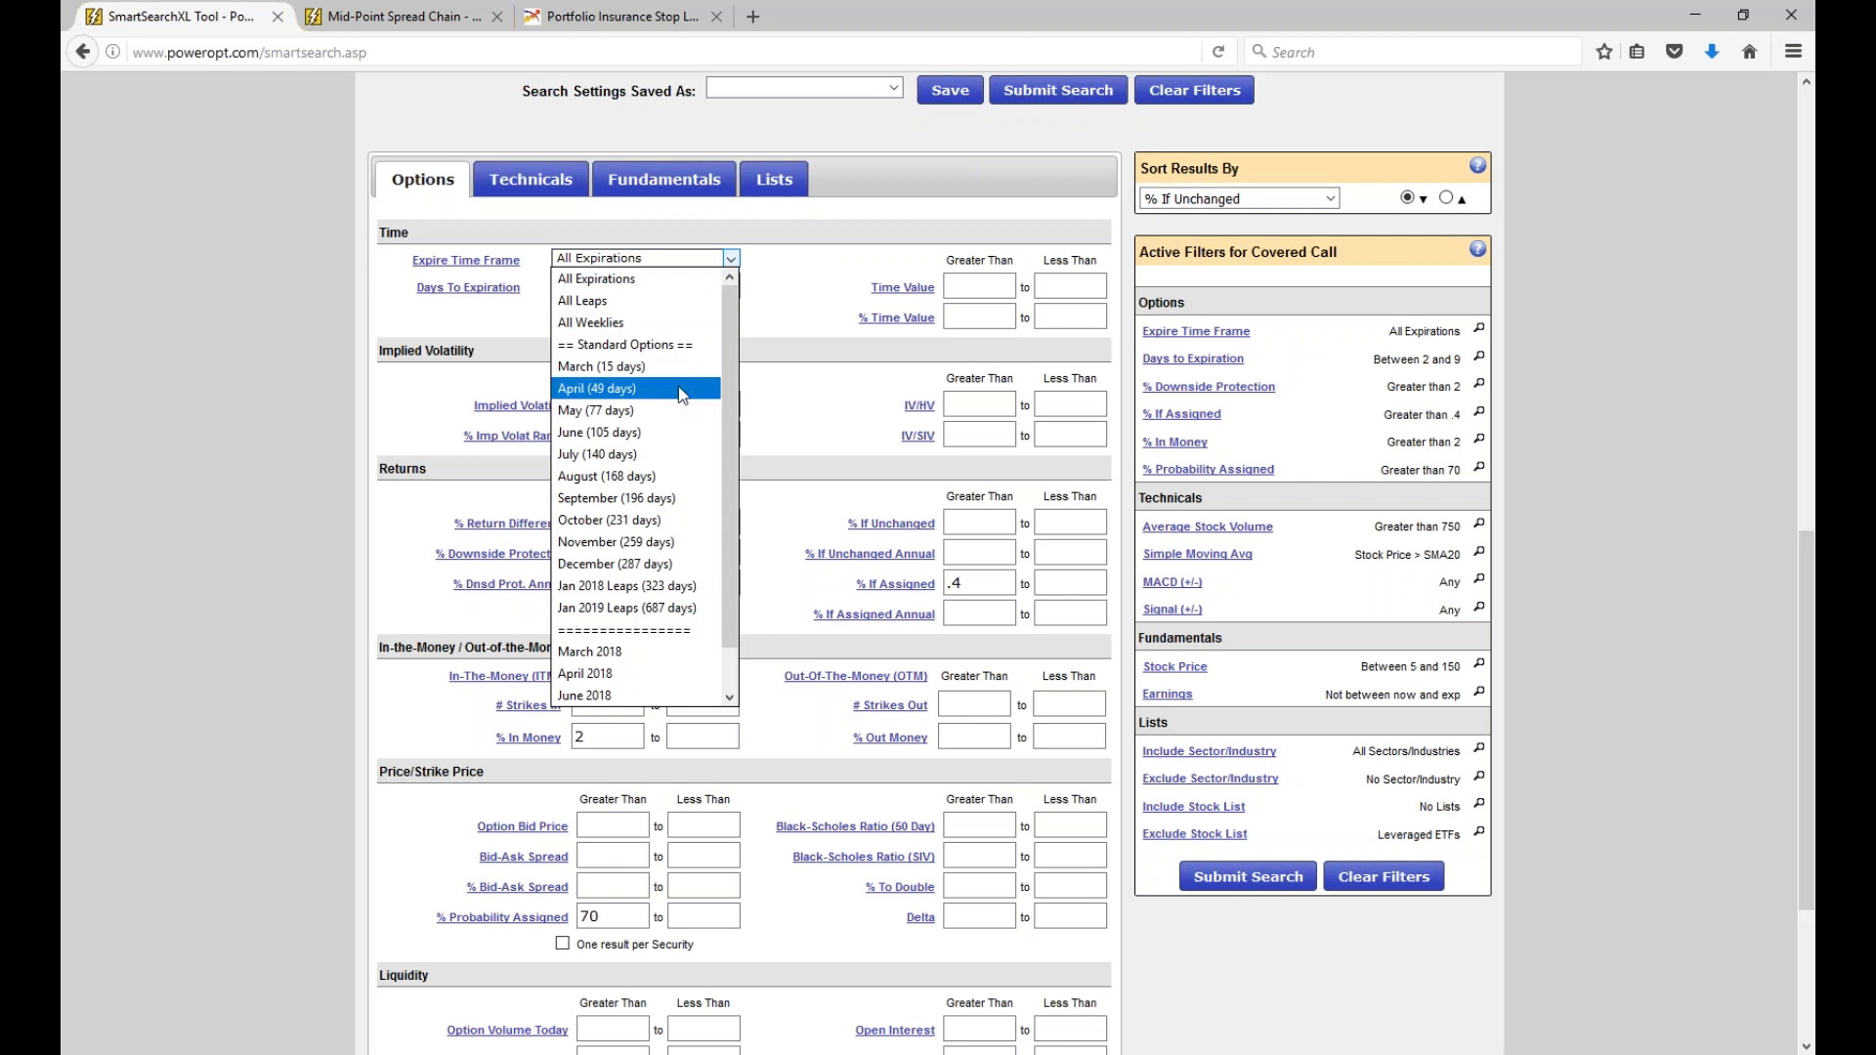
pyautogui.click(785, 302)
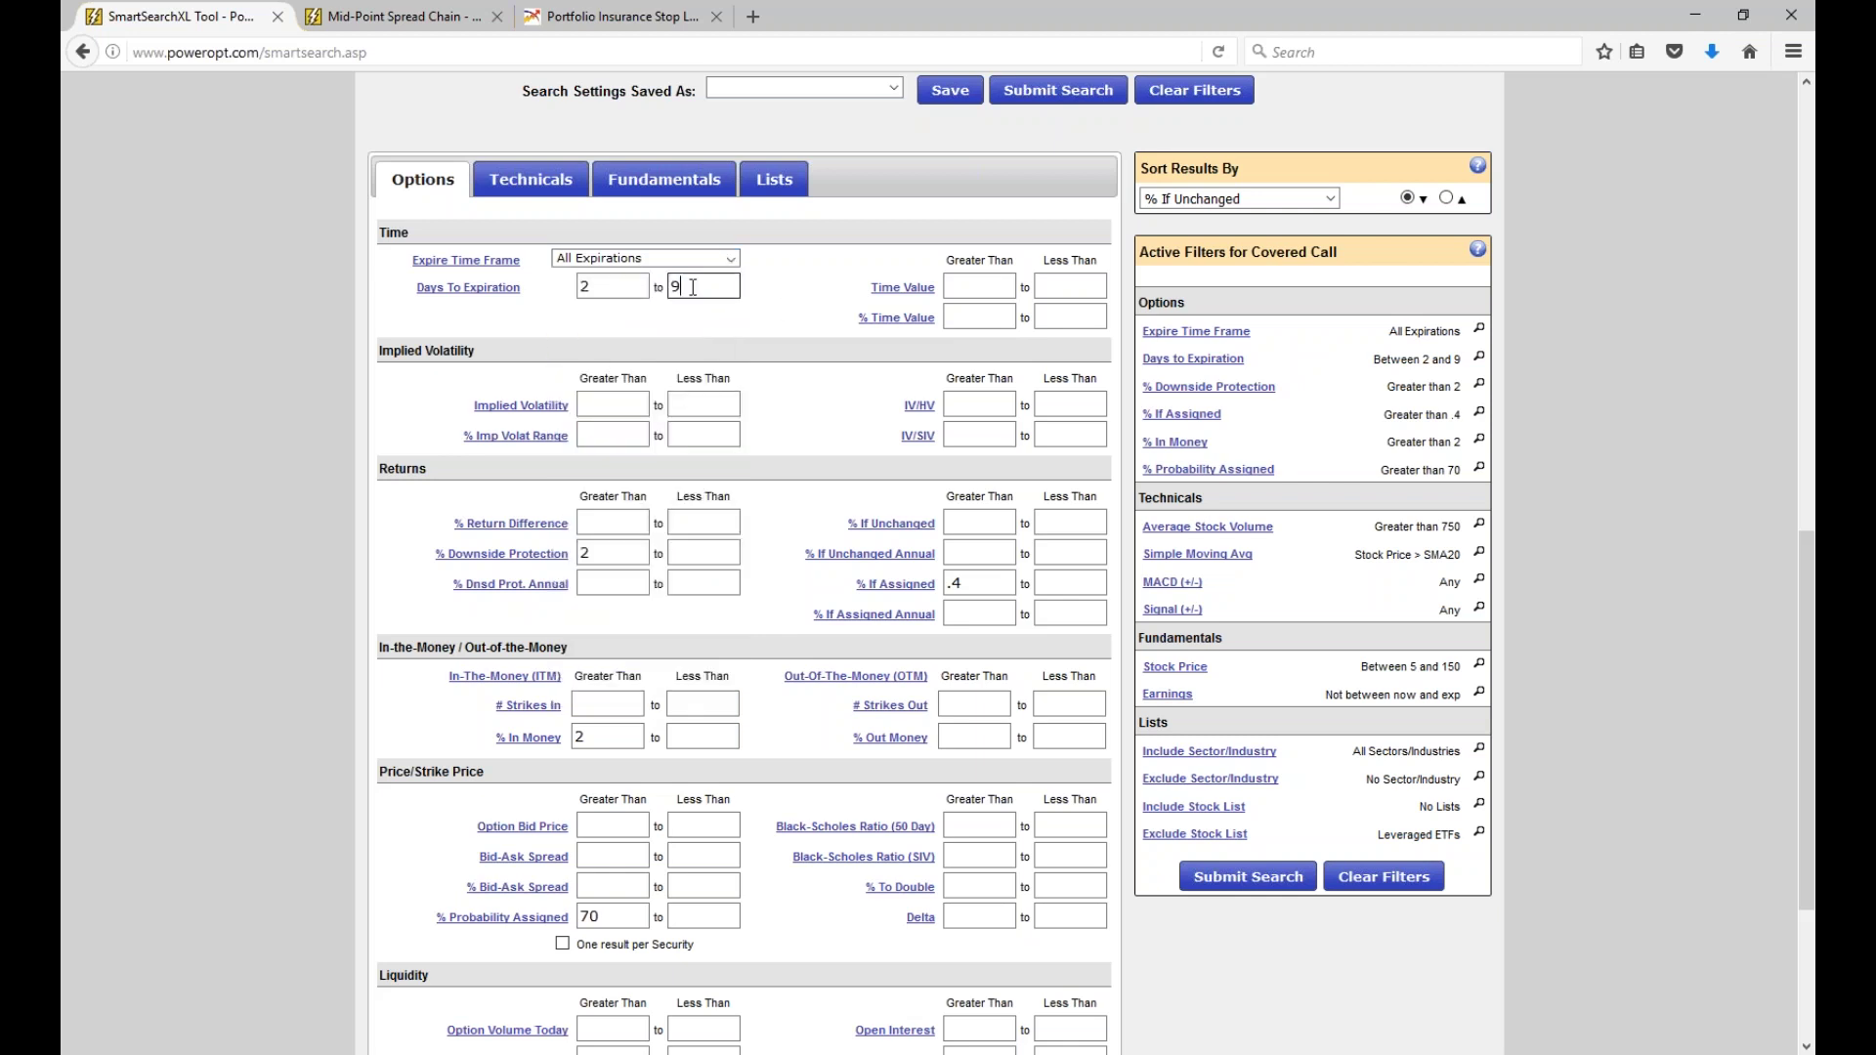
pyautogui.press('BackSpace')
pyautogui.write('35')
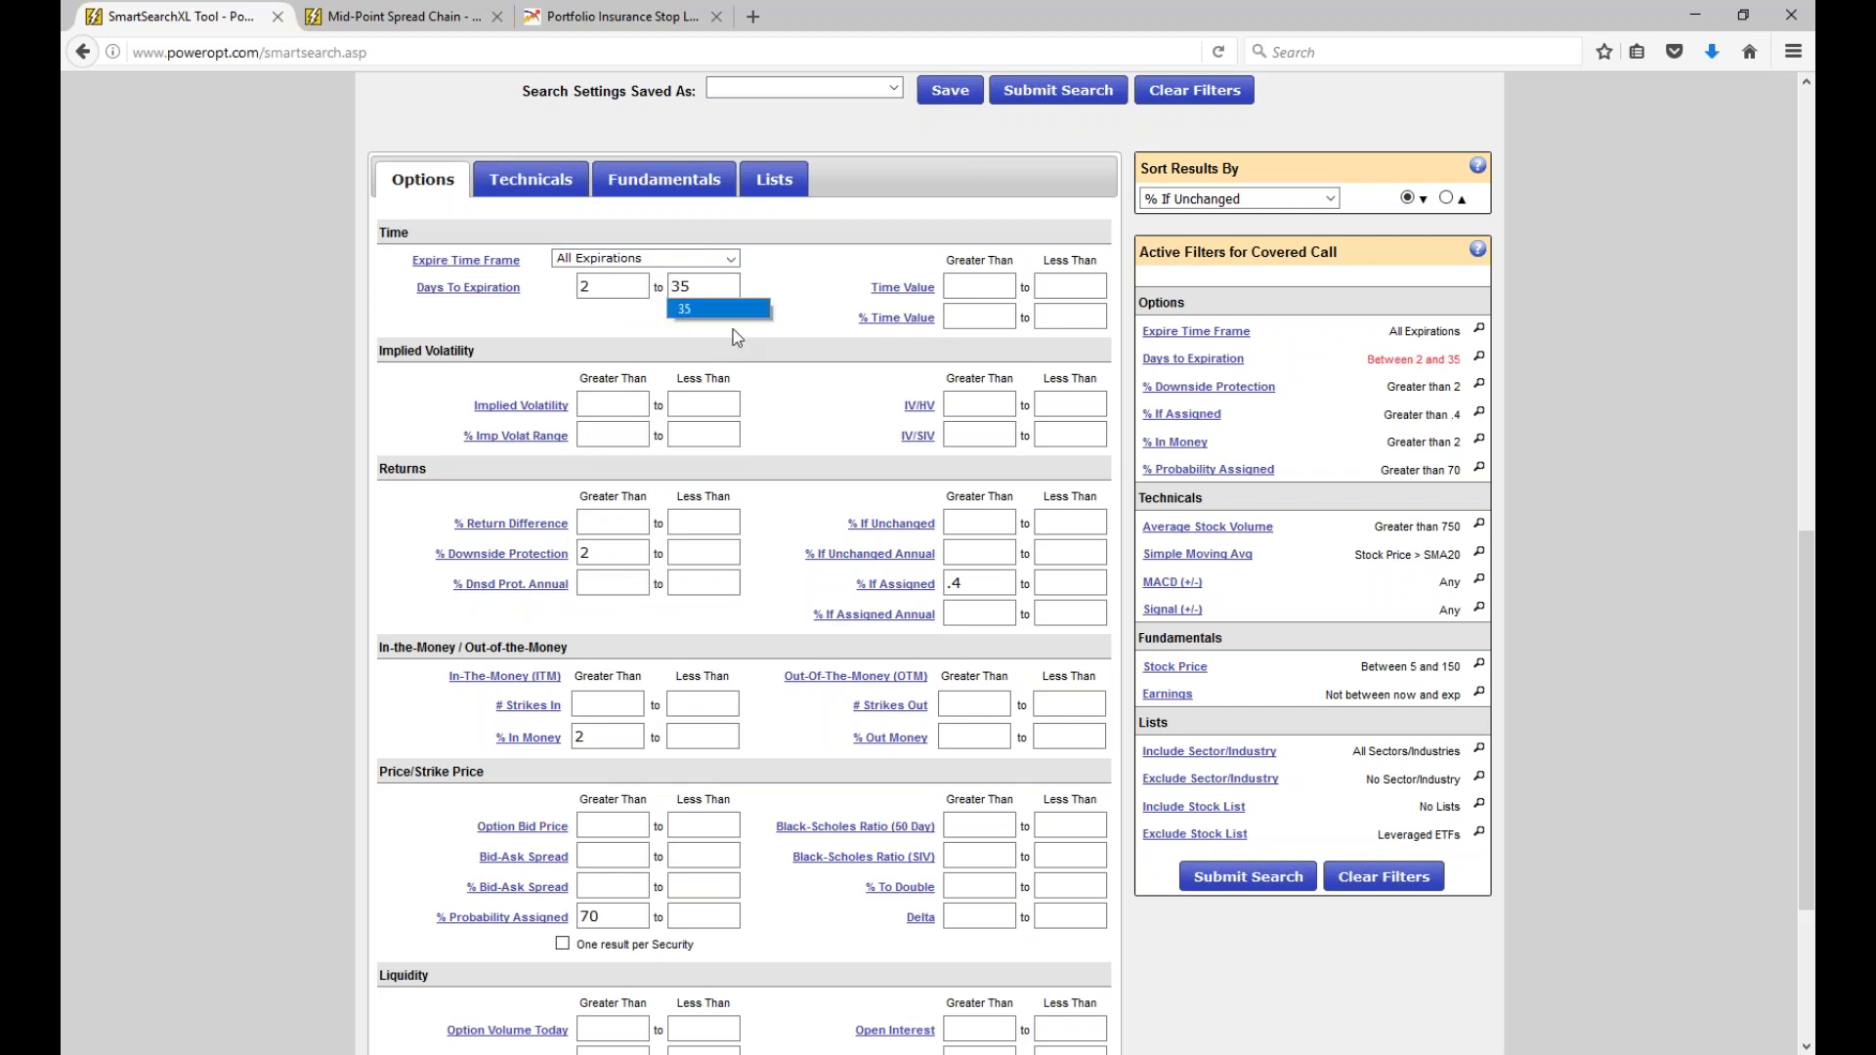
pyautogui.press('BackSpace')
pyautogui.press('BackSpace')
pyautogui.write('9')
# Highlight the minimum values of the % Downside Protection and % If Assigned filters.
pyautogui.doubleClick(584, 553)
pyautogui.doubleClick(973, 580)
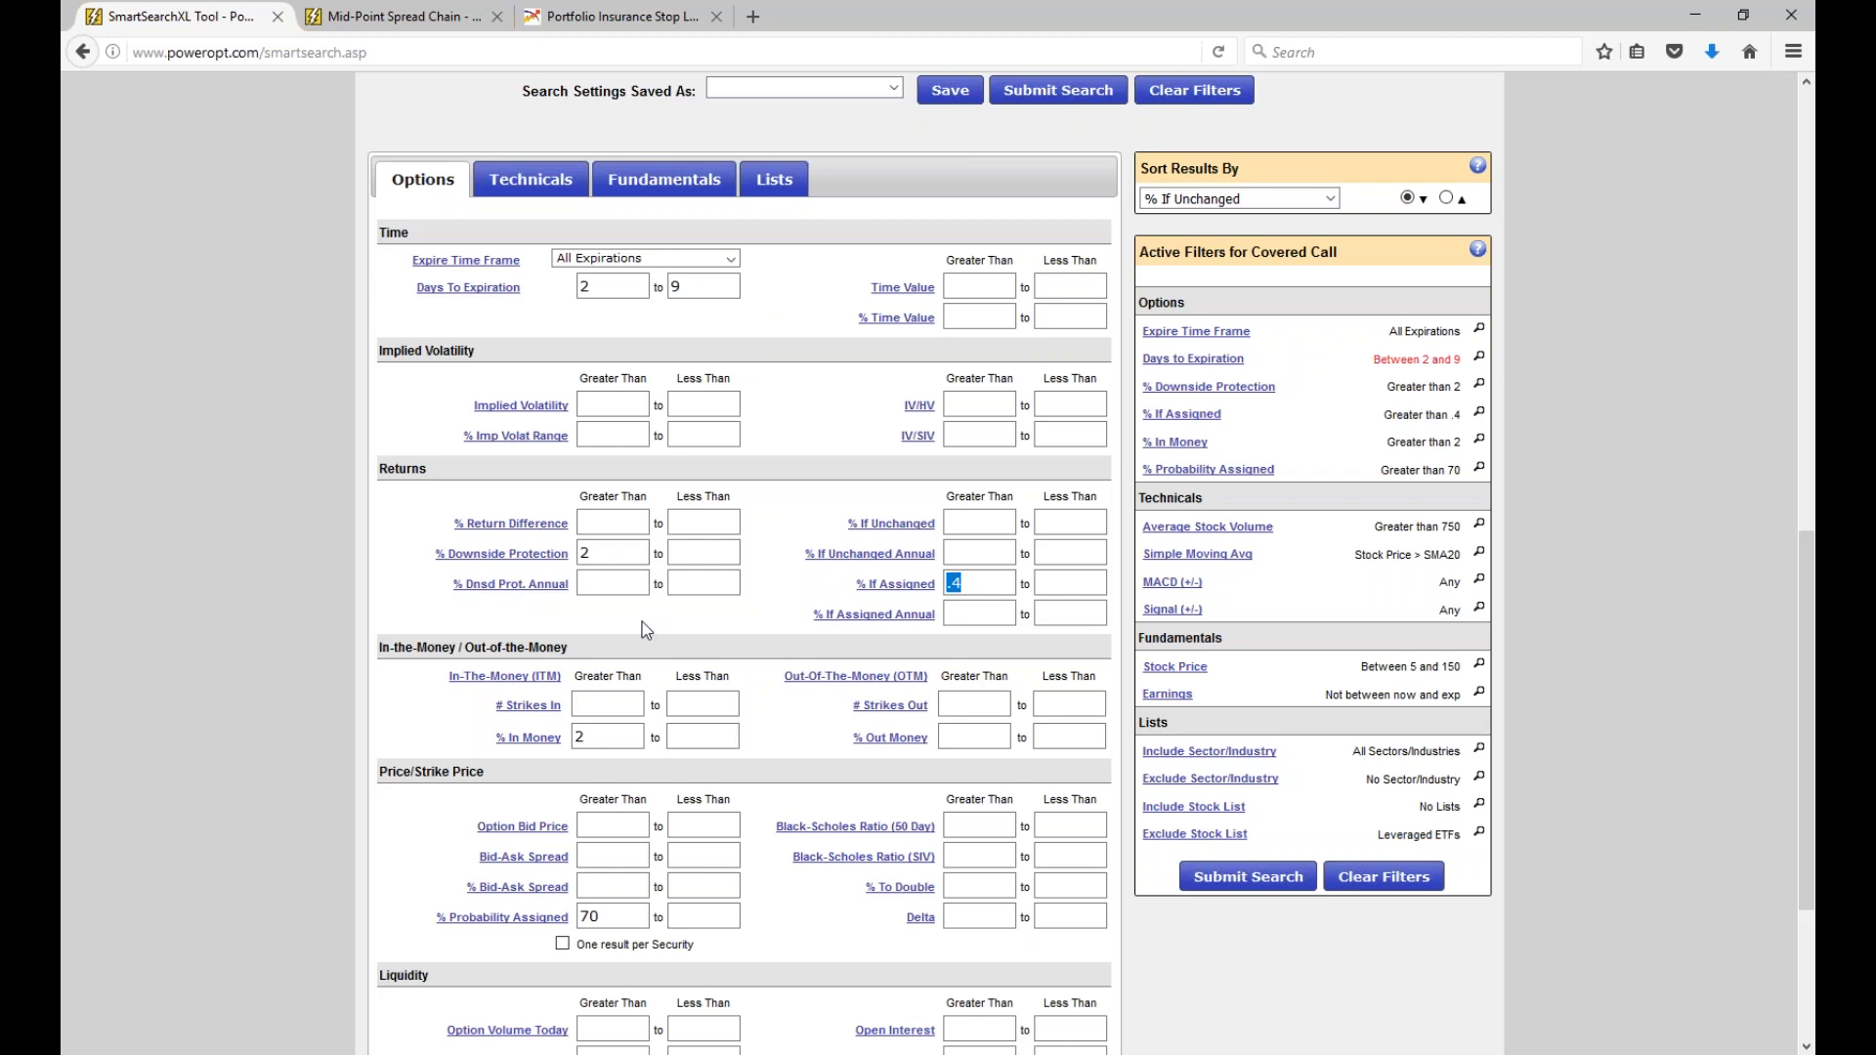
# Review the covered call option filters for days to expiration, % In Money and % If Assigned.
pyautogui.scroll(-2, 642, 622)
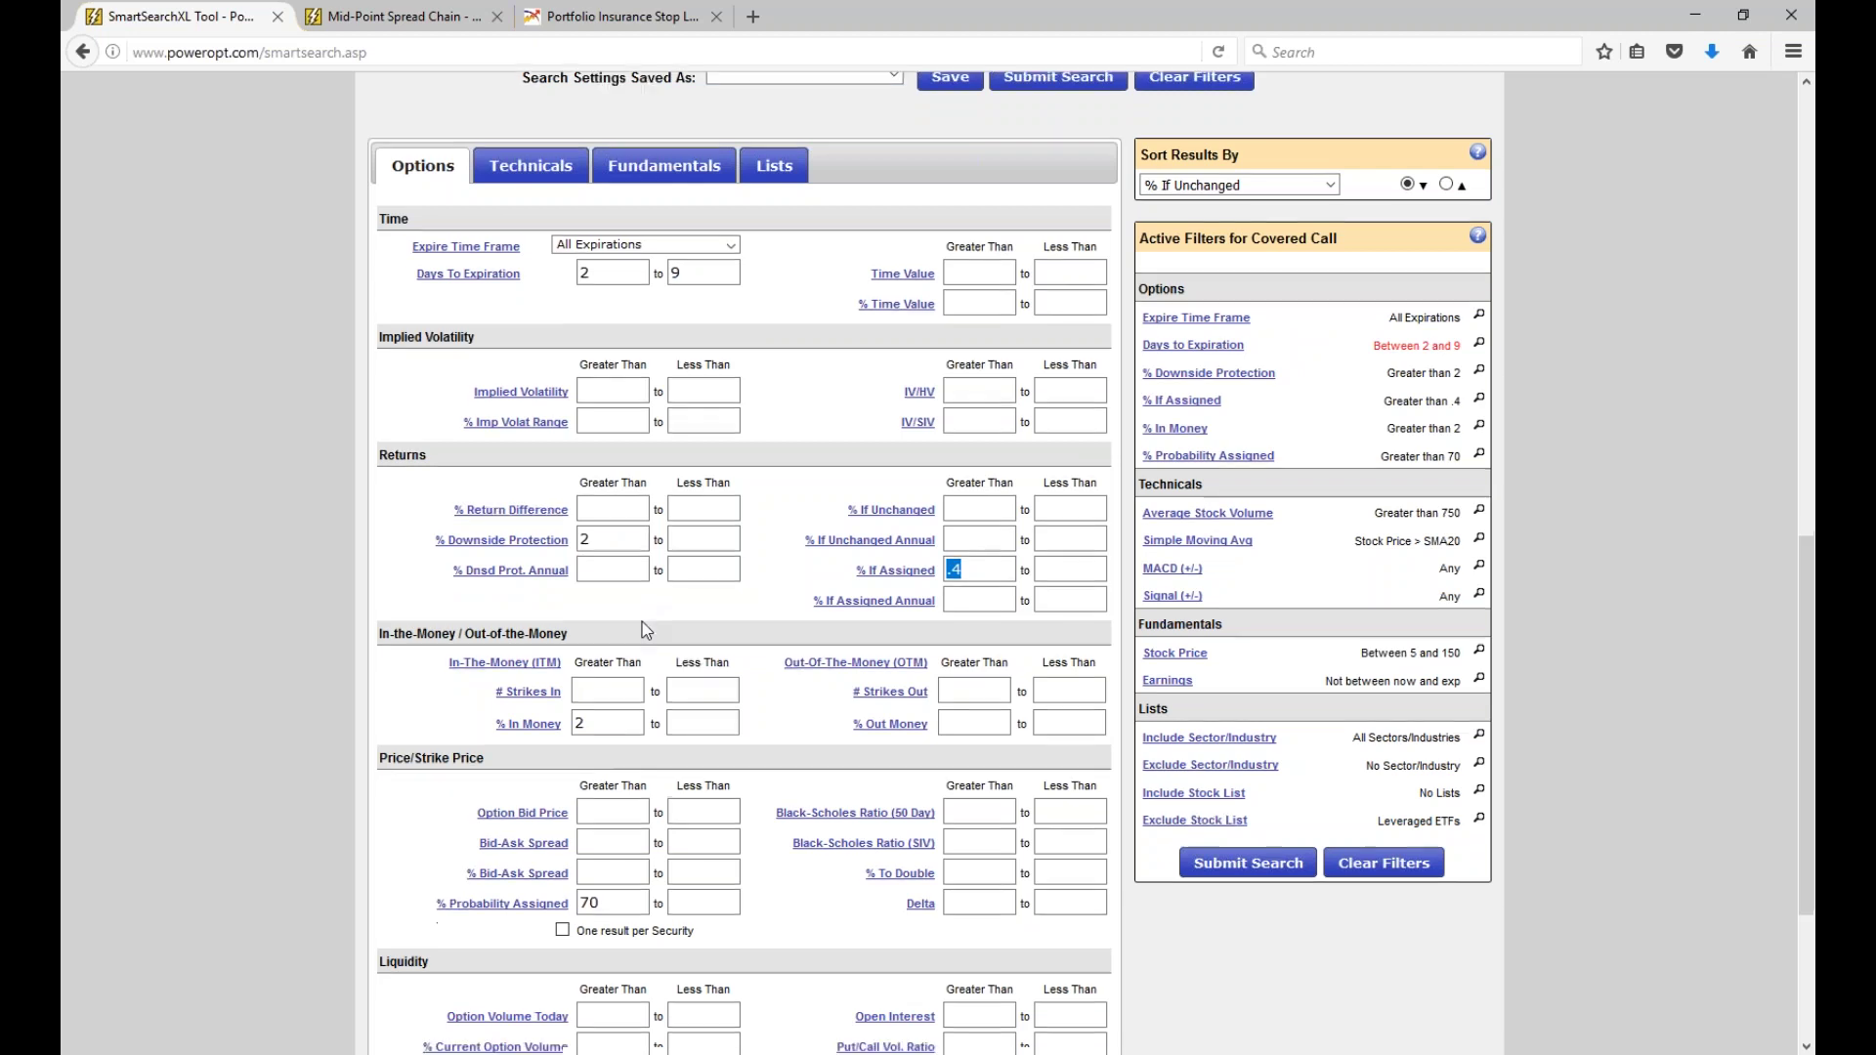
pyautogui.click(611, 617)
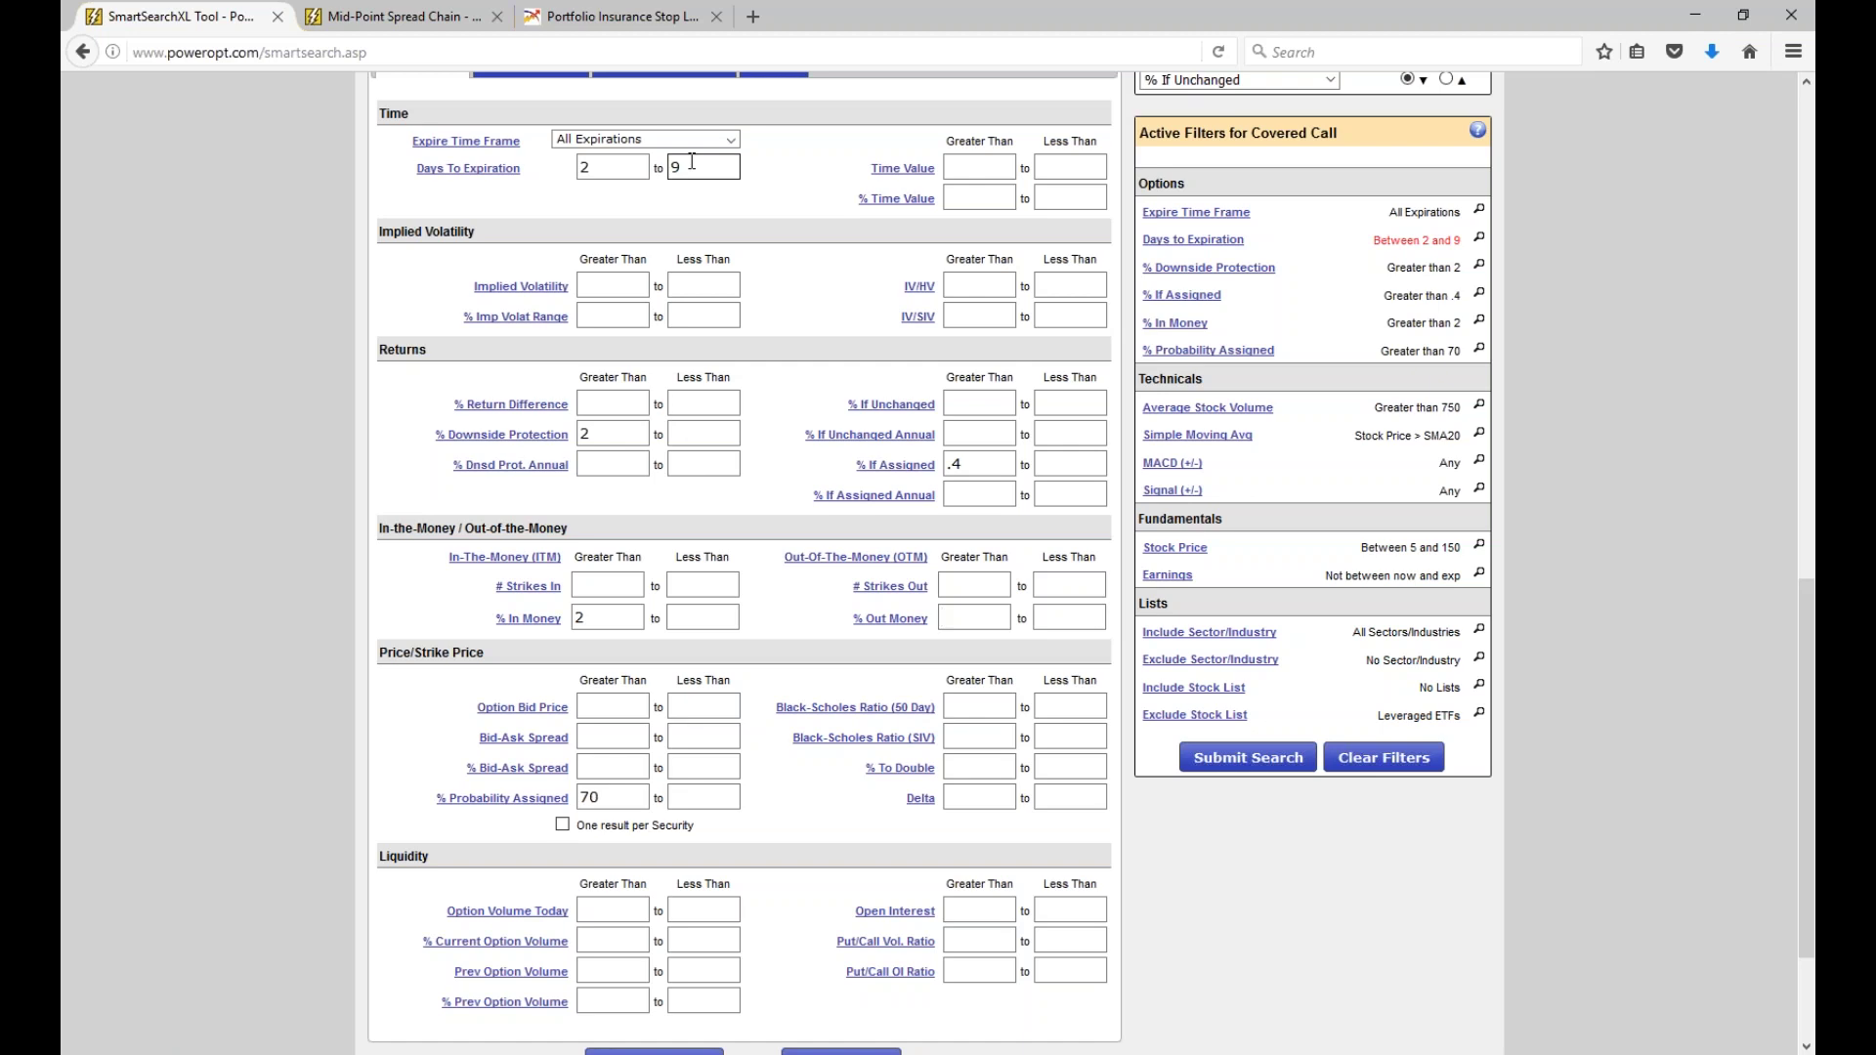
pyautogui.click(606, 618)
pyautogui.click(585, 168)
pyautogui.doubleClick(956, 464)
pyautogui.click(972, 466)
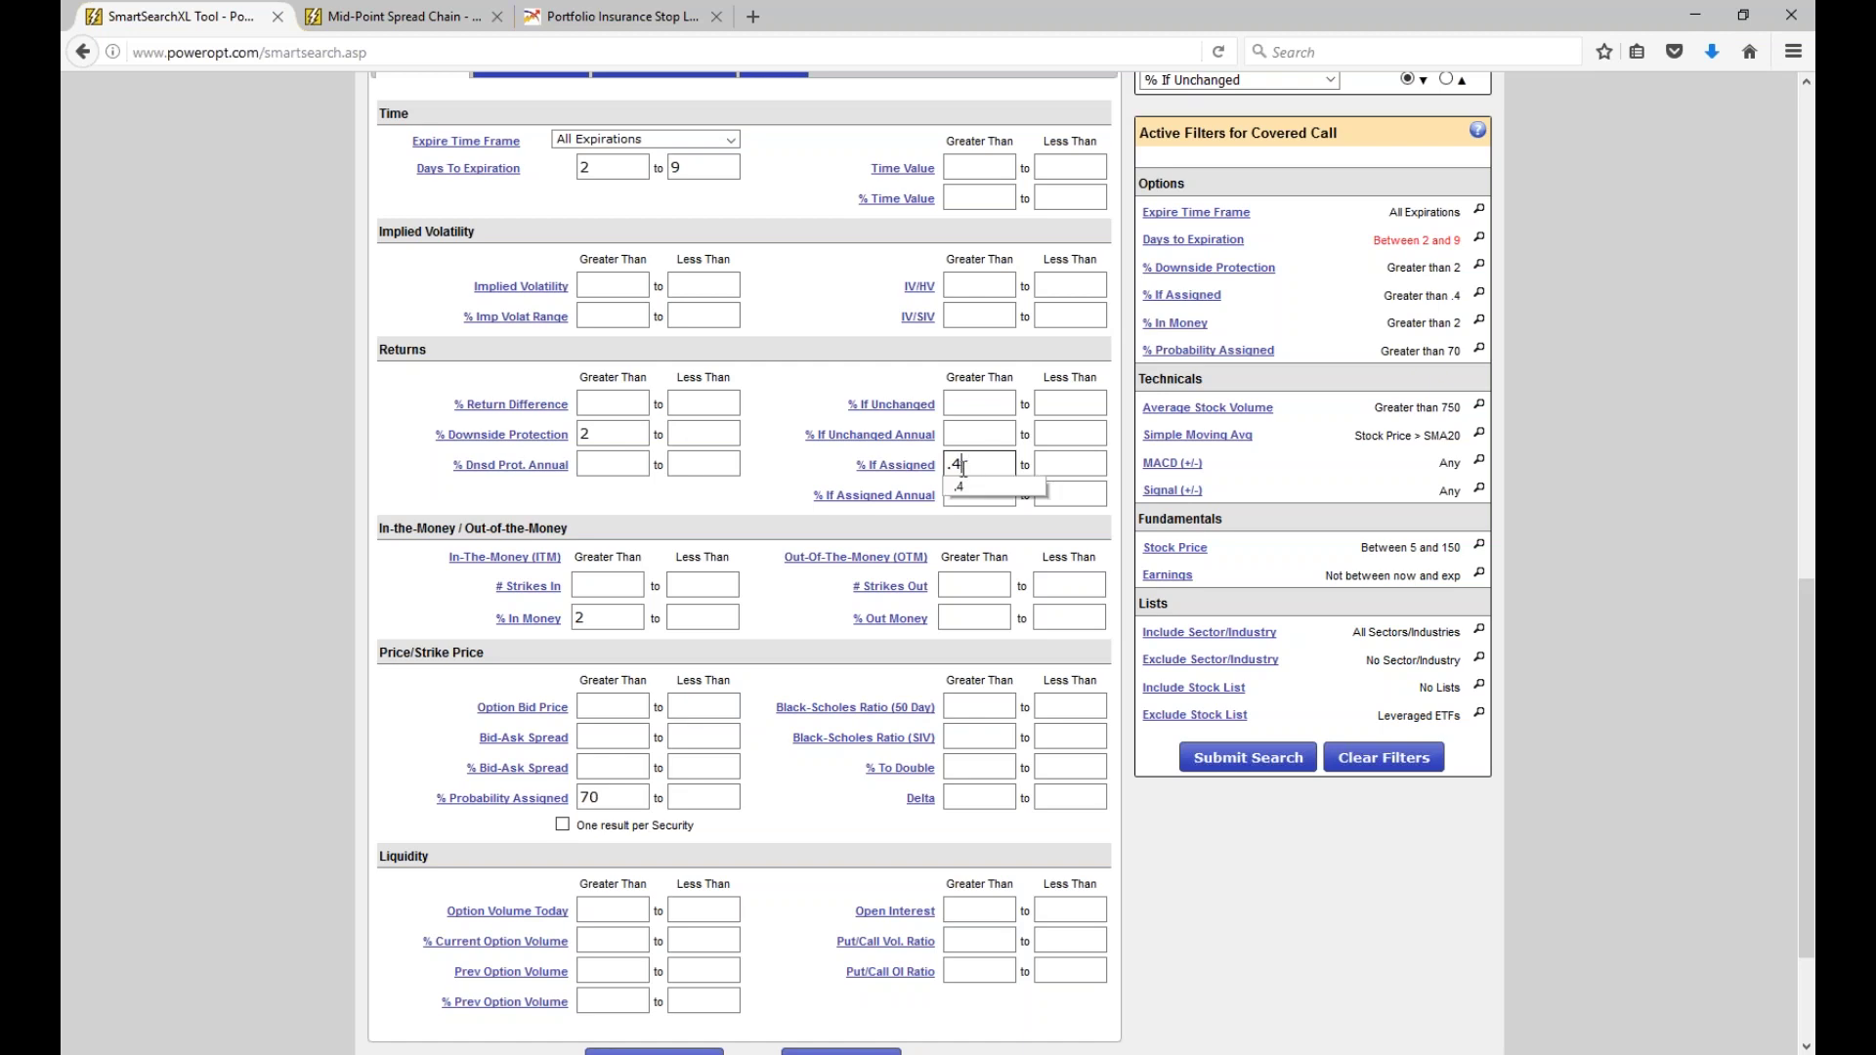
pyautogui.scroll(3, 665, 298)
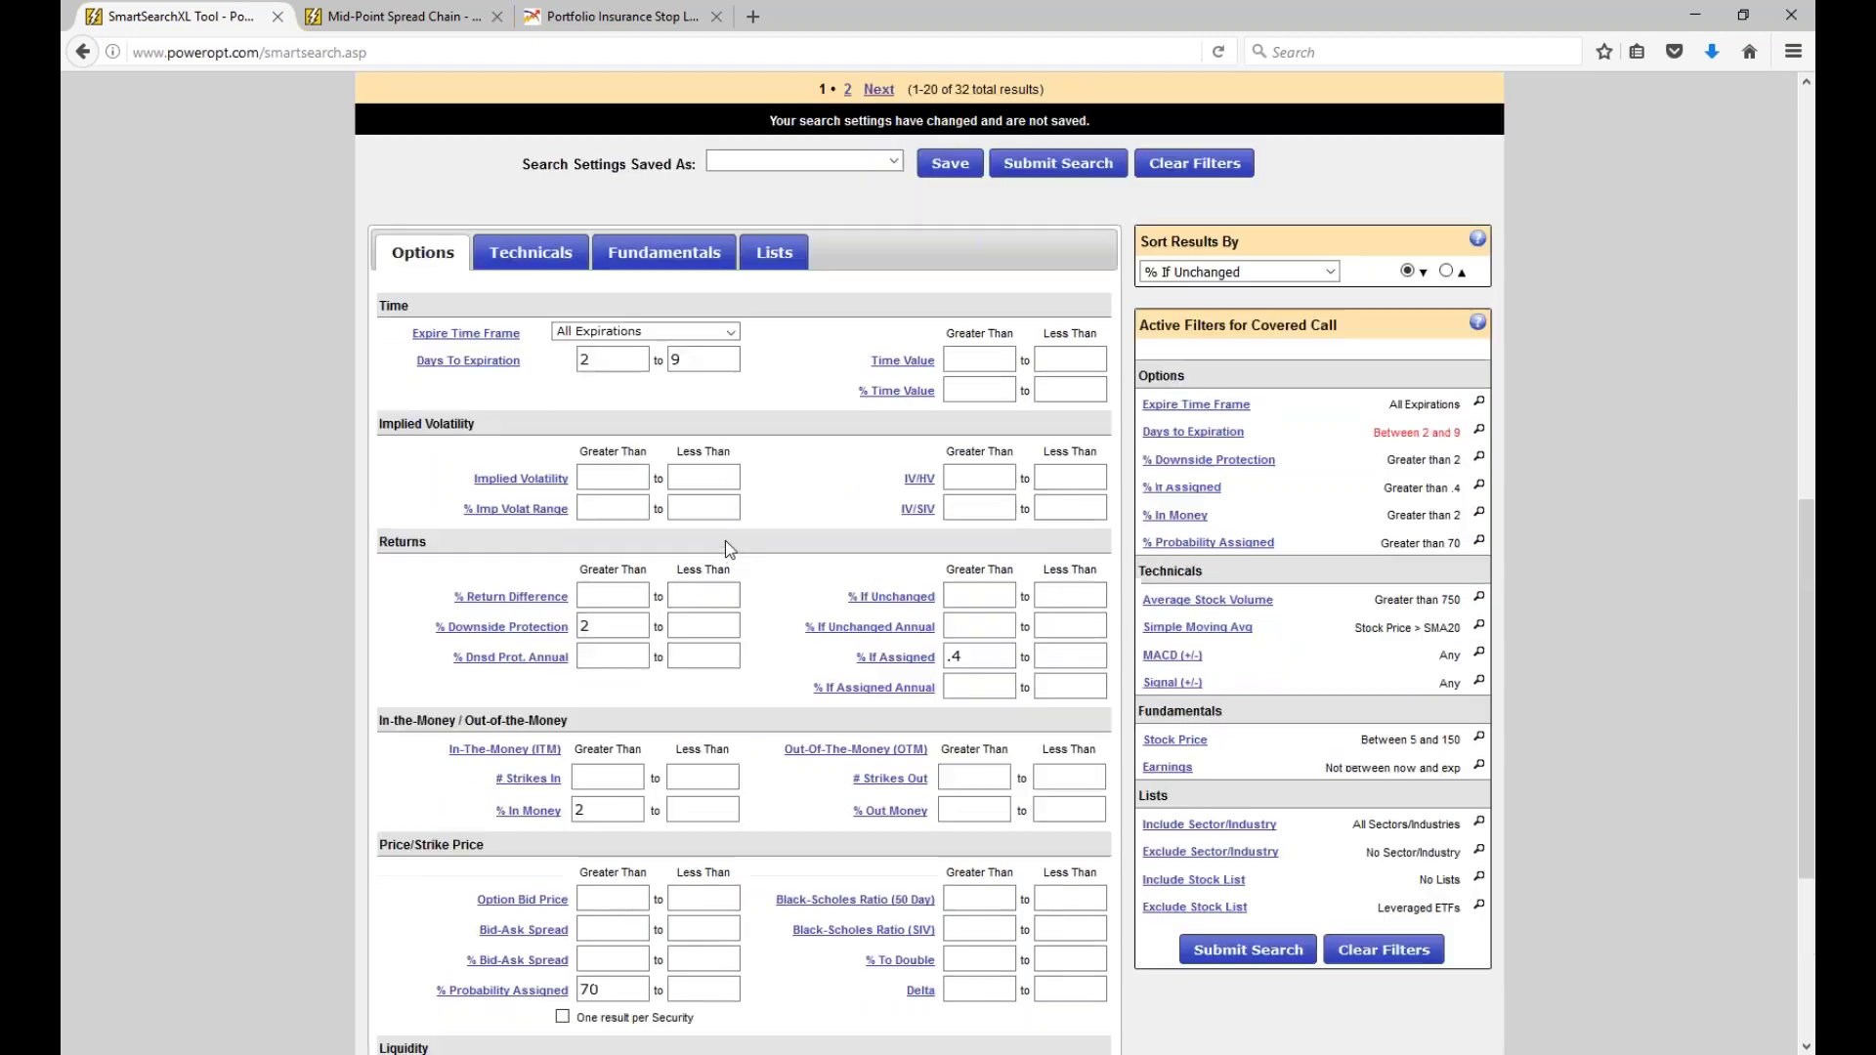
# Review the covered call search's fundamental filters and highlight the earnings date option "Not between now and expiration".
pyautogui.click(664, 298)
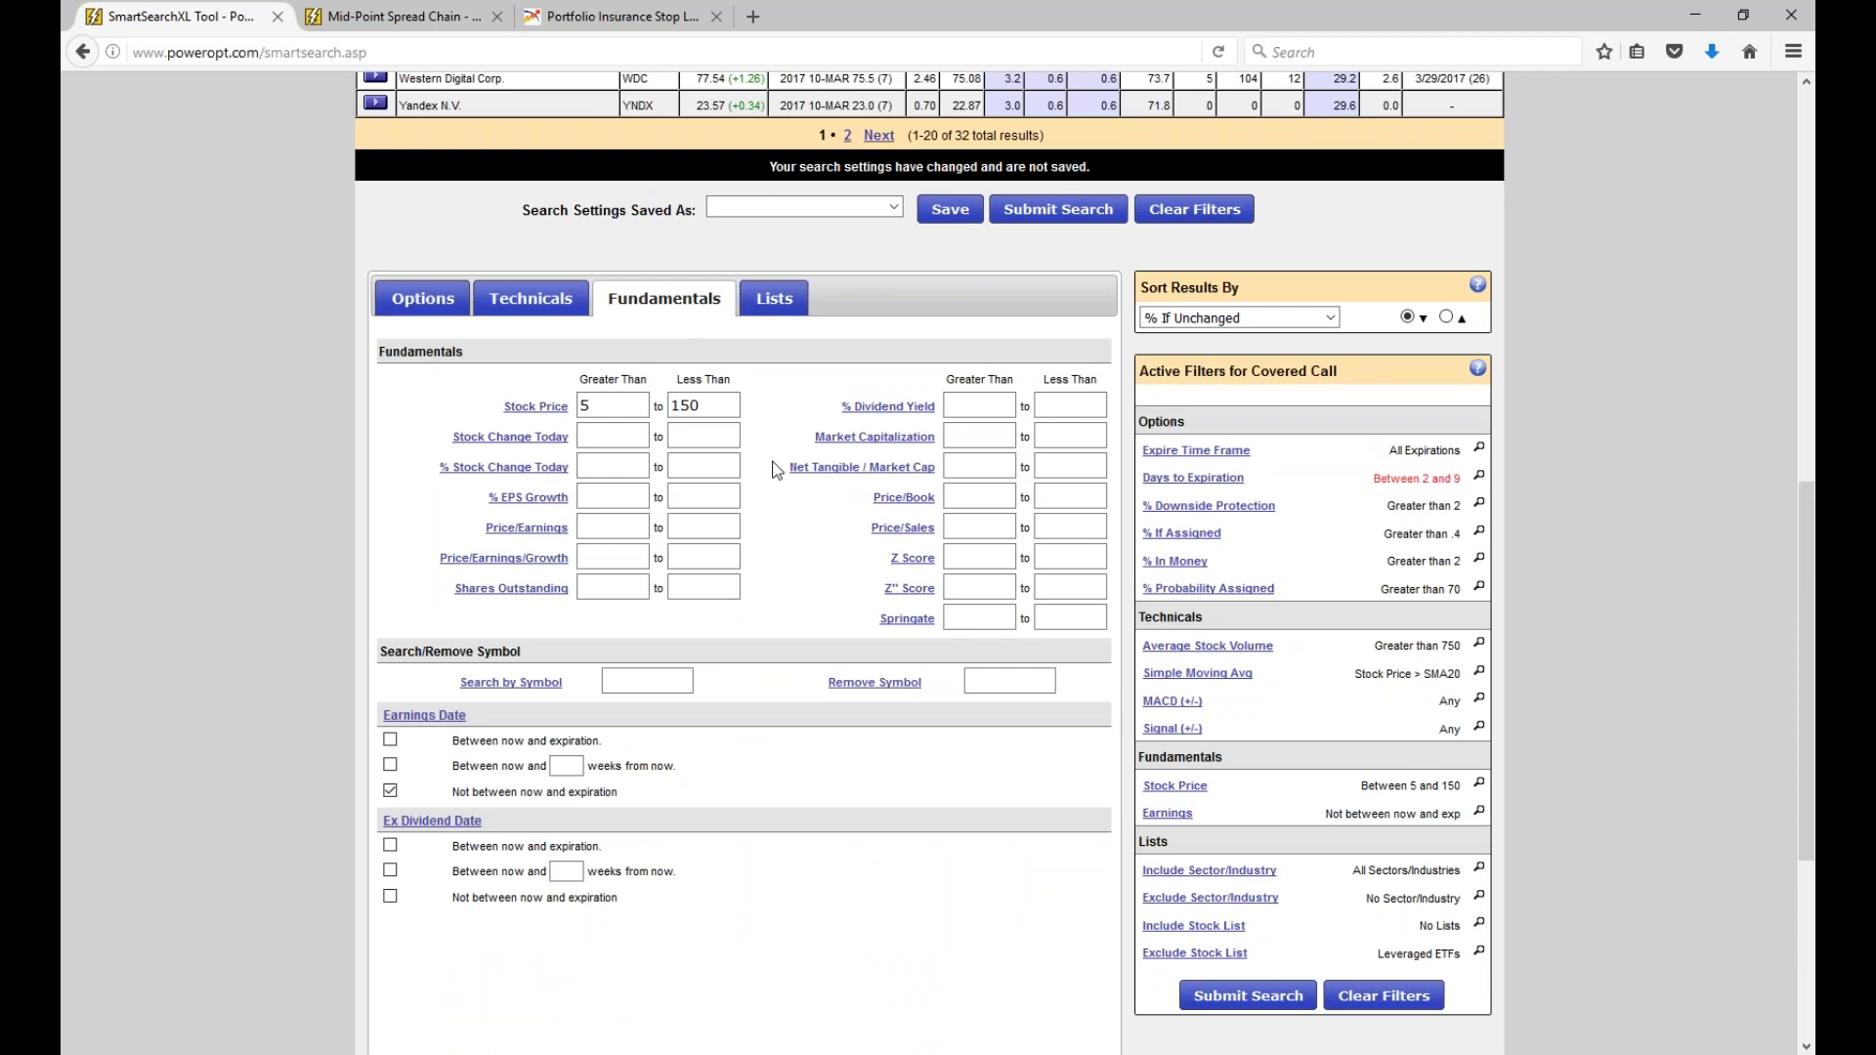
pyautogui.click(975, 445)
pyautogui.click(623, 497)
pyautogui.moveTo(437, 792); pyautogui.dragTo(693, 811)
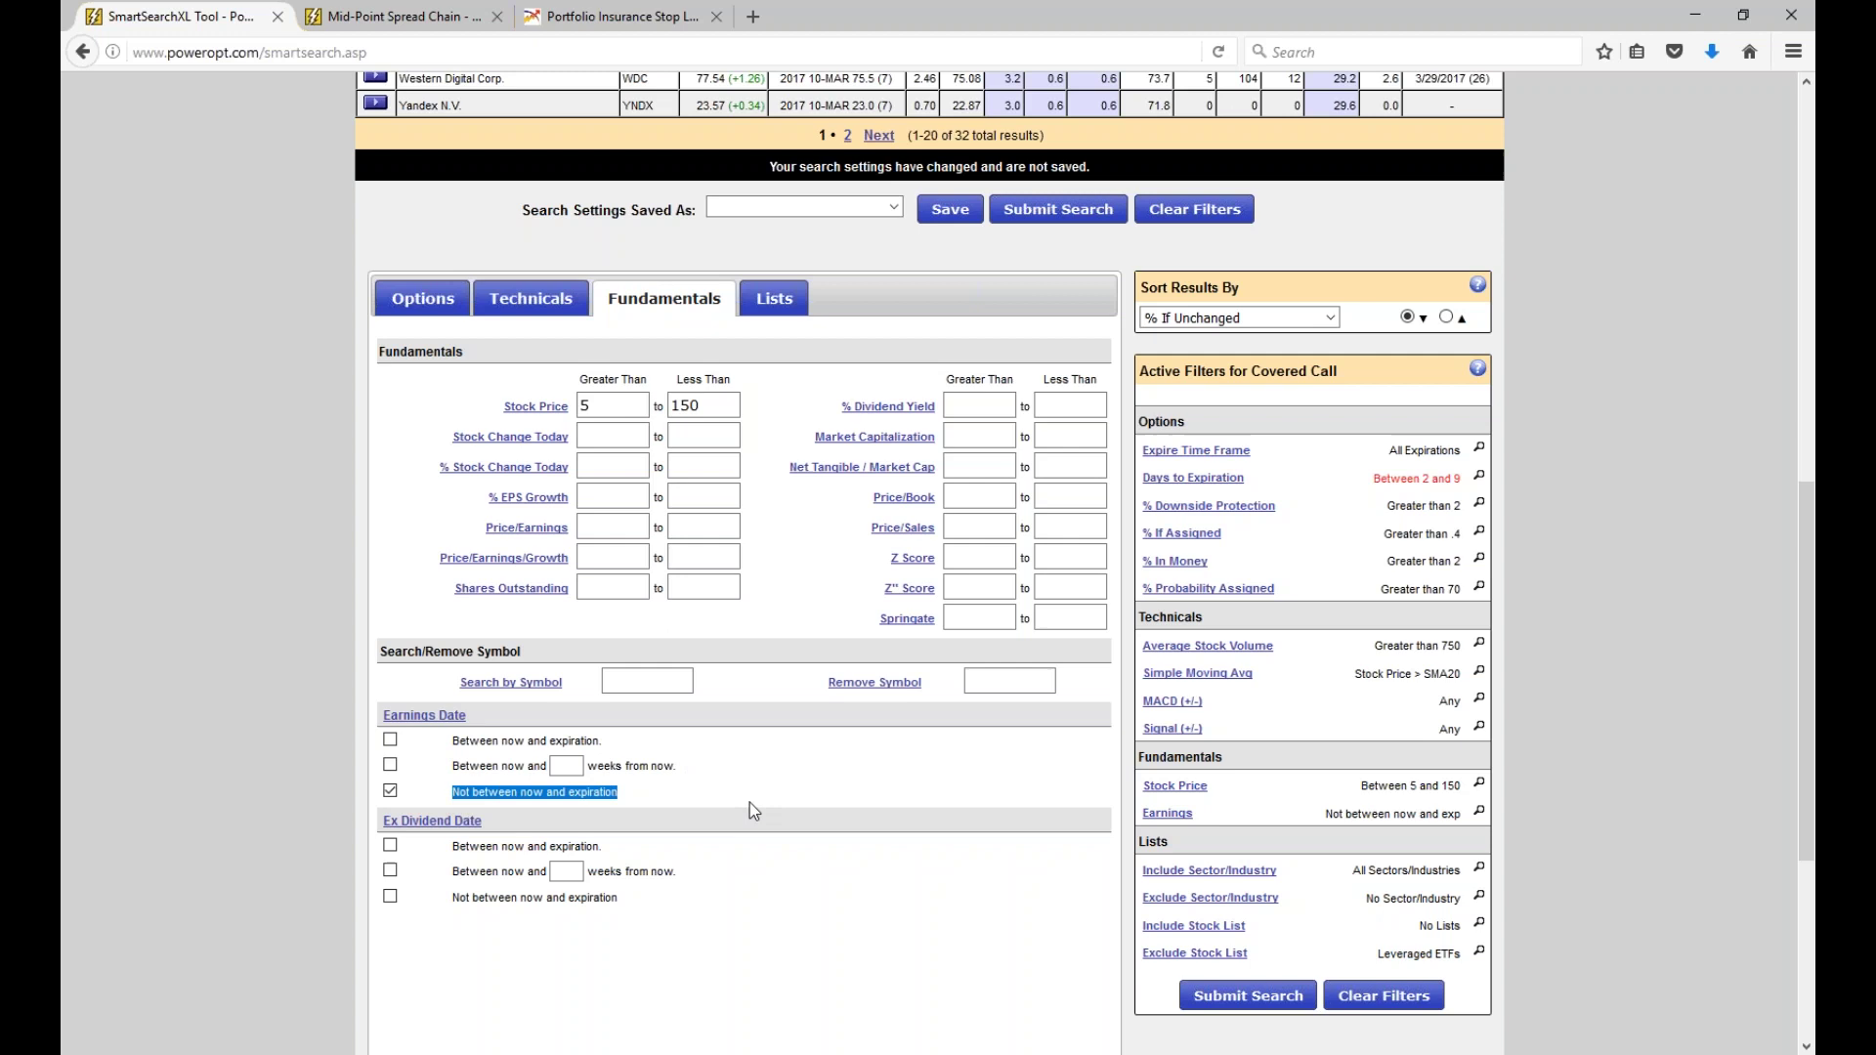
# Highlight the downside protection and % If Unchanged values of the U.S. Steel 36.0 call, and check the fundamental filters again.
pyautogui.scroll(5, 749, 802)
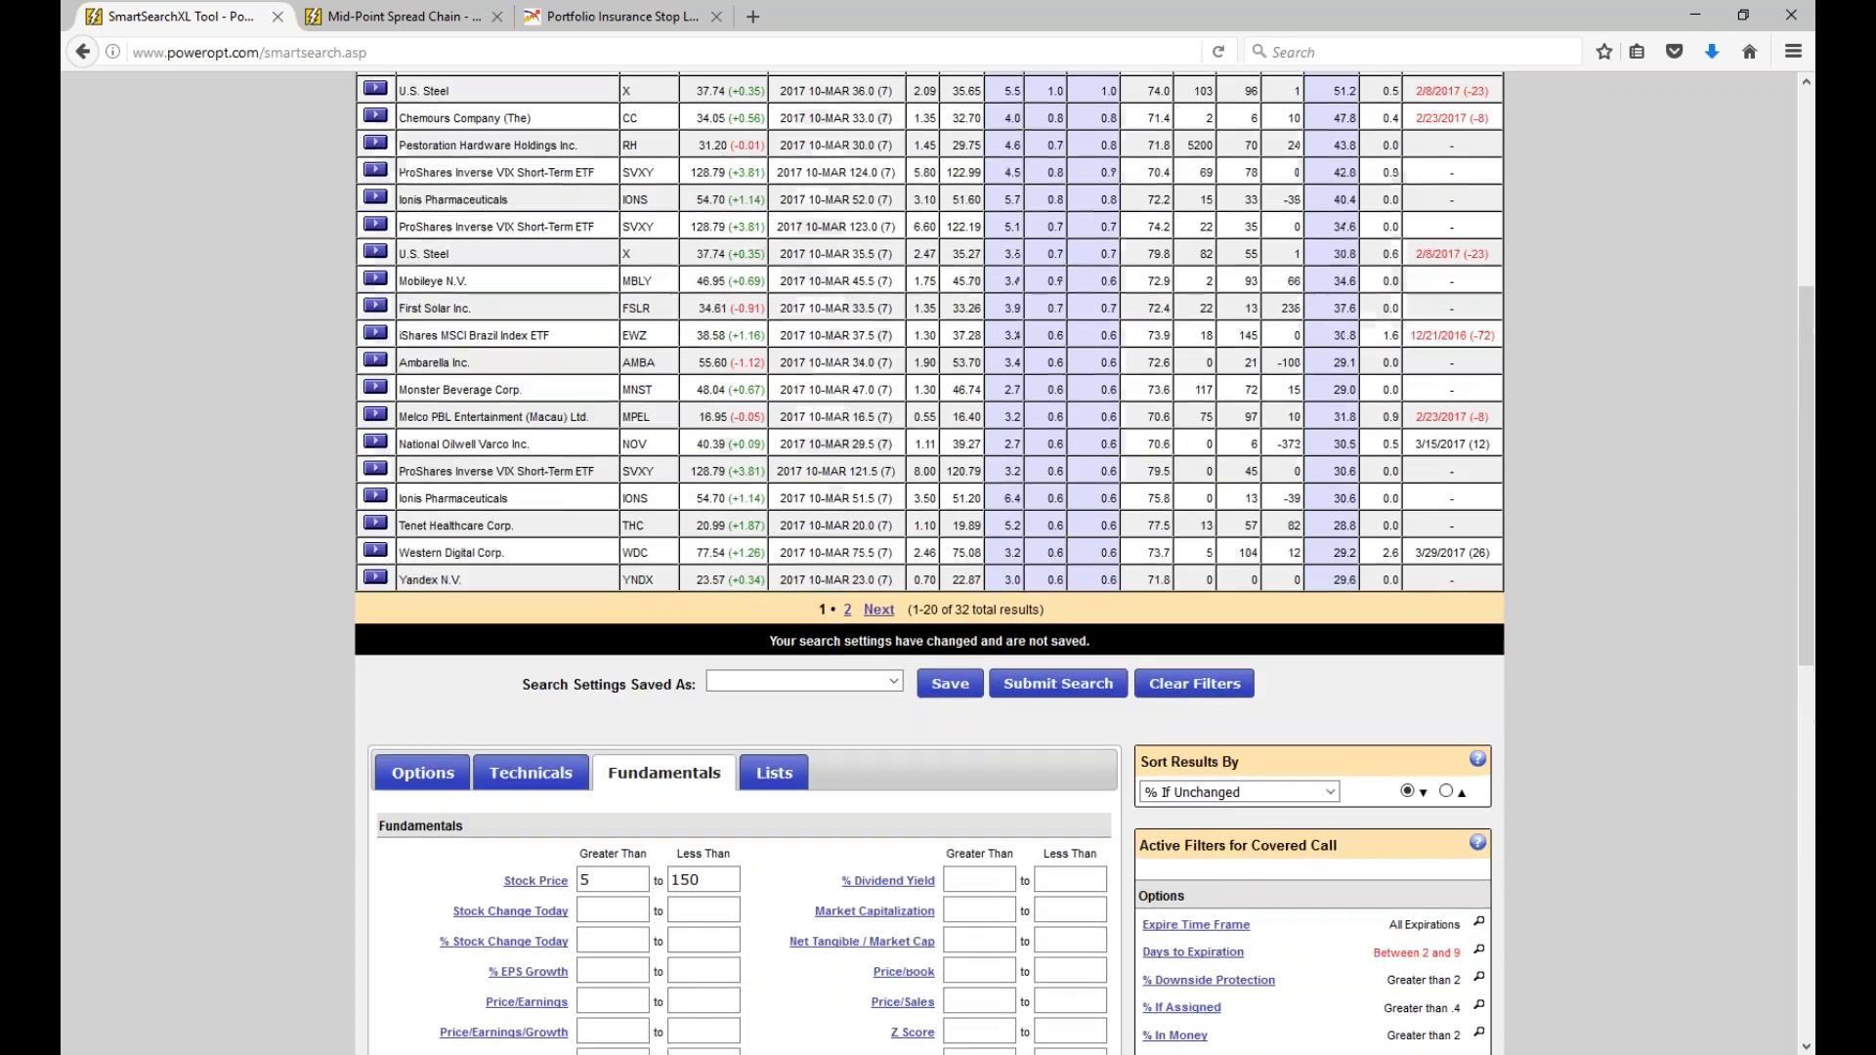
pyautogui.scroll(3, 749, 801)
pyautogui.doubleClick(1016, 330)
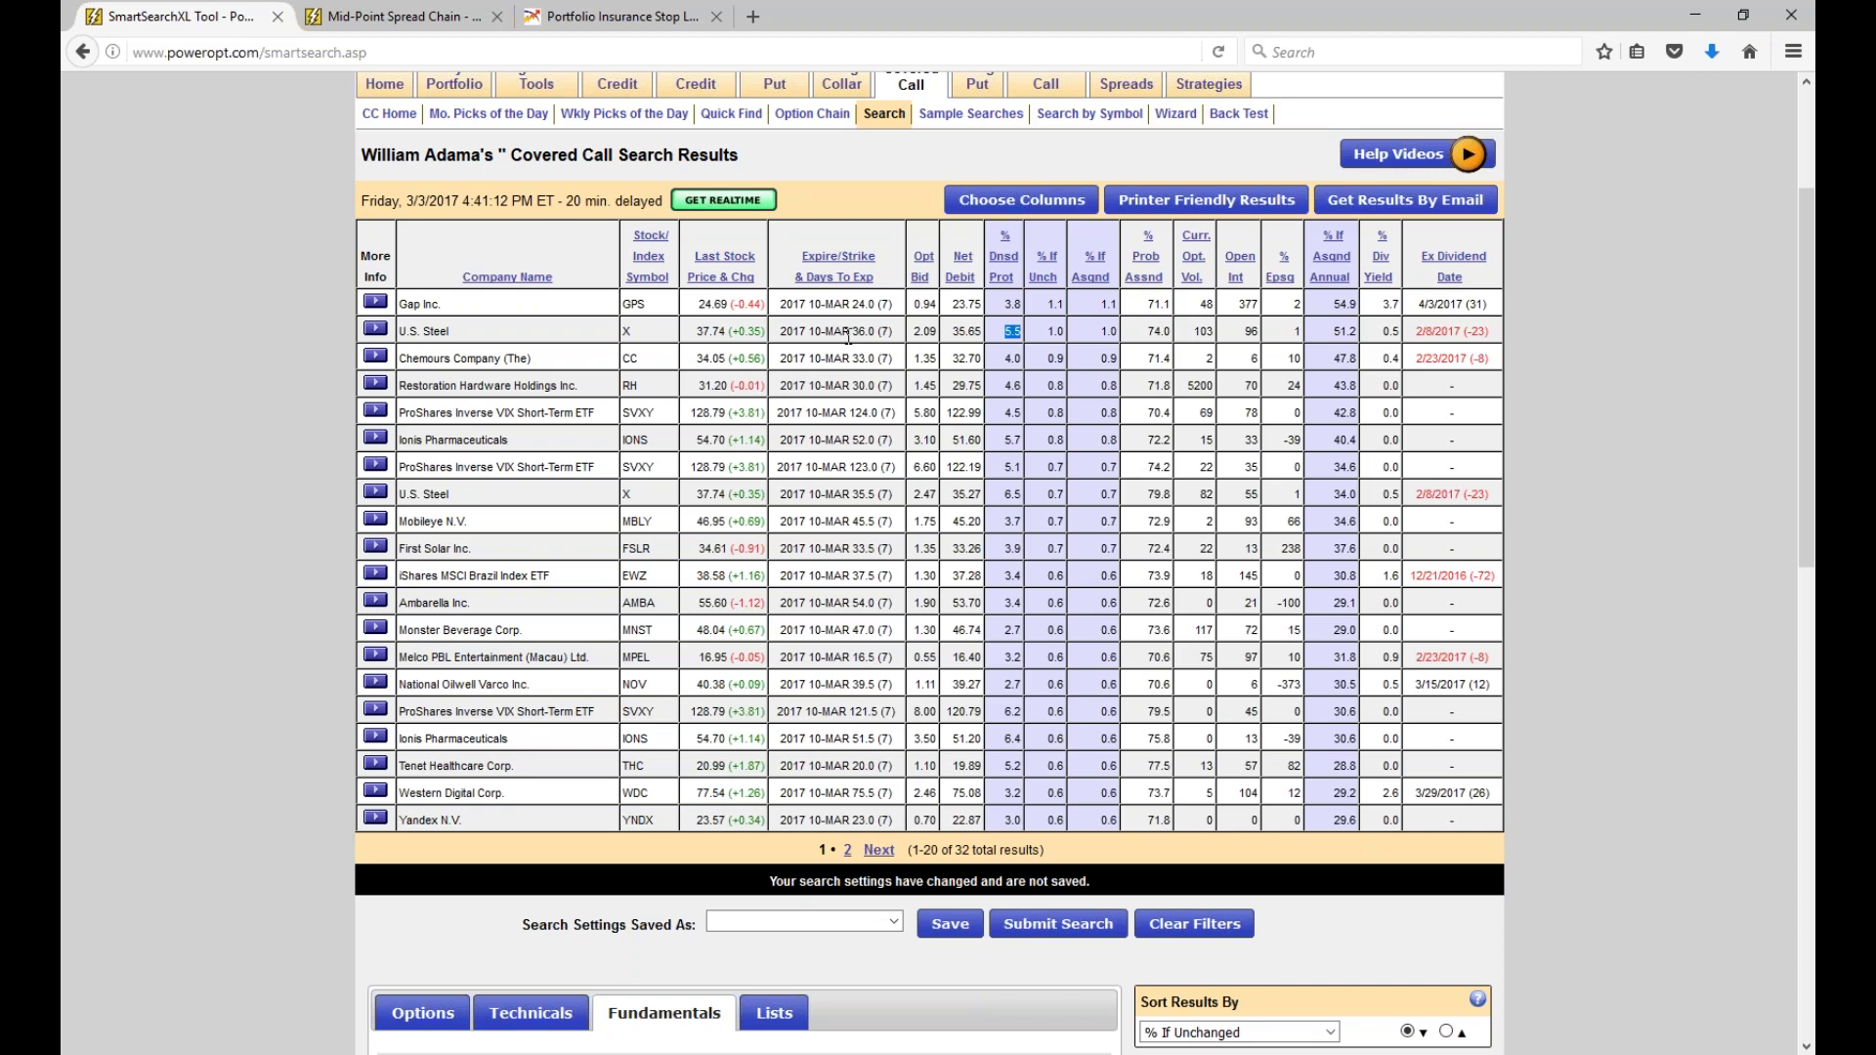
pyautogui.doubleClick(1054, 332)
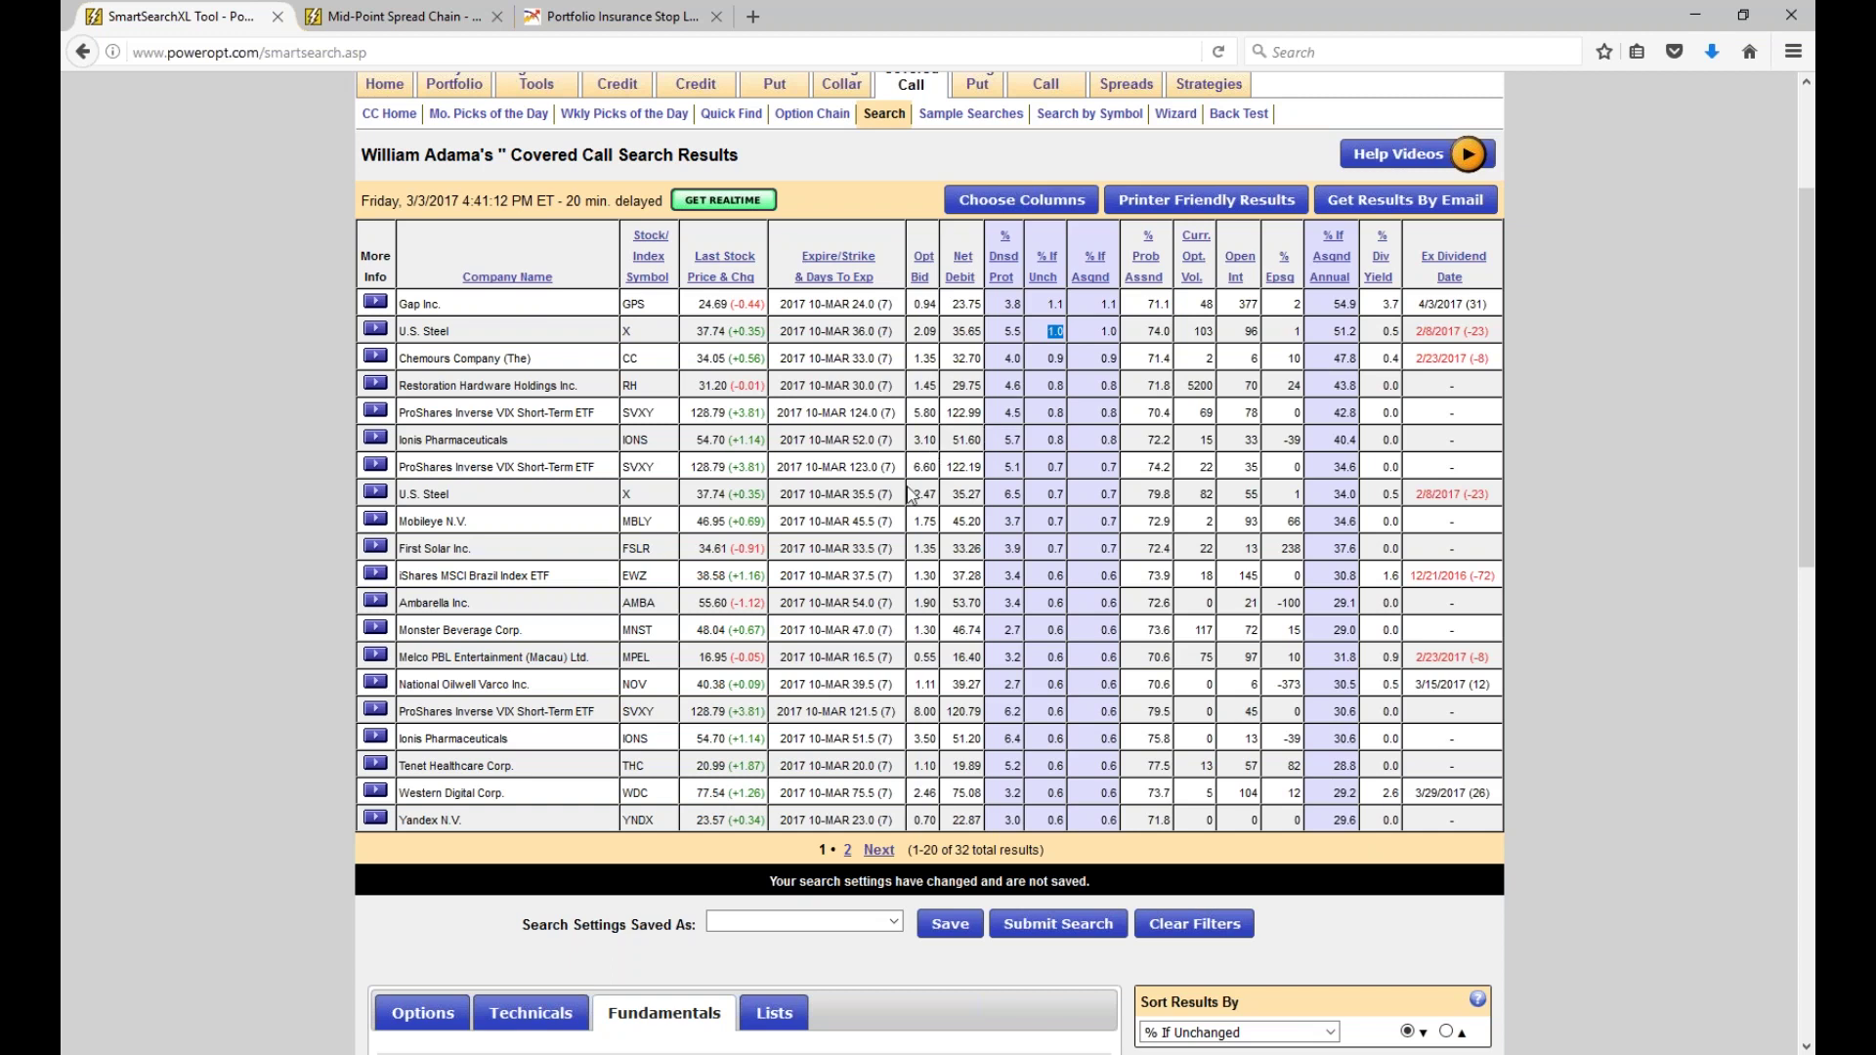
pyautogui.scroll(-8, 873, 489)
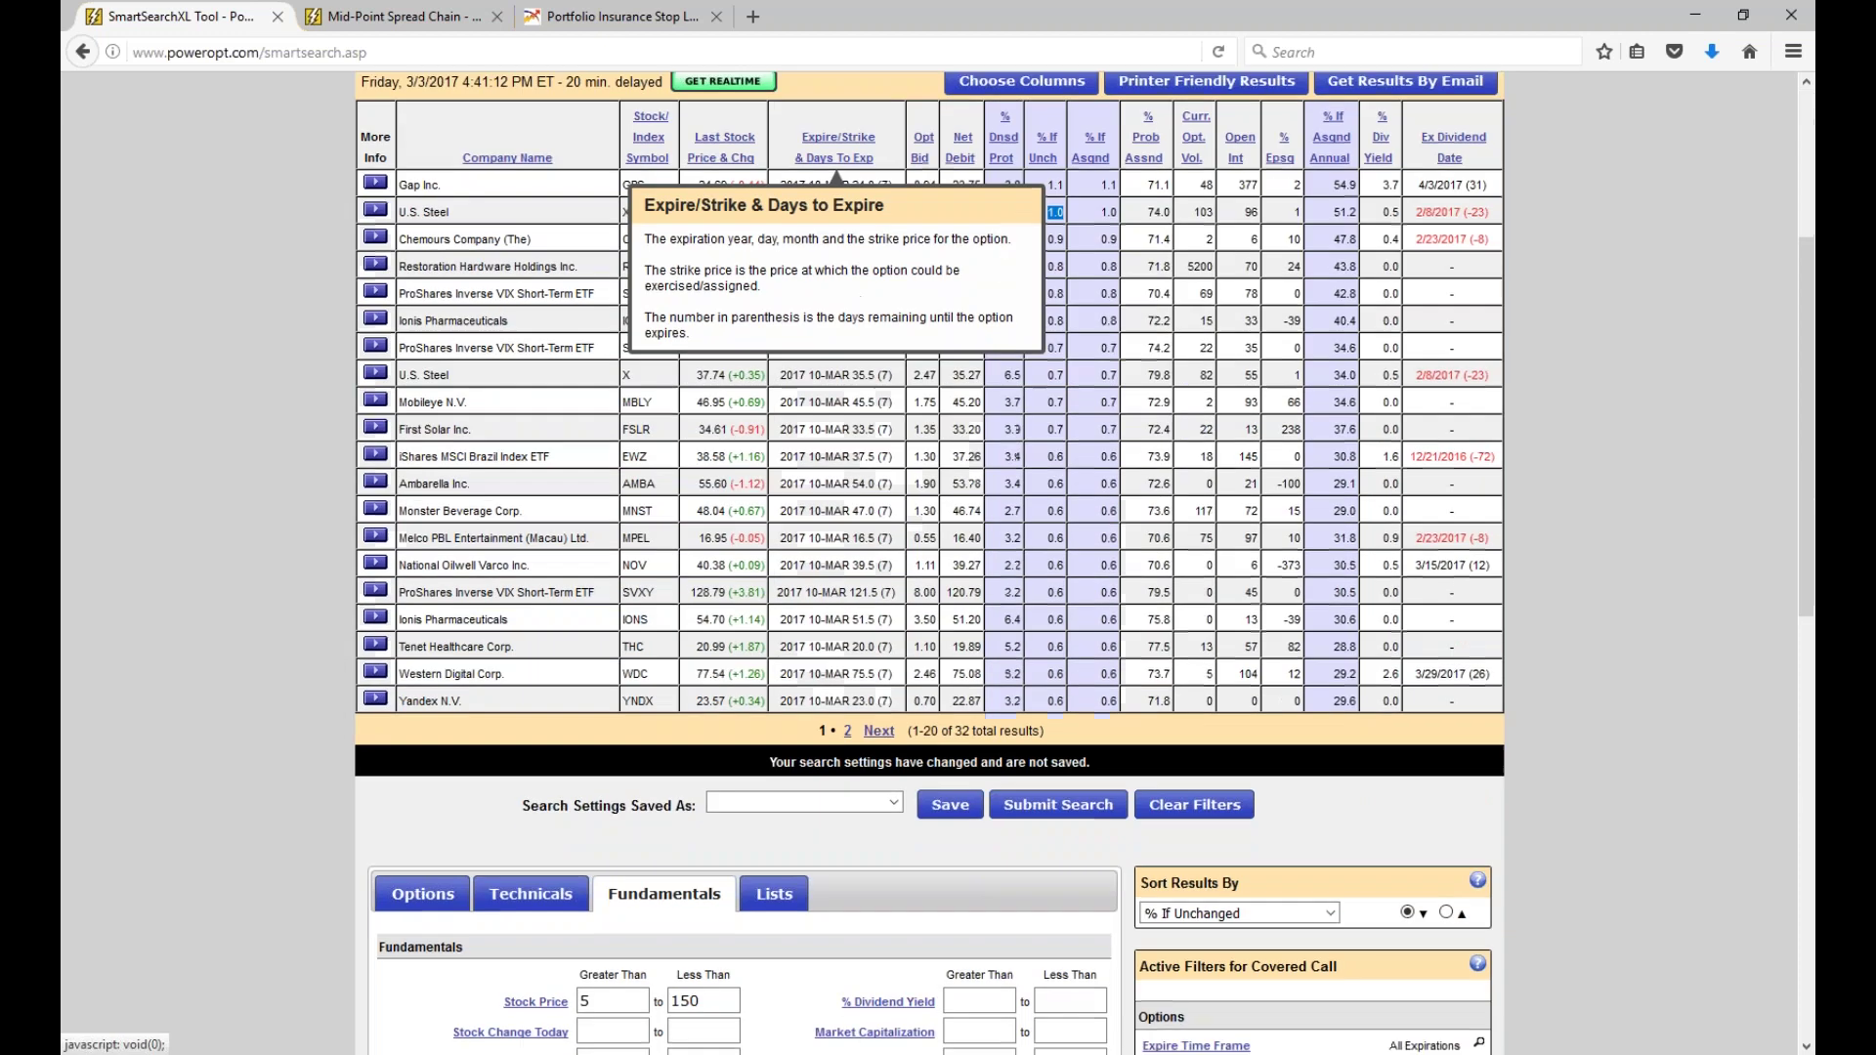
pyautogui.scroll(-7, 873, 489)
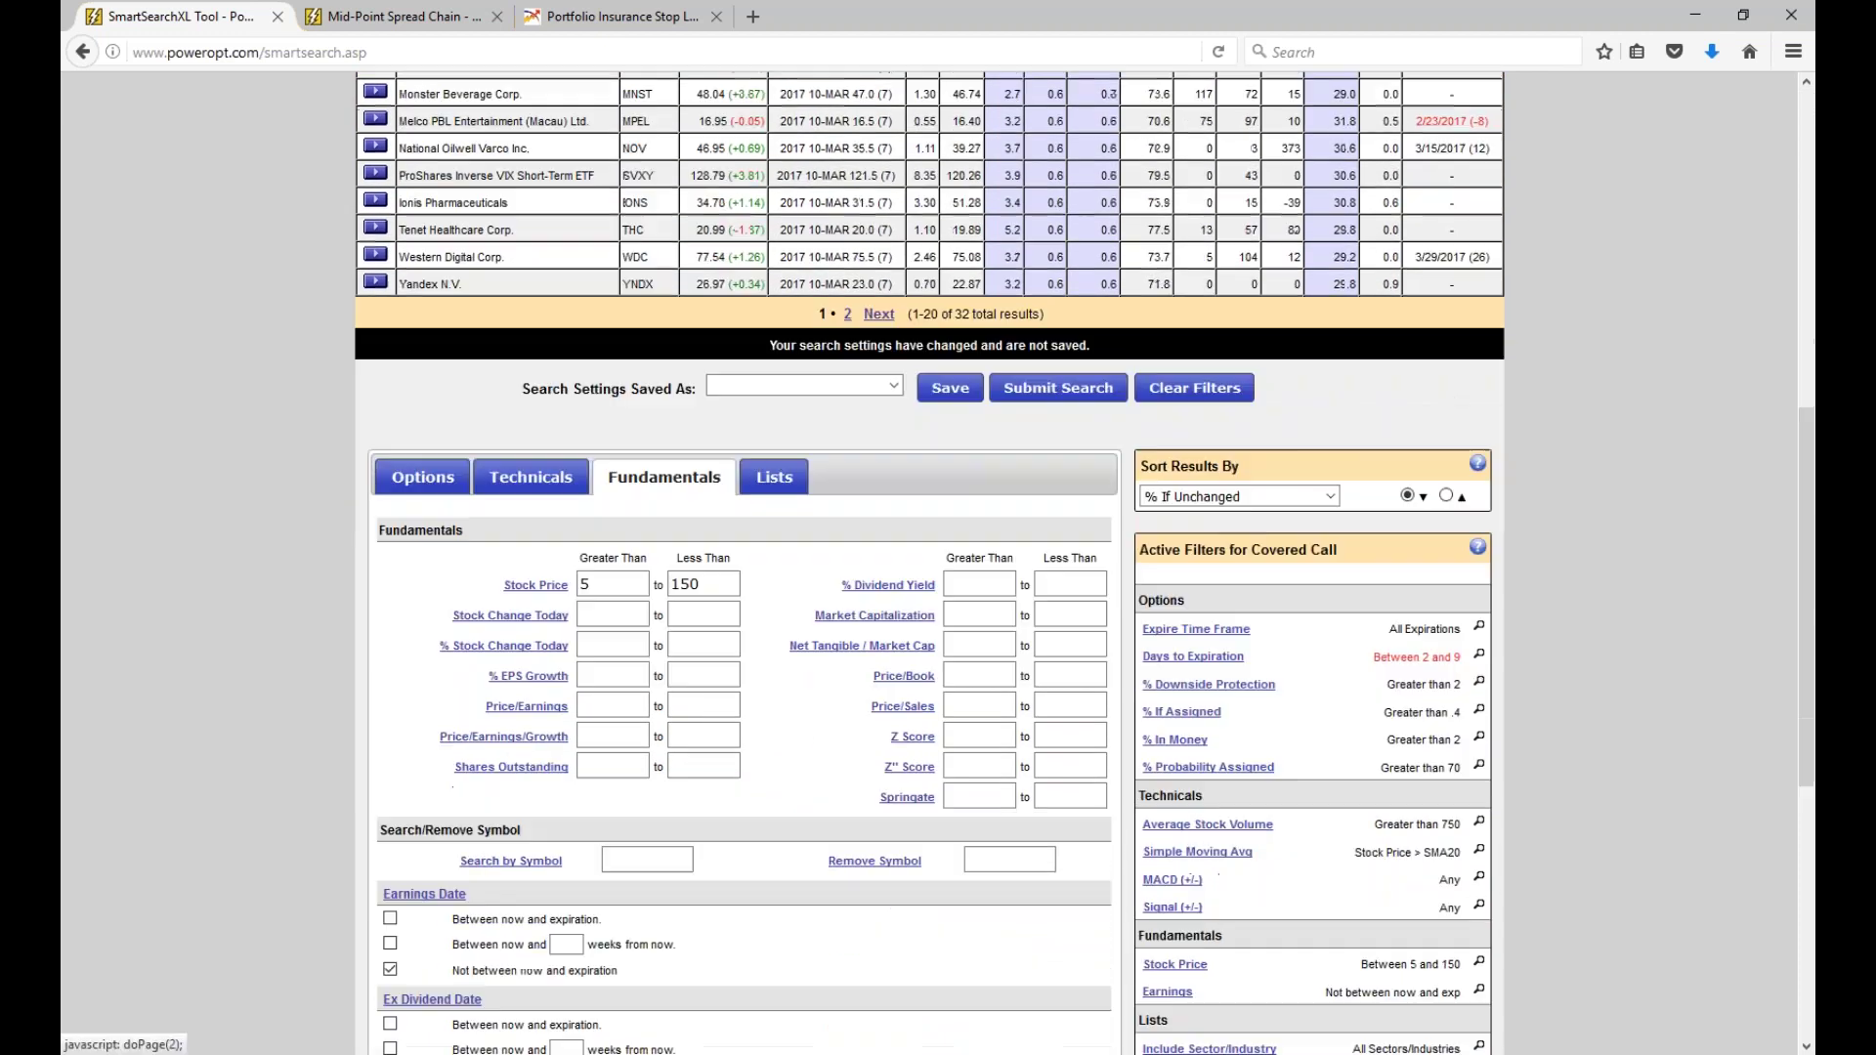
pyautogui.scroll(-1, 938, 528)
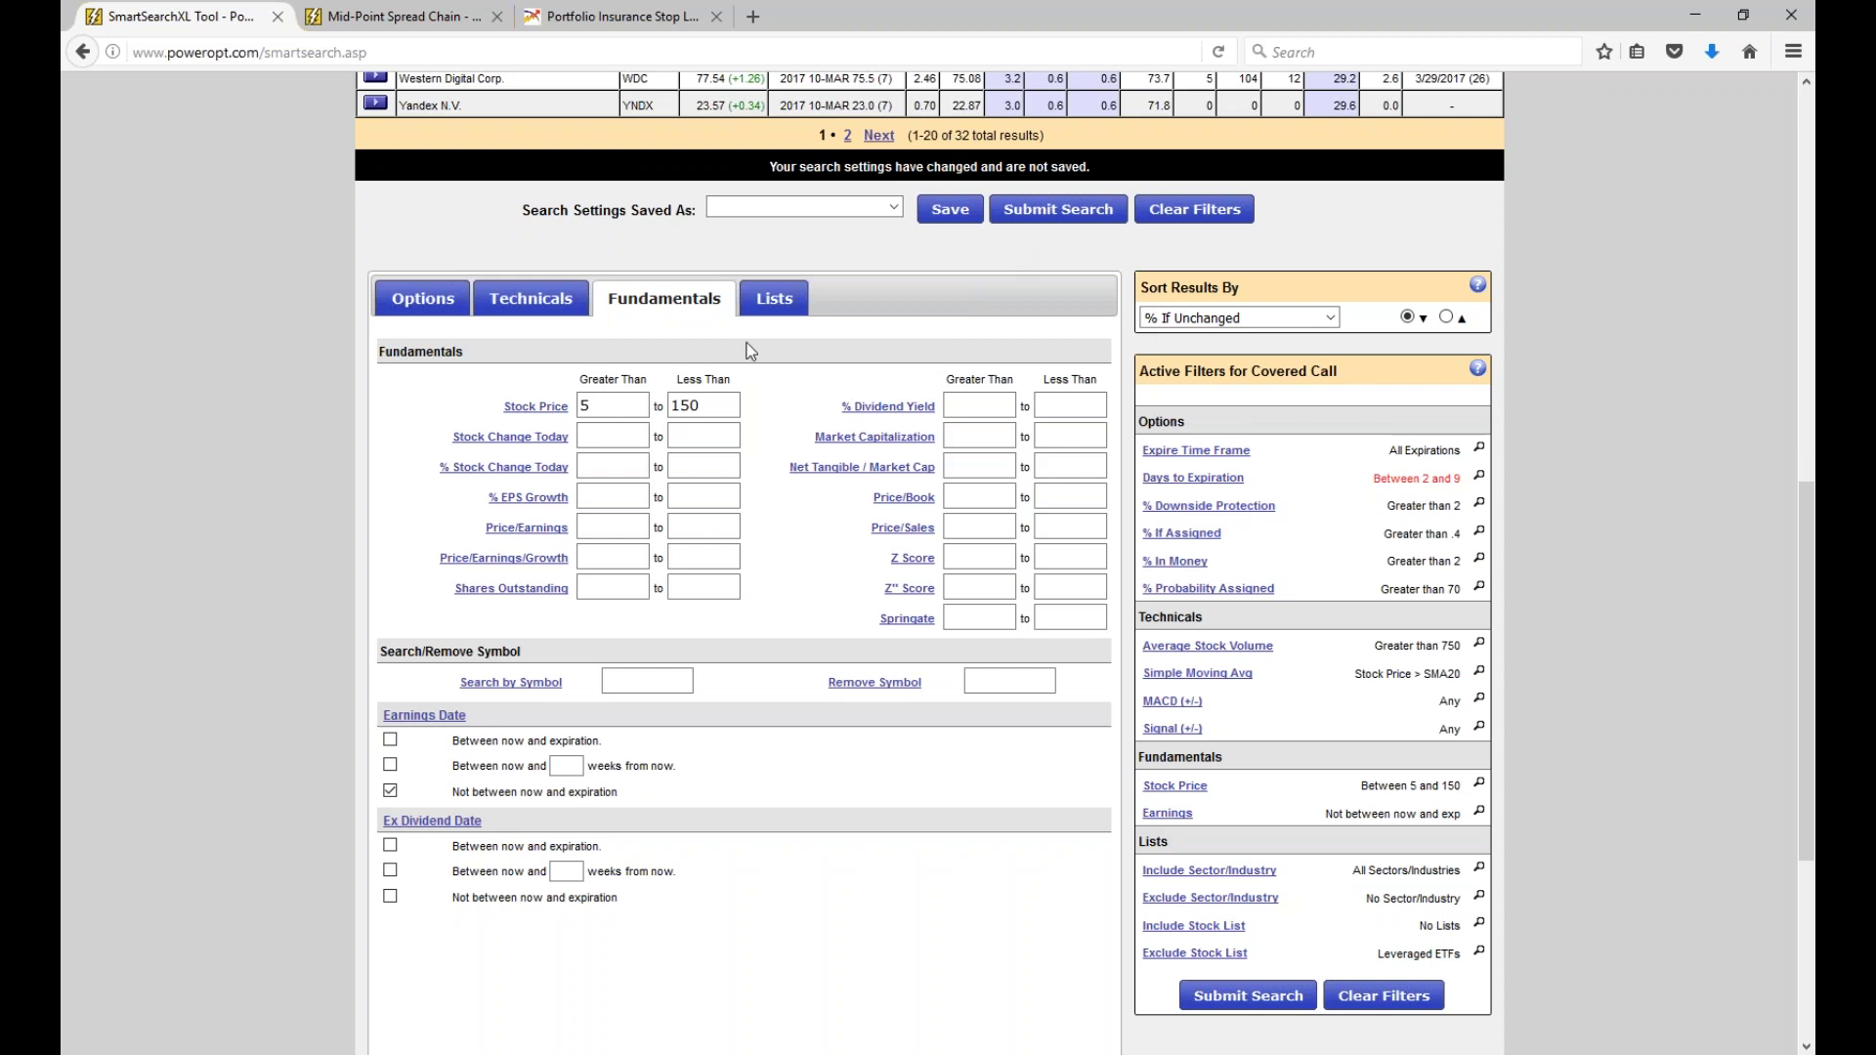
# Leave the covered call search for the home page and open the Free Webinars page.
pyautogui.scroll(5, 323, 482)
pyautogui.scroll(3, 322, 483)
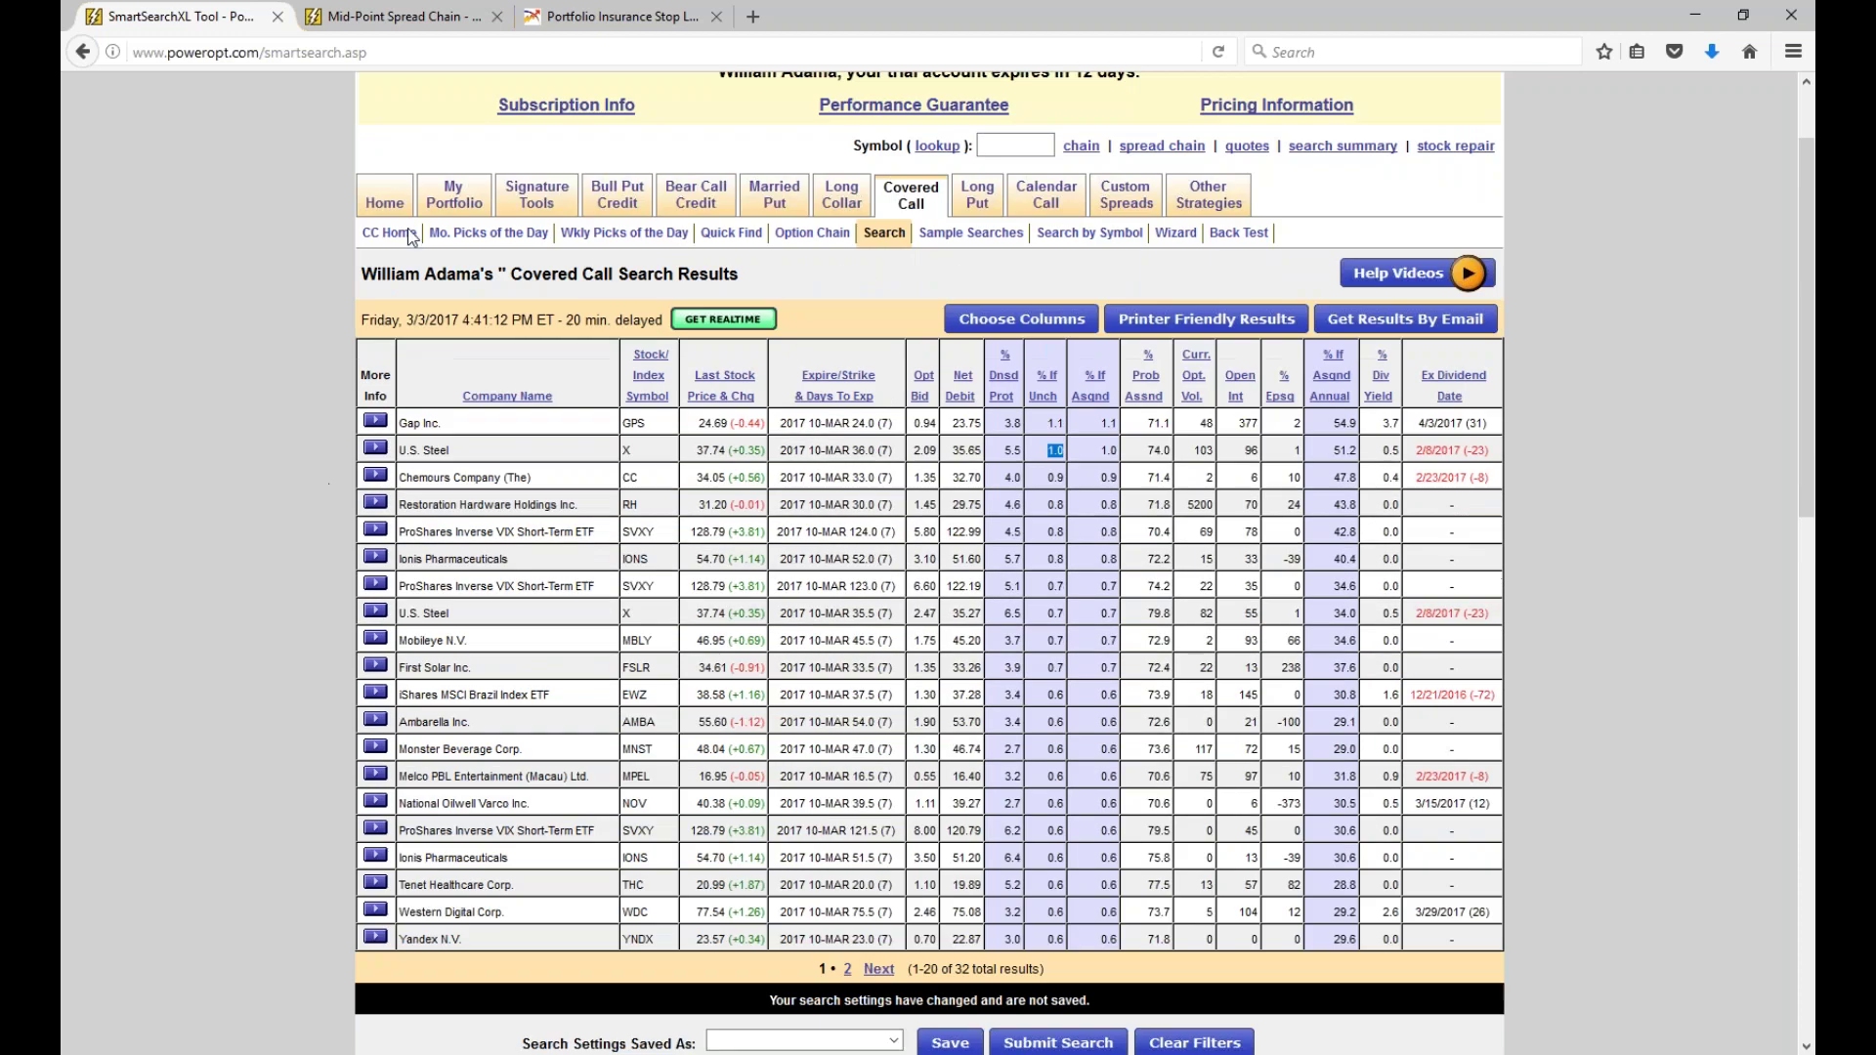
pyautogui.moveTo(389, 200)
pyautogui.click(389, 242)
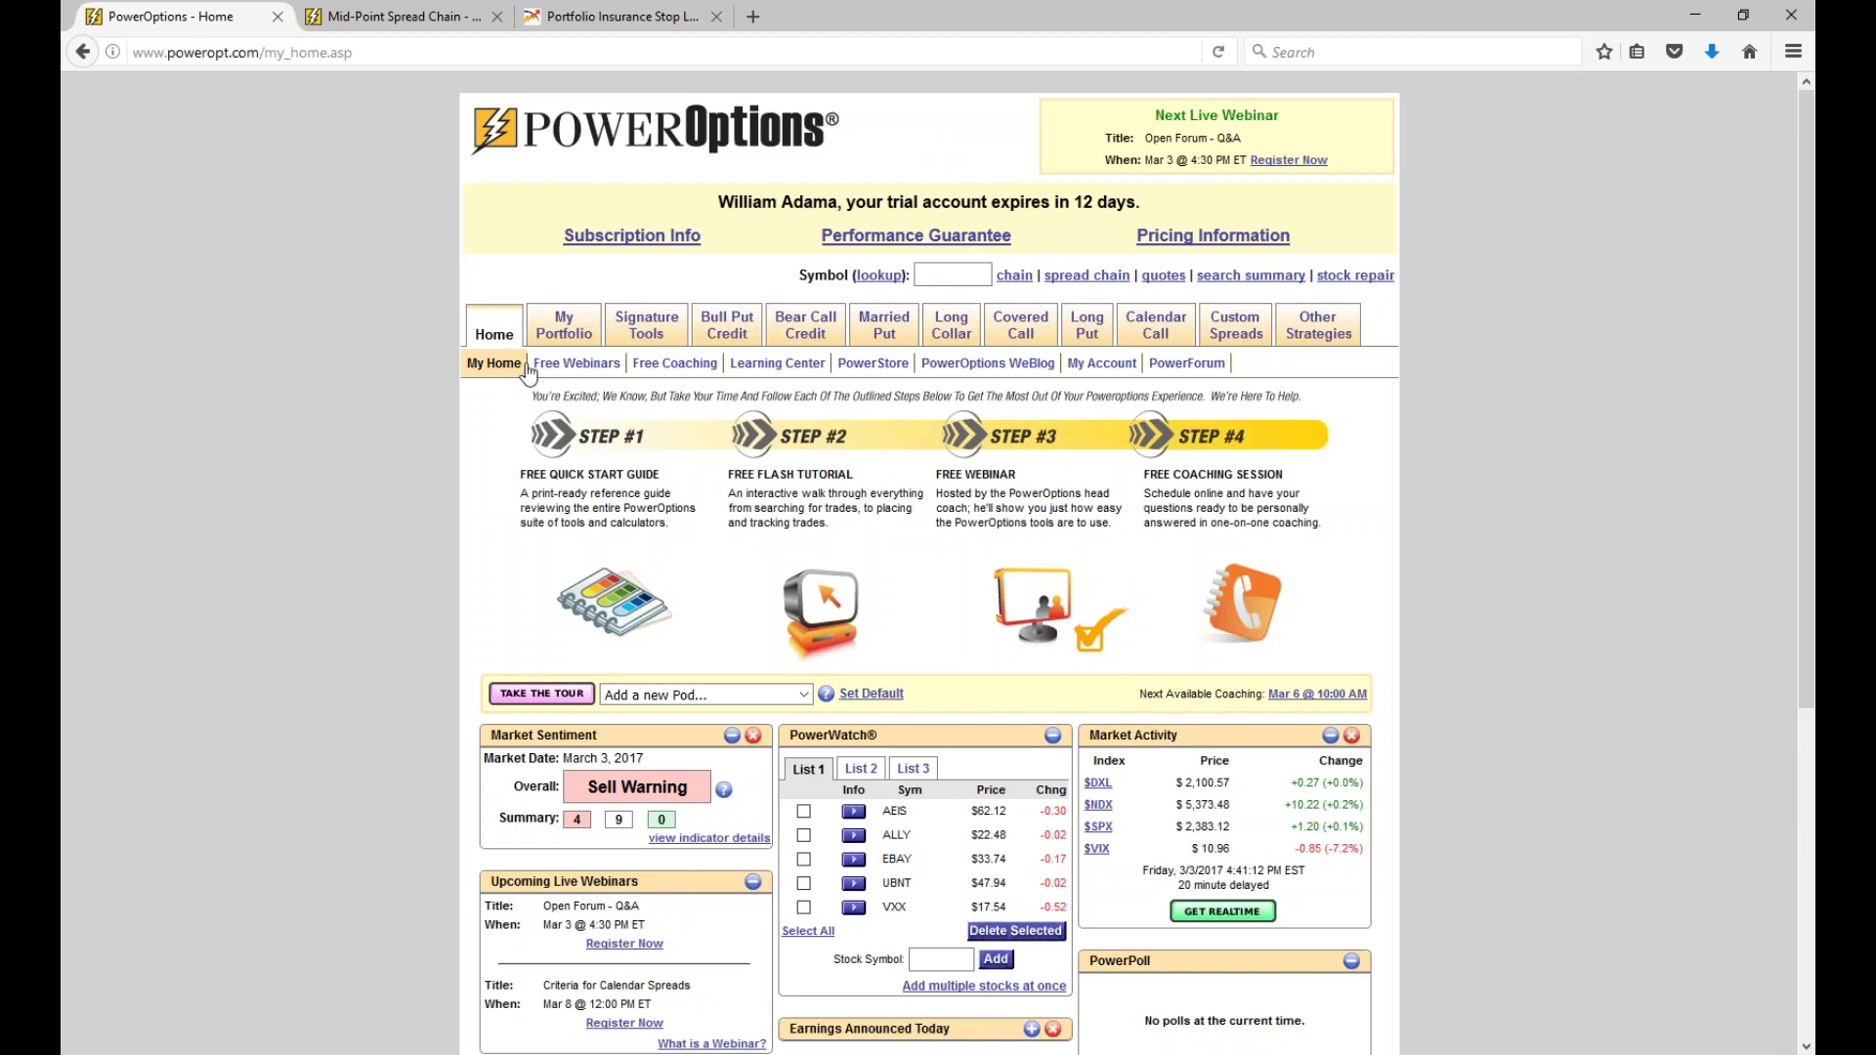
pyautogui.click(571, 366)
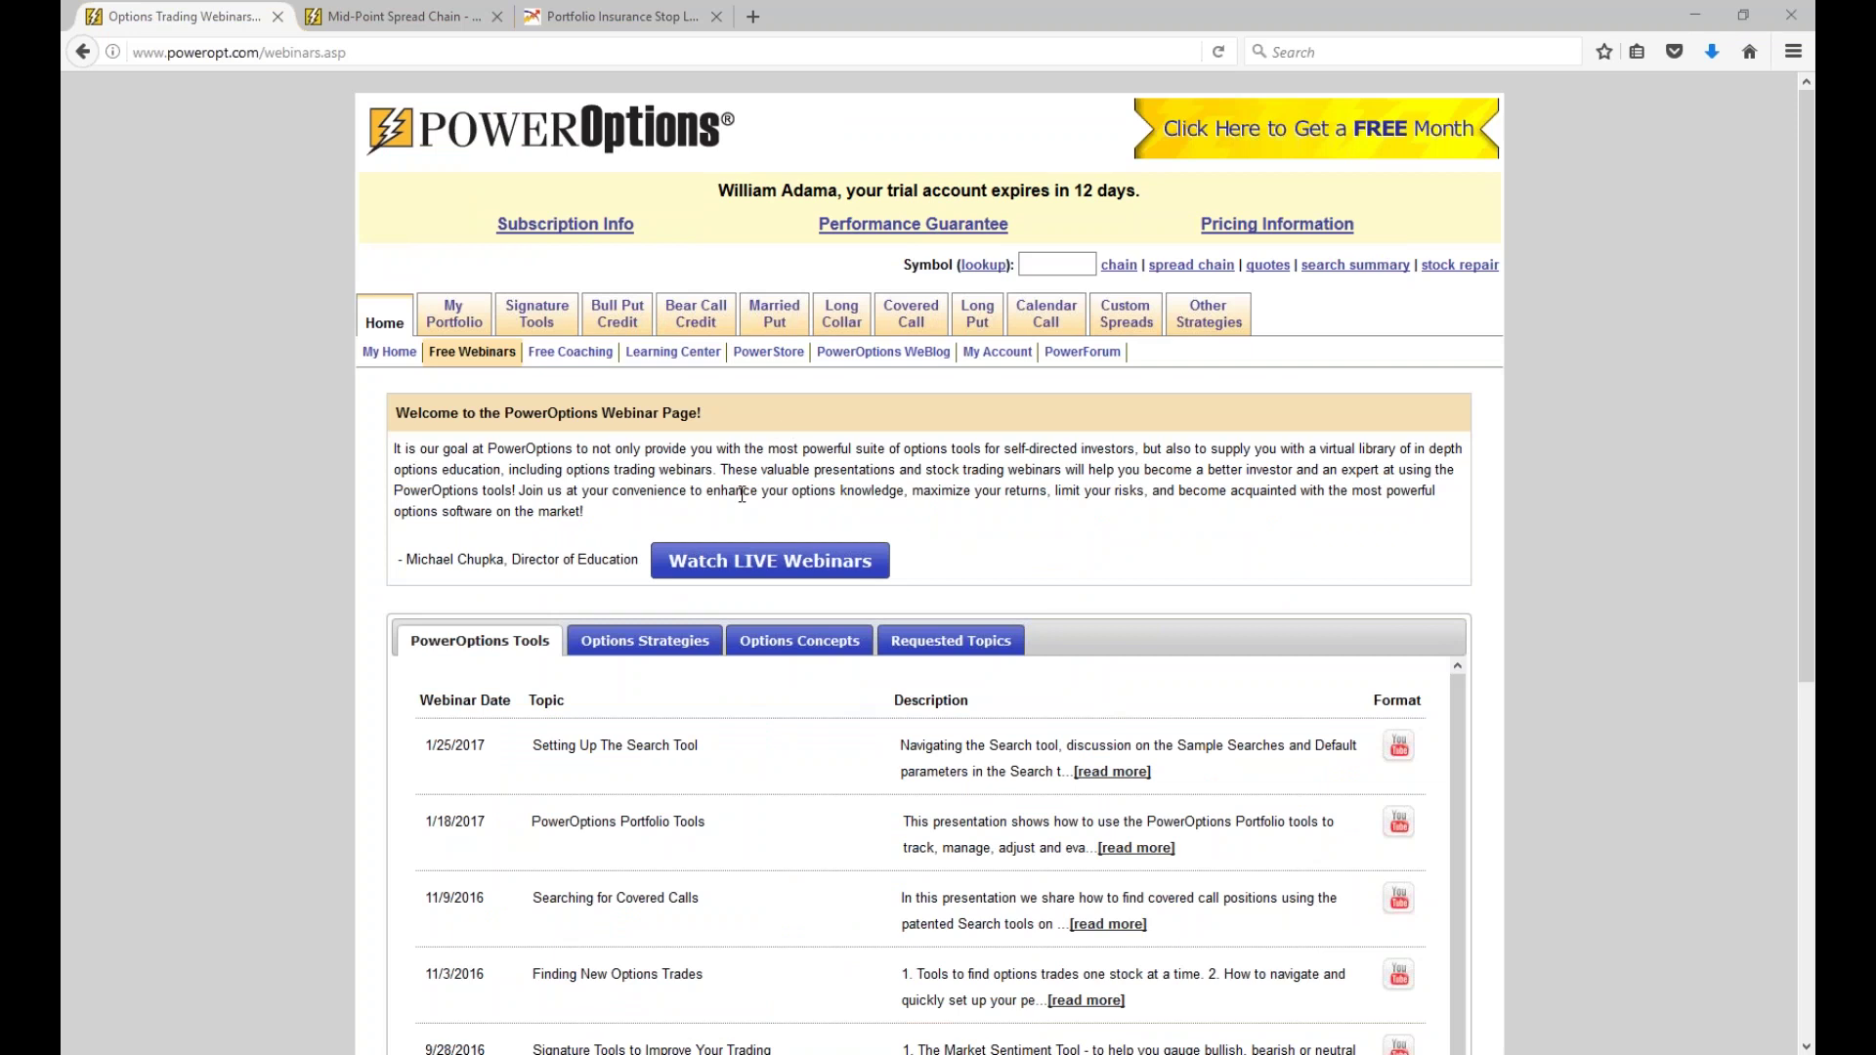
# Expand the description of the "Setting Up The Search Tool" webinar and highlight the "Searching for Covered Calls" topic.
pyautogui.scroll(-2, 743, 489)
pyautogui.moveTo(529, 633); pyautogui.dragTo(770, 629)
pyautogui.click(778, 671)
pyautogui.scroll(-2, 779, 671)
pyautogui.scroll(2, 782, 670)
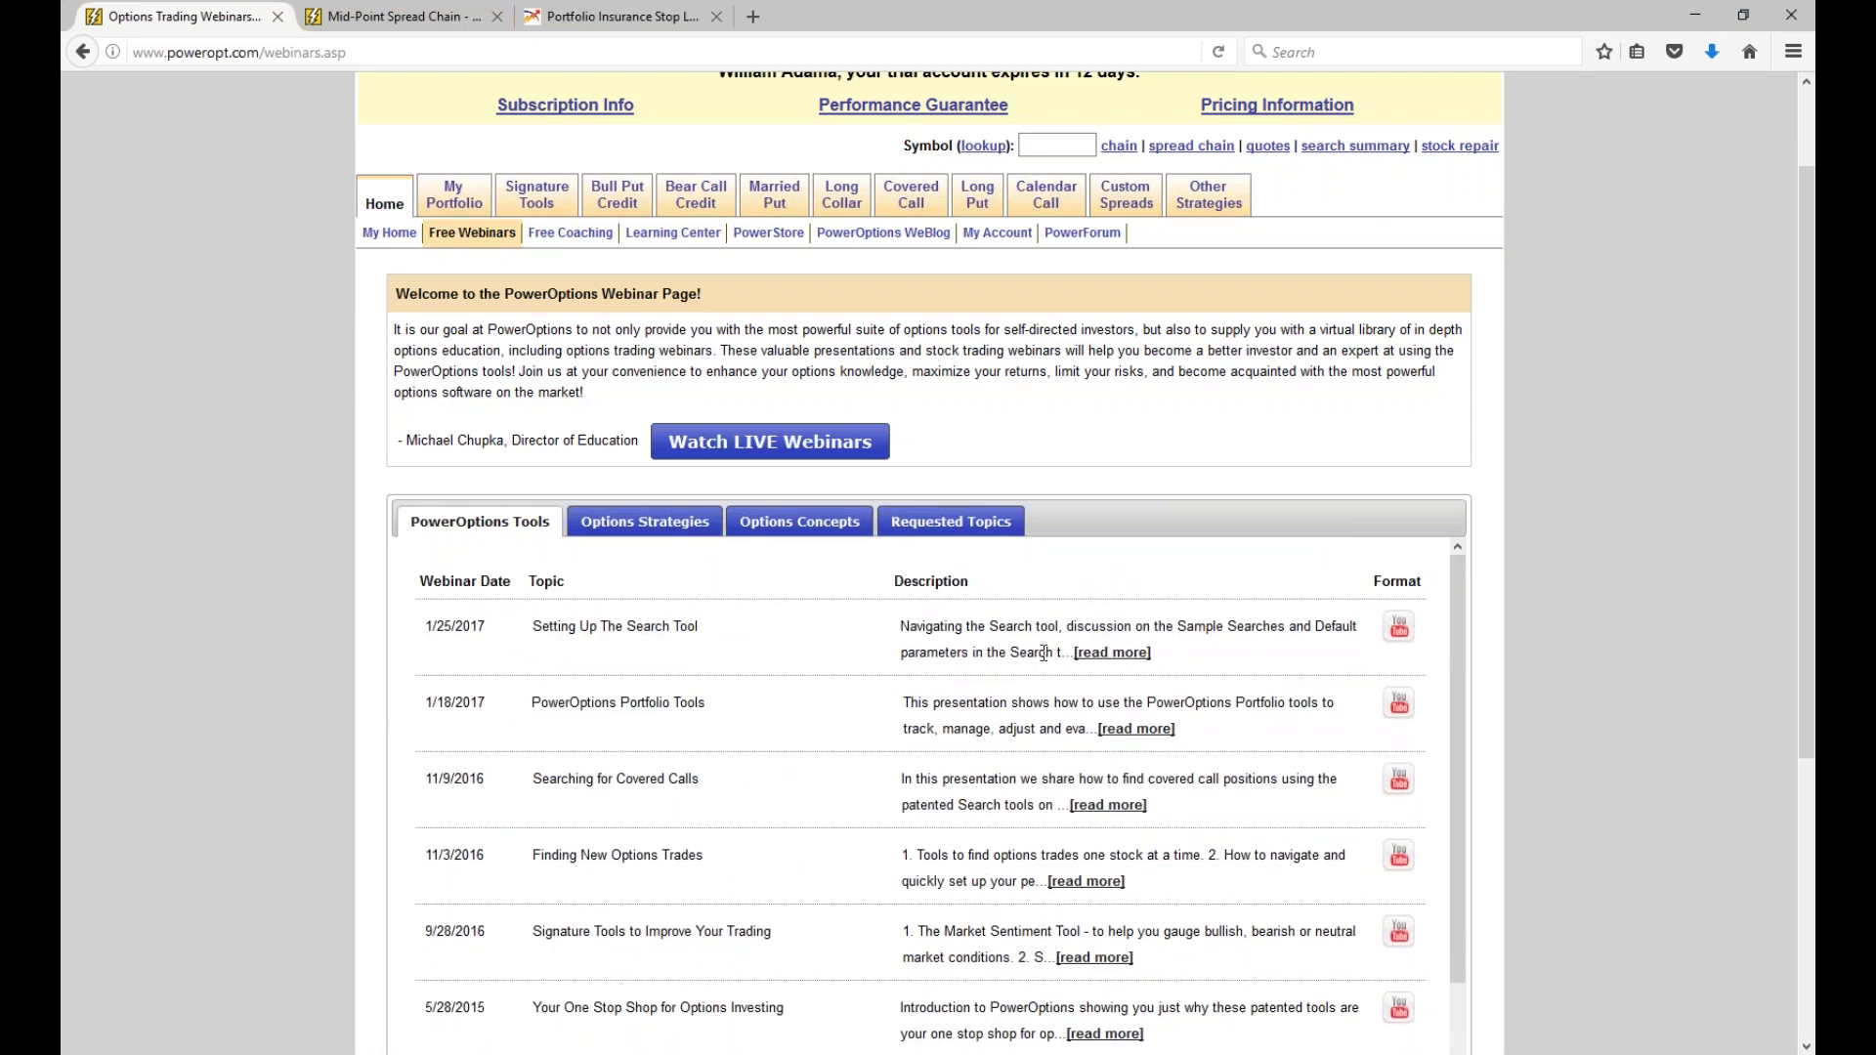
pyautogui.click(1094, 653)
pyautogui.moveTo(1083, 626); pyautogui.dragTo(1353, 633)
pyautogui.click(961, 652)
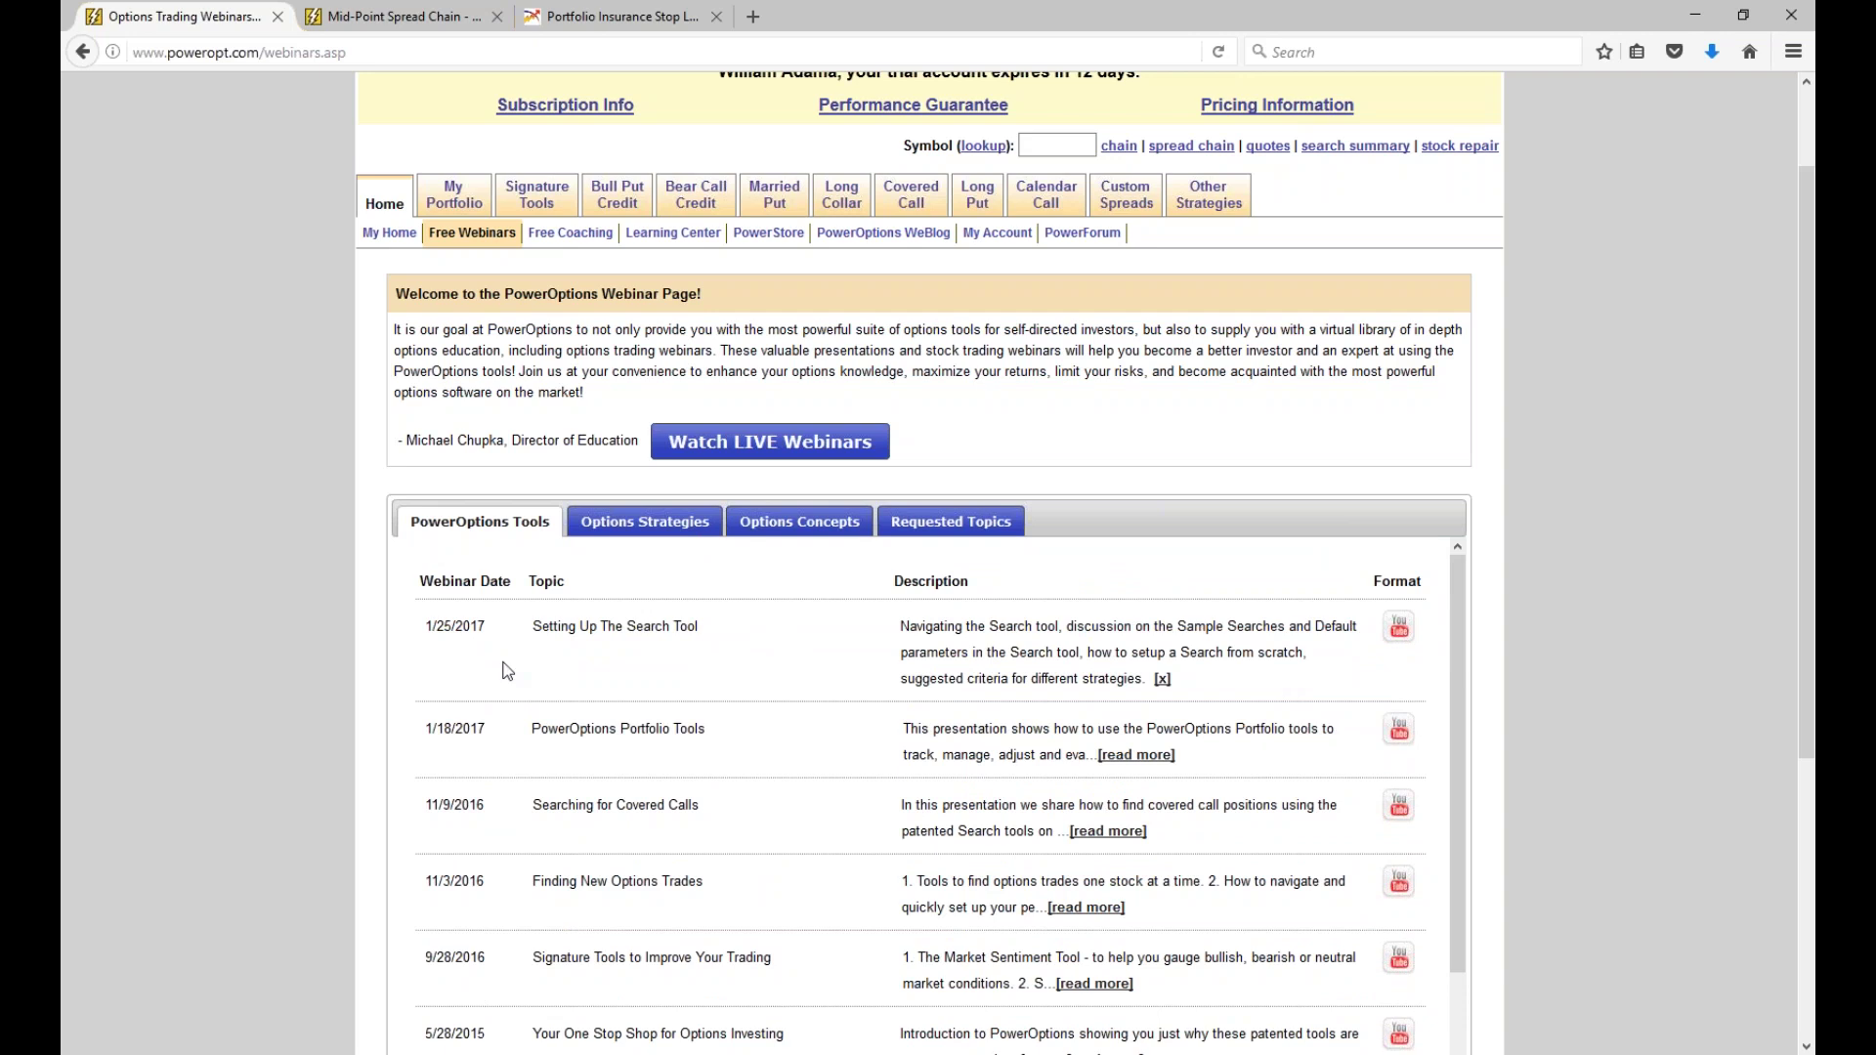
pyautogui.moveTo(532, 803); pyautogui.dragTo(735, 818)
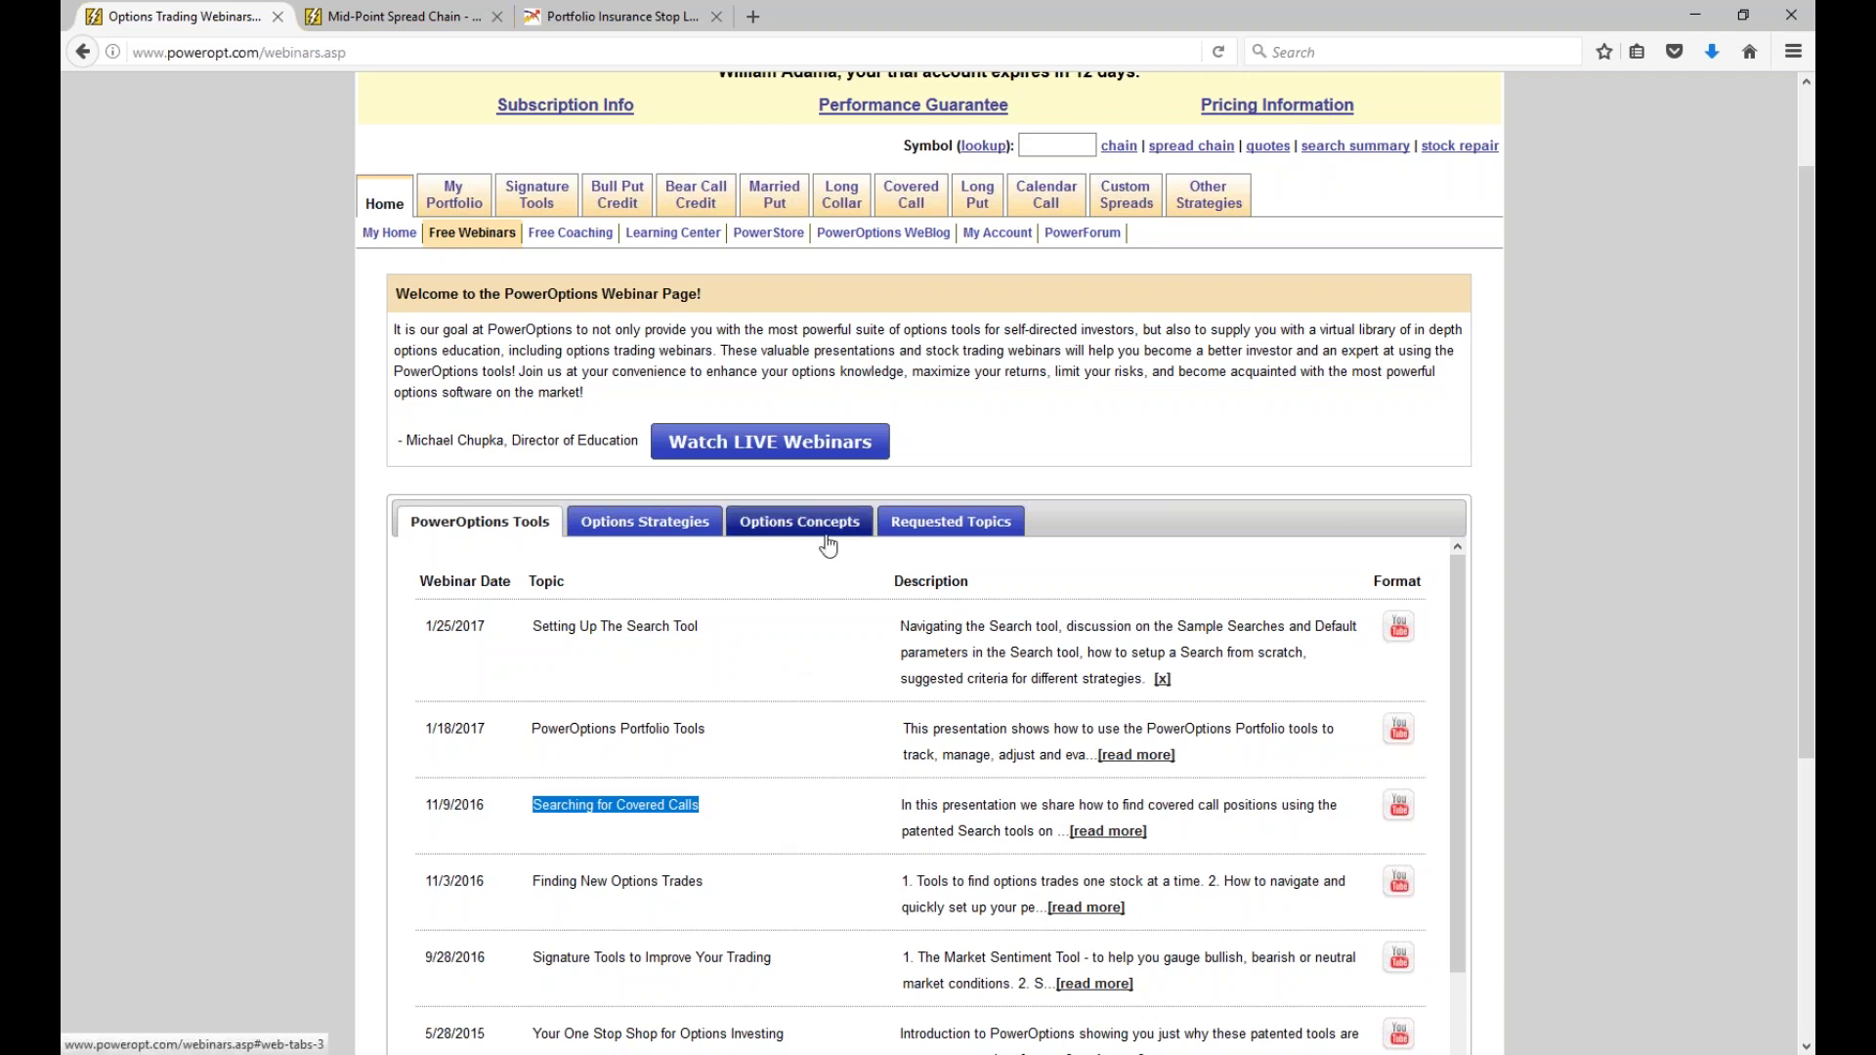
# Browse the Options Strategies webinars and highlight the "Selection Criteria for Long Options" topic.
pyautogui.click(663, 534)
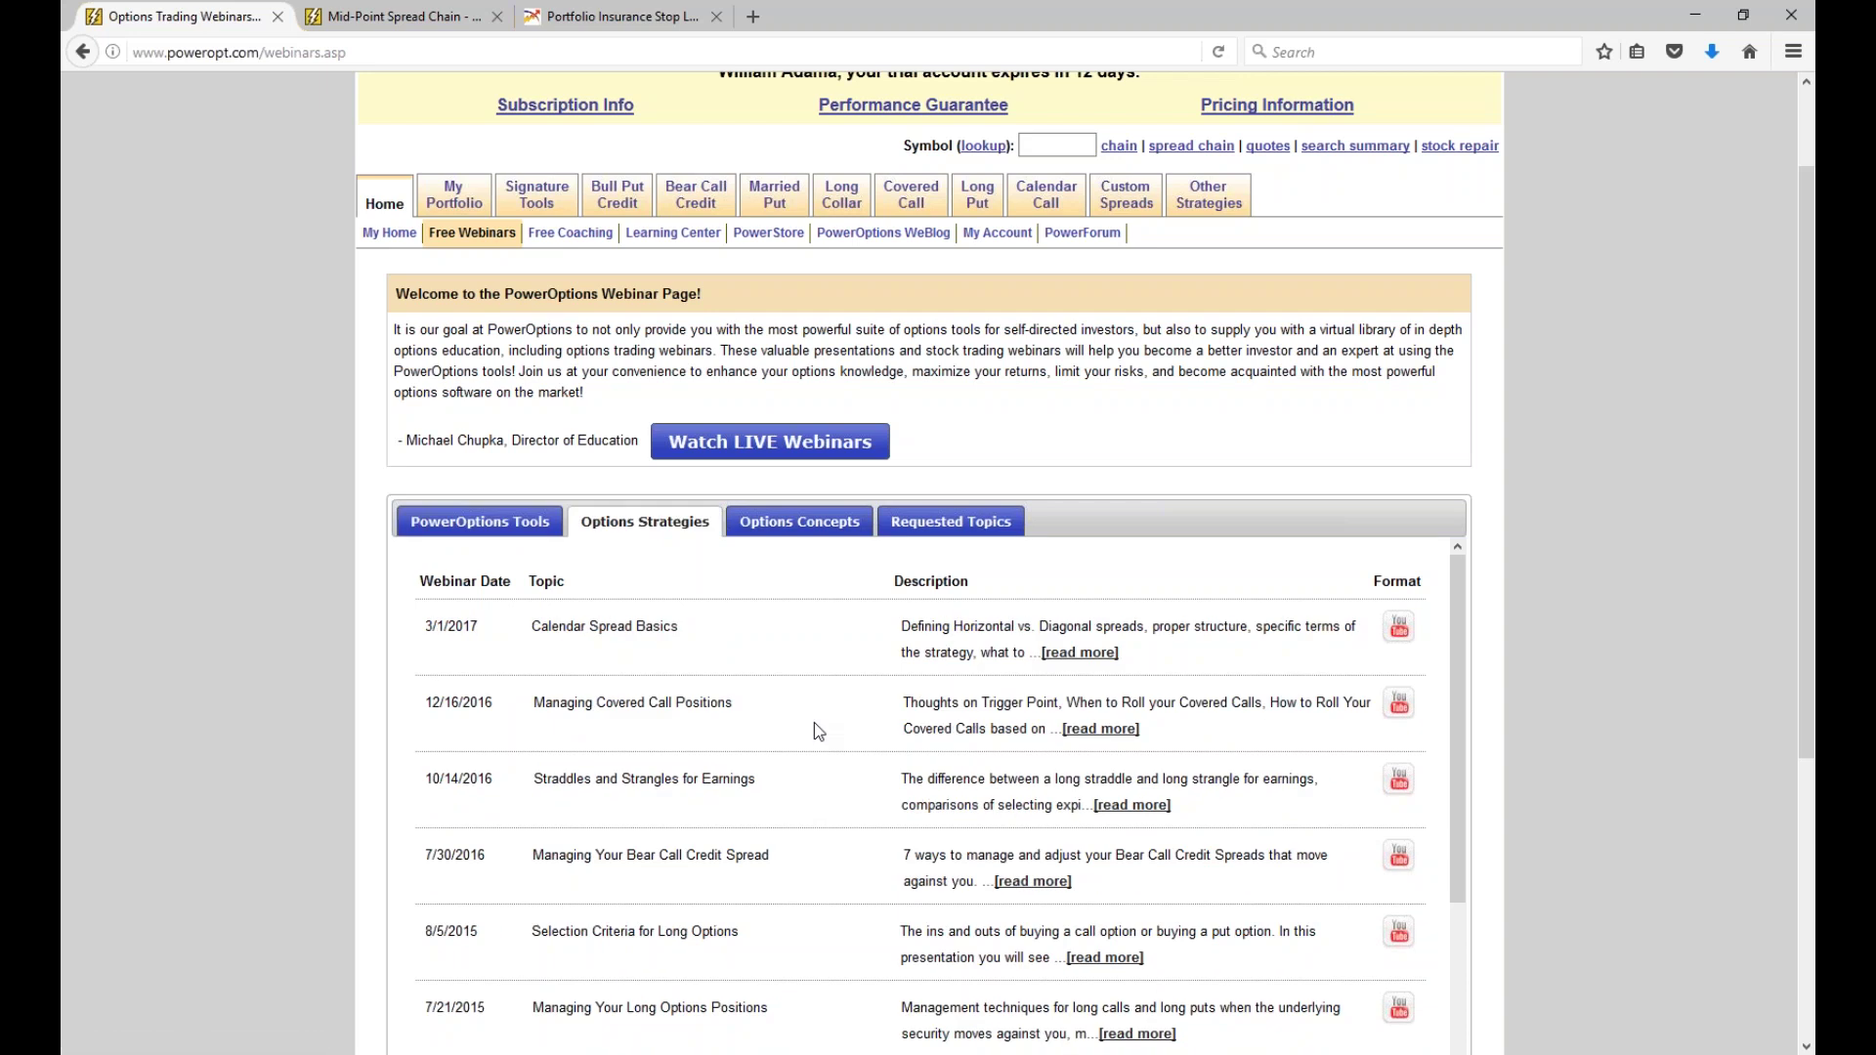
pyautogui.scroll(-3, 814, 724)
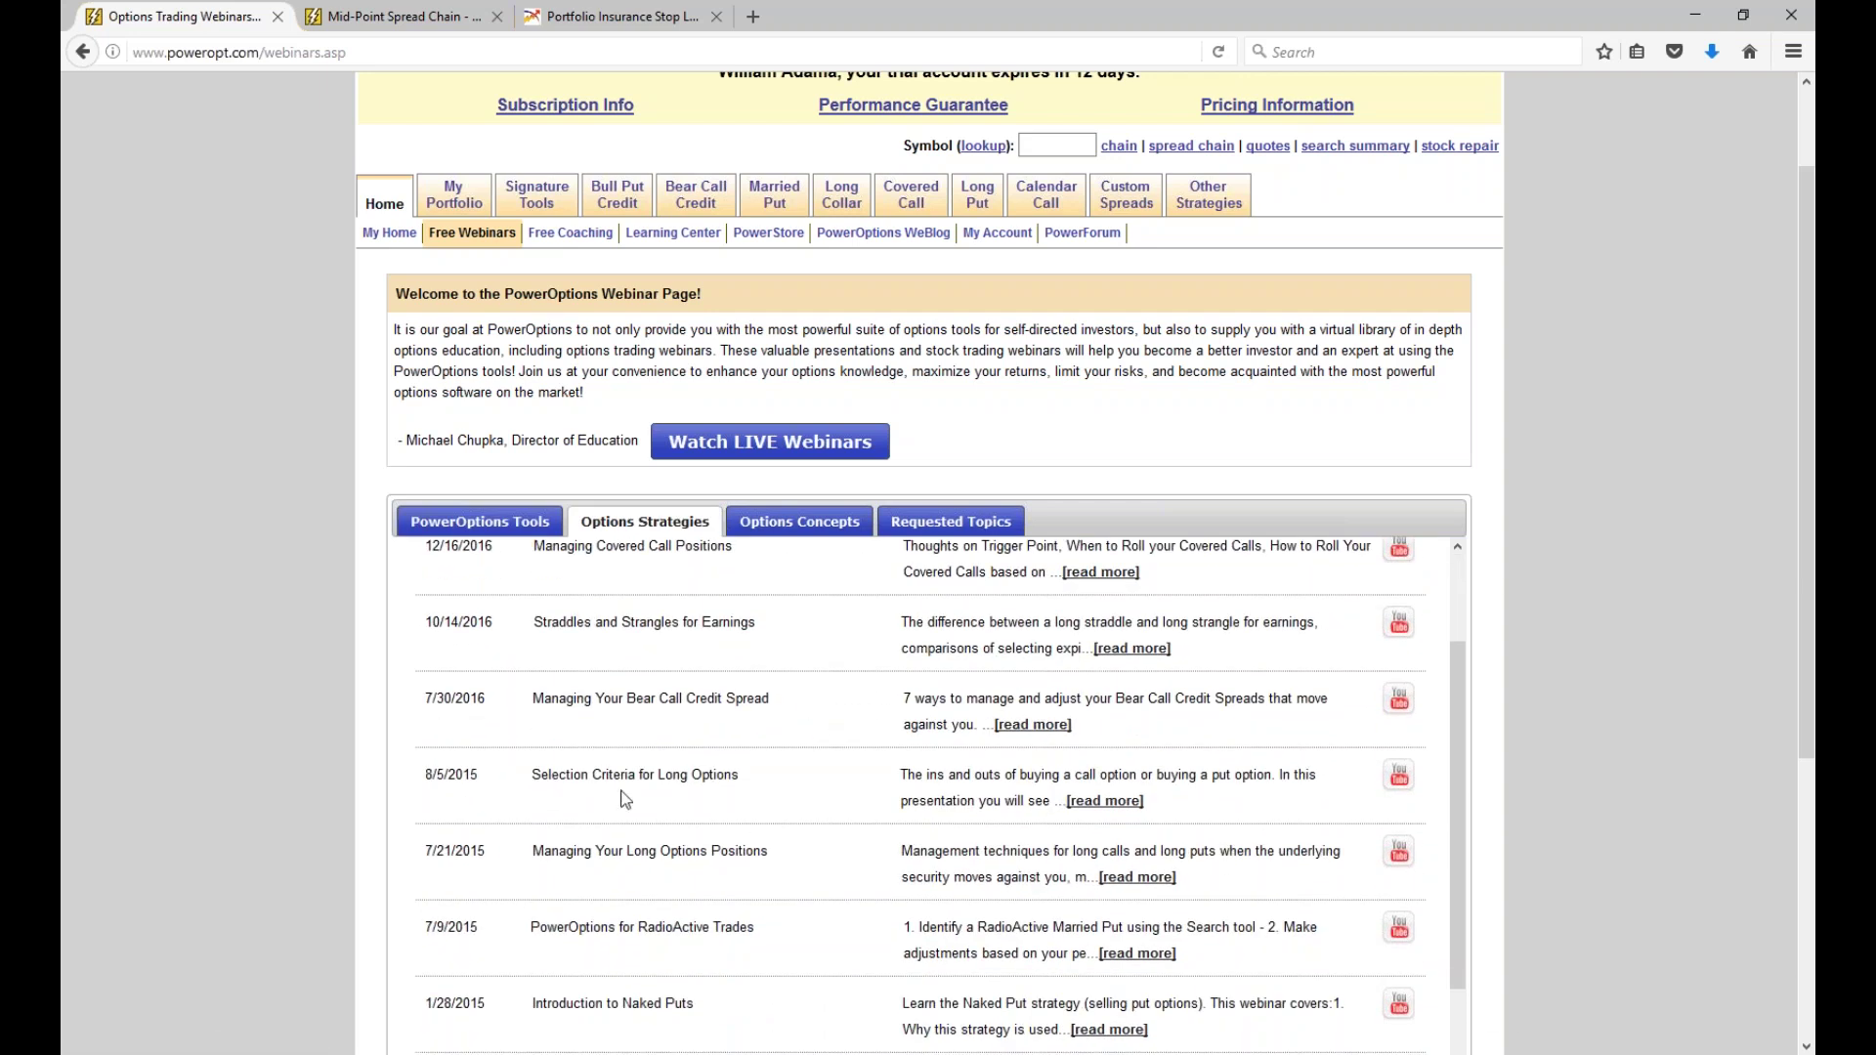
pyautogui.moveTo(532, 773); pyautogui.dragTo(803, 782)
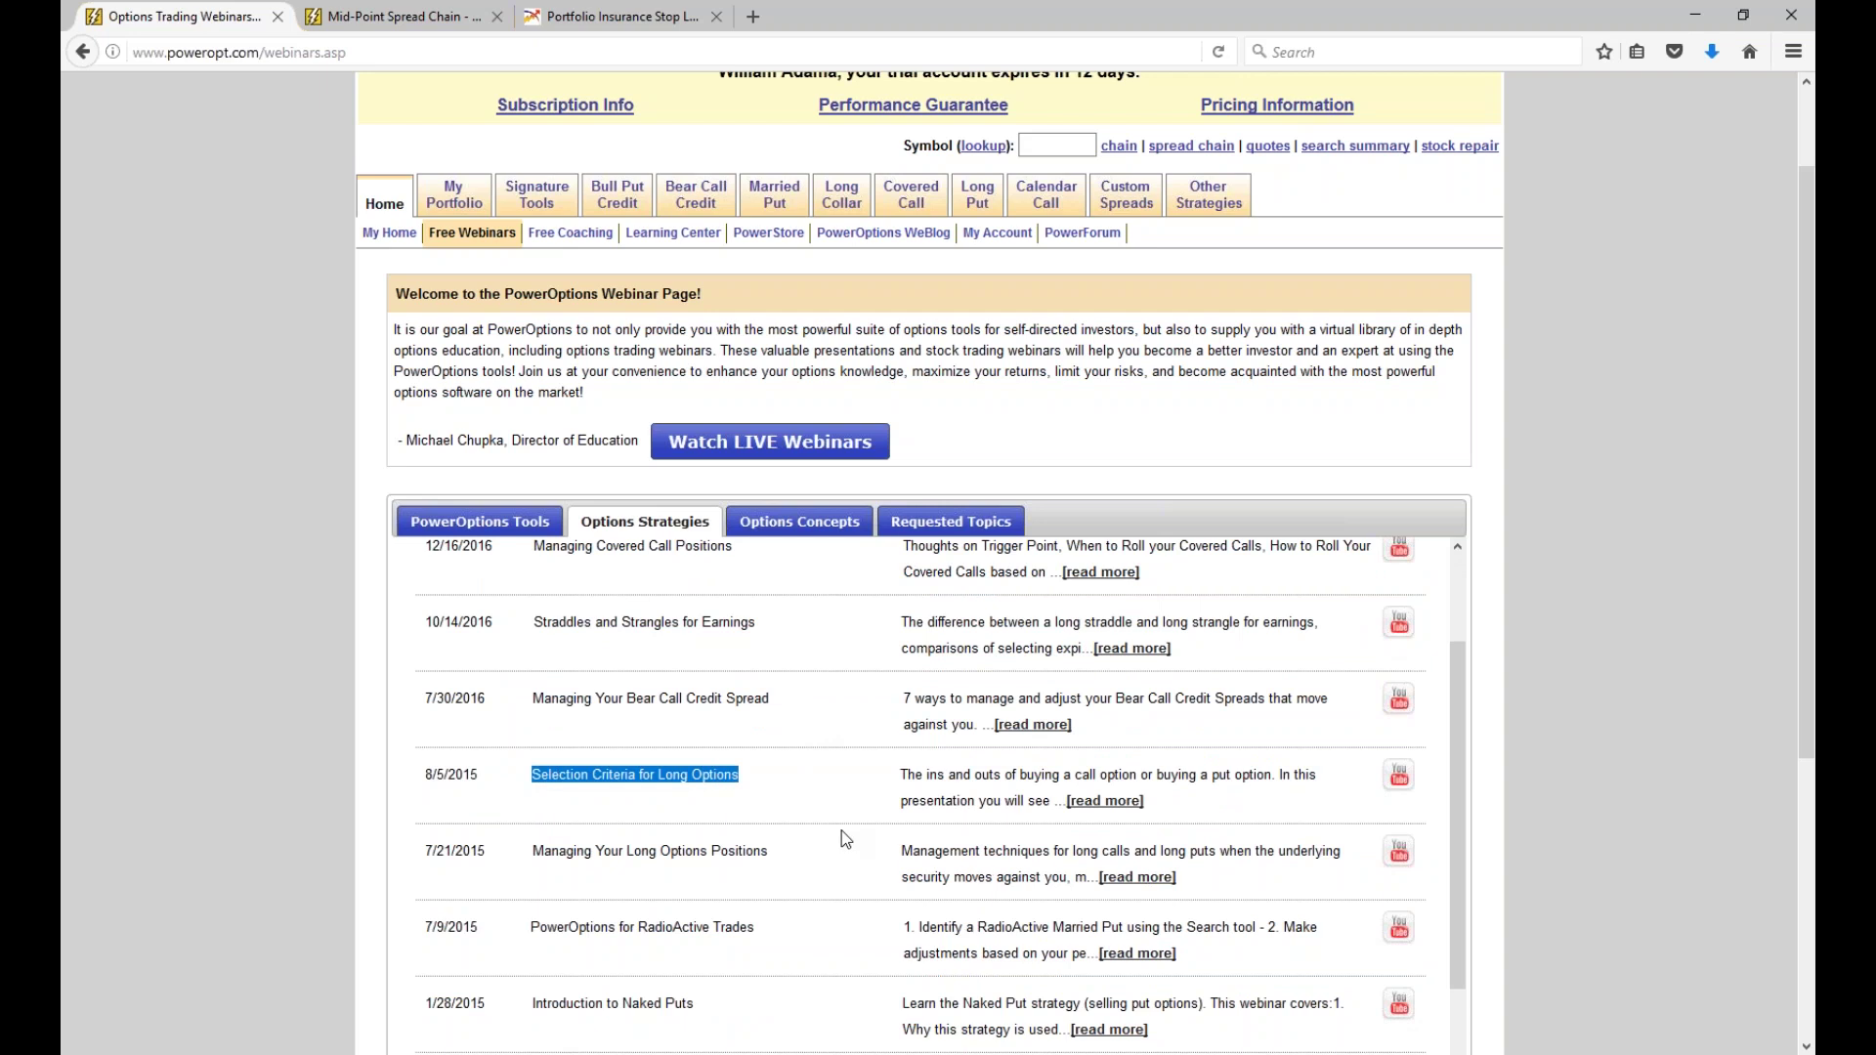
pyautogui.scroll(3, 843, 833)
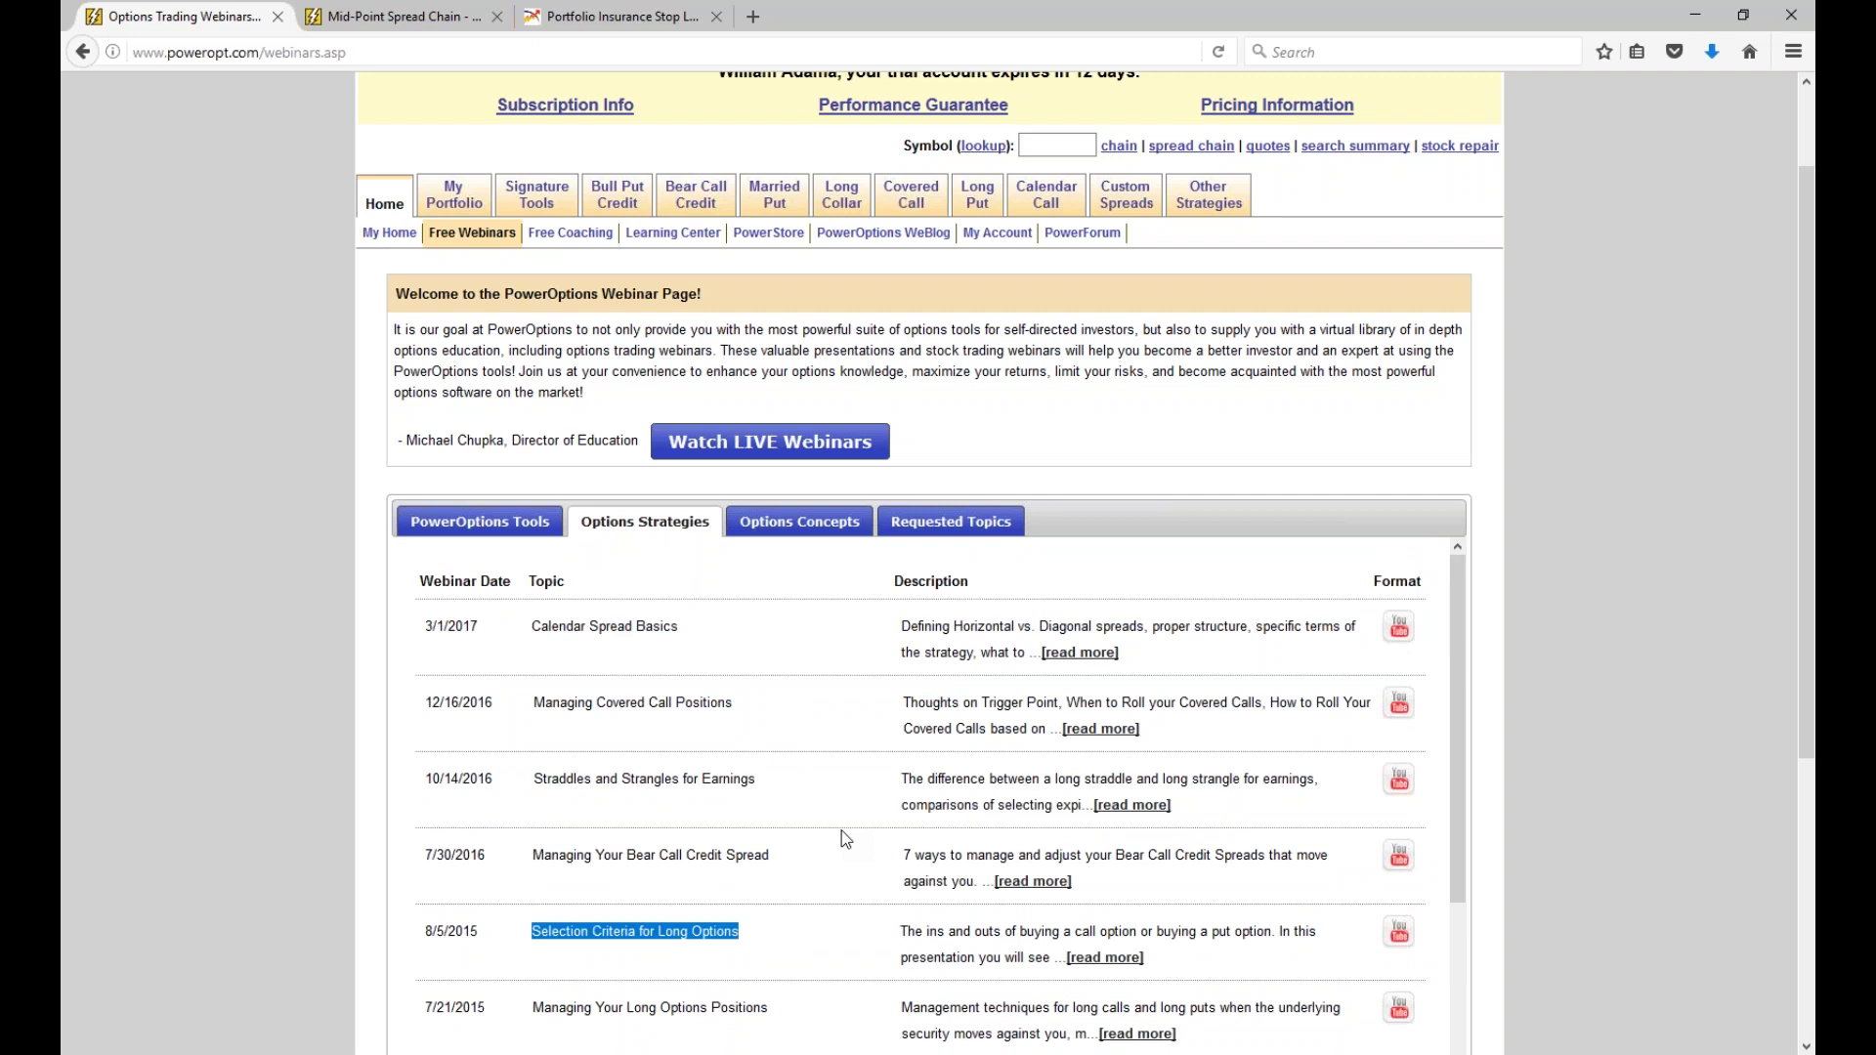
pyautogui.scroll(-6, 841, 838)
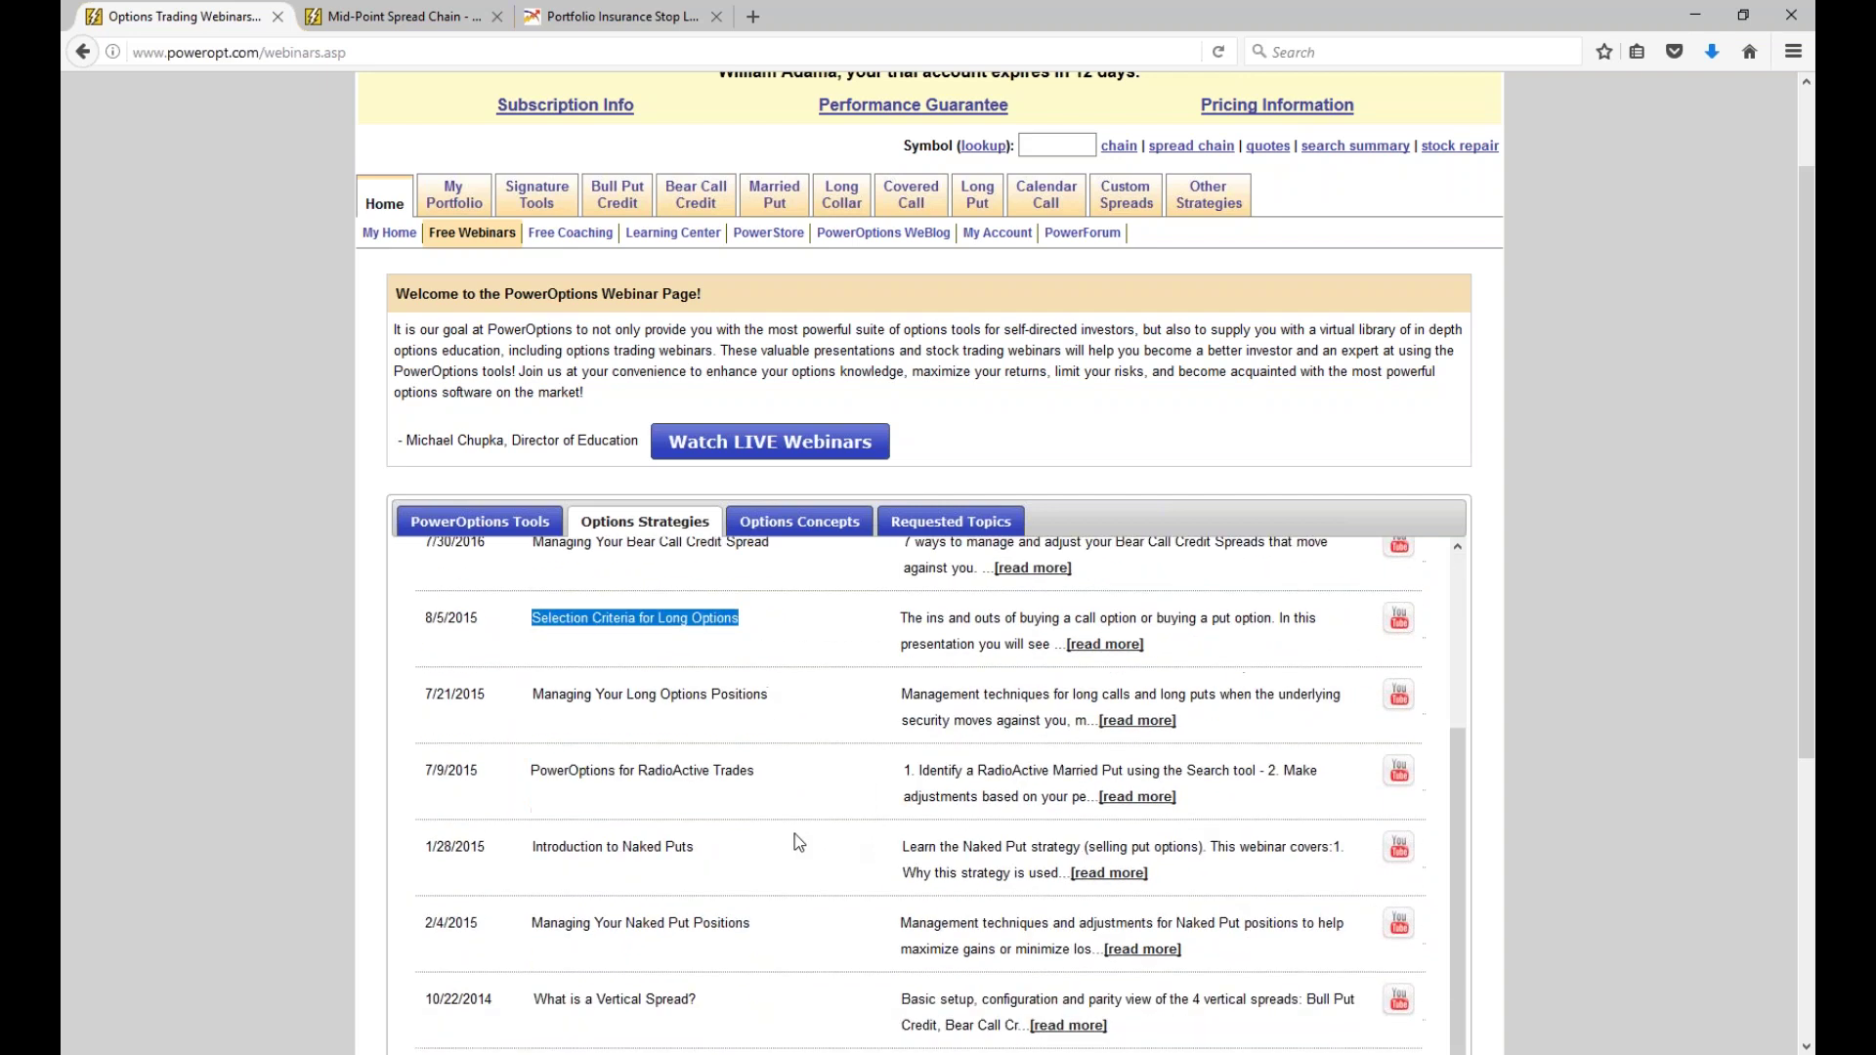
pyautogui.scroll(-3, 795, 835)
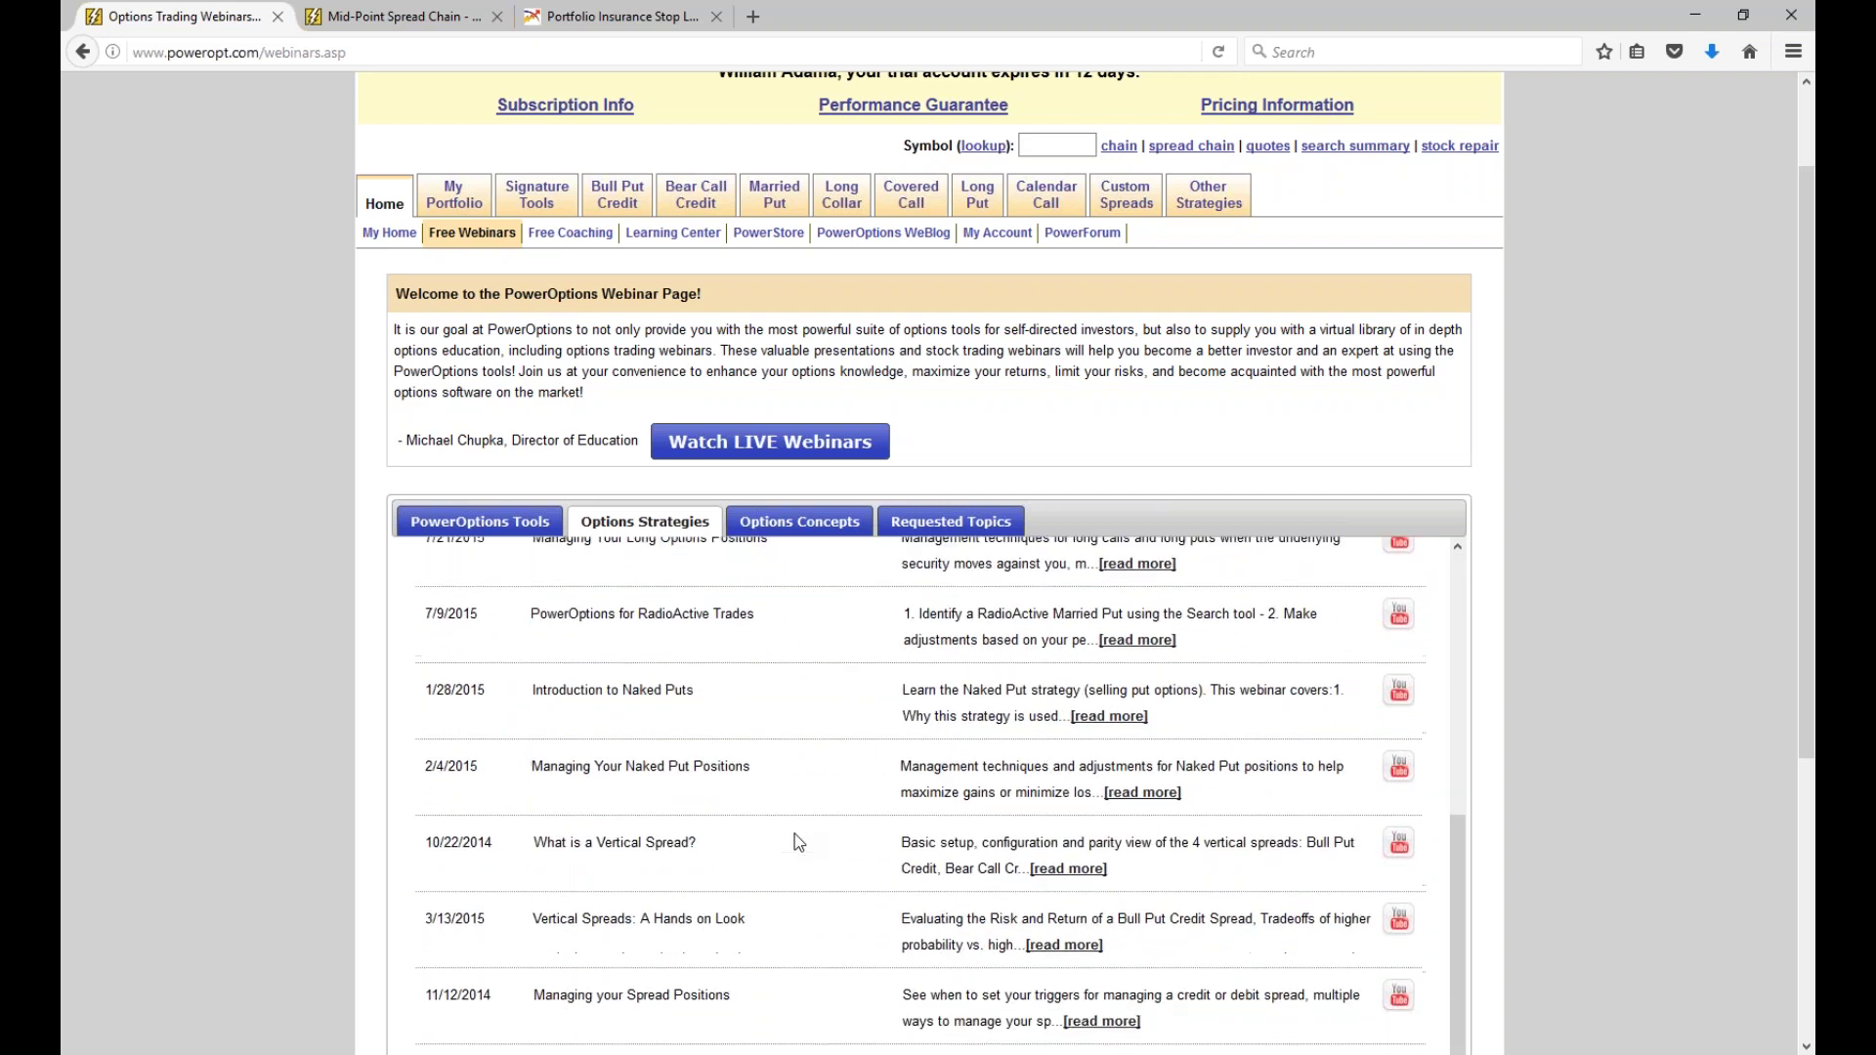
# Highlight the webinar topics on naked puts introduction, hands-on vertical spreads and Protective Options Strategies (Part 1).
pyautogui.moveTo(538, 693); pyautogui.dragTo(764, 727)
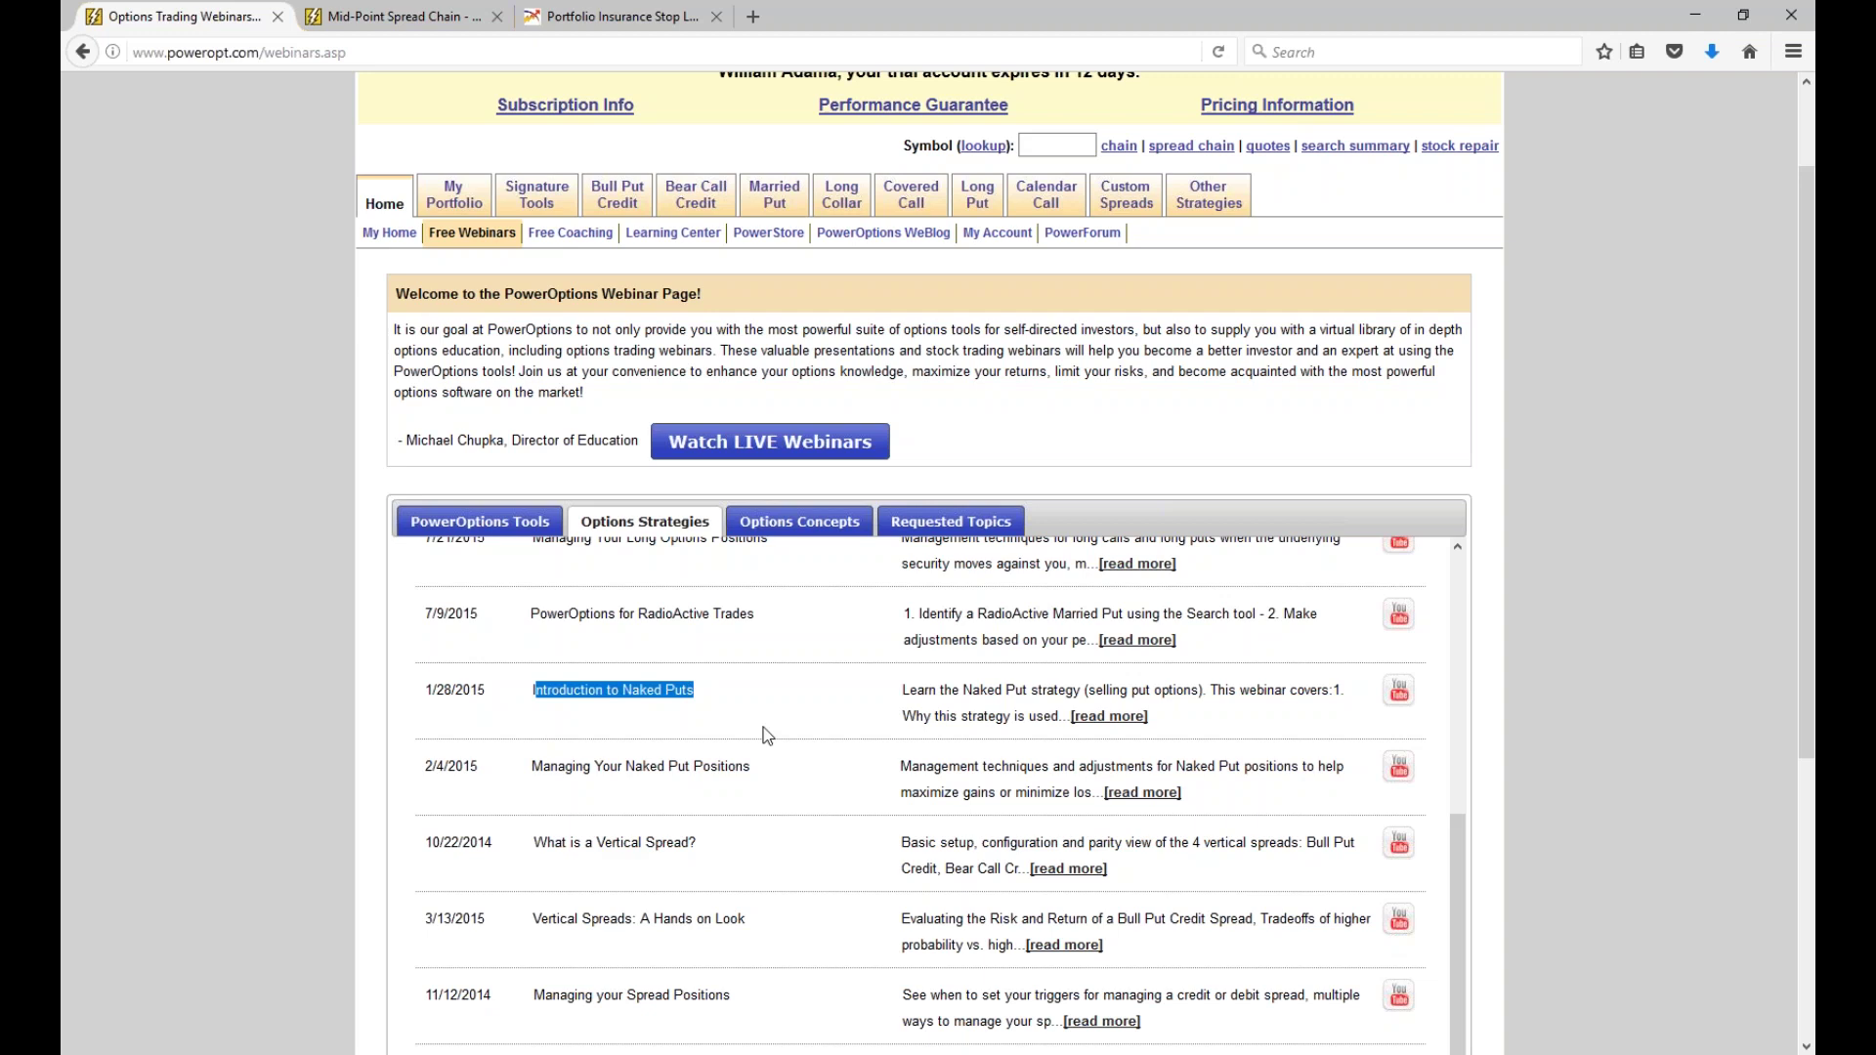
pyautogui.scroll(-2, 765, 727)
pyautogui.scroll(-3, 761, 748)
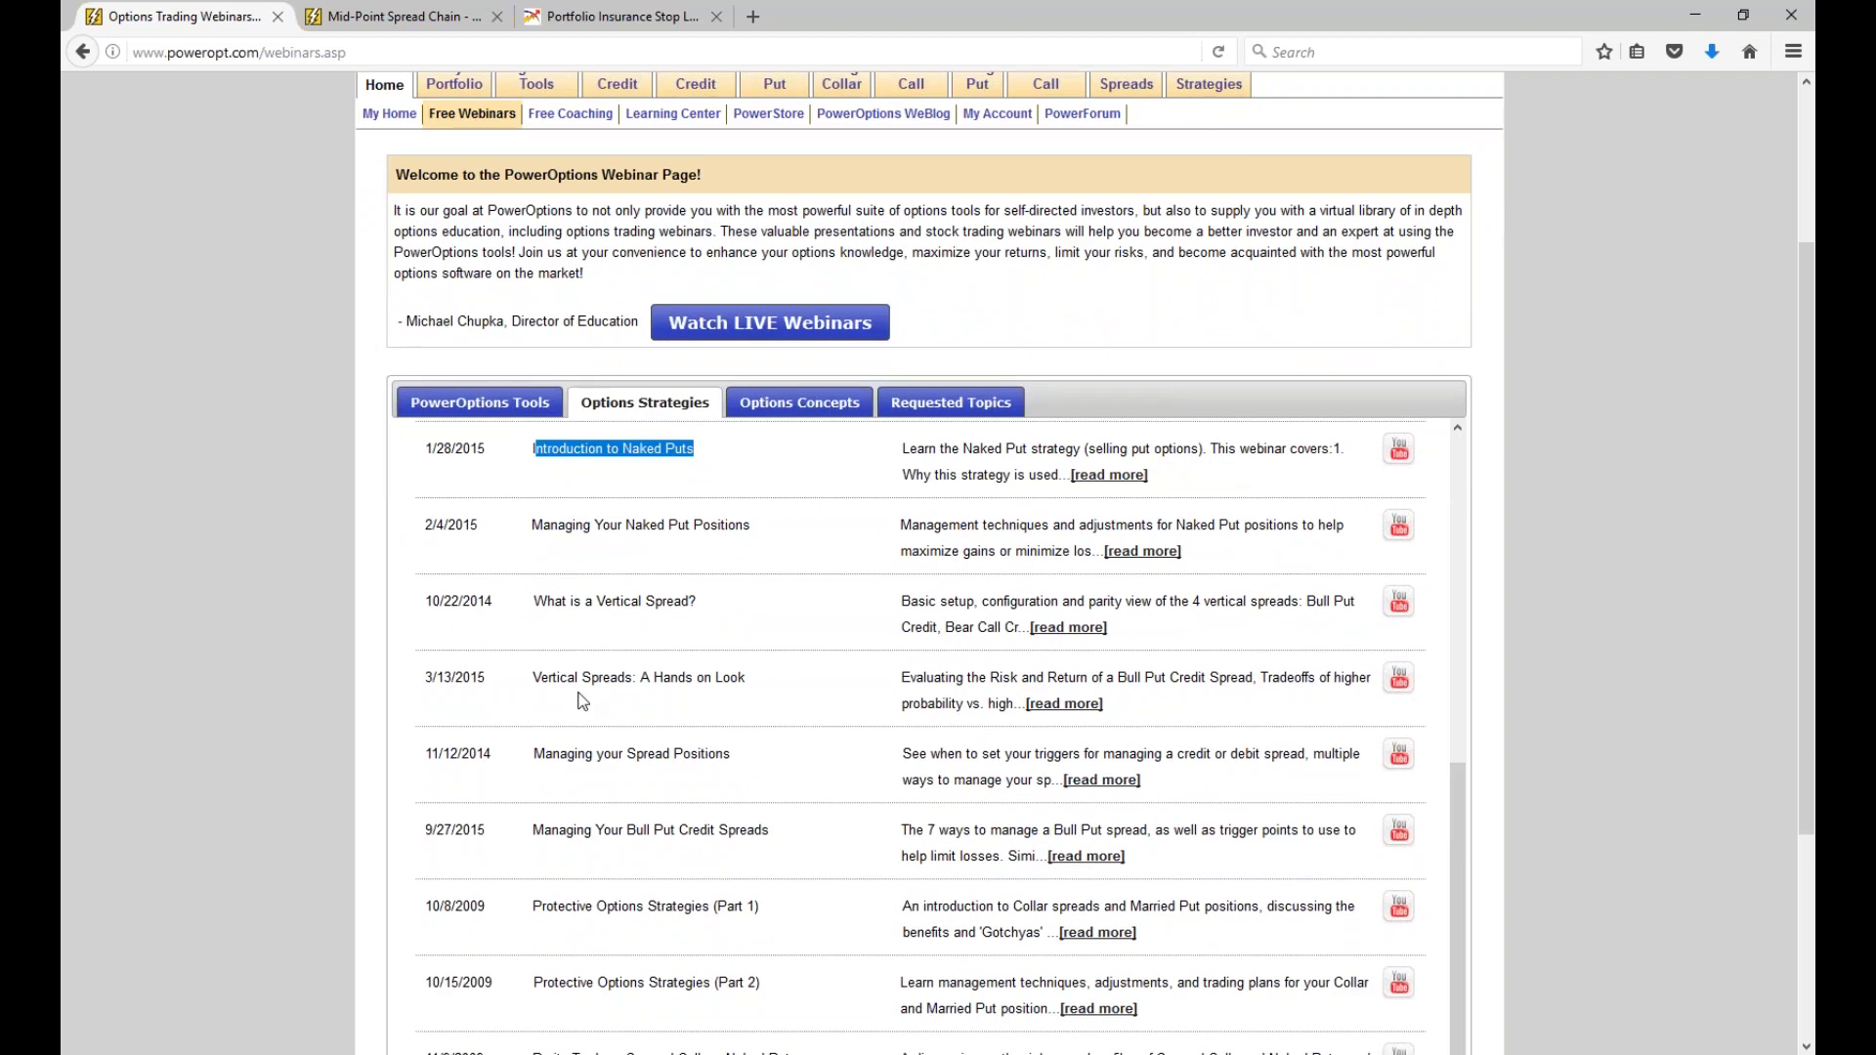
pyautogui.moveTo(532, 684); pyautogui.dragTo(751, 684)
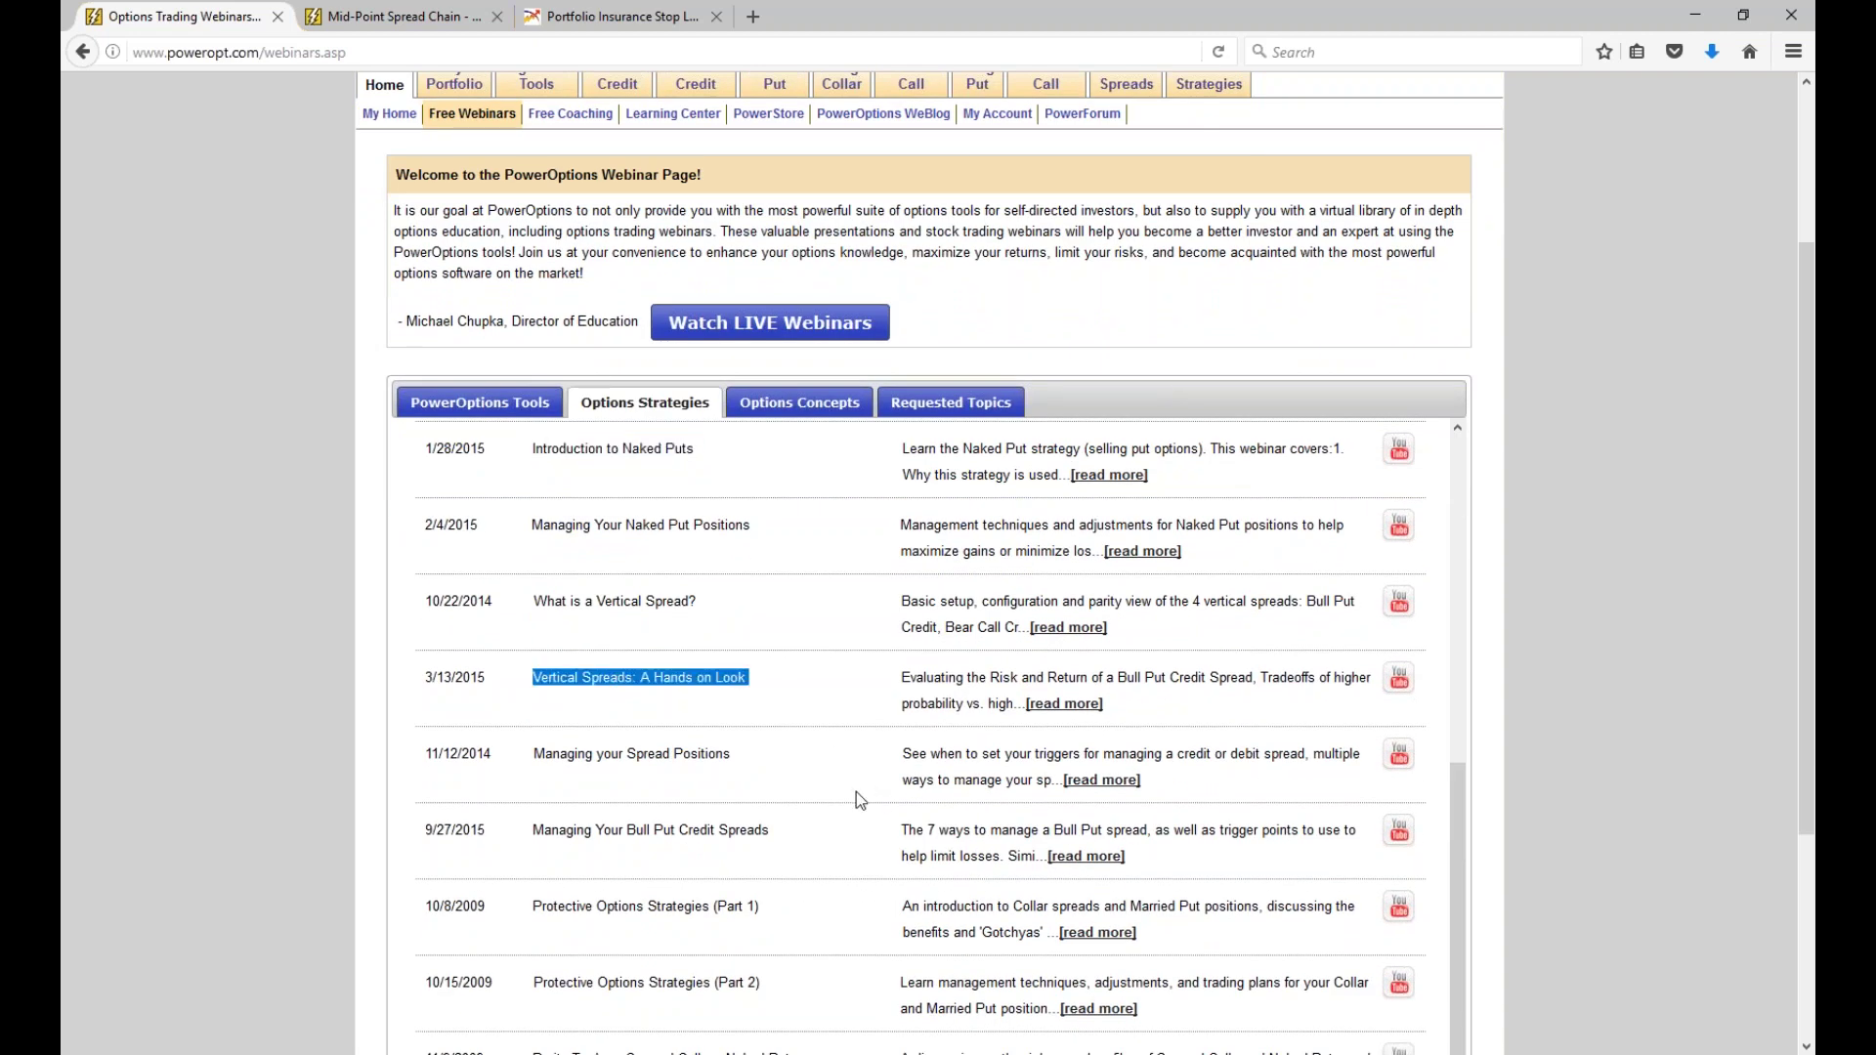
pyautogui.scroll(-3, 858, 784)
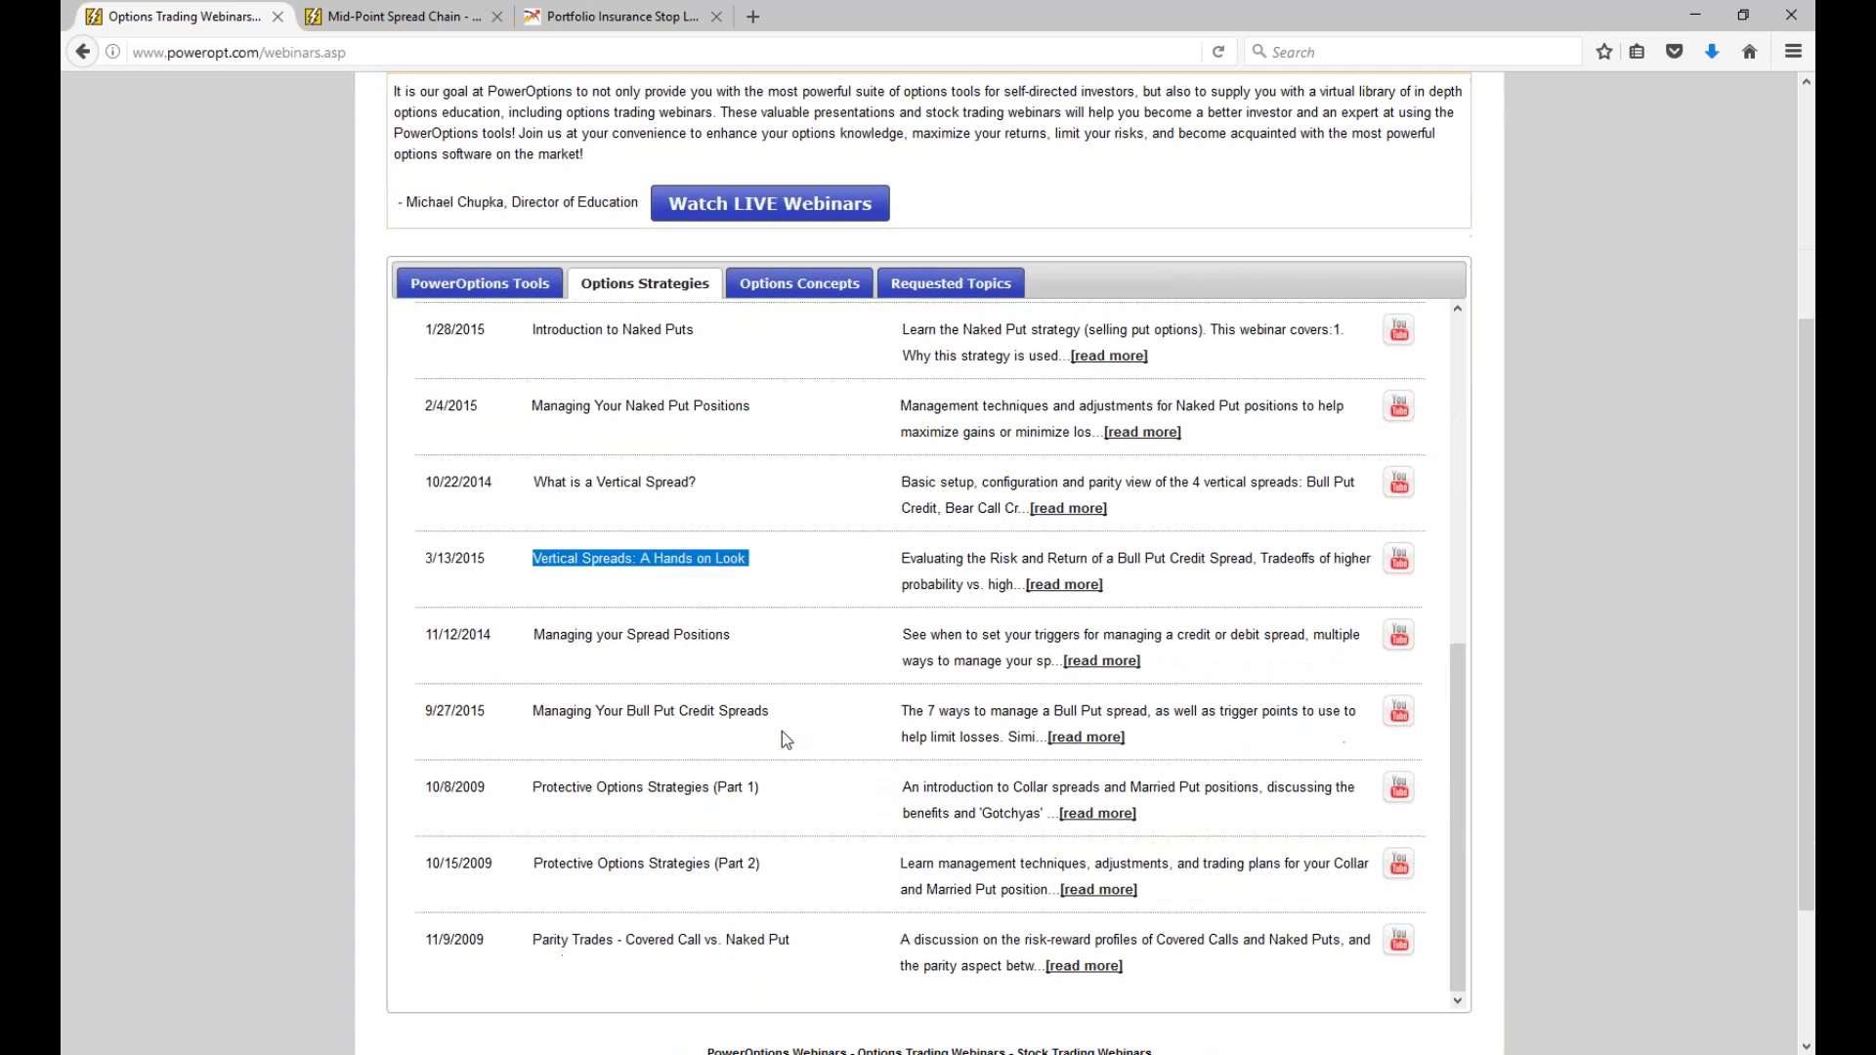
pyautogui.moveTo(623, 788); pyautogui.dragTo(826, 787)
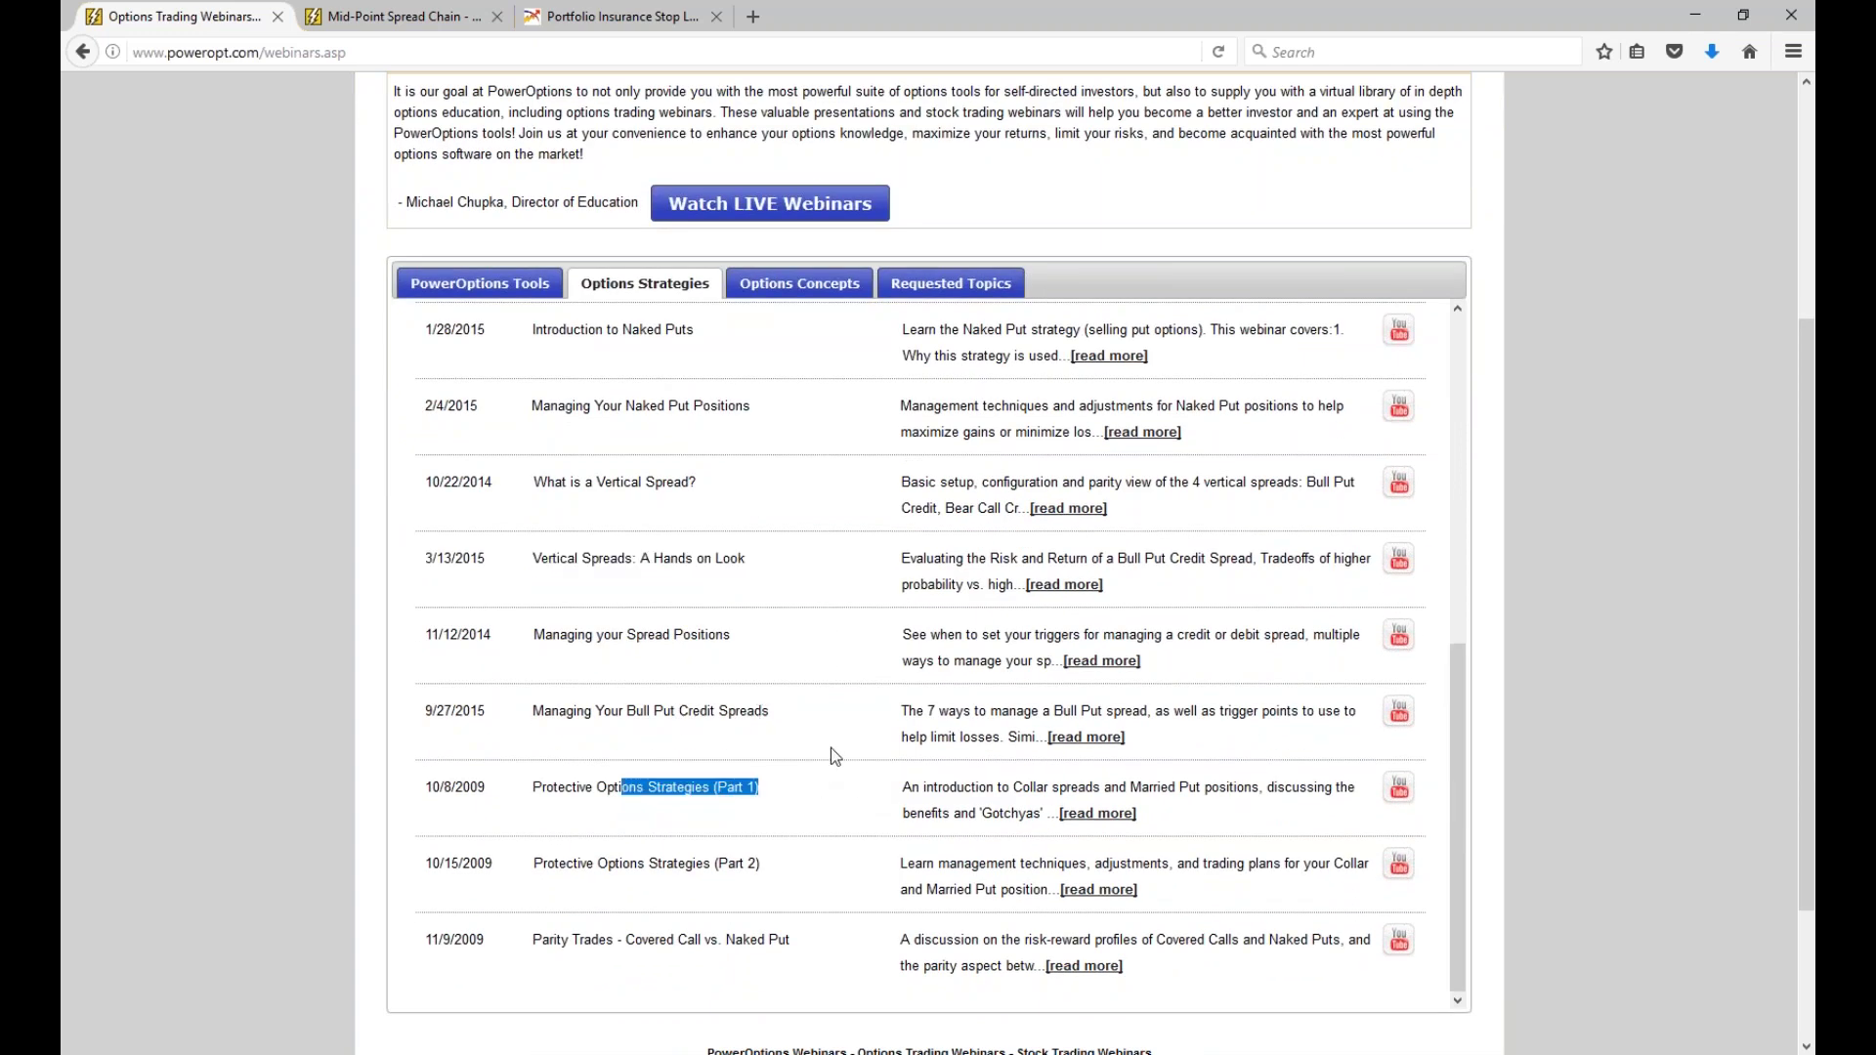
# Return to the PowerOptions Tools webinar list.
pyautogui.scroll(2, 835, 757)
pyautogui.scroll(5, 825, 700)
pyautogui.click(477, 284)
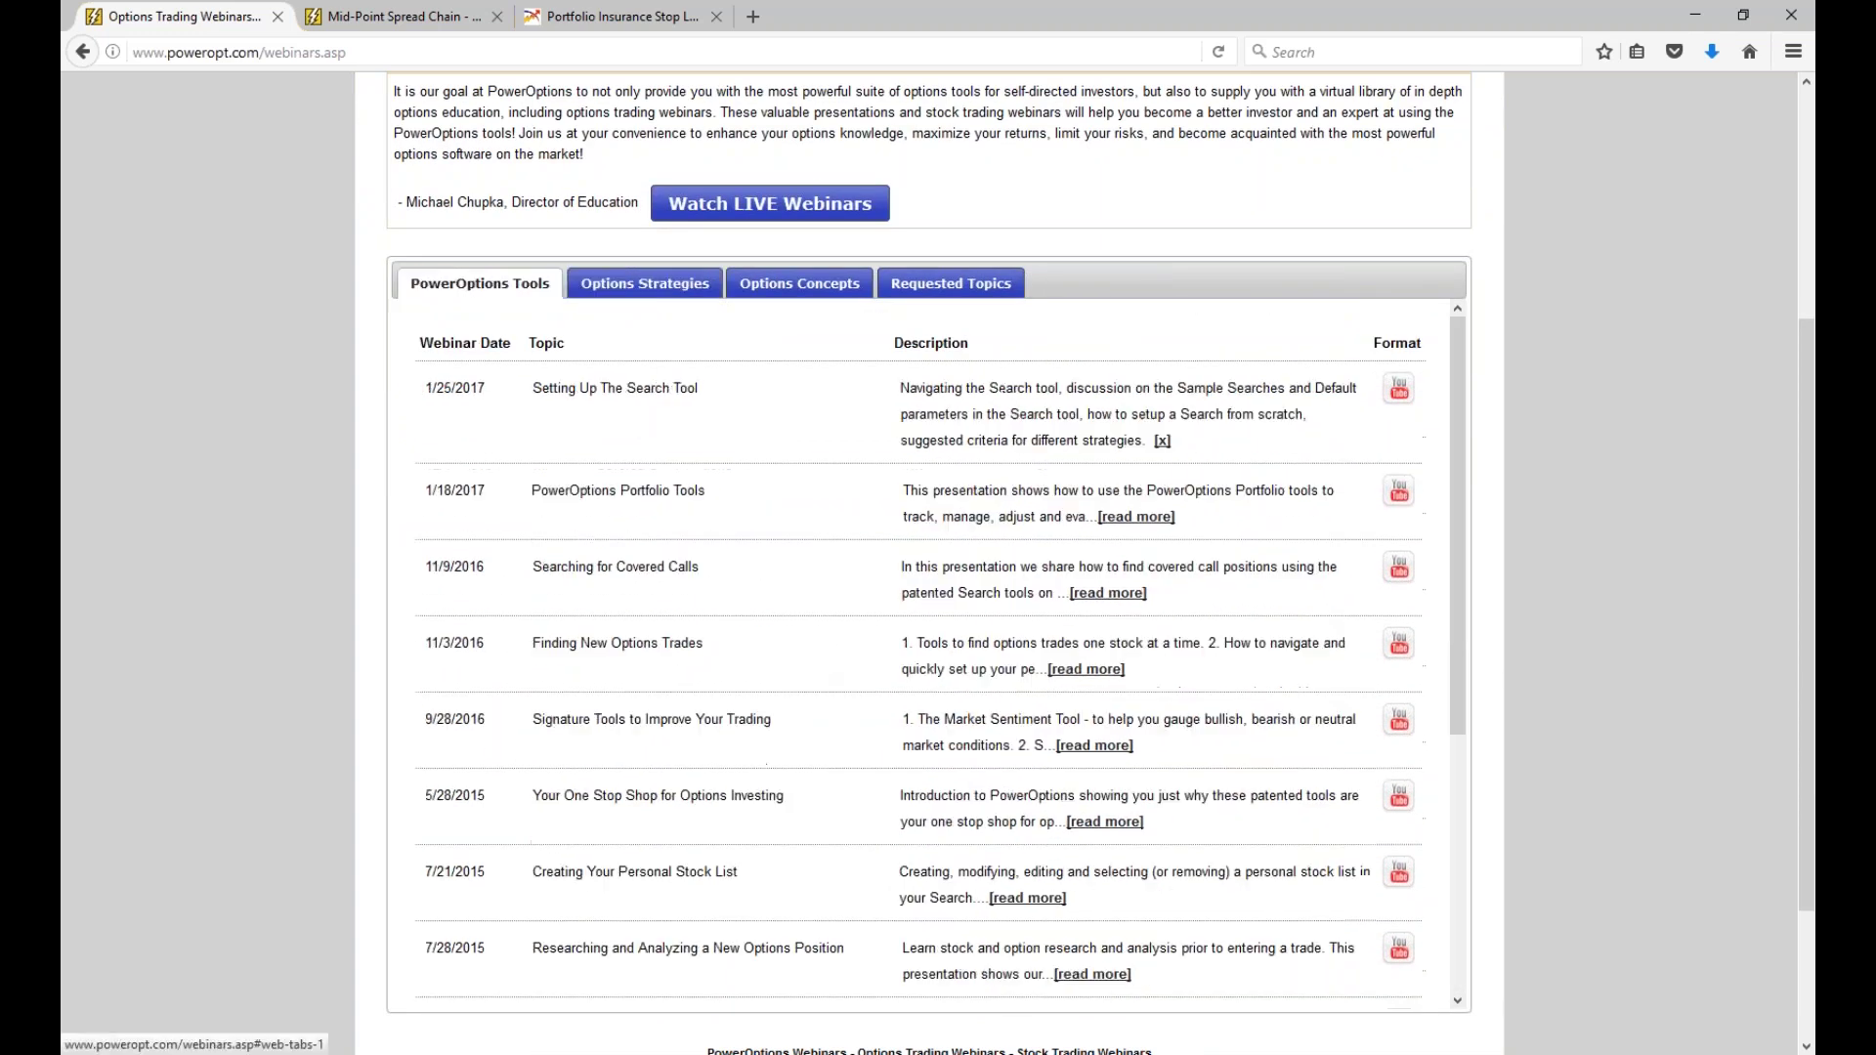
pyautogui.scroll(5, 635, 547)
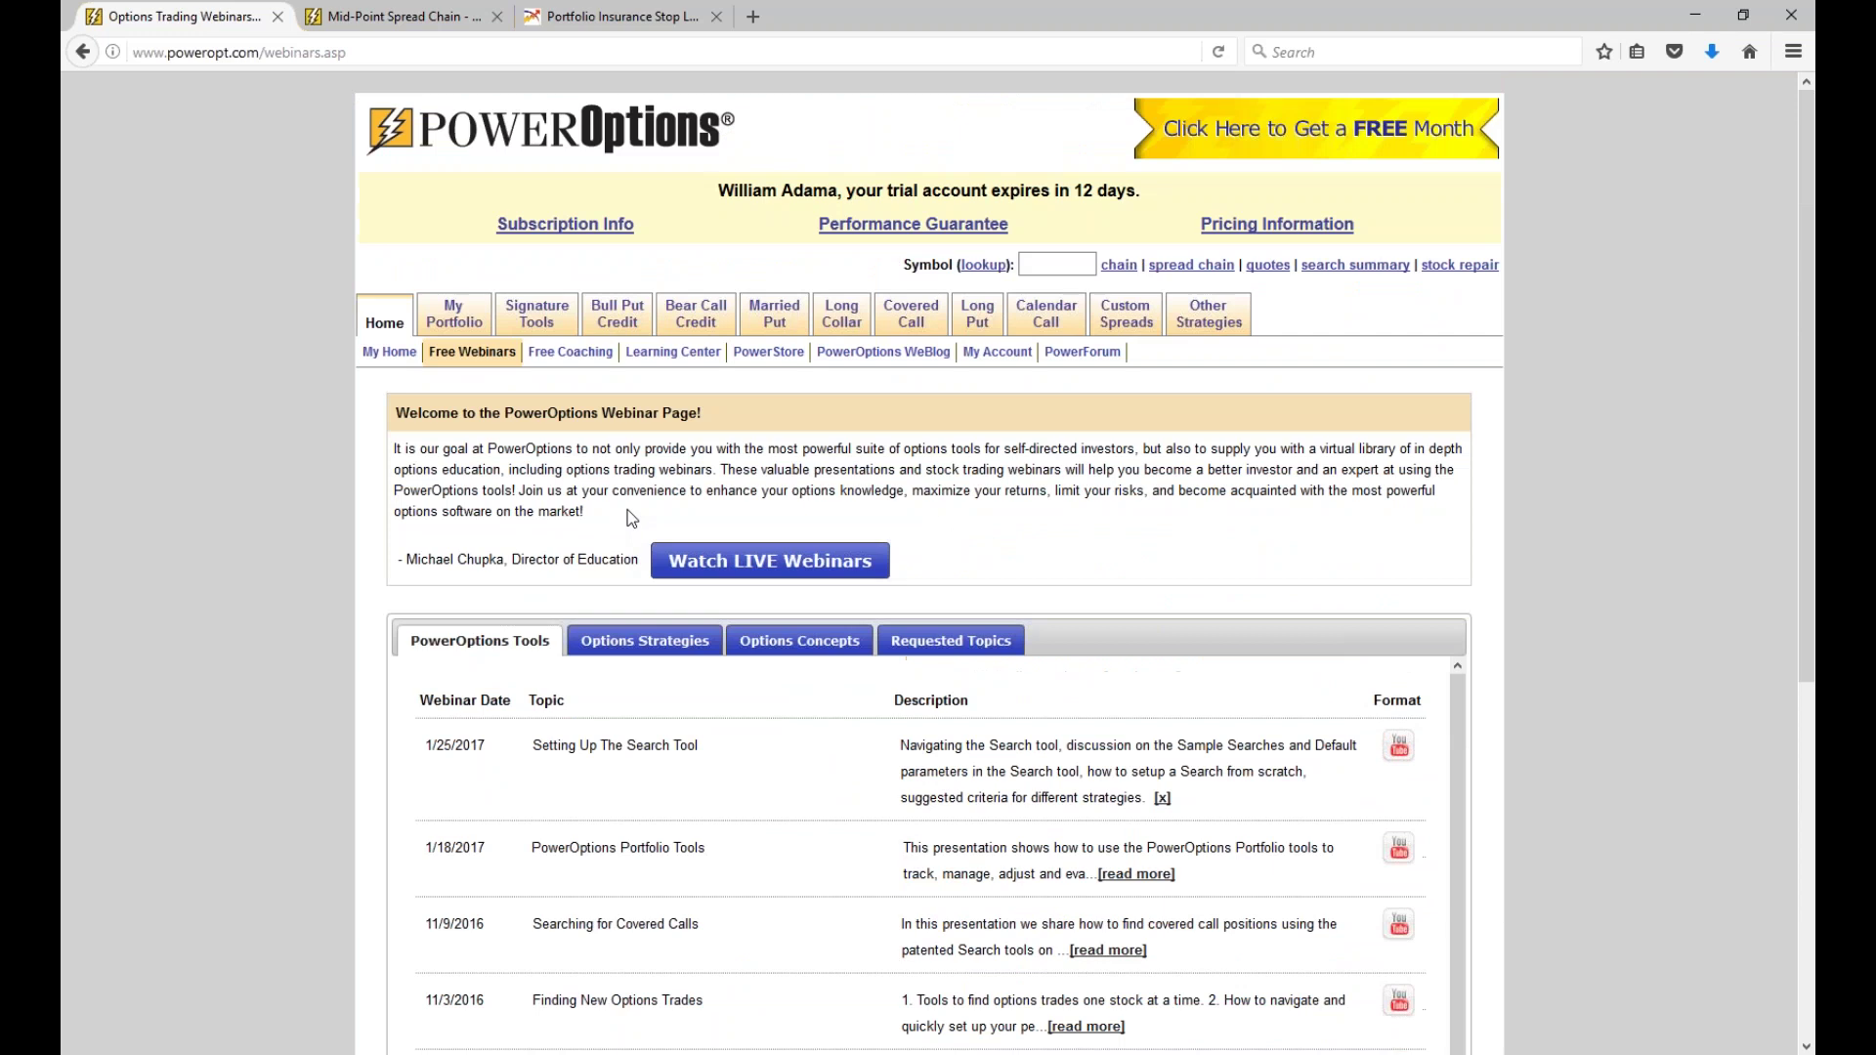
# Open the Market Sentiment indicator details from the home page and examine the individual indicator ratings.
pyautogui.click(384, 321)
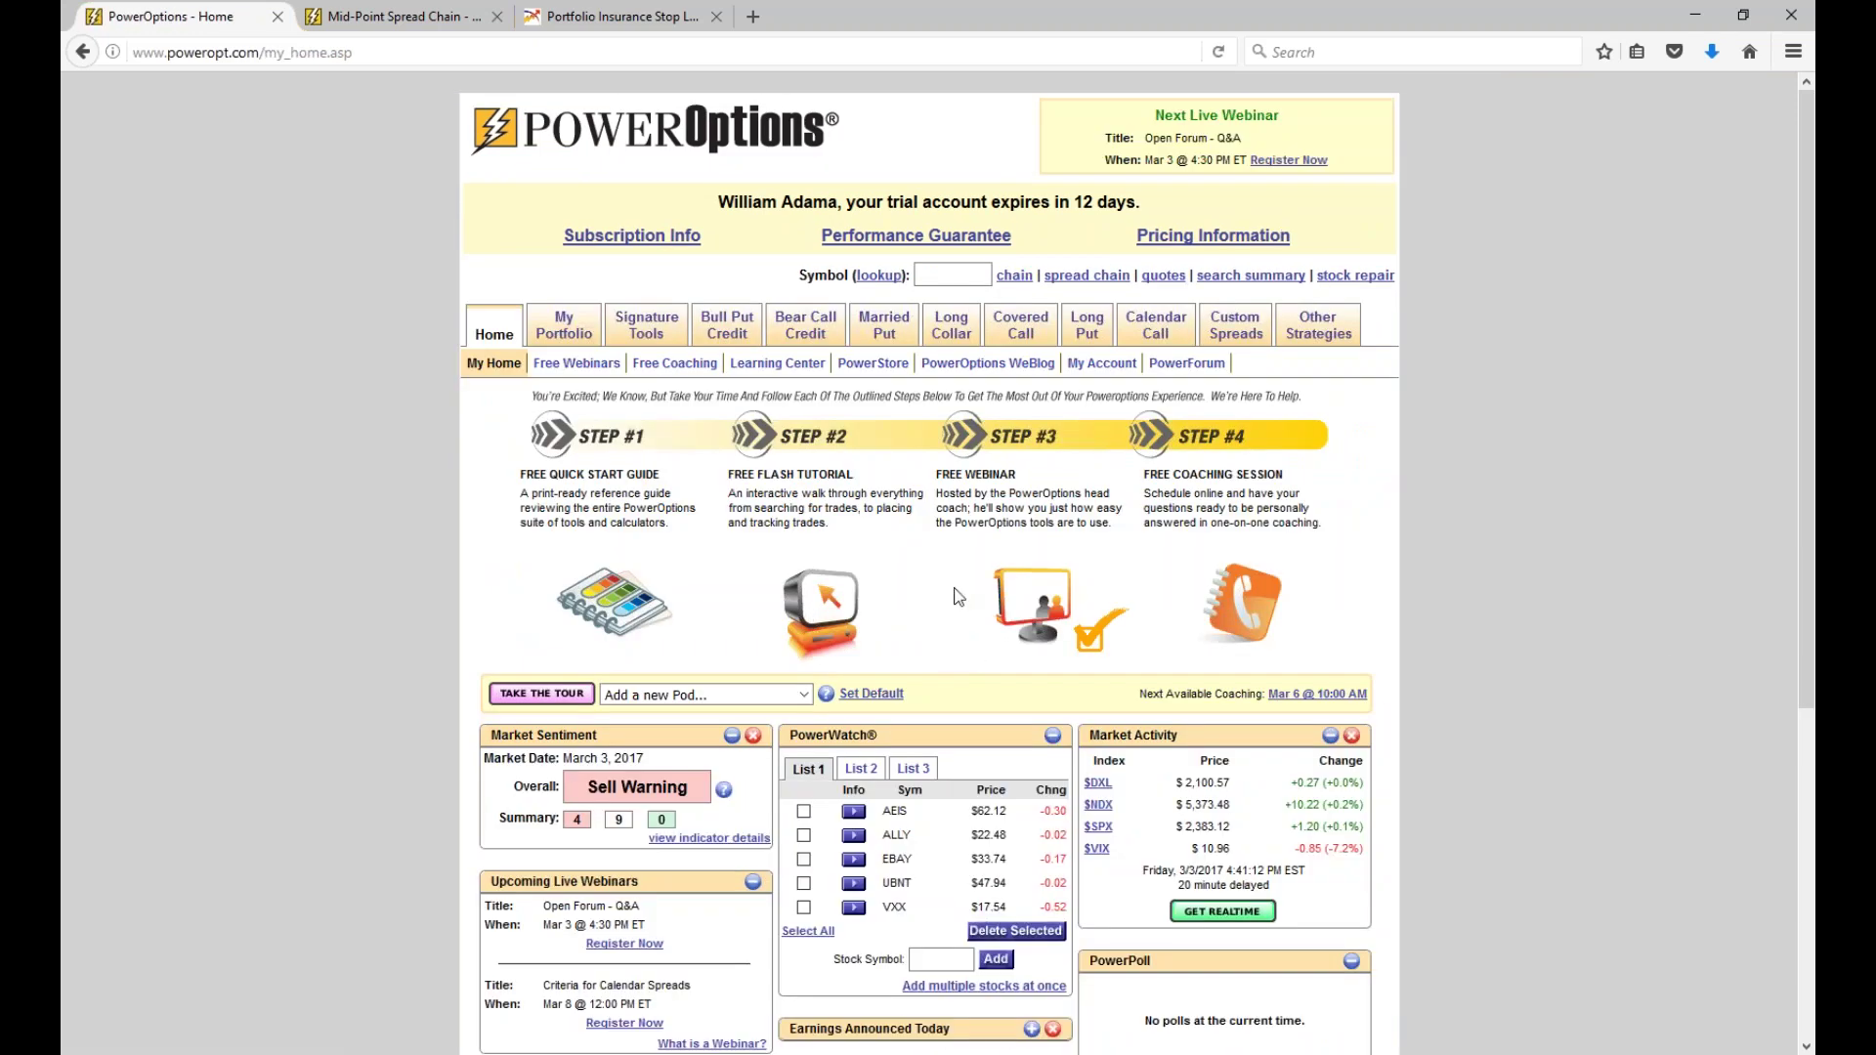
pyautogui.scroll(-1, 992, 616)
pyautogui.scroll(-3, 992, 616)
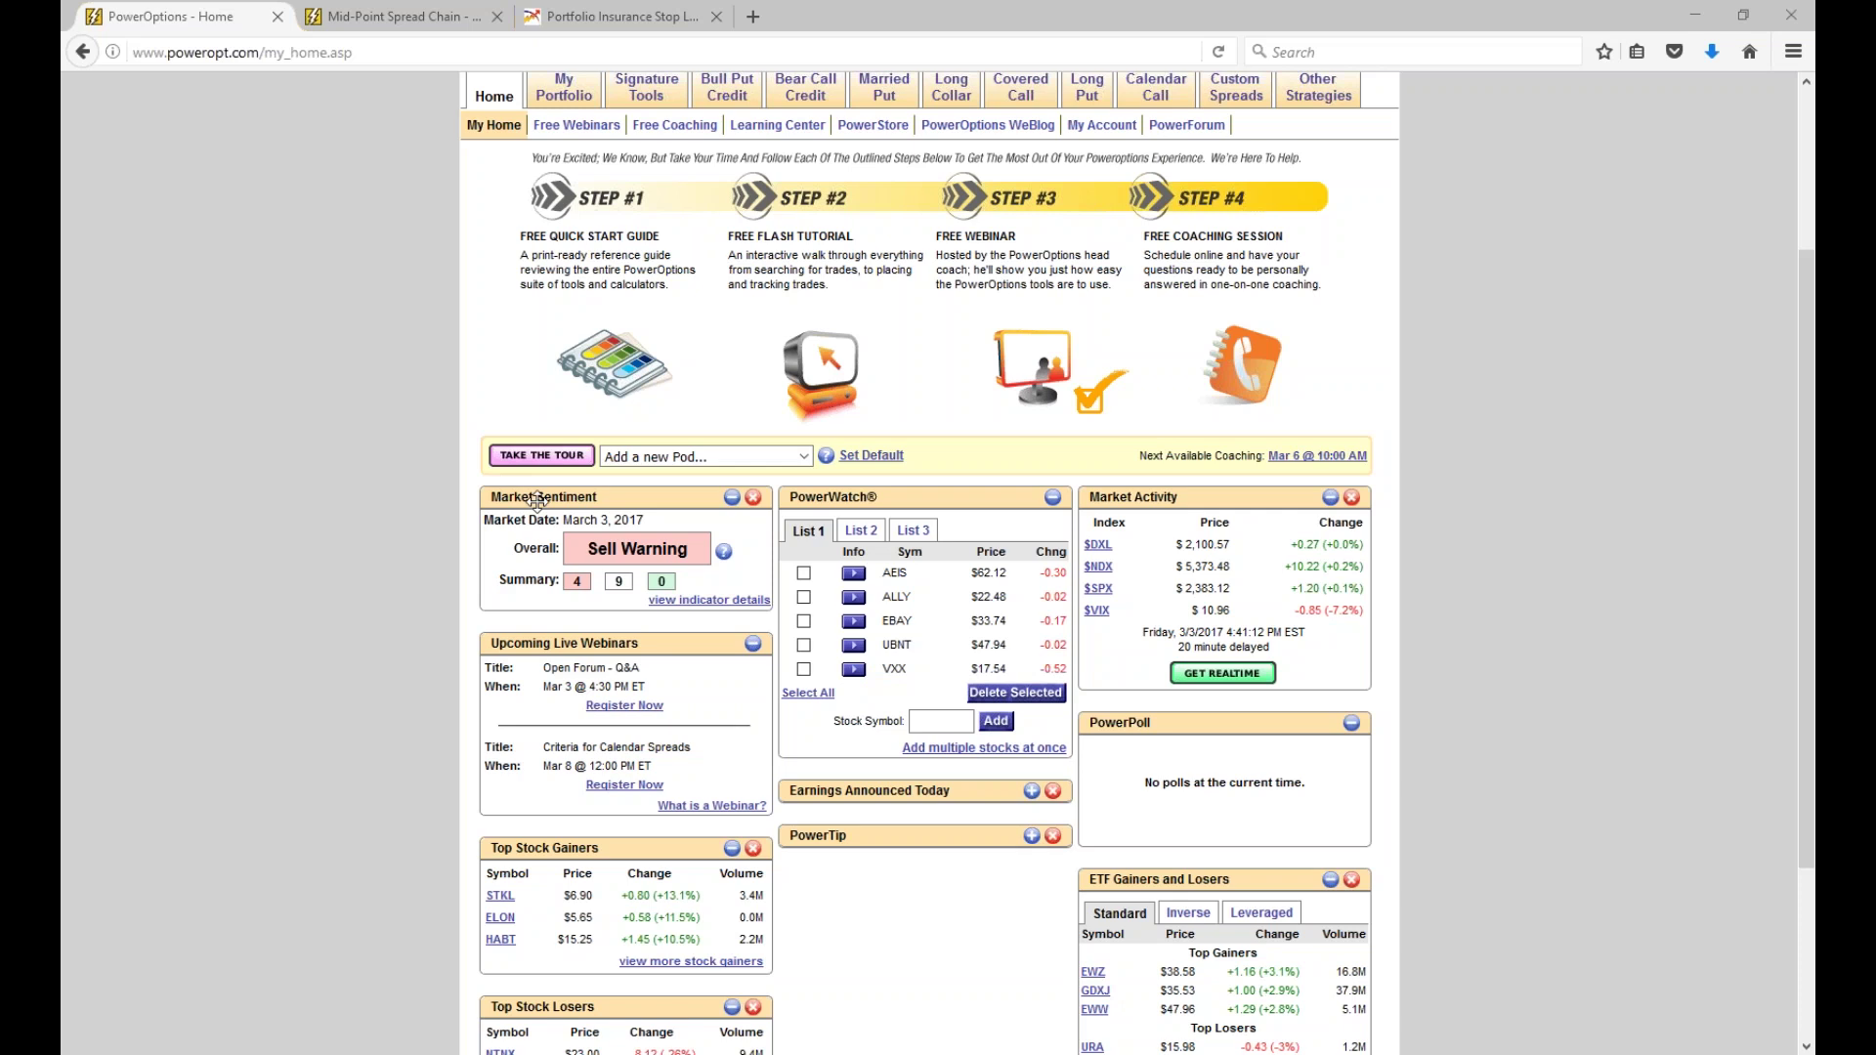
pyautogui.click(727, 600)
pyautogui.scroll(-3, 492, 584)
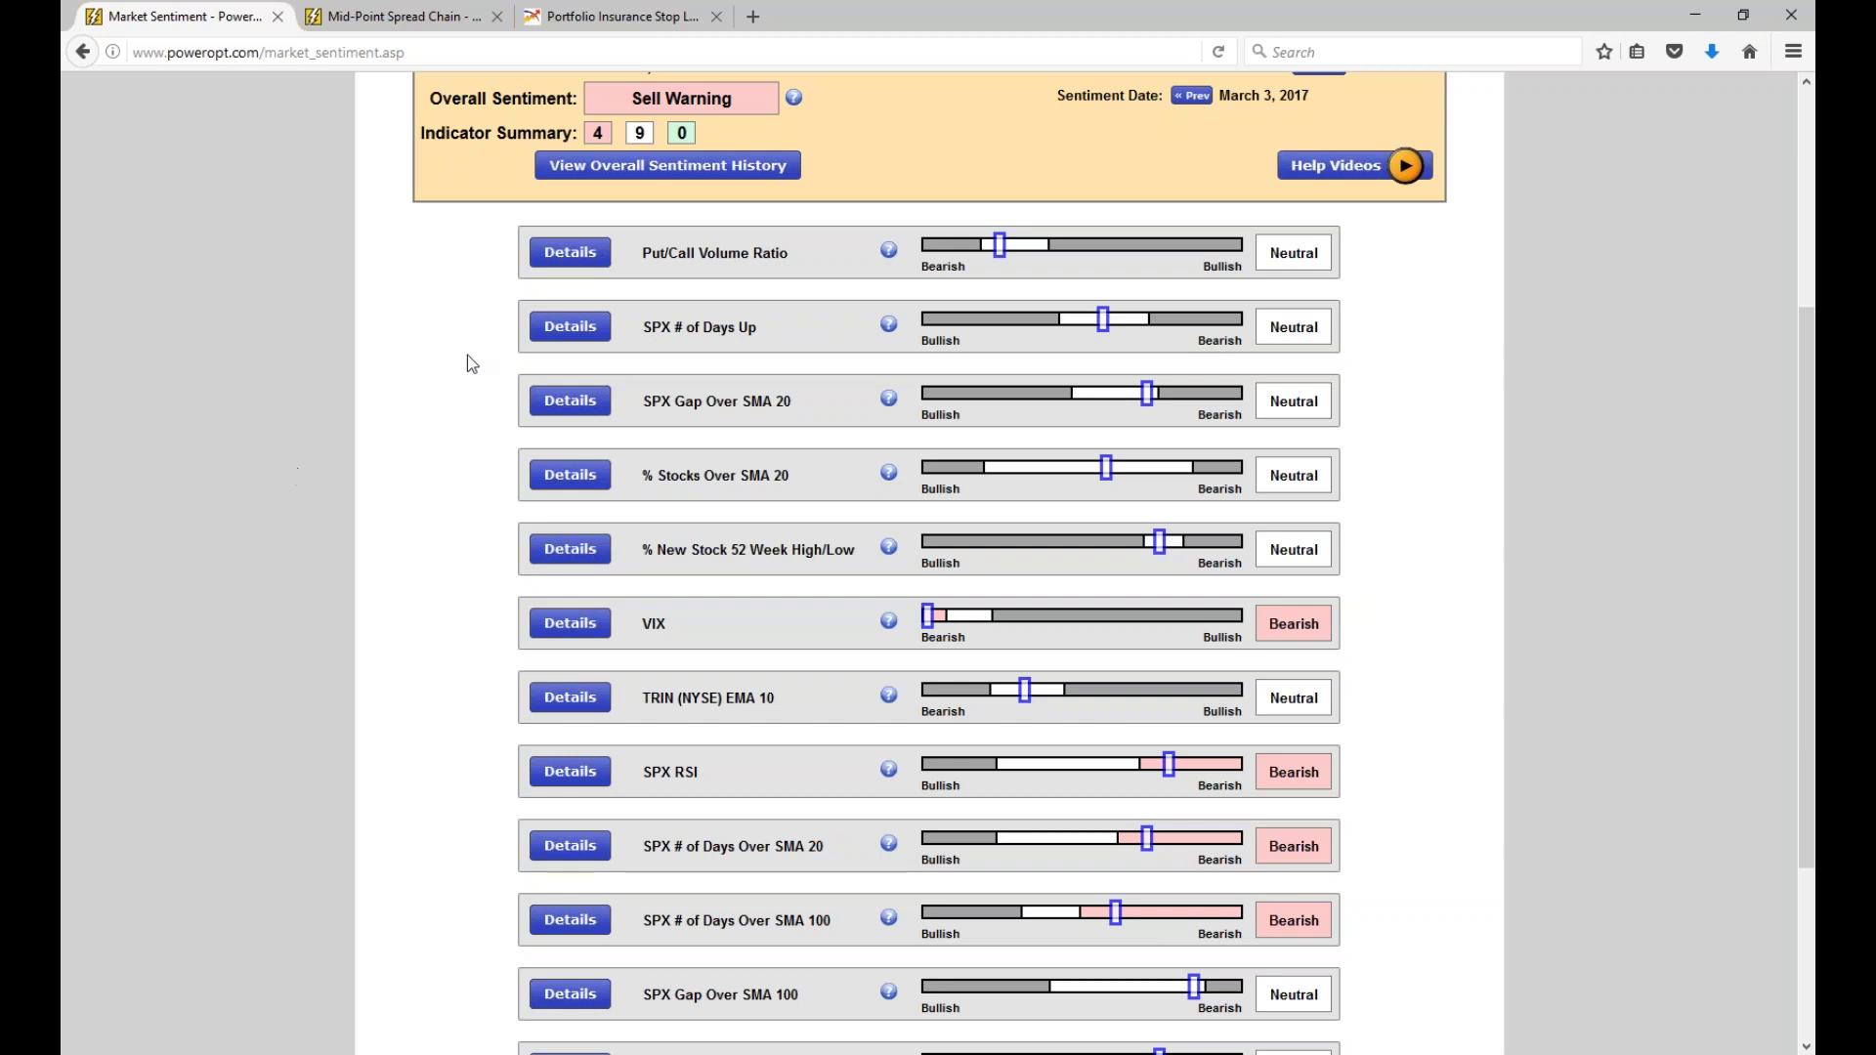
pyautogui.scroll(-2, 467, 355)
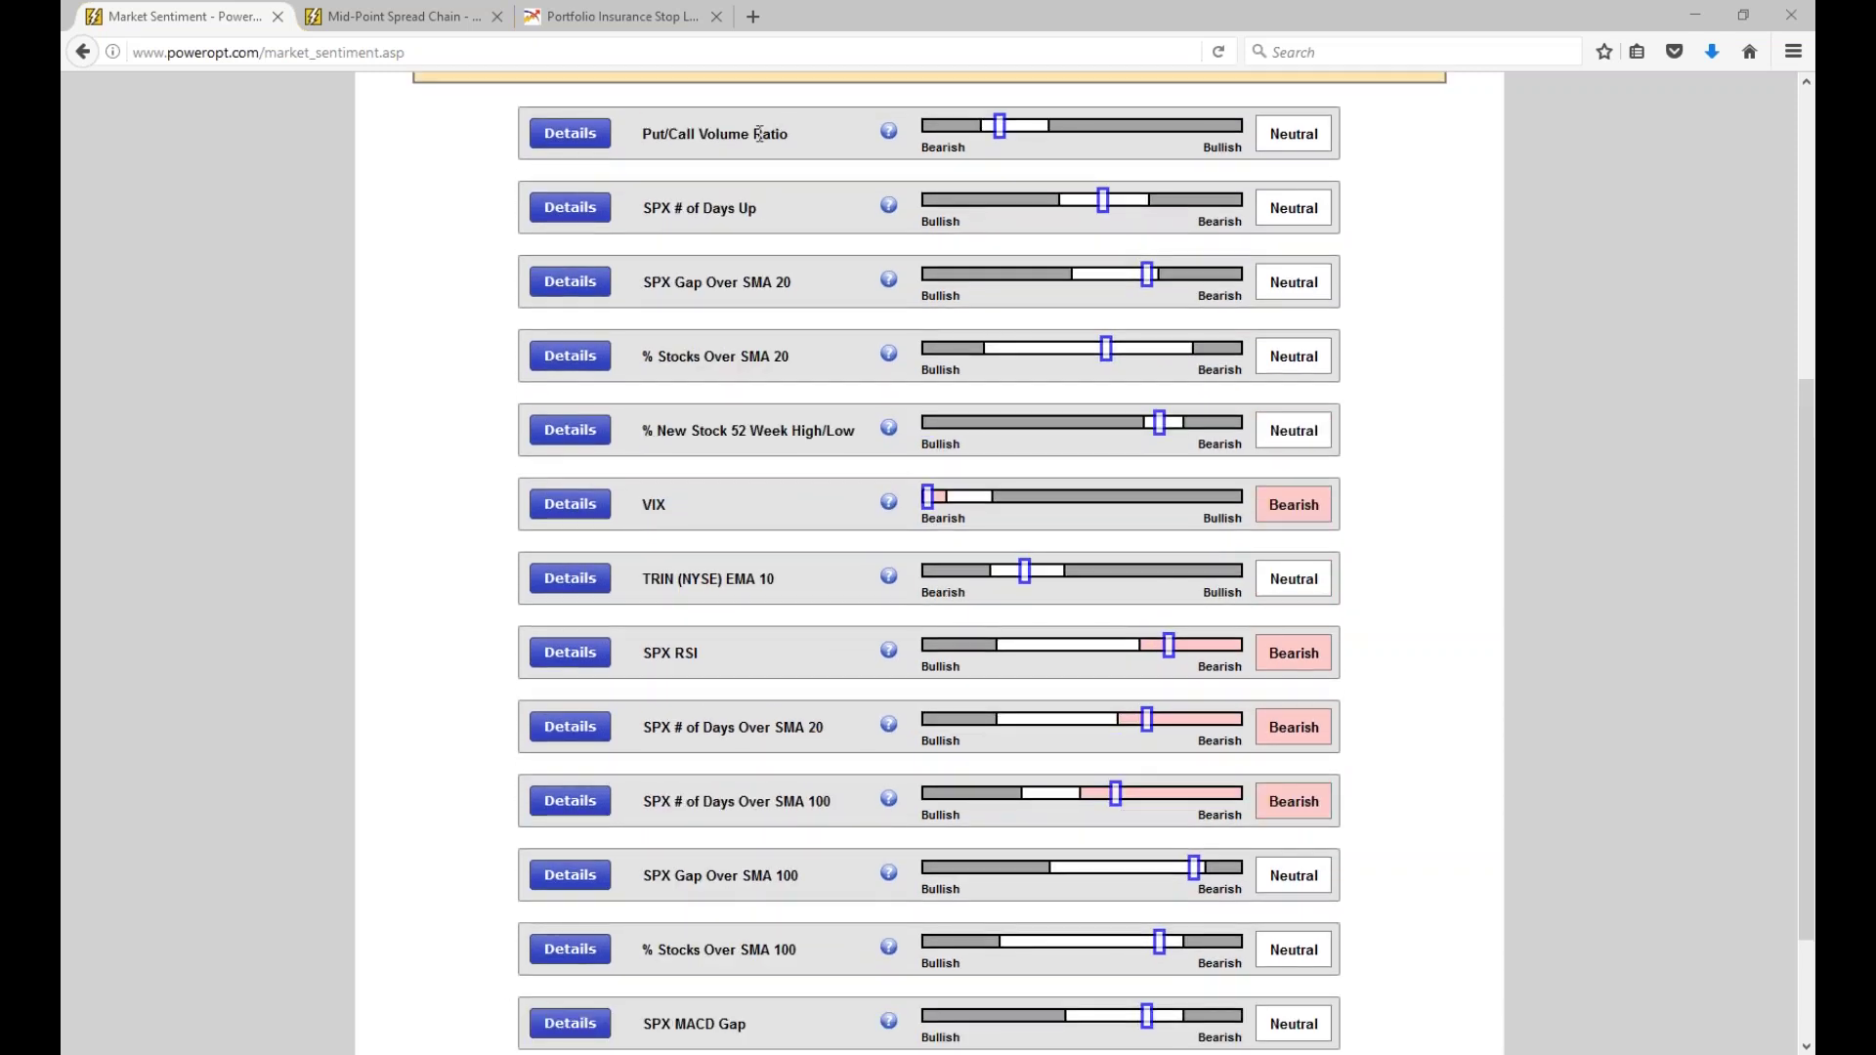
# Expand the Put/Call Volume Ratio details, highlight its last value and examine the distribution chart.
pyautogui.click(570, 133)
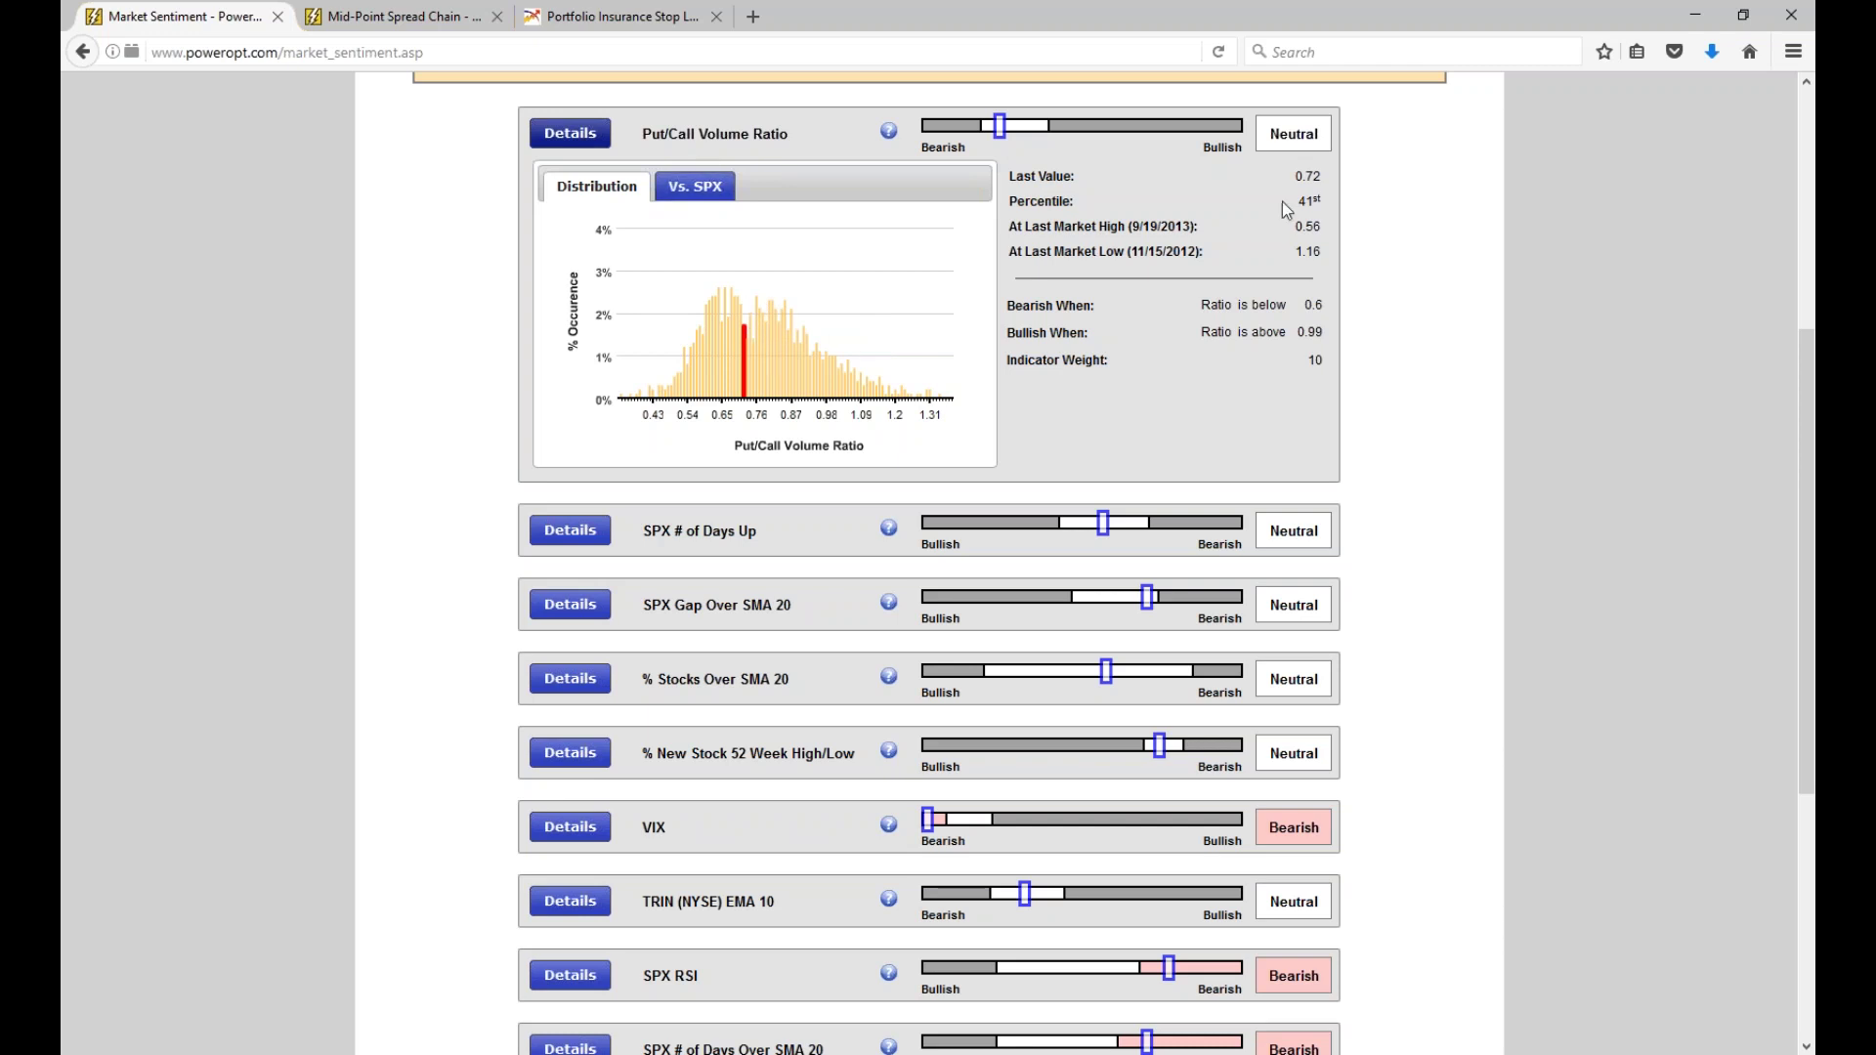
pyautogui.moveTo(1291, 177); pyautogui.dragTo(1332, 185)
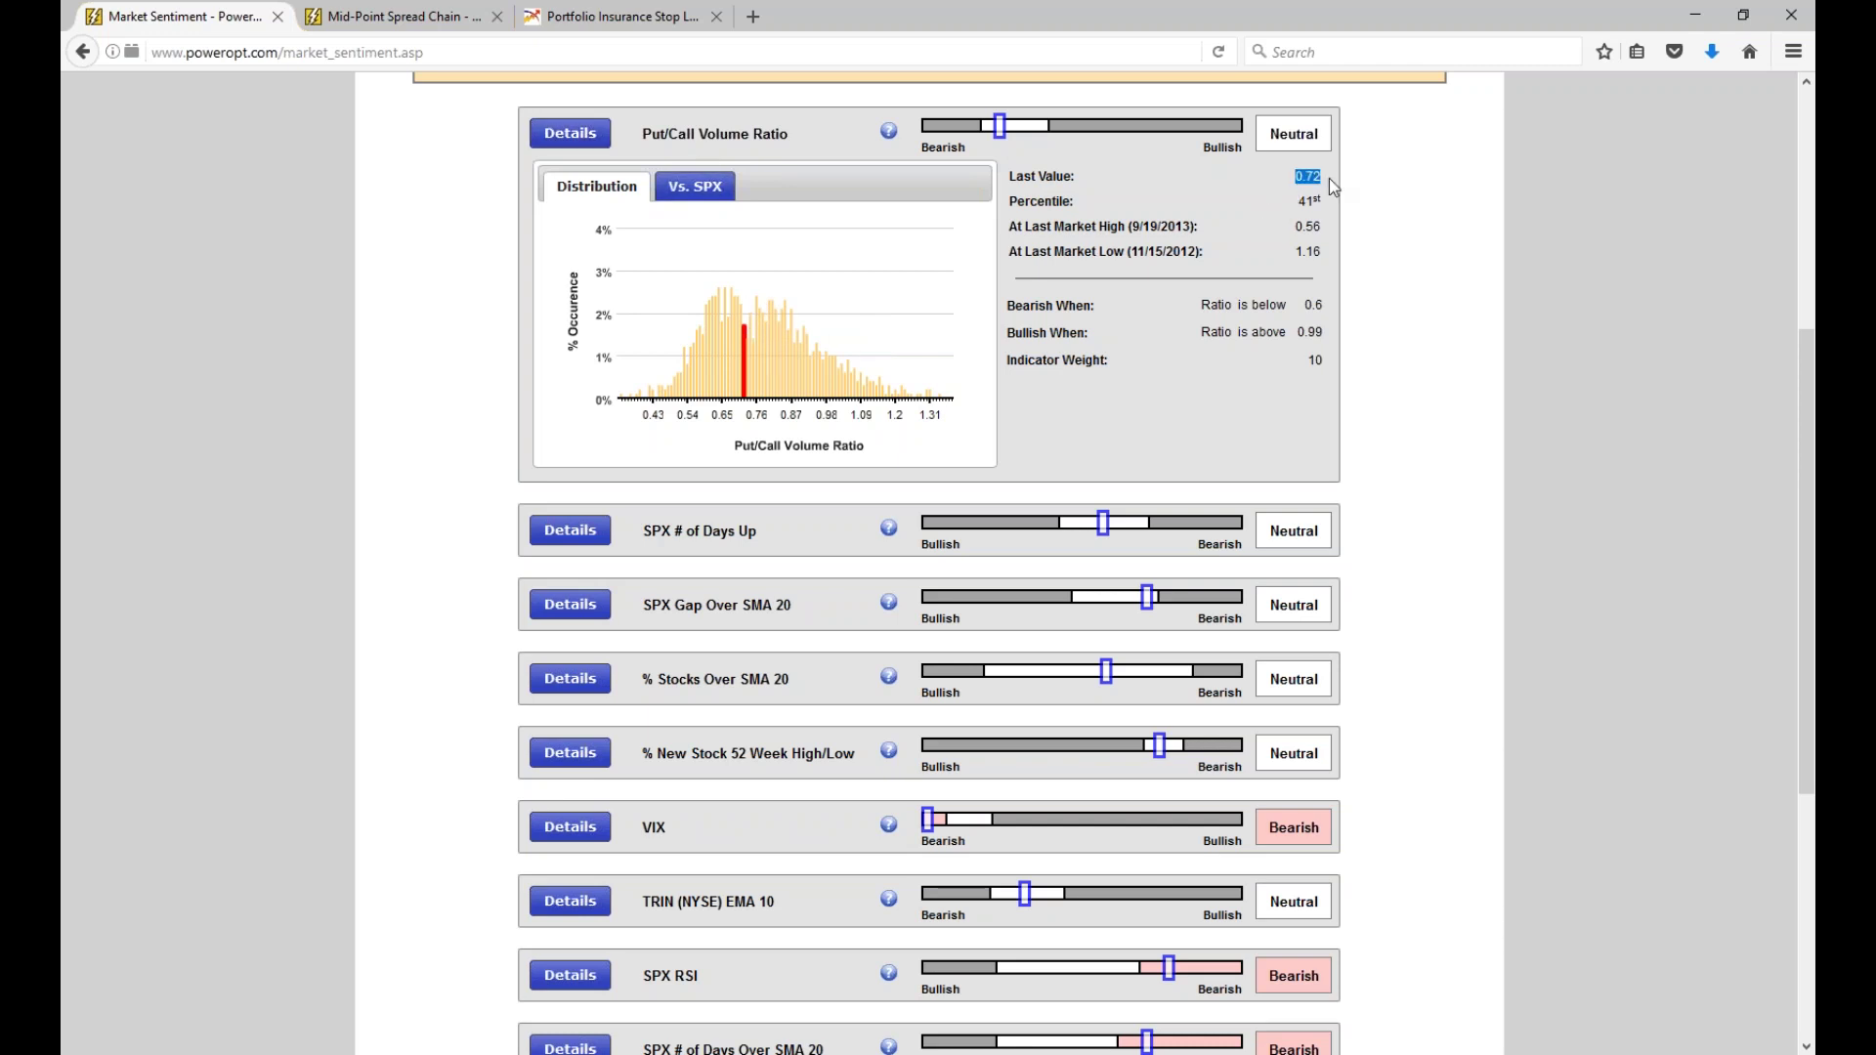
pyautogui.moveTo(751, 369)
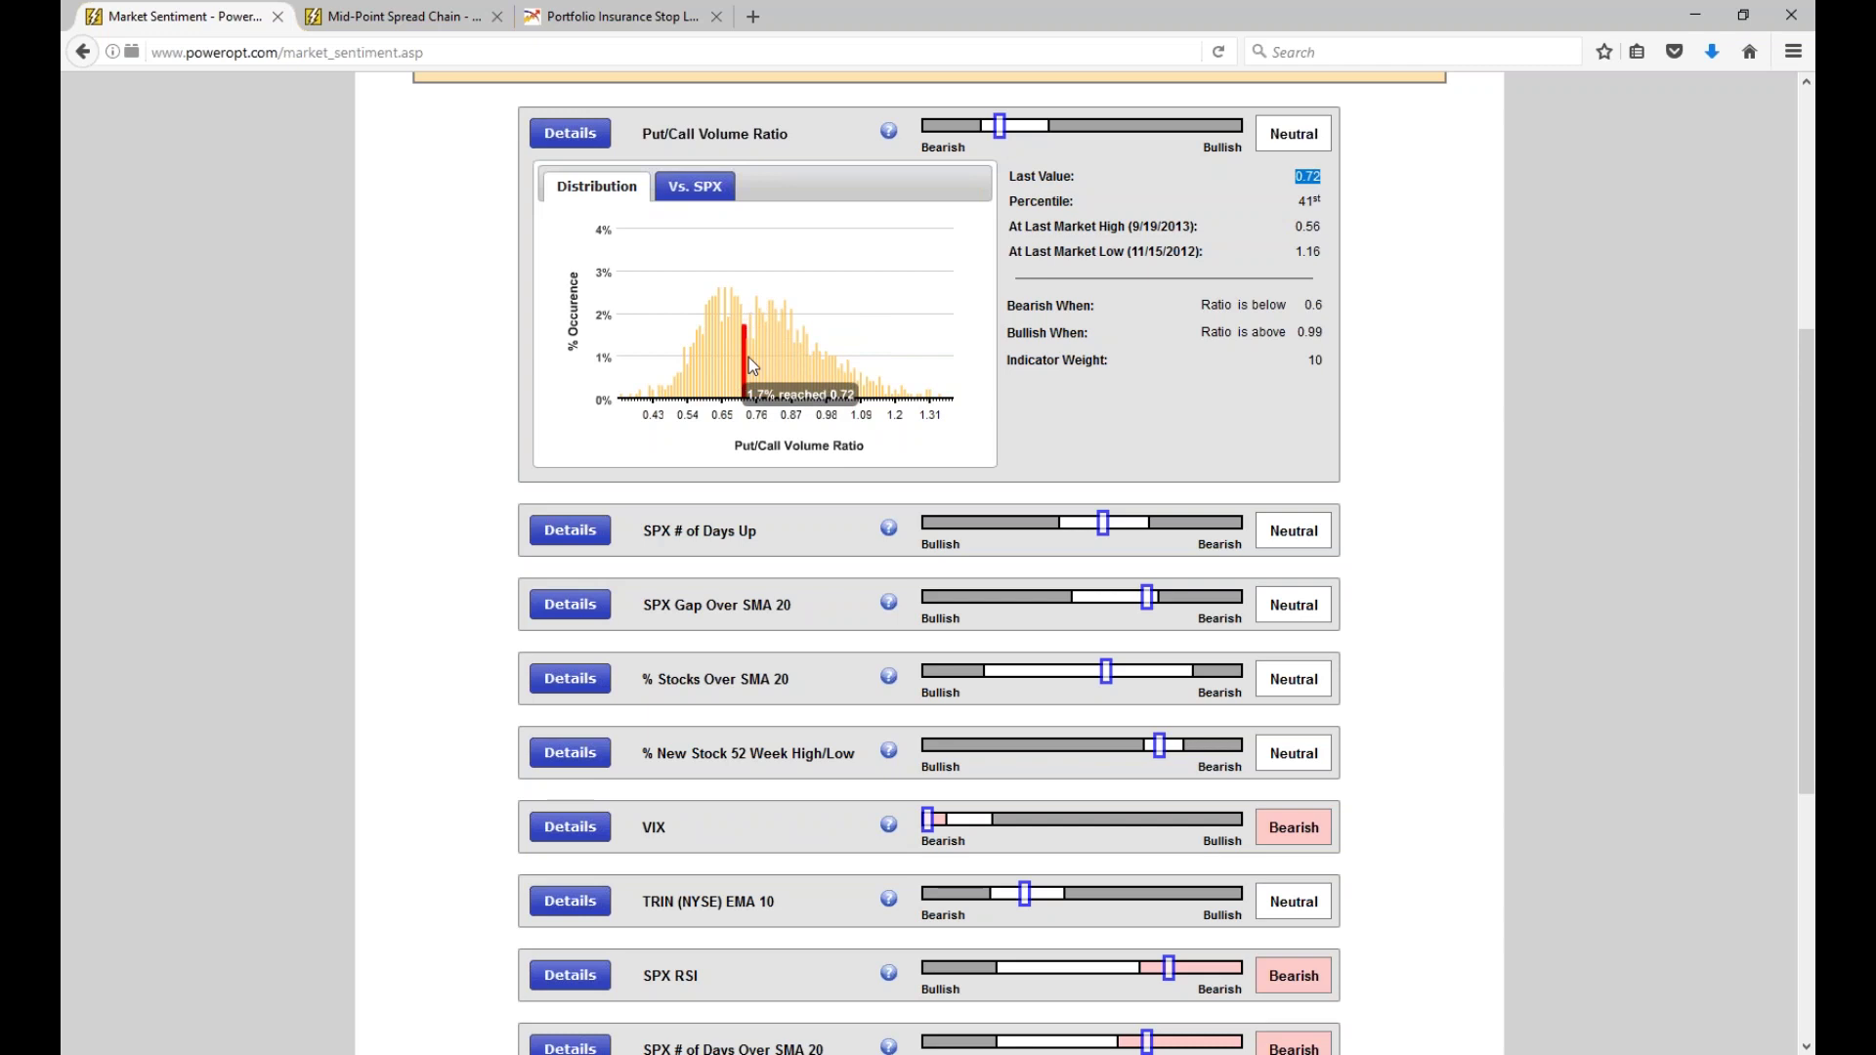
pyautogui.moveTo(797, 325)
pyautogui.moveTo(827, 362)
pyautogui.moveTo(700, 343)
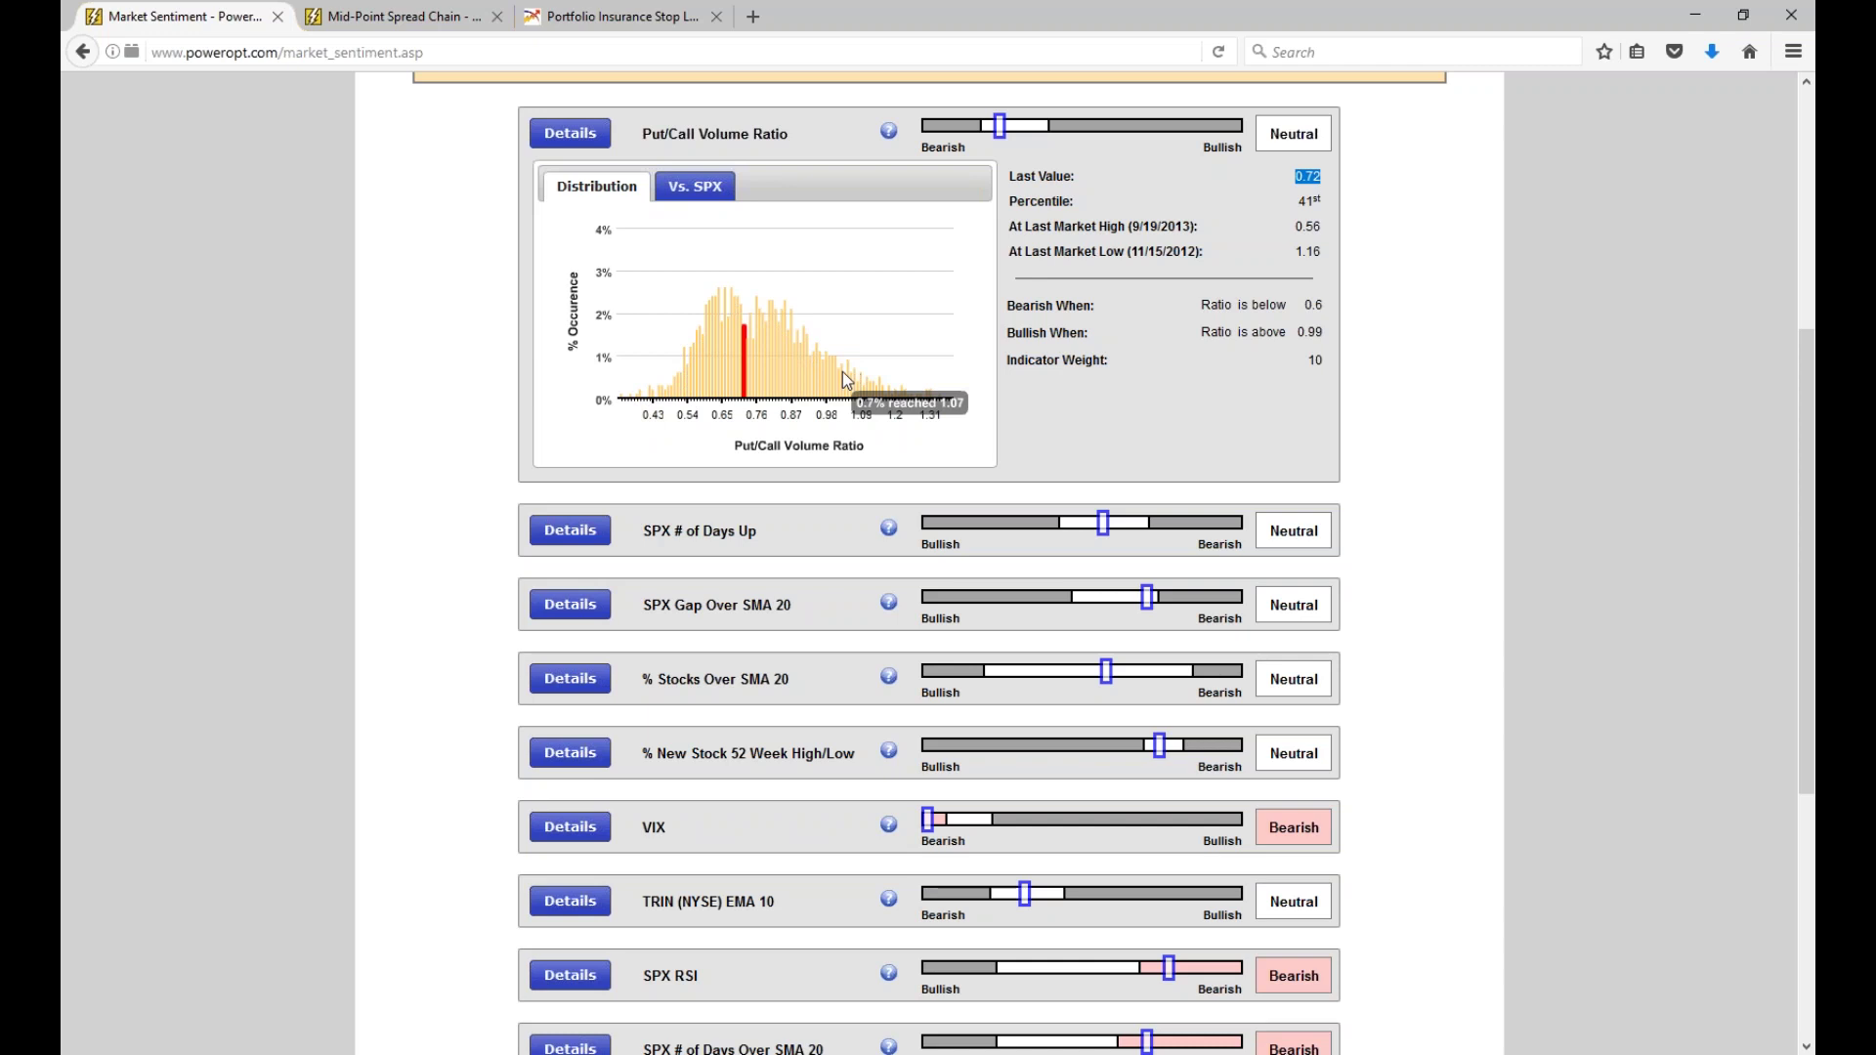
# Expand the VIX indicator details, highlight its last value and examine the distribution chart.
pyautogui.scroll(-5, 454, 386)
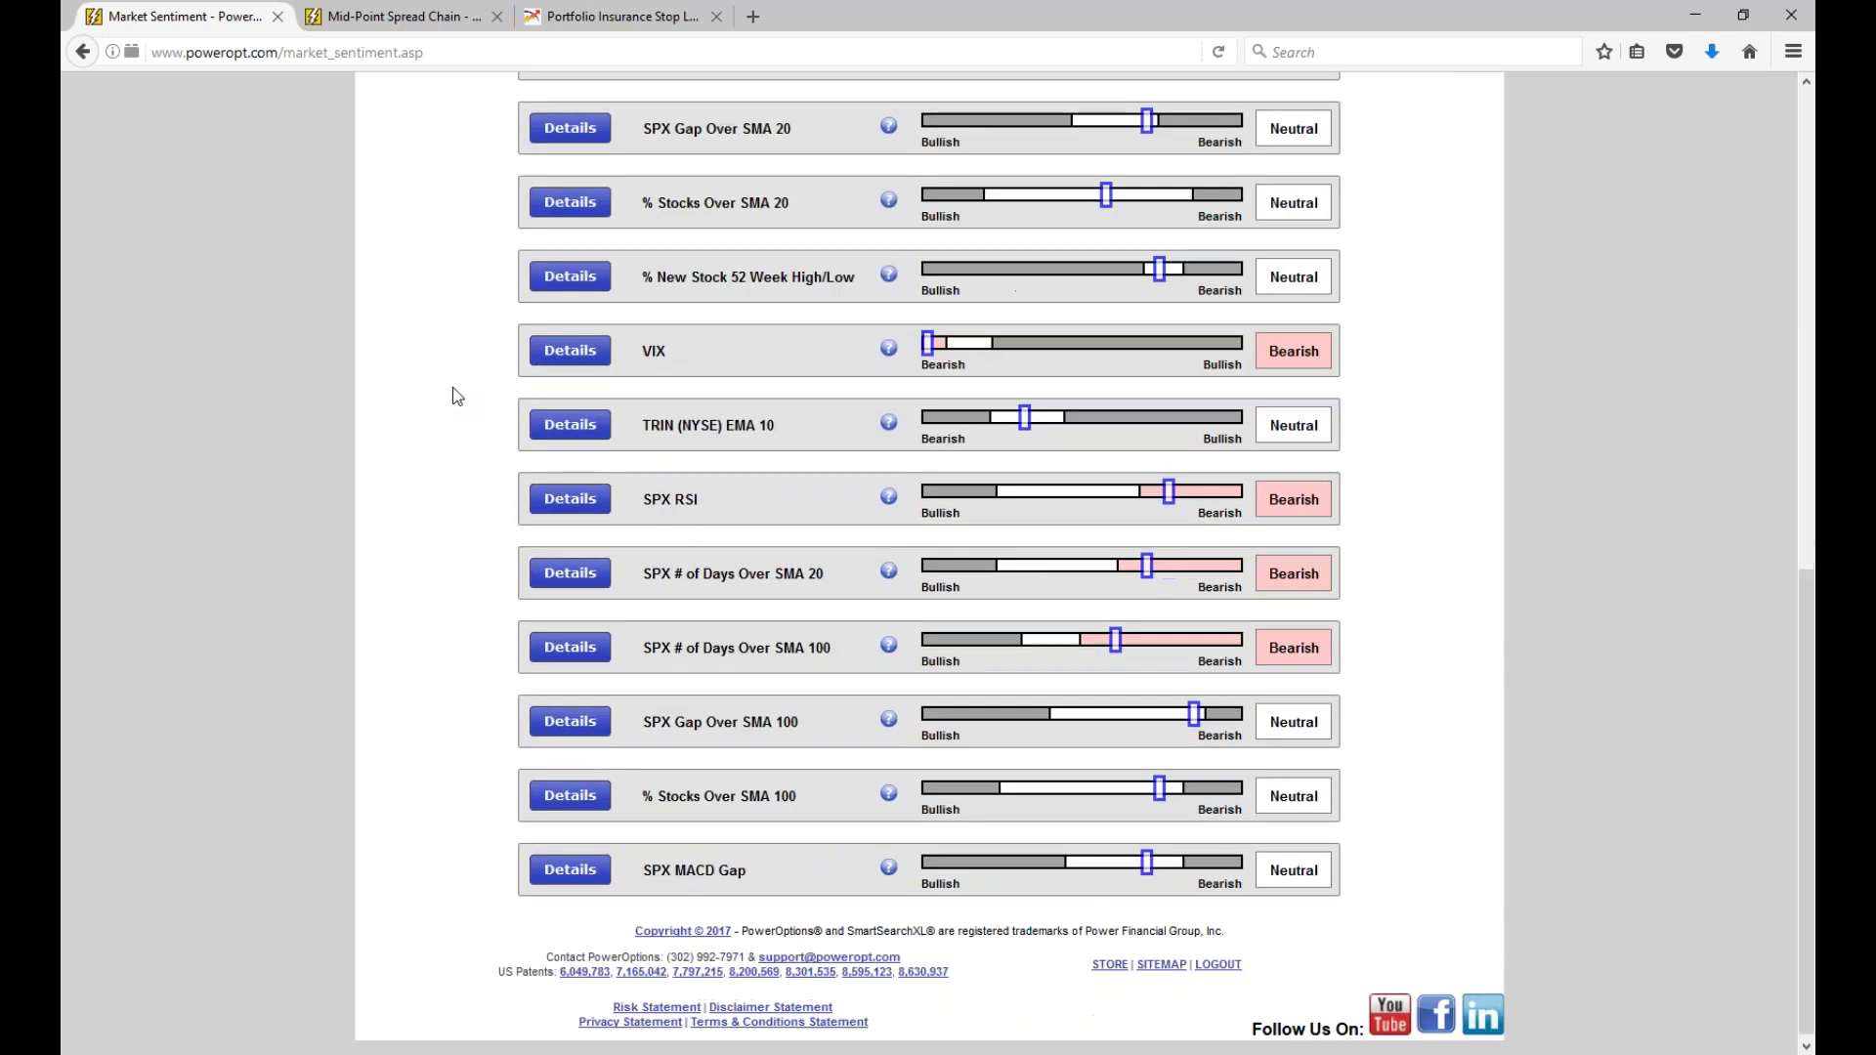
pyautogui.click(570, 351)
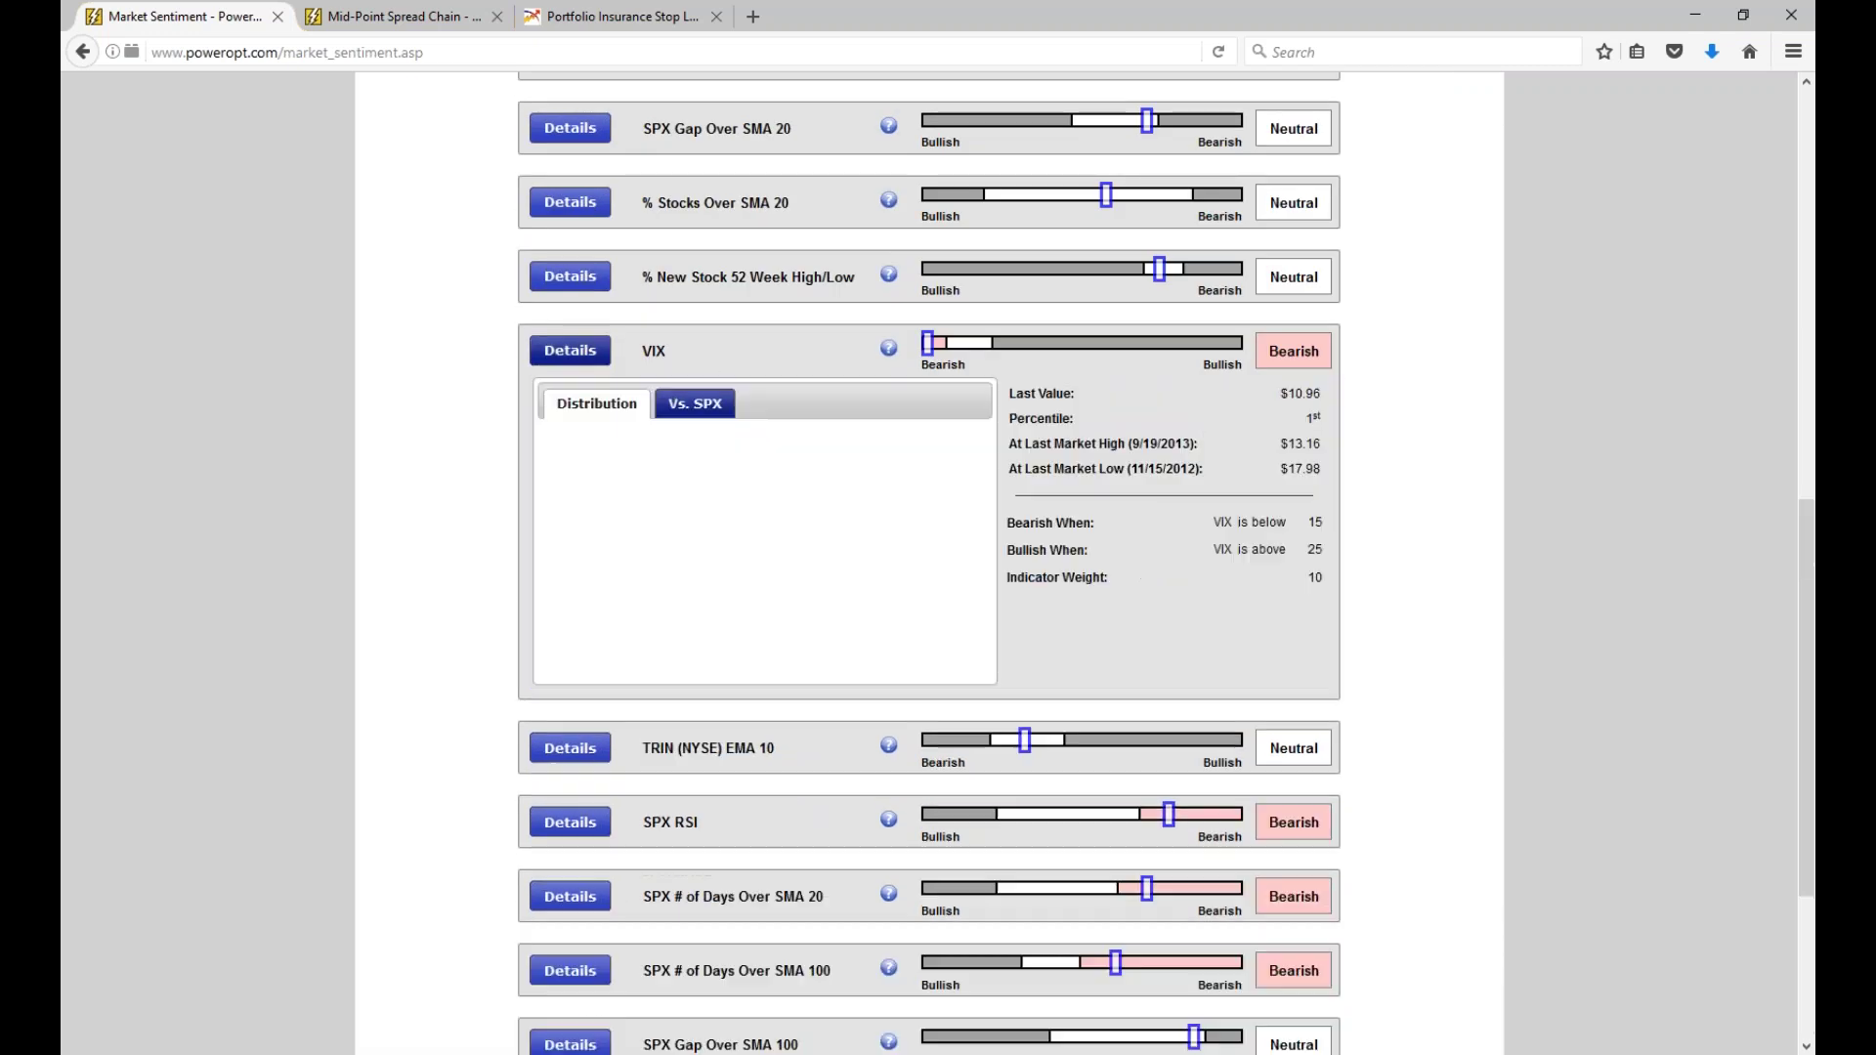
pyautogui.doubleClick(1288, 397)
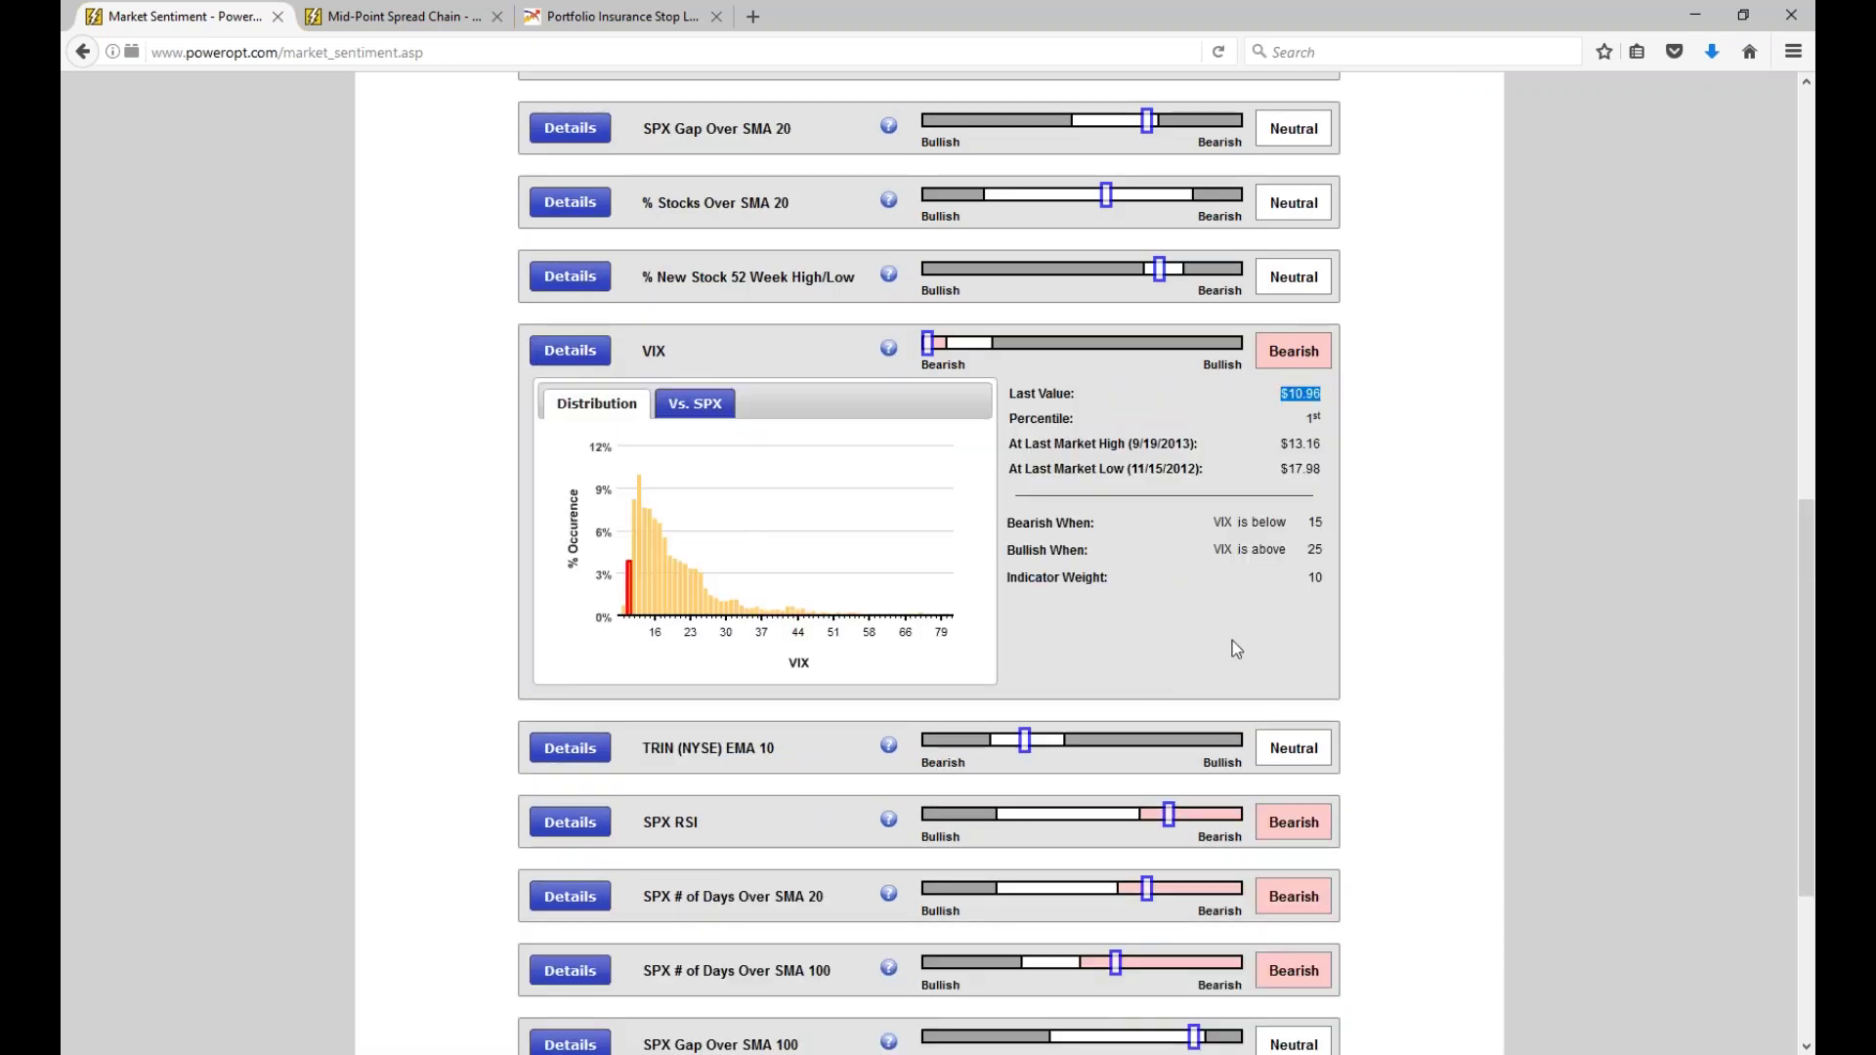
pyautogui.moveTo(633, 606)
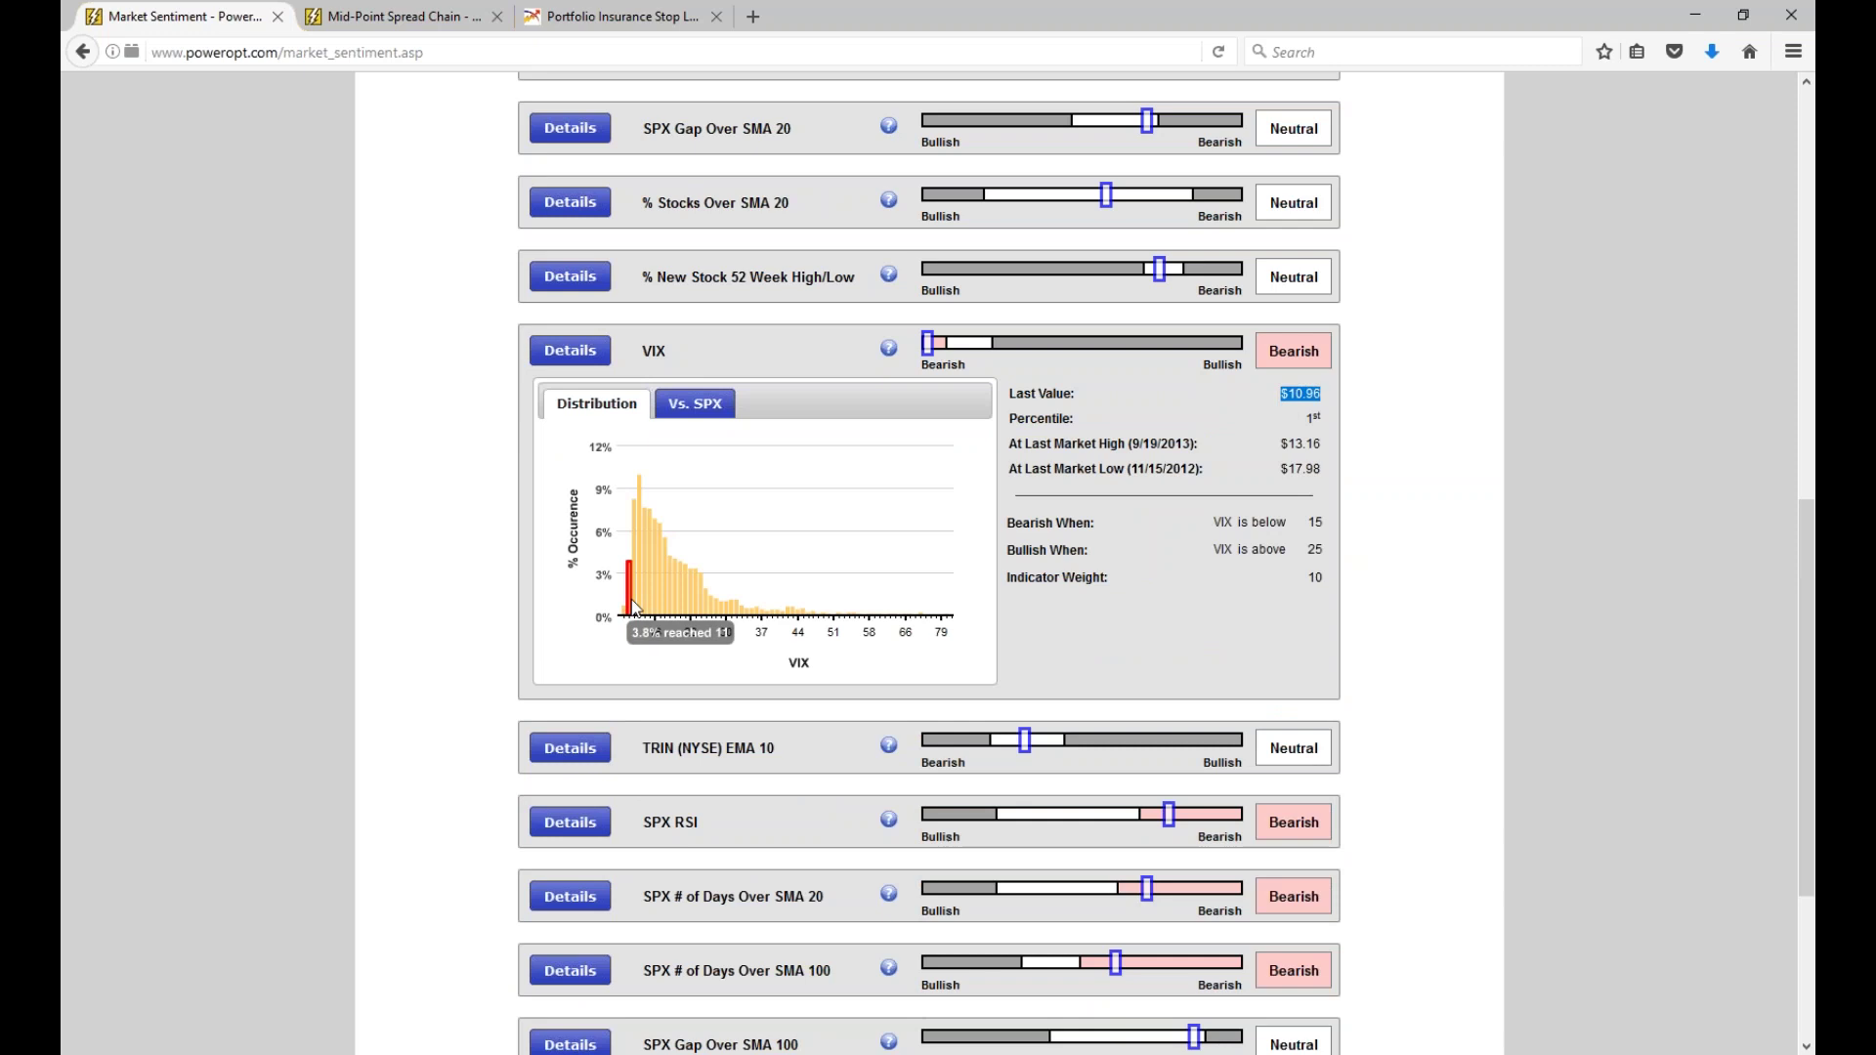
pyautogui.click(1252, 409)
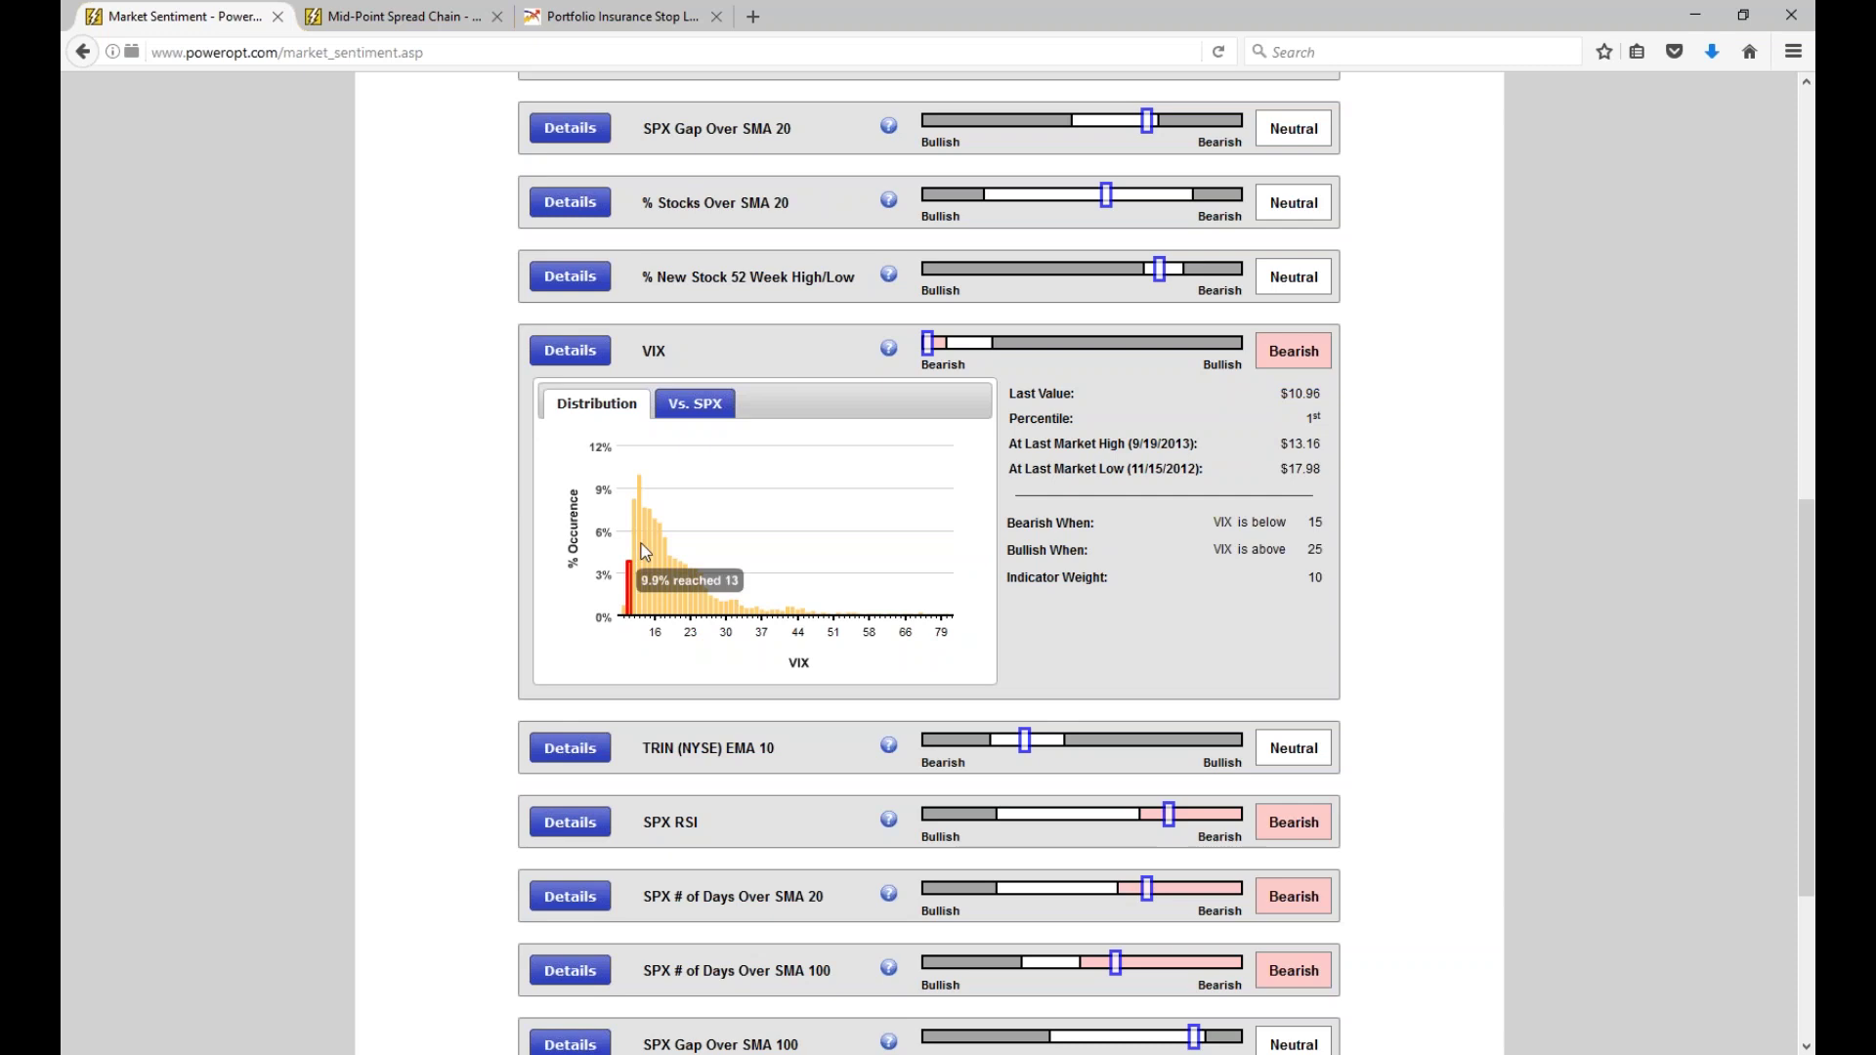
pyautogui.moveTo(653, 535)
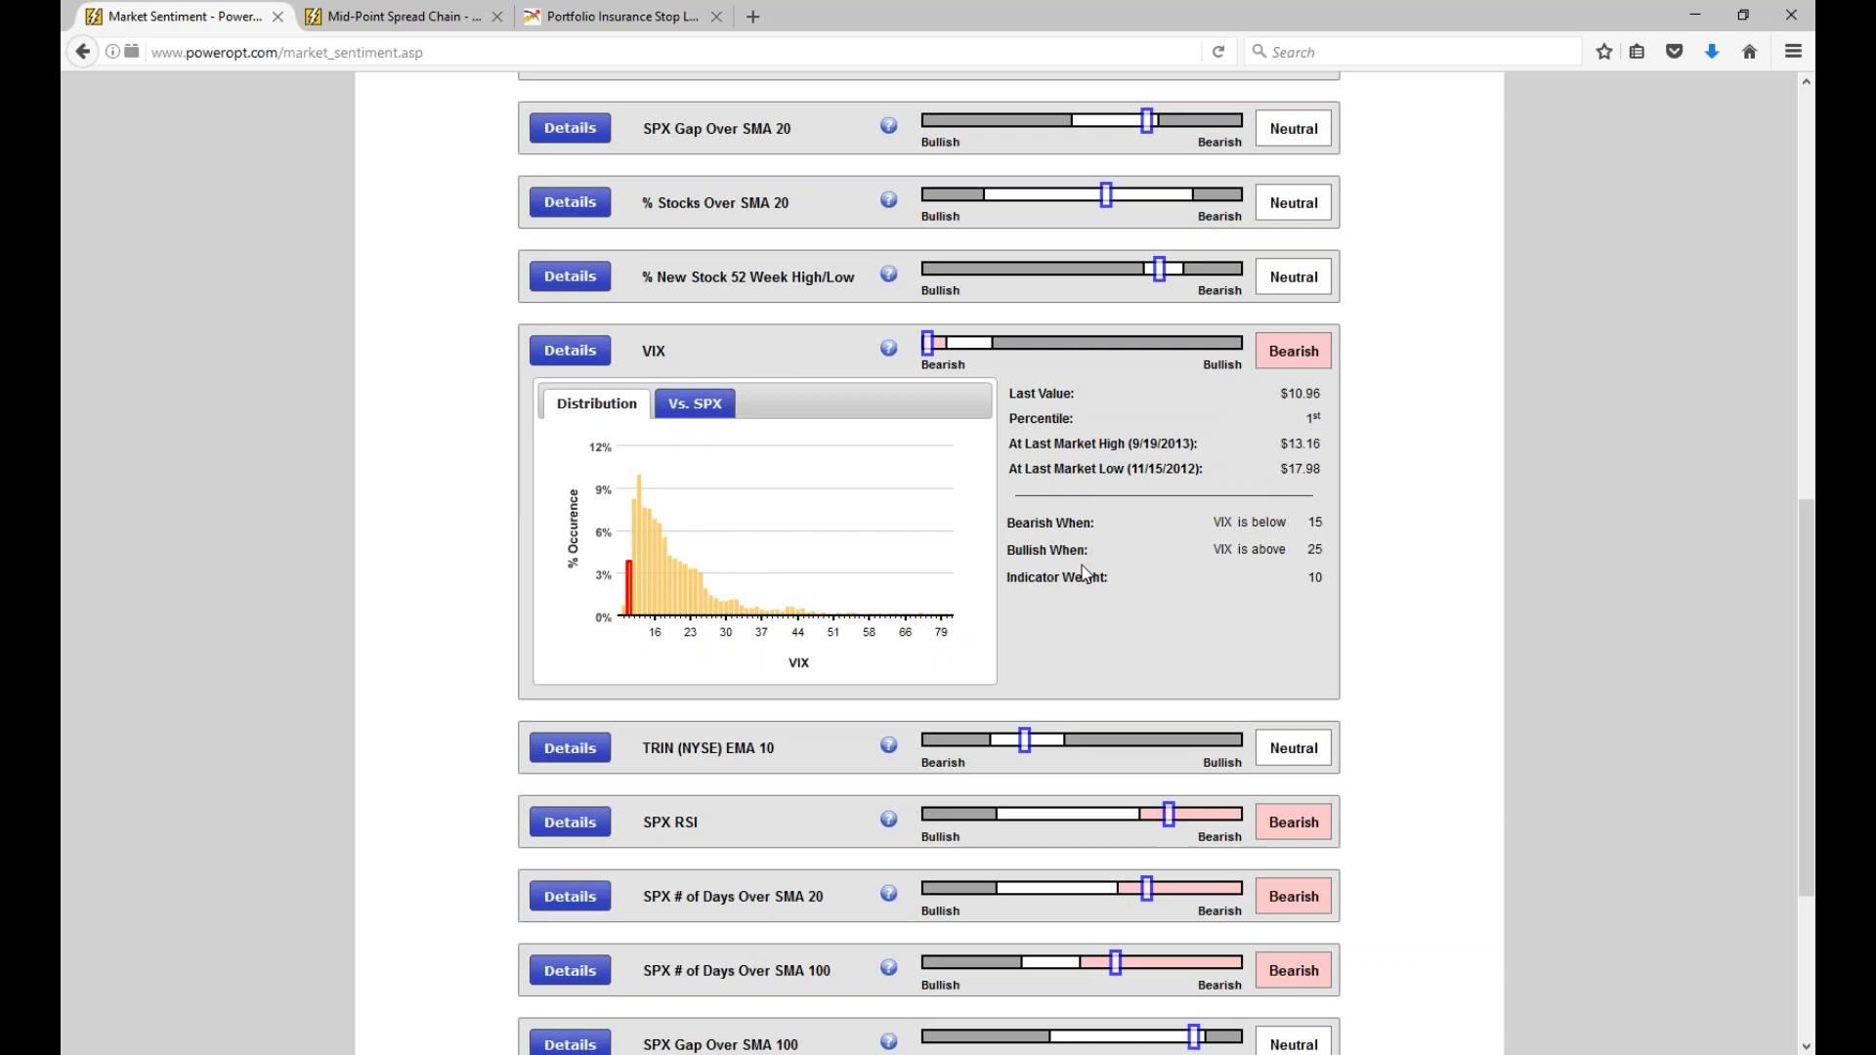
# Highlight the VIX values at the last market high and the last market low, then clear the selection.
pyautogui.moveTo(1035, 473); pyautogui.dragTo(1235, 478)
pyautogui.click(1043, 443)
pyautogui.moveTo(1043, 443); pyautogui.dragTo(1331, 466)
pyautogui.moveTo(1288, 443); pyautogui.dragTo(1322, 445)
pyautogui.moveTo(1288, 469); pyautogui.dragTo(1331, 473)
pyautogui.click(1104, 604)
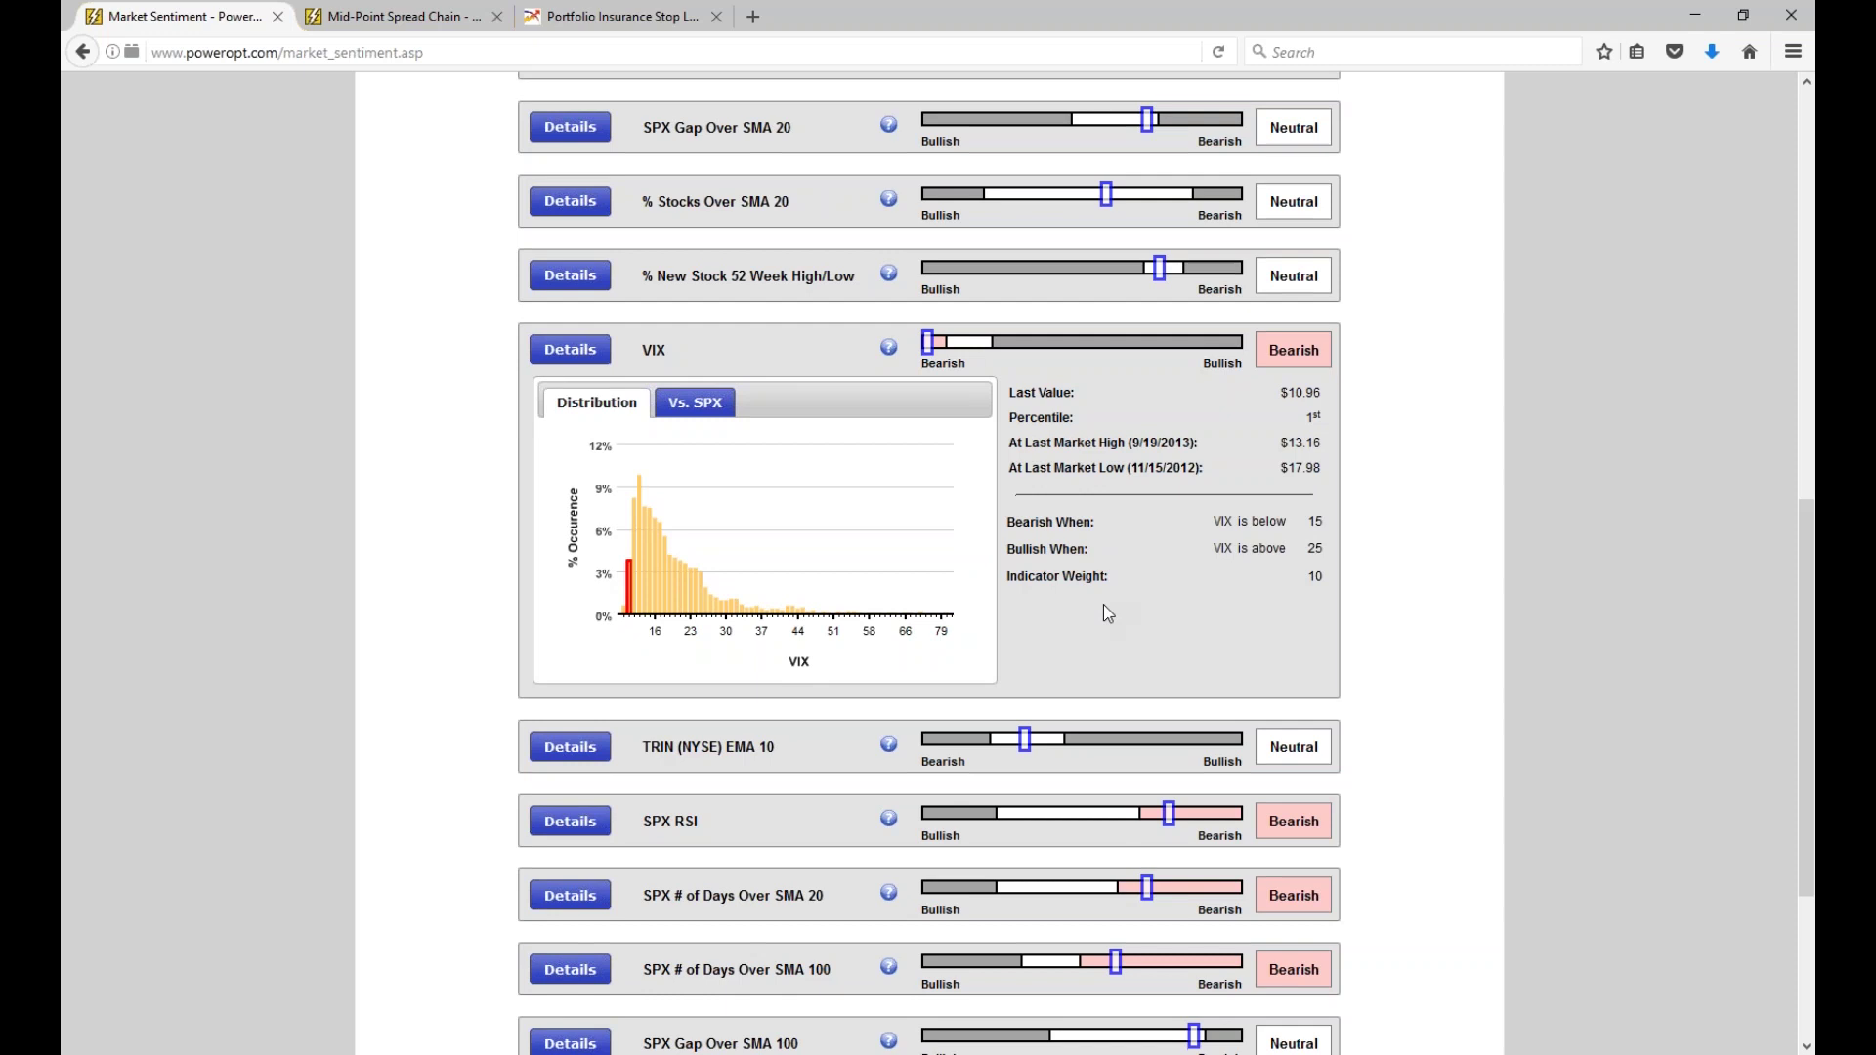
# Highlight the SPX RSI and SPX # of Days Over SMA 20 indicator names.
pyautogui.scroll(-5, 1104, 604)
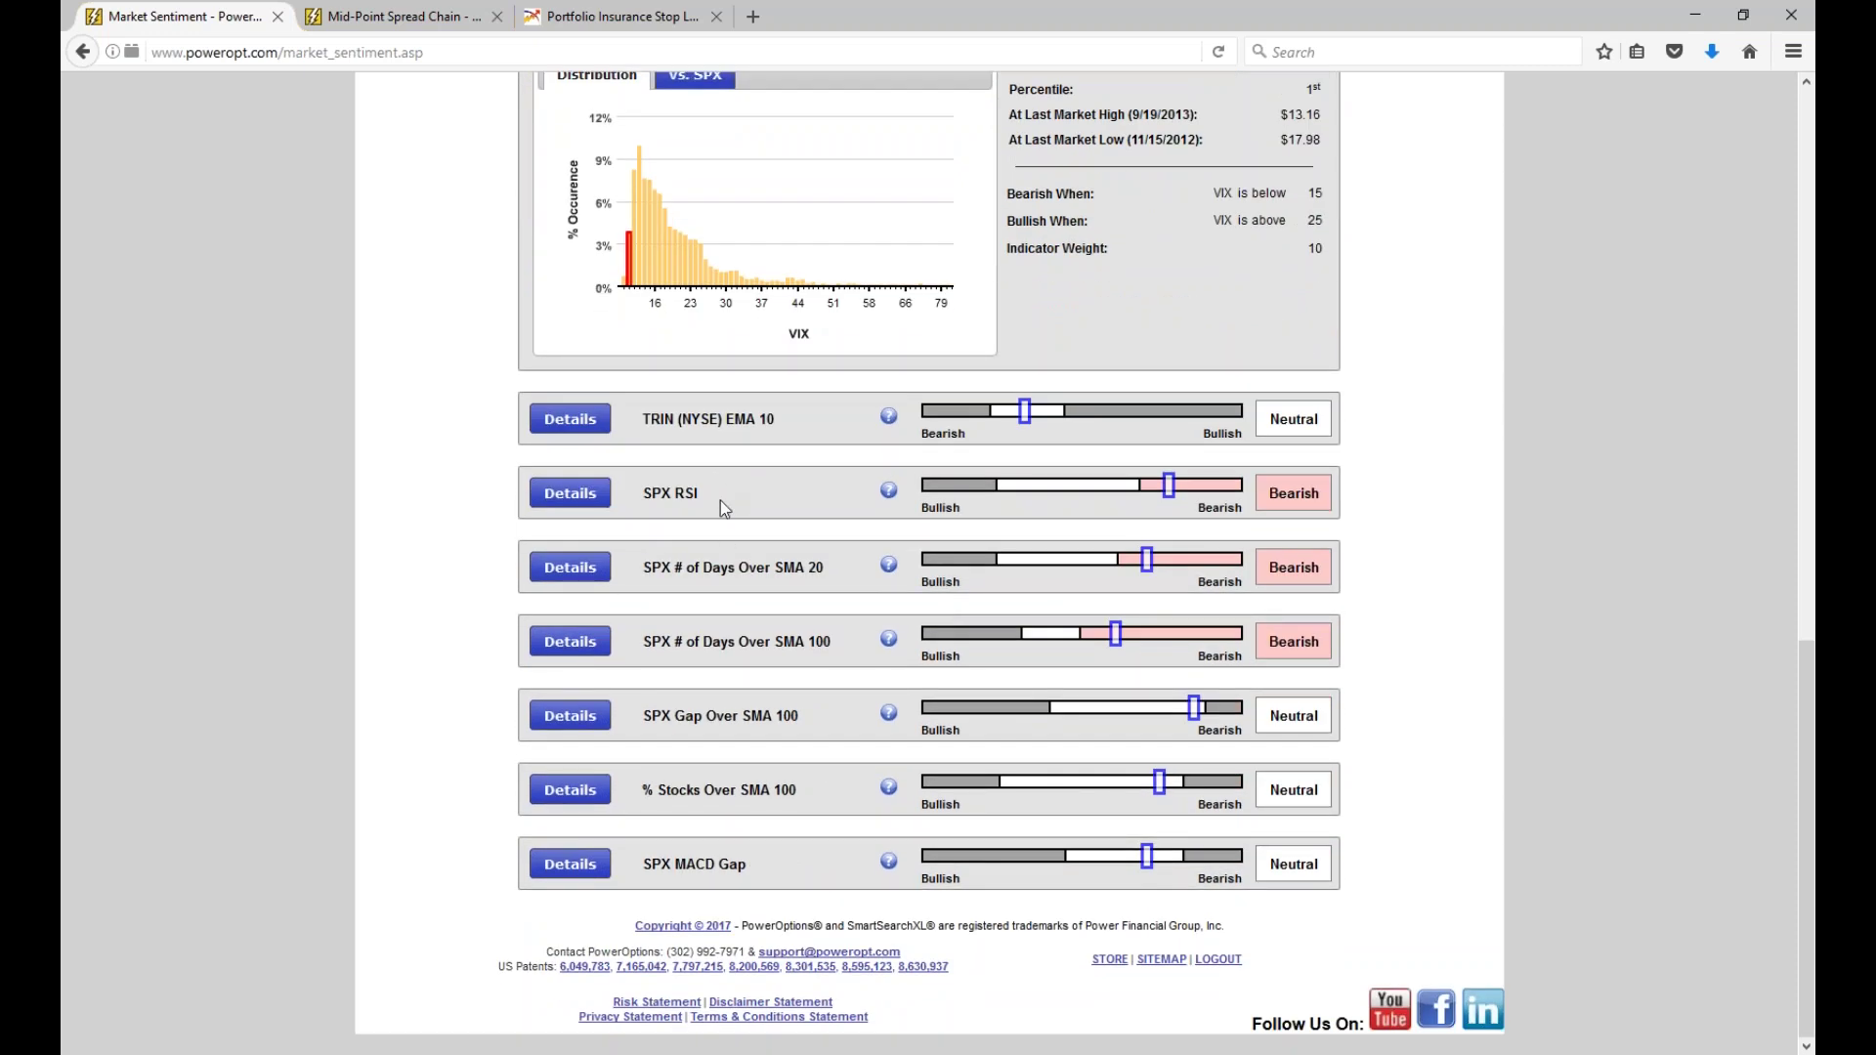
pyautogui.doubleClick(689, 493)
pyautogui.moveTo(643, 568); pyautogui.dragTo(823, 567)
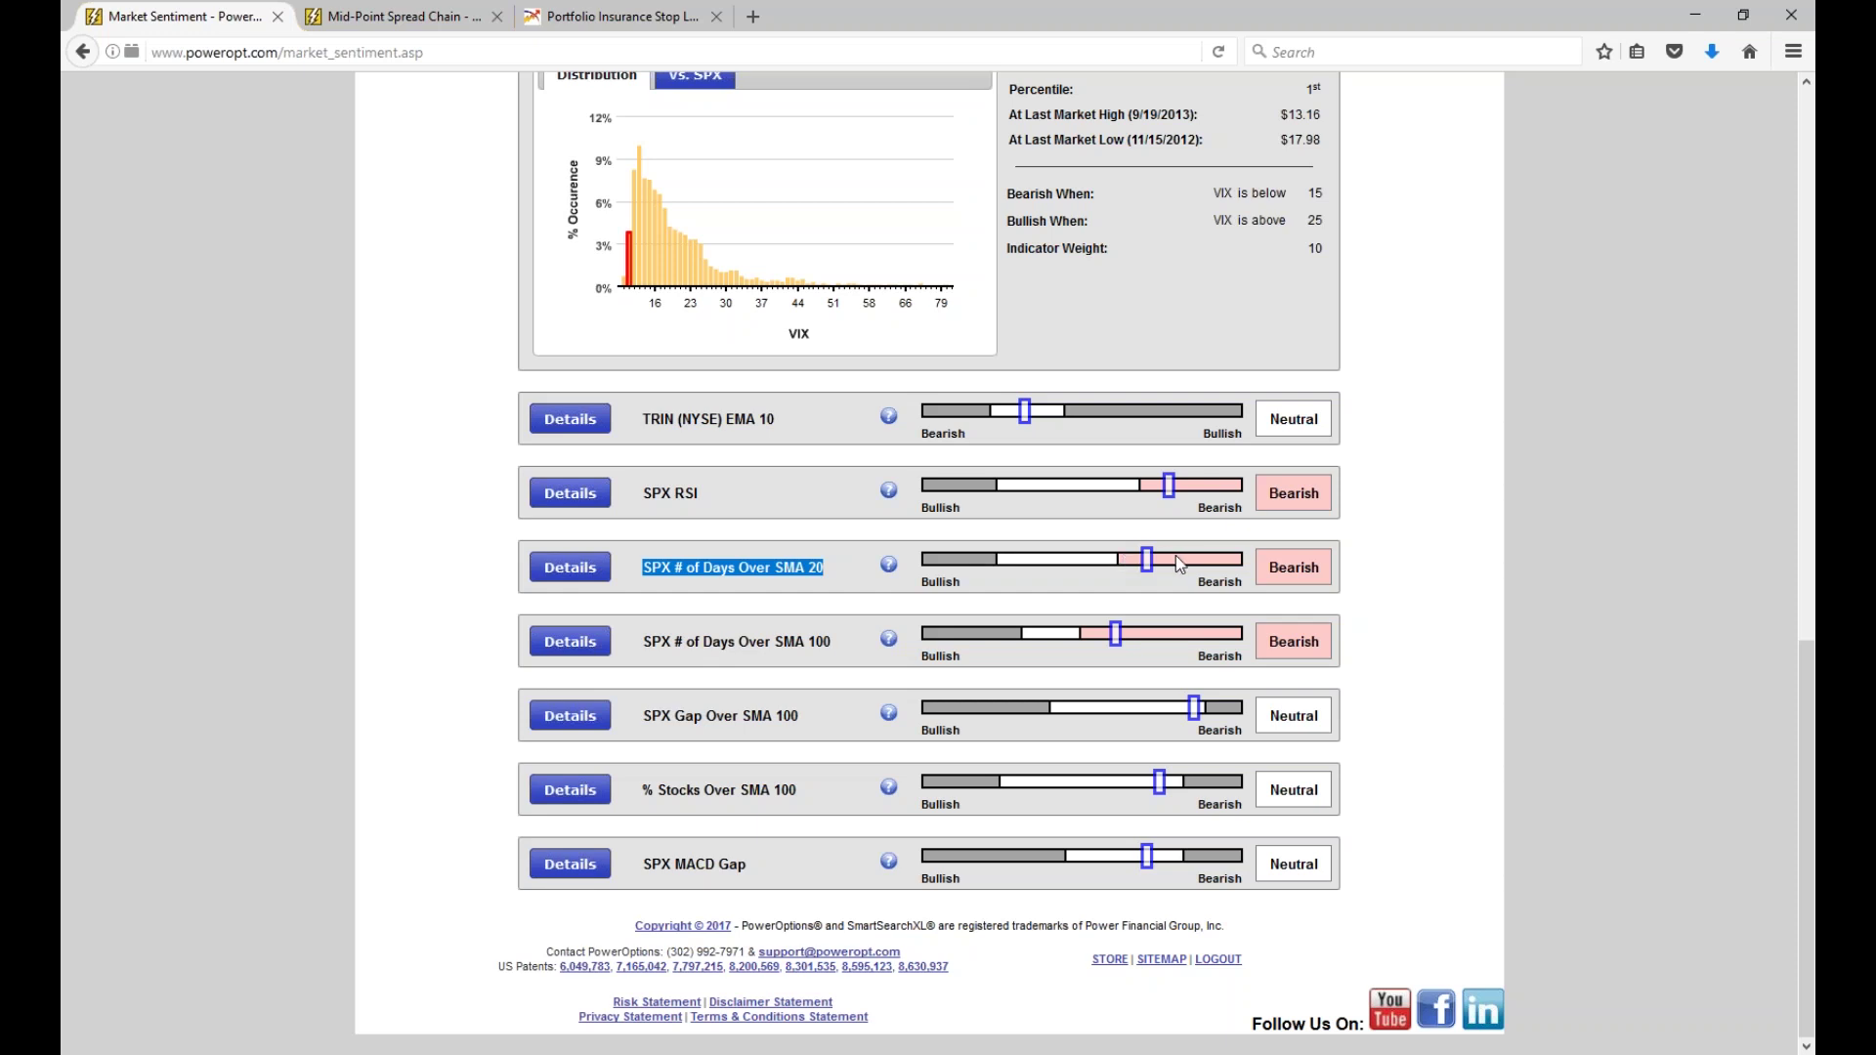
# Collapse the Put/Call Volume Ratio and VIX details to show the compact indicator list.
pyautogui.scroll(6, 872, 606)
pyautogui.scroll(3, 750, 508)
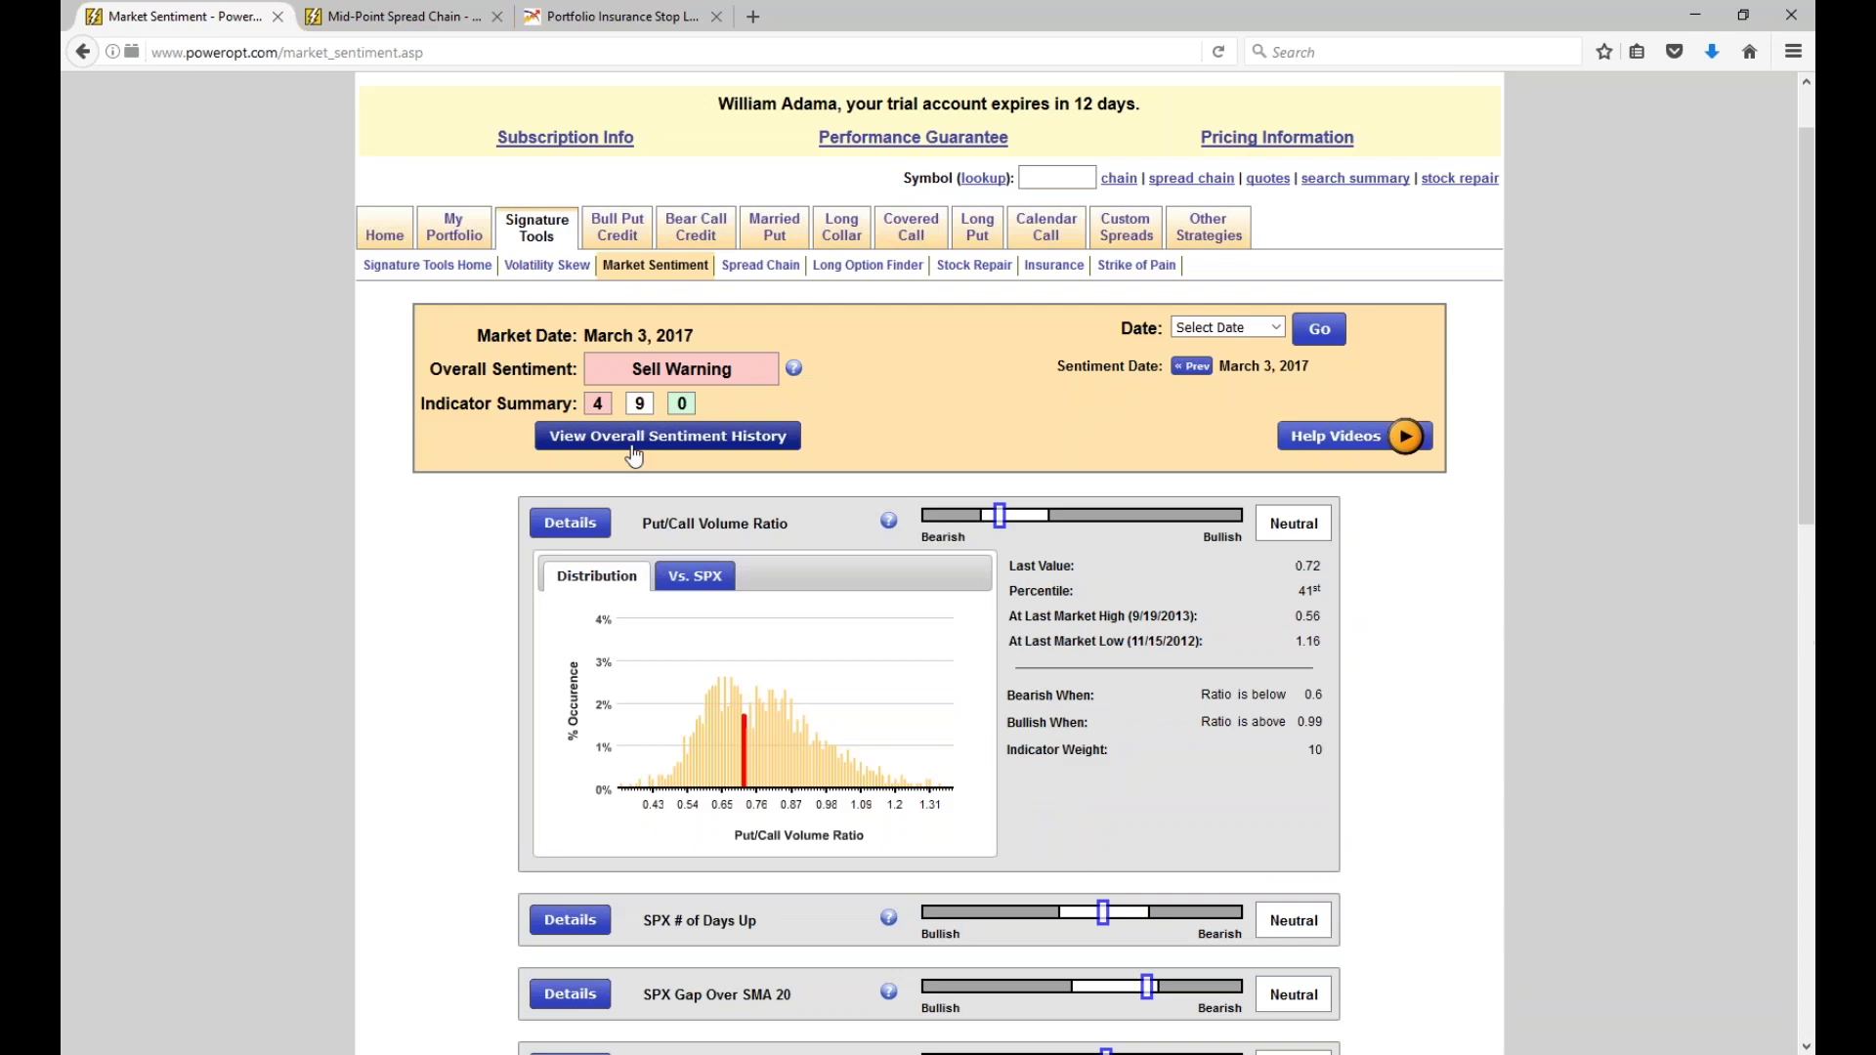
pyautogui.click(570, 523)
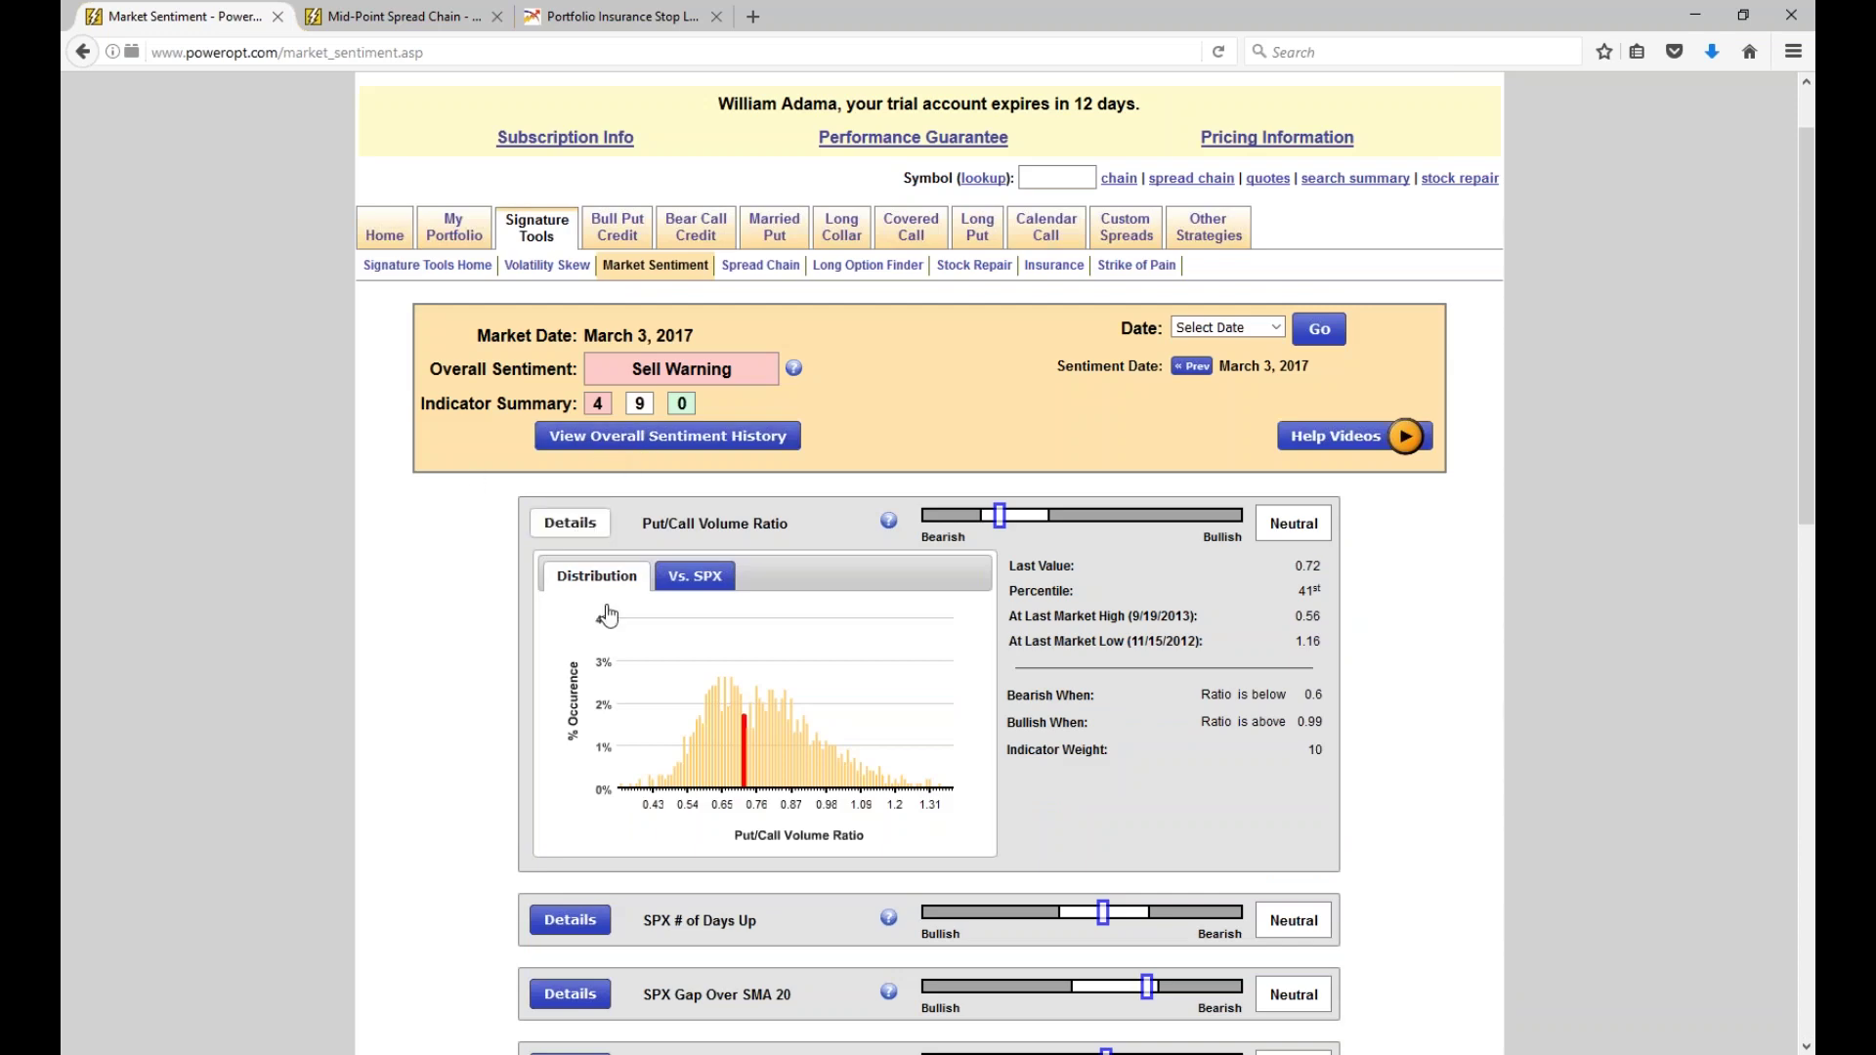
pyautogui.click(570, 894)
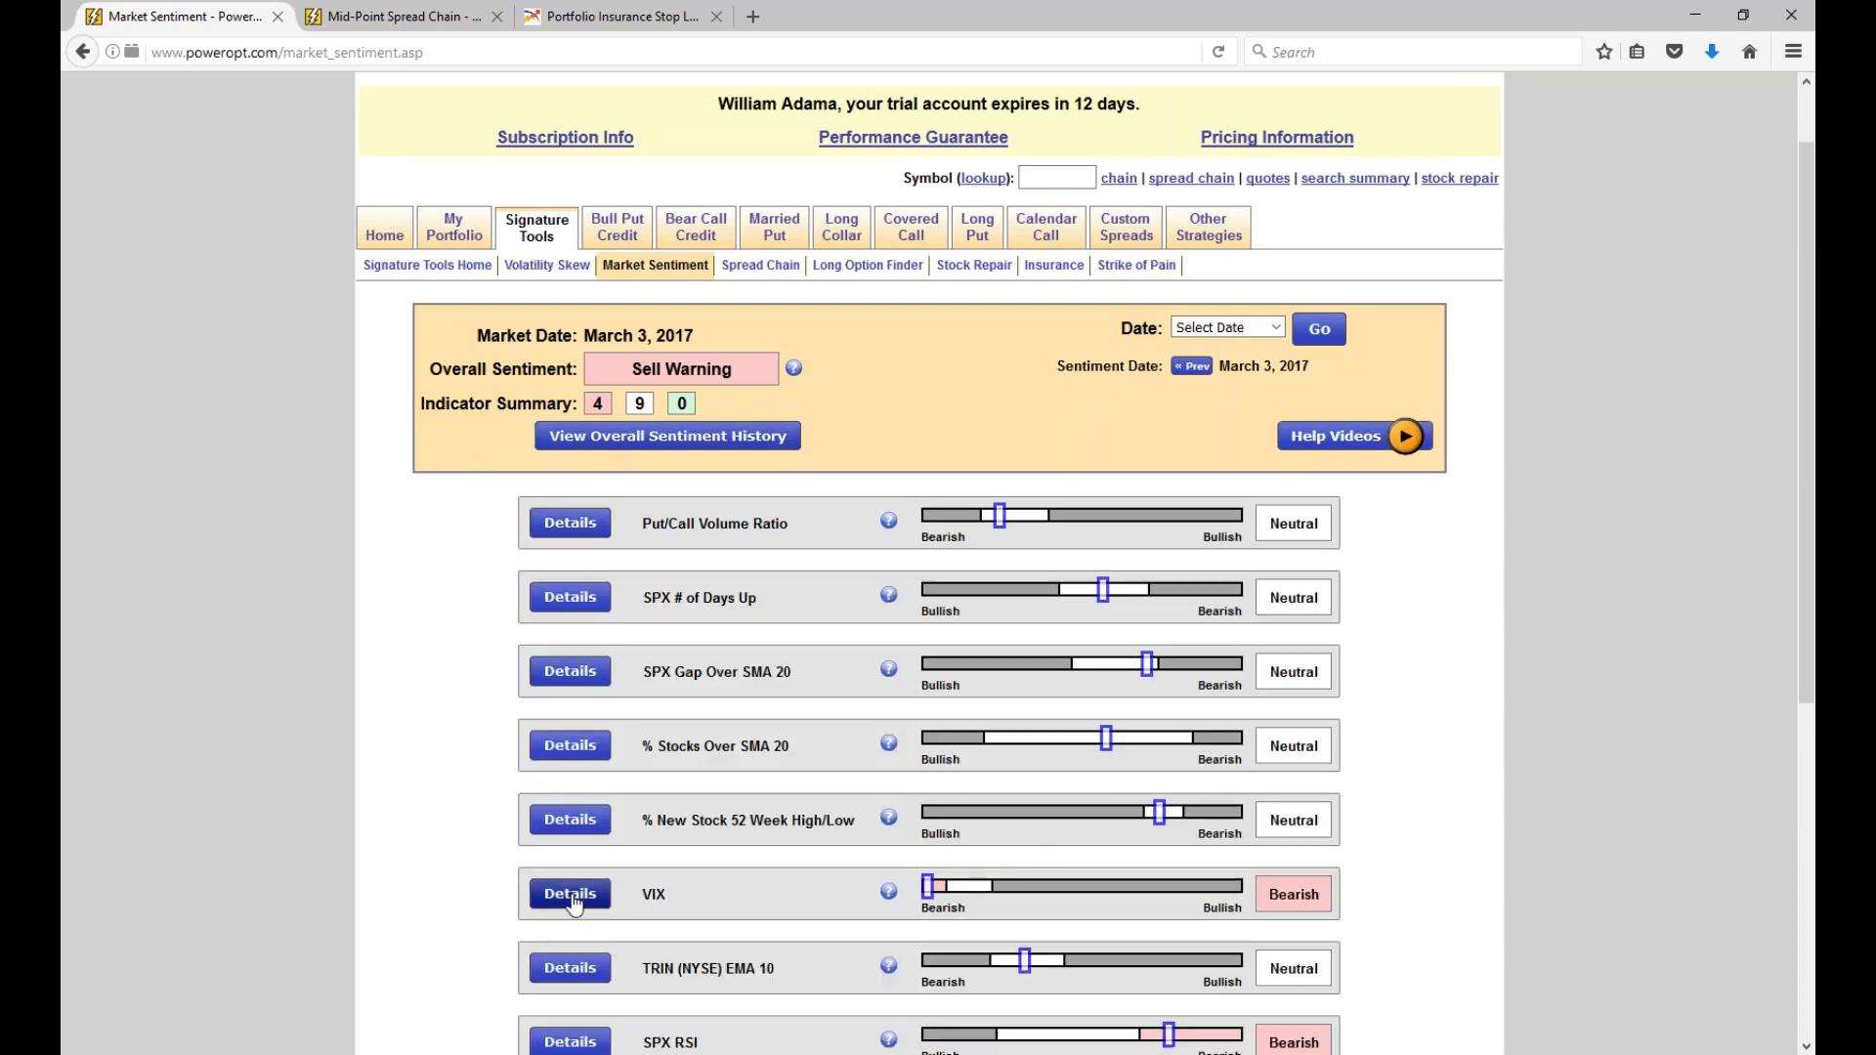
pyautogui.scroll(-3, 1358, 505)
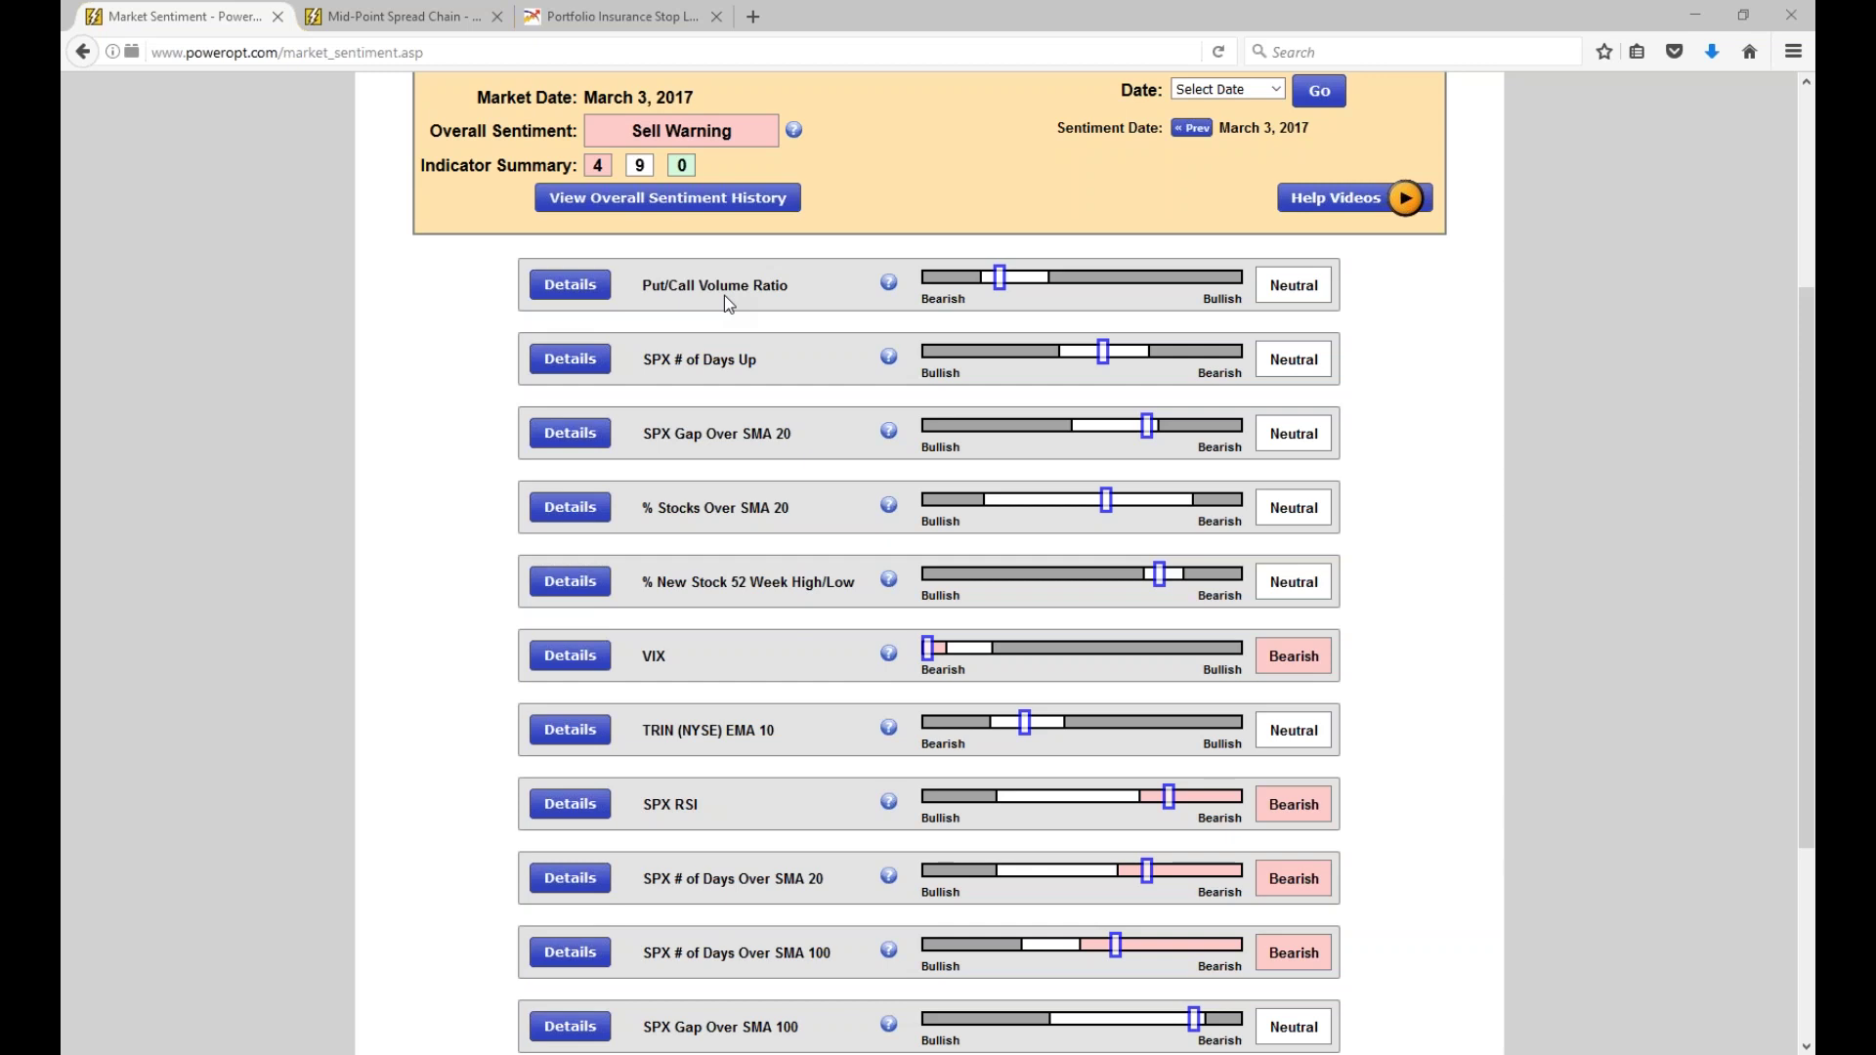
# Open the overall sentiment history and highlight the Sell Warning entry for 2/21/2017.
pyautogui.click(664, 197)
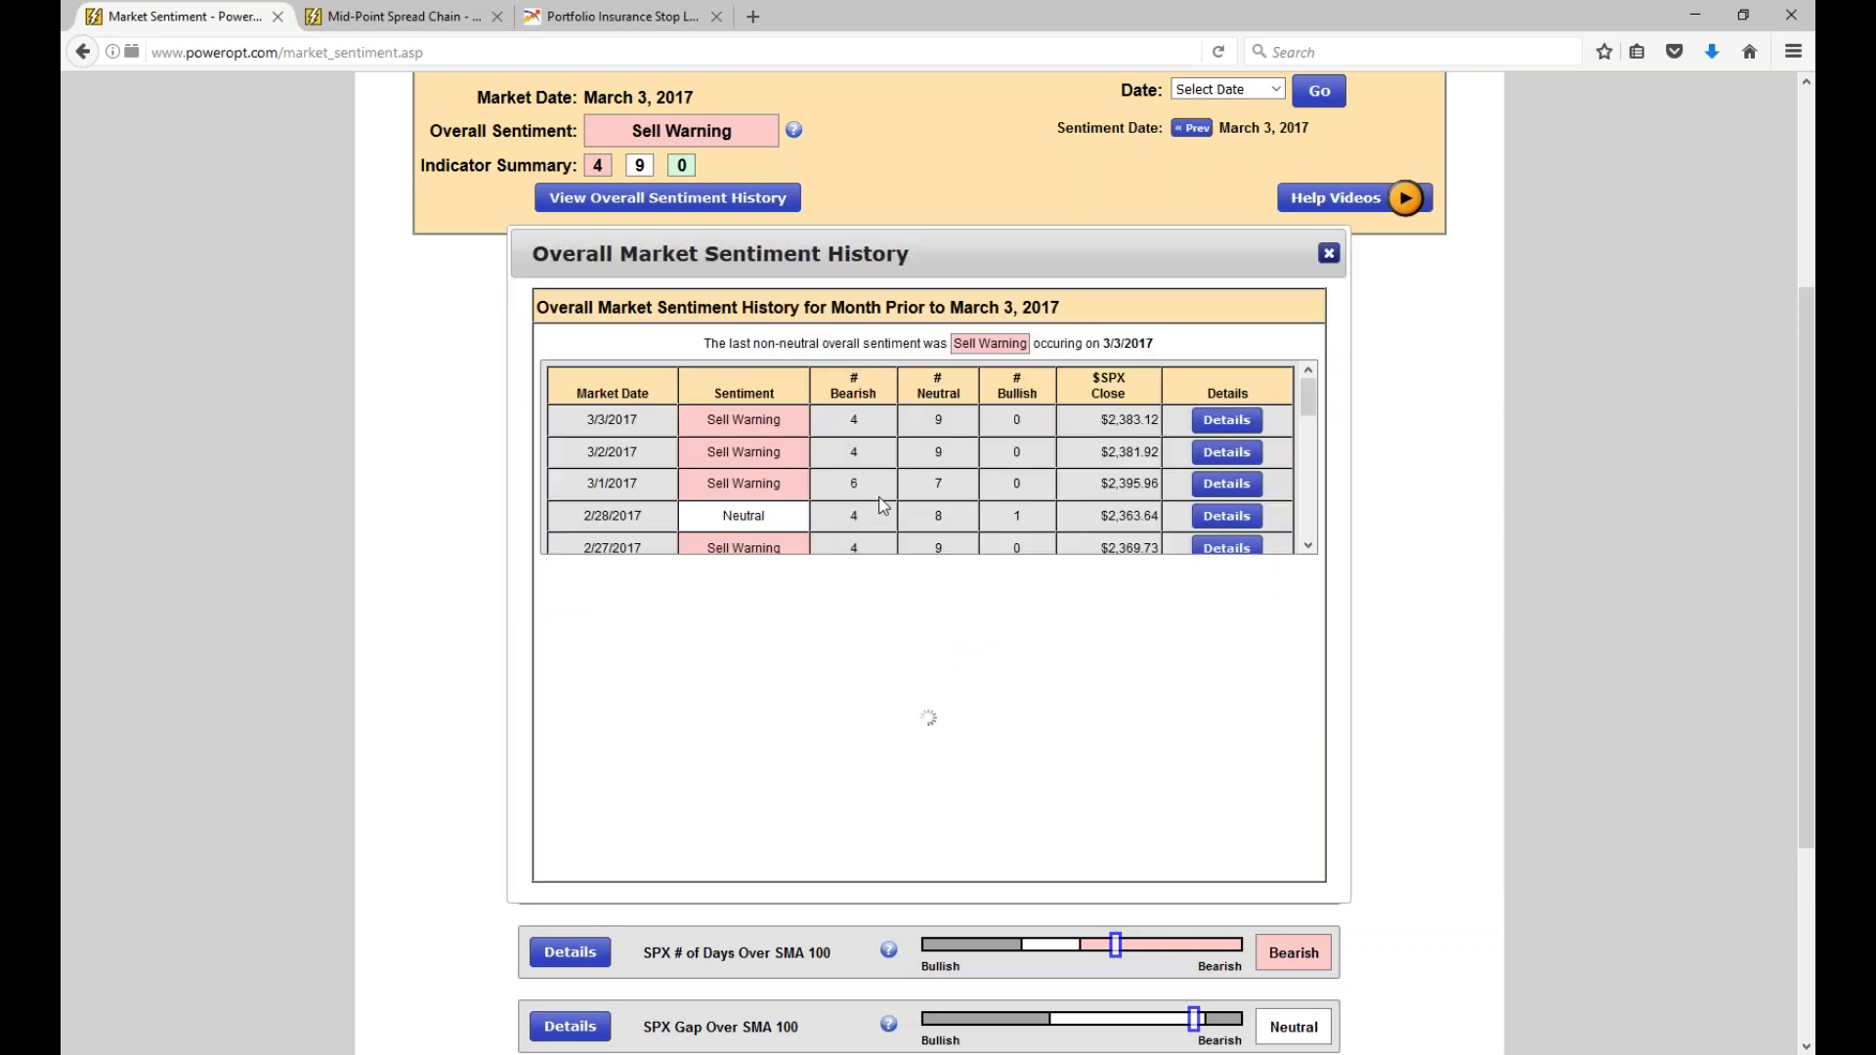
pyautogui.scroll(1, 873, 495)
pyautogui.scroll(-1, 873, 495)
pyautogui.scroll(-2, 734, 396)
pyautogui.scroll(-3, 735, 396)
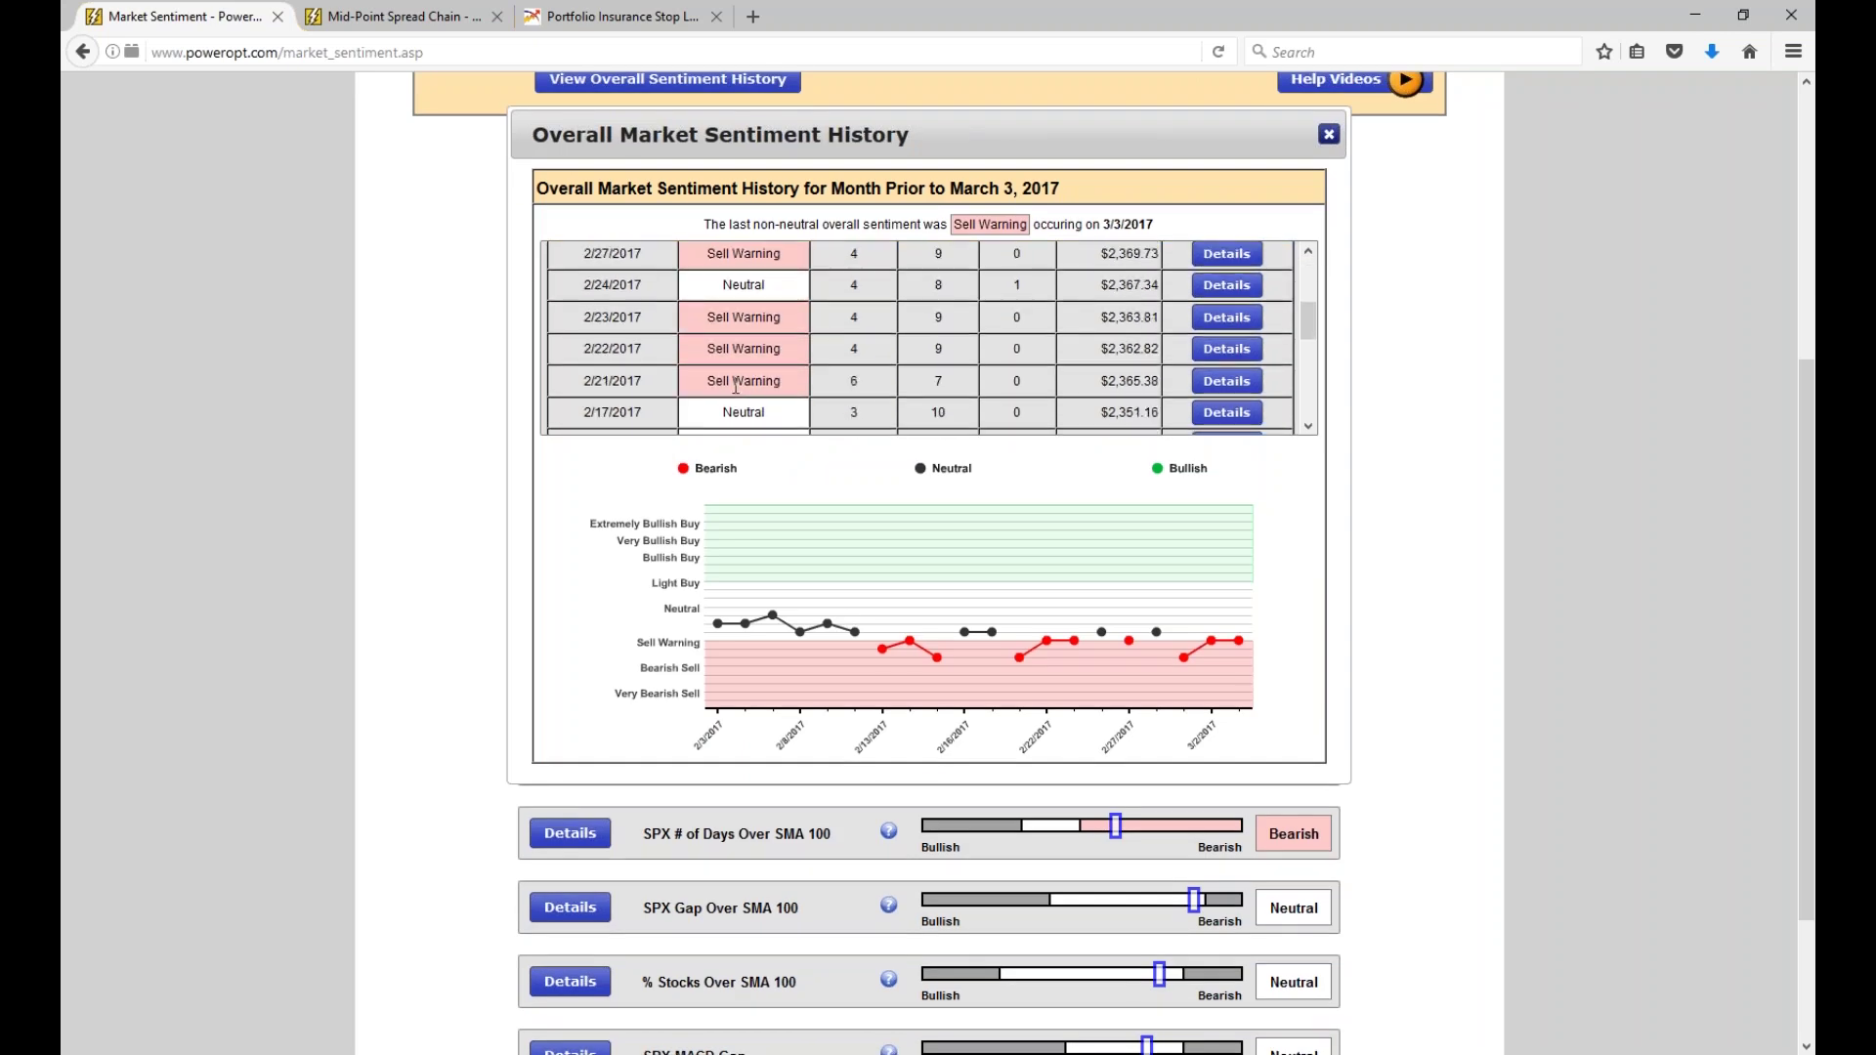
pyautogui.moveTo(706, 381); pyautogui.dragTo(811, 406)
pyautogui.scroll(3, 1033, 391)
pyautogui.scroll(2, 1032, 391)
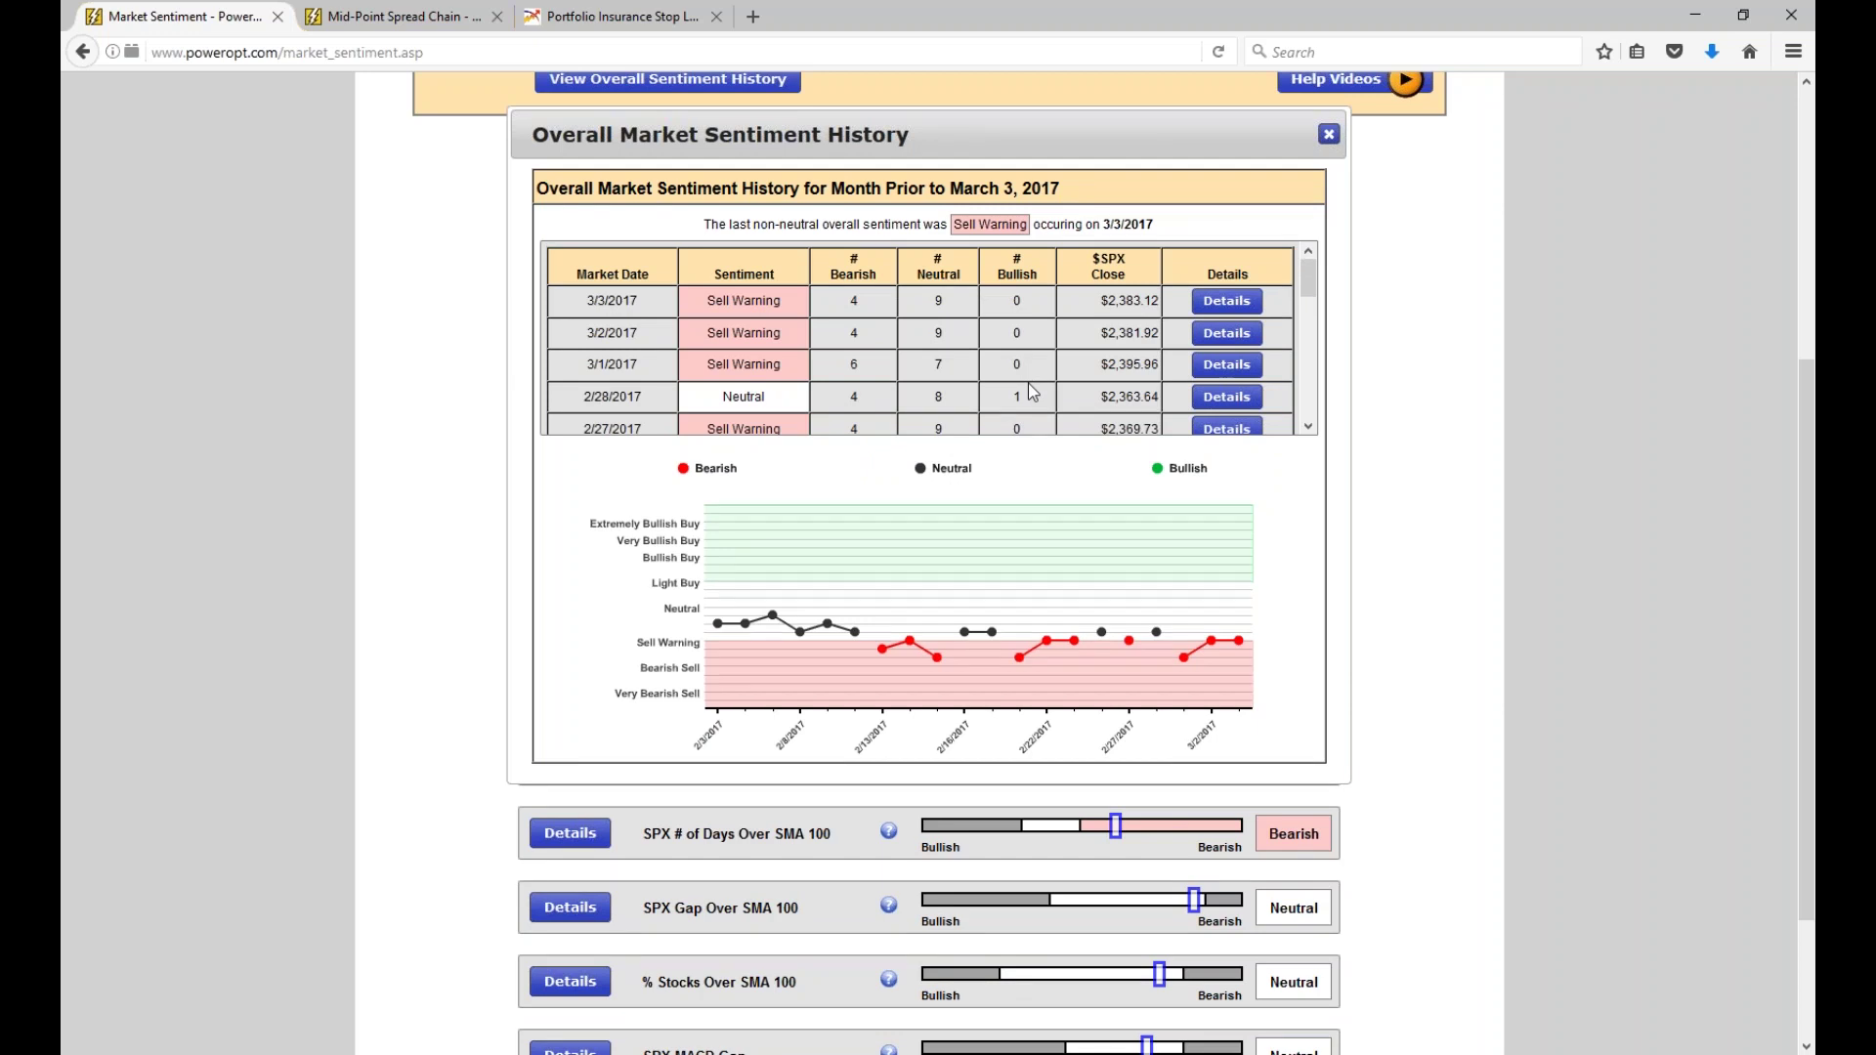
# Review the $SPX closing values across the late-February history entries, highlighting the 2/27/2017 close.
pyautogui.scroll(-5, 1033, 391)
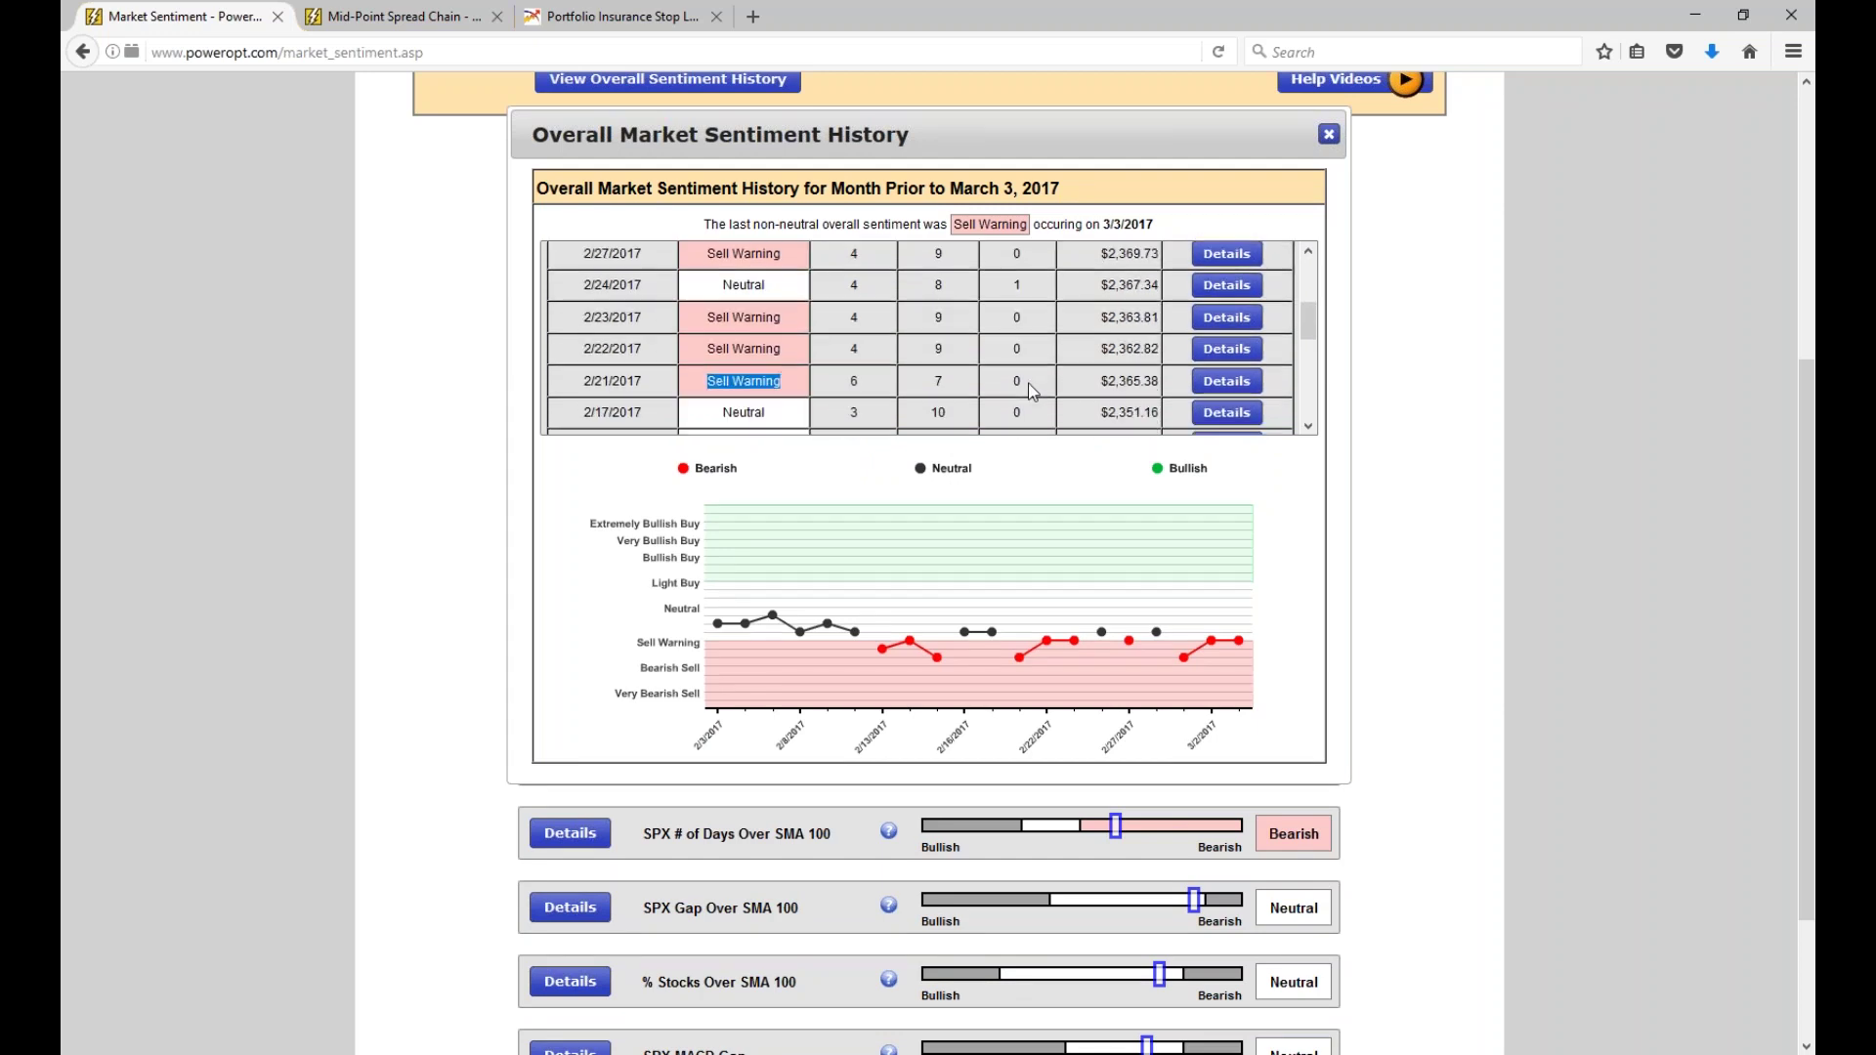
pyautogui.scroll(-6, 854, 397)
pyautogui.scroll(3, 821, 365)
pyautogui.scroll(3, 767, 290)
pyautogui.moveTo(1100, 381); pyautogui.dragTo(1158, 384)
pyautogui.moveTo(1119, 349); pyautogui.dragTo(1158, 341)
pyautogui.click(1119, 286)
pyautogui.scroll(2, 1119, 286)
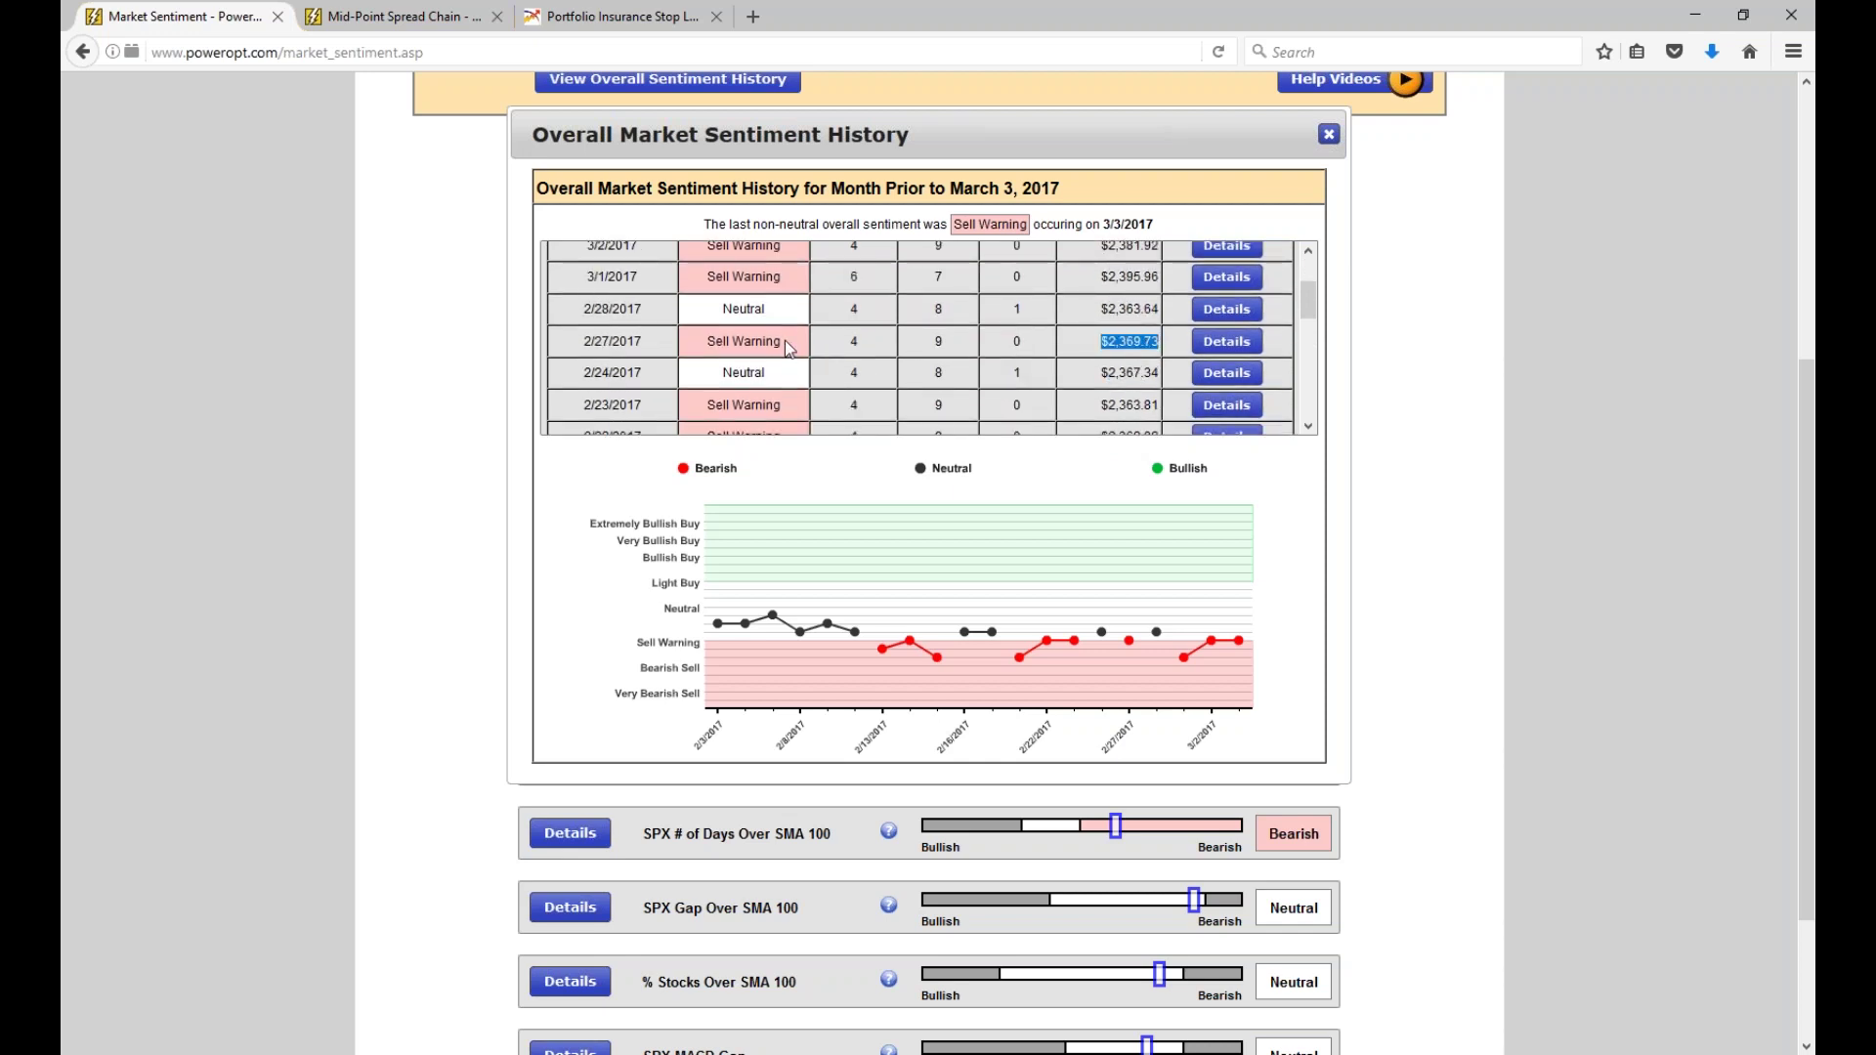
pyautogui.scroll(2, 1105, 370)
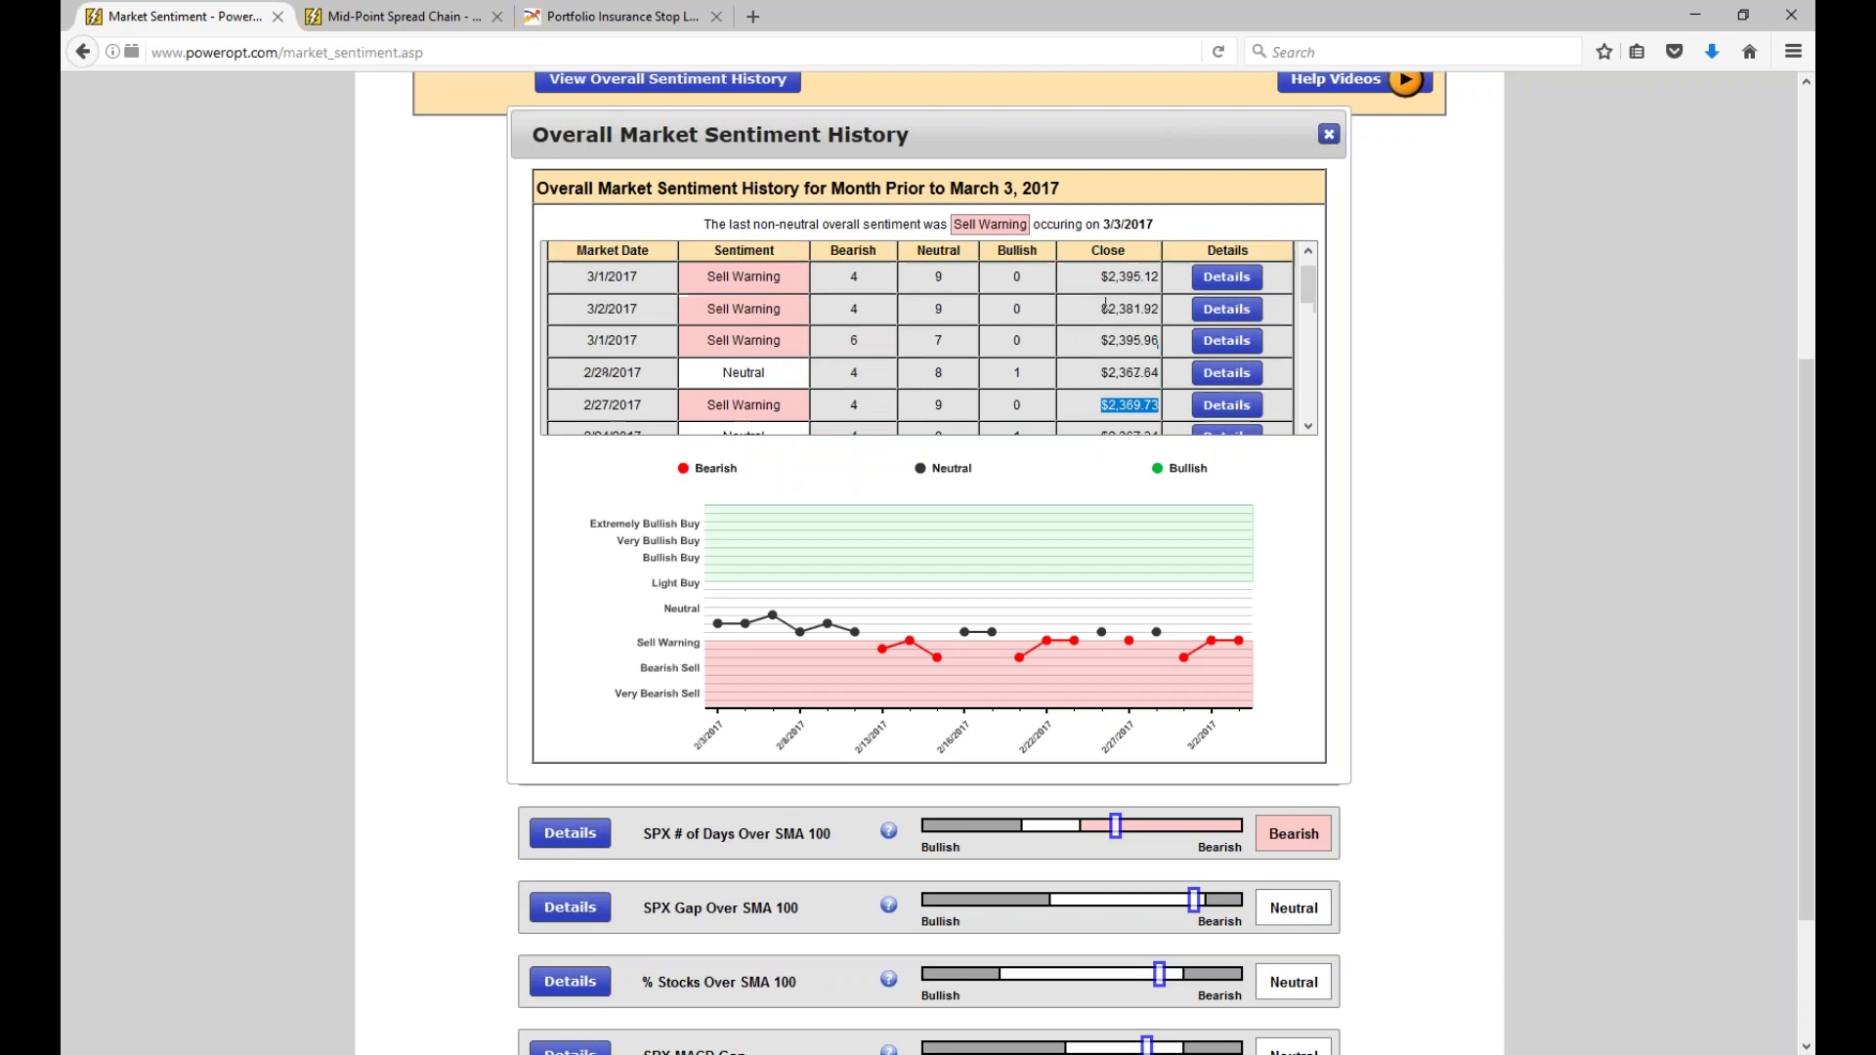
# Highlight the 3/1/2017 $SPX close and its Sell Warning, and the 3/3/2017 close for comparison.
pyautogui.moveTo(1098, 397); pyautogui.dragTo(1163, 365)
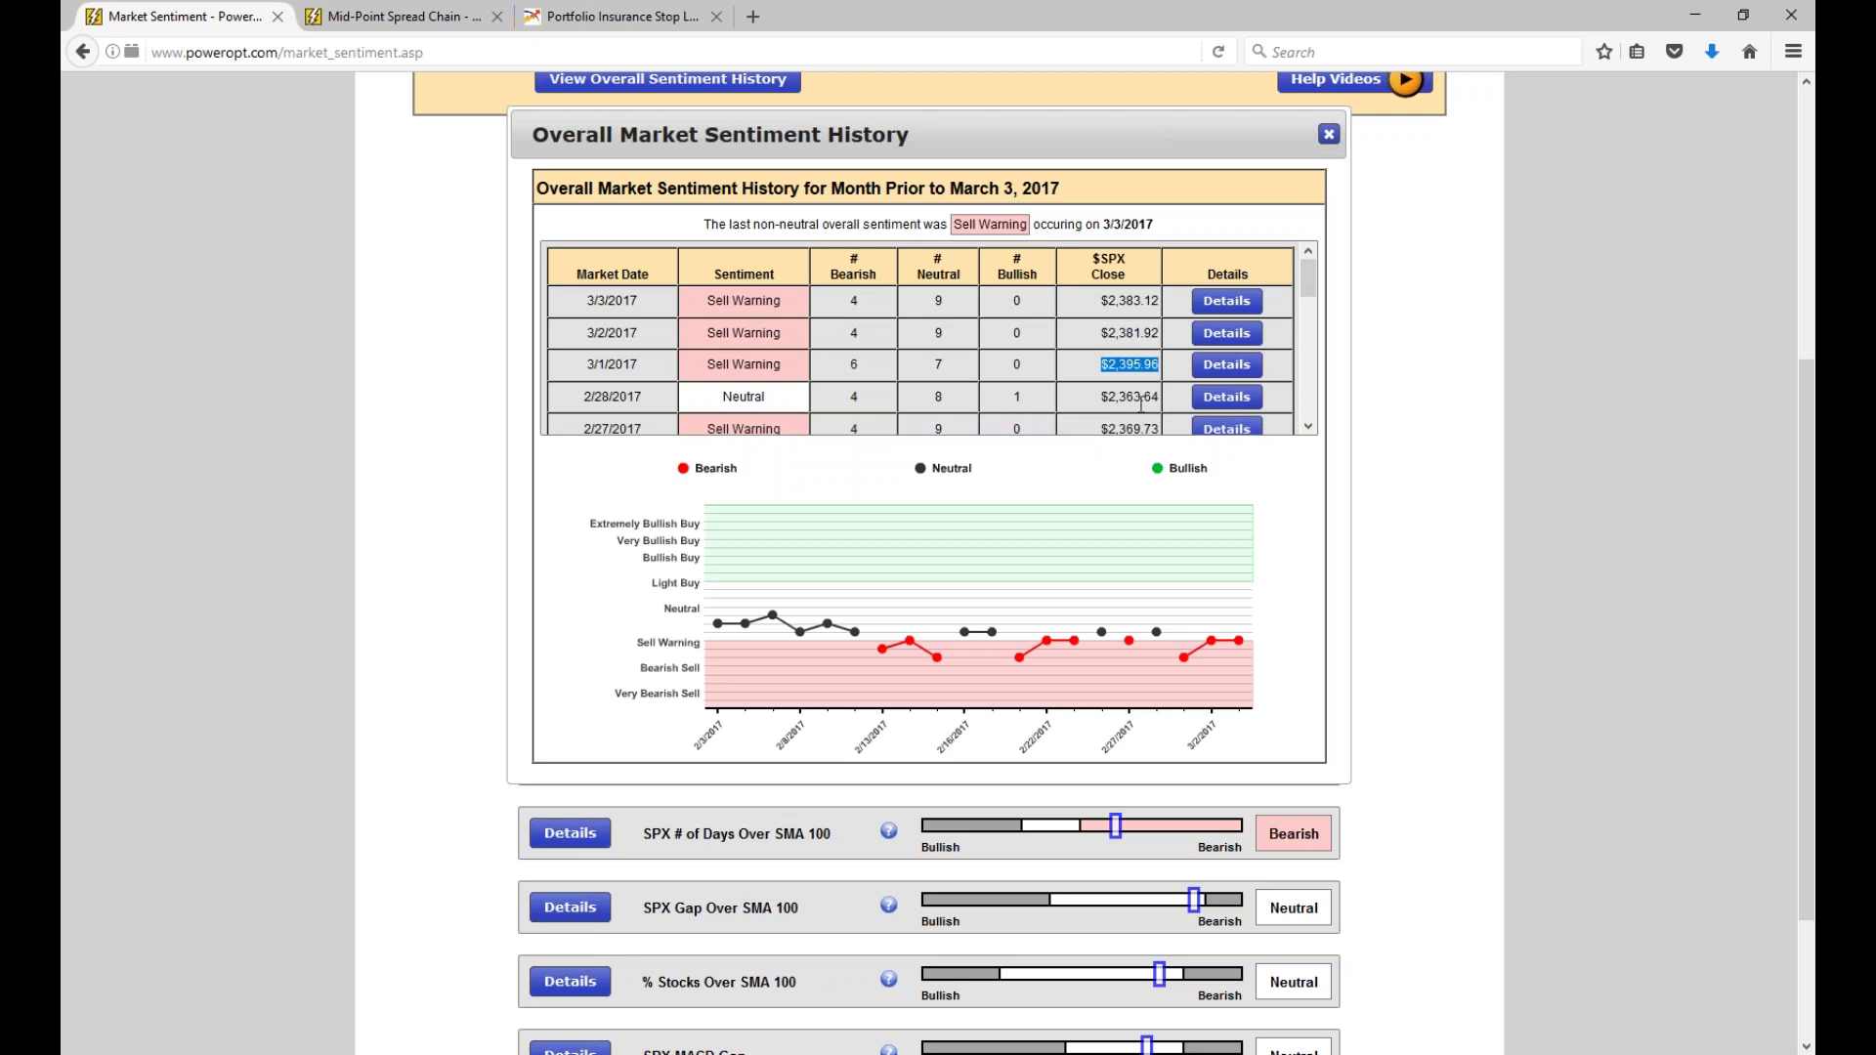
pyautogui.moveTo(781, 364); pyautogui.dragTo(698, 379)
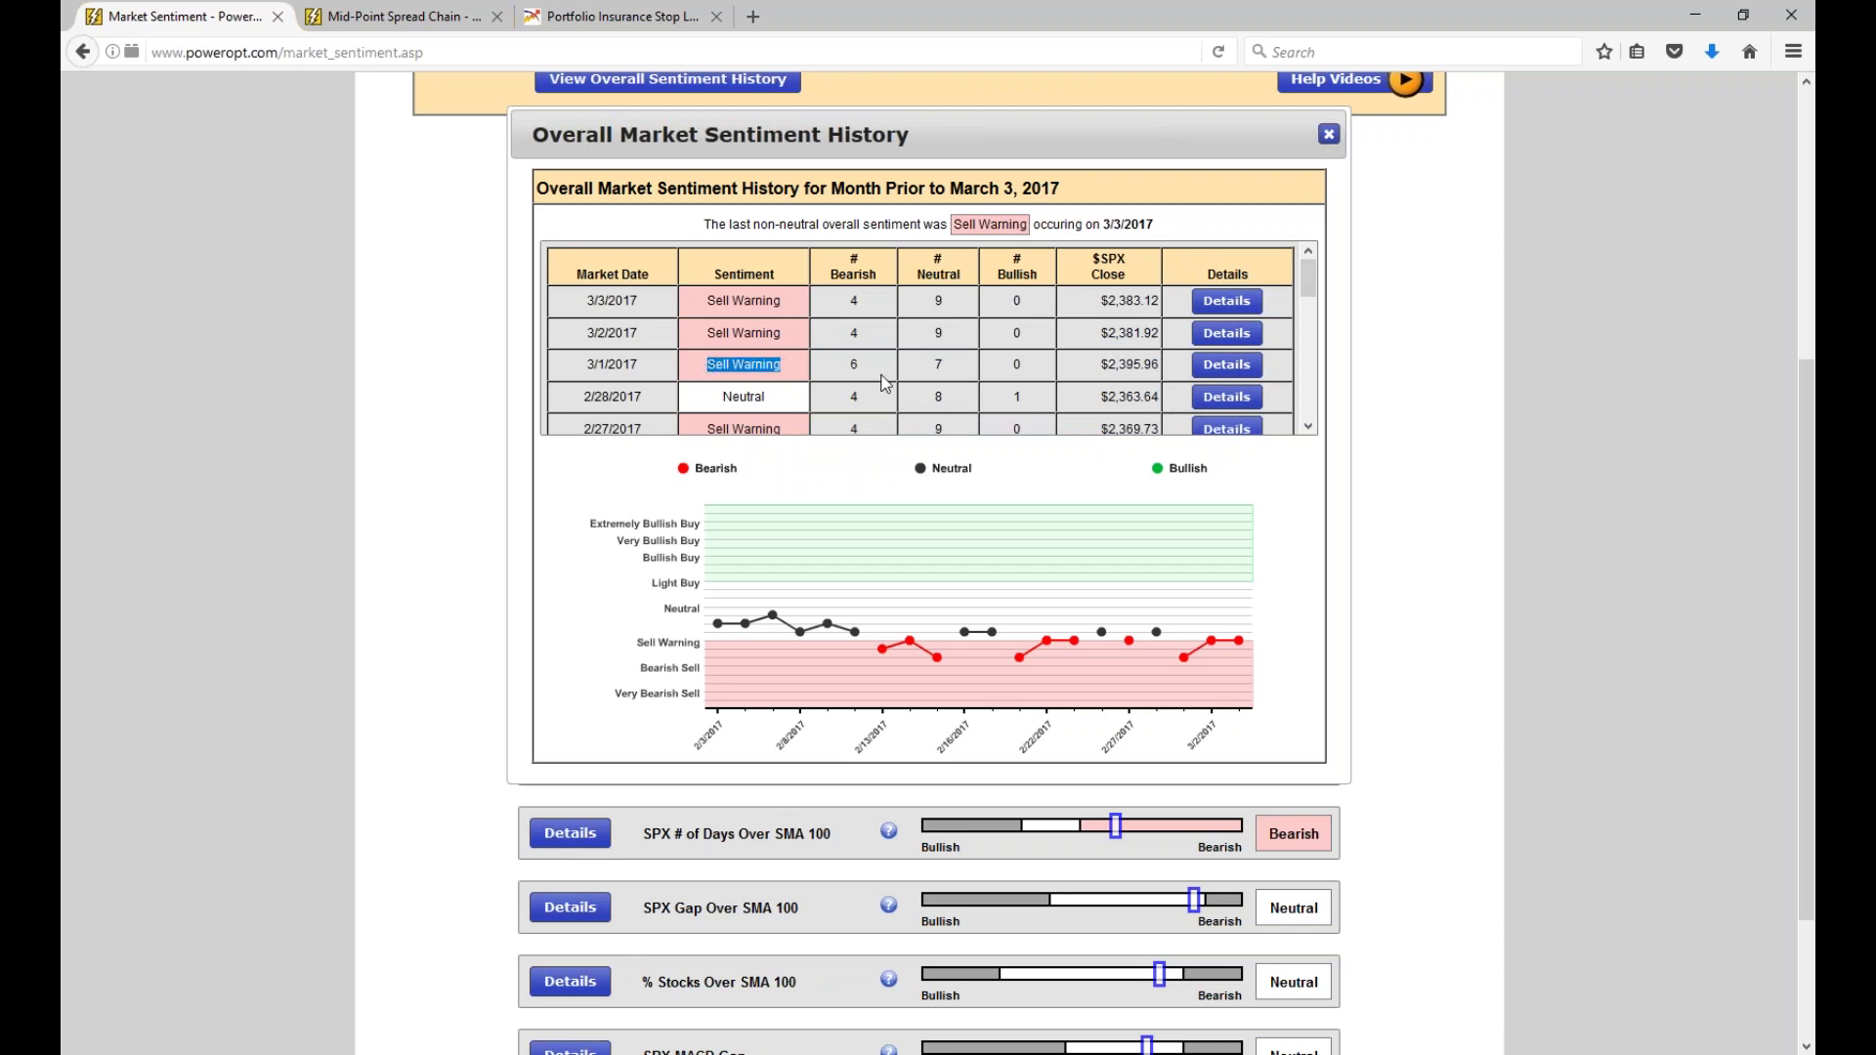
pyautogui.moveTo(1106, 335); pyautogui.dragTo(1161, 307)
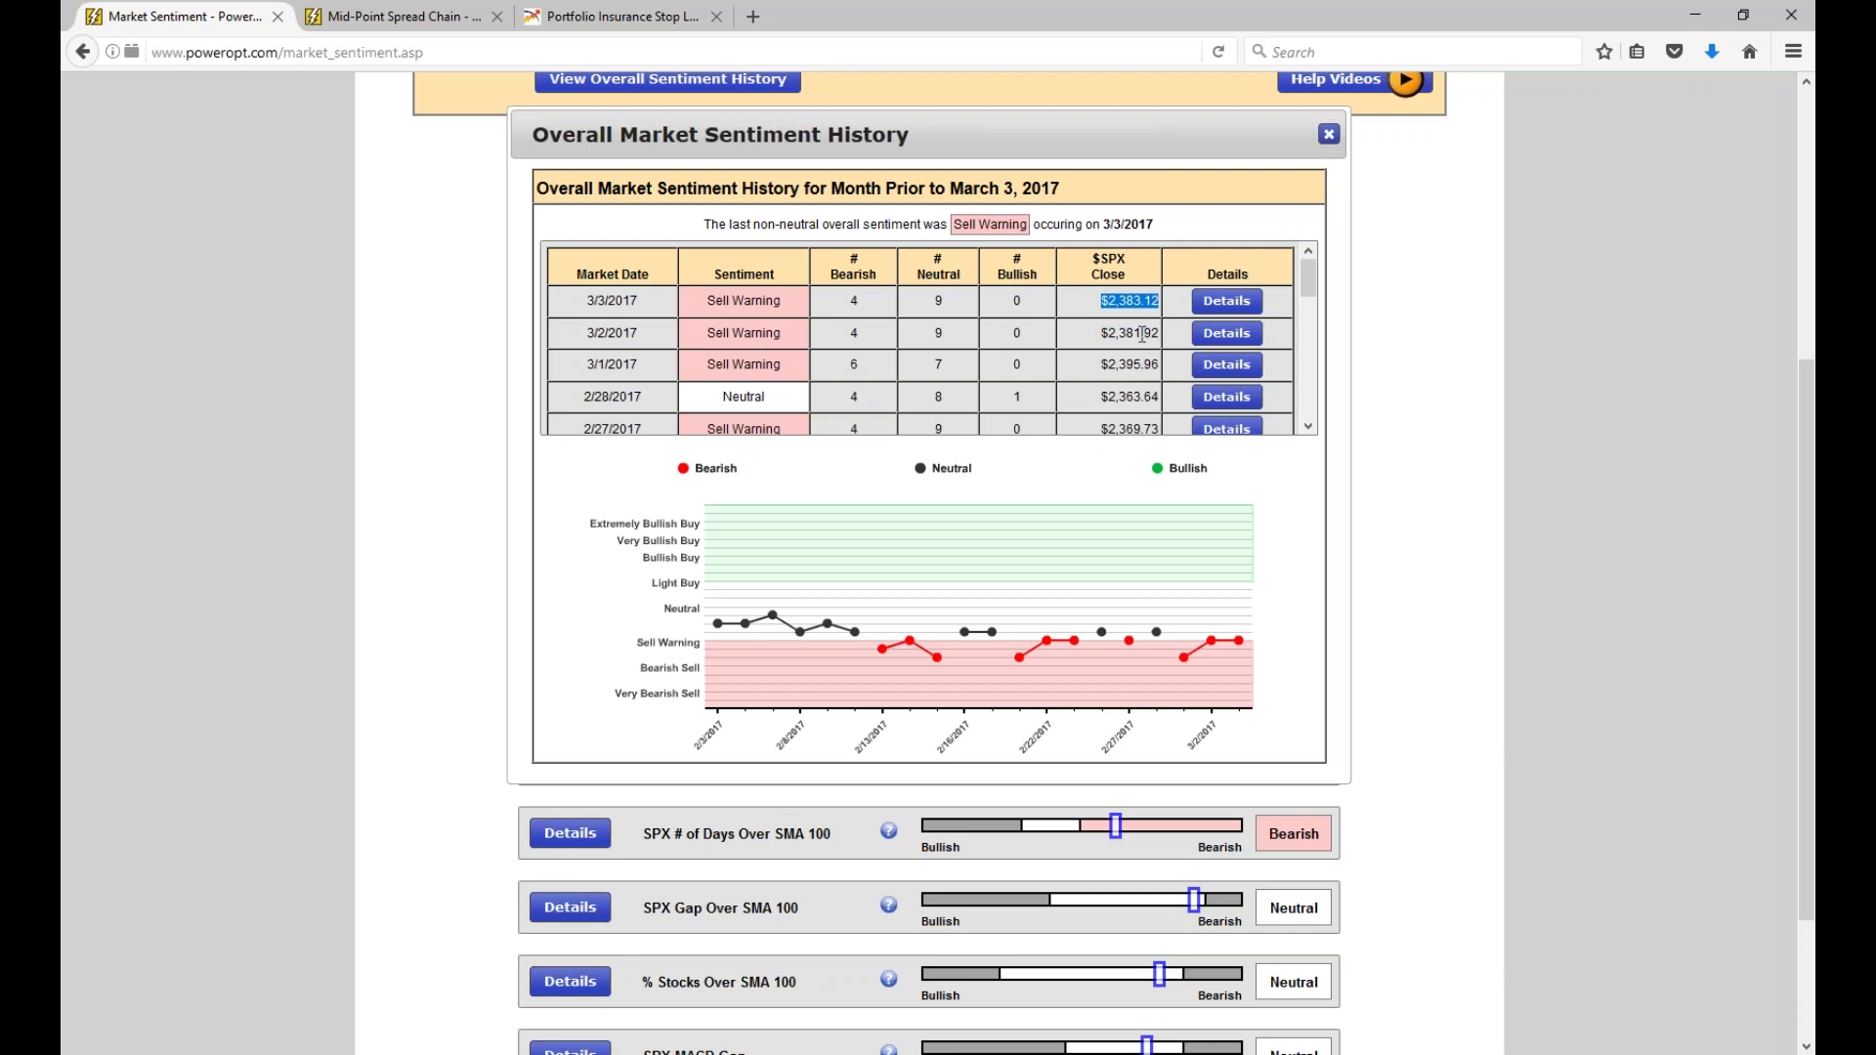
# Open the sentiment details for 2/3/2017 from the history and review that day's indicator ratings.
pyautogui.scroll(-8, 1075, 361)
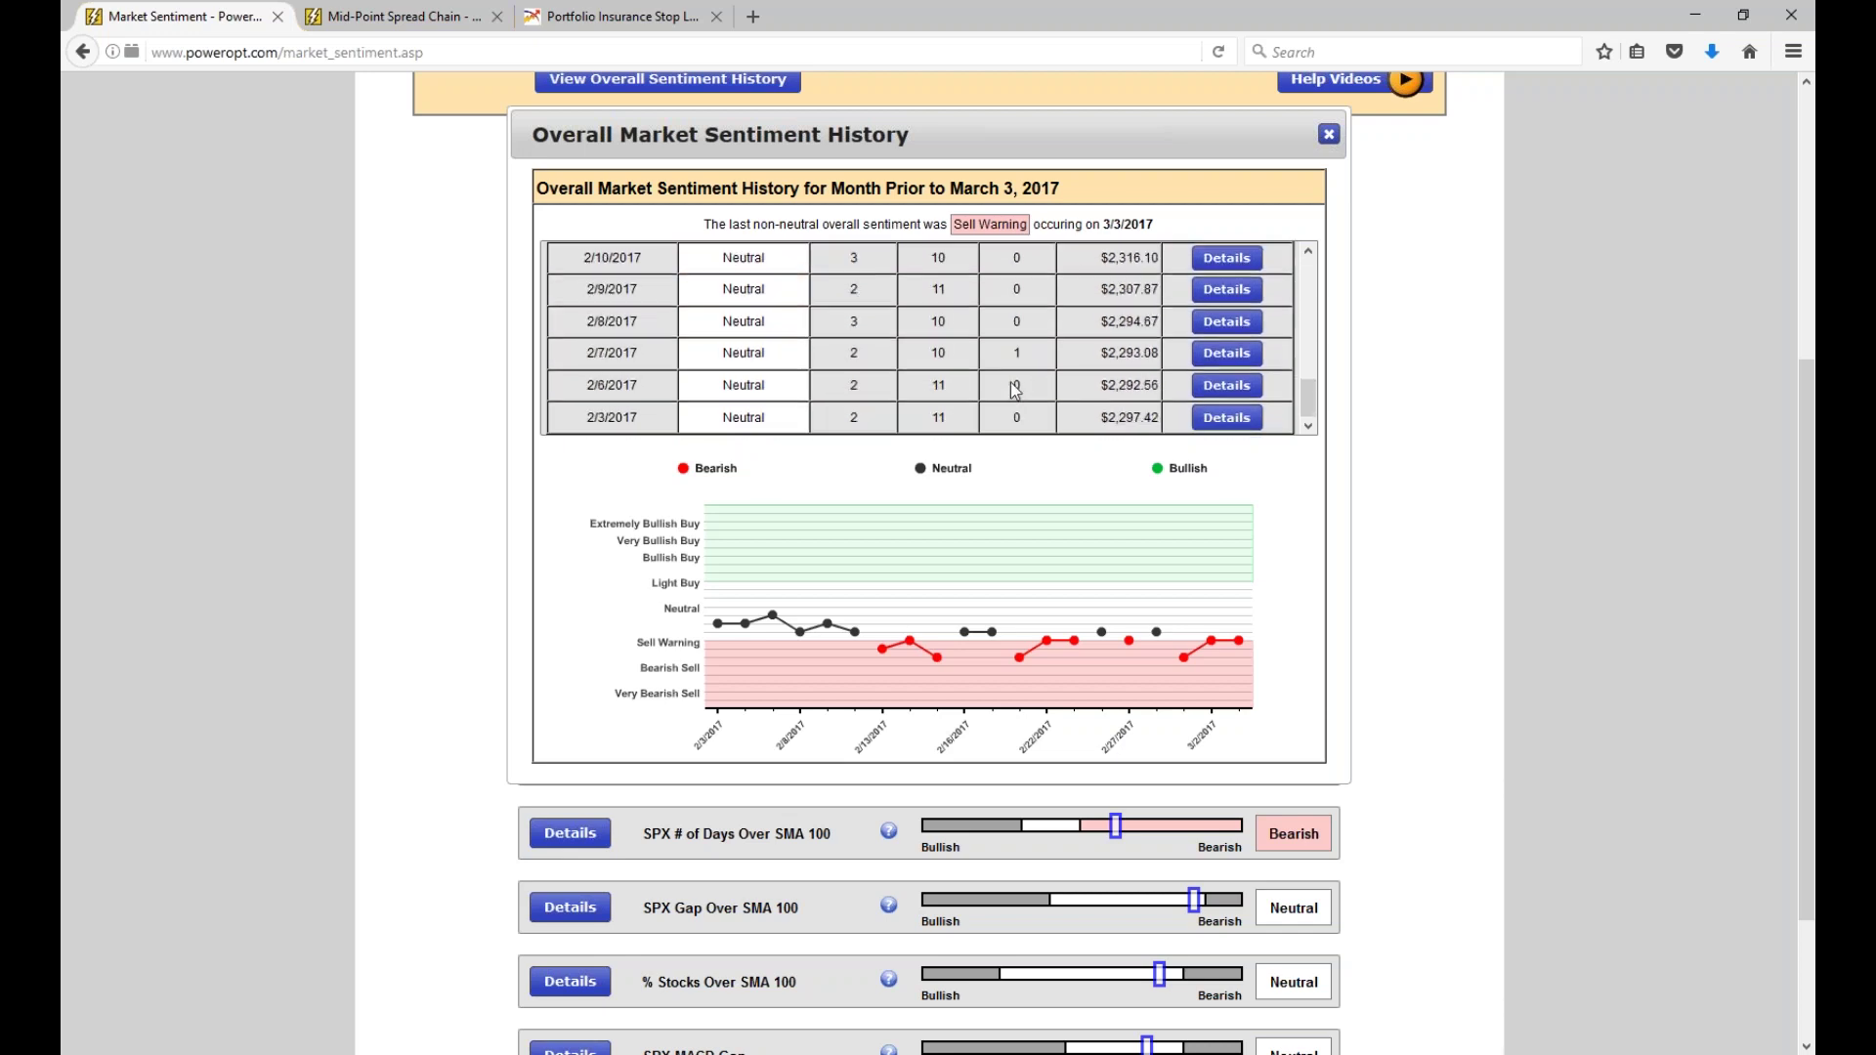
pyautogui.scroll(-3, 1011, 386)
pyautogui.click(1227, 225)
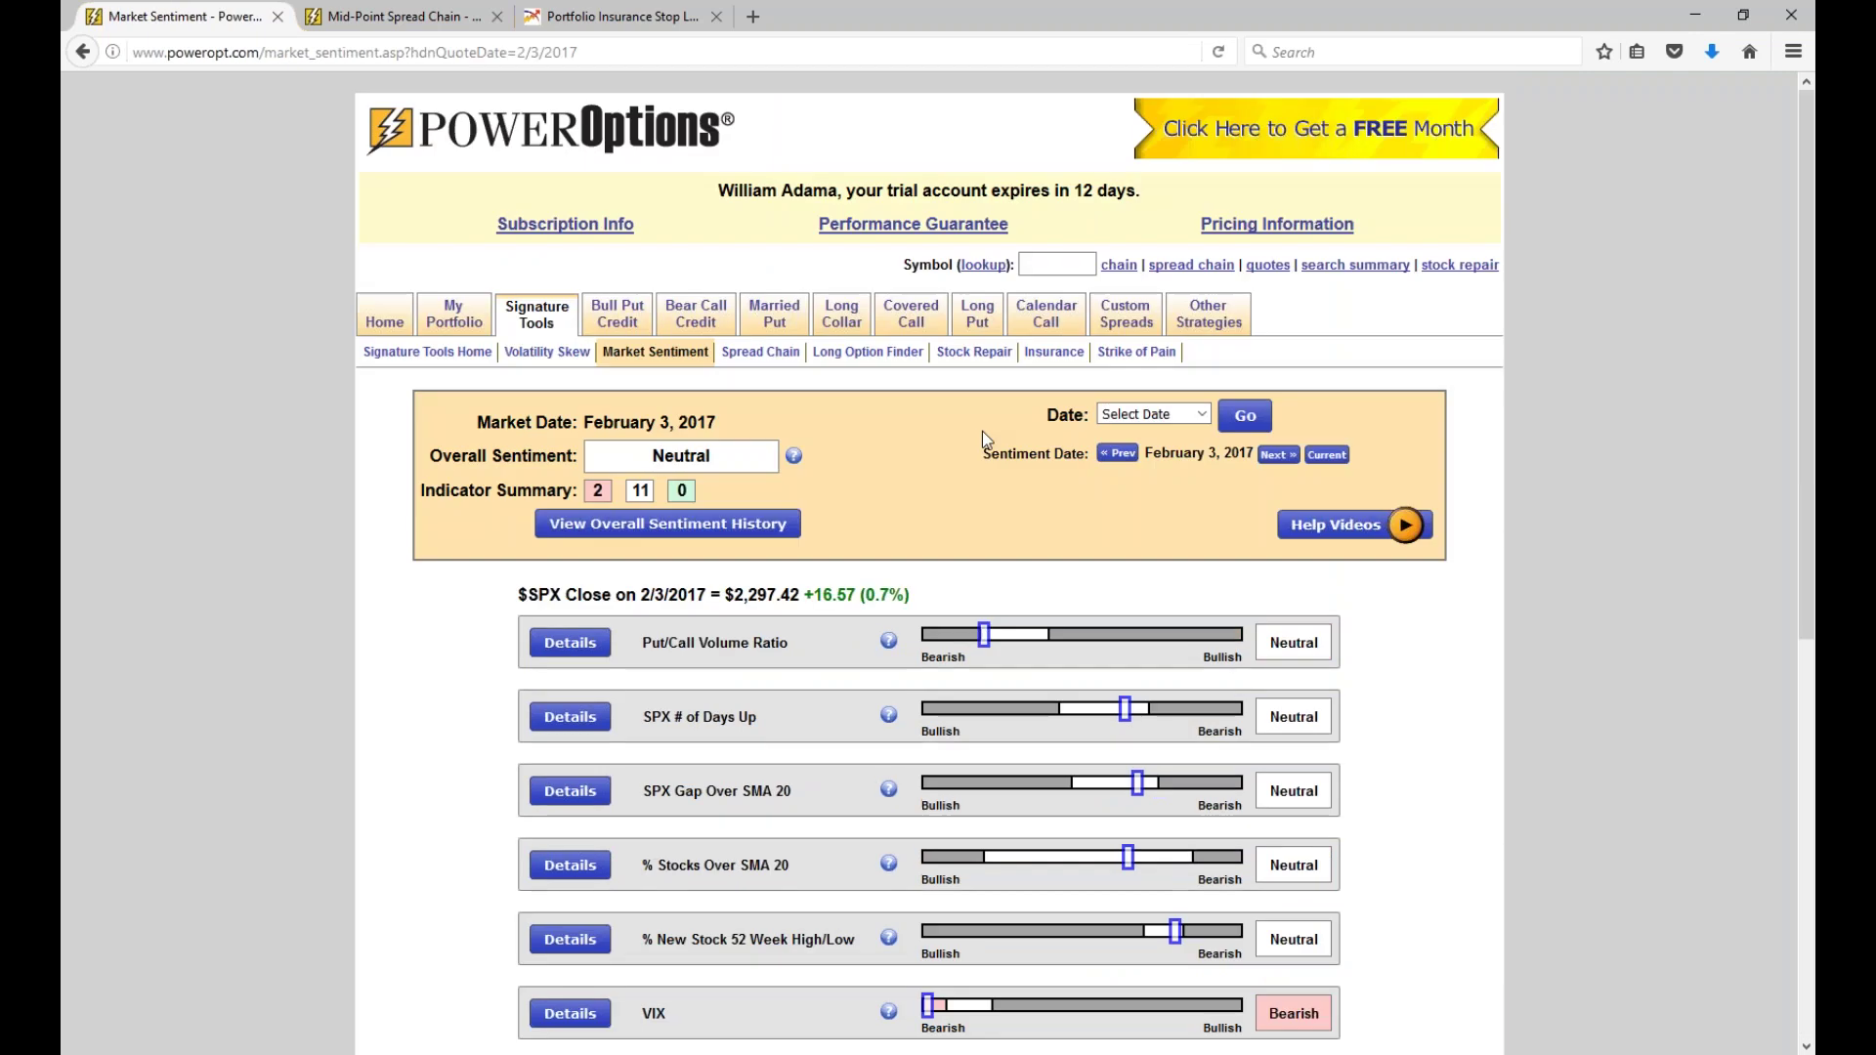
pyautogui.scroll(-5, 982, 431)
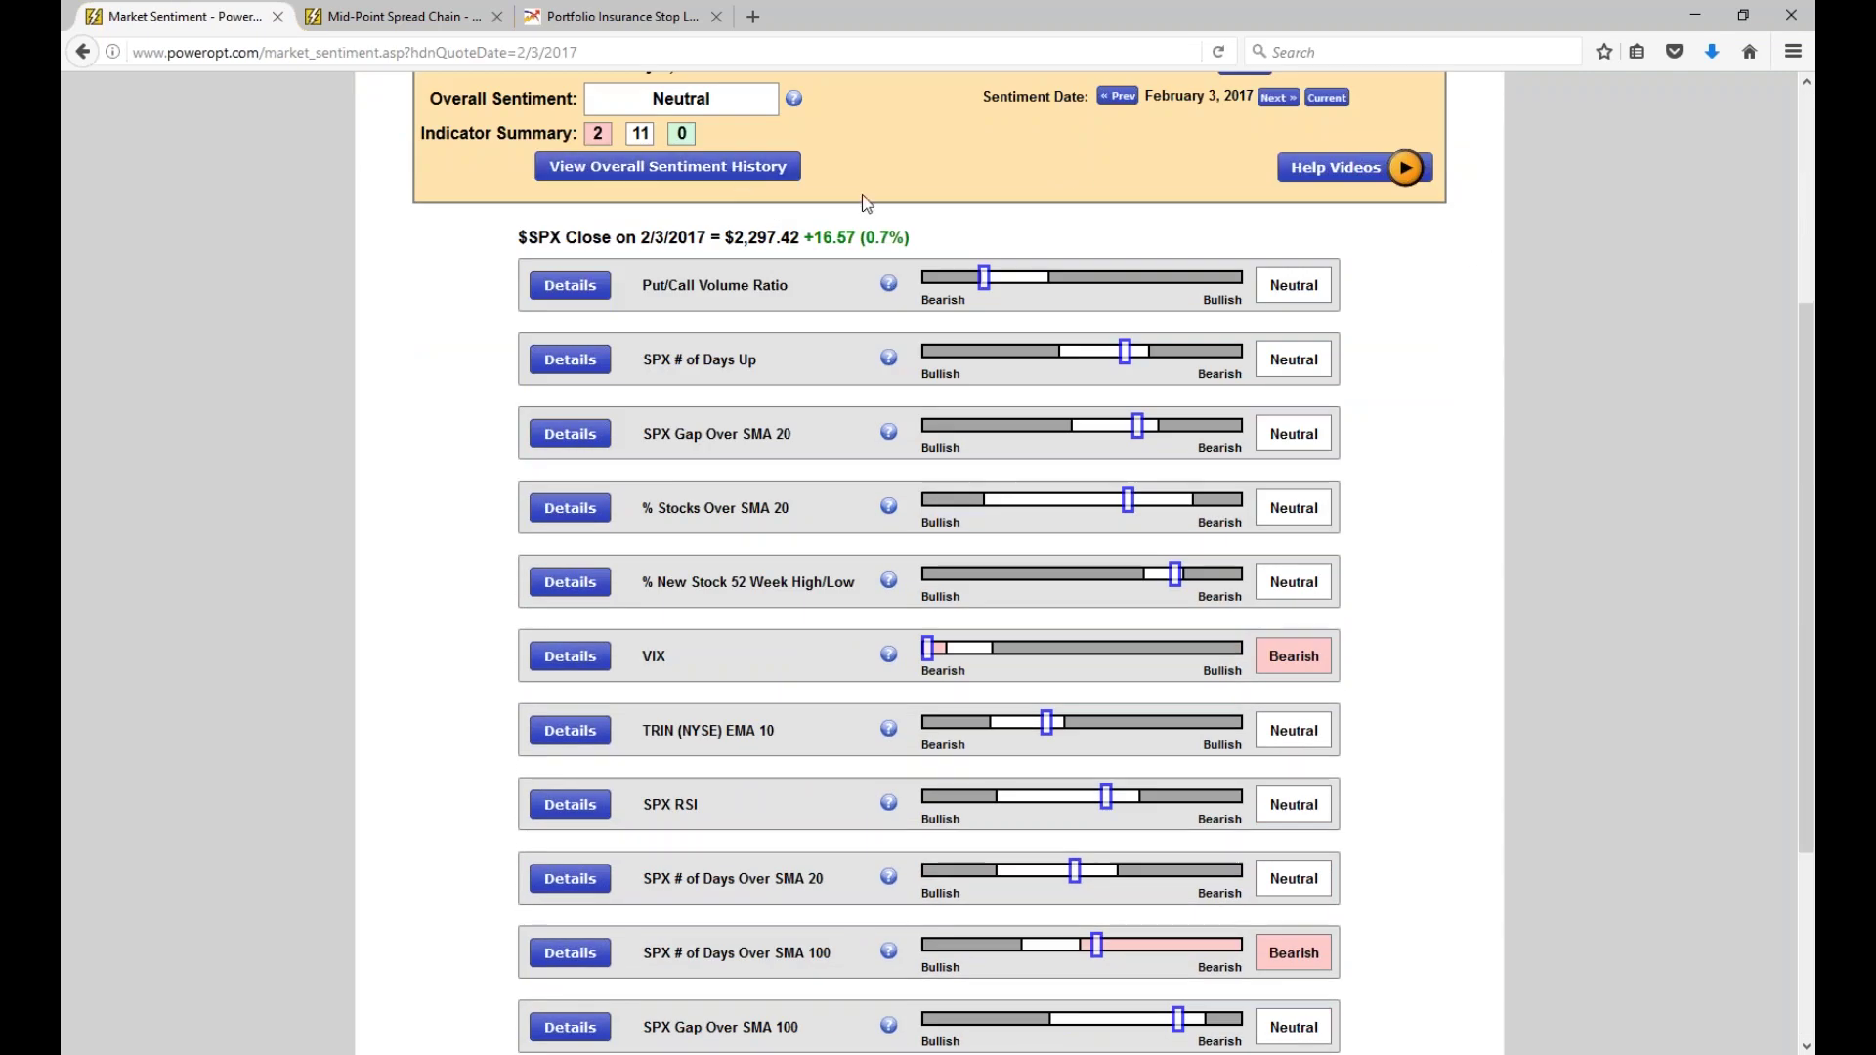
pyautogui.scroll(2, 857, 215)
pyautogui.scroll(2, 856, 229)
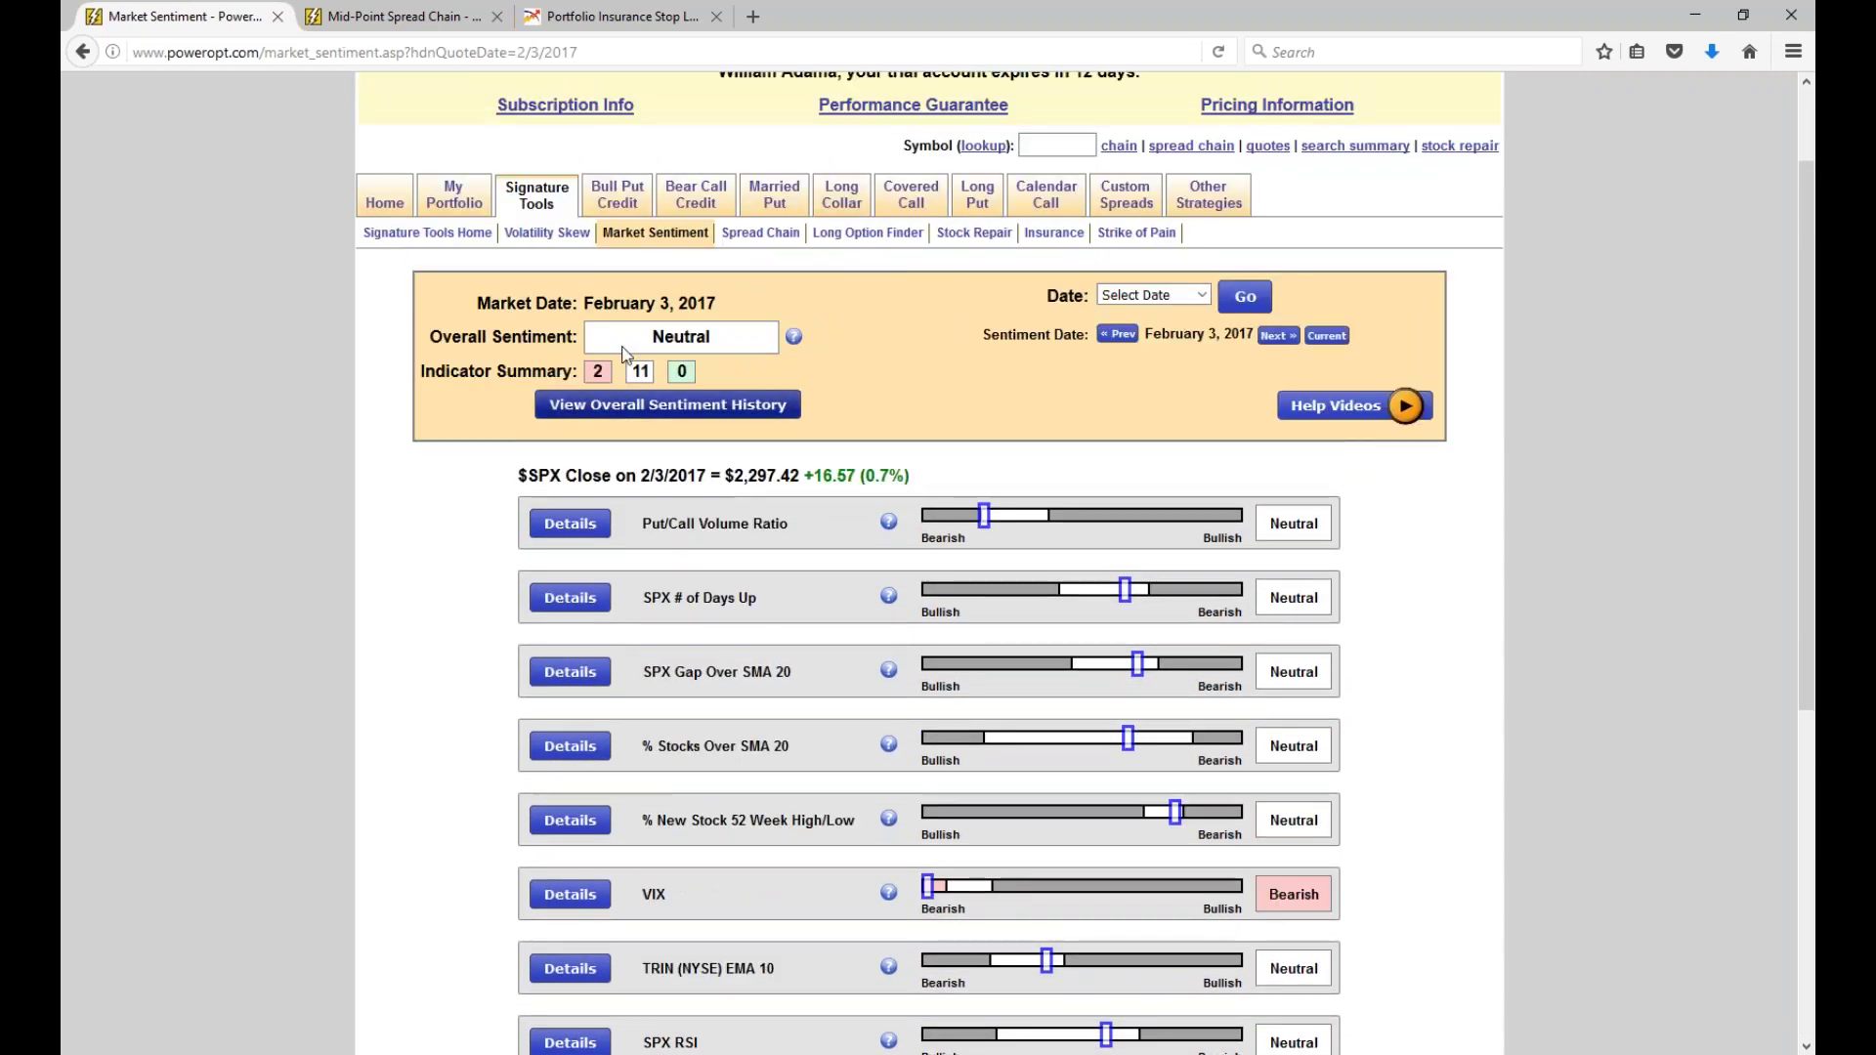
# Return to the home page and open the current Market Sentiment indicator details.
pyautogui.click(380, 199)
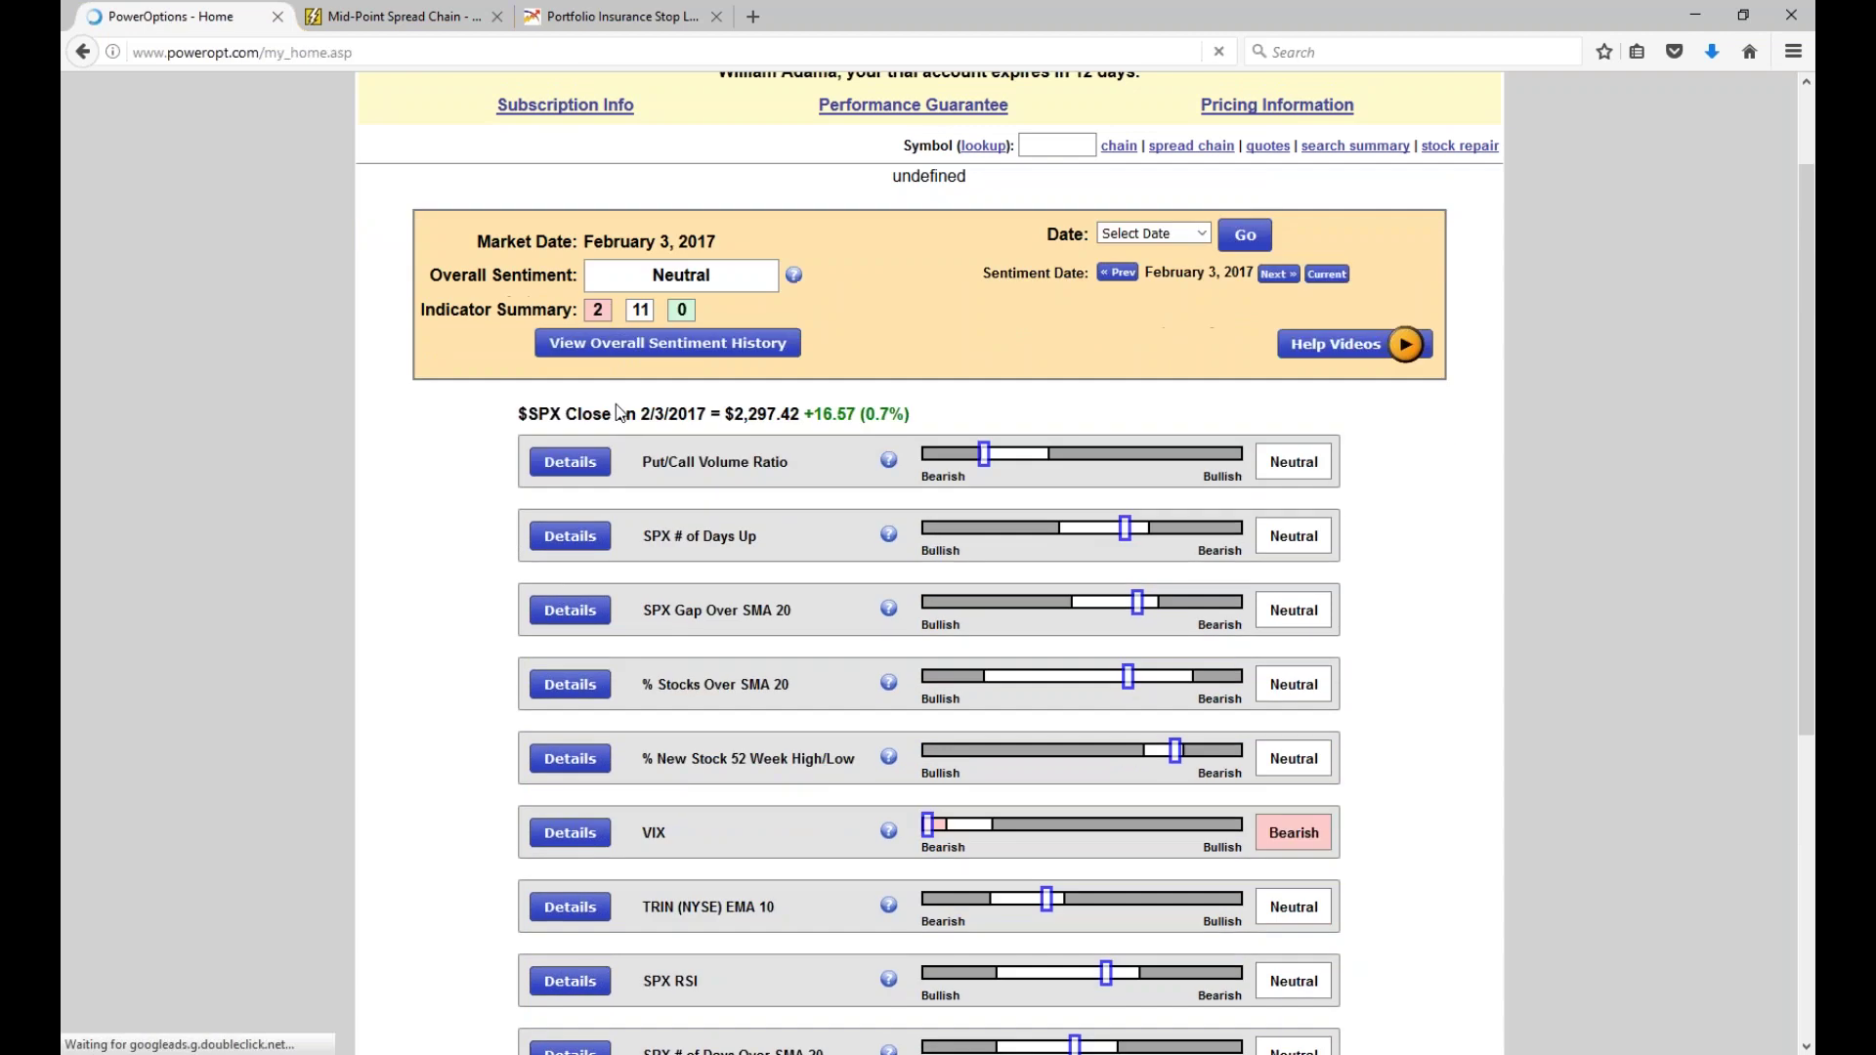
pyautogui.scroll(-3, 735, 503)
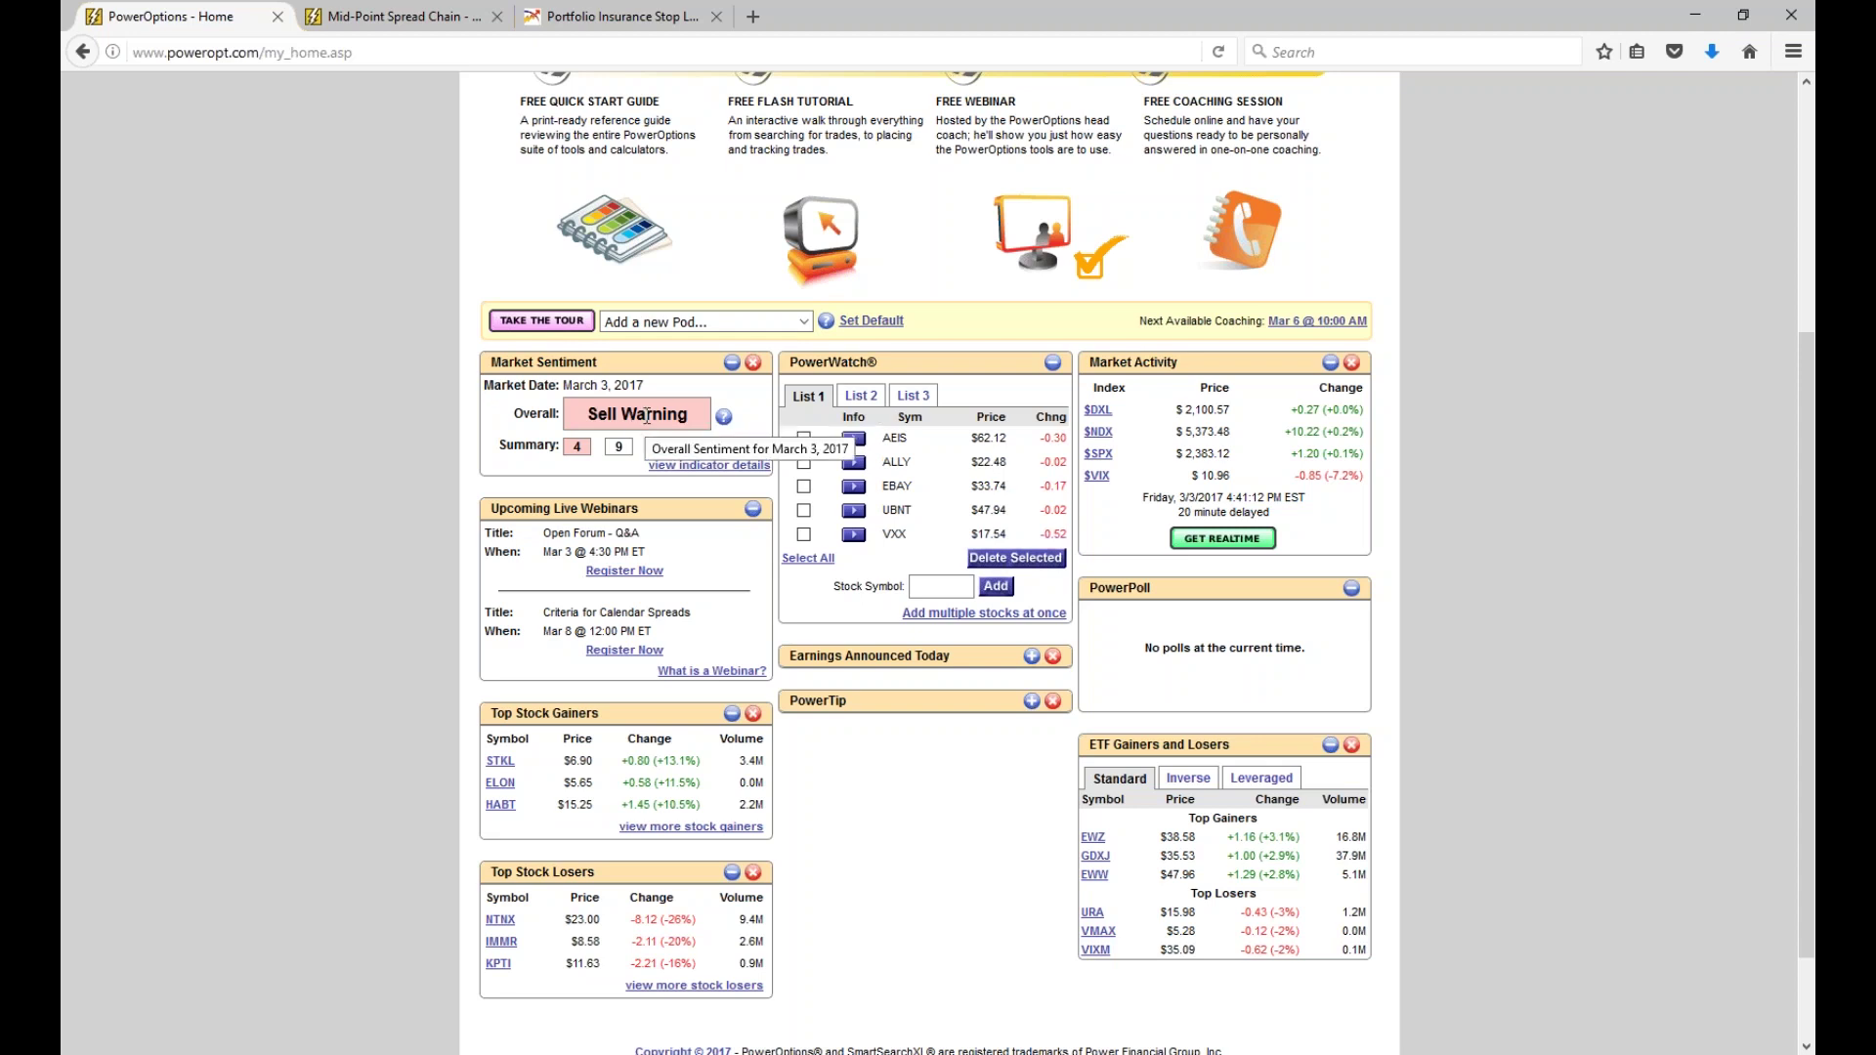
pyautogui.click(688, 465)
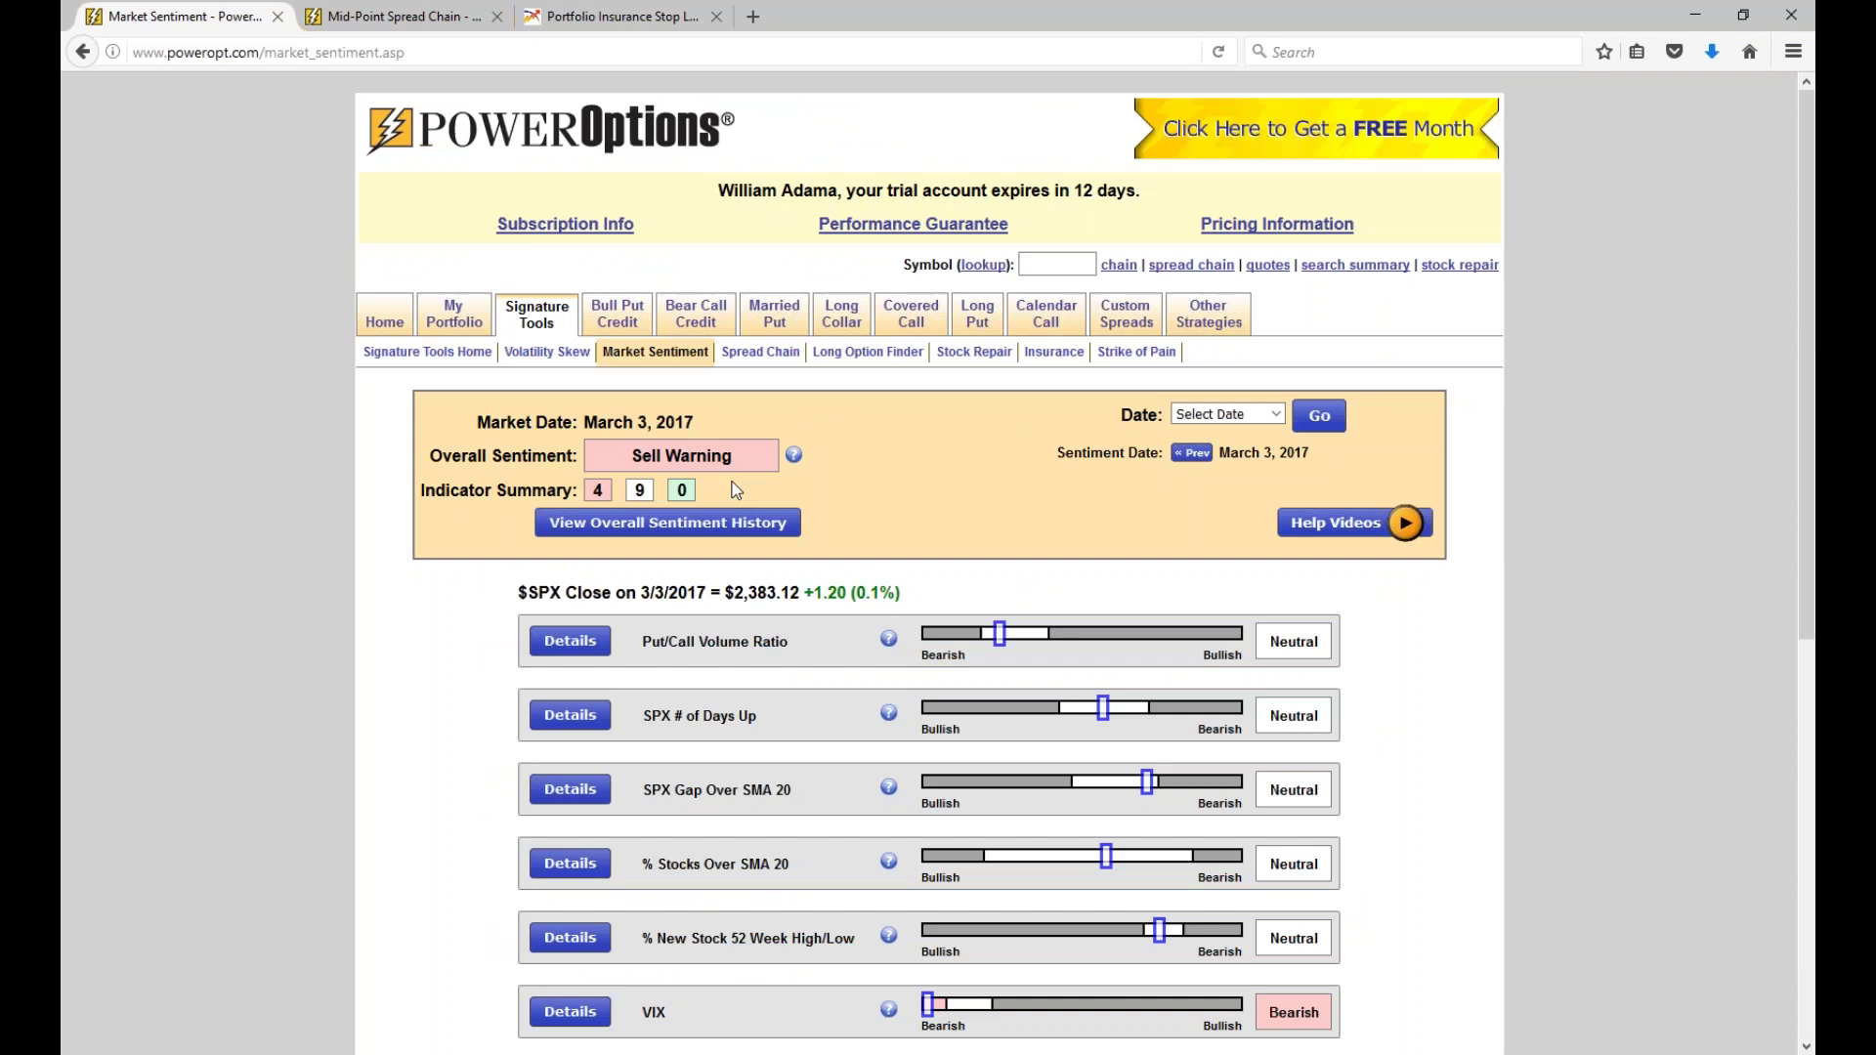
# Reopen the overall sentiment history, highlight the Sell Warning for 3/1/2017, and close the history.
pyautogui.click(714, 524)
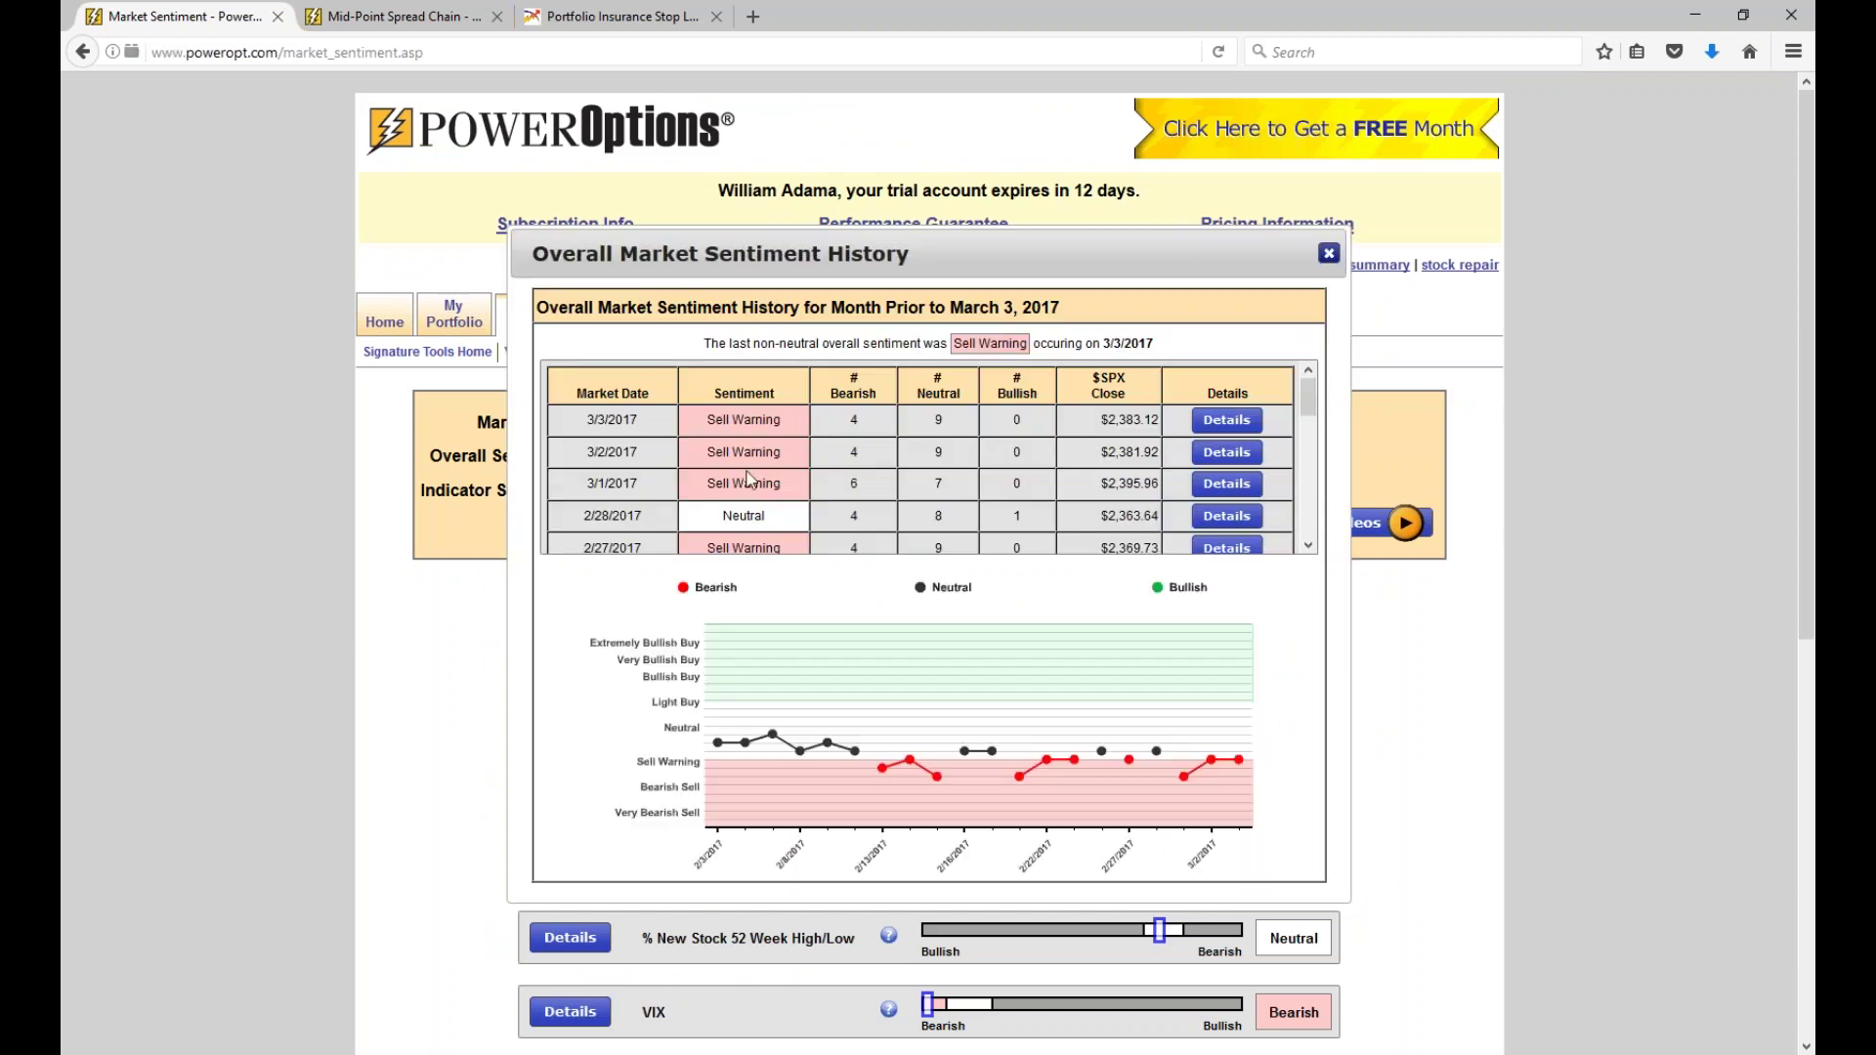
pyautogui.moveTo(707, 484); pyautogui.dragTo(791, 488)
pyautogui.click(1328, 253)
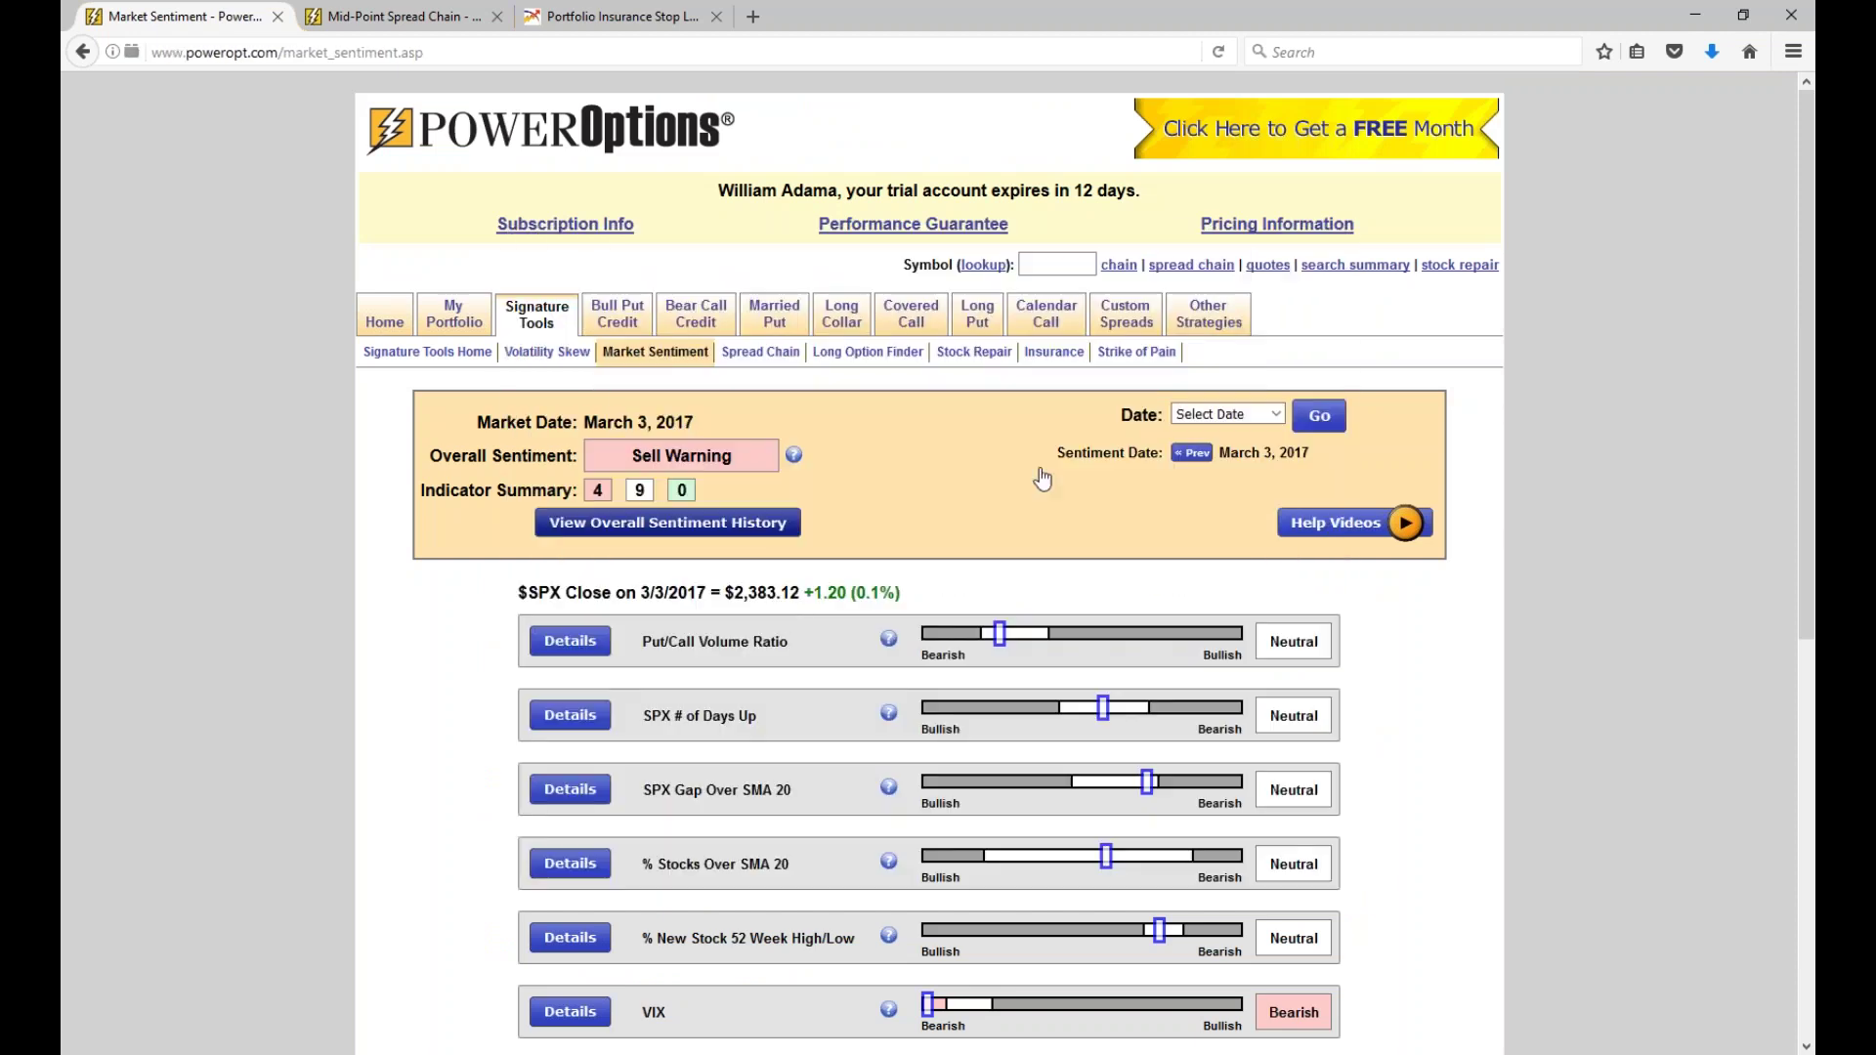
# Review the Market Sentiment indicator ratings for March 3, 2017.
pyautogui.scroll(-3, 791, 614)
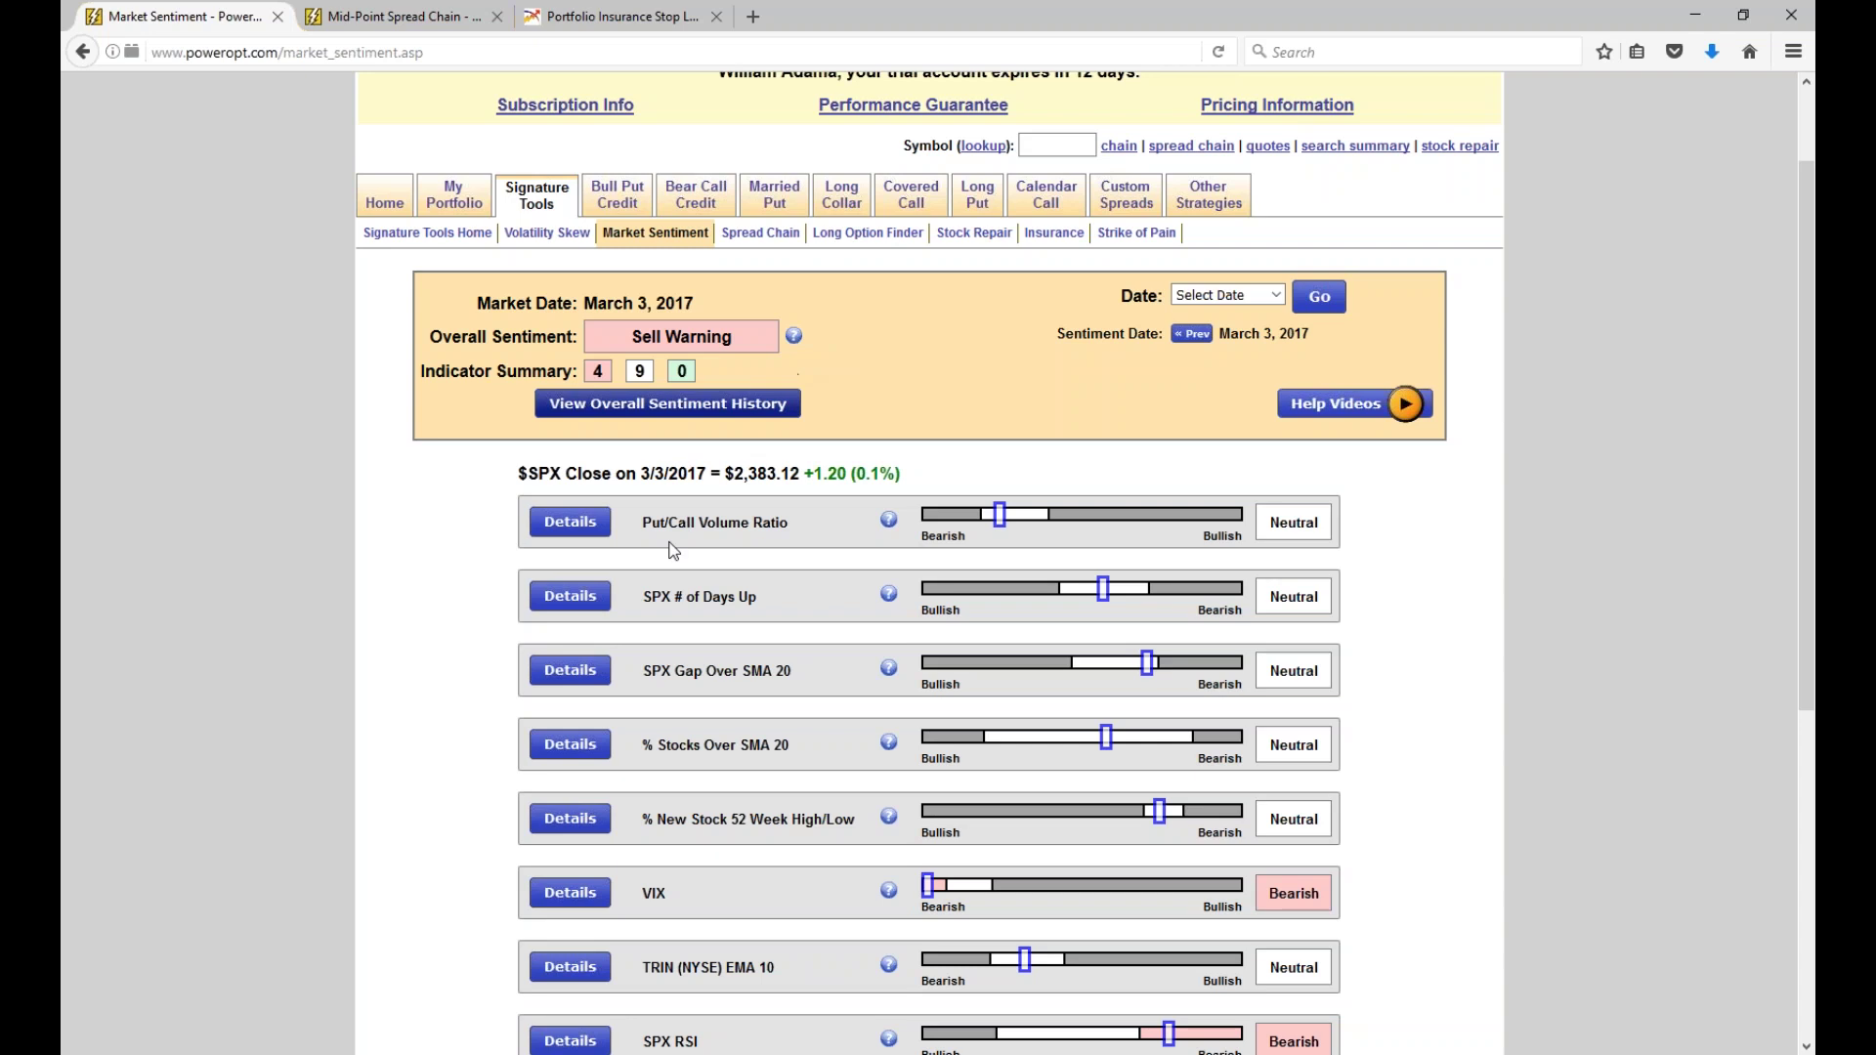
pyautogui.scroll(3, 673, 550)
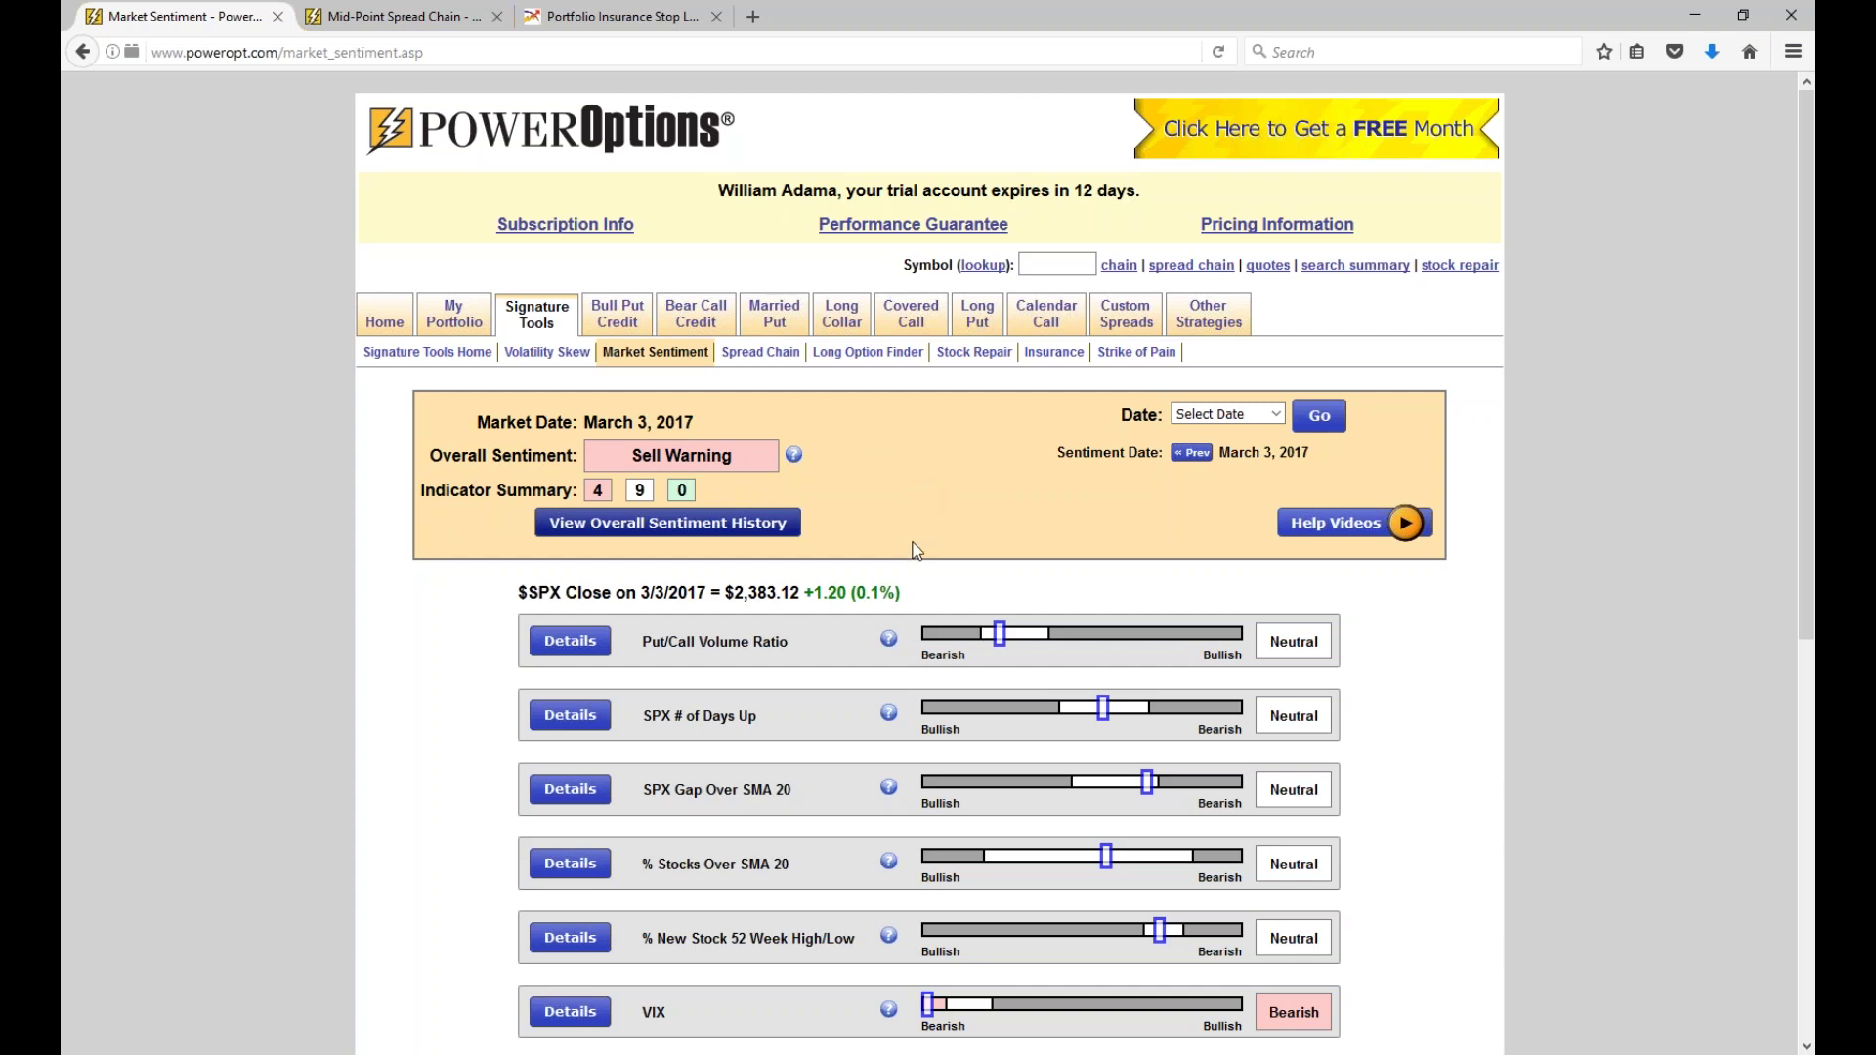
pyautogui.scroll(-5, 919, 547)
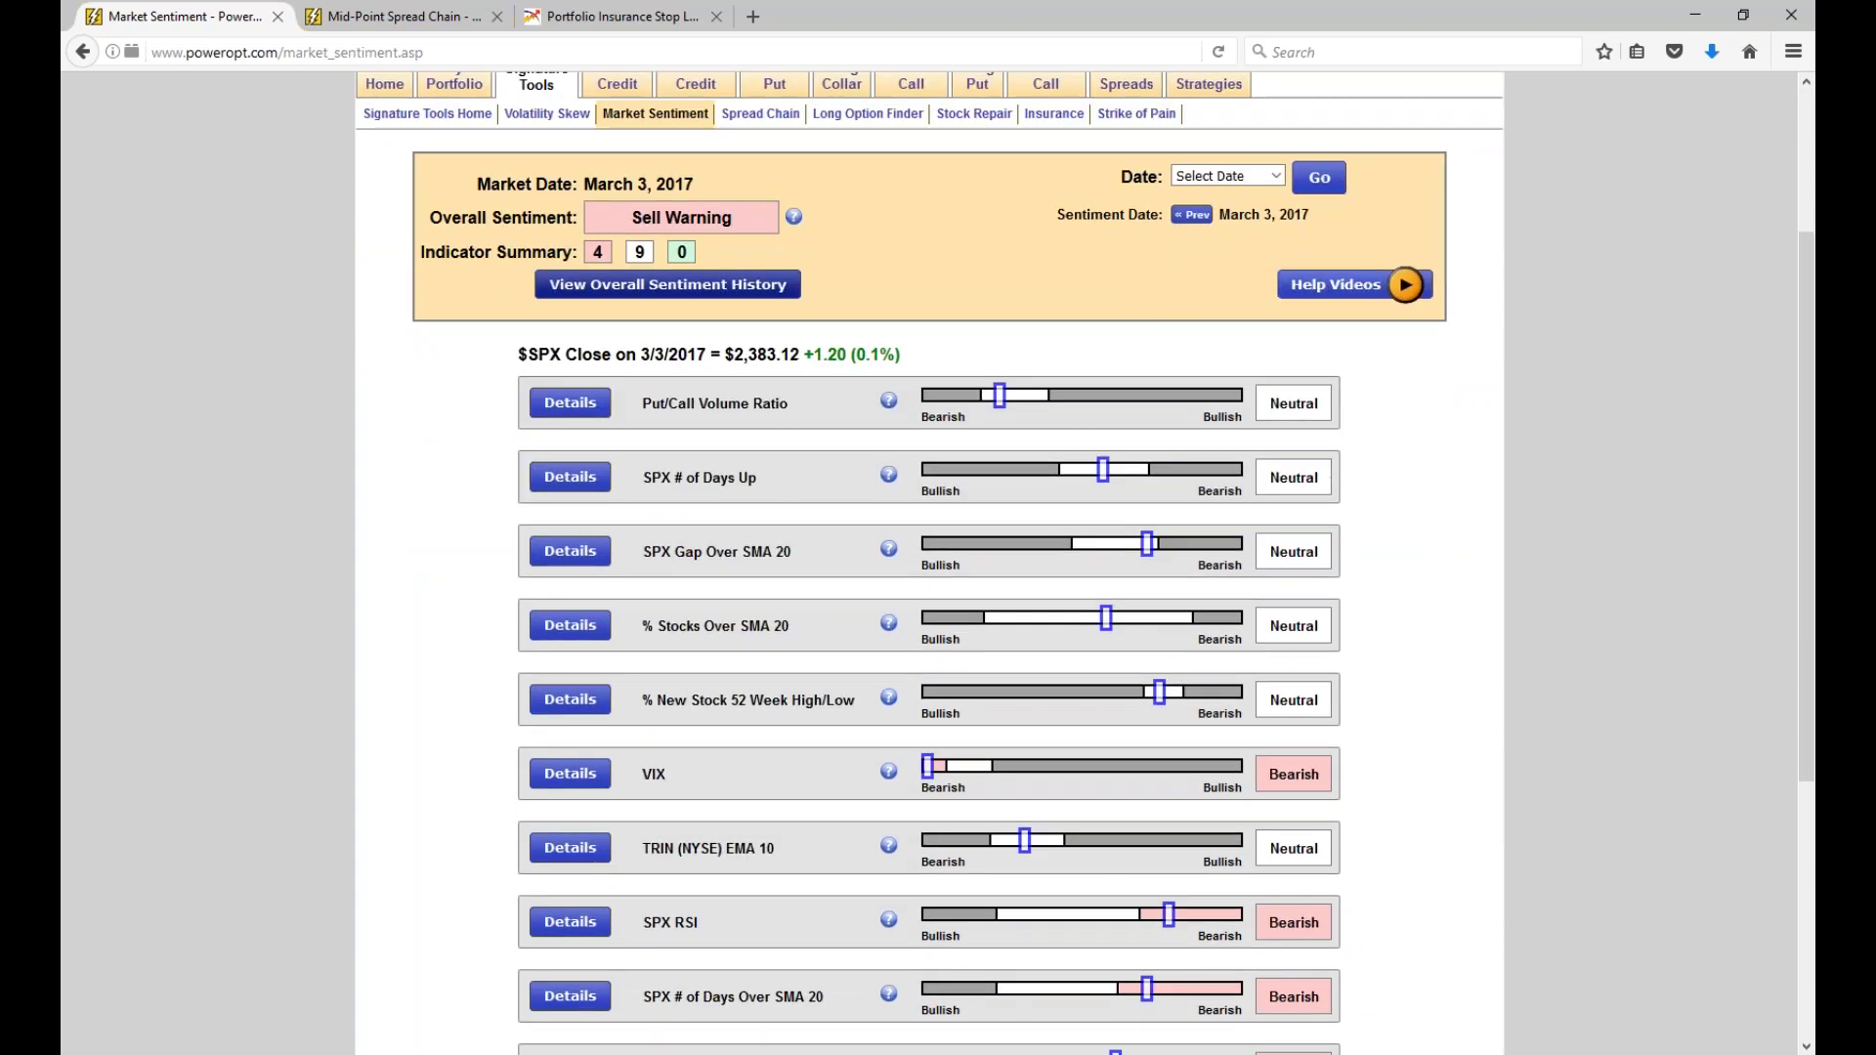
pyautogui.scroll(3, 918, 547)
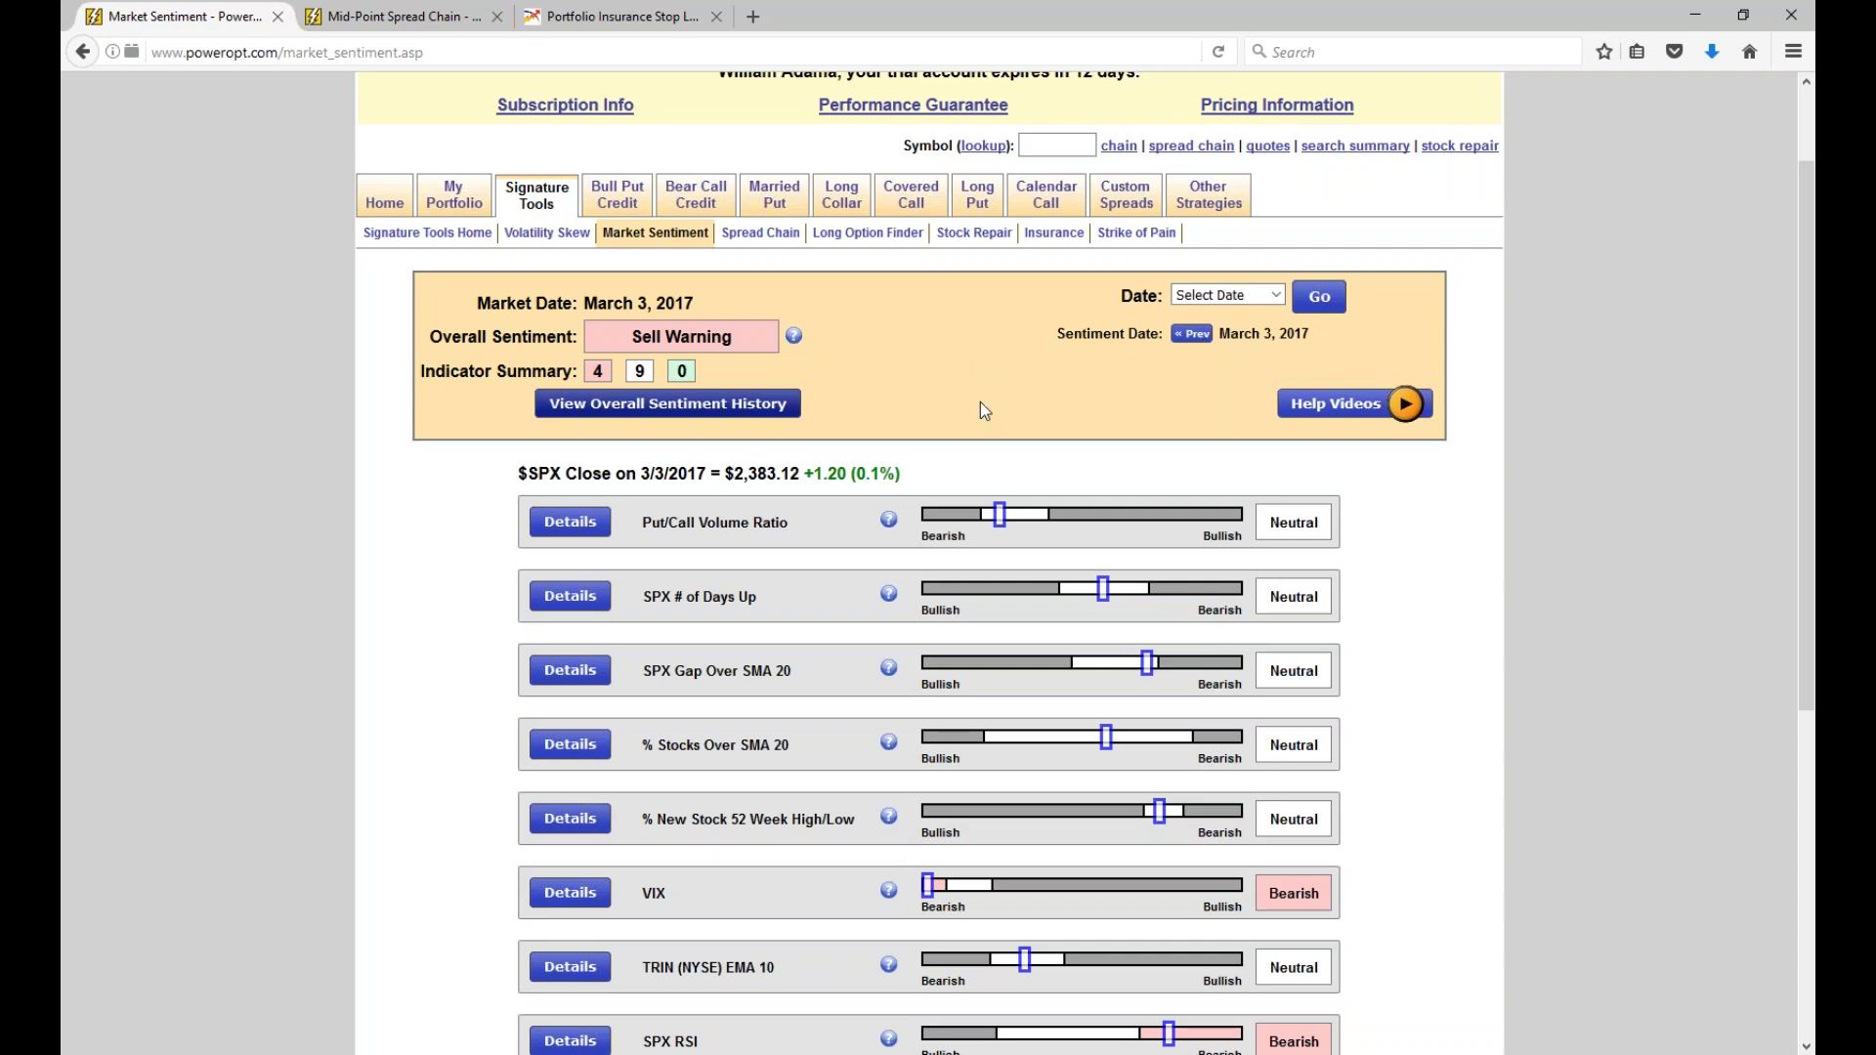
pyautogui.scroll(-2, 981, 395)
pyautogui.scroll(2, 979, 381)
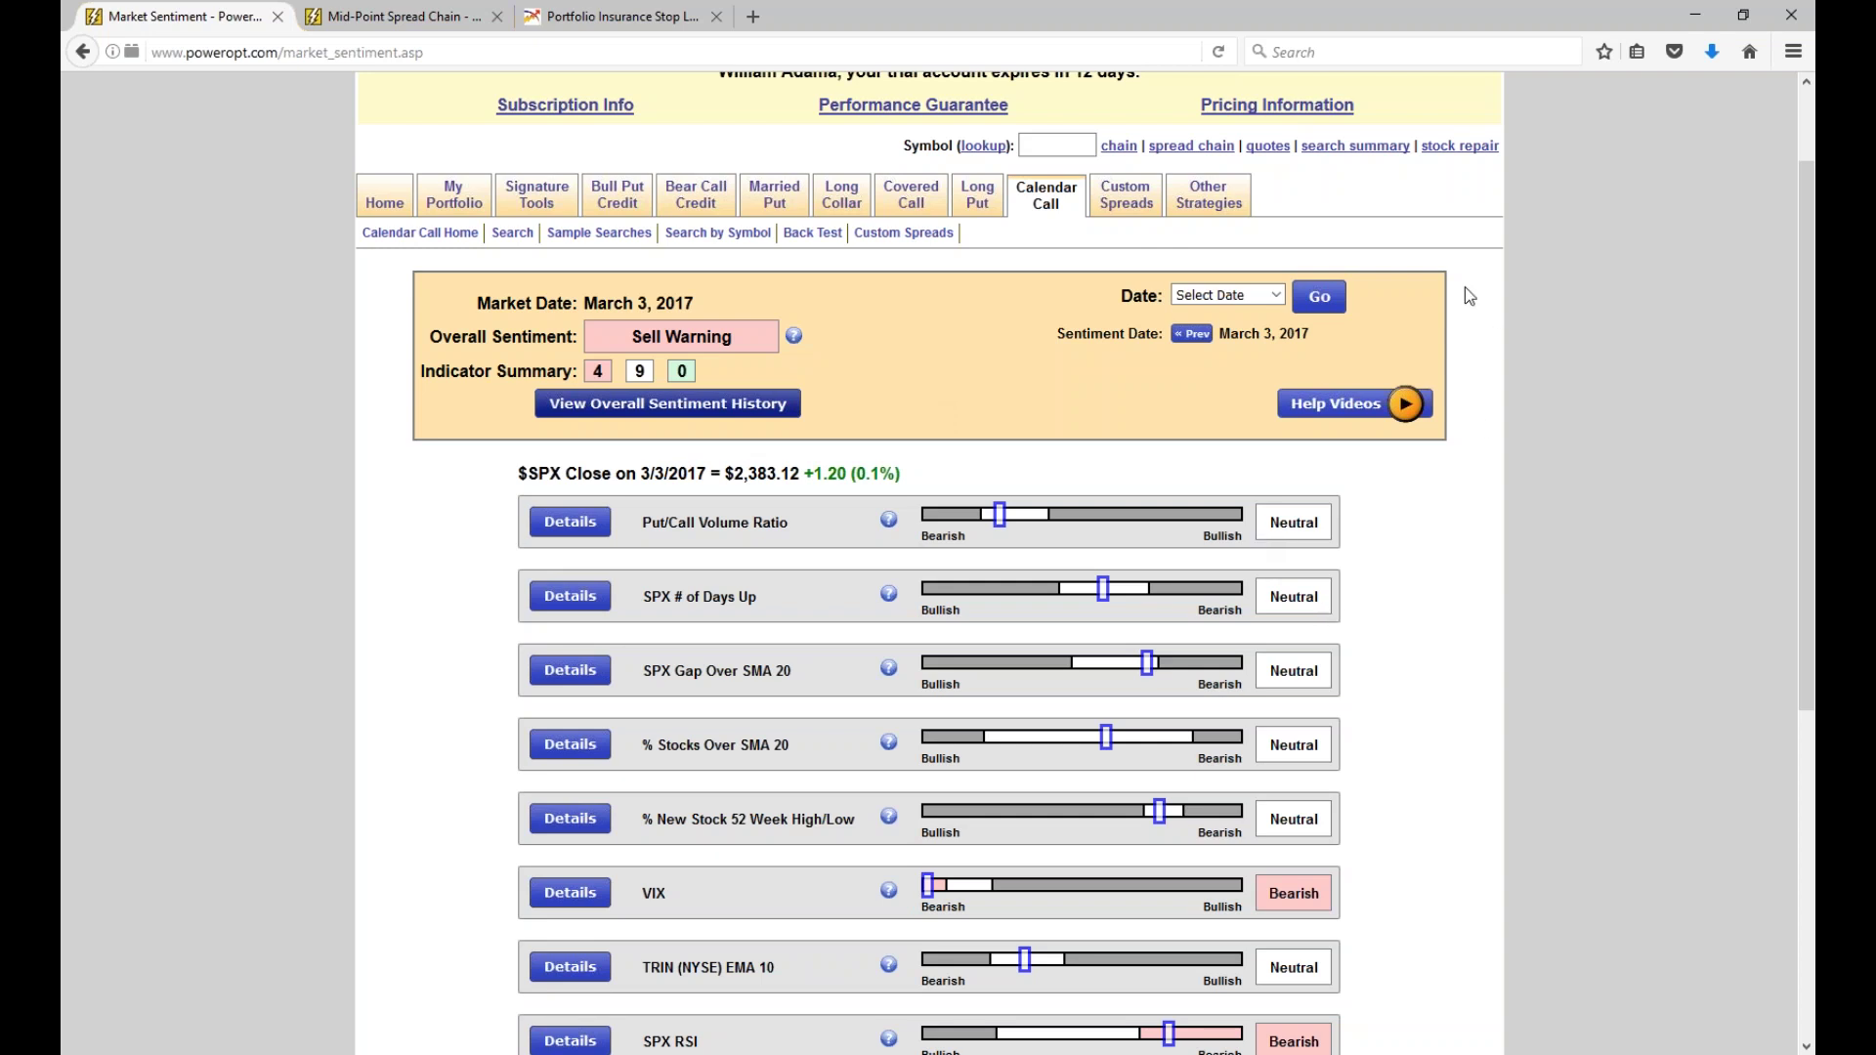
# Circle the Help Videos link on the Market Sentiment page and look over the indicator list.
pyautogui.moveTo(1395, 372)
pyautogui.mouseDown()
pyautogui.moveTo(1284, 455)
pyautogui.moveTo(1473, 422)
pyautogui.moveTo(1395, 359)
pyautogui.moveTo(1239, 435)
pyautogui.moveTo(1483, 436)
pyautogui.moveTo(1383, 365)
pyautogui.mouseUp()
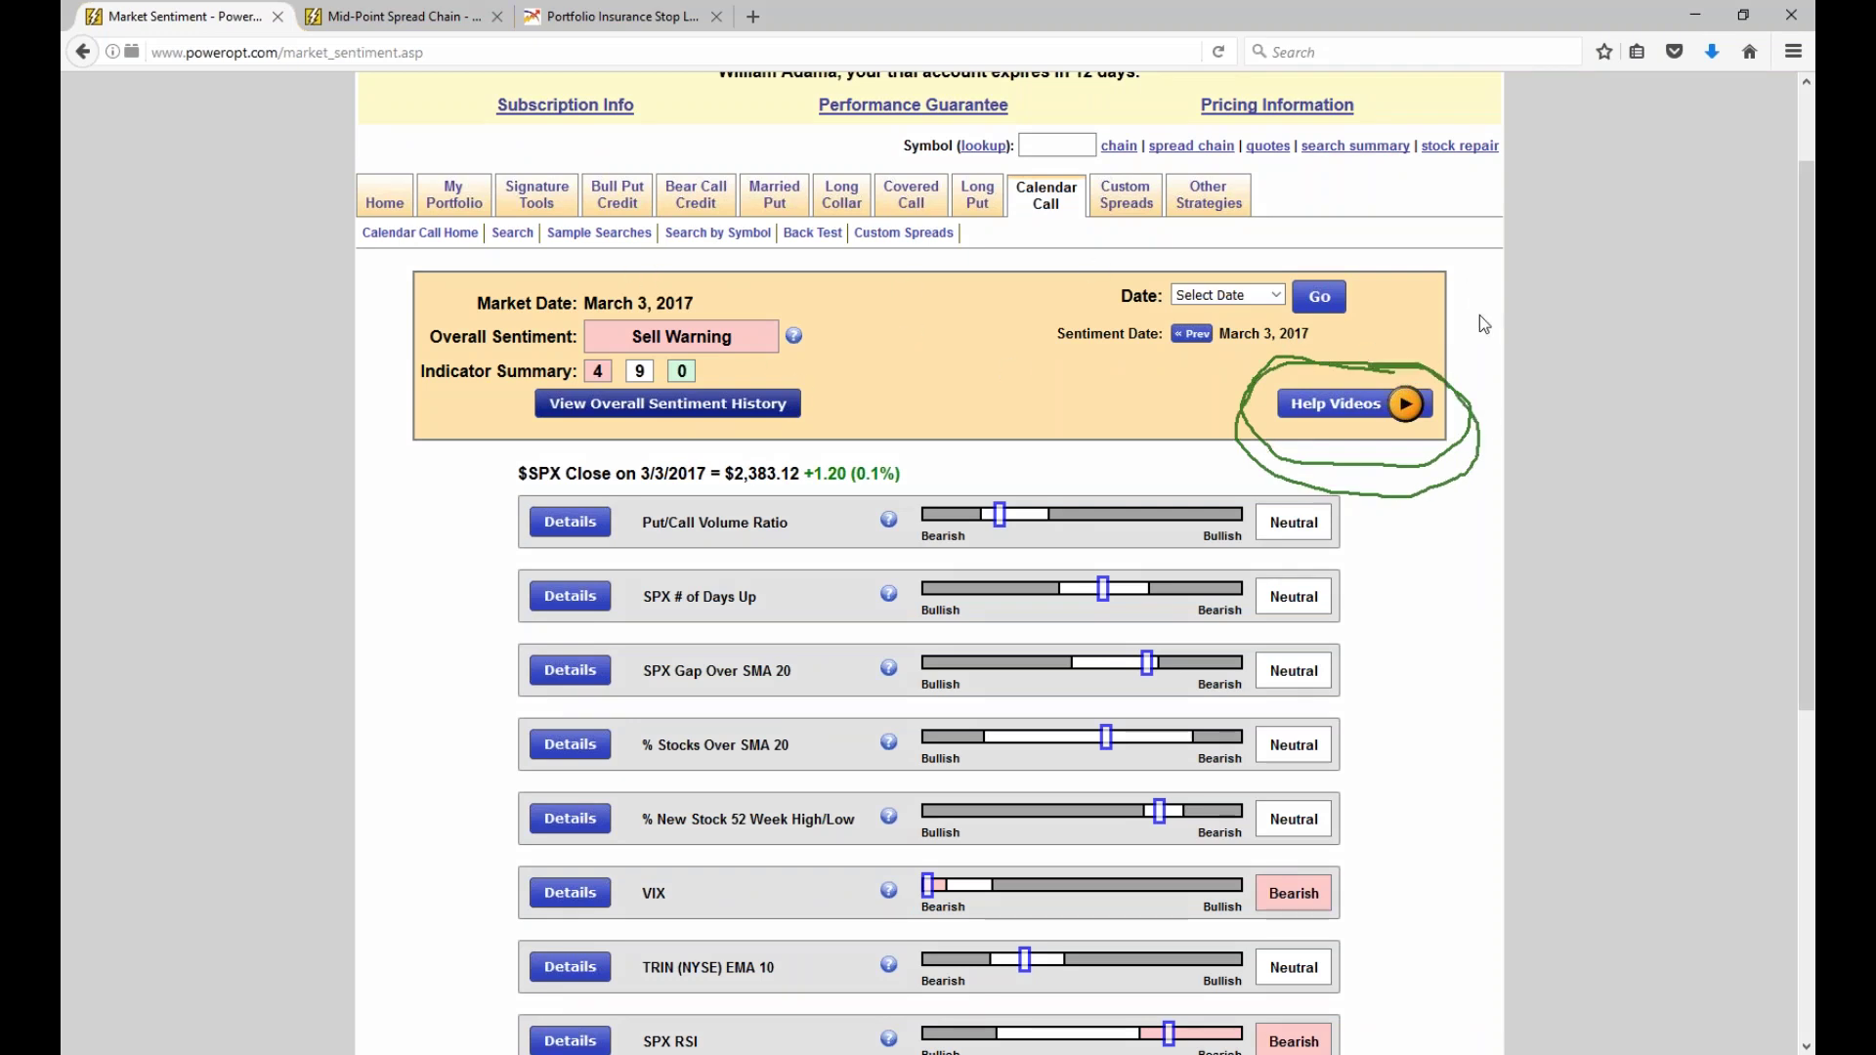
pyautogui.moveTo(372, 211)
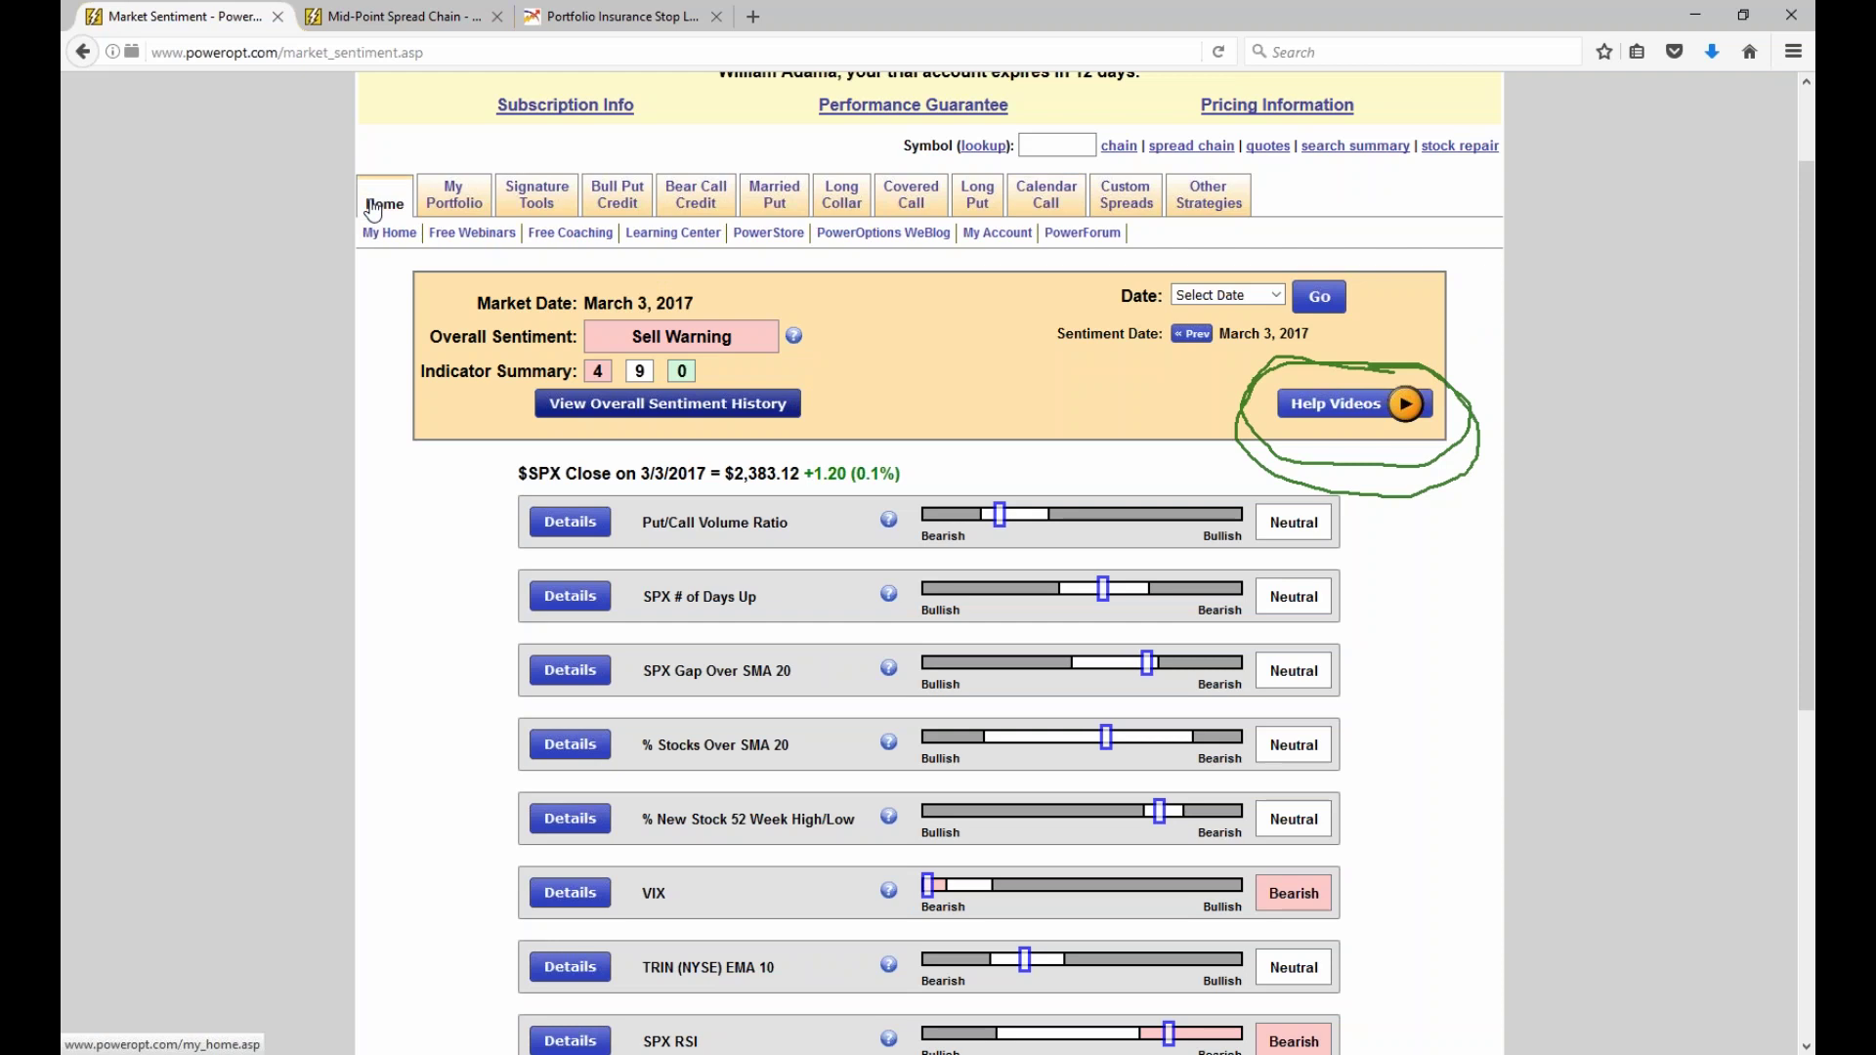
pyautogui.moveTo(562, 200)
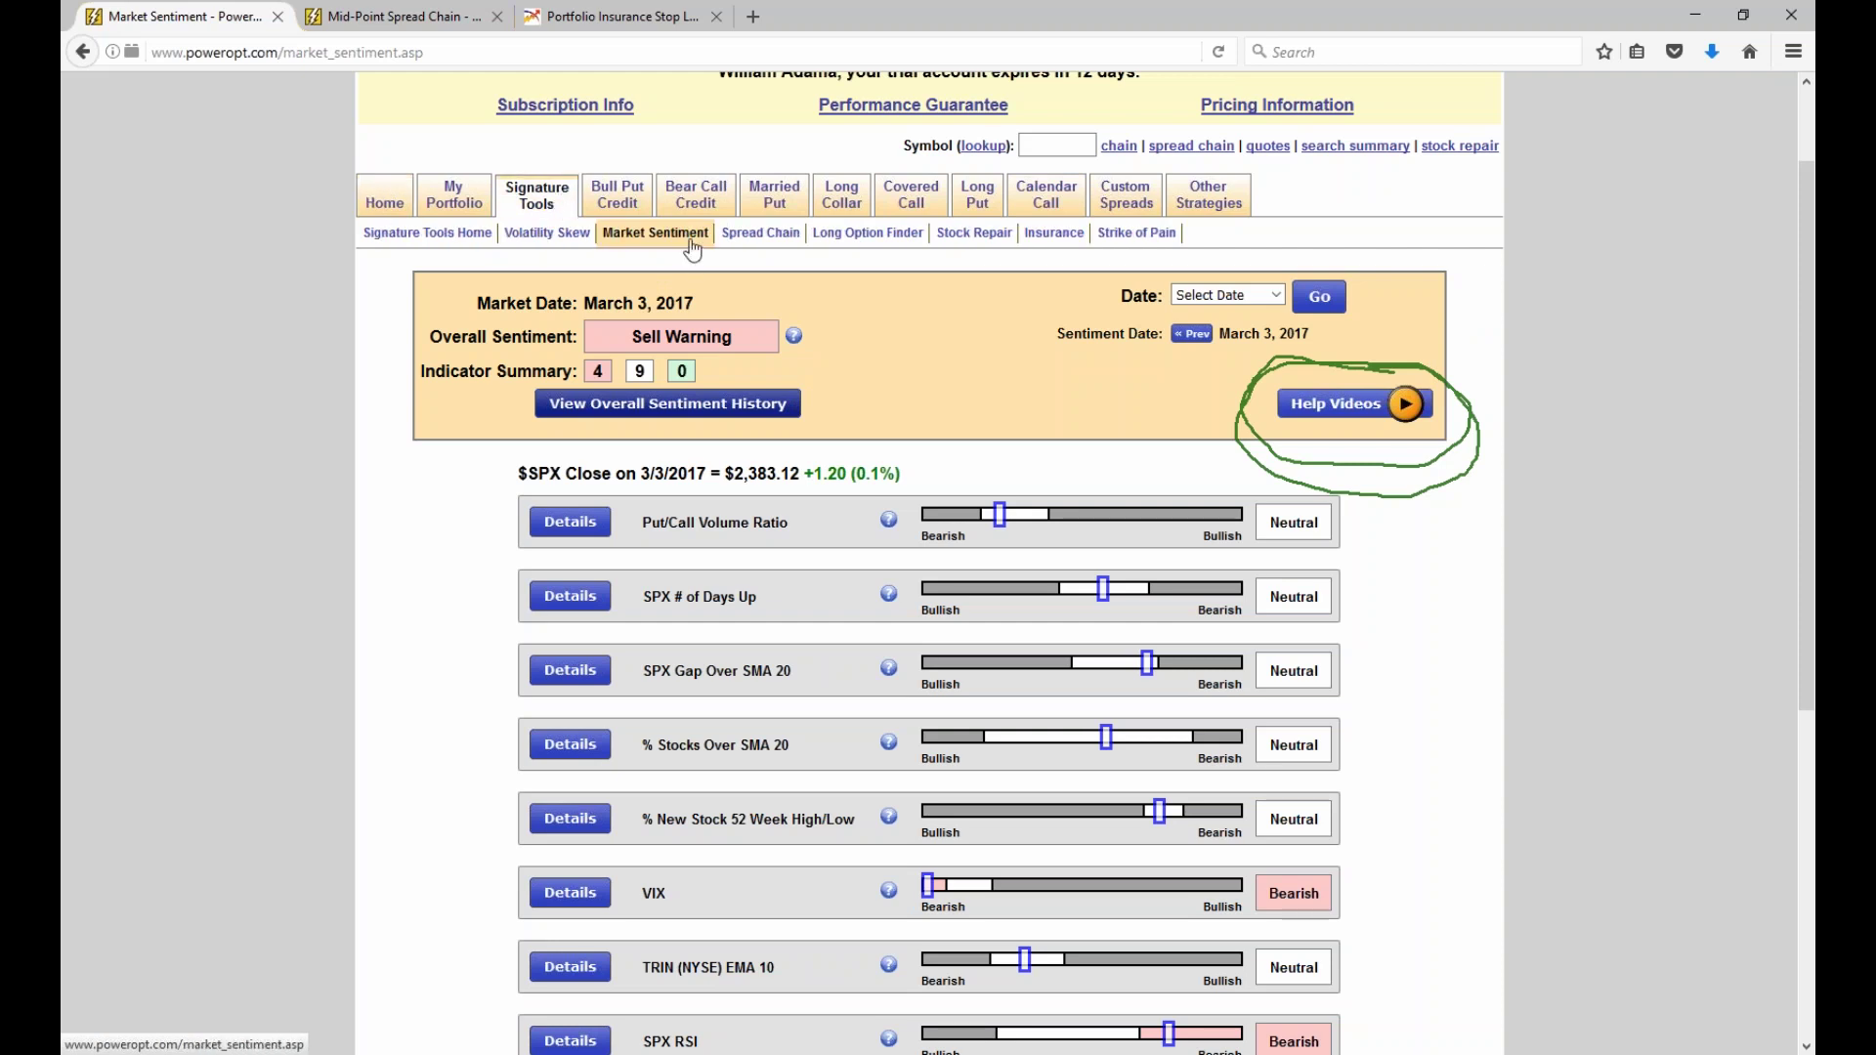
pyautogui.scroll(-1, 900, 648)
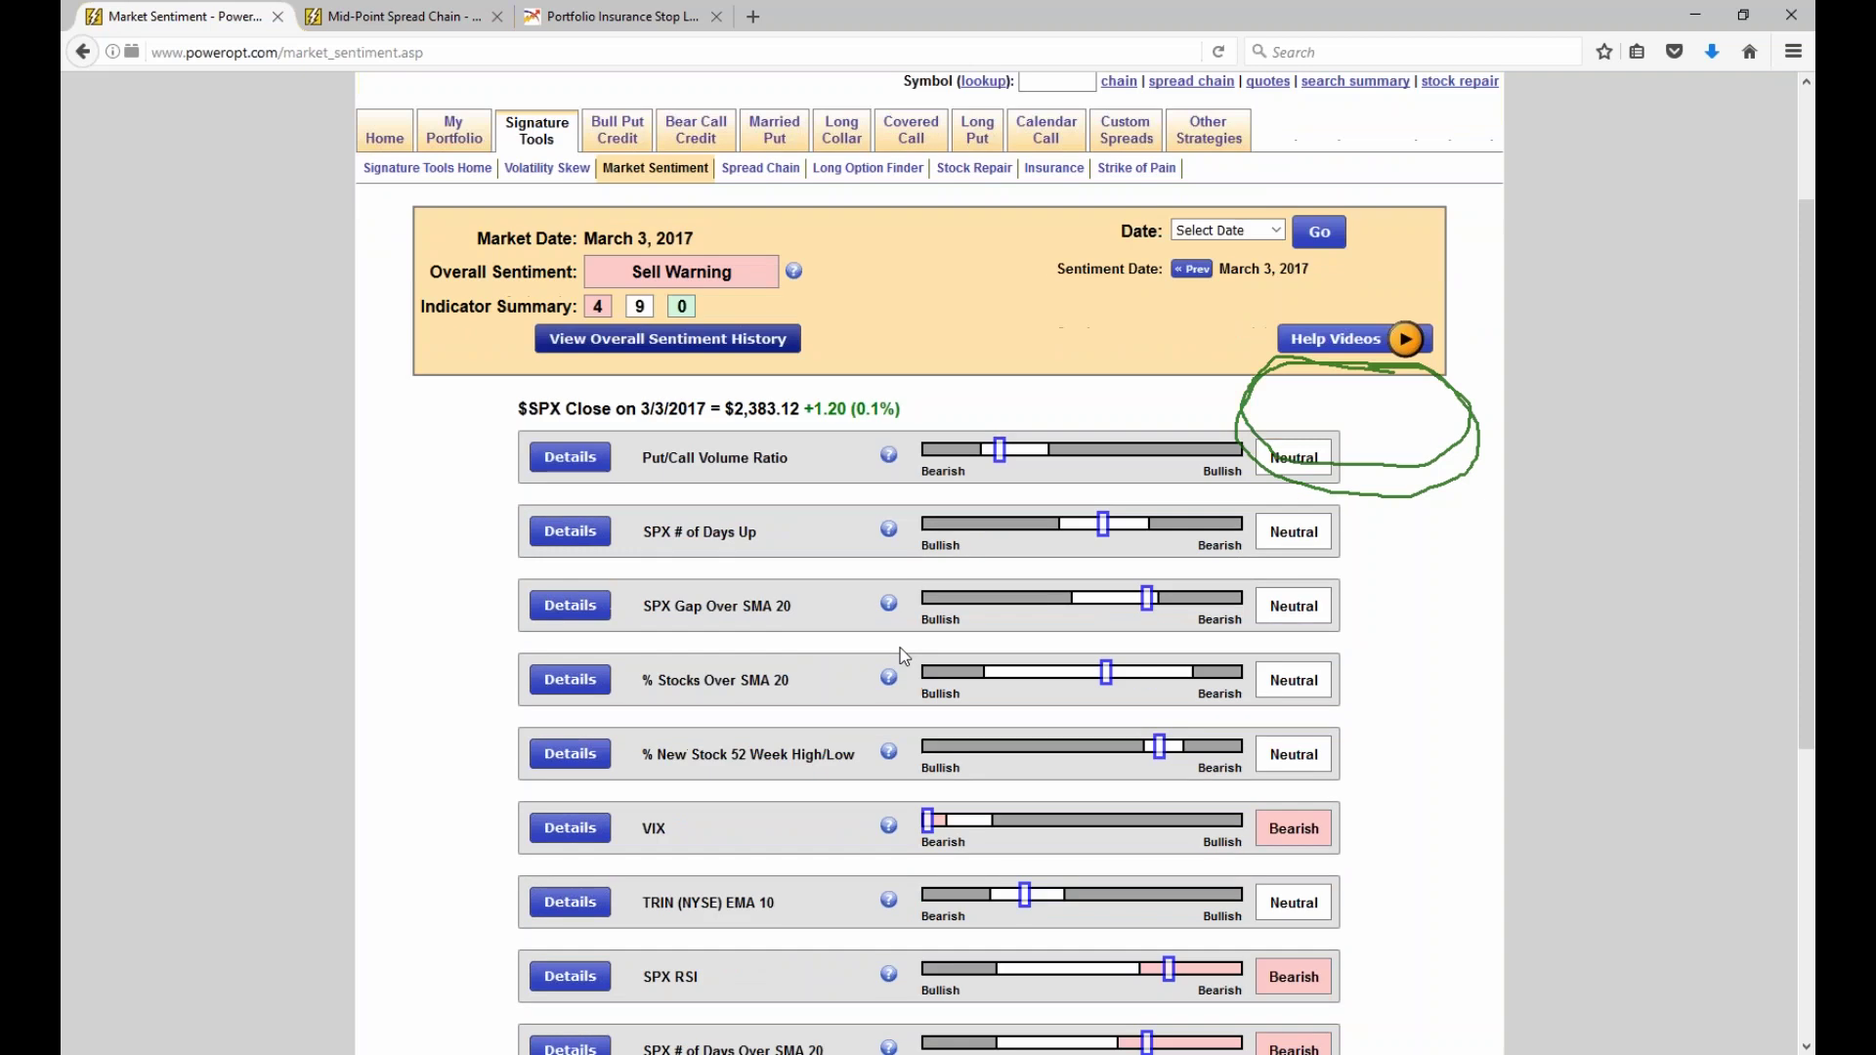
pyautogui.scroll(-3, 899, 648)
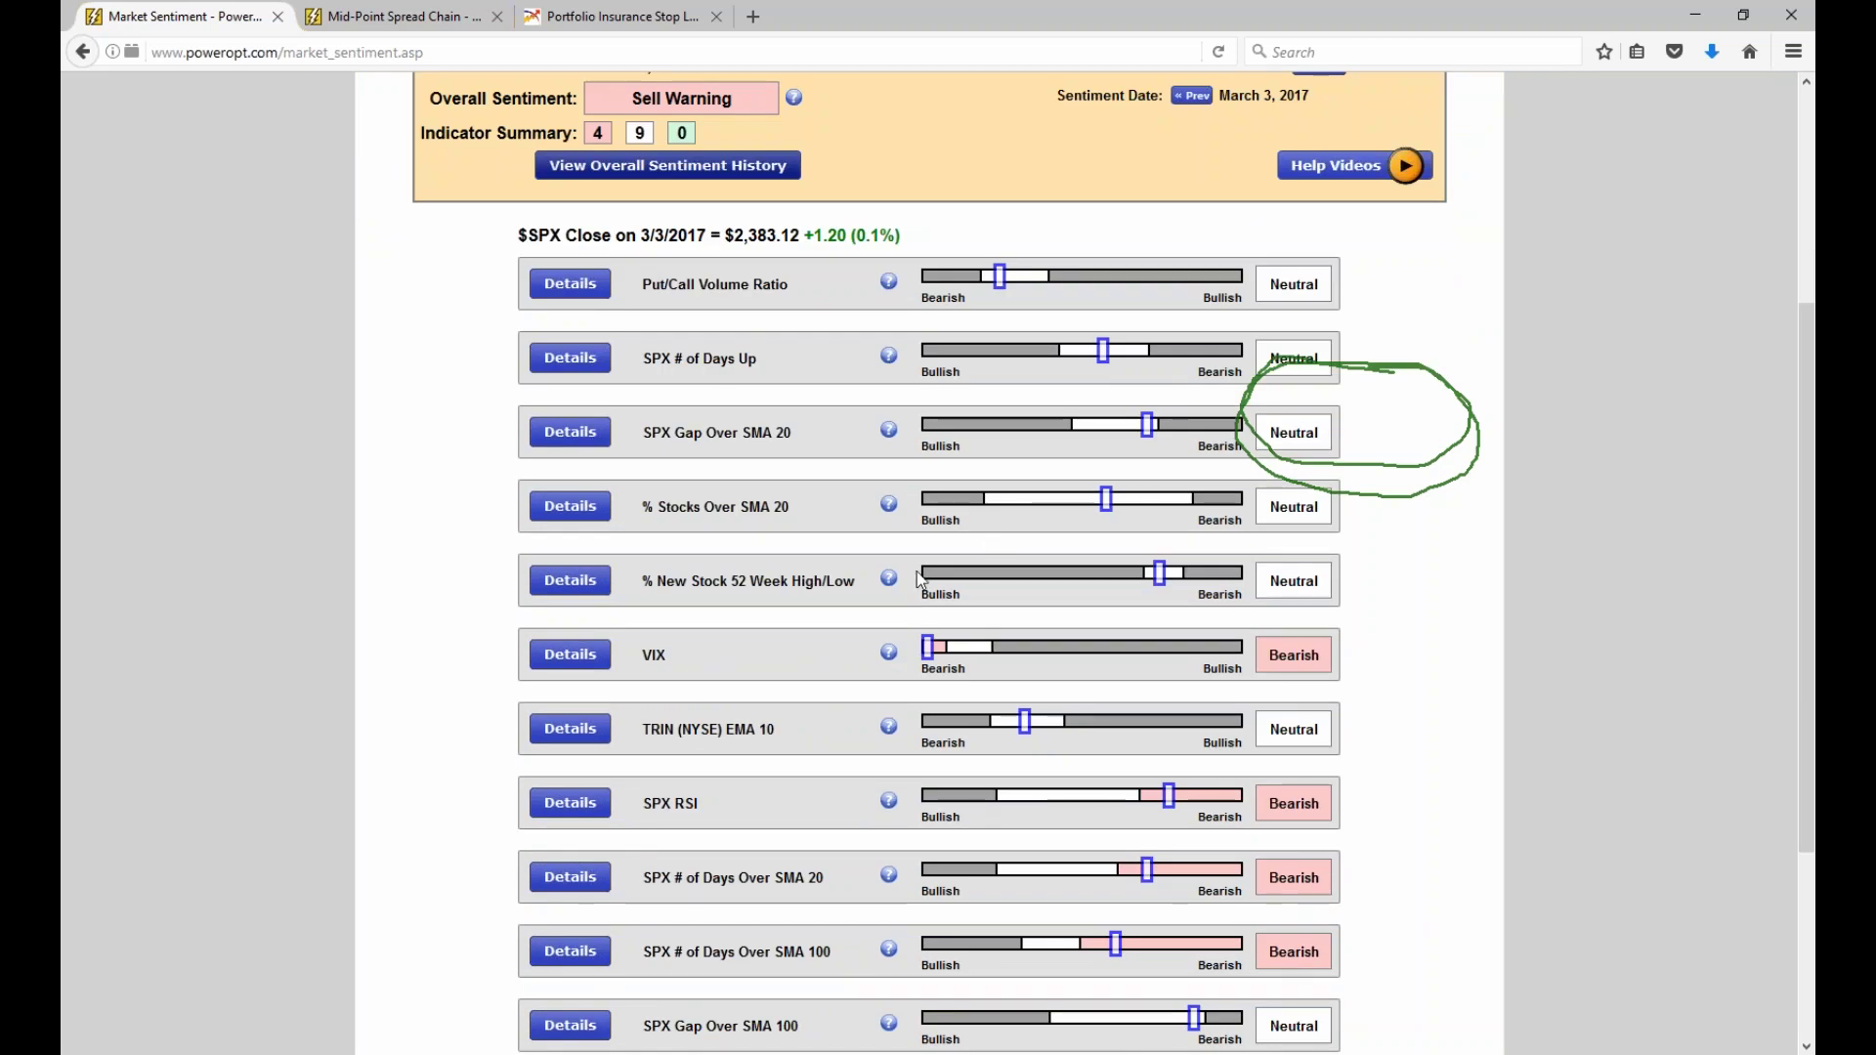
pyautogui.scroll(4, 919, 578)
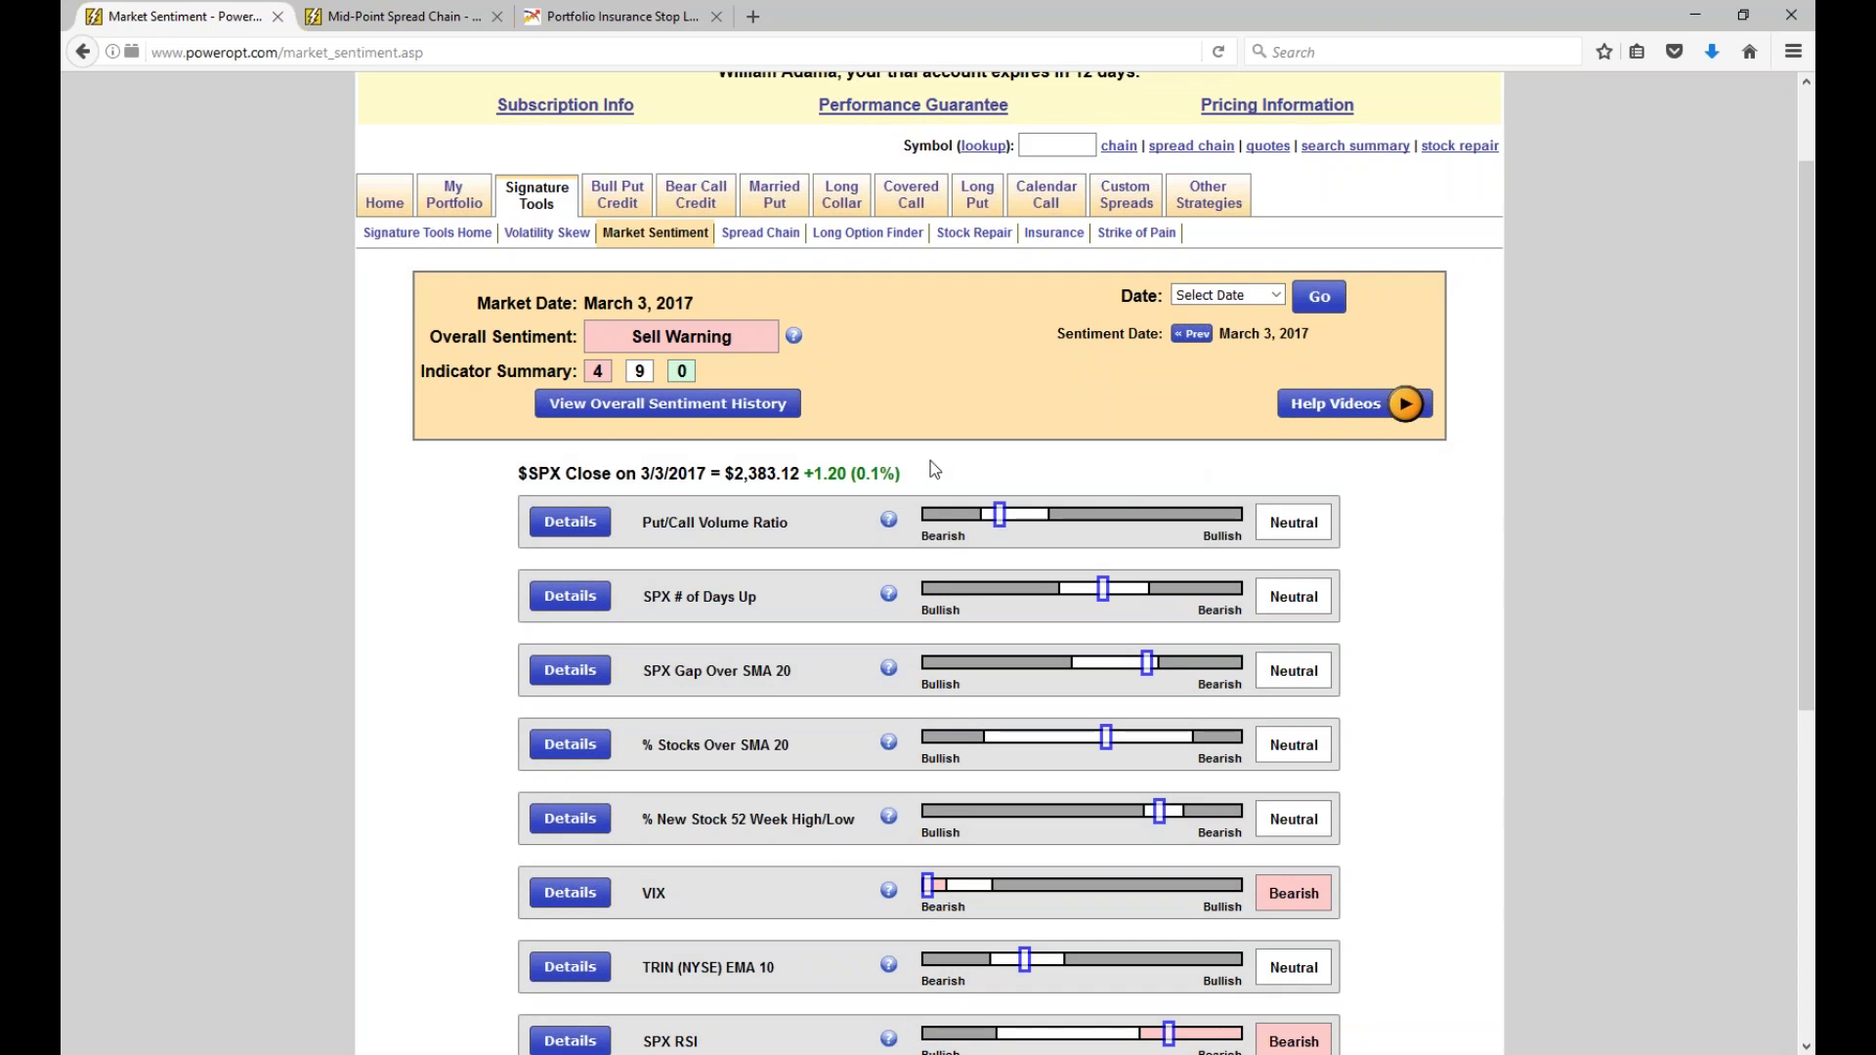
# Replace Long Put with Iron Condor in the strategy menu configuration and save it.
pyautogui.click(400, 200)
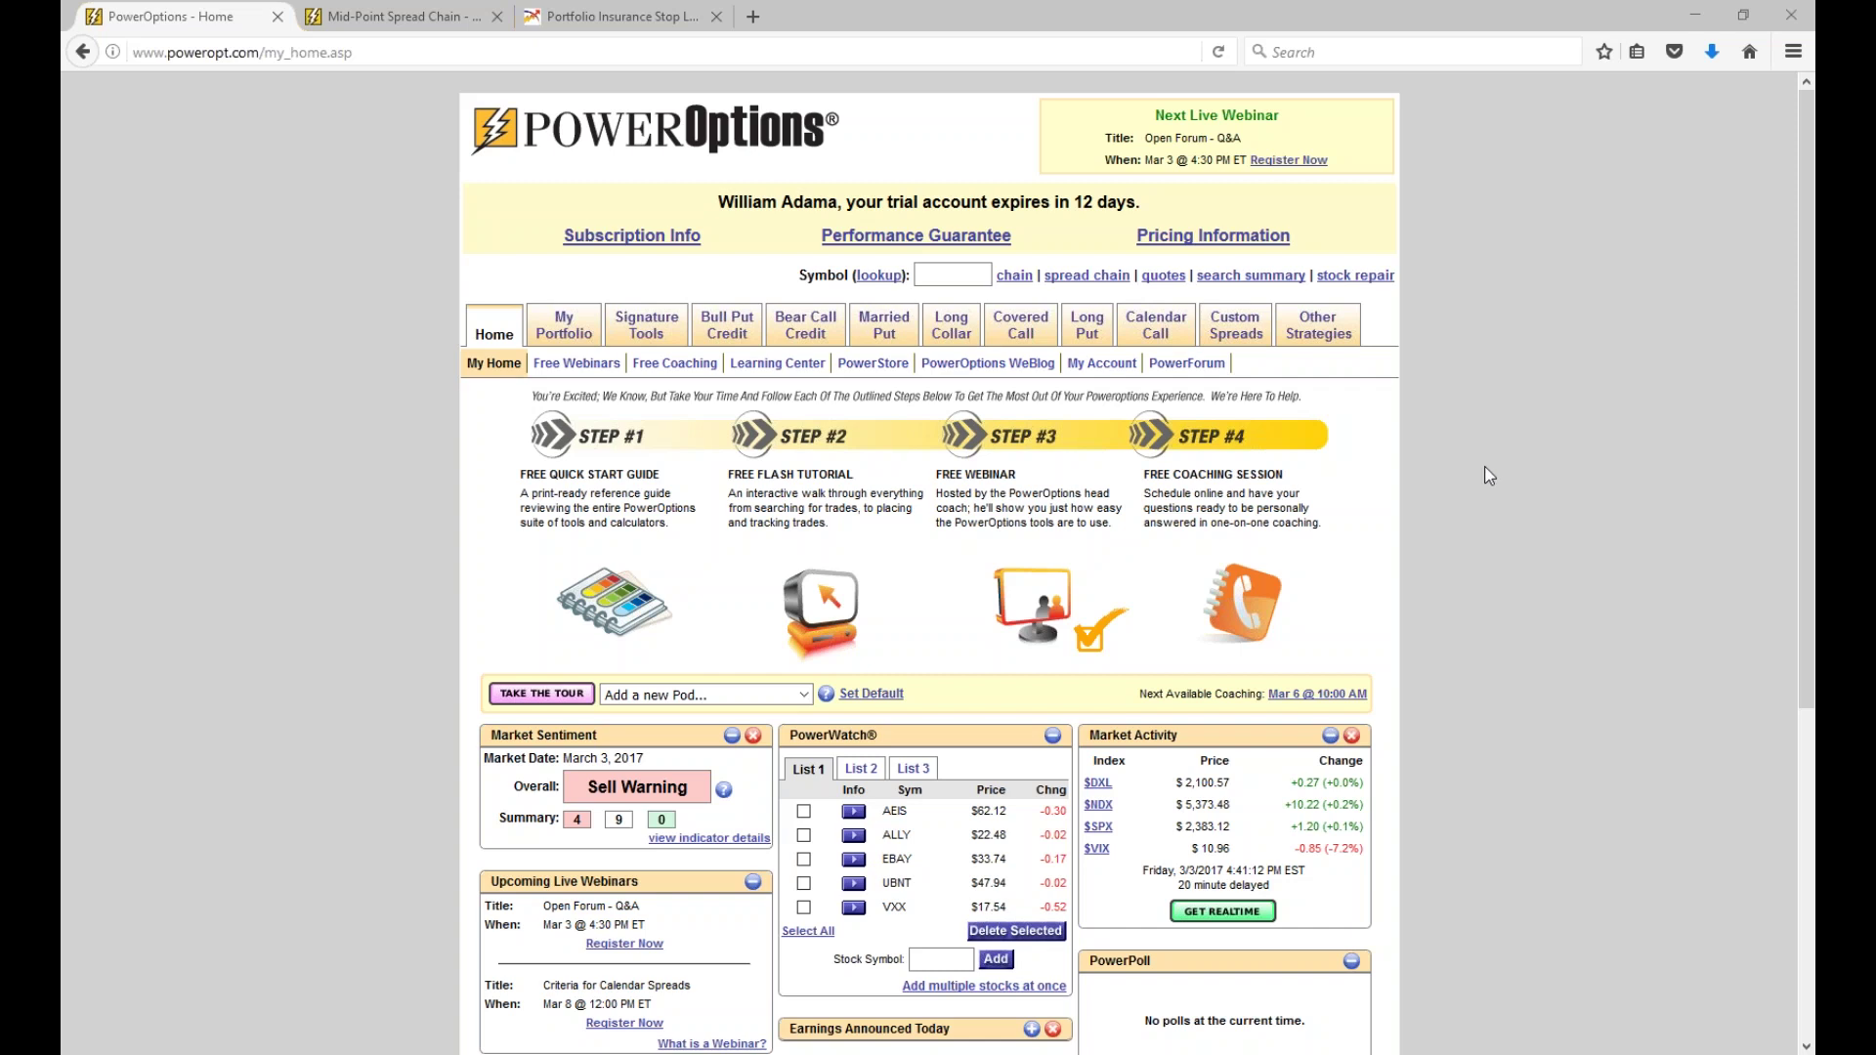
pyautogui.click(1317, 337)
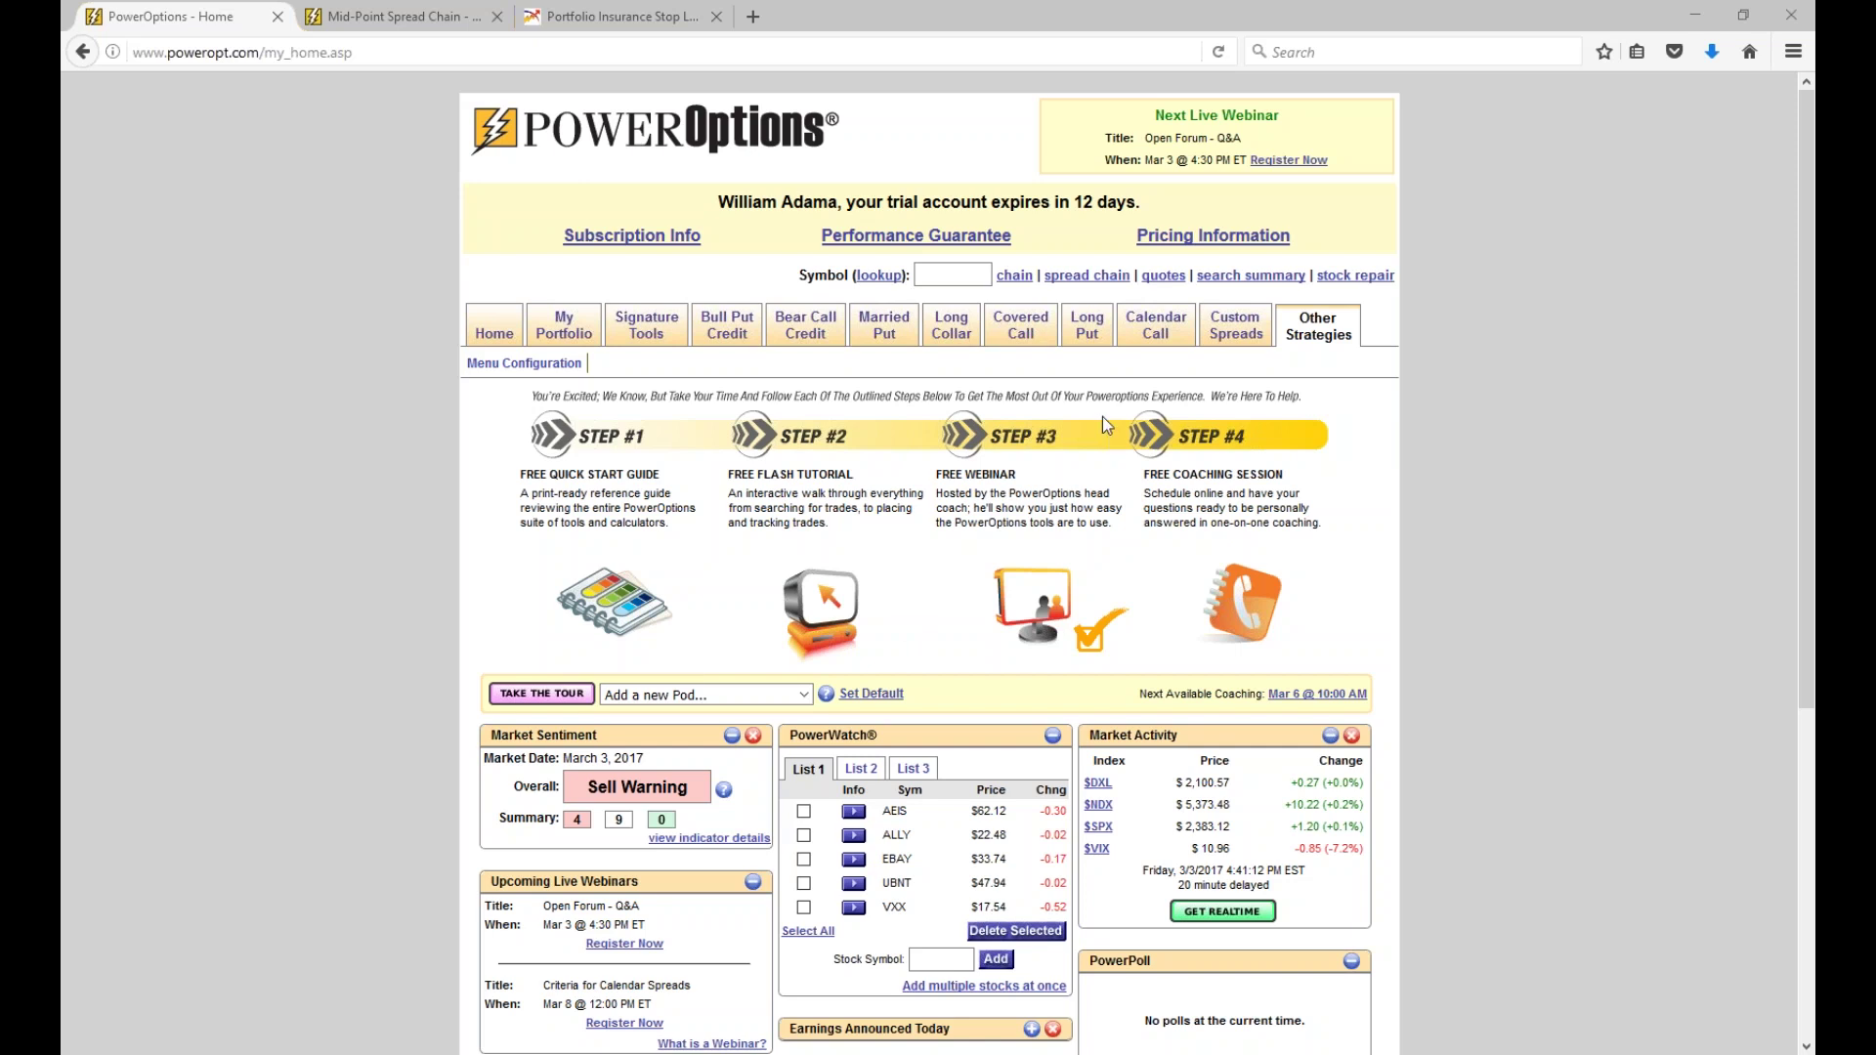
pyautogui.click(1305, 338)
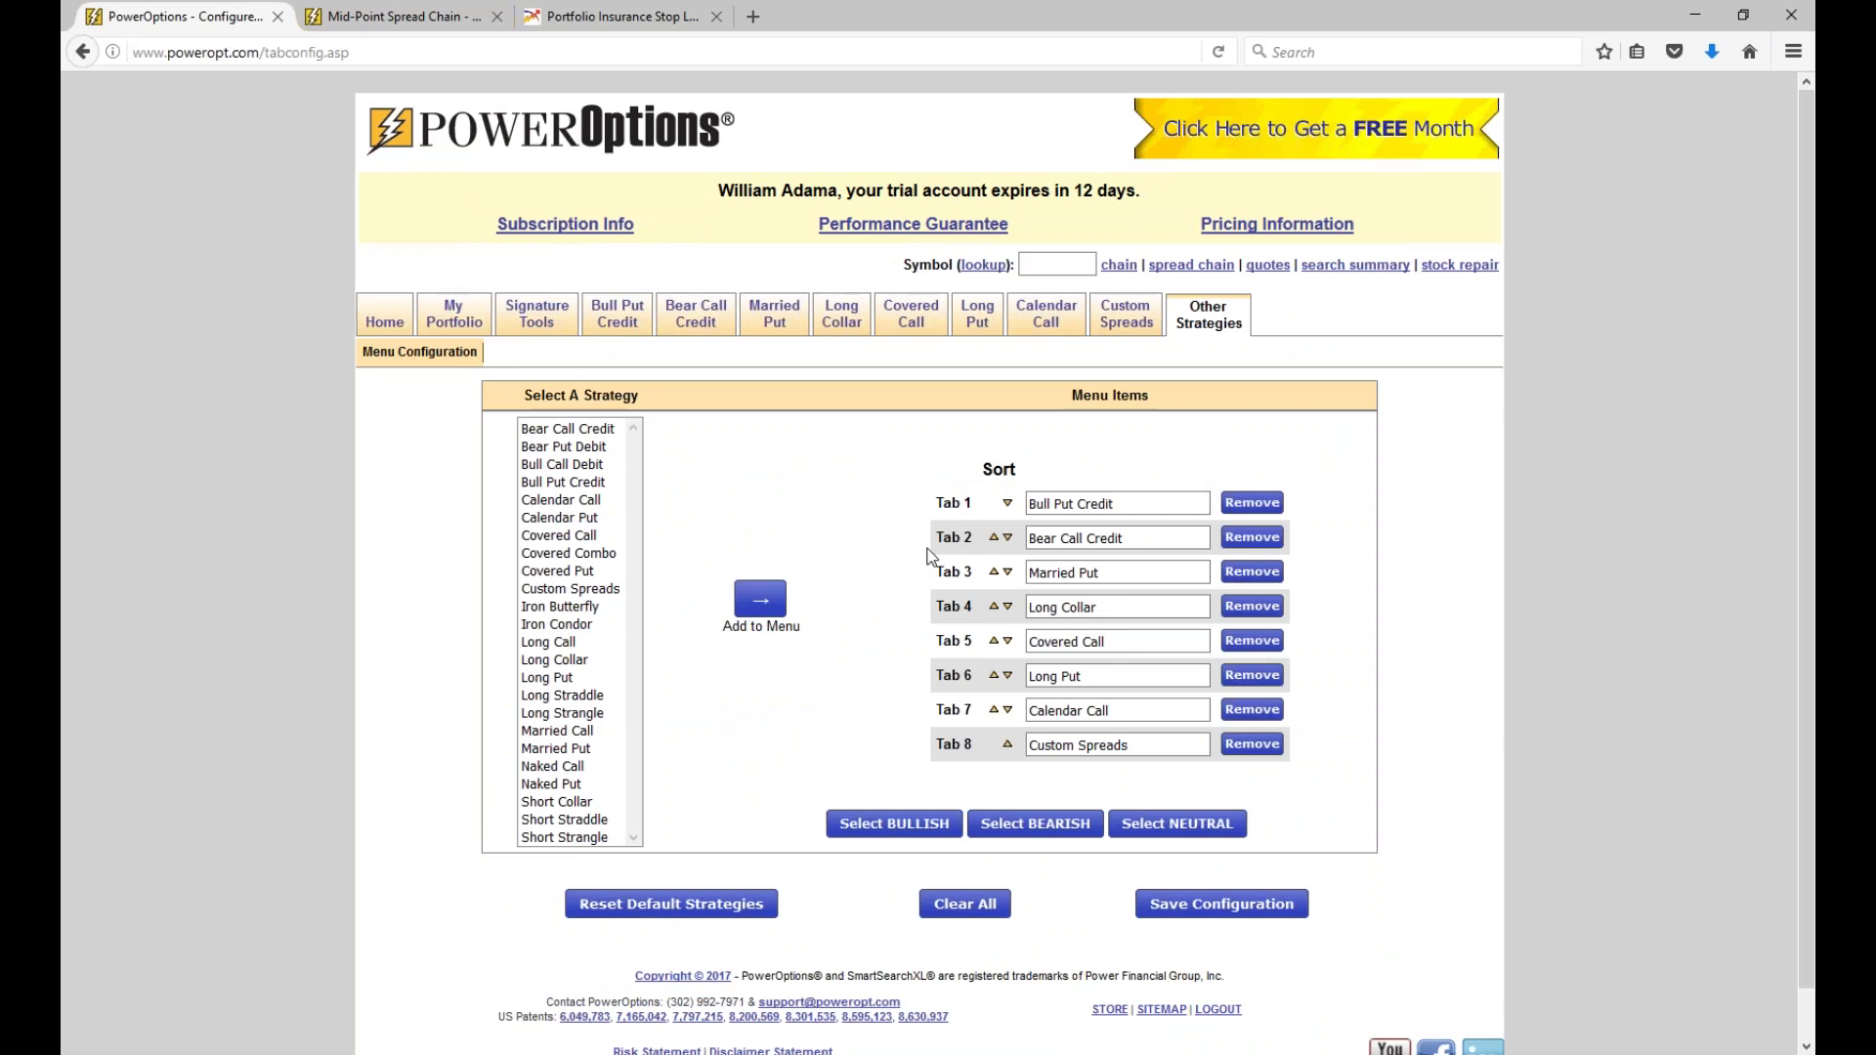
pyautogui.click(1252, 676)
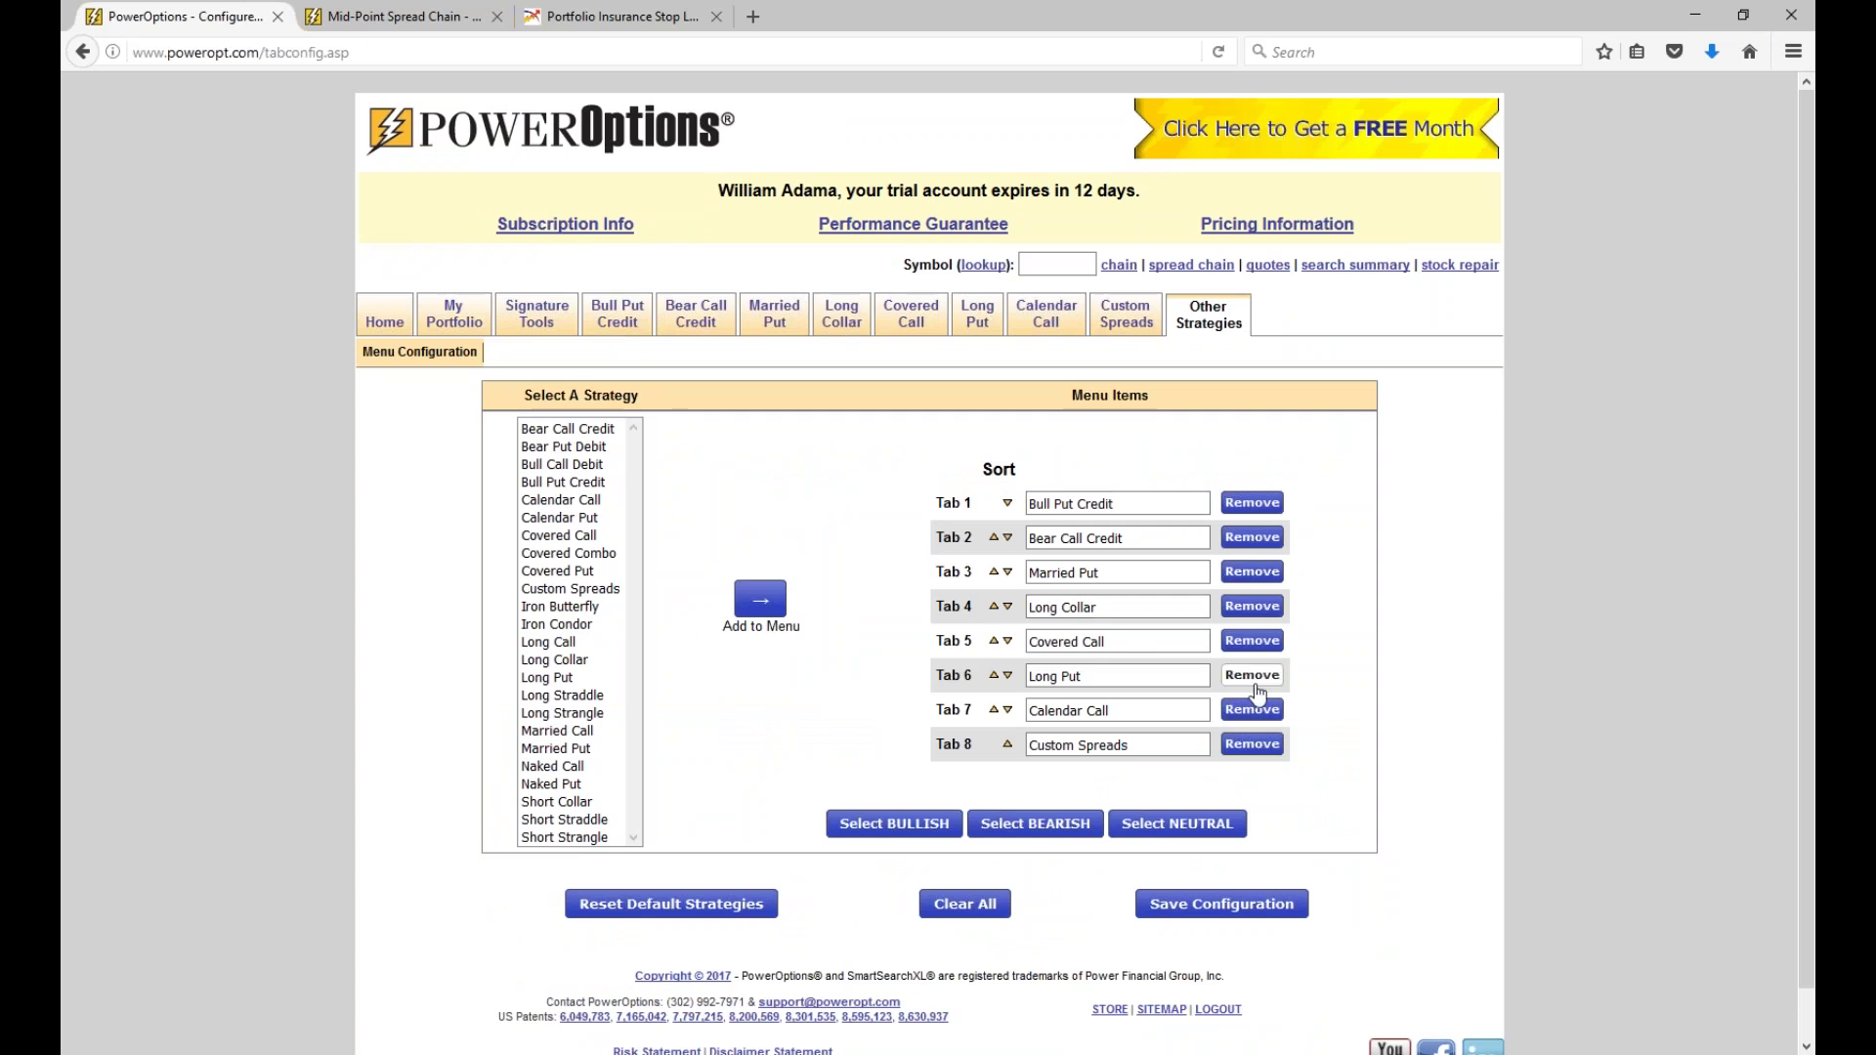
pyautogui.doubleClick(579, 625)
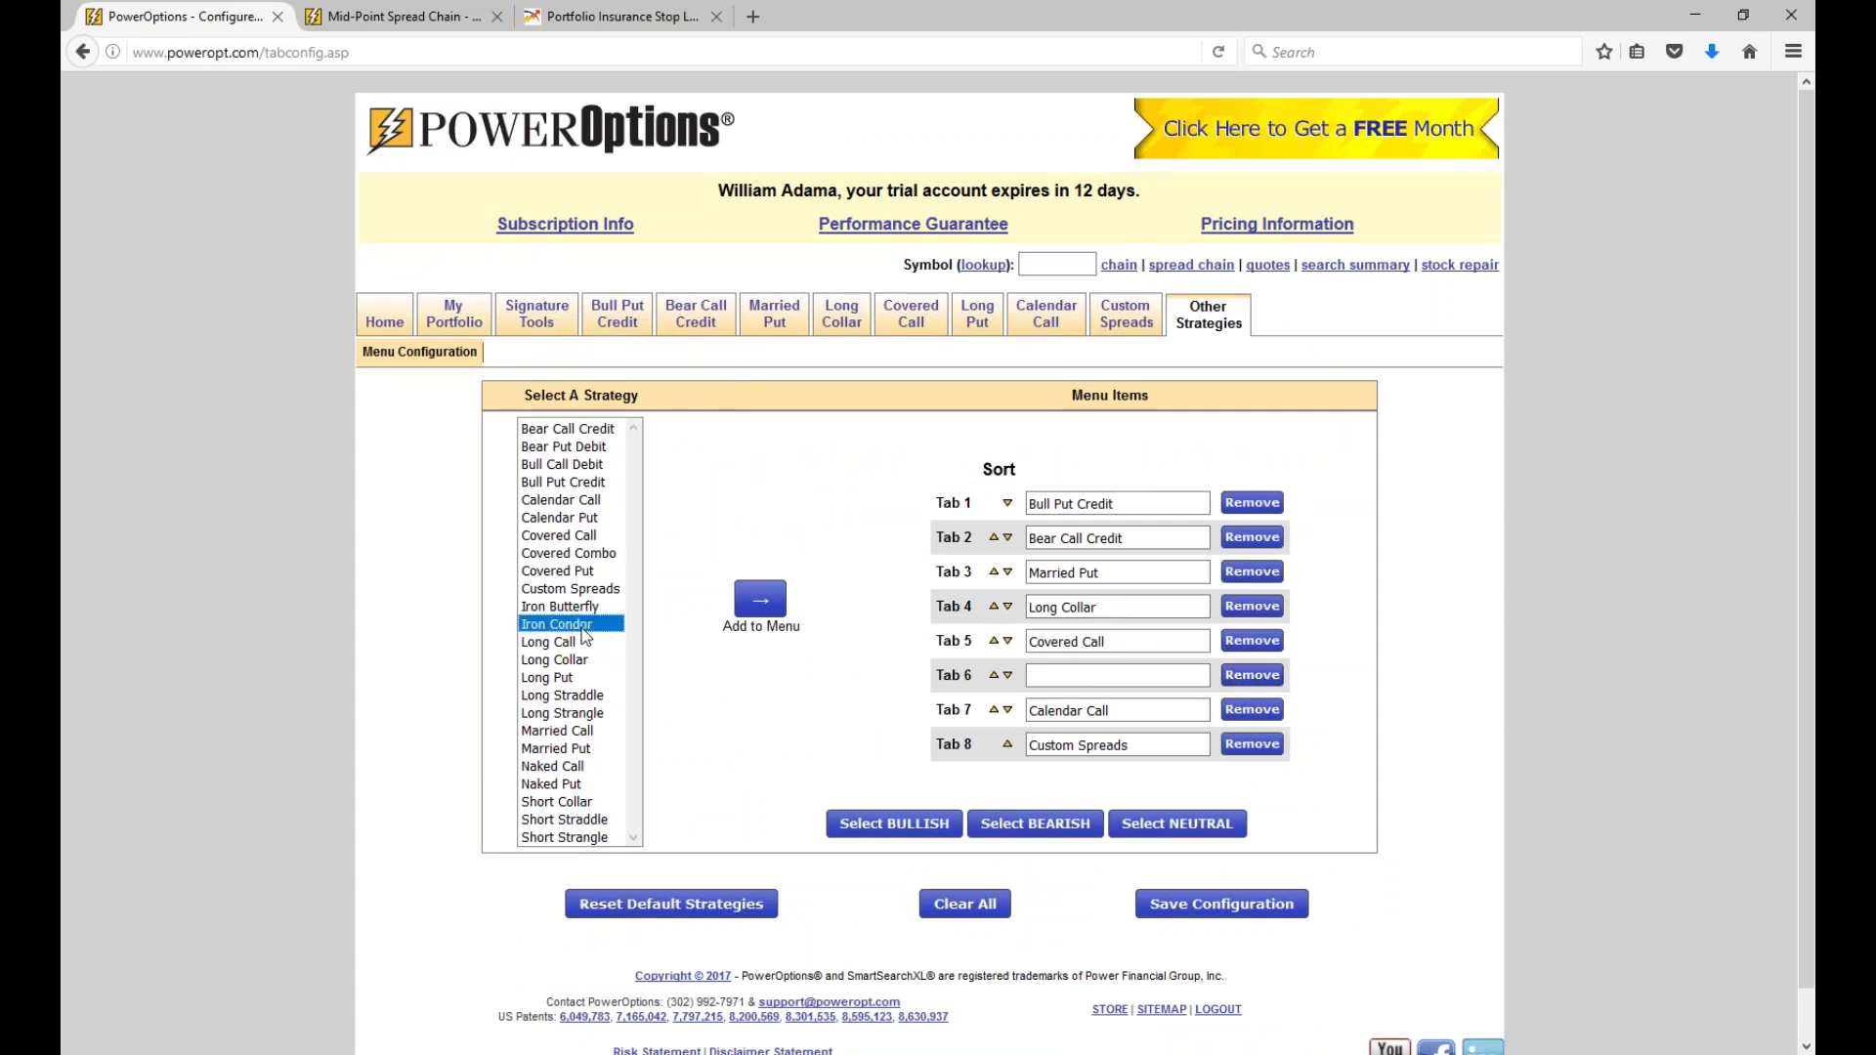
pyautogui.click(1222, 904)
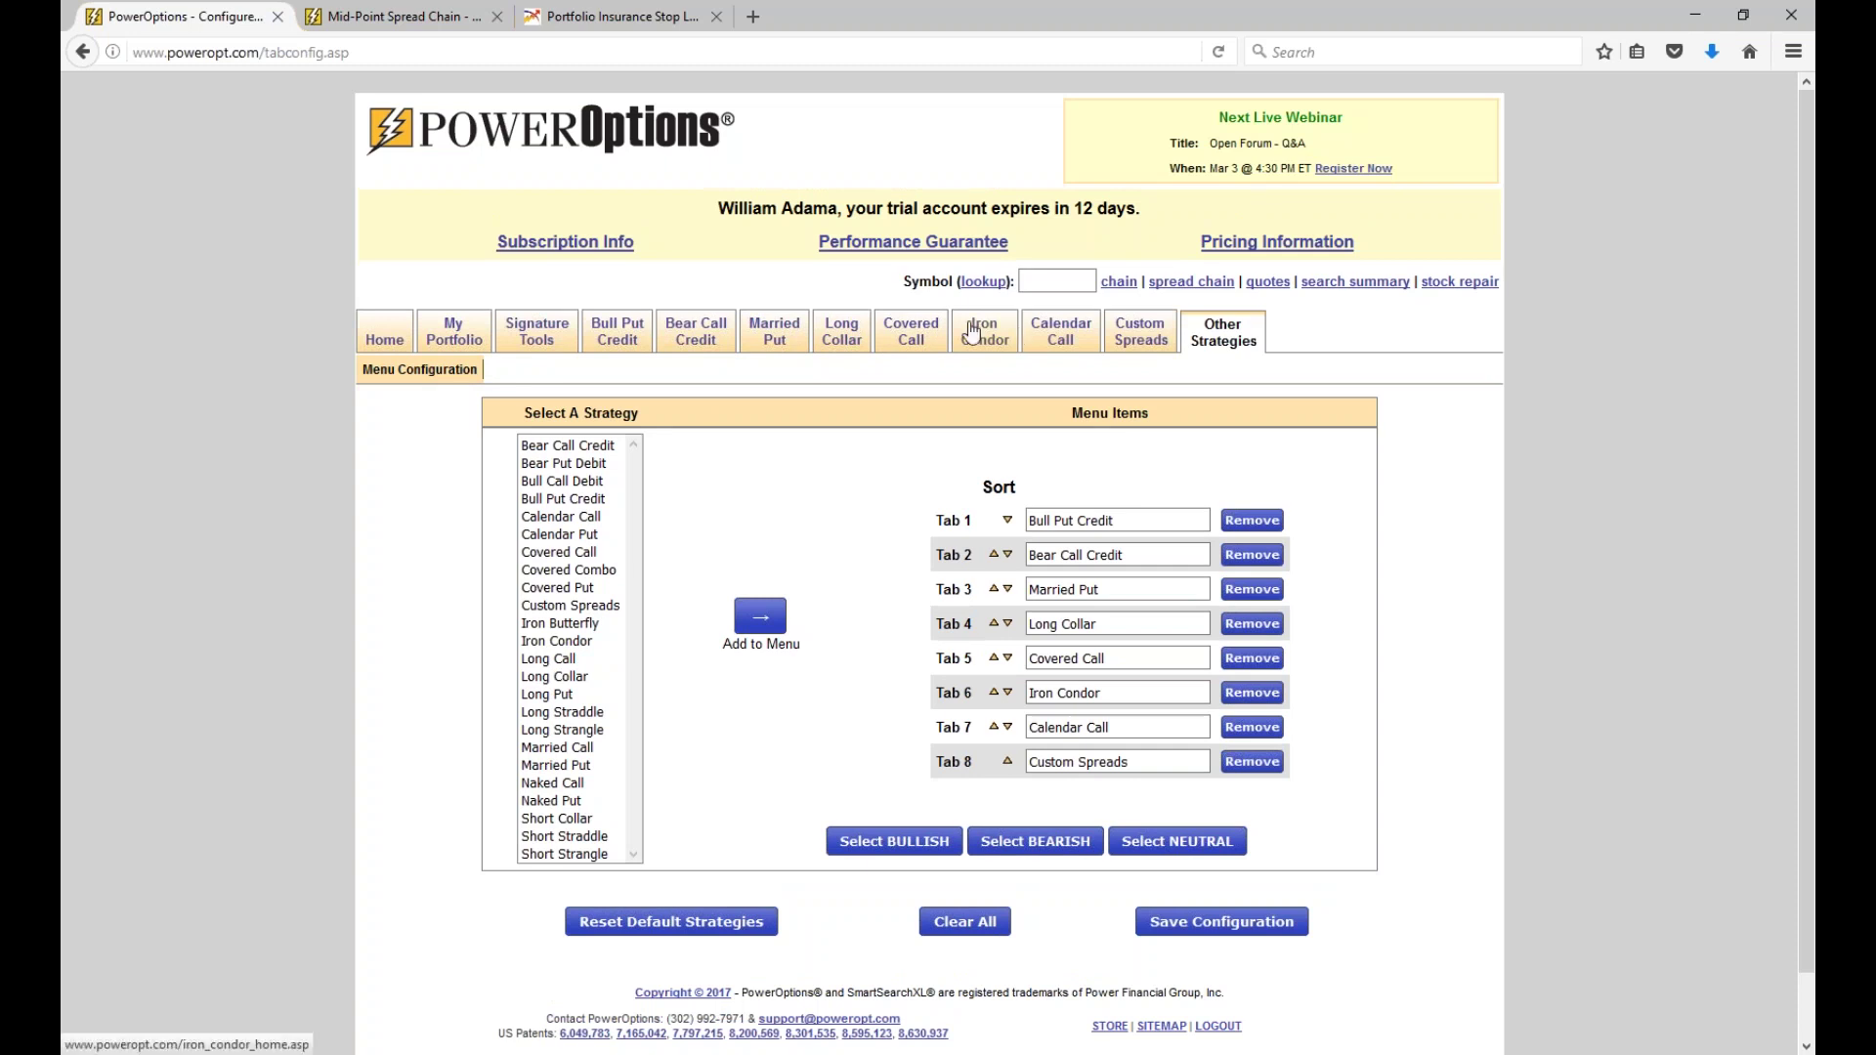
# Open the Iron Condor home page and mark up its profit/loss diagram with two spread curves, 75% labels and a circled peak.
pyautogui.moveTo(972, 337)
pyautogui.click(503, 371)
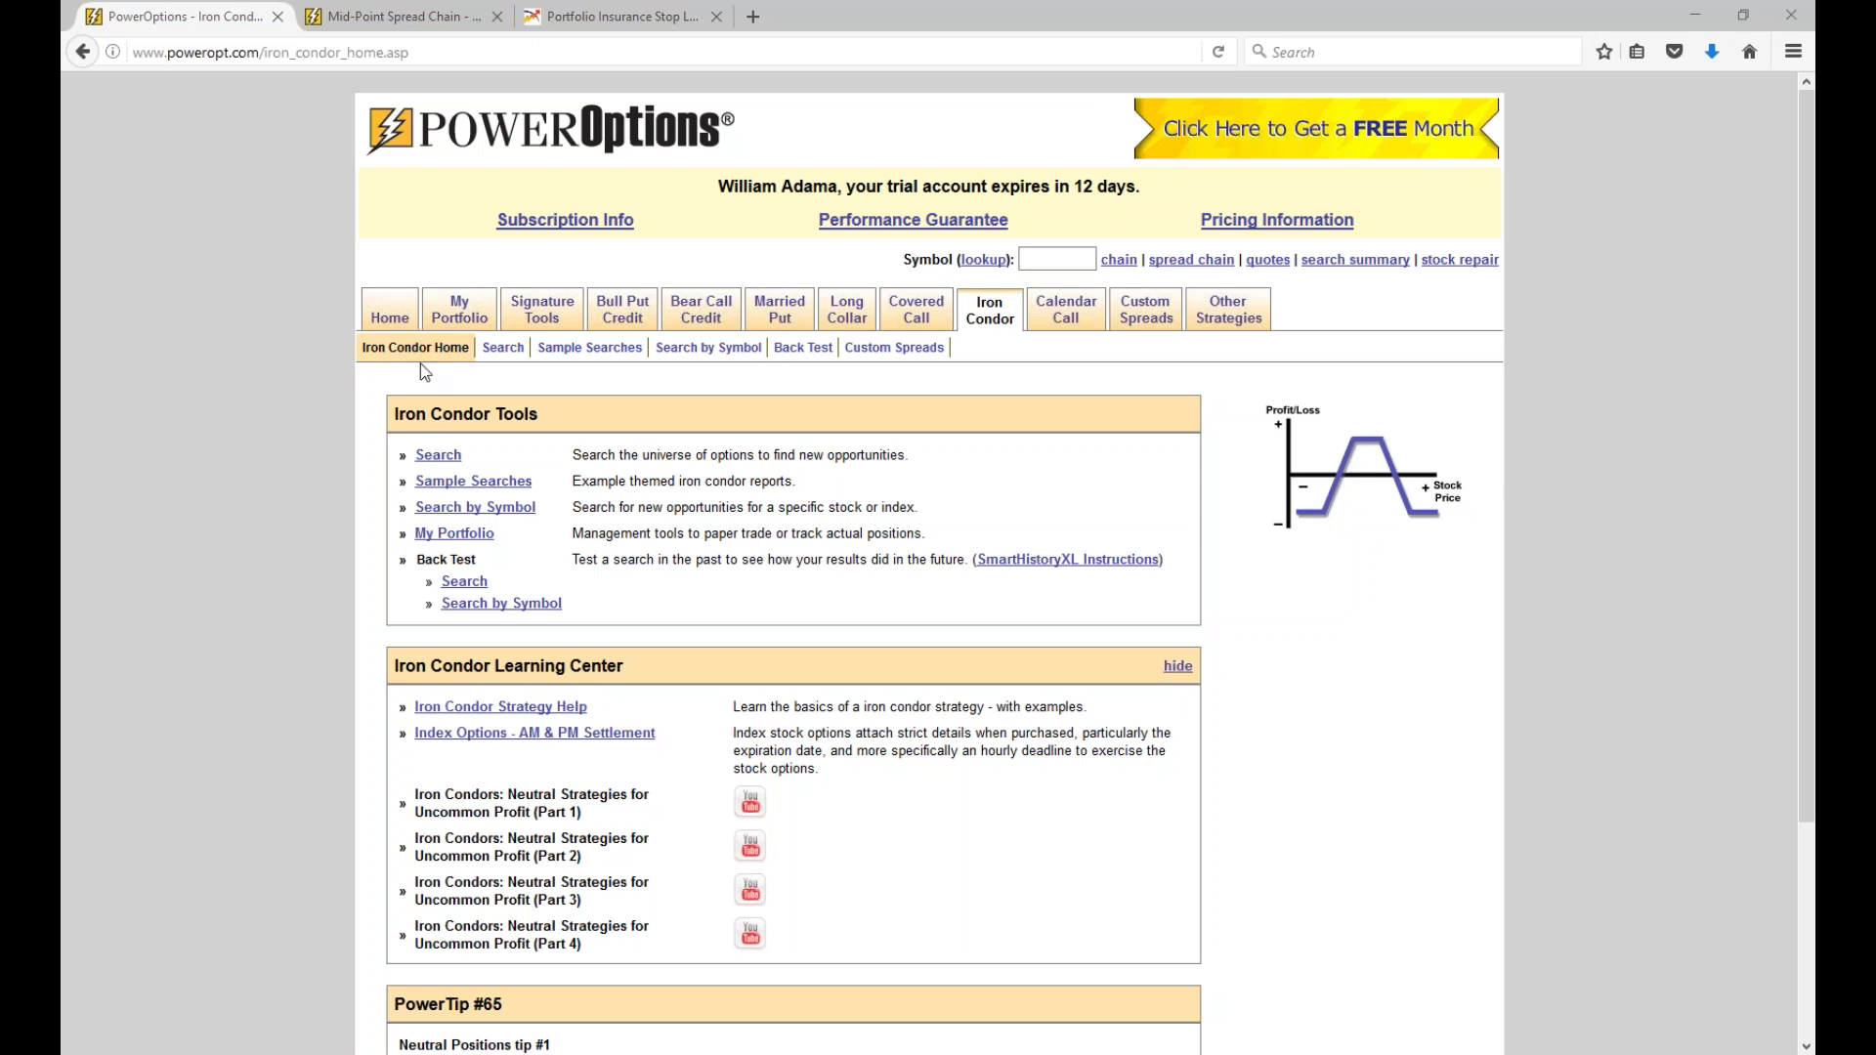
pyautogui.moveTo(1363, 389); pyautogui.dragTo(1376, 589)
pyautogui.moveTo(1335, 405)
pyautogui.mouseDown()
pyautogui.moveTo(1297, 408)
pyautogui.moveTo(1280, 459)
pyautogui.moveTo(1165, 474)
pyautogui.mouseUp()
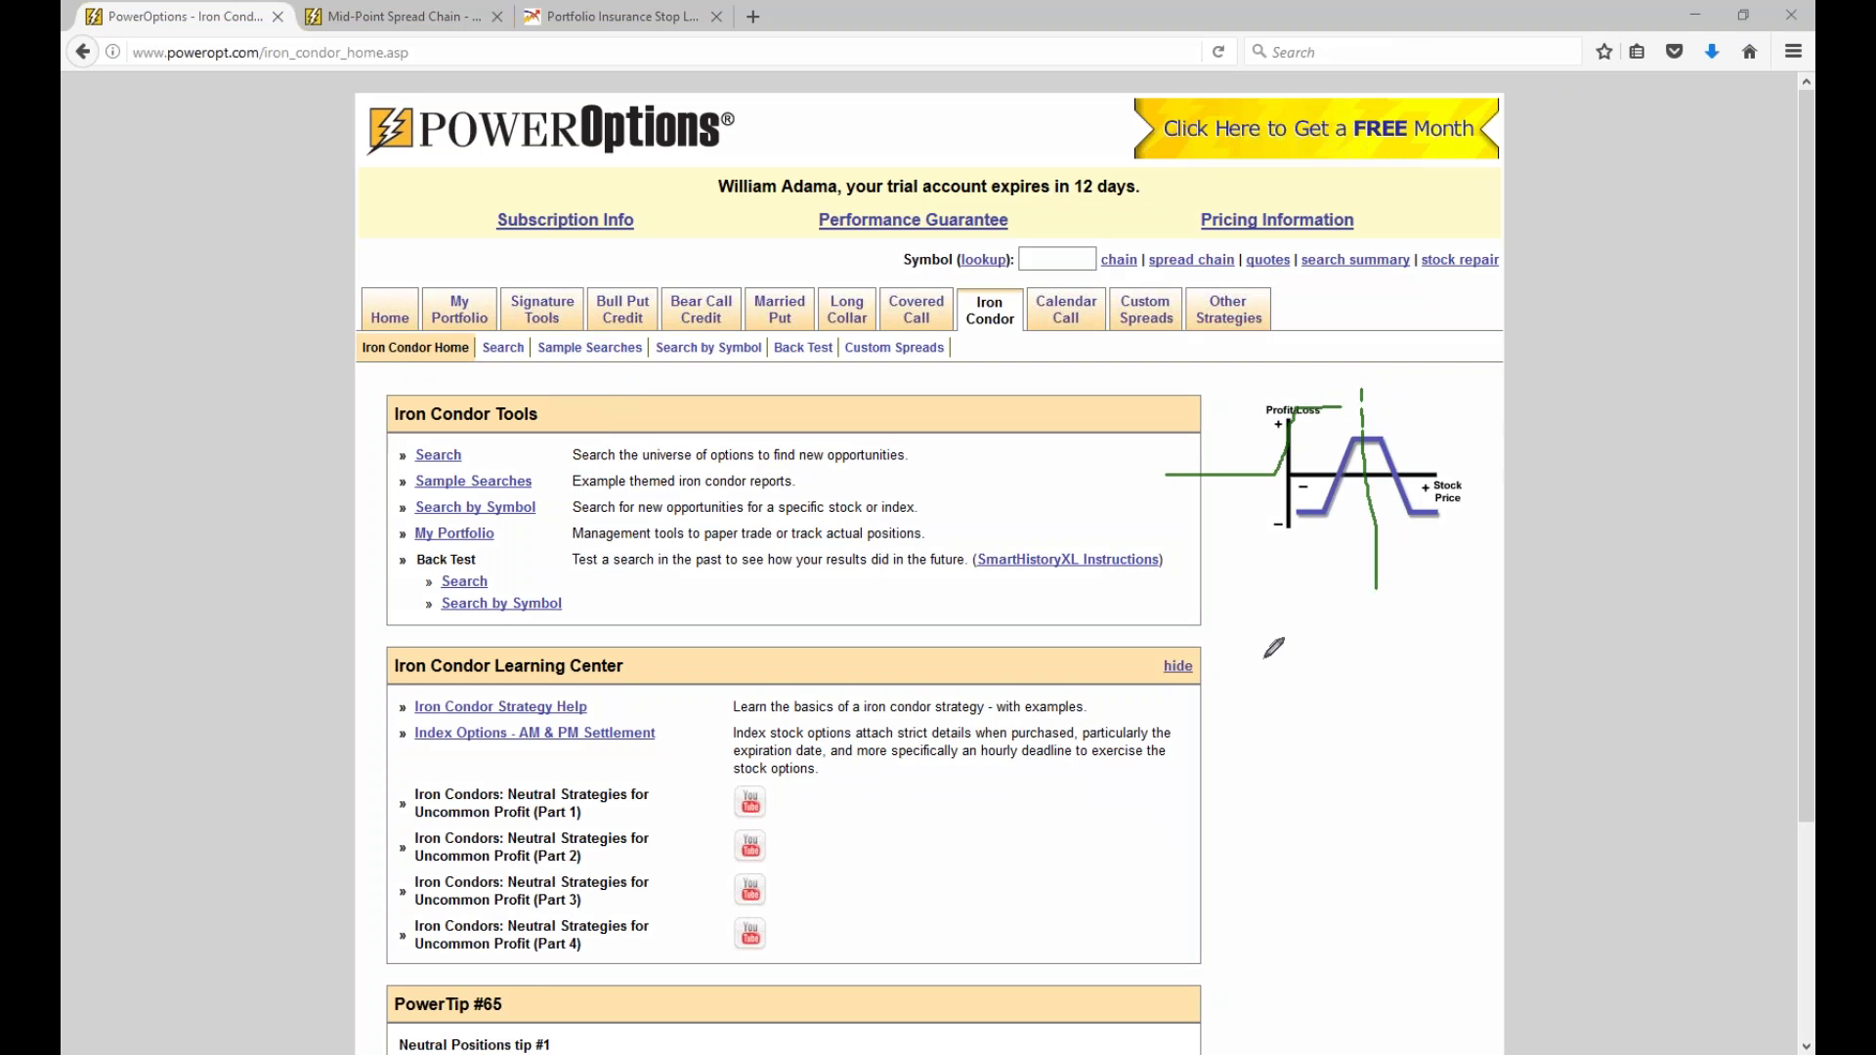
pyautogui.moveTo(1272, 367)
pyautogui.mouseDown()
pyautogui.moveTo(1273, 392)
pyautogui.moveTo(1300, 389)
pyautogui.moveTo(1330, 343)
pyautogui.moveTo(1466, 416)
pyautogui.moveTo(1513, 489)
pyautogui.moveTo(1580, 497)
pyautogui.mouseUp()
pyautogui.moveTo(1408, 370)
pyautogui.mouseDown()
pyautogui.moveTo(1440, 369)
pyautogui.moveTo(1430, 393)
pyautogui.moveTo(1480, 383)
pyautogui.moveTo(1497, 401)
pyautogui.mouseUp()
pyautogui.moveTo(1427, 340); pyautogui.dragTo(1429, 357)
pyautogui.moveTo(1434, 340); pyautogui.dragTo(1435, 357)
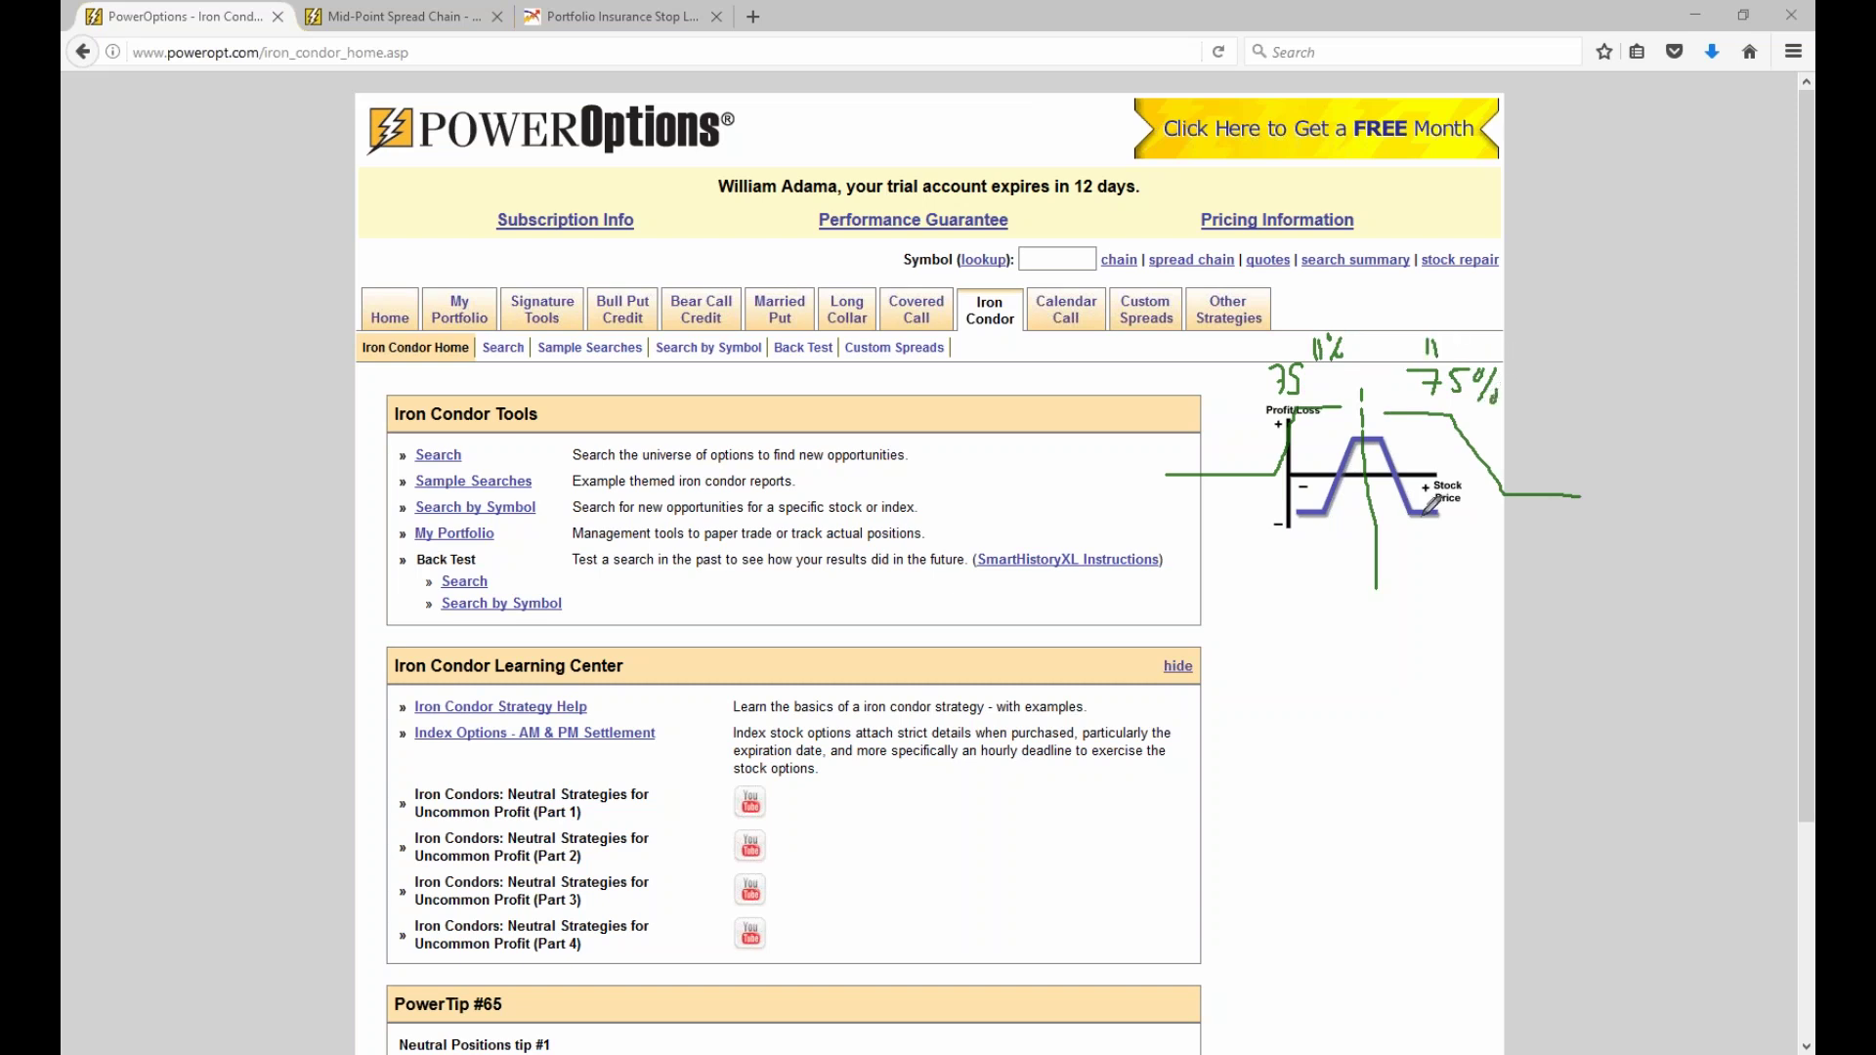
pyautogui.moveTo(1392, 403)
pyautogui.mouseDown()
pyautogui.moveTo(1338, 435)
pyautogui.moveTo(1386, 397)
pyautogui.mouseUp()
pyautogui.moveTo(1312, 402)
pyautogui.mouseDown()
pyautogui.moveTo(1360, 376)
pyautogui.moveTo(1407, 386)
pyautogui.moveTo(1403, 413)
pyautogui.moveTo(1331, 418)
pyautogui.mouseUp()
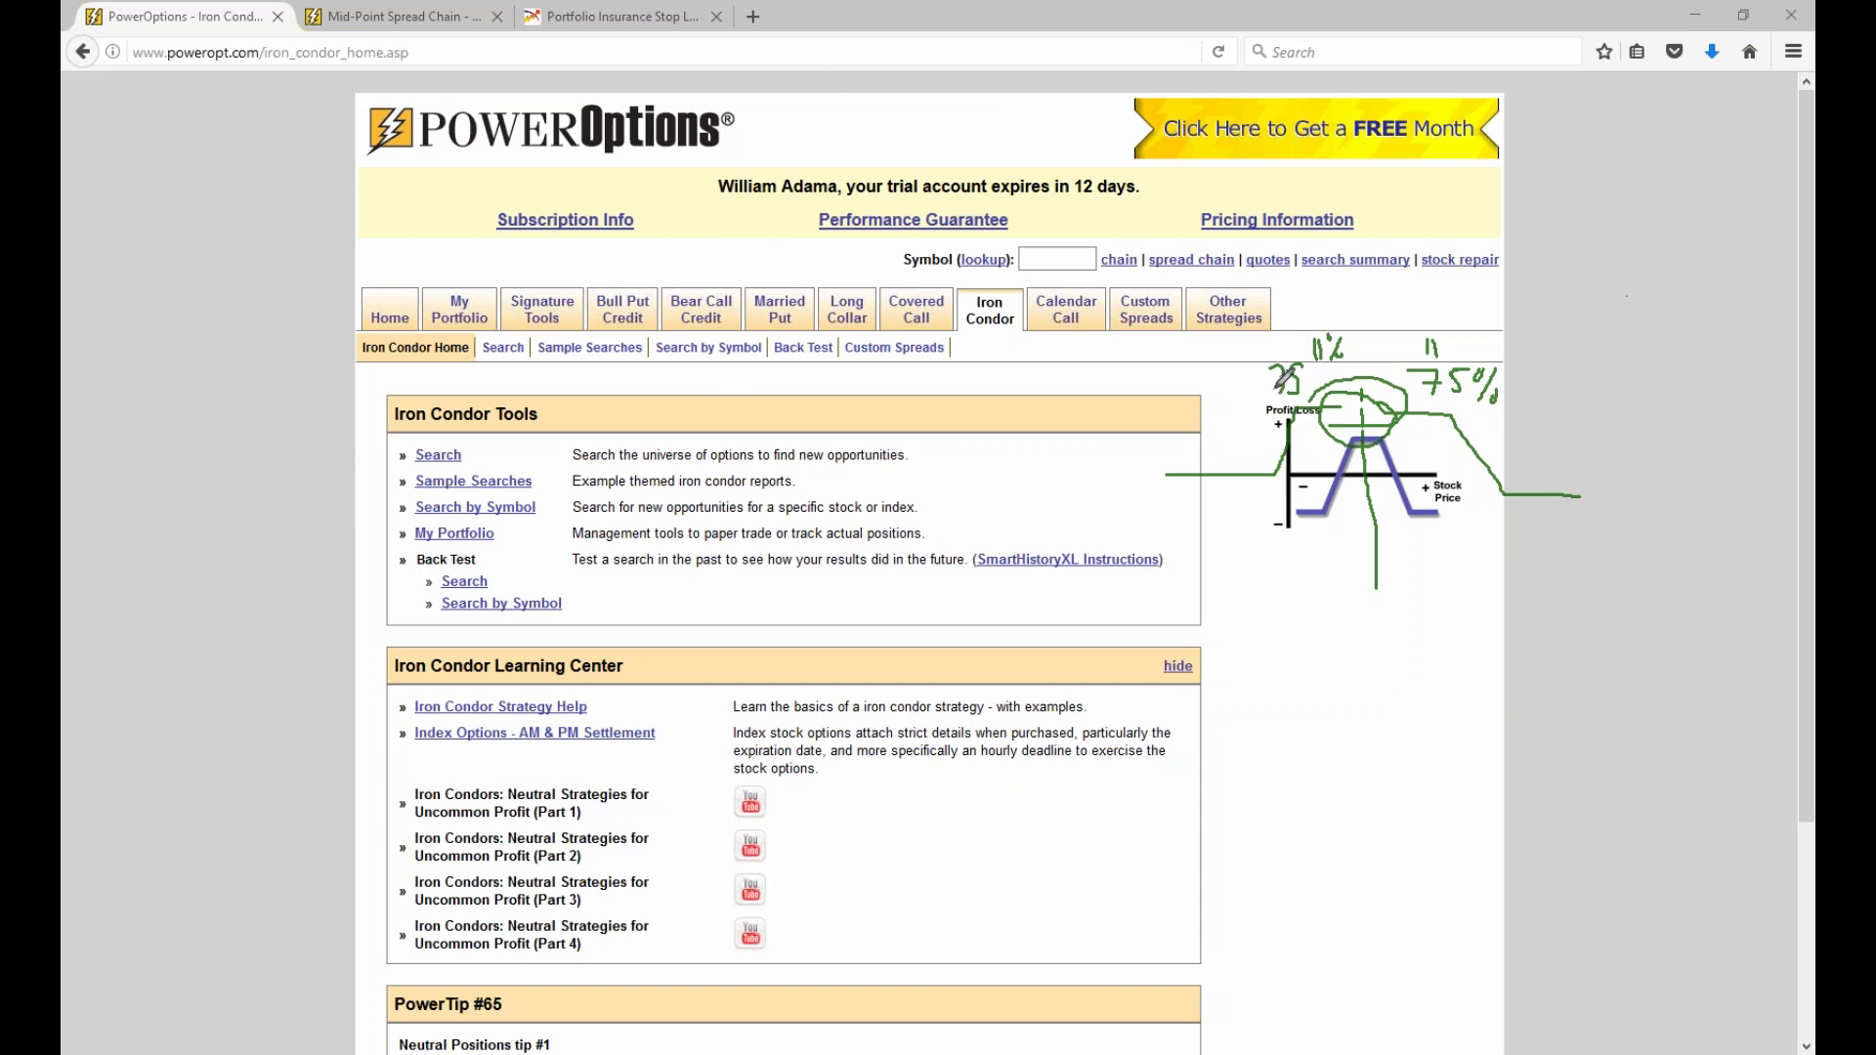
# Open the Iron Condor search with its initial values and erase the drawn annotations.
pyautogui.click(1579, 487)
pyautogui.click(507, 349)
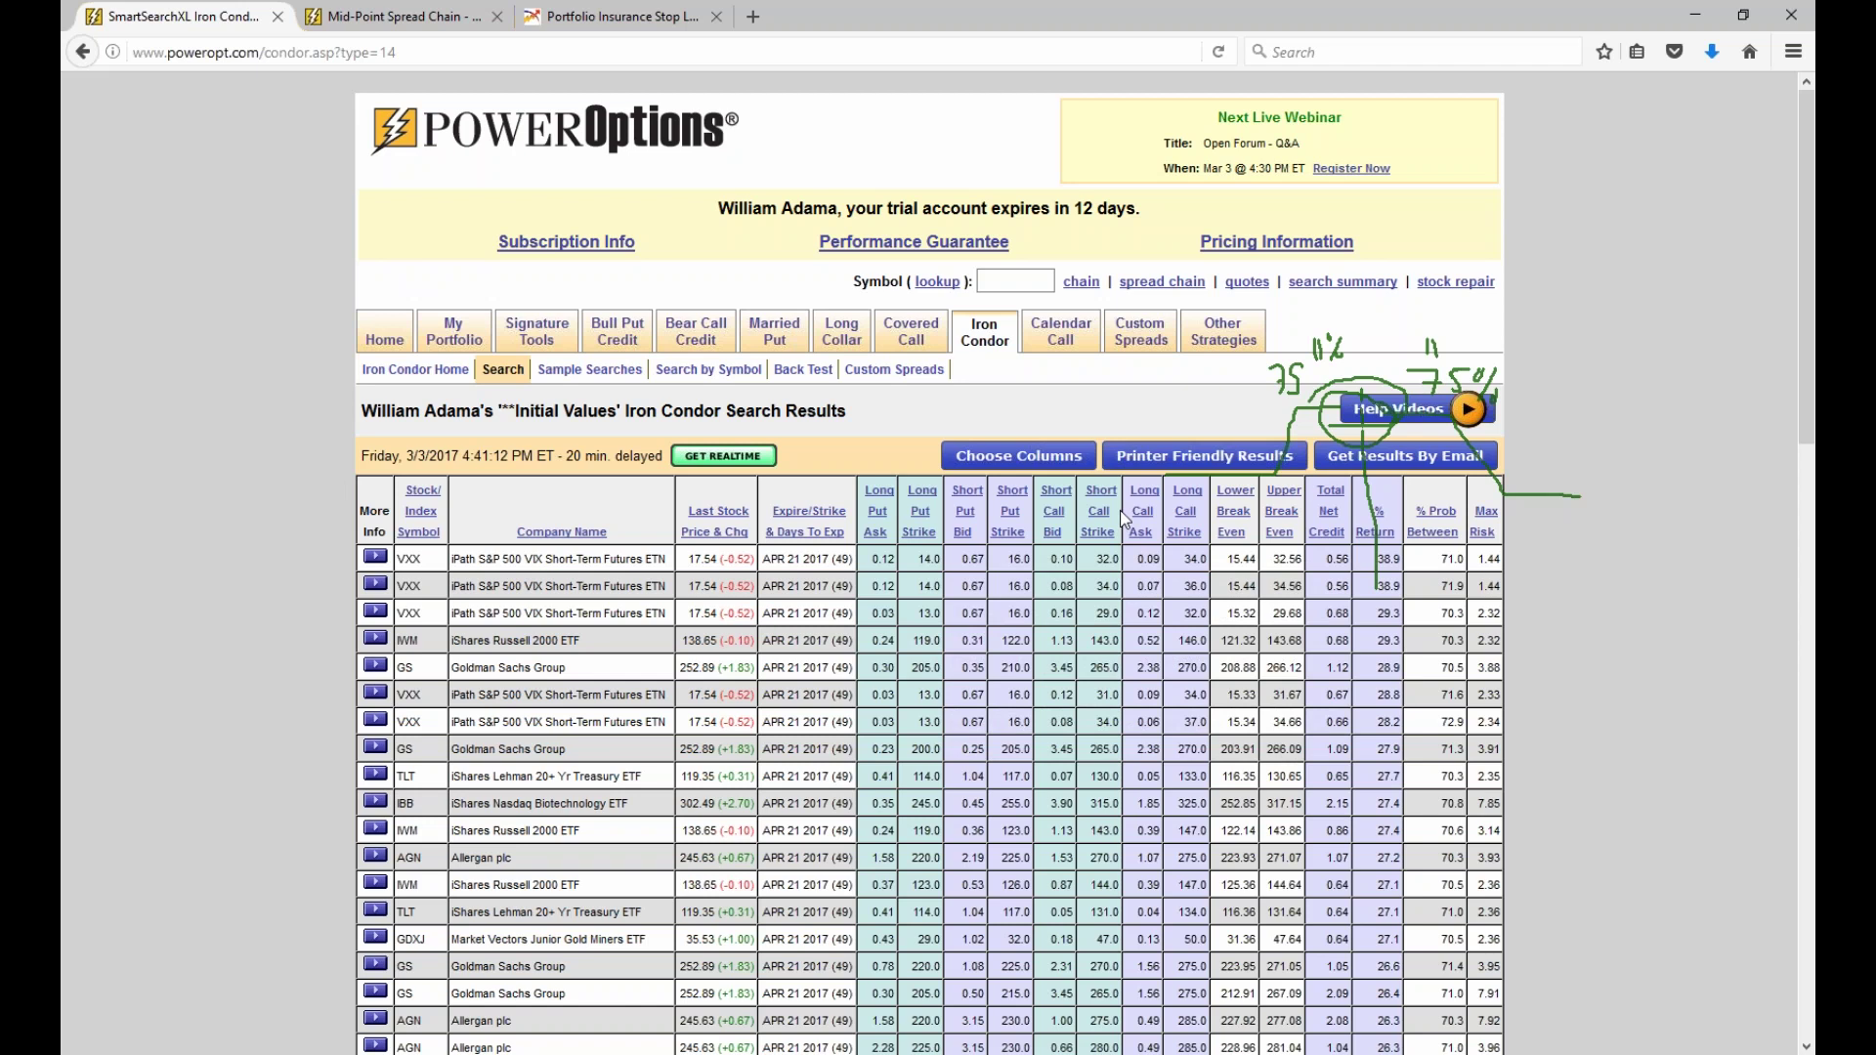
pyautogui.moveTo(1331, 387)
pyautogui.mouseDown()
pyautogui.moveTo(1540, 387)
pyautogui.moveTo(1270, 411)
pyautogui.moveTo(1252, 440)
pyautogui.moveTo(1234, 433)
pyautogui.mouseUp()
pyautogui.press('e')
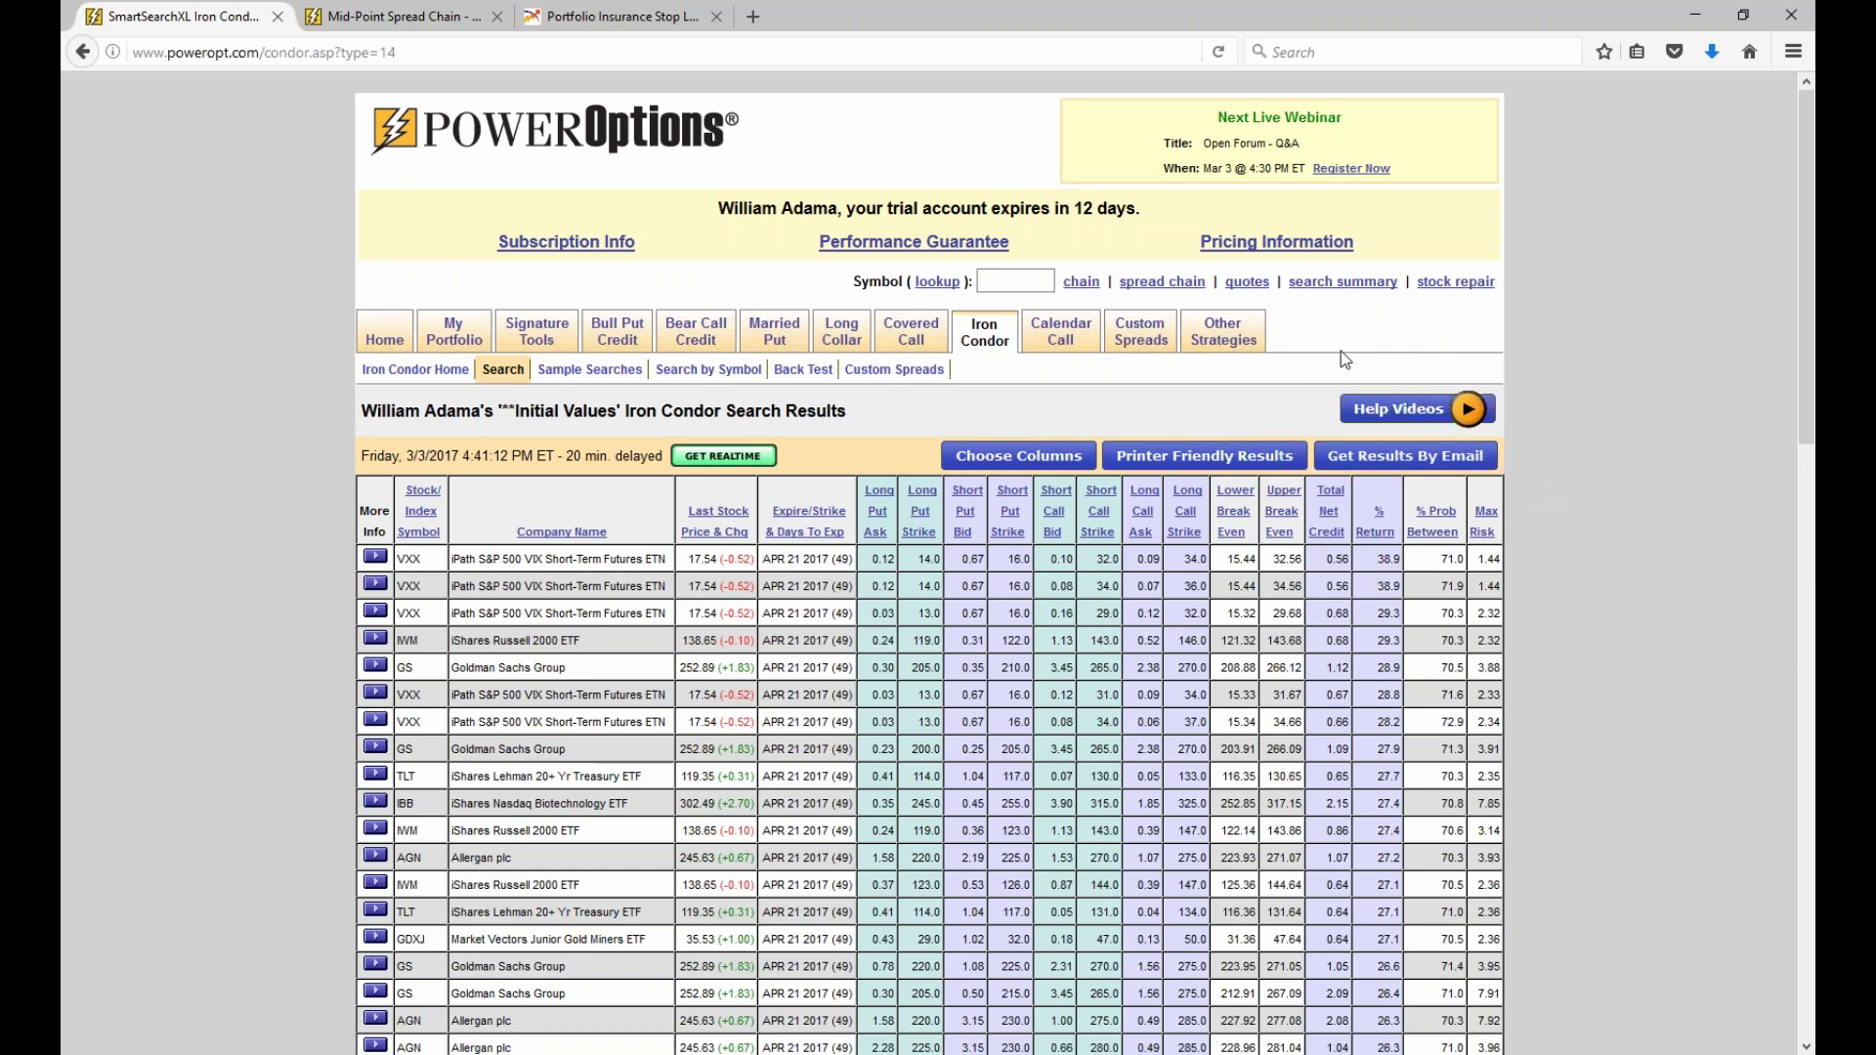
# Clear the Iron Condor search filters, then limit all expirations to between 2 and 9 days to expiration.
pyautogui.scroll(-8, 1075, 362)
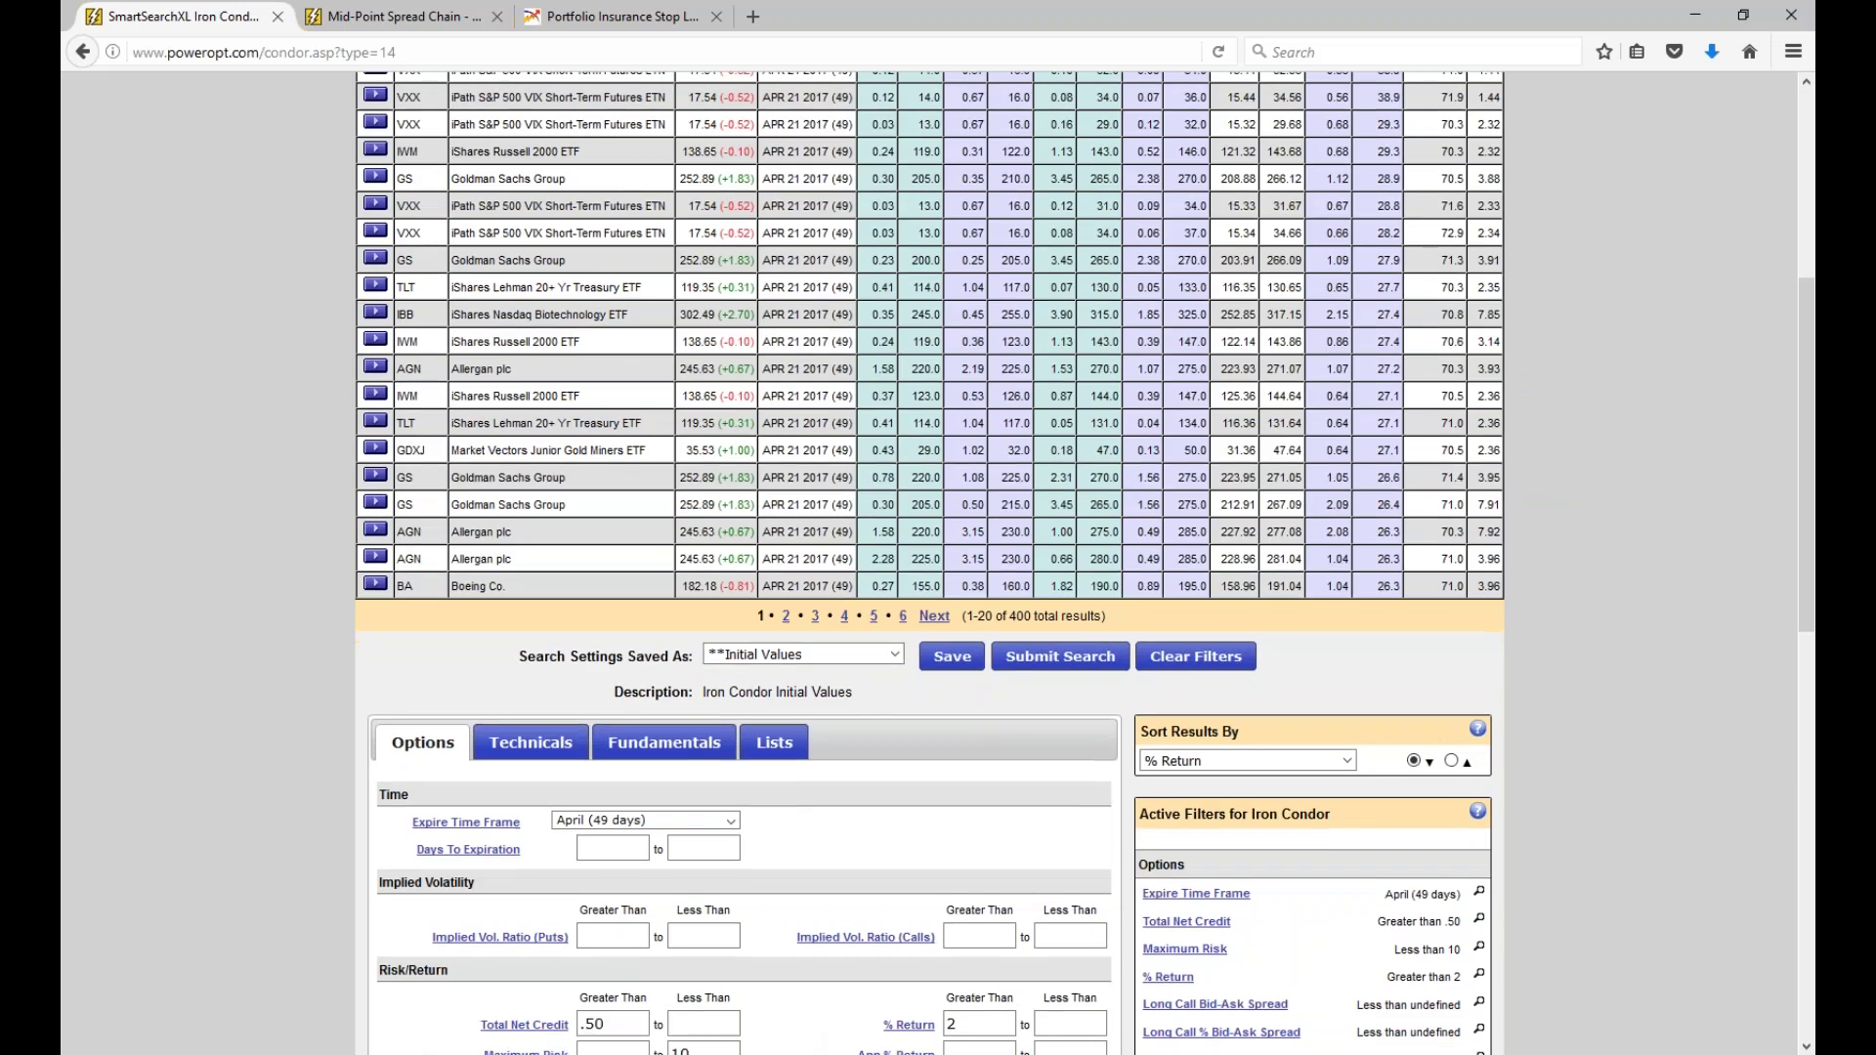
pyautogui.click(1194, 310)
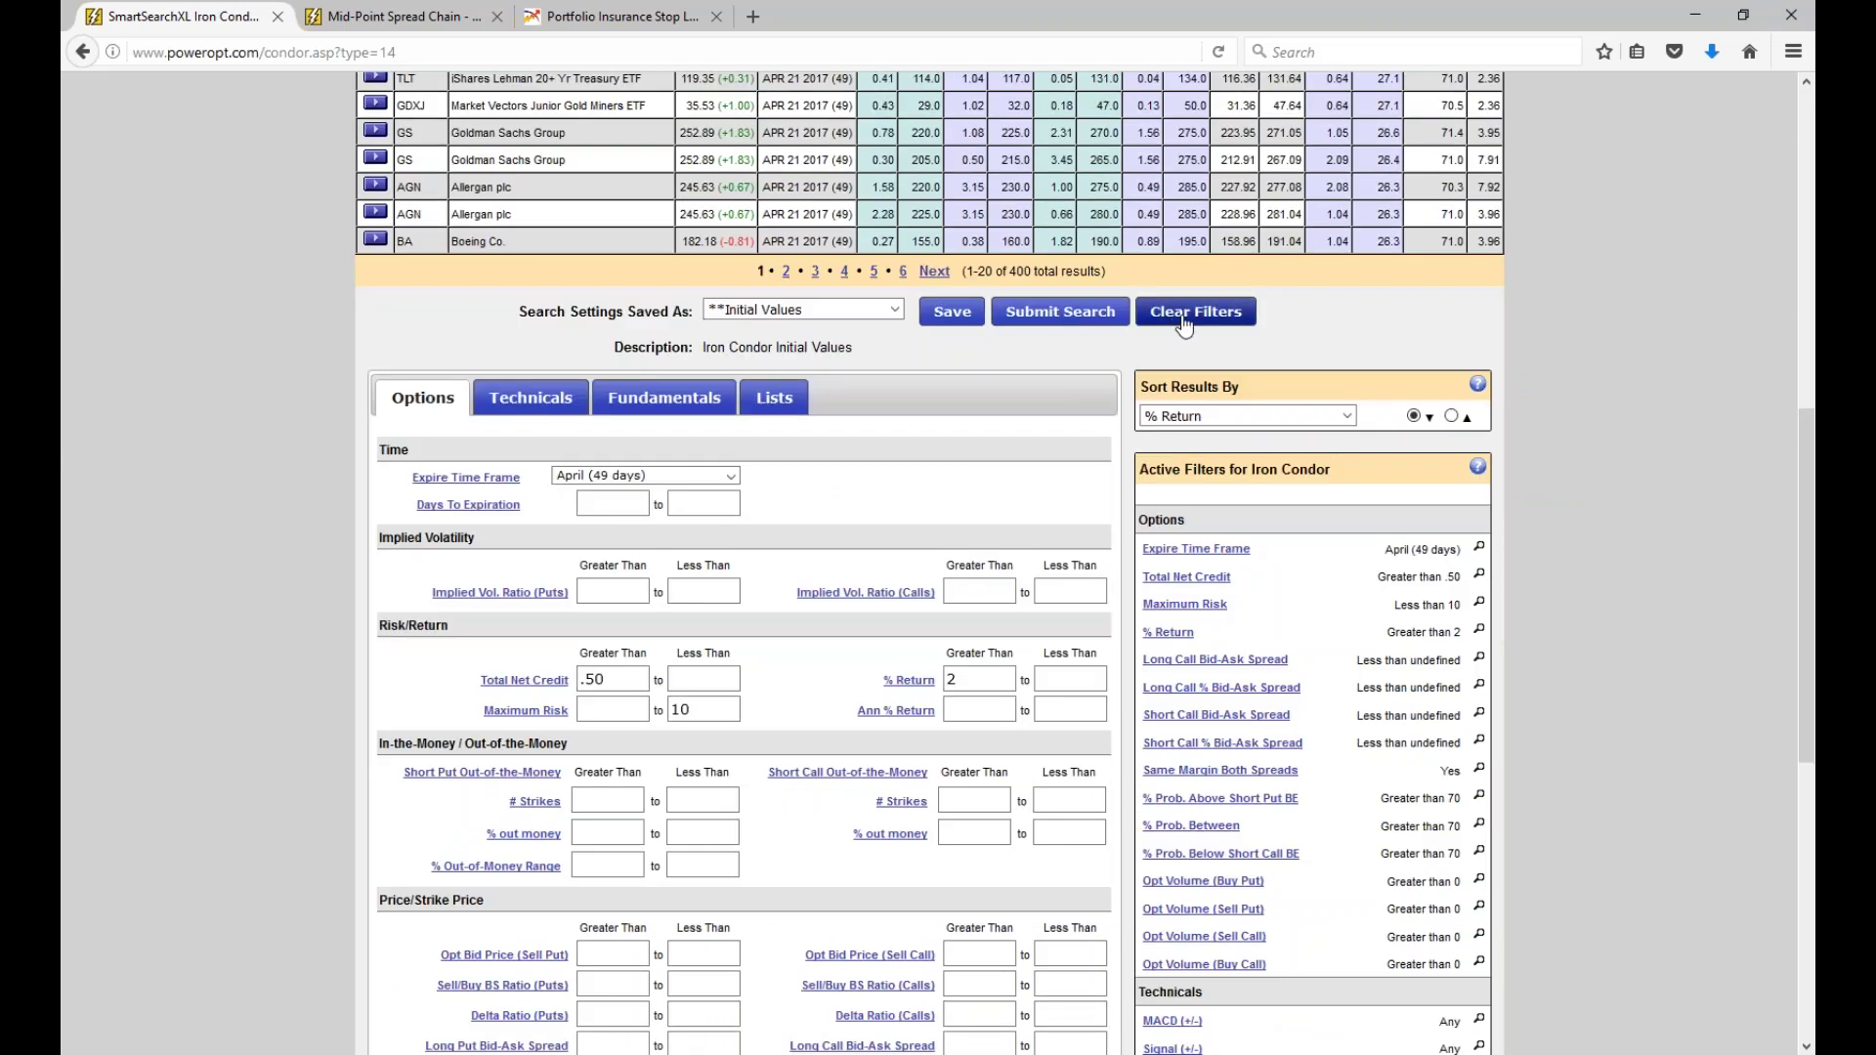
pyautogui.click(735, 474)
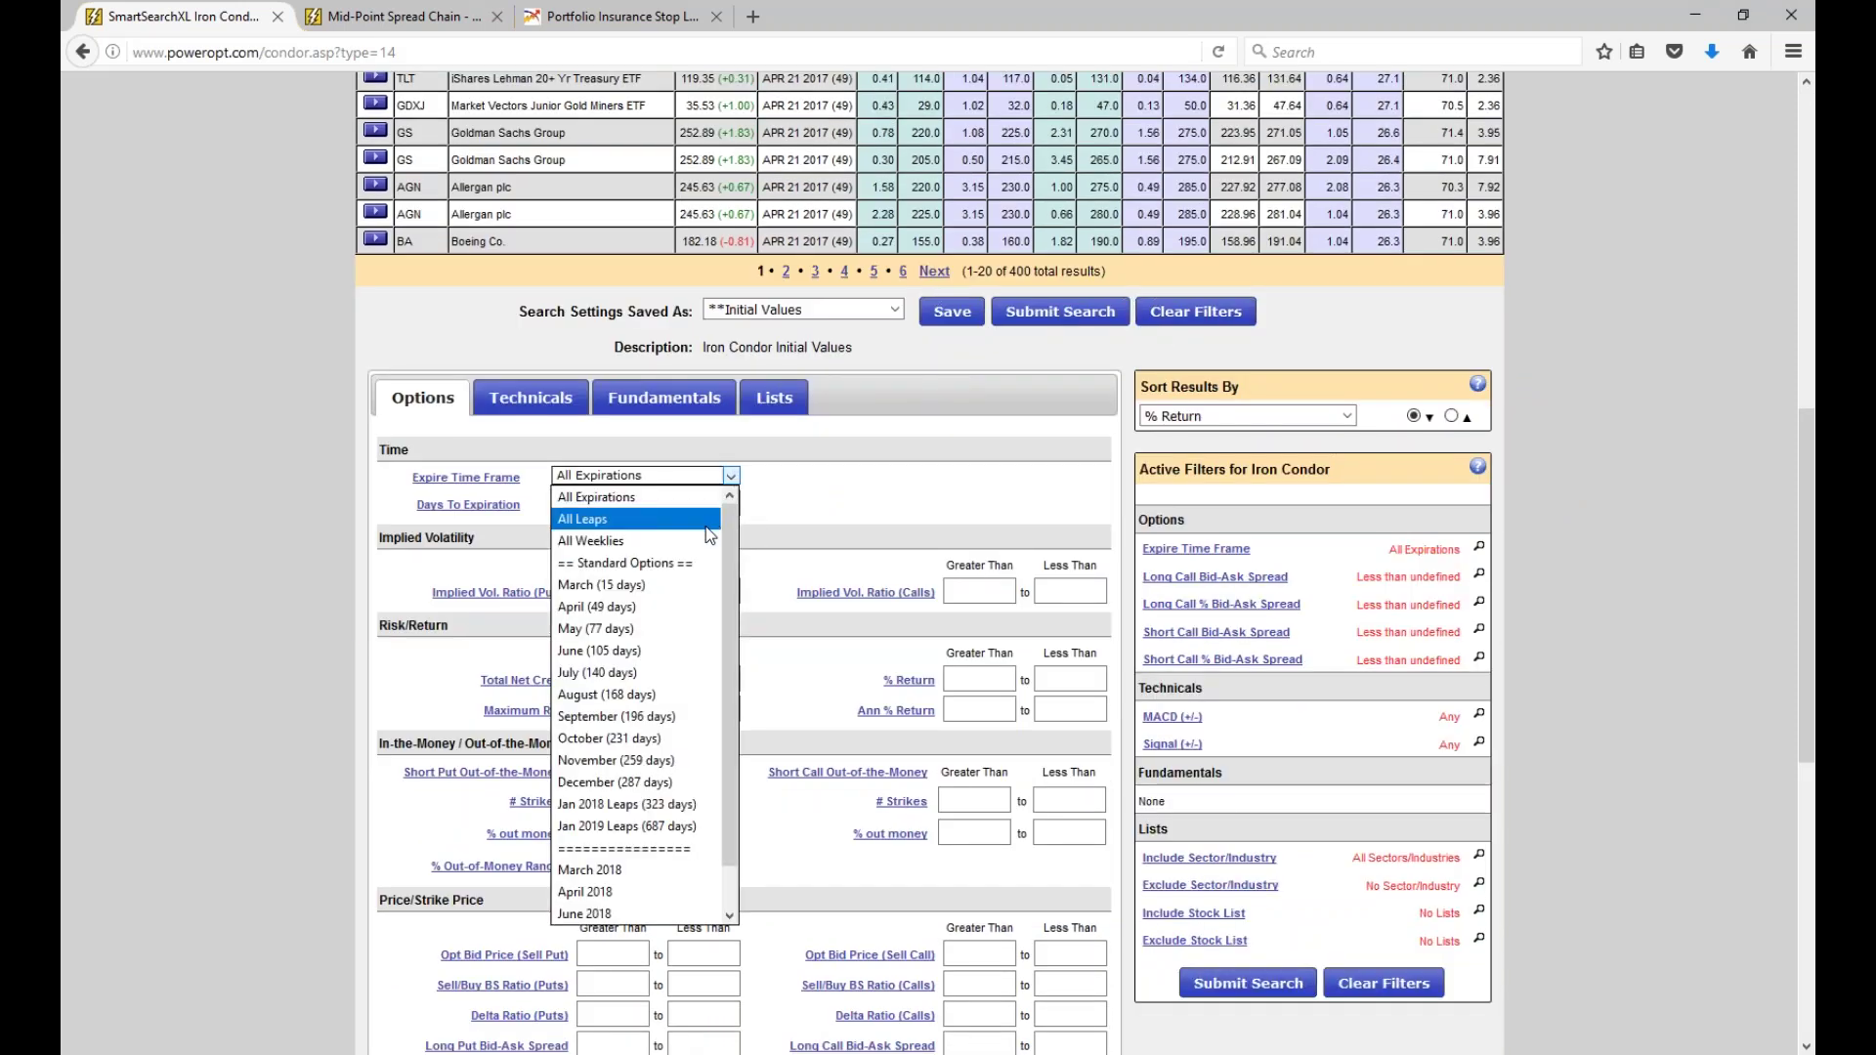
pyautogui.click(635, 497)
pyautogui.click(612, 503)
pyautogui.write('2')
pyautogui.write('9')
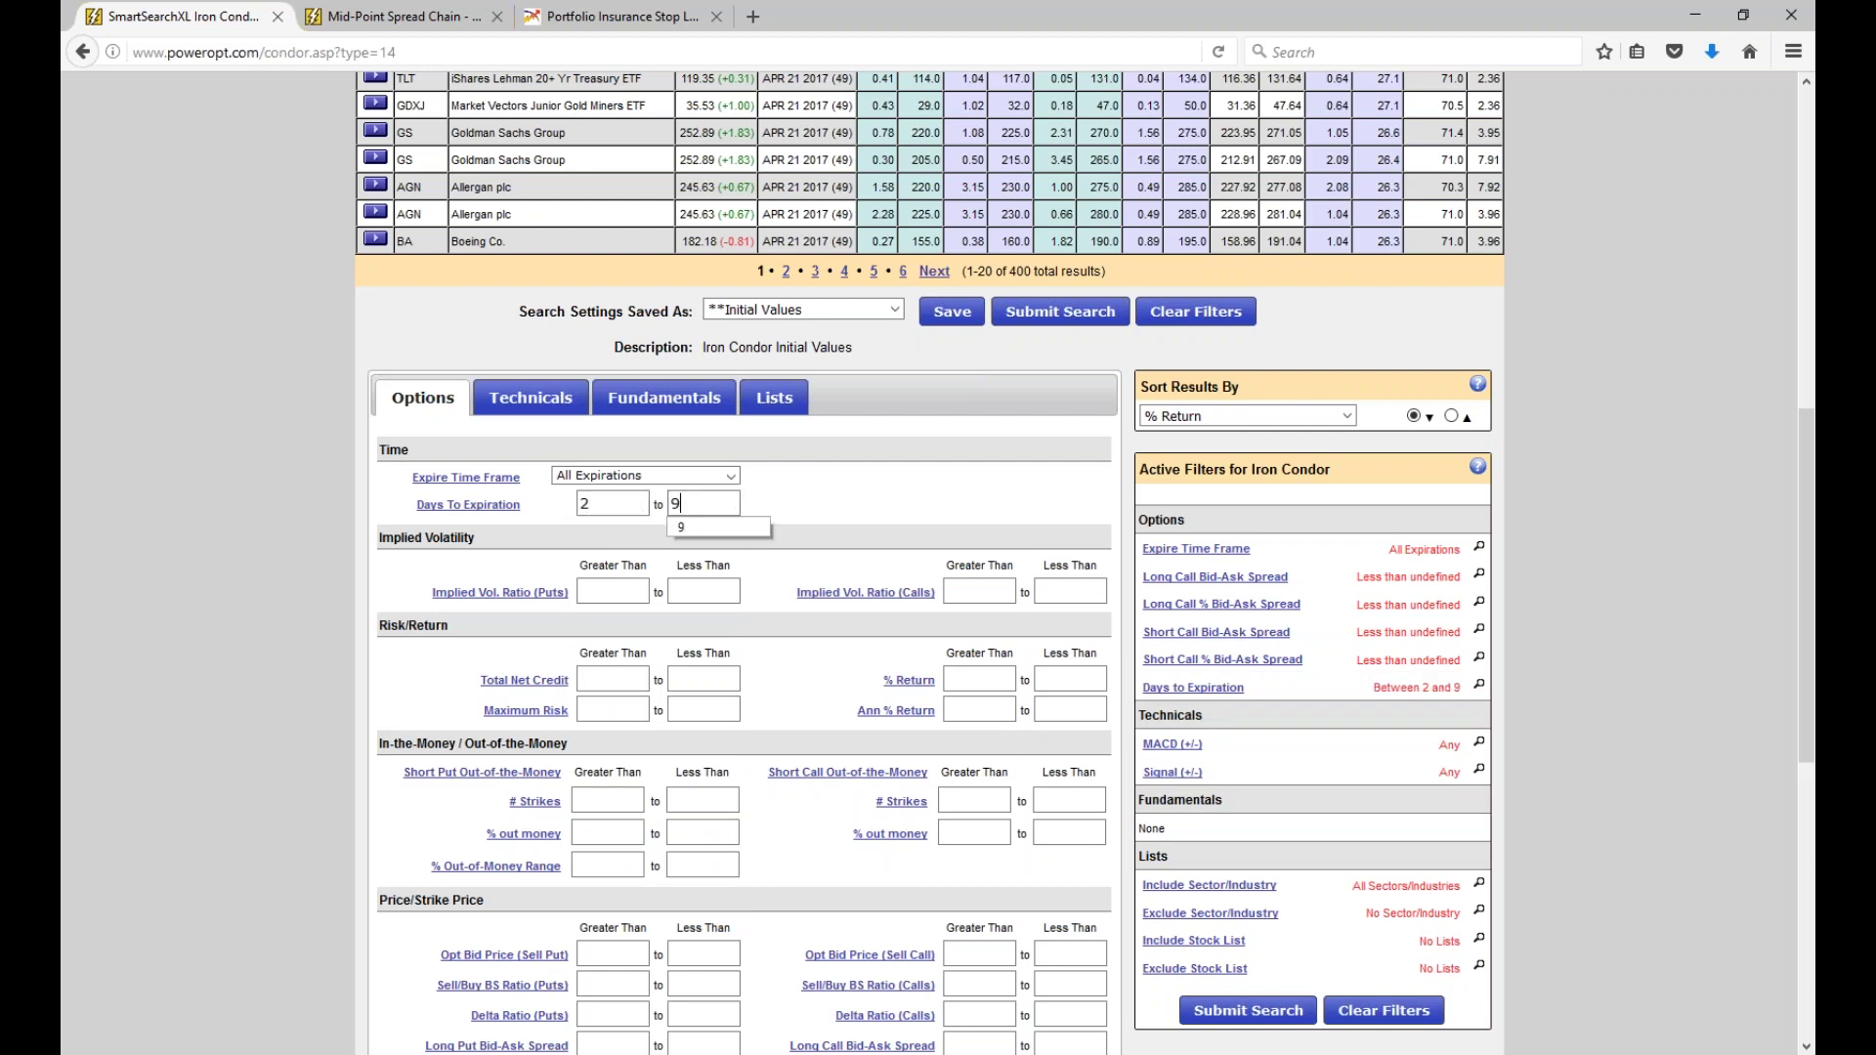
# Require both the short put and the short call to be more than 2% out of the money.
pyautogui.scroll(-3, 811, 562)
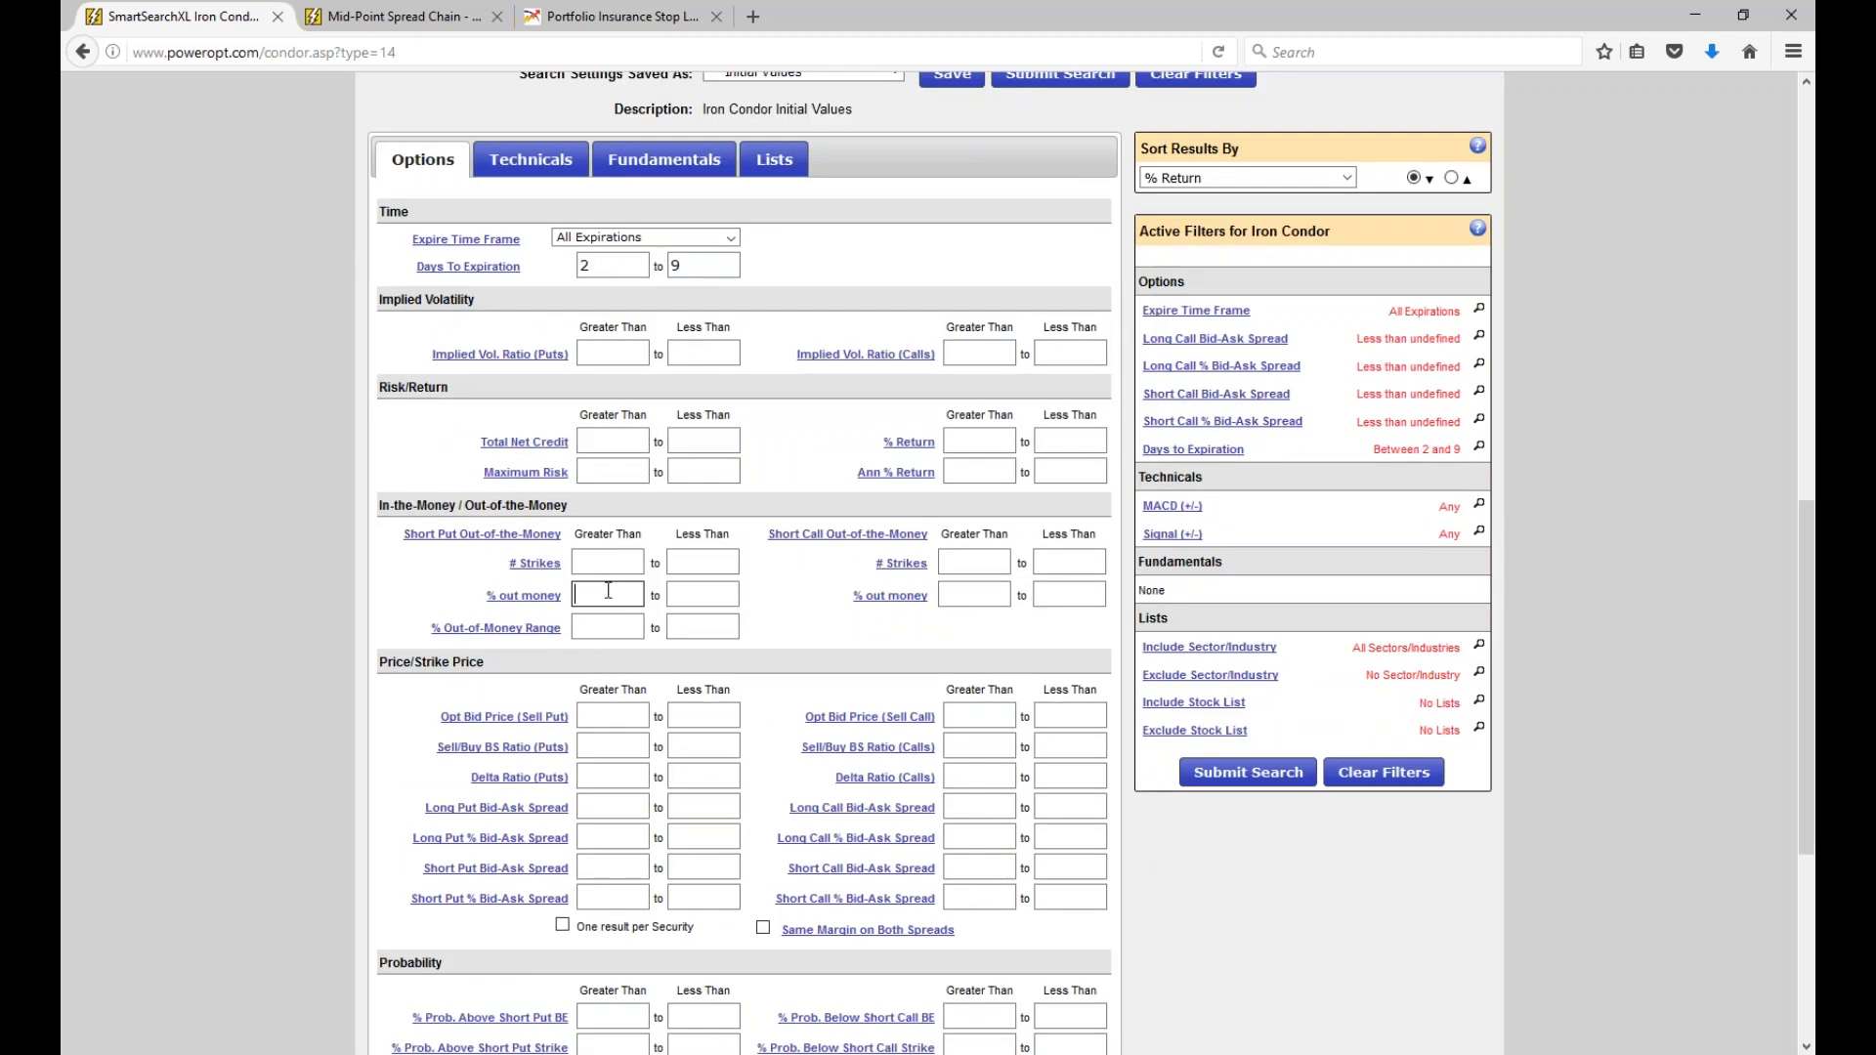
pyautogui.click(988, 596)
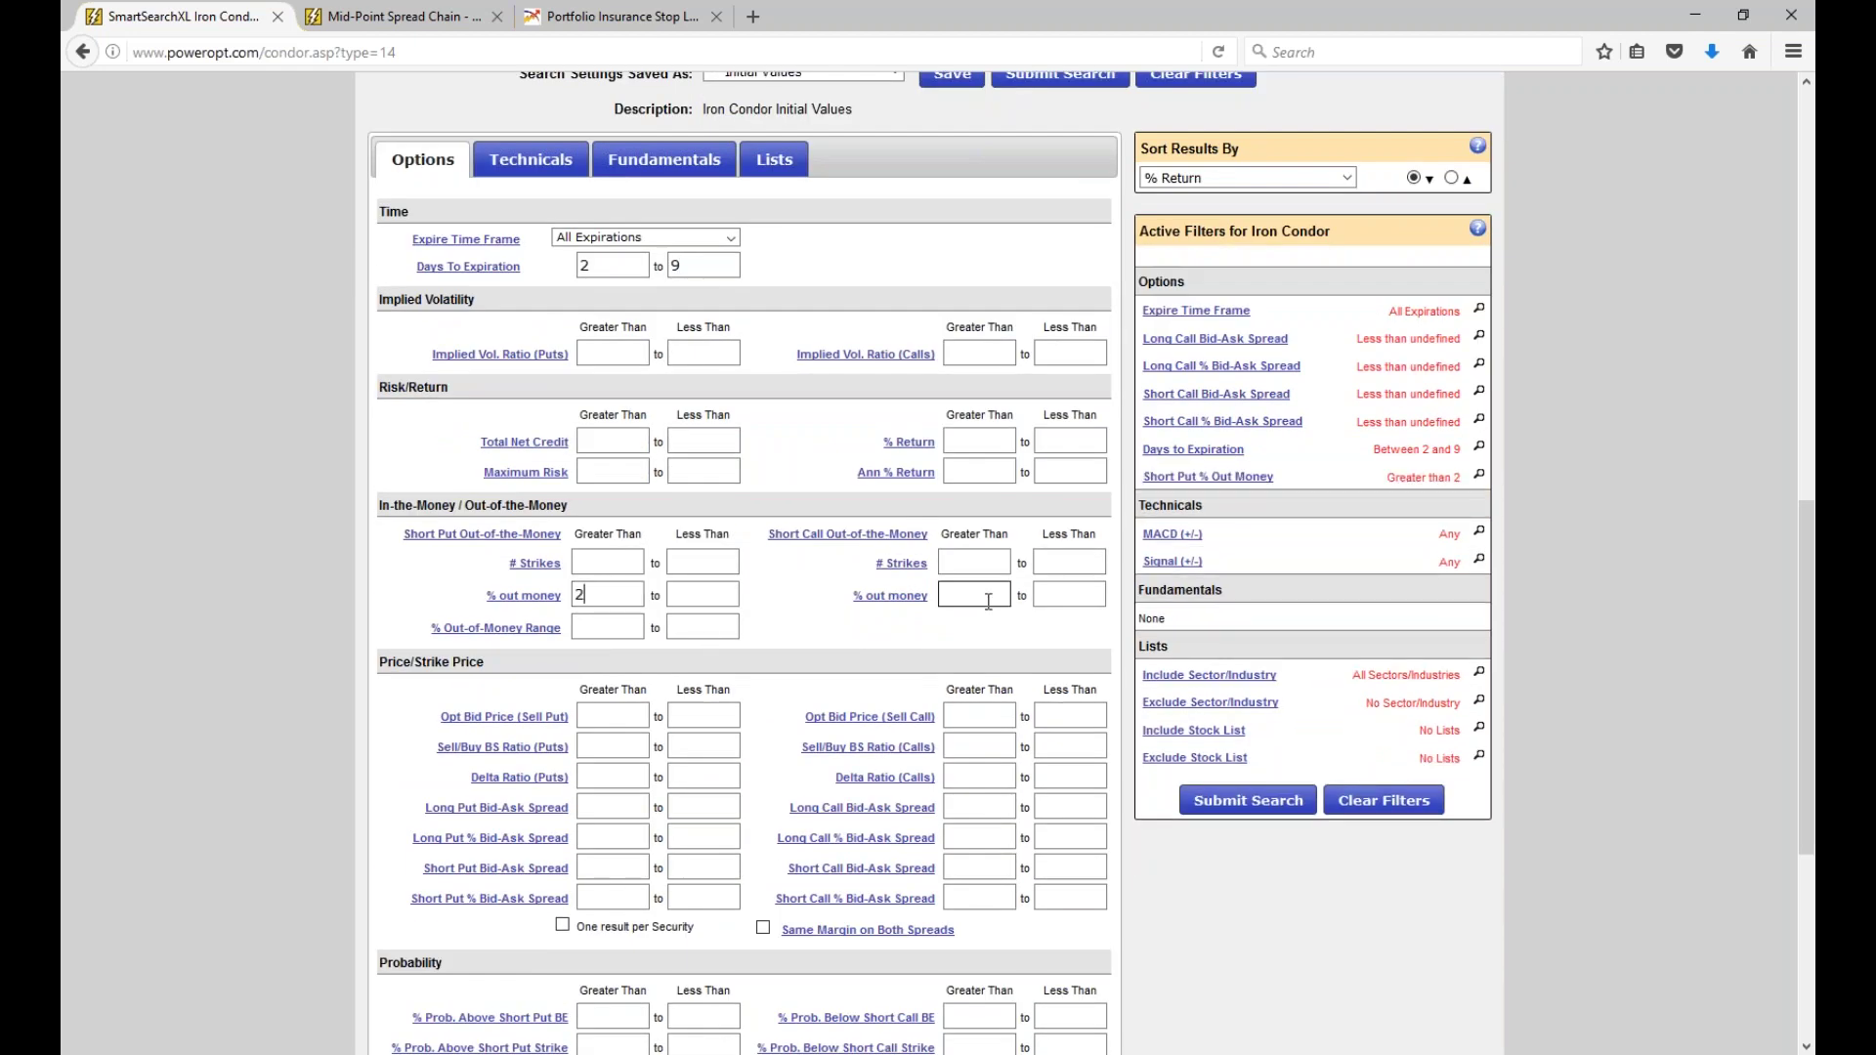
pyautogui.write('2')
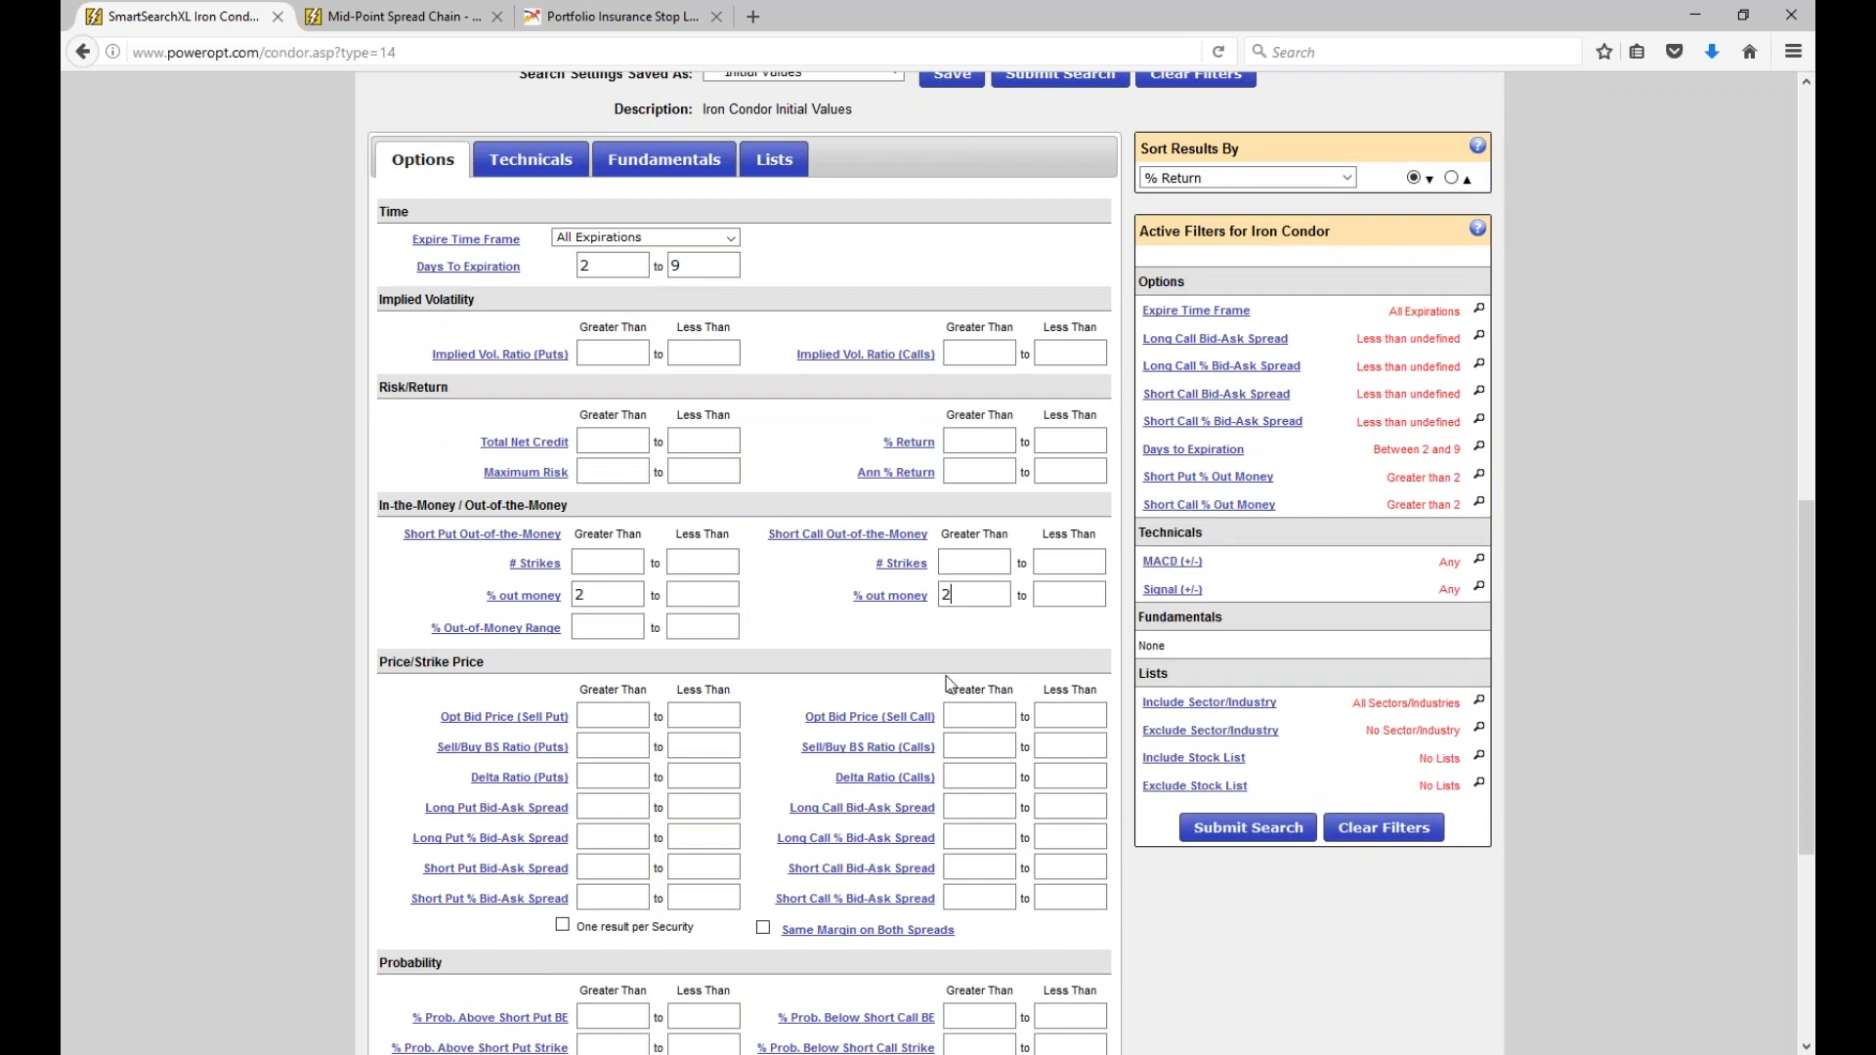
pyautogui.click(828, 754)
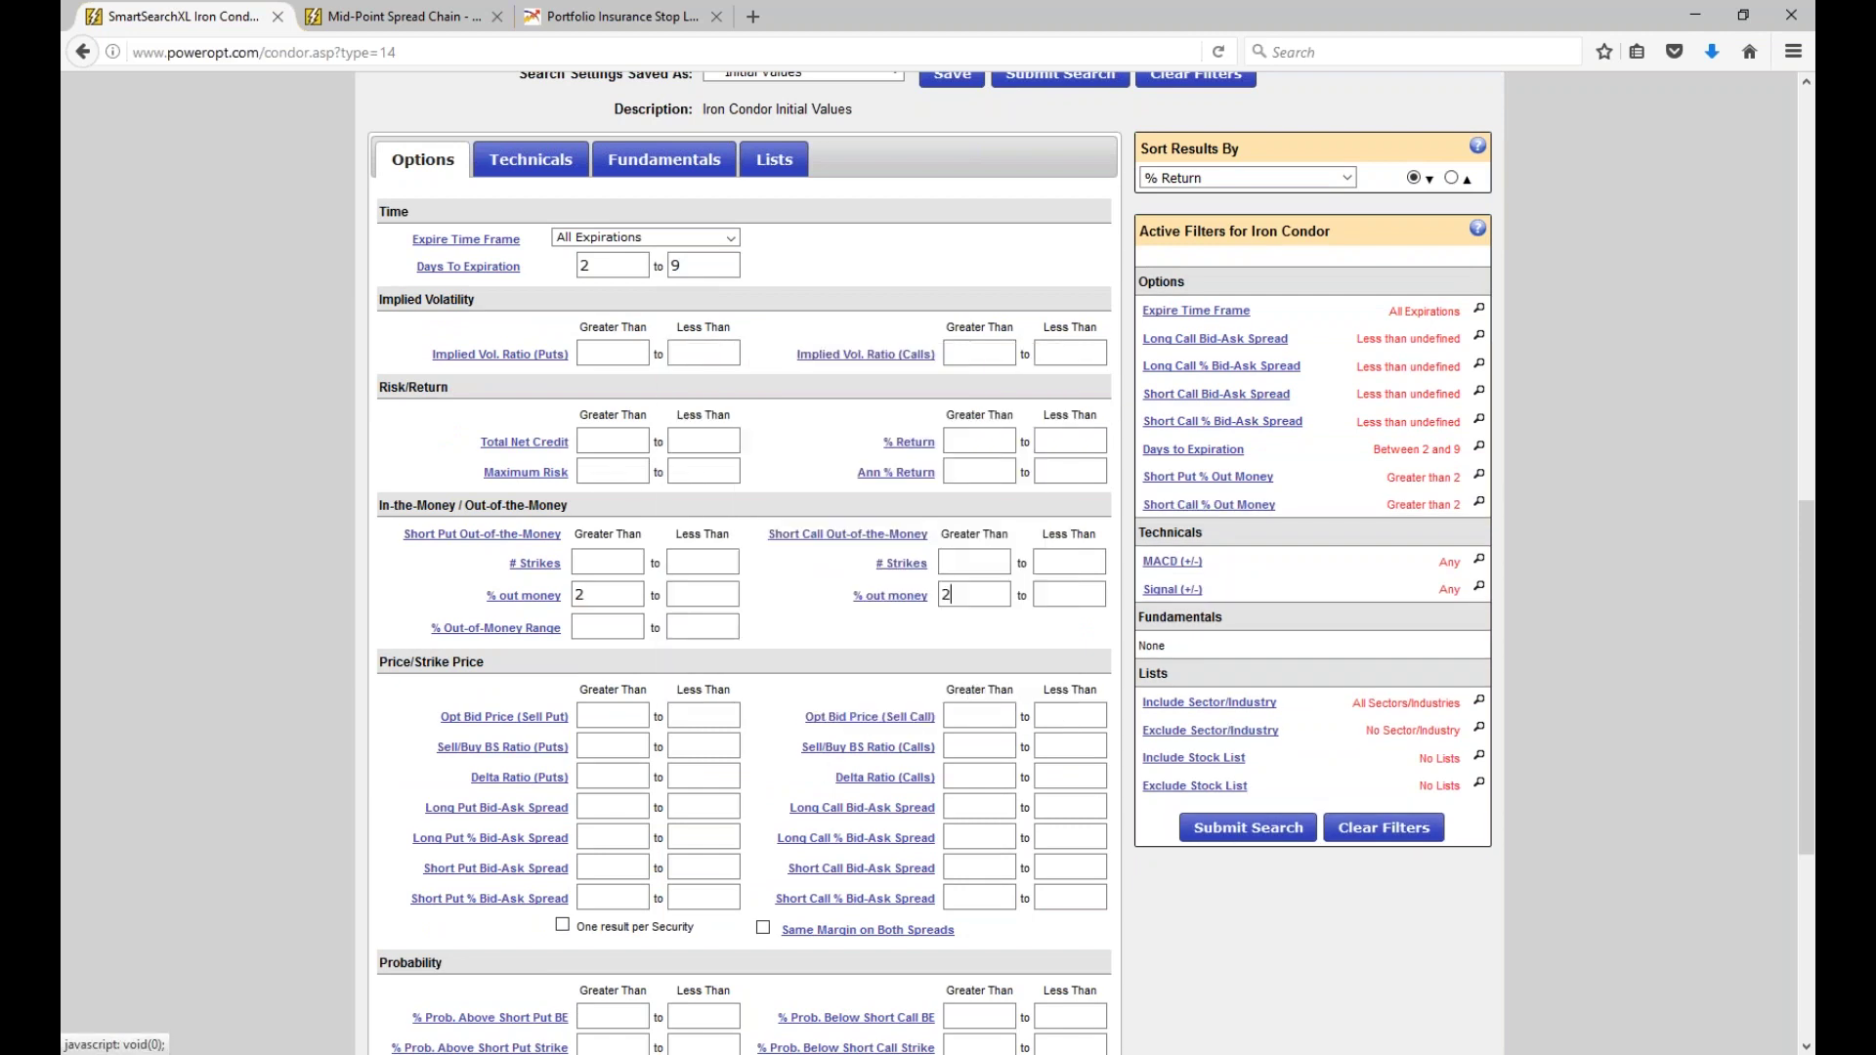
# Set the minimum total net credit to .30 and the minimum % return to 10.
pyautogui.click(598, 440)
pyautogui.write('.')
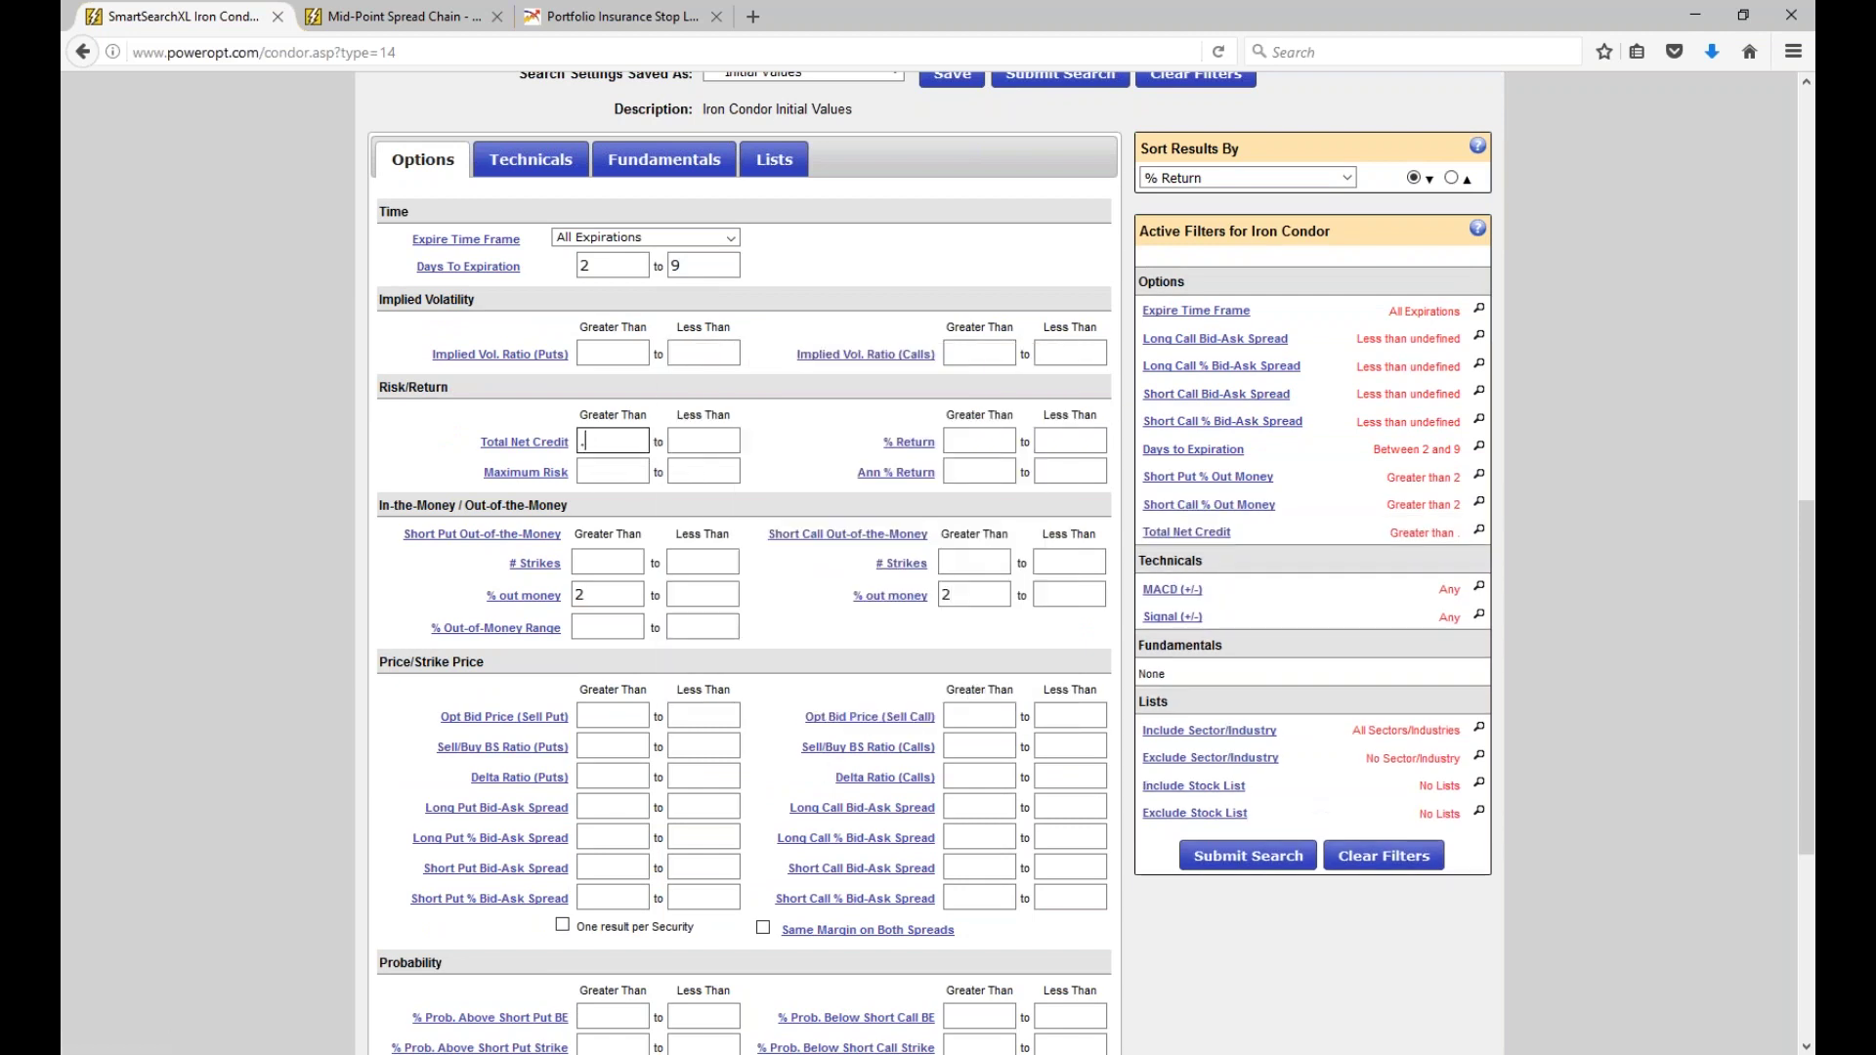
pyautogui.write('30')
pyautogui.click(959, 441)
pyautogui.write('10')
# Set the probability of staying above the short put strike to greater than 75%.
pyautogui.scroll(-2, 843, 601)
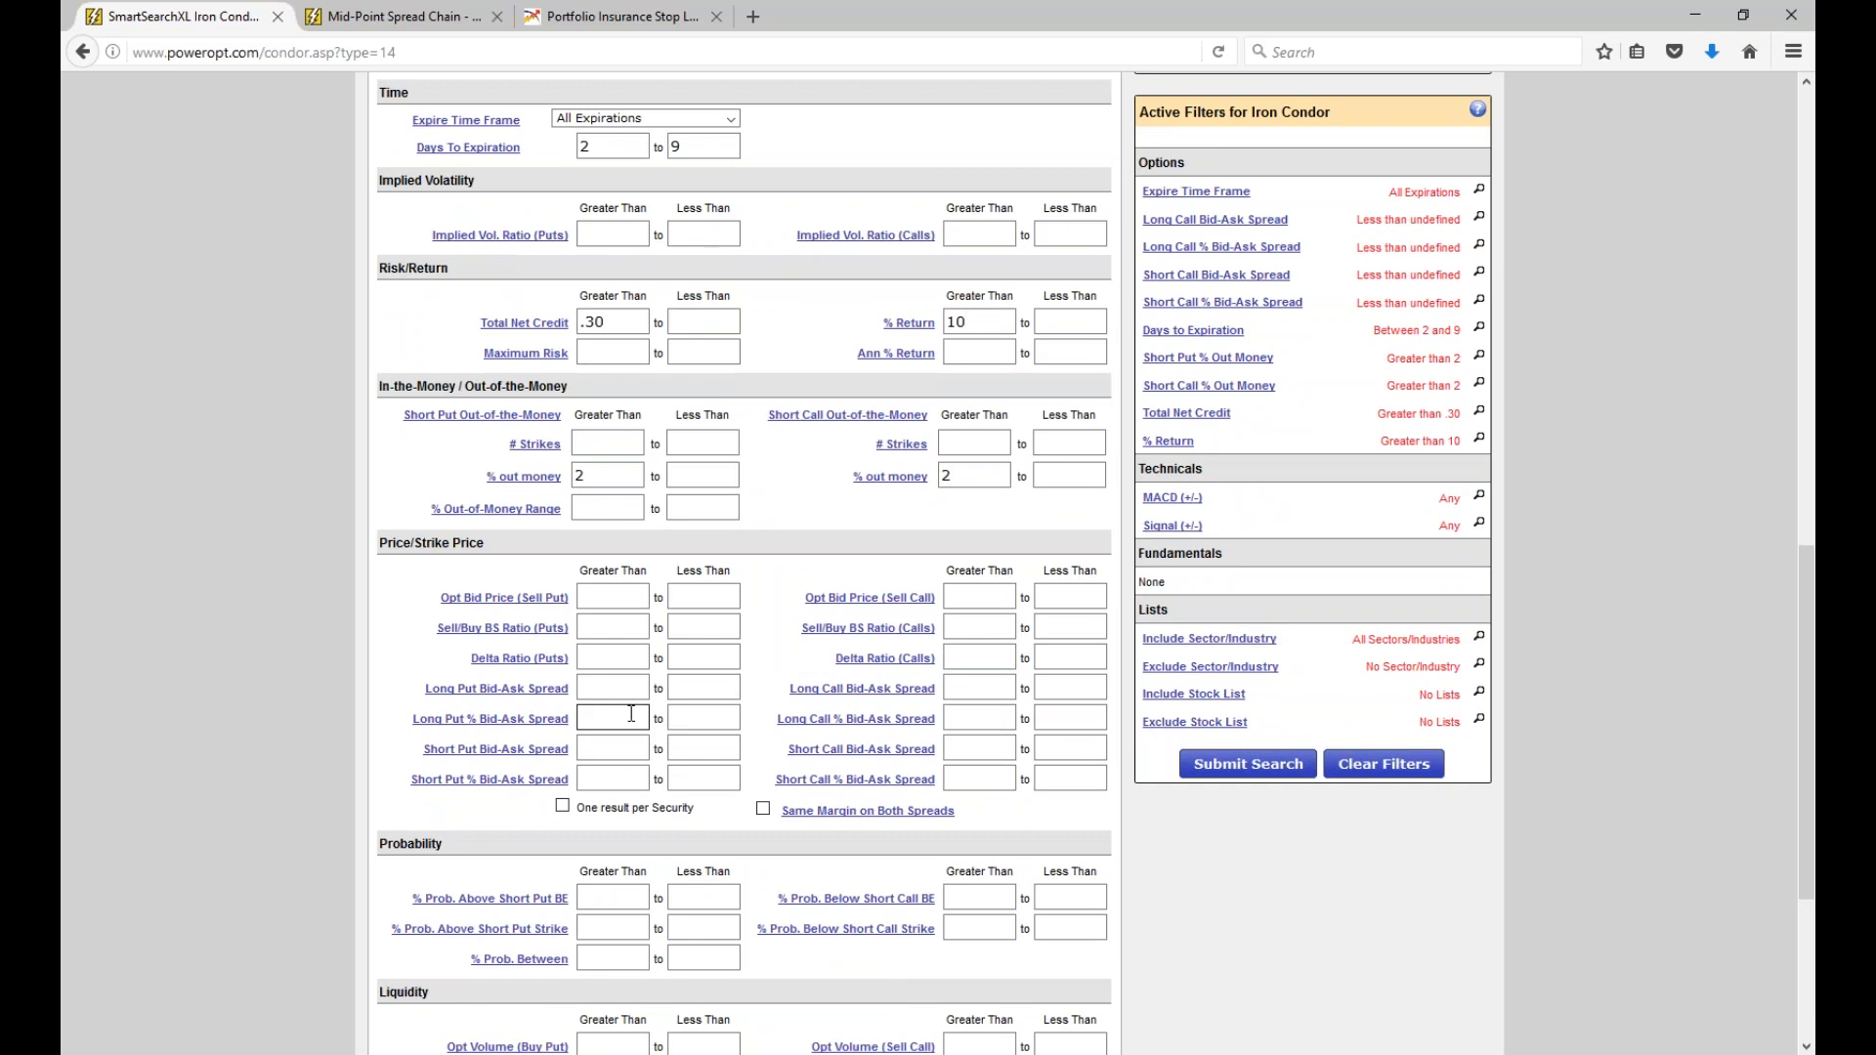
pyautogui.scroll(-6, 625, 635)
pyautogui.click(613, 570)
pyautogui.moveTo(488, 584)
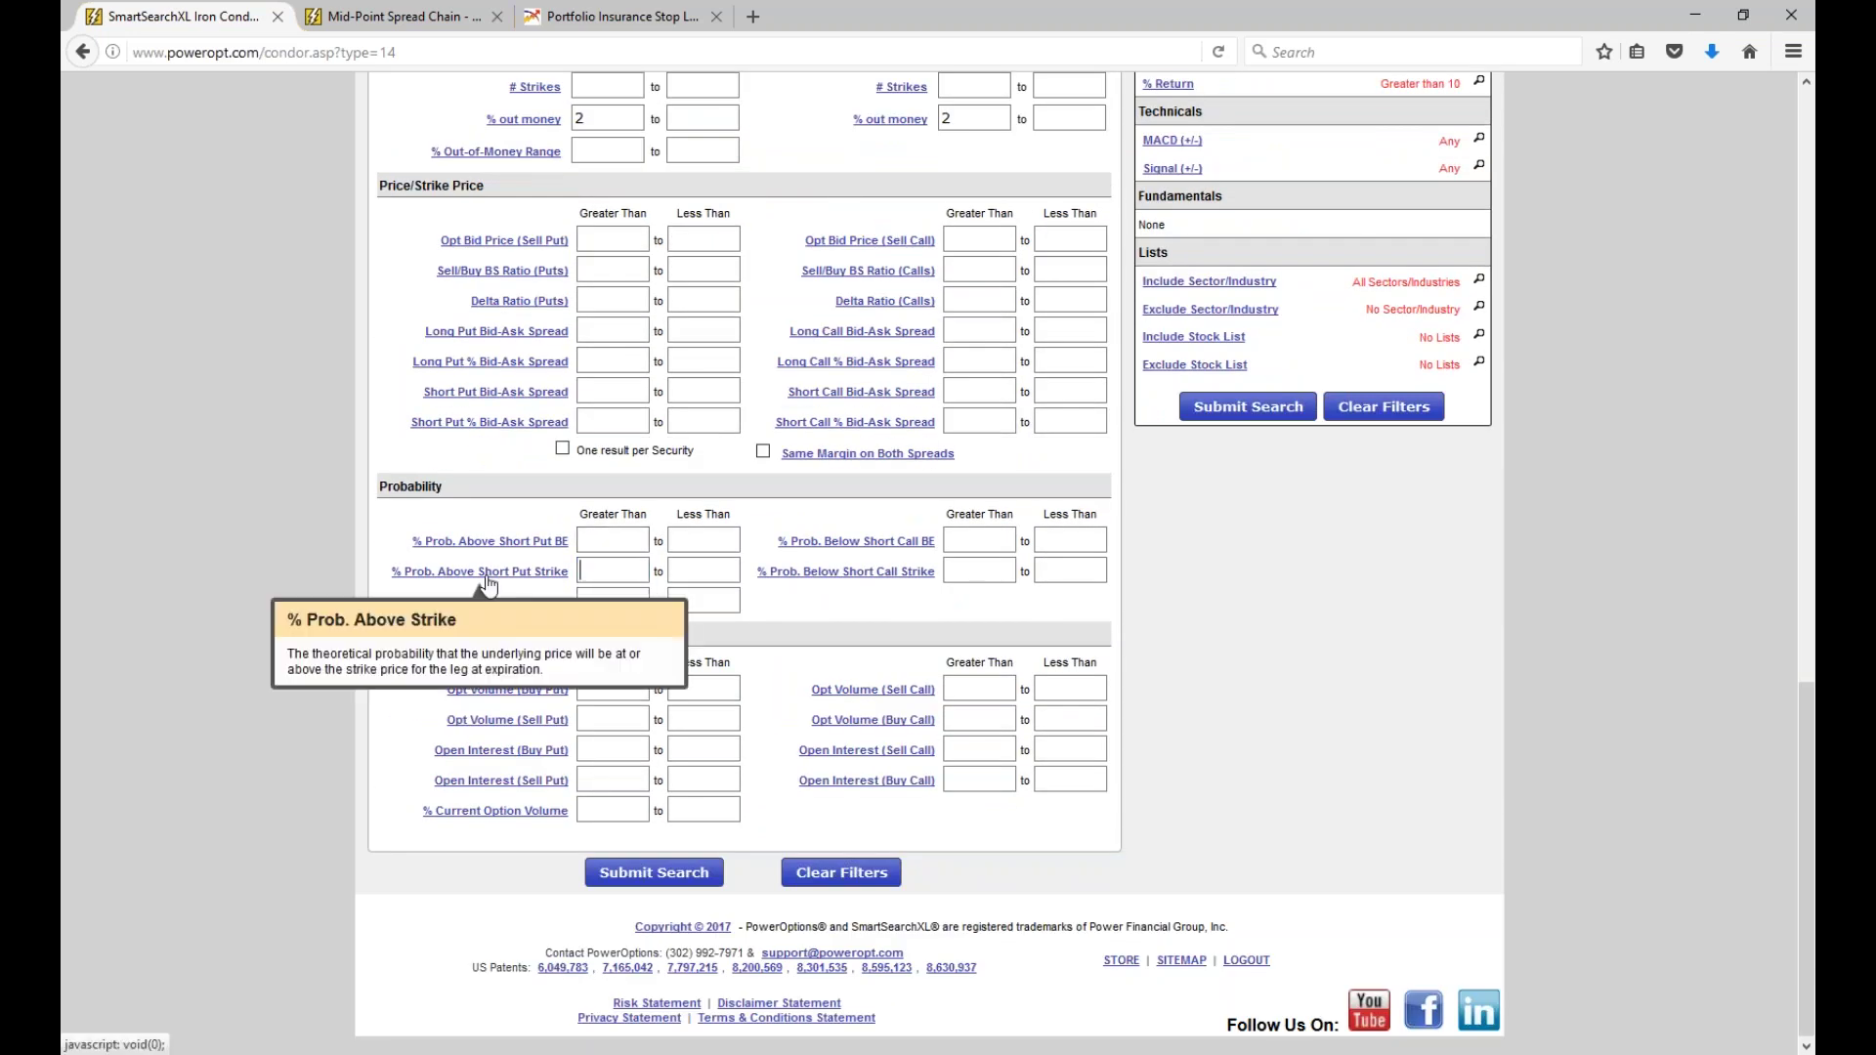
pyautogui.write('75')
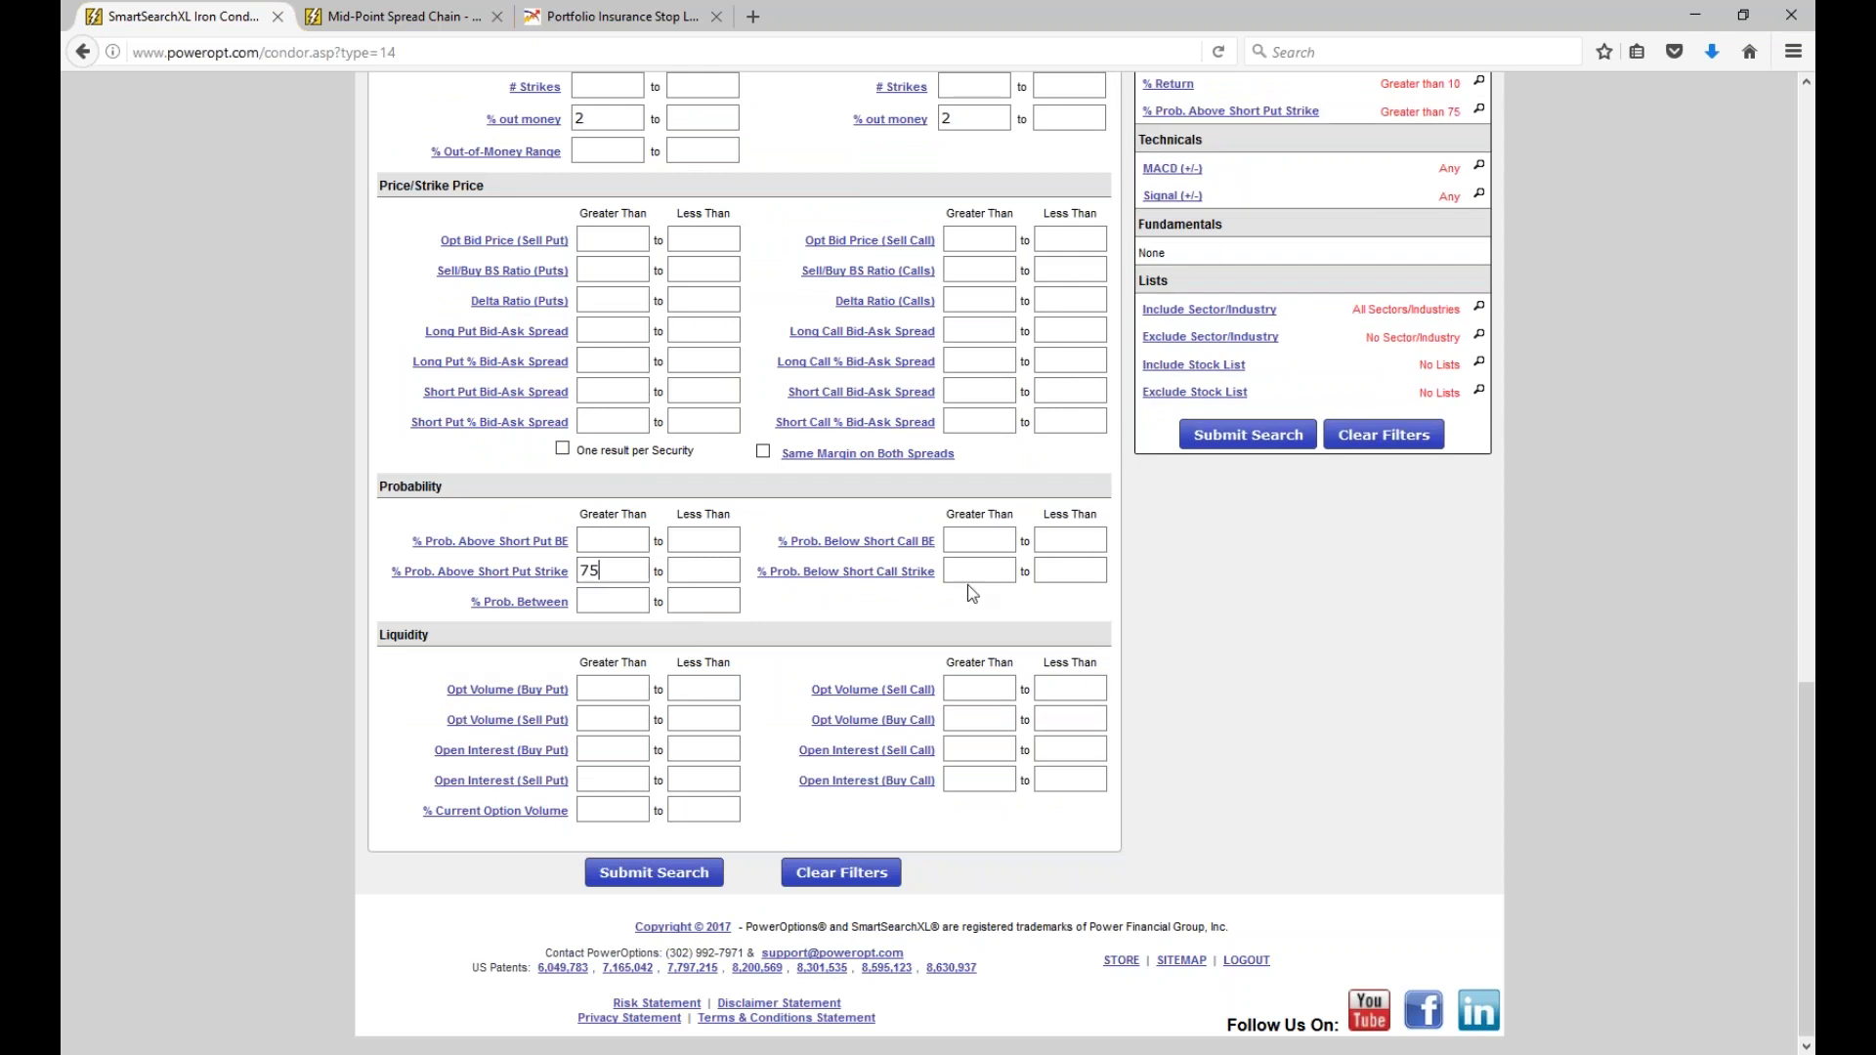
# Require more than 75% probability of staying below the short call strike and more than 75% probability between.
pyautogui.click(972, 571)
pyautogui.write('75')
pyautogui.click(636, 613)
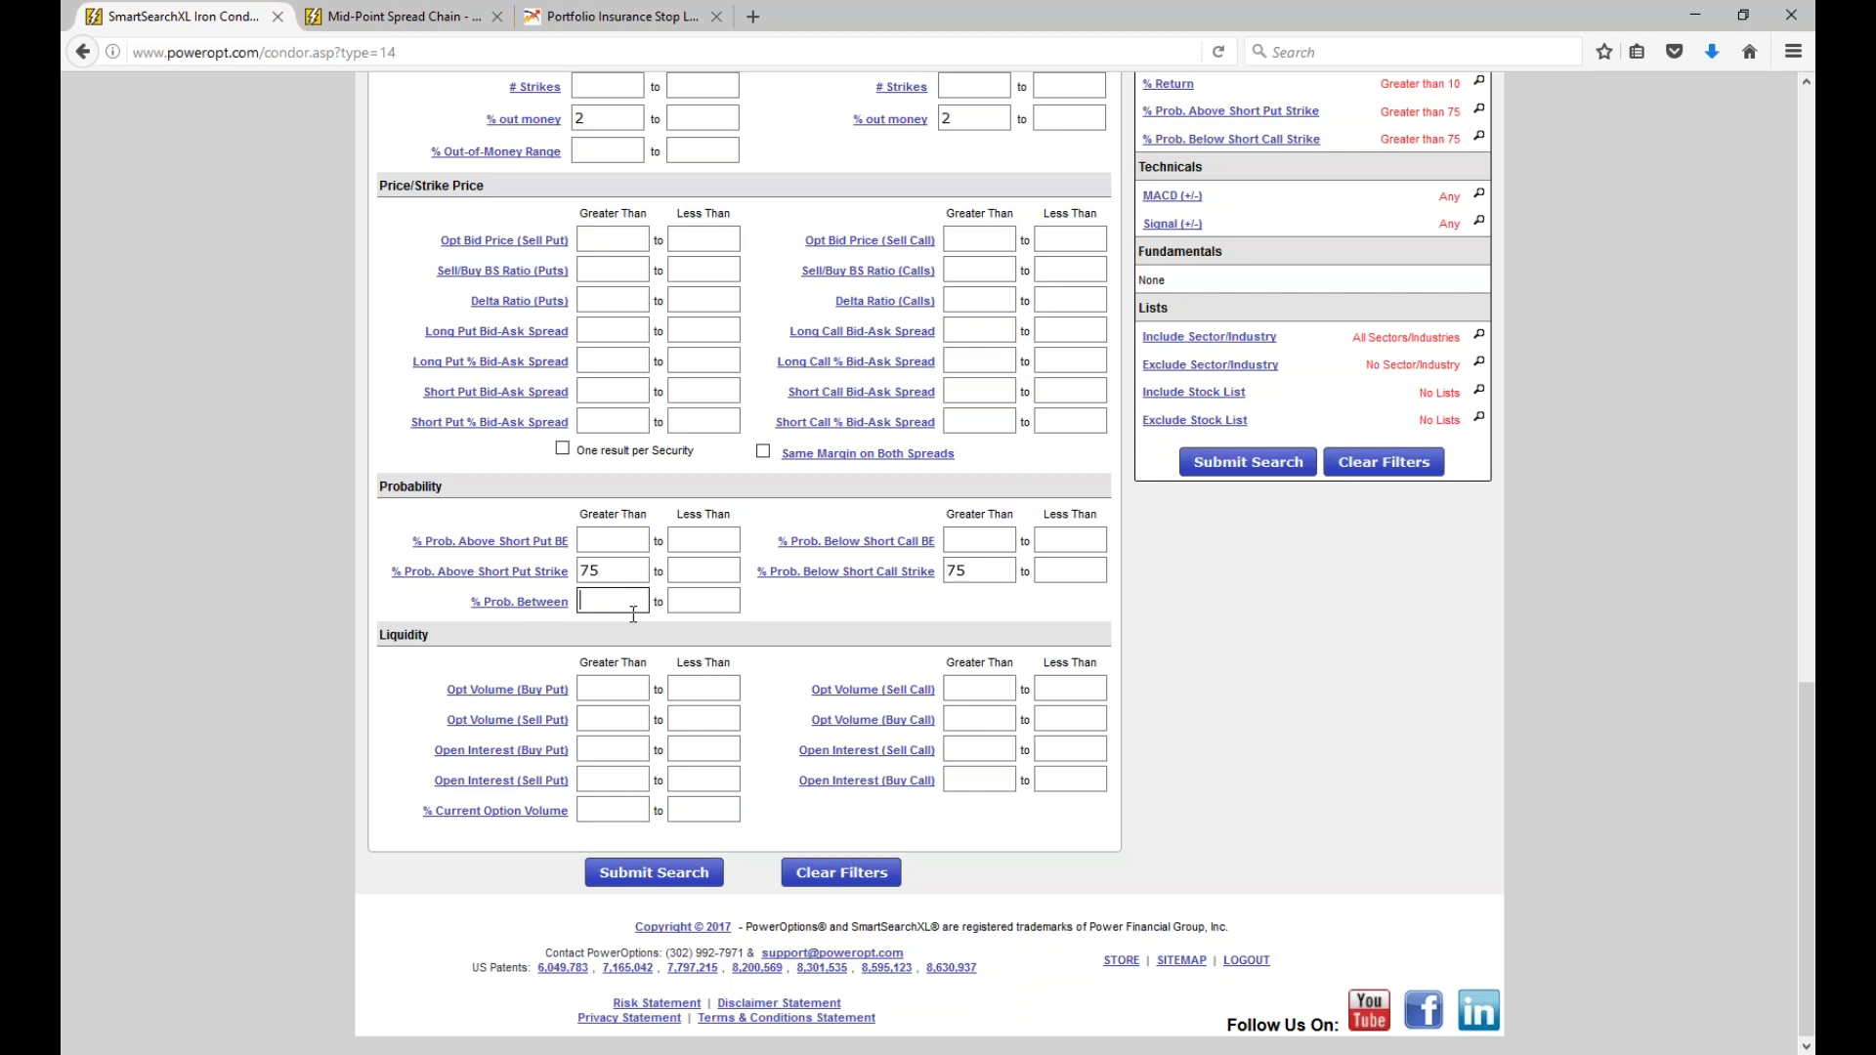
pyautogui.write('75')
# Review the three probability filters, run the iron condor search and highlight the top result's % return.
pyautogui.moveTo(847, 699)
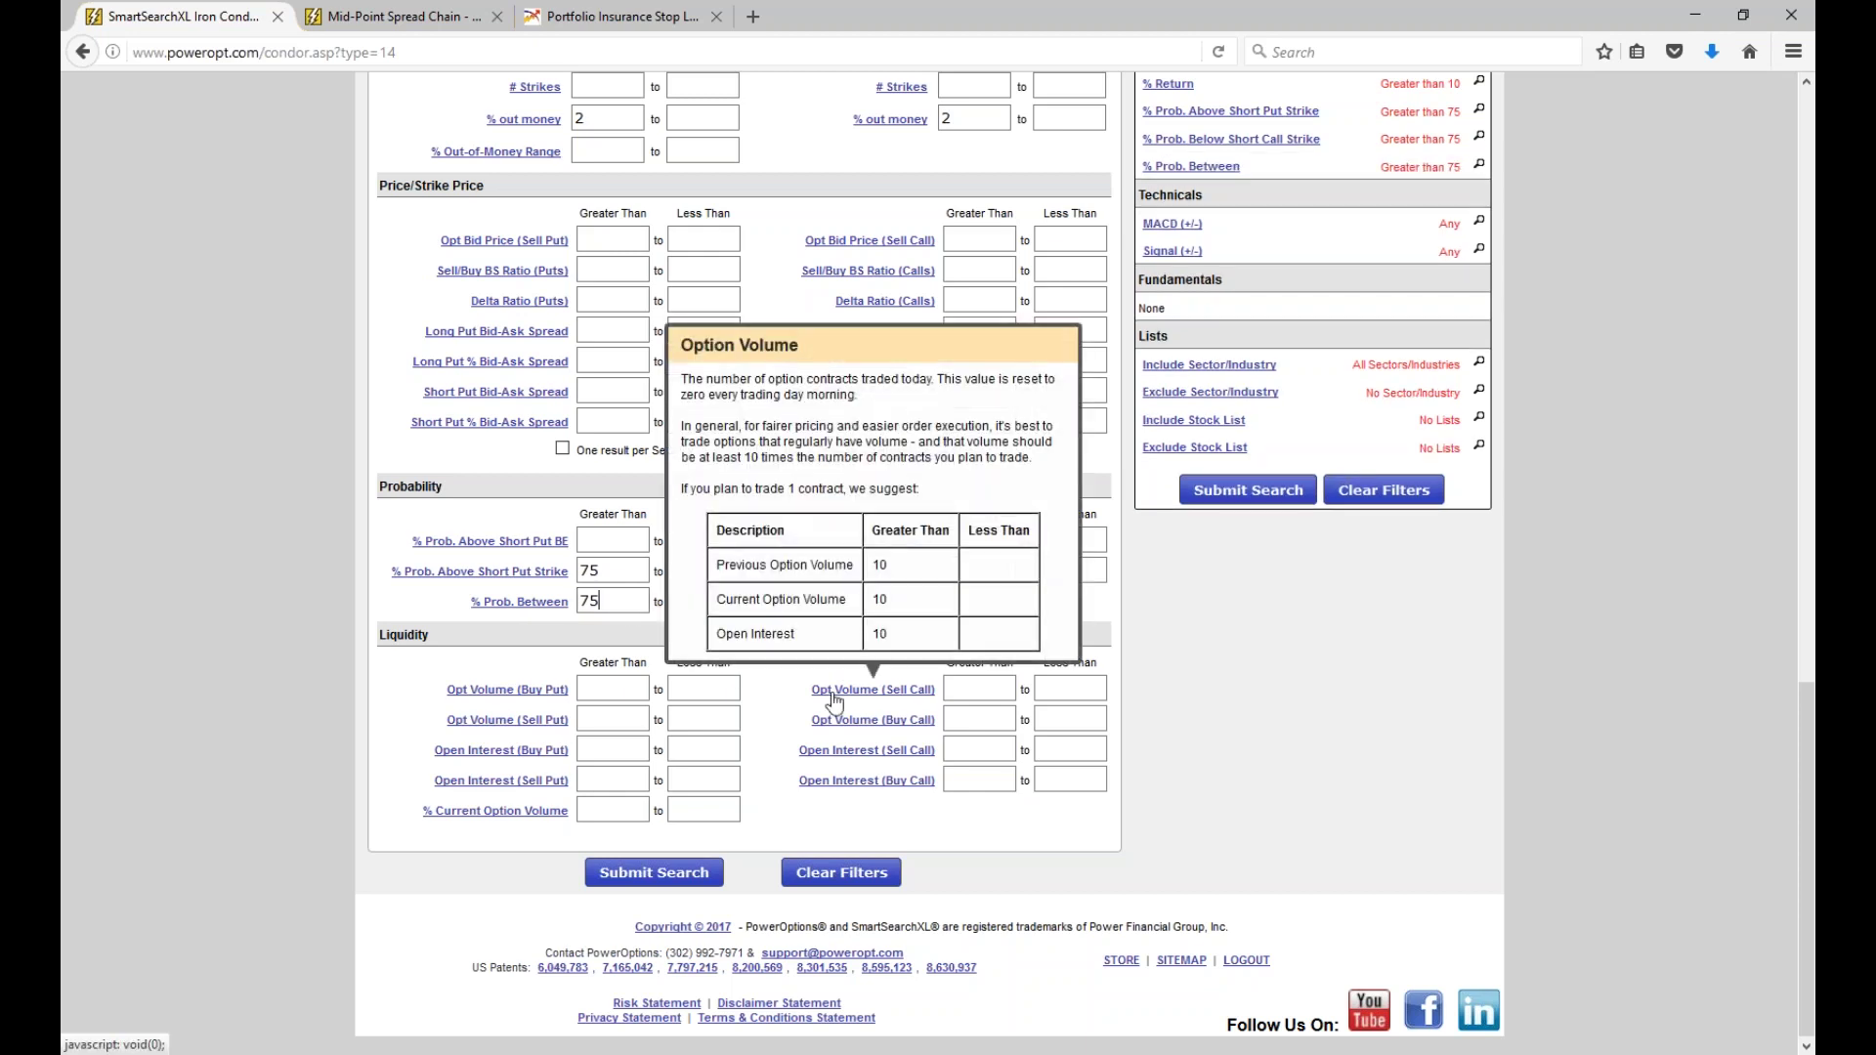
pyautogui.doubleClick(958, 571)
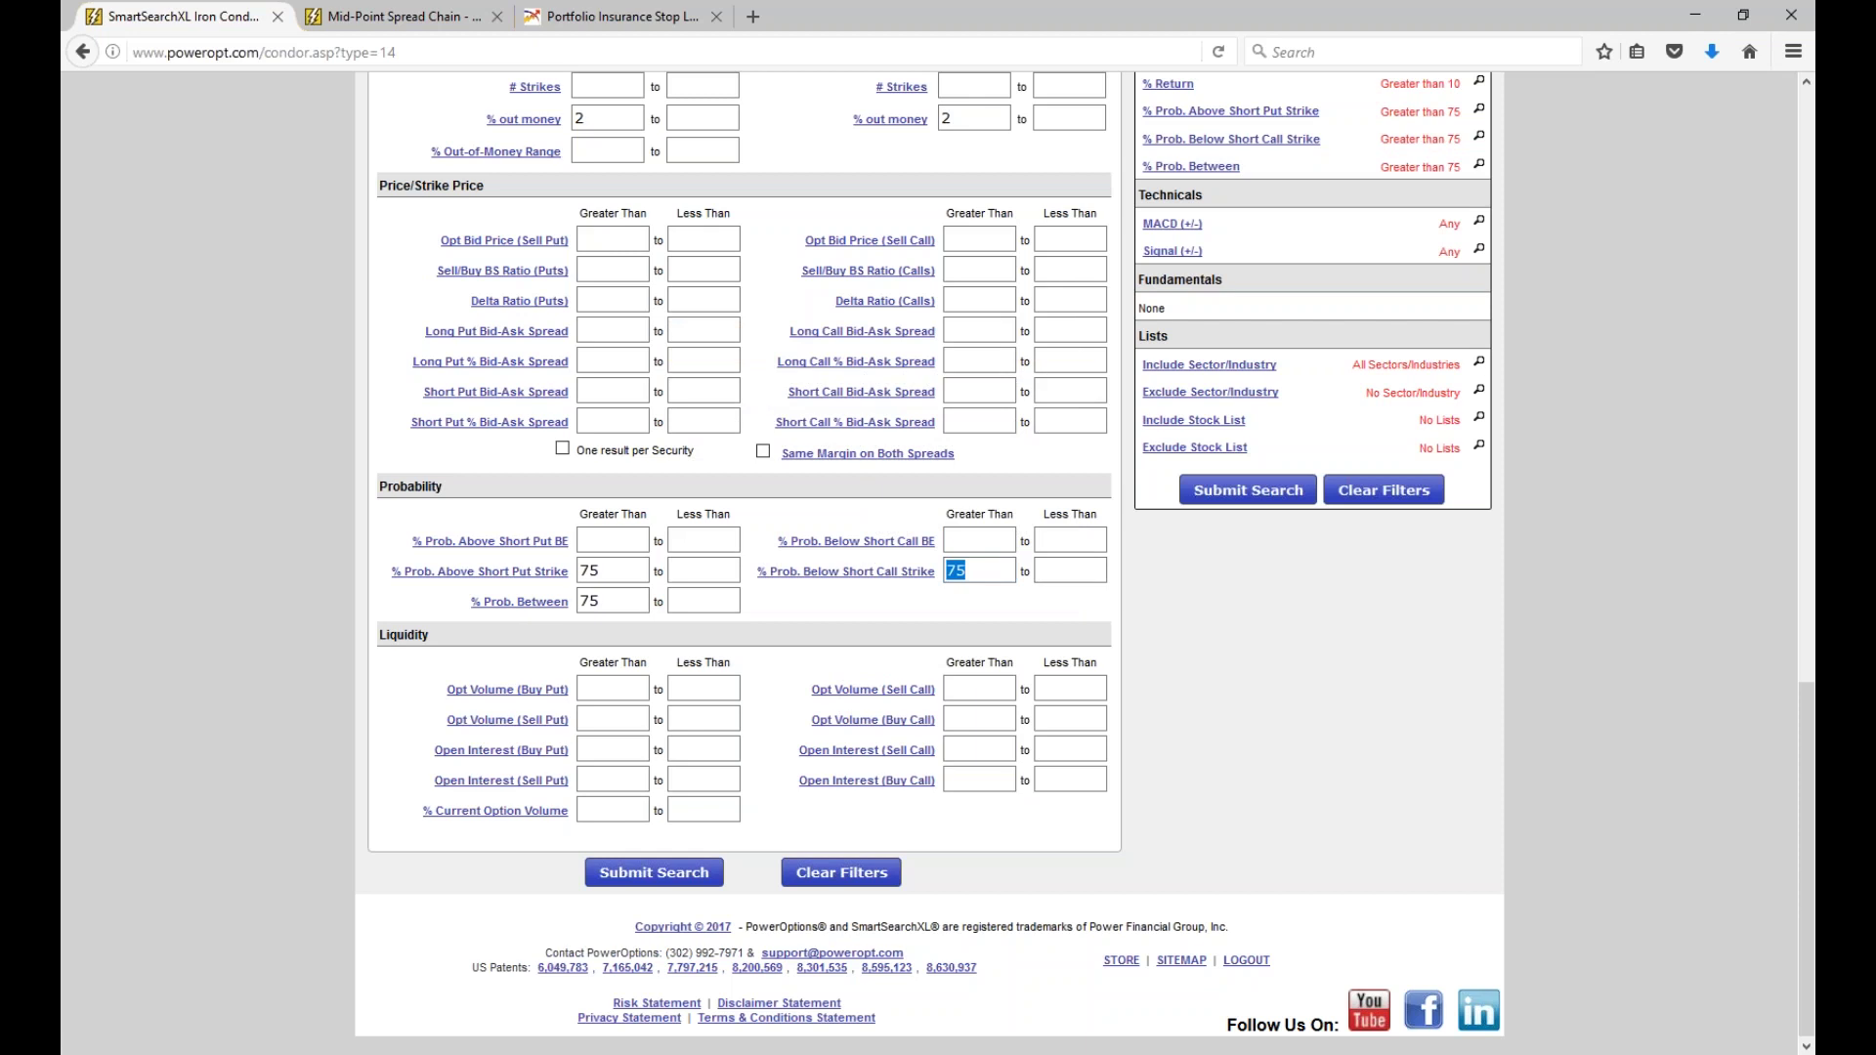
pyautogui.doubleClick(590, 571)
pyautogui.doubleClick(592, 601)
pyautogui.click(1248, 489)
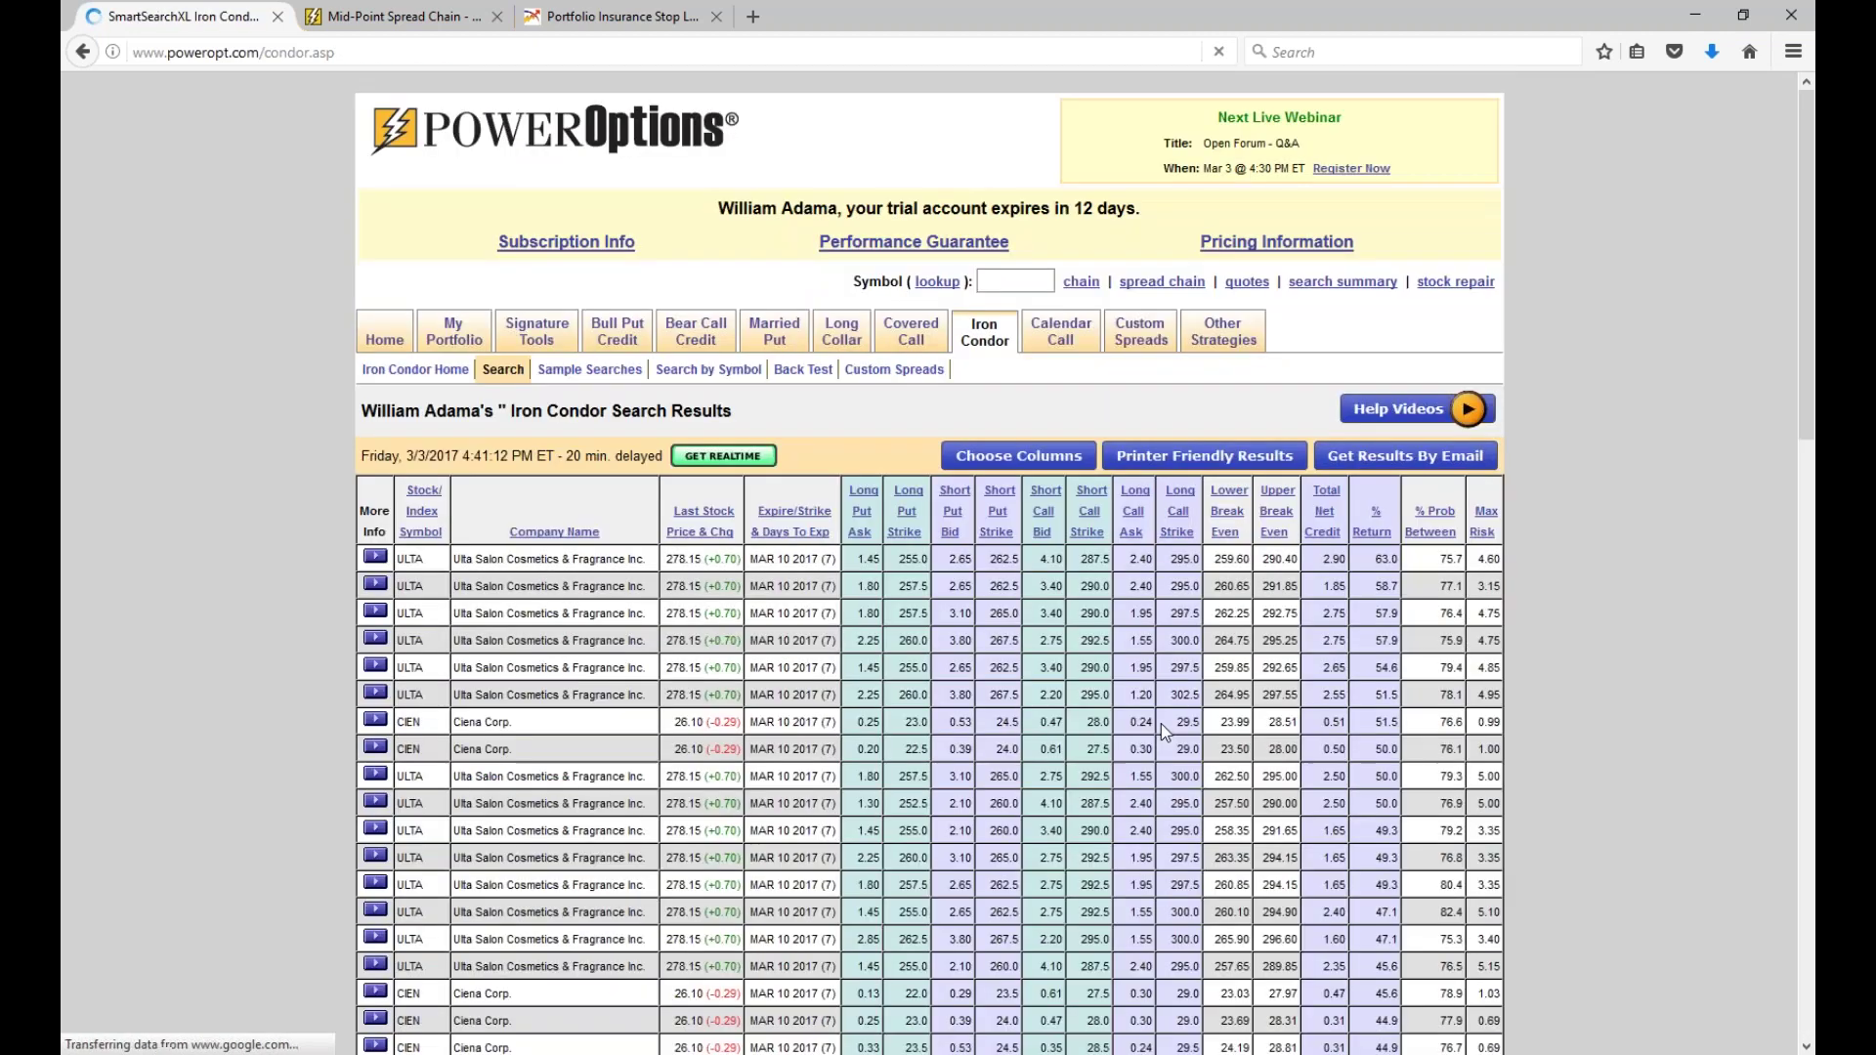
pyautogui.scroll(-3, 1094, 506)
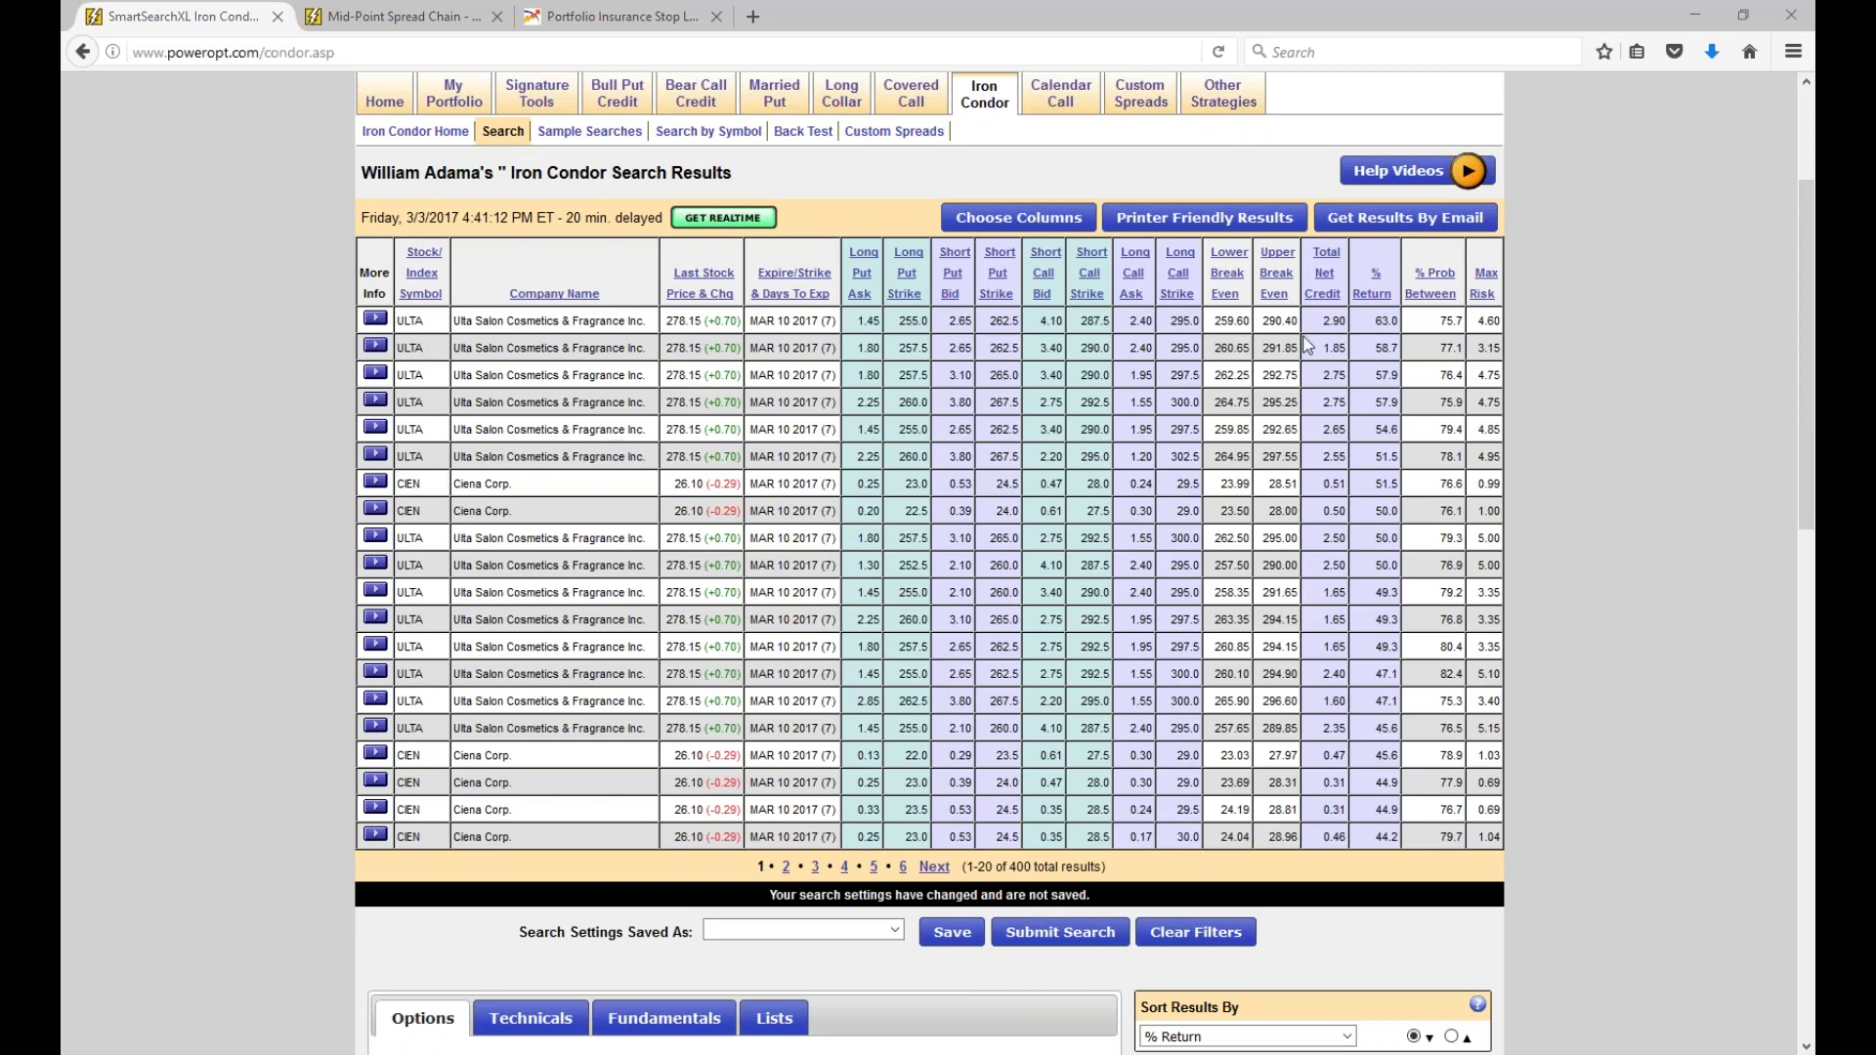
pyautogui.moveTo(1369, 325); pyautogui.dragTo(1421, 325)
# In the Amazon midpoint spread chain, circle the 820/825 put spread's return and probability and the 875/880 call spread's probability and credit.
pyautogui.click(410, 16)
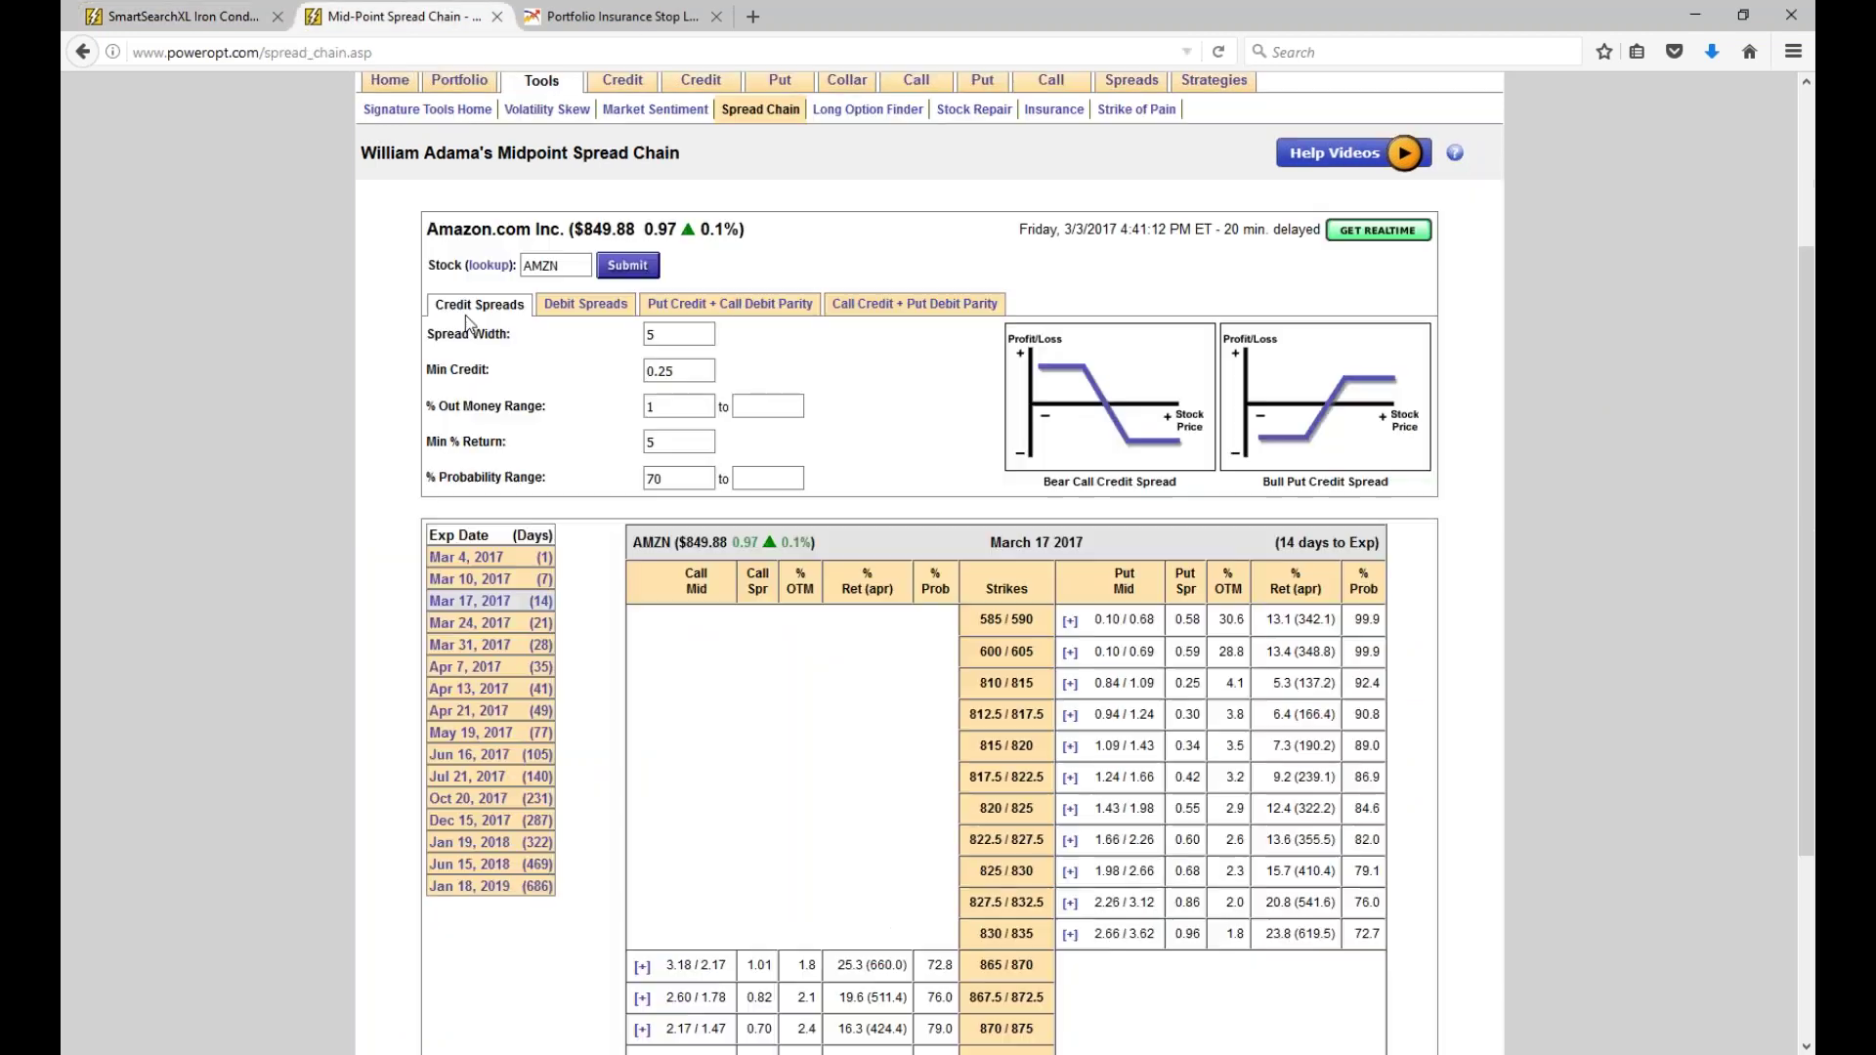
pyautogui.scroll(-5, 946, 664)
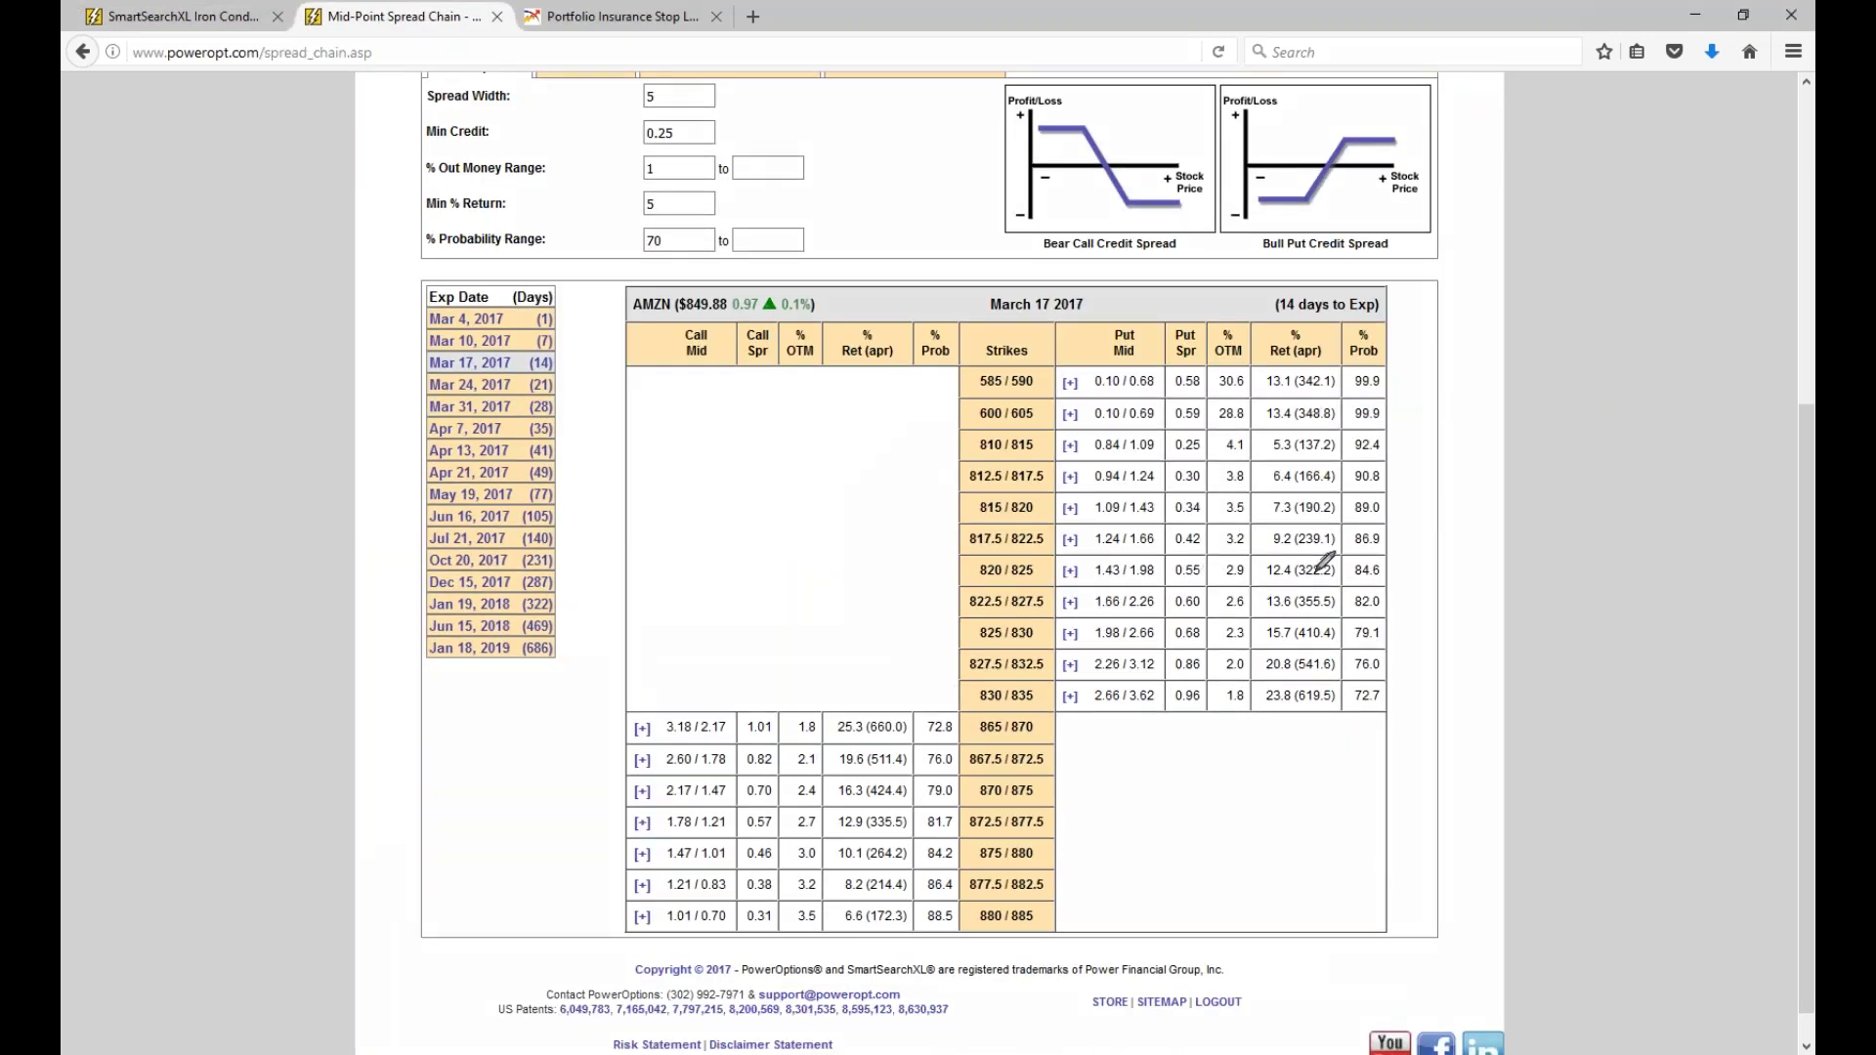
pyautogui.moveTo(1314, 553)
pyautogui.mouseDown()
pyautogui.moveTo(1256, 578)
pyautogui.moveTo(1331, 586)
pyautogui.moveTo(1310, 550)
pyautogui.mouseUp()
pyautogui.moveTo(1051, 559)
pyautogui.mouseDown()
pyautogui.moveTo(959, 578)
pyautogui.moveTo(1038, 590)
pyautogui.moveTo(1048, 559)
pyautogui.mouseUp()
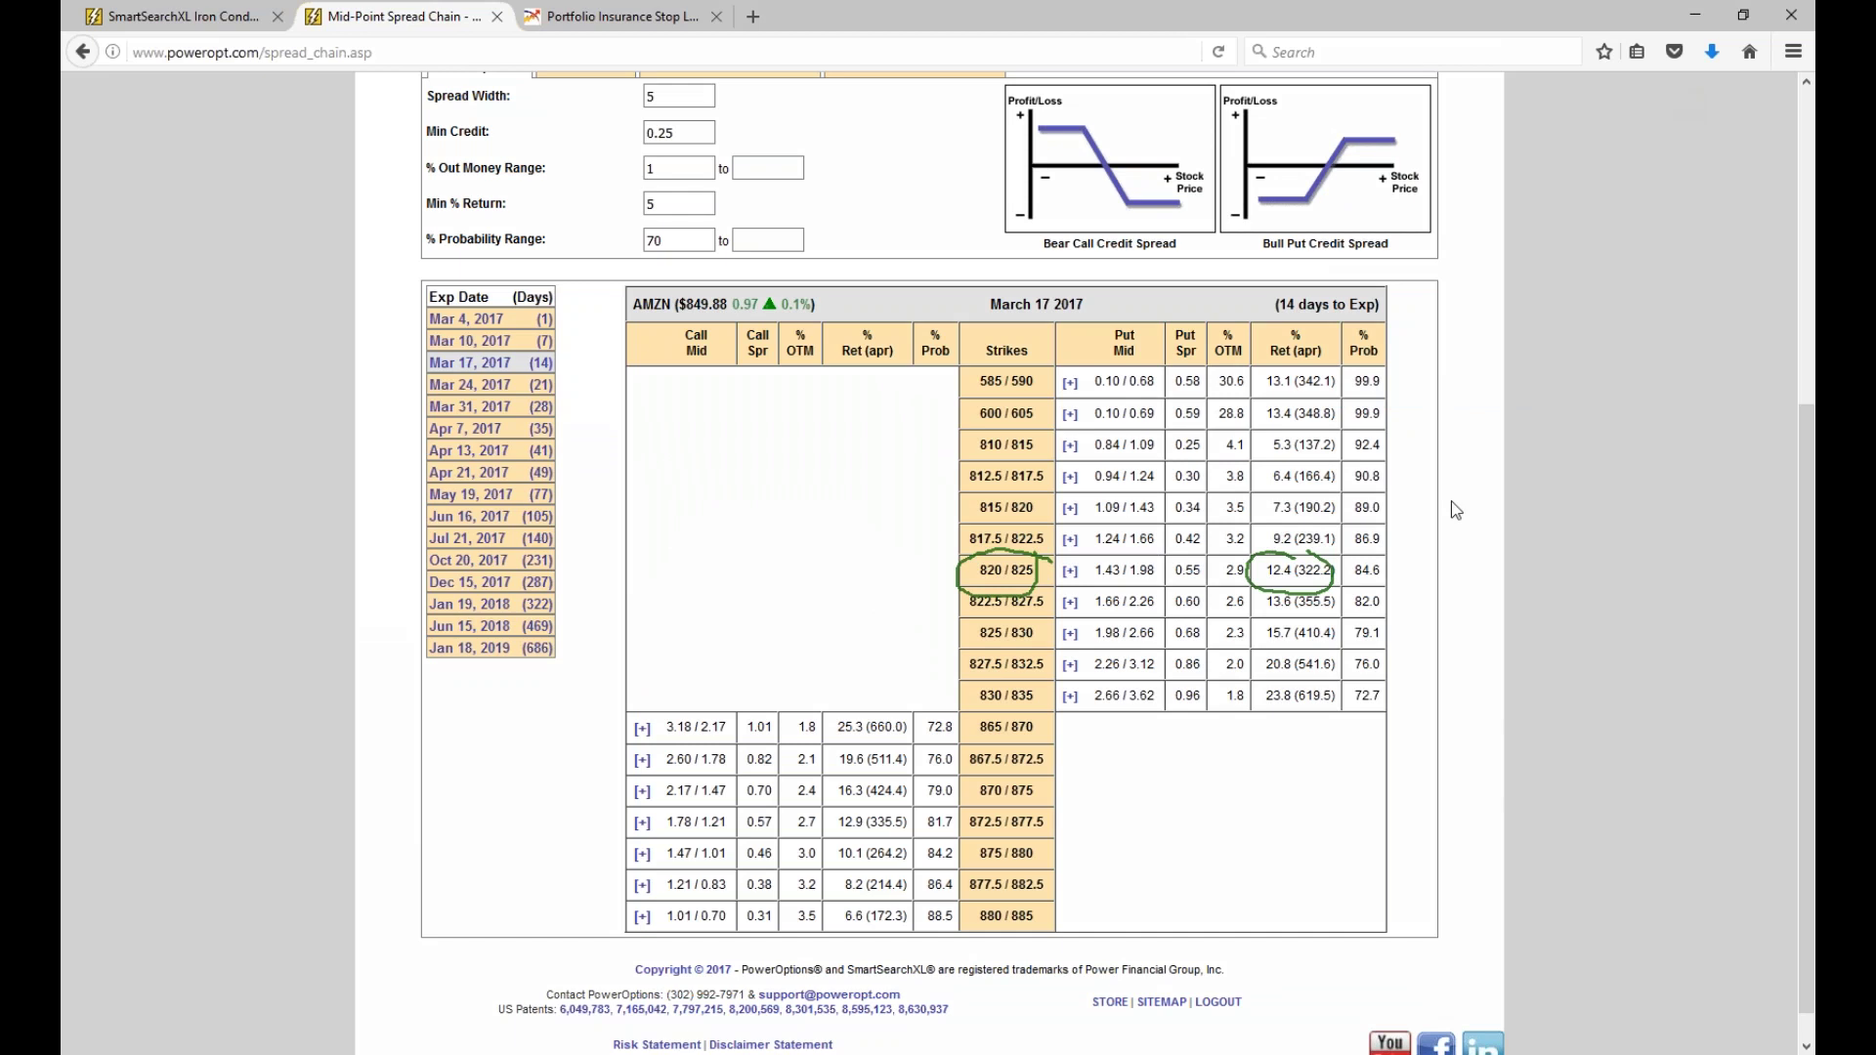
pyautogui.moveTo(1397, 558)
pyautogui.mouseDown()
pyautogui.moveTo(1363, 553)
pyautogui.moveTo(1372, 587)
pyautogui.moveTo(1407, 554)
pyautogui.moveTo(1390, 567)
pyautogui.mouseUp()
pyautogui.moveTo(1049, 849)
pyautogui.mouseDown()
pyautogui.moveTo(965, 852)
pyautogui.moveTo(1057, 865)
pyautogui.moveTo(1007, 840)
pyautogui.moveTo(918, 863)
pyautogui.moveTo(961, 835)
pyautogui.mouseUp()
pyautogui.moveTo(769, 838)
pyautogui.mouseDown()
pyautogui.moveTo(732, 867)
pyautogui.moveTo(775, 862)
pyautogui.moveTo(772, 838)
pyautogui.mouseUp()
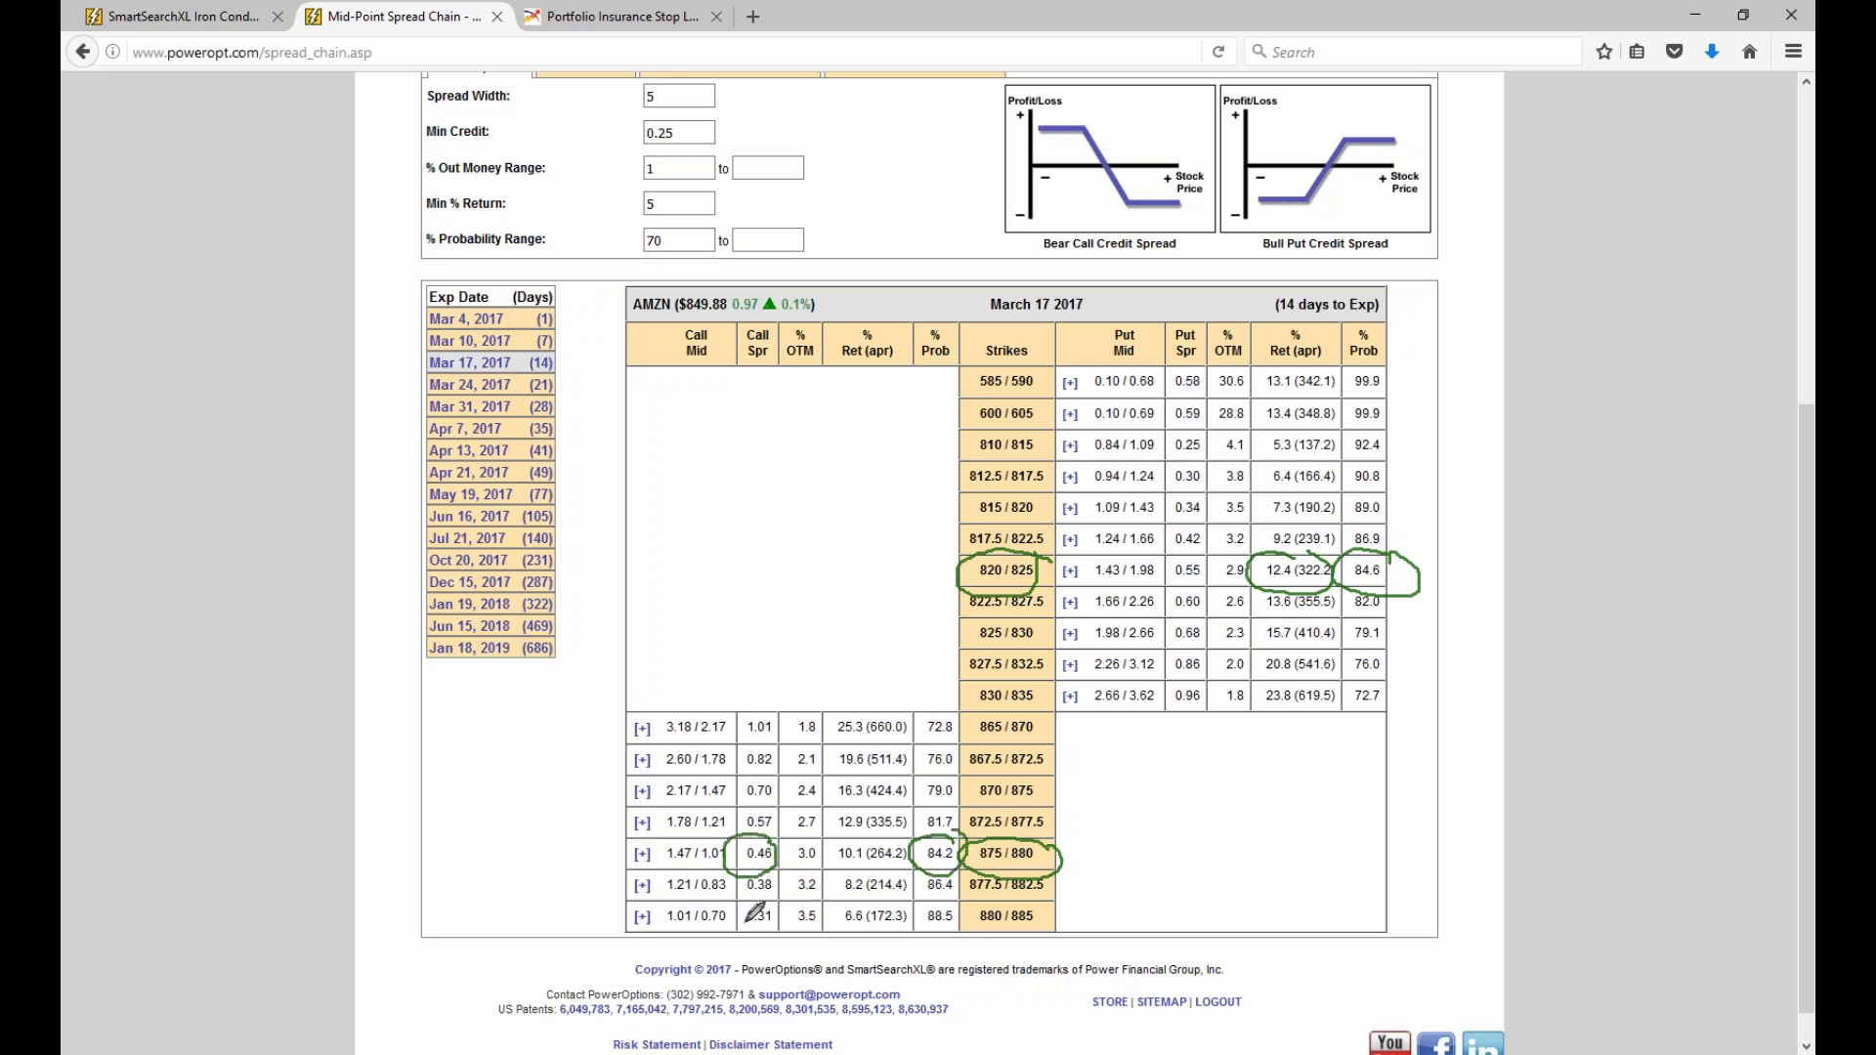
# Circle the put spread's 0.55 credit and write the sum .55 plus .45 equals 1.00 in the chain's blank area.
pyautogui.moveTo(1203, 539); pyautogui.dragTo(1223, 534)
pyautogui.click(788, 486)
pyautogui.moveTo(827, 449)
pyautogui.mouseDown()
pyautogui.moveTo(802, 451)
pyautogui.moveTo(808, 481)
pyautogui.moveTo(836, 483)
pyautogui.moveTo(810, 535)
pyautogui.moveTo(899, 545)
pyautogui.mouseUp()
pyautogui.click(772, 513)
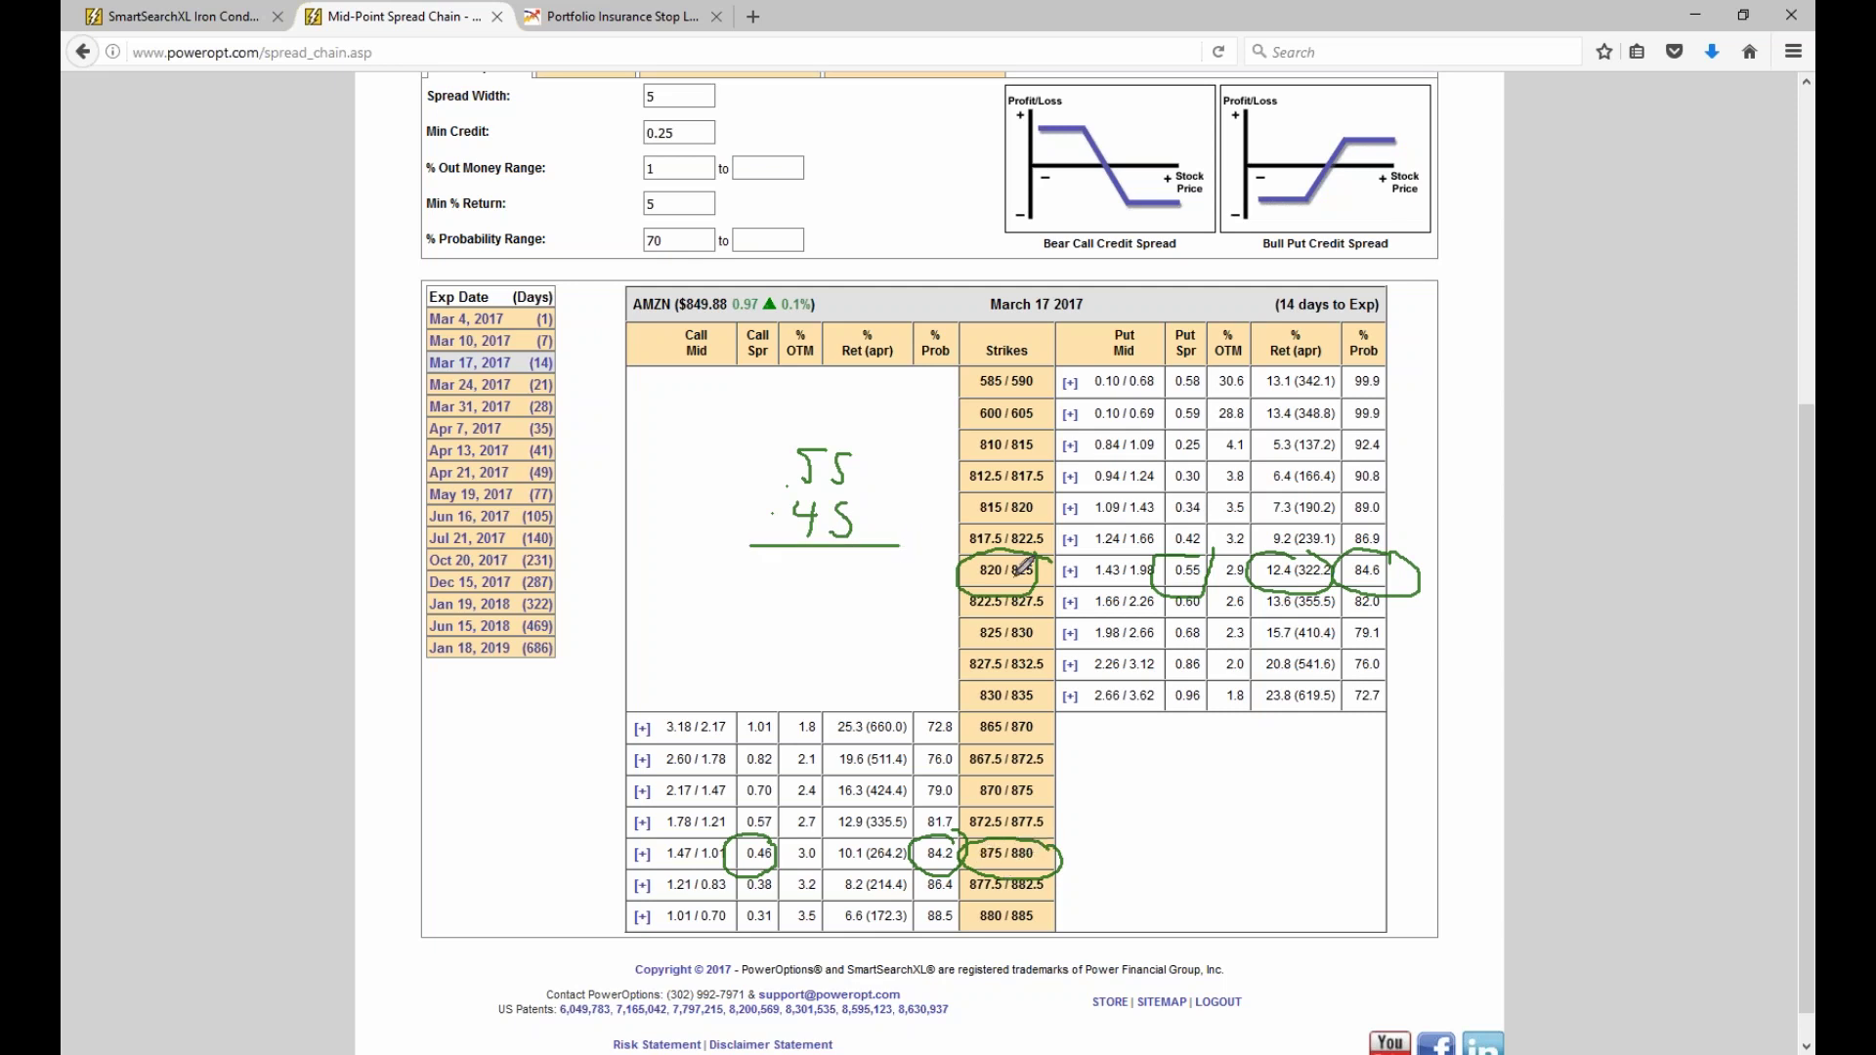
pyautogui.click(772, 598)
pyautogui.moveTo(756, 572)
pyautogui.mouseDown()
pyautogui.moveTo(752, 601)
pyautogui.moveTo(825, 579)
pyautogui.mouseUp()
# Tick the 820/825 and 875/880 spreads, write 1.00 over 4.00 with an arrow to 25, and clear the annotations.
pyautogui.moveTo(1065, 538); pyautogui.dragTo(1079, 531)
pyautogui.moveTo(1064, 846); pyautogui.dragTo(1111, 823)
pyautogui.moveTo(718, 620); pyautogui.dragTo(898, 619)
pyautogui.moveTo(753, 633)
pyautogui.mouseDown()
pyautogui.moveTo(769, 684)
pyautogui.moveTo(782, 675)
pyautogui.mouseUp()
pyautogui.moveTo(813, 647)
pyautogui.mouseDown()
pyautogui.moveTo(796, 674)
pyautogui.moveTo(831, 653)
pyautogui.mouseUp()
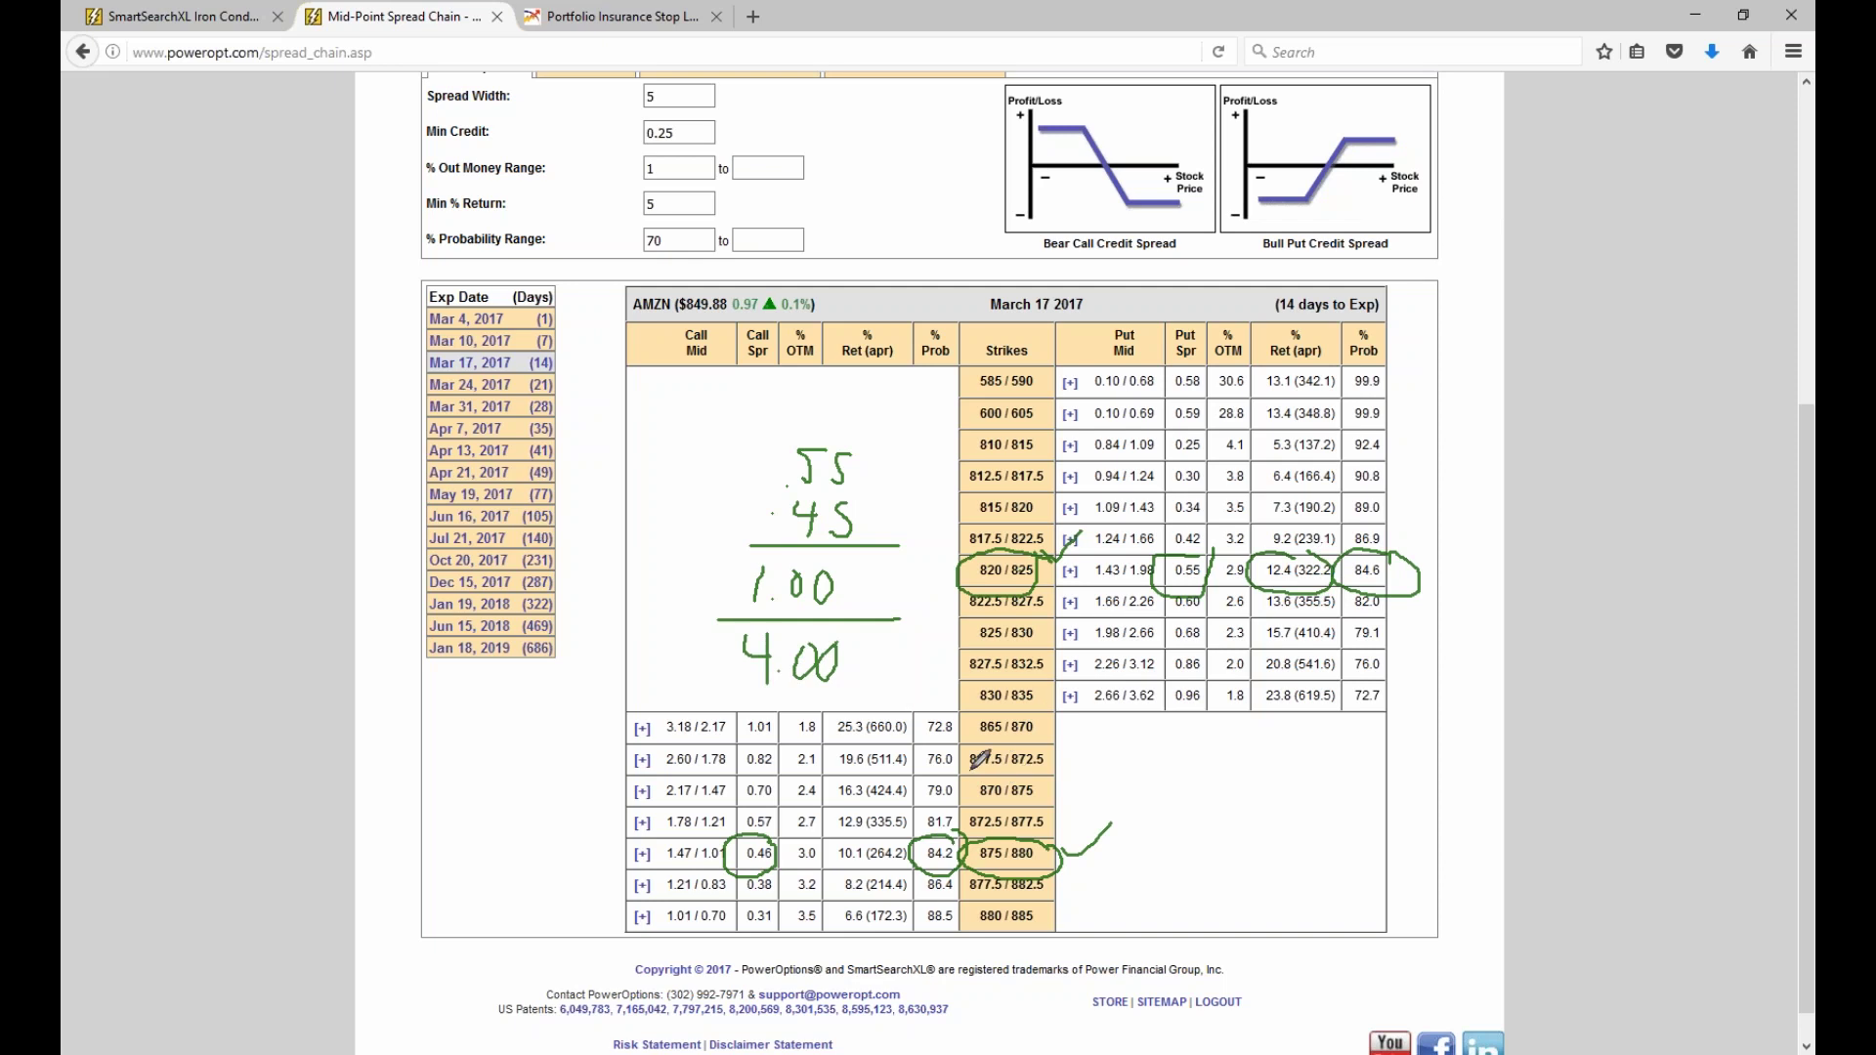
pyautogui.moveTo(852, 606)
pyautogui.mouseDown()
pyautogui.moveTo(850, 657)
pyautogui.moveTo(917, 652)
pyautogui.moveTo(948, 623)
pyautogui.mouseUp()
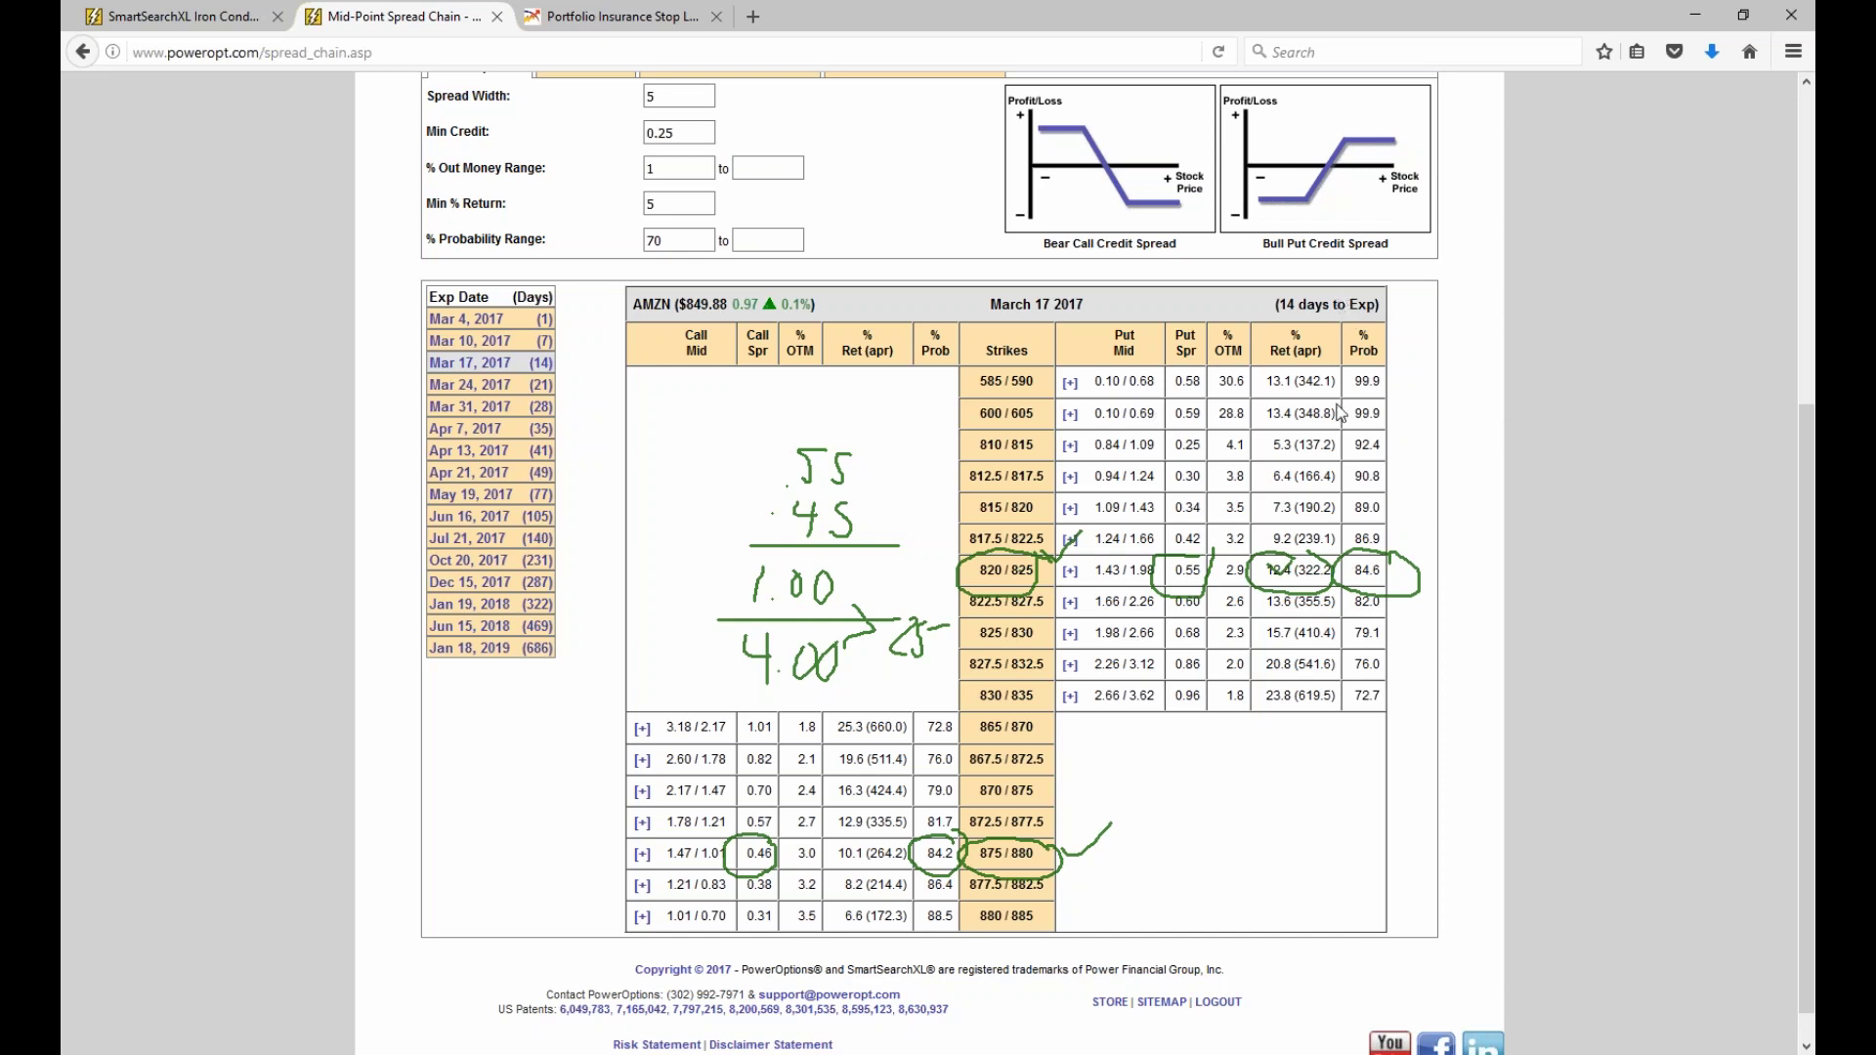
pyautogui.press('Escape')
# Open the Covered Call search and look through its list of saved search settings.
pyautogui.scroll(1, 323, 449)
pyautogui.scroll(5, 323, 449)
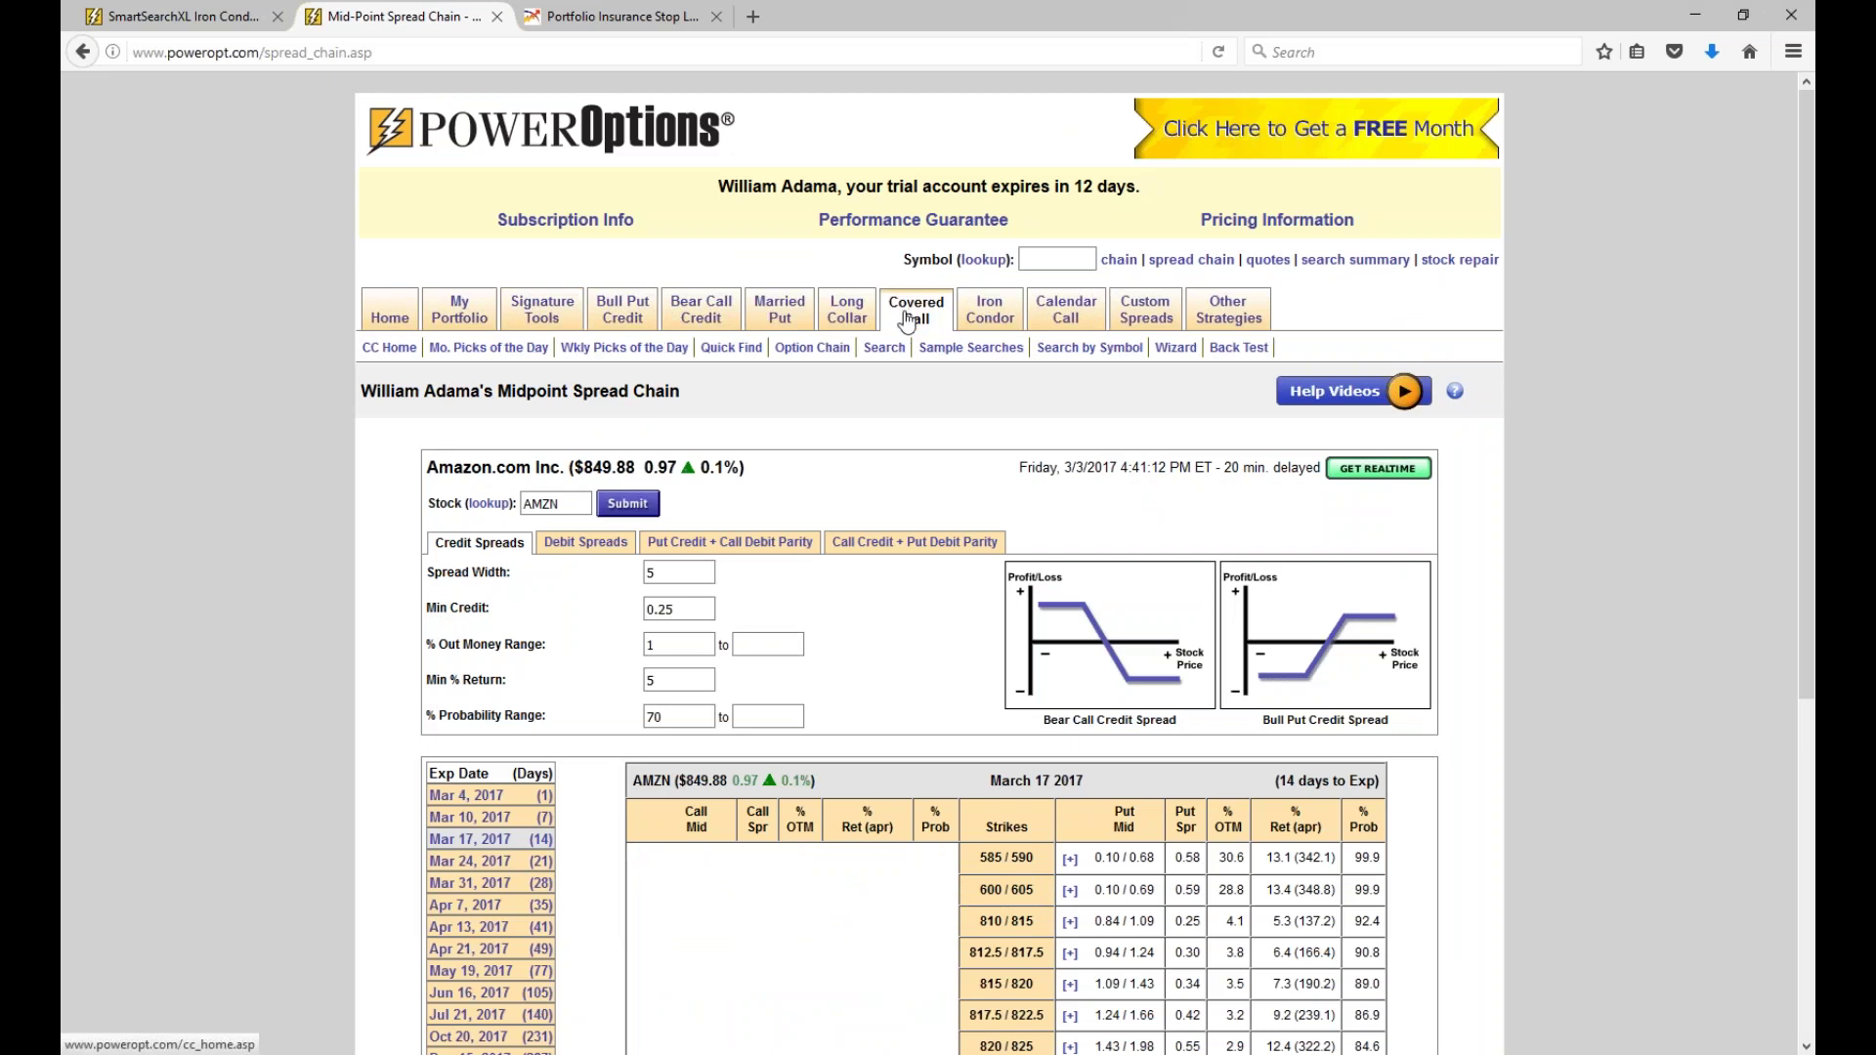
pyautogui.click(884, 348)
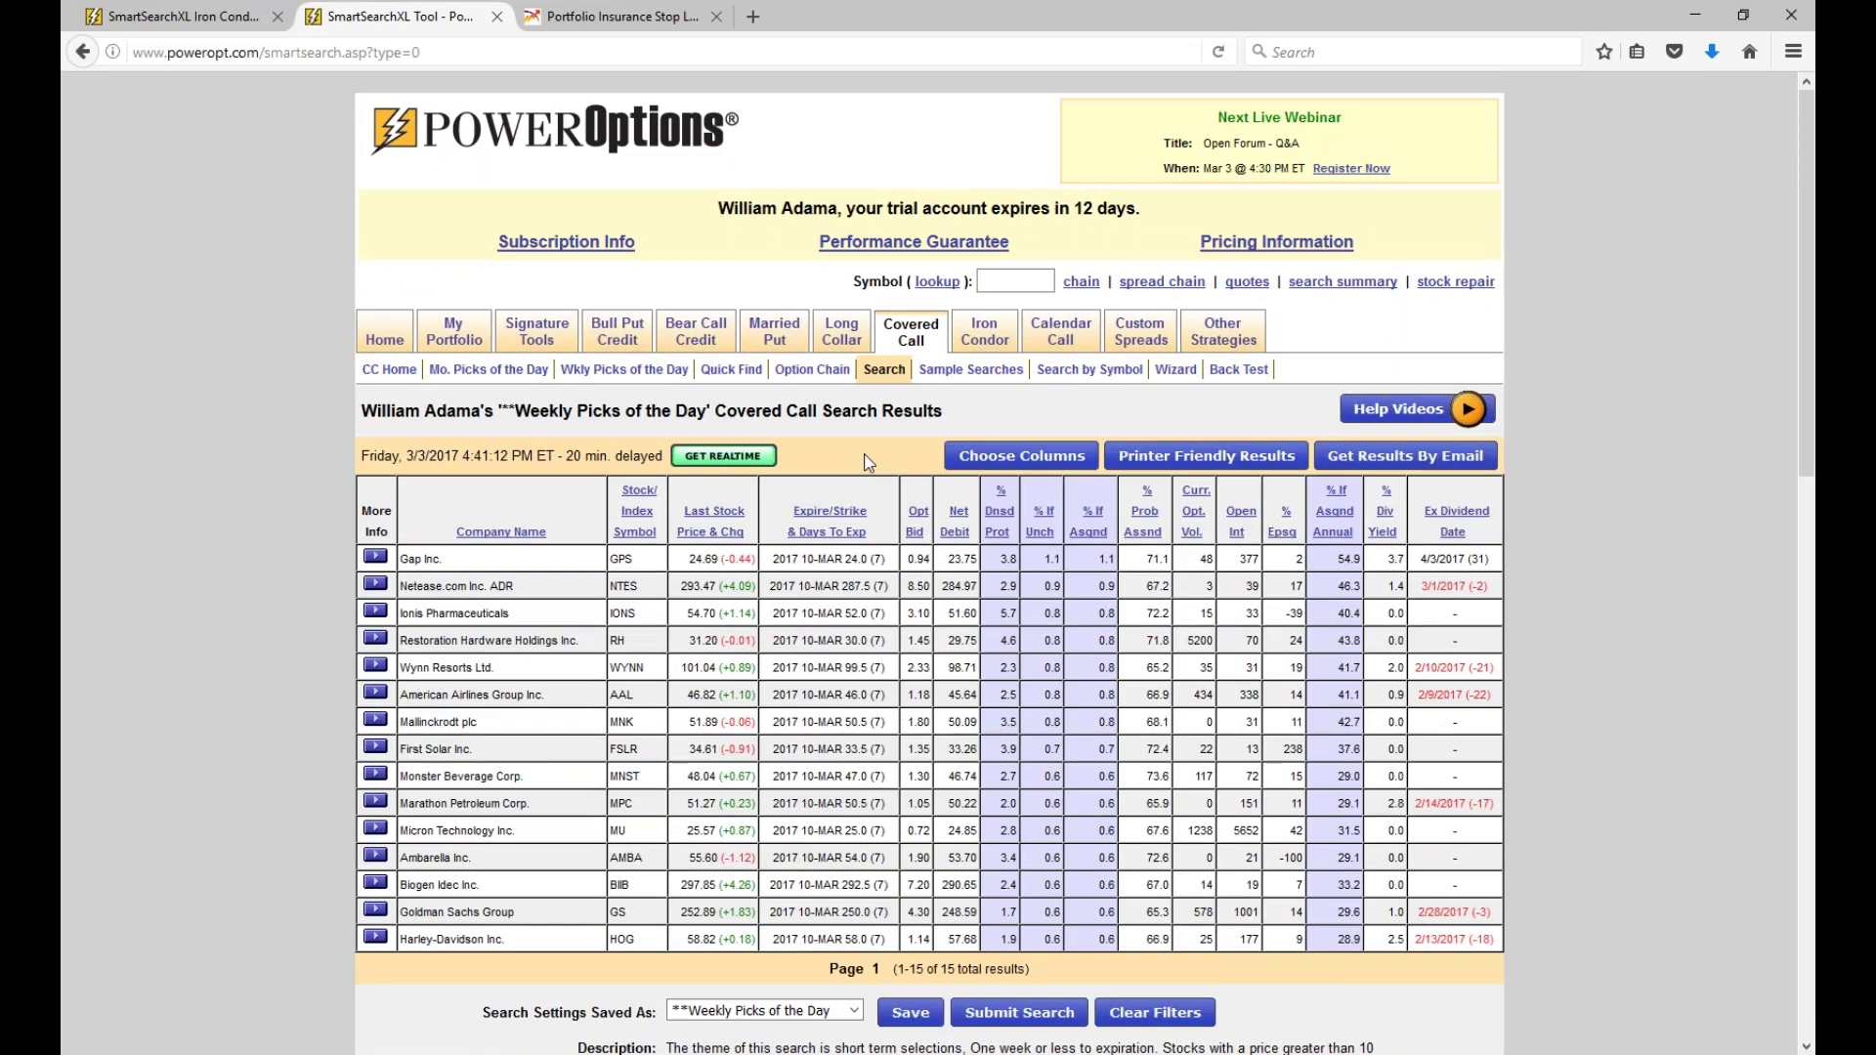
pyautogui.scroll(-4, 868, 463)
pyautogui.click(819, 655)
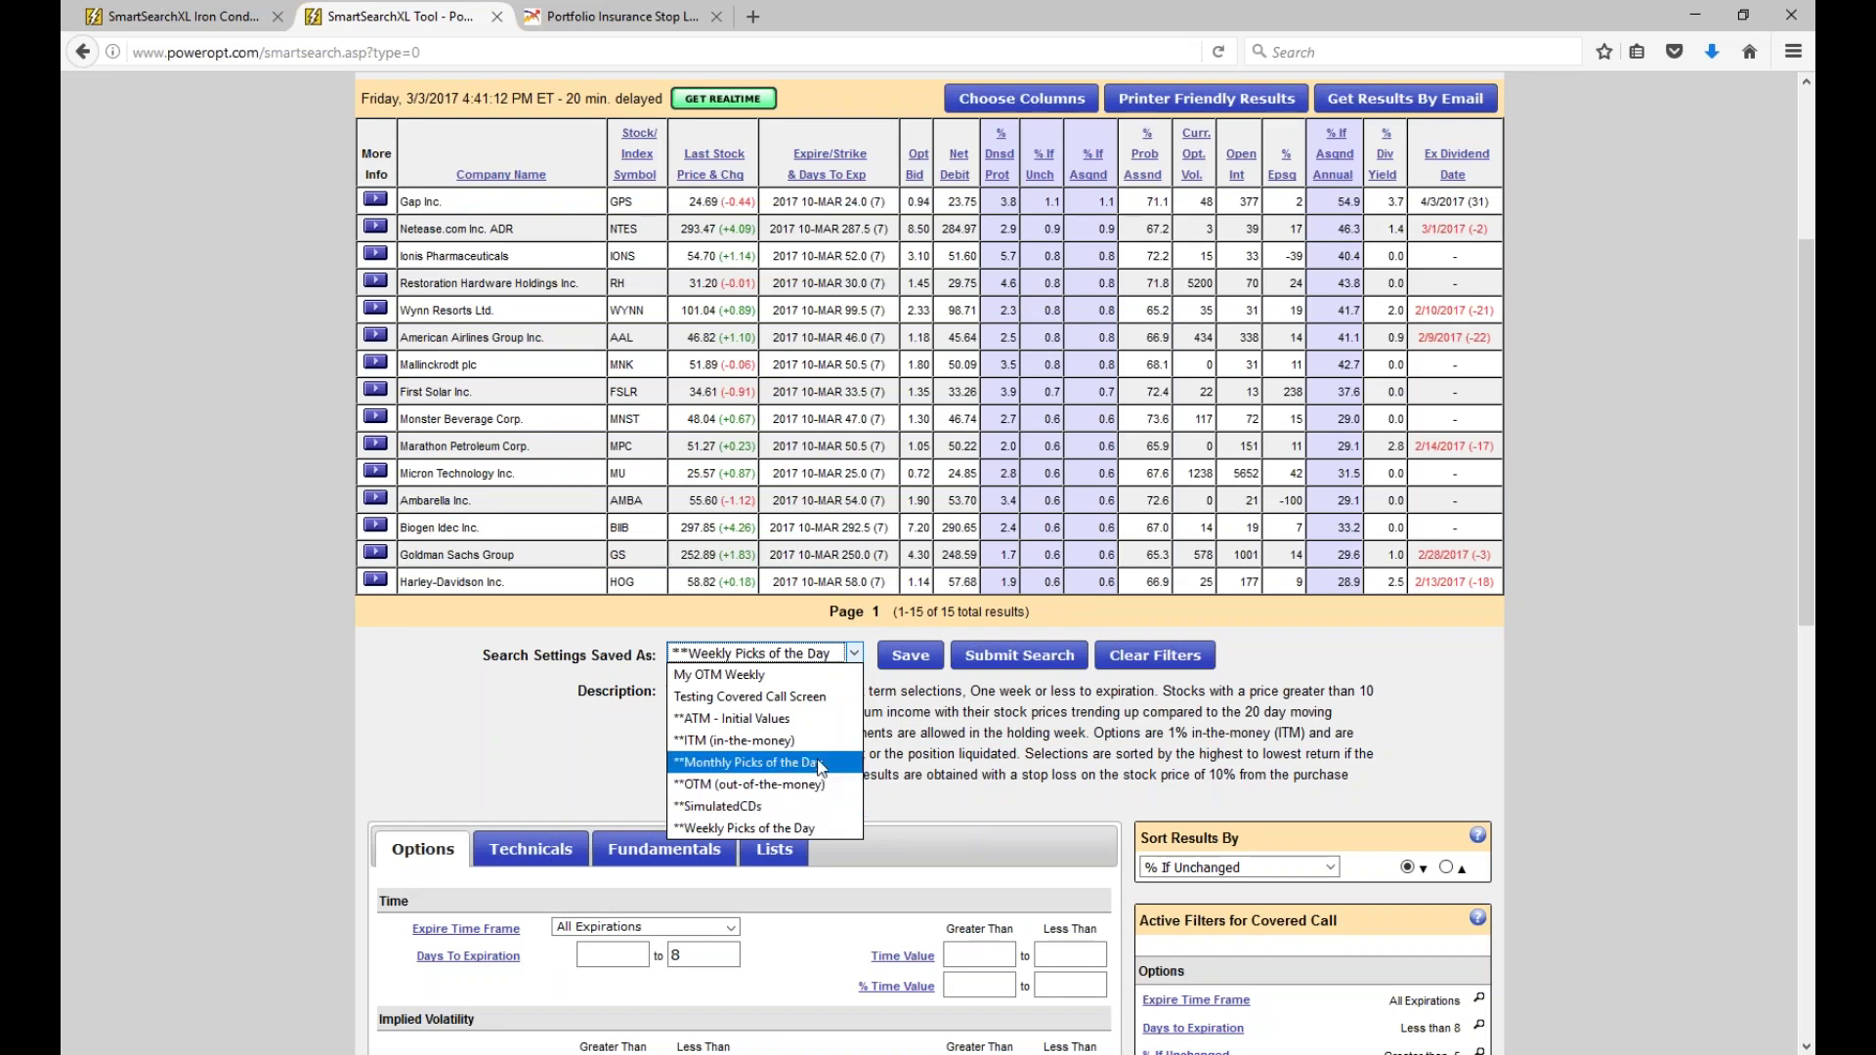
# Open the Learning Center's PriorityOne Email Archive and display the MU03-03-2017.txt morning update.
pyautogui.scroll(3, 742, 684)
pyautogui.scroll(1, 743, 586)
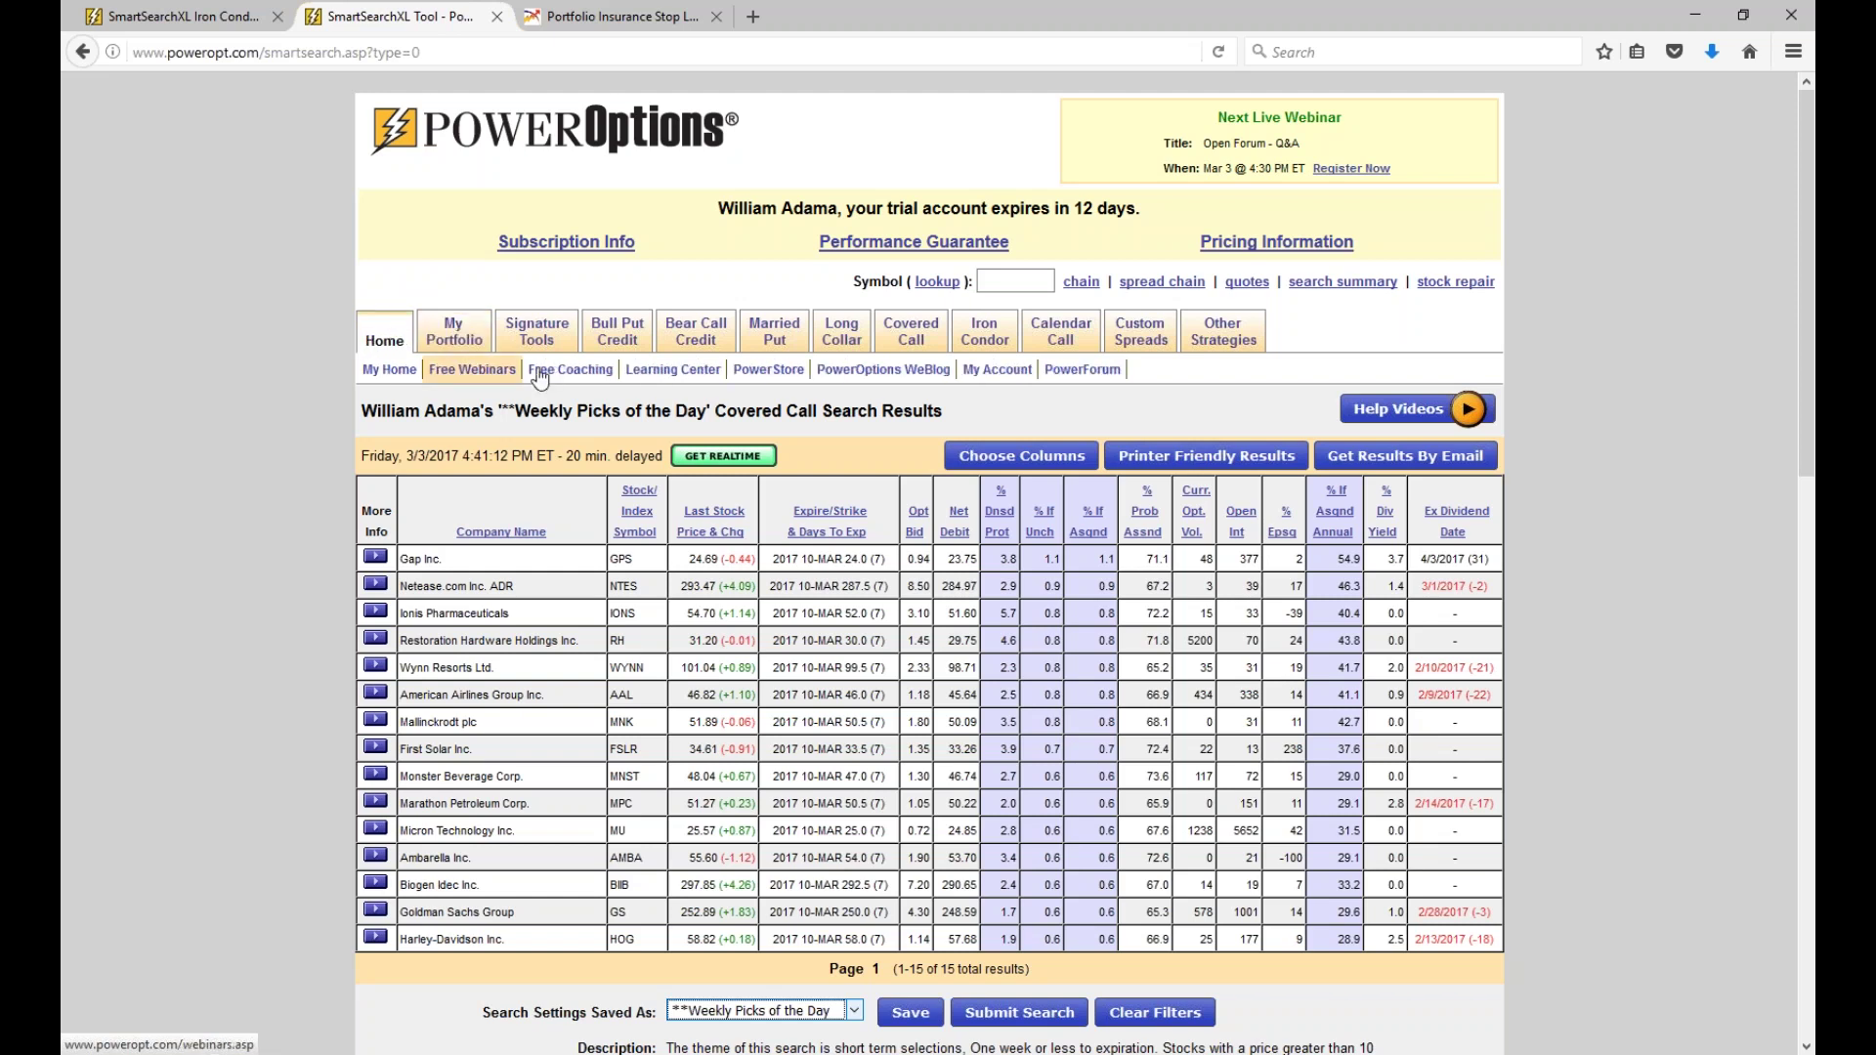
pyautogui.click(690, 377)
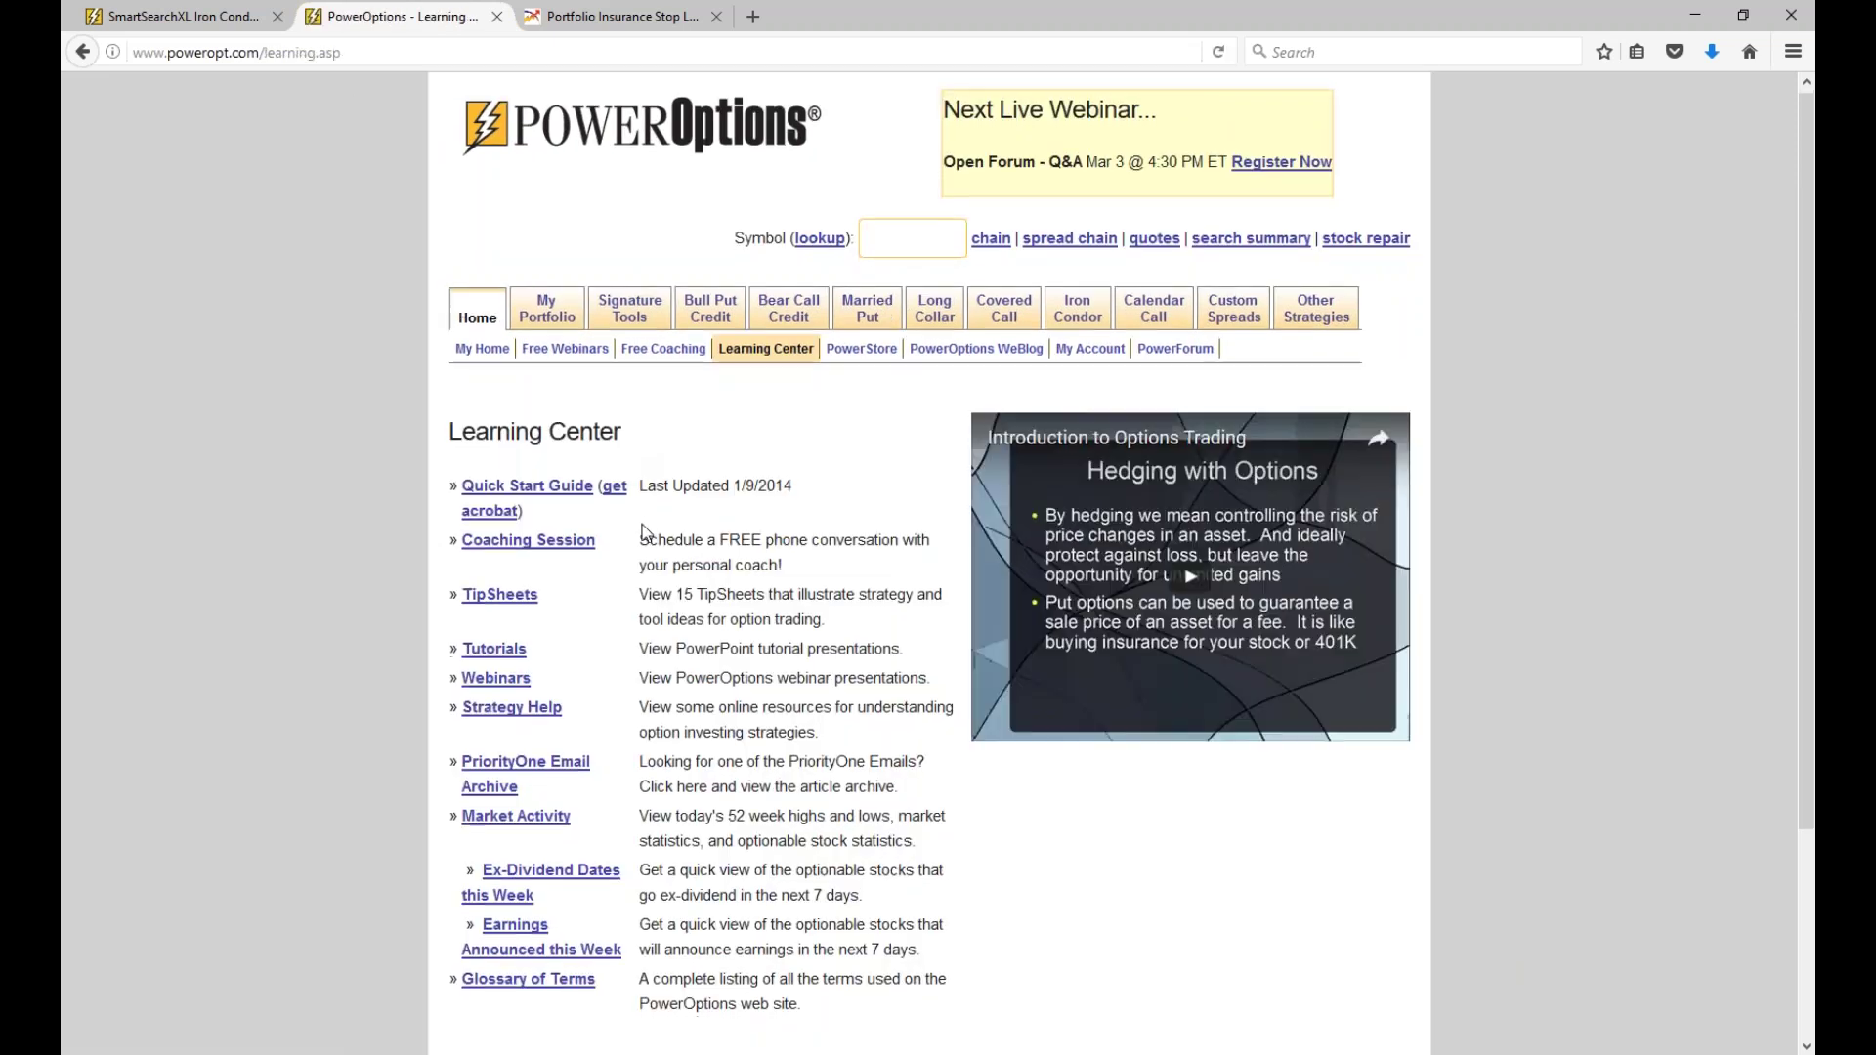
pyautogui.scroll(-2, 642, 533)
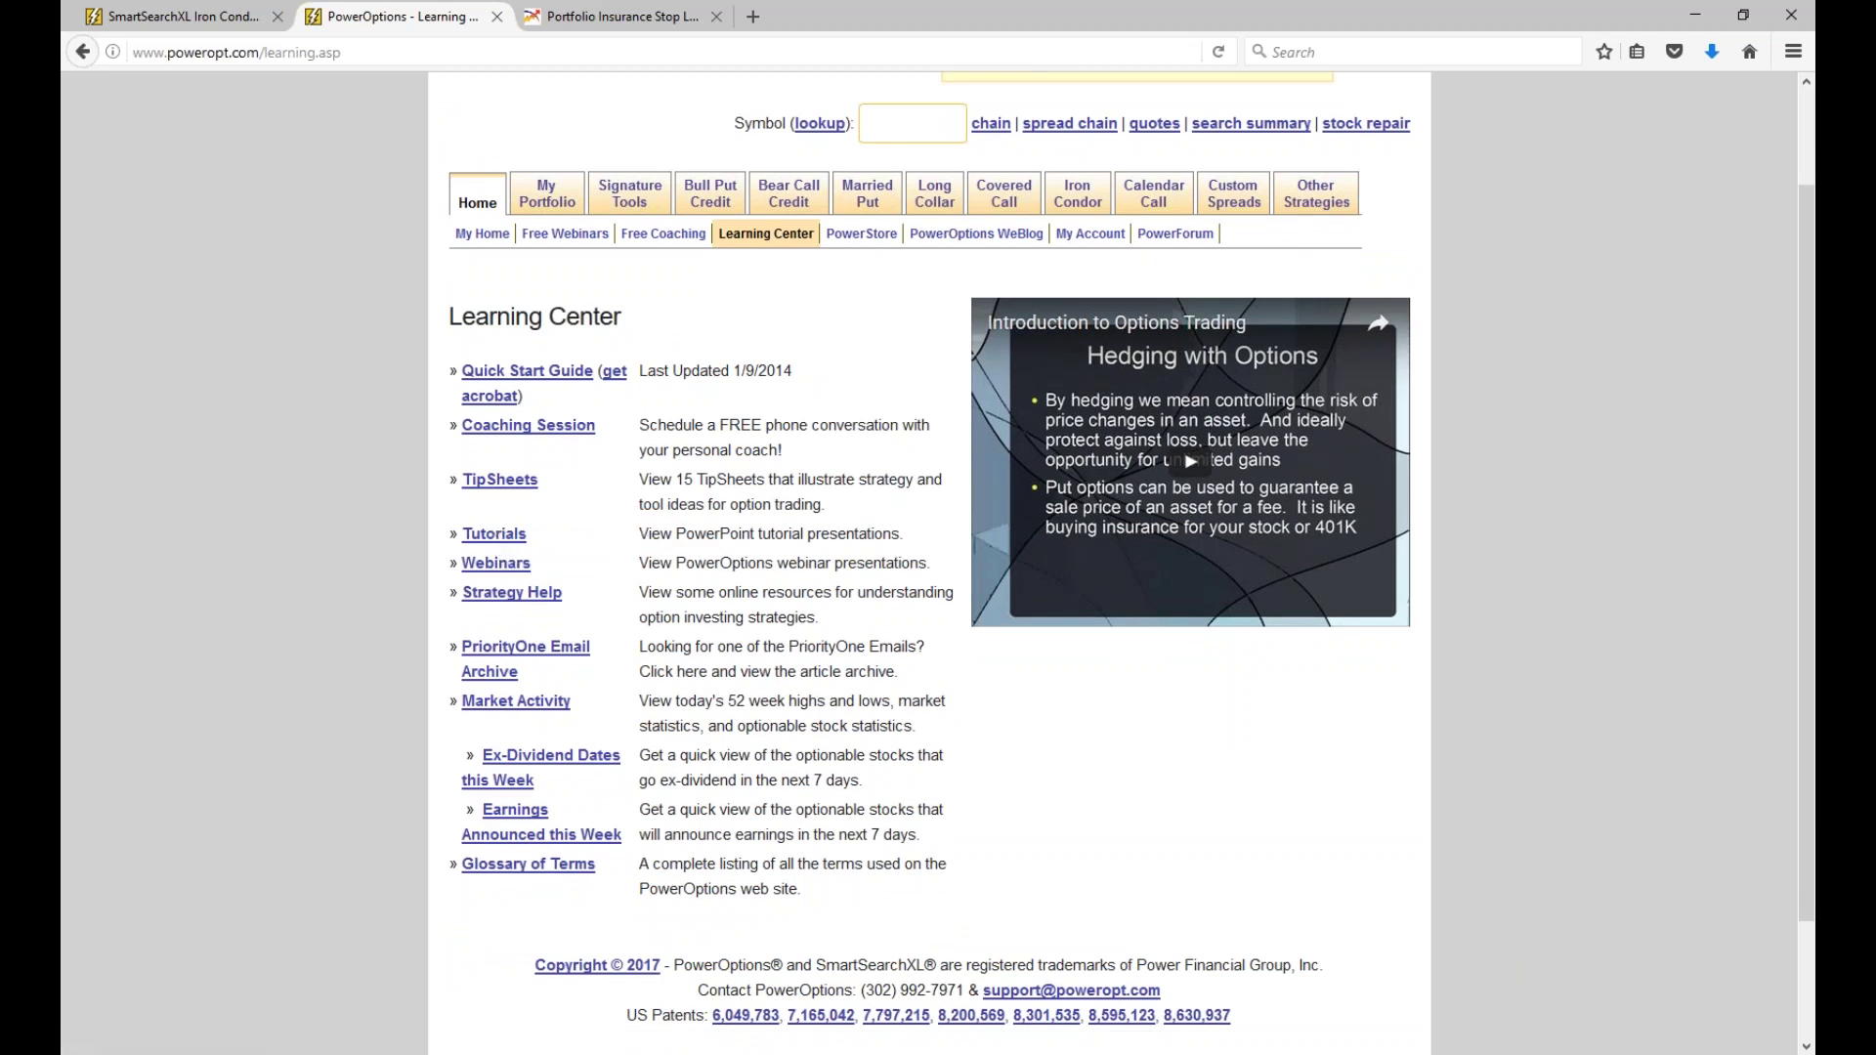
pyautogui.click(547, 667)
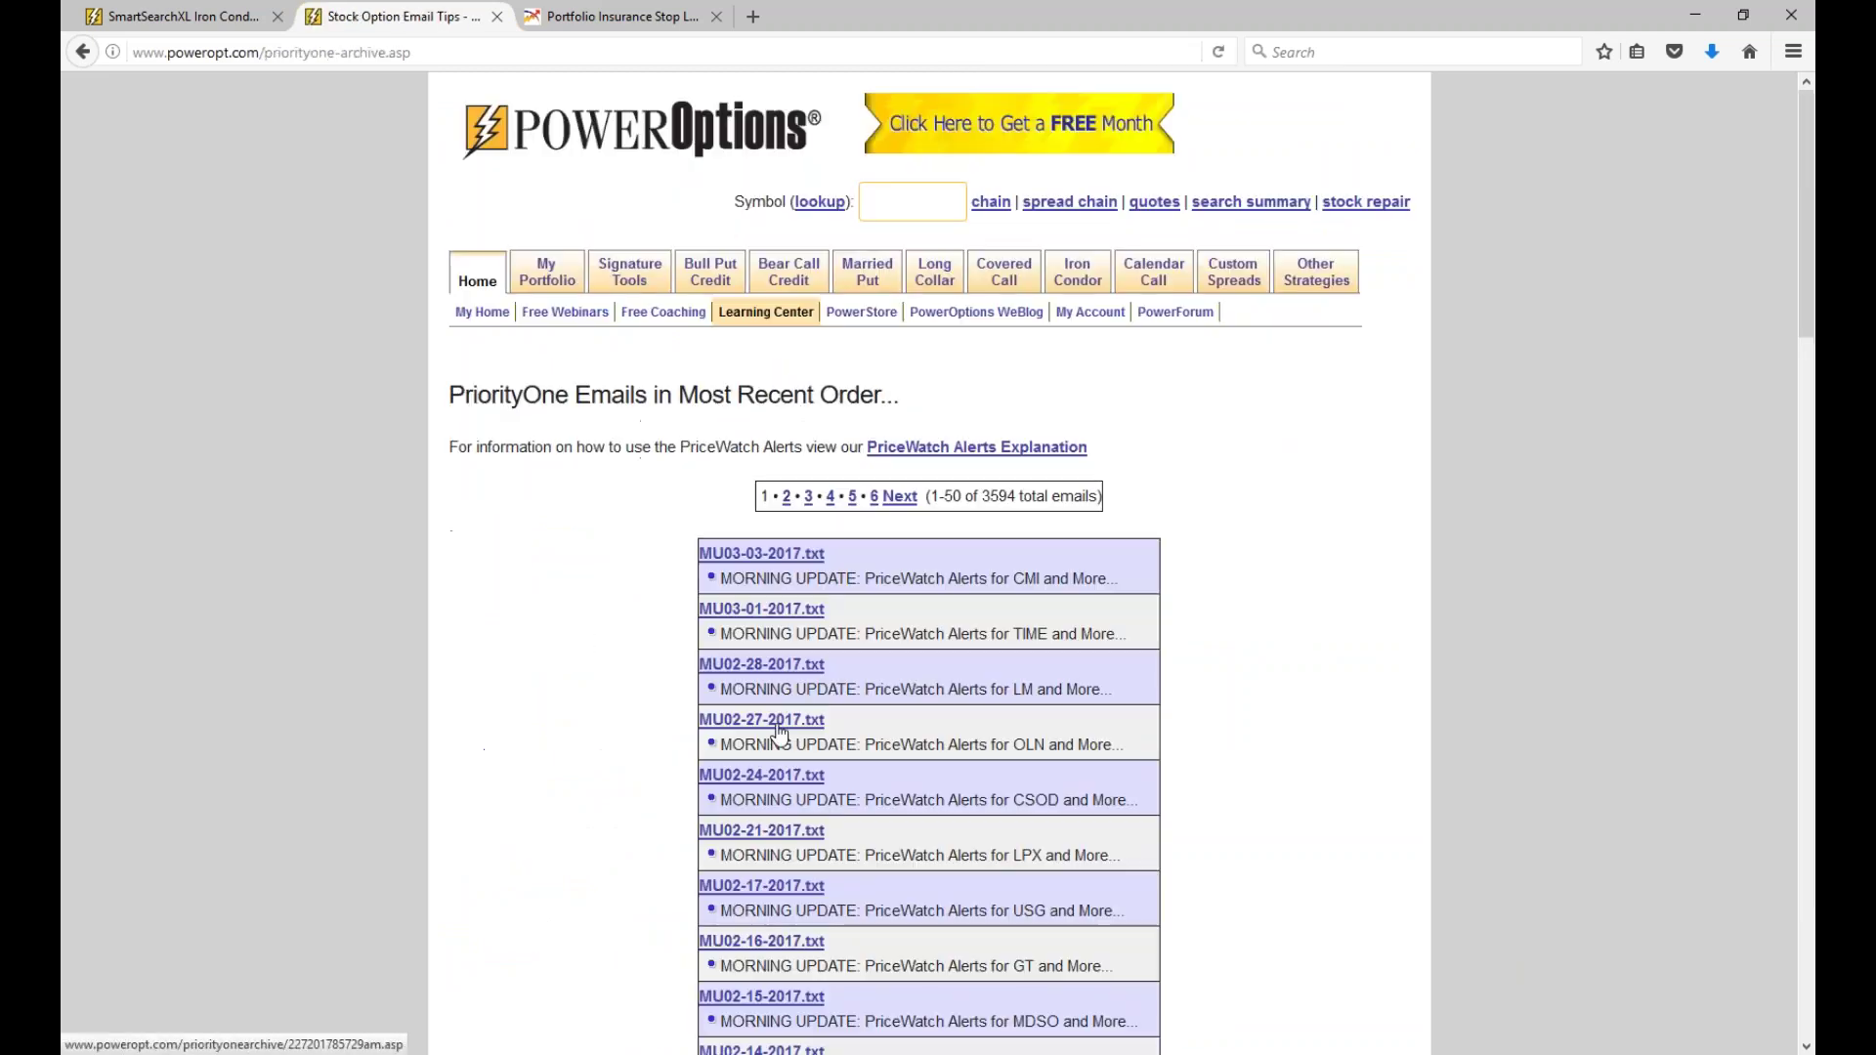
pyautogui.scroll(-4, 547, 668)
pyautogui.click(780, 326)
# Examine the covered call alerts' risk assessments and the market sections of the morning update, and close its browser tab.
pyautogui.scroll(-4, 961, 579)
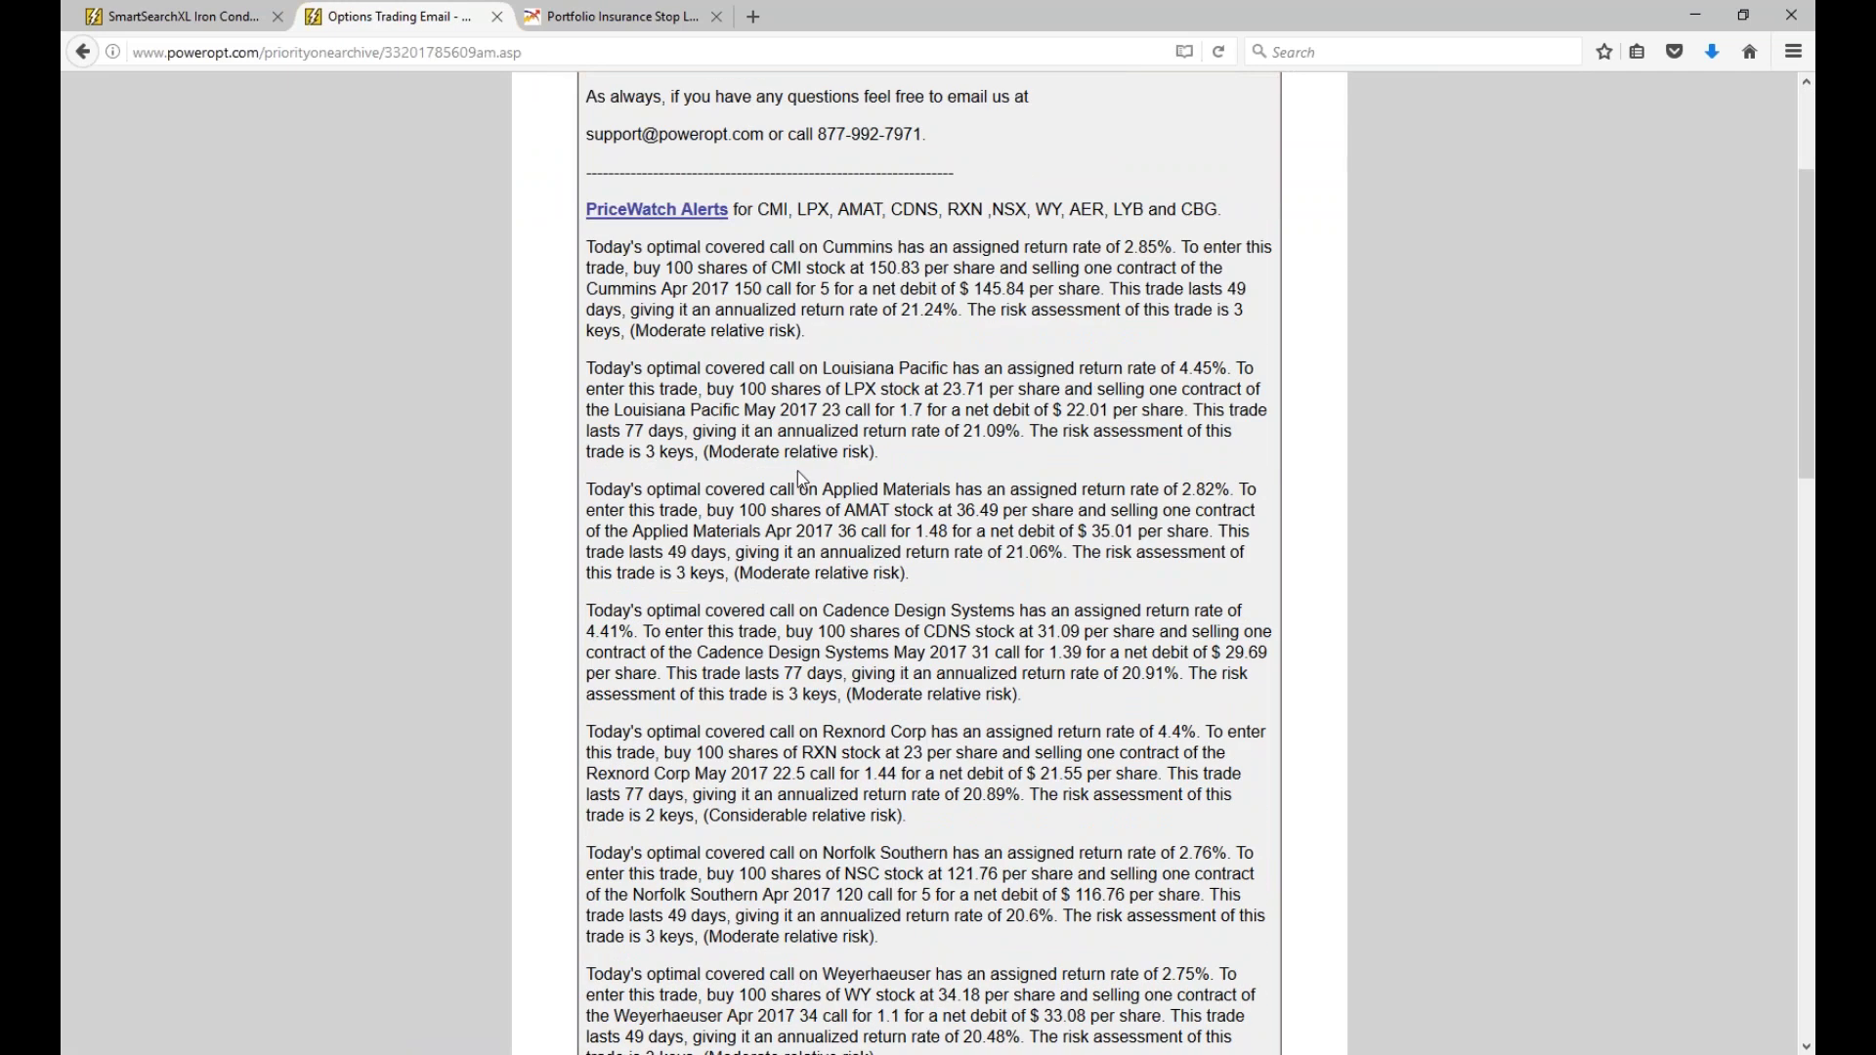
pyautogui.moveTo(1023, 428); pyautogui.dragTo(1227, 471)
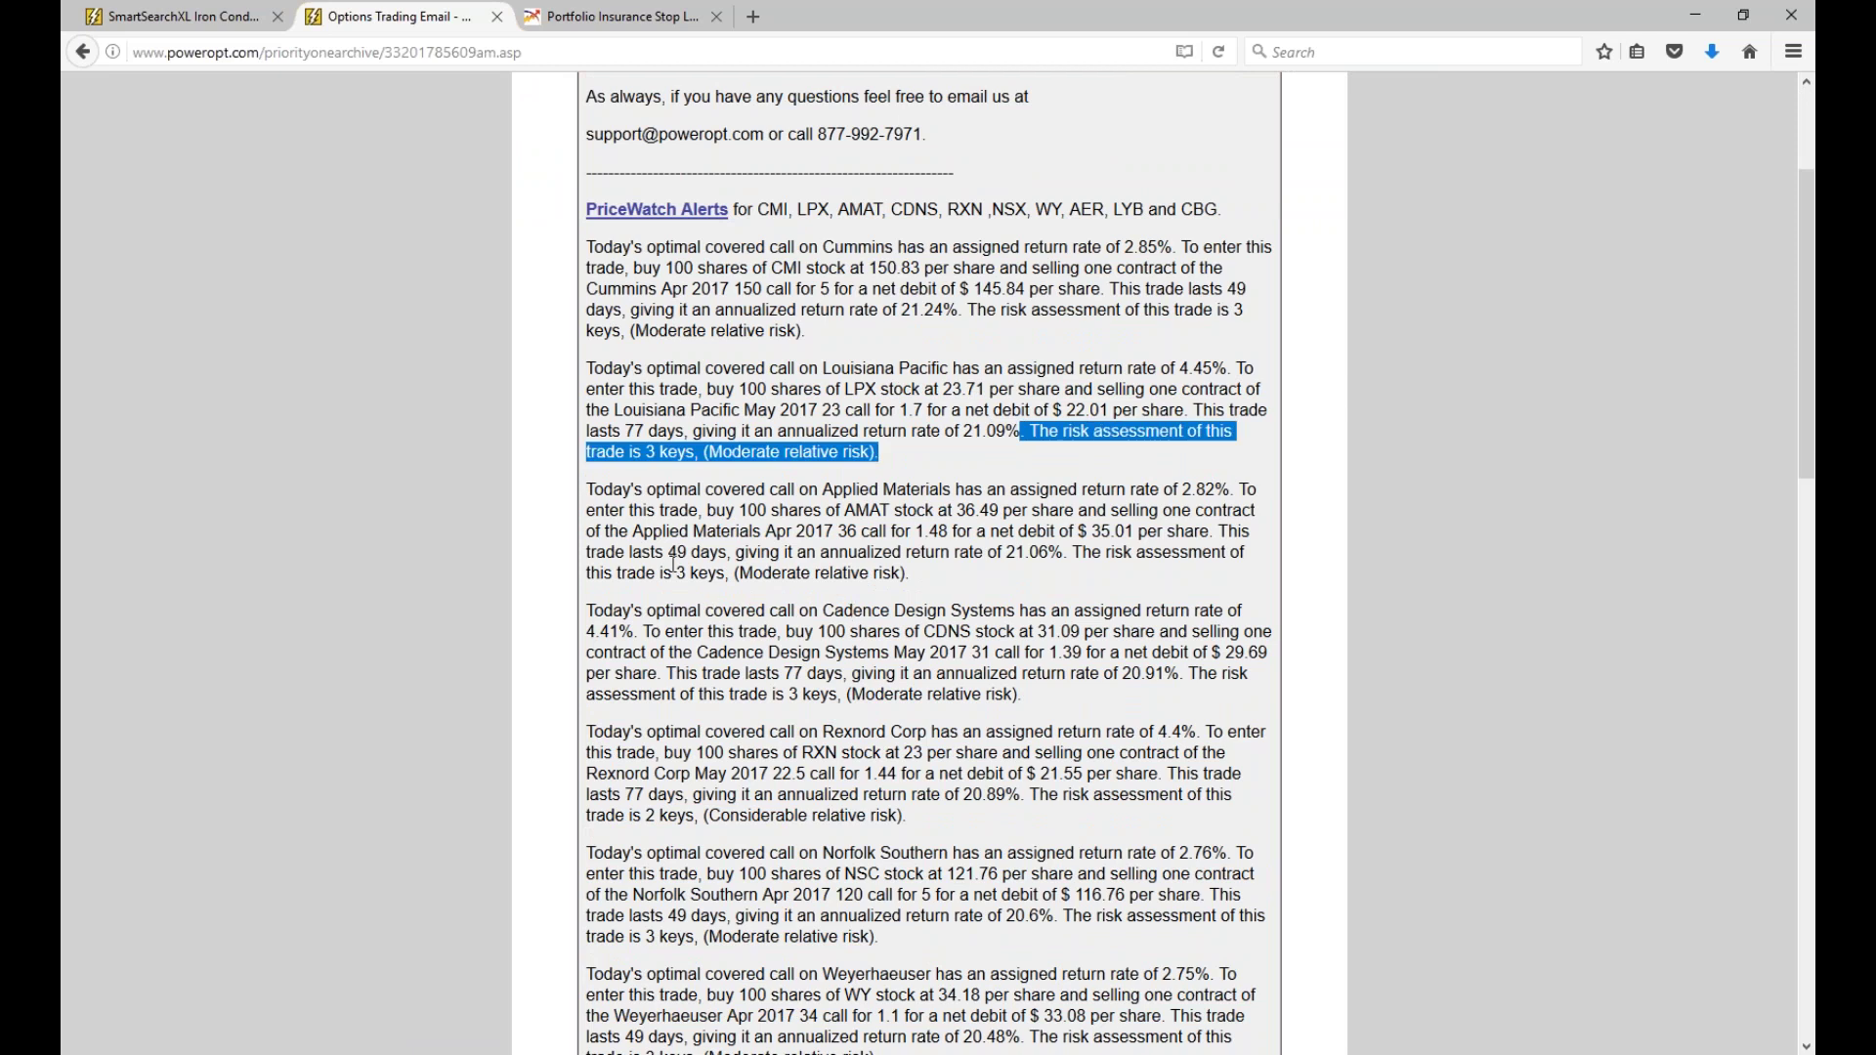
pyautogui.moveTo(672, 573); pyautogui.dragTo(810, 573)
pyautogui.scroll(-2, 881, 697)
pyautogui.moveTo(645, 696); pyautogui.dragTo(1004, 705)
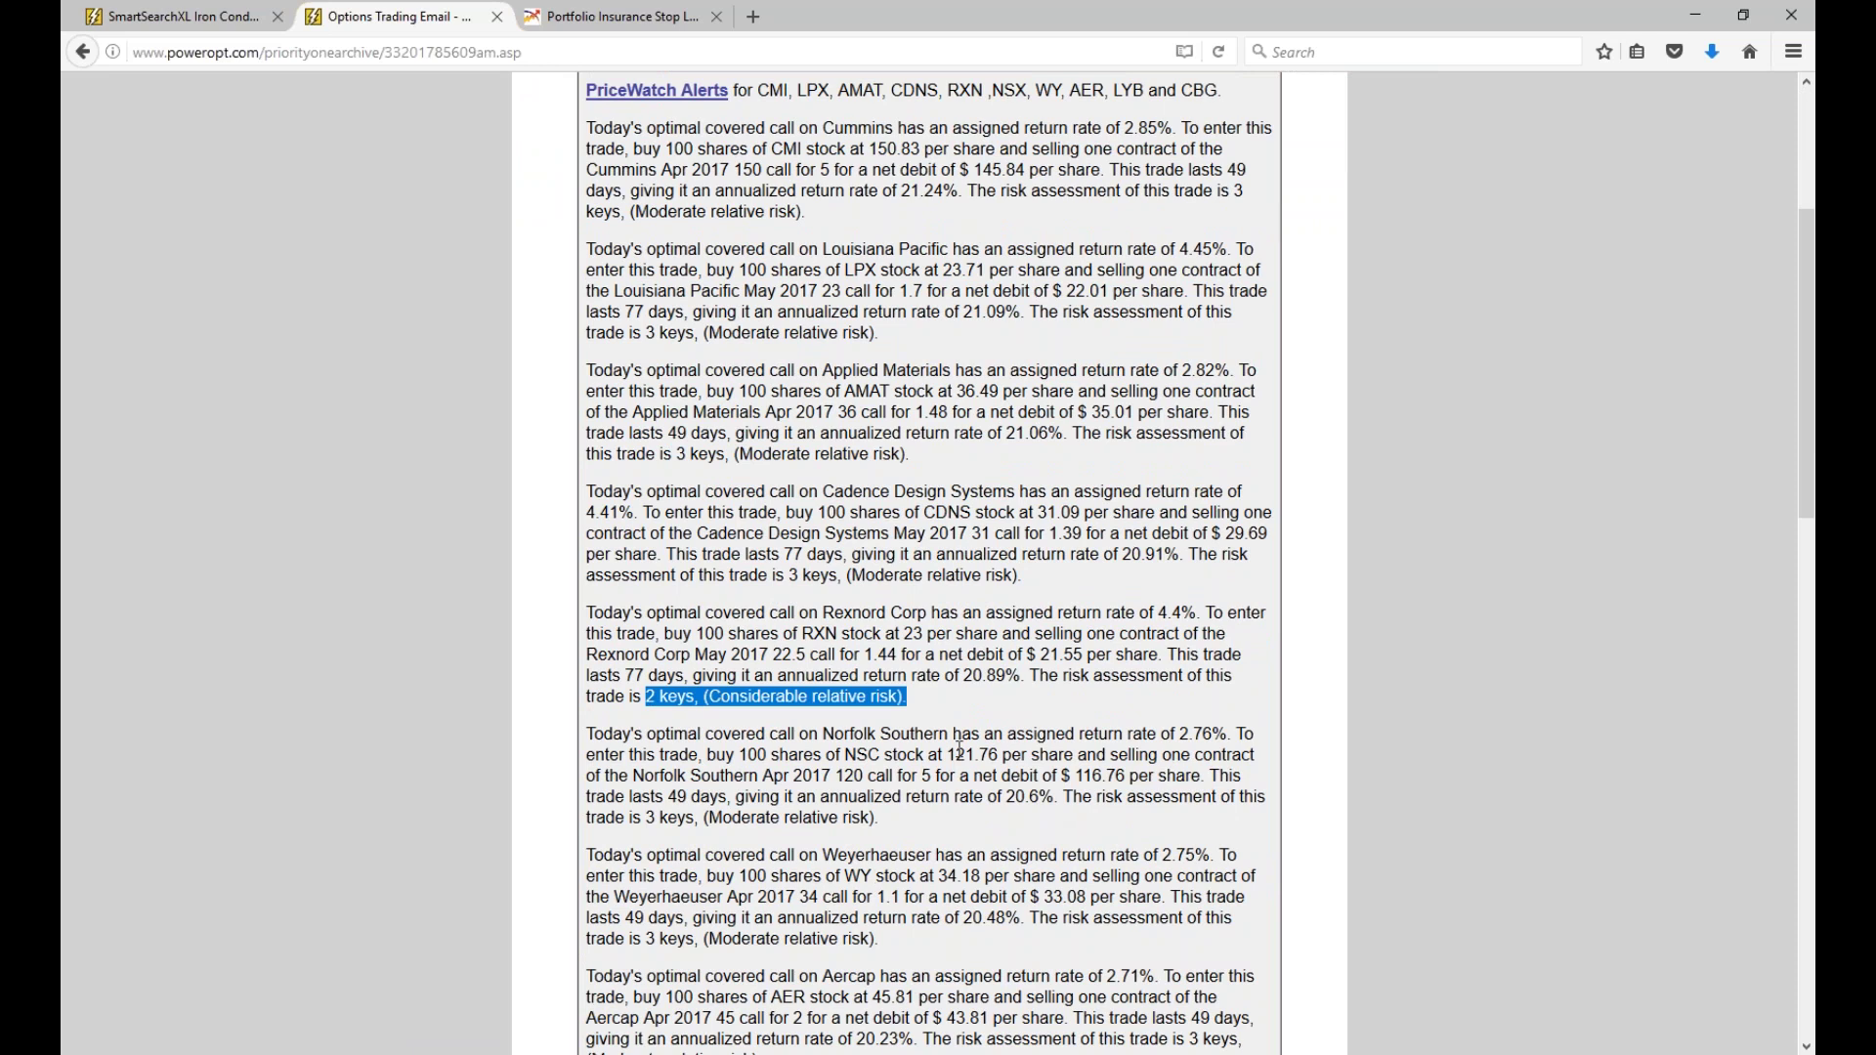
pyautogui.scroll(6, 960, 750)
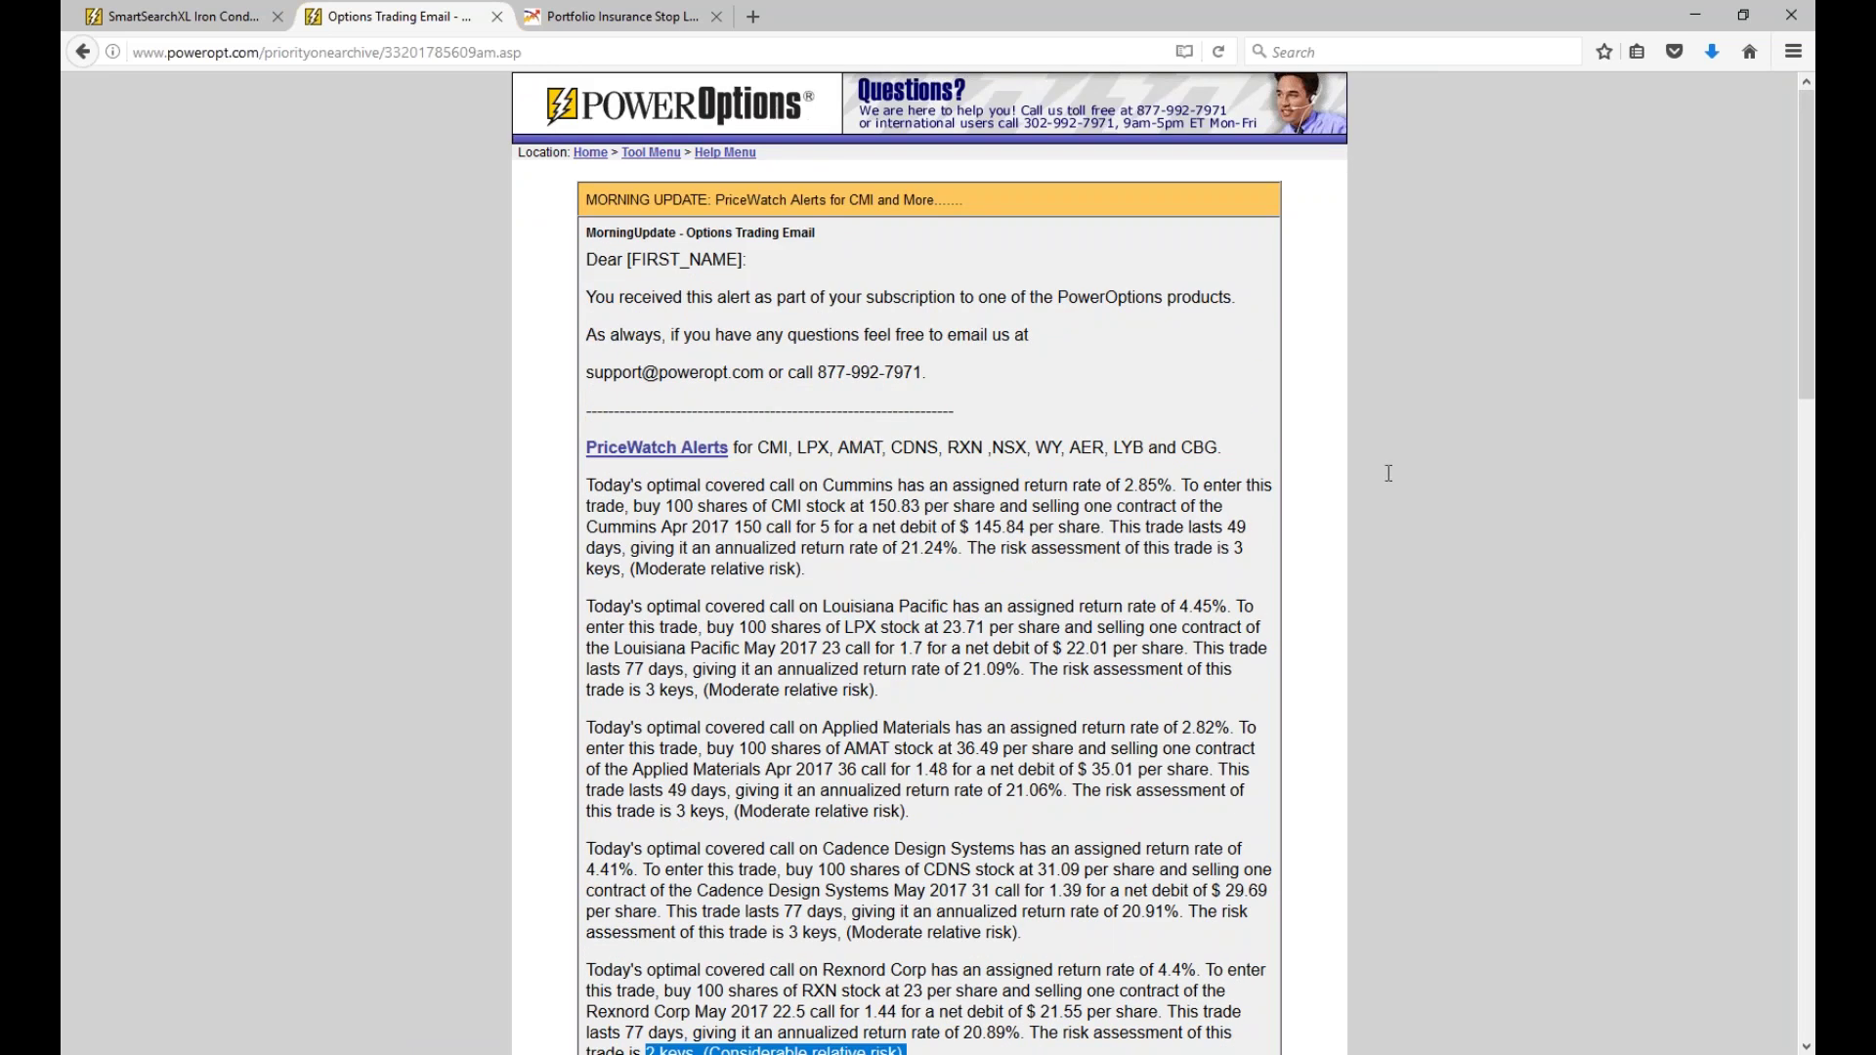
pyautogui.scroll(-2, 648, 469)
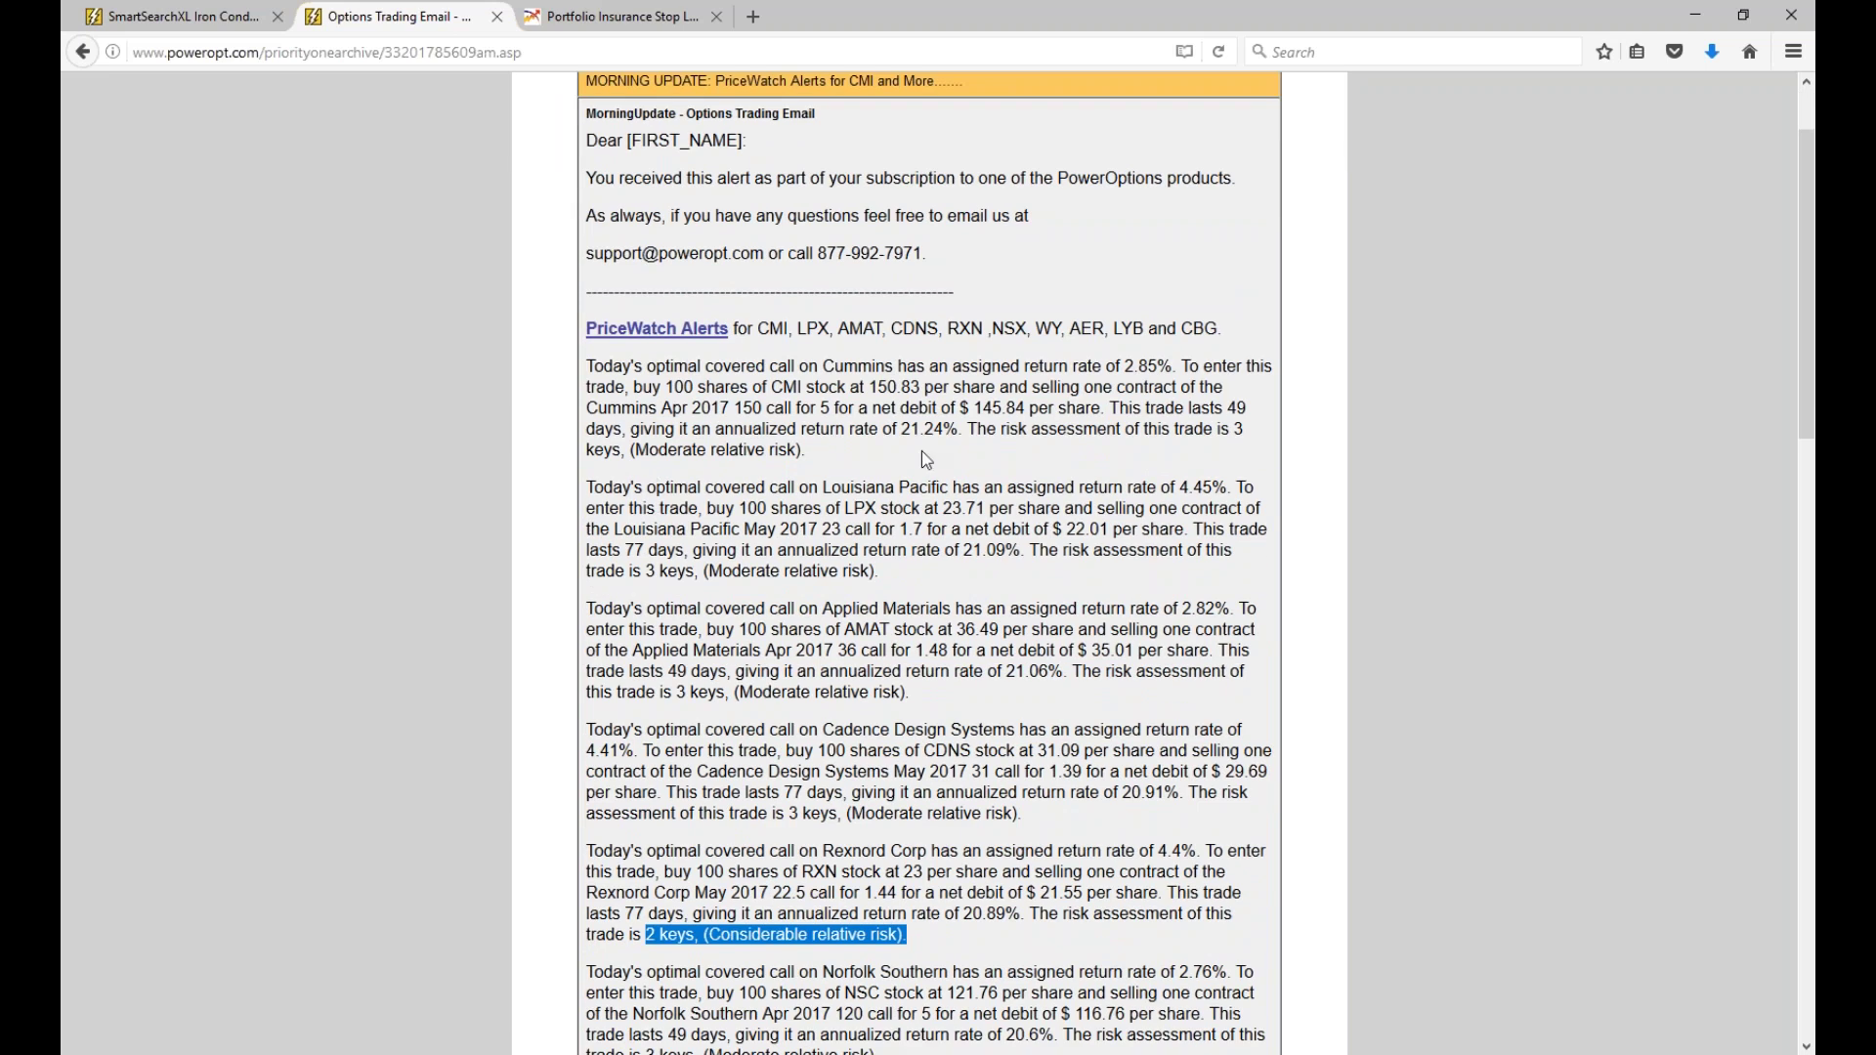
pyautogui.scroll(-19, 923, 449)
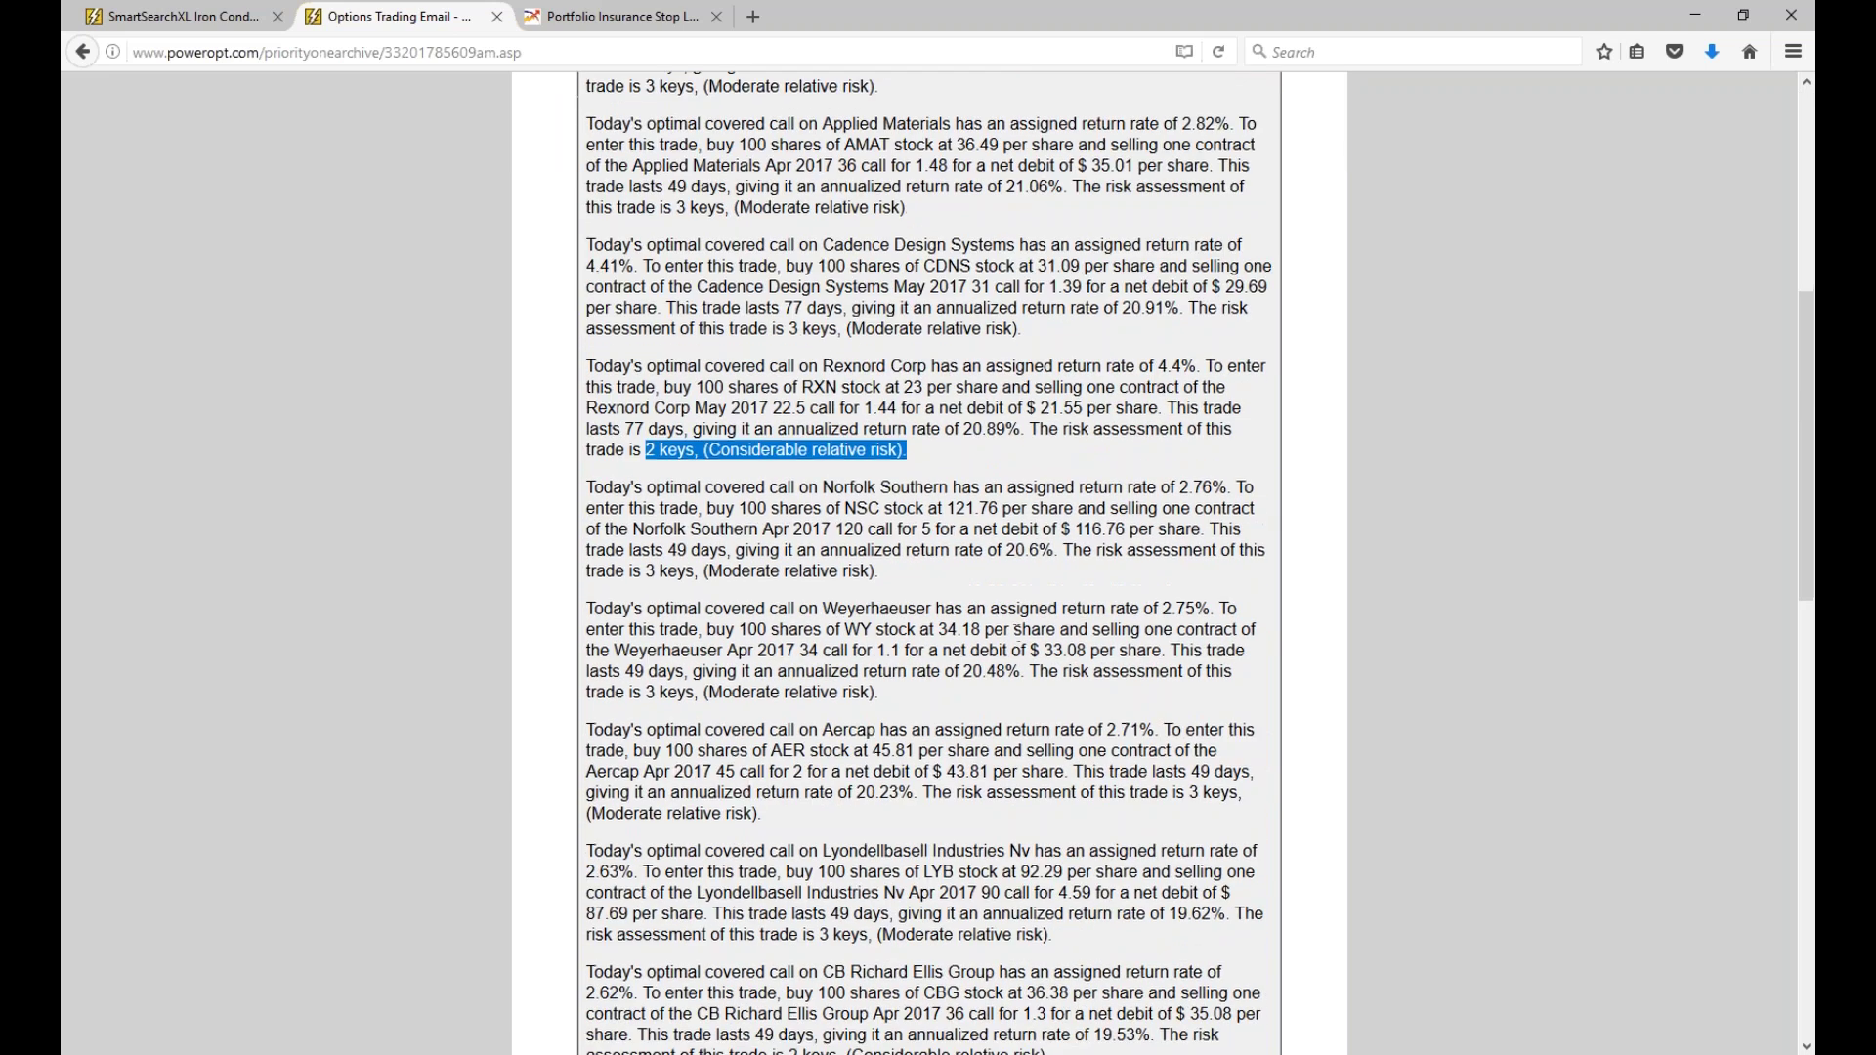
pyautogui.scroll(-12, 1016, 633)
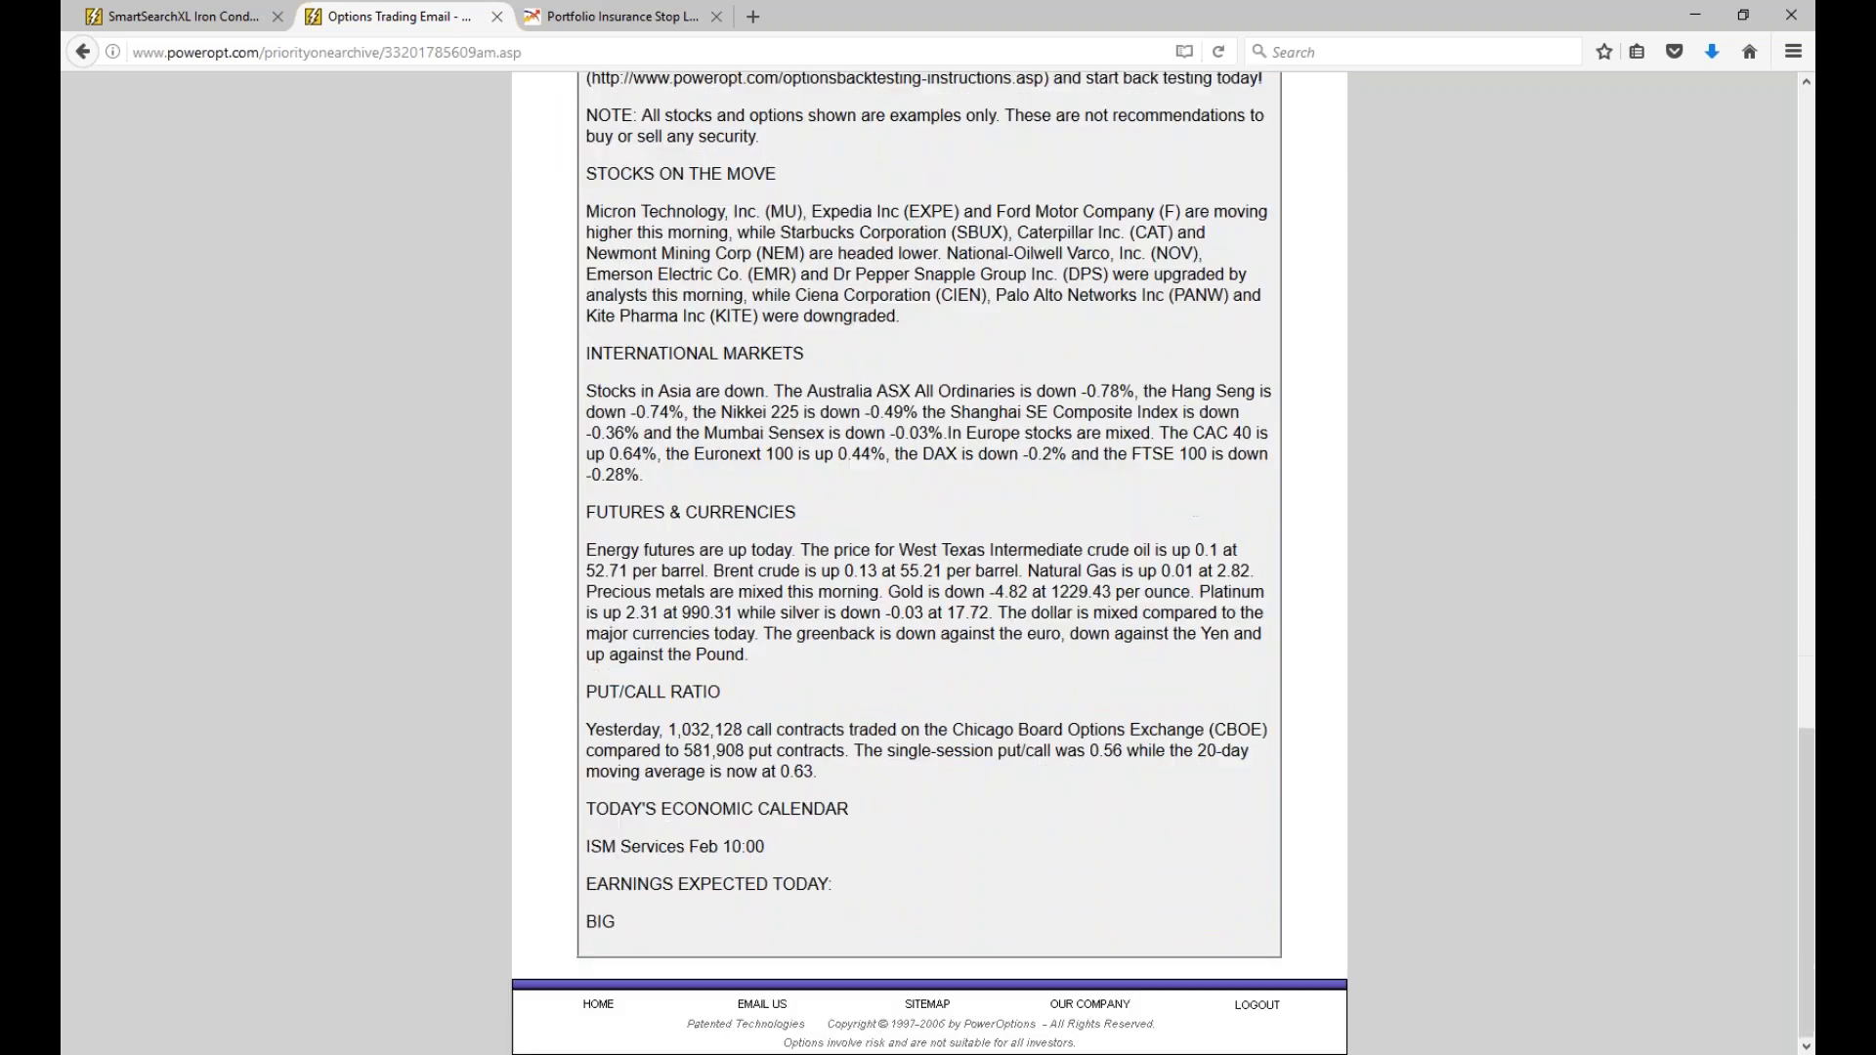
pyautogui.scroll(20, 883, 478)
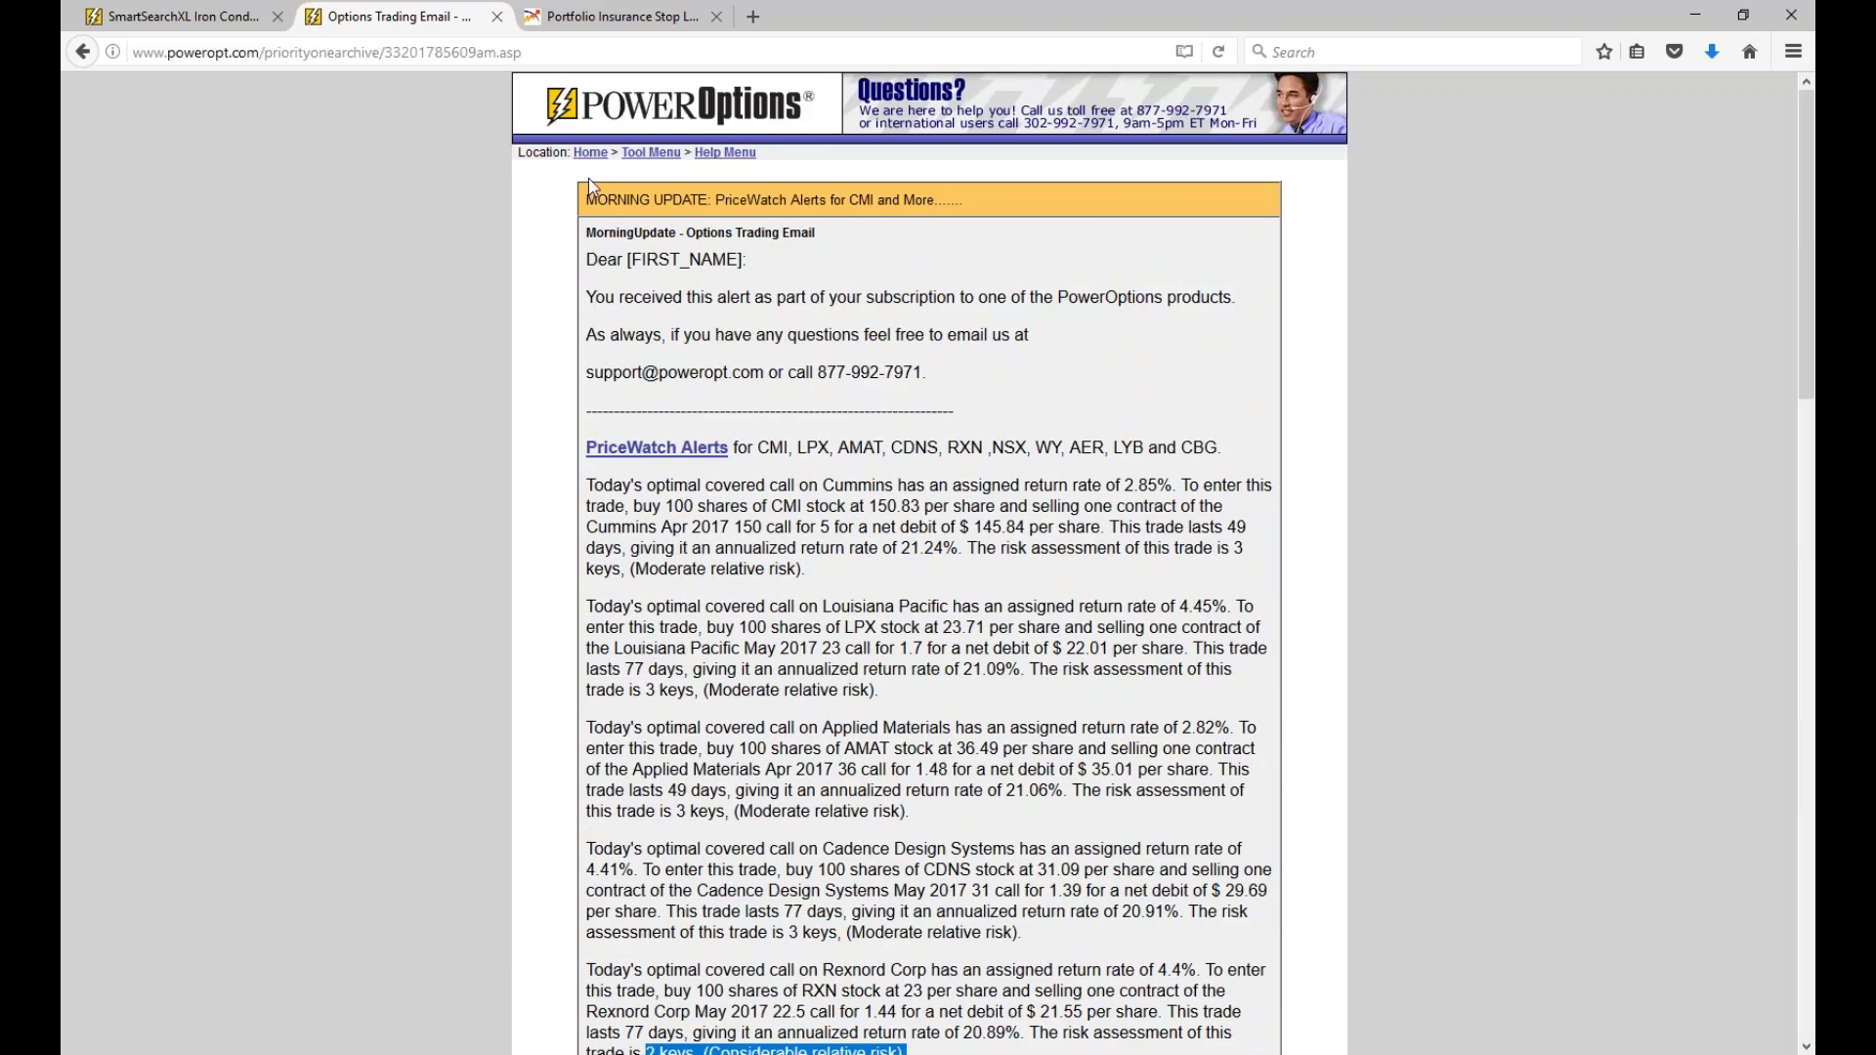
pyautogui.click(496, 17)
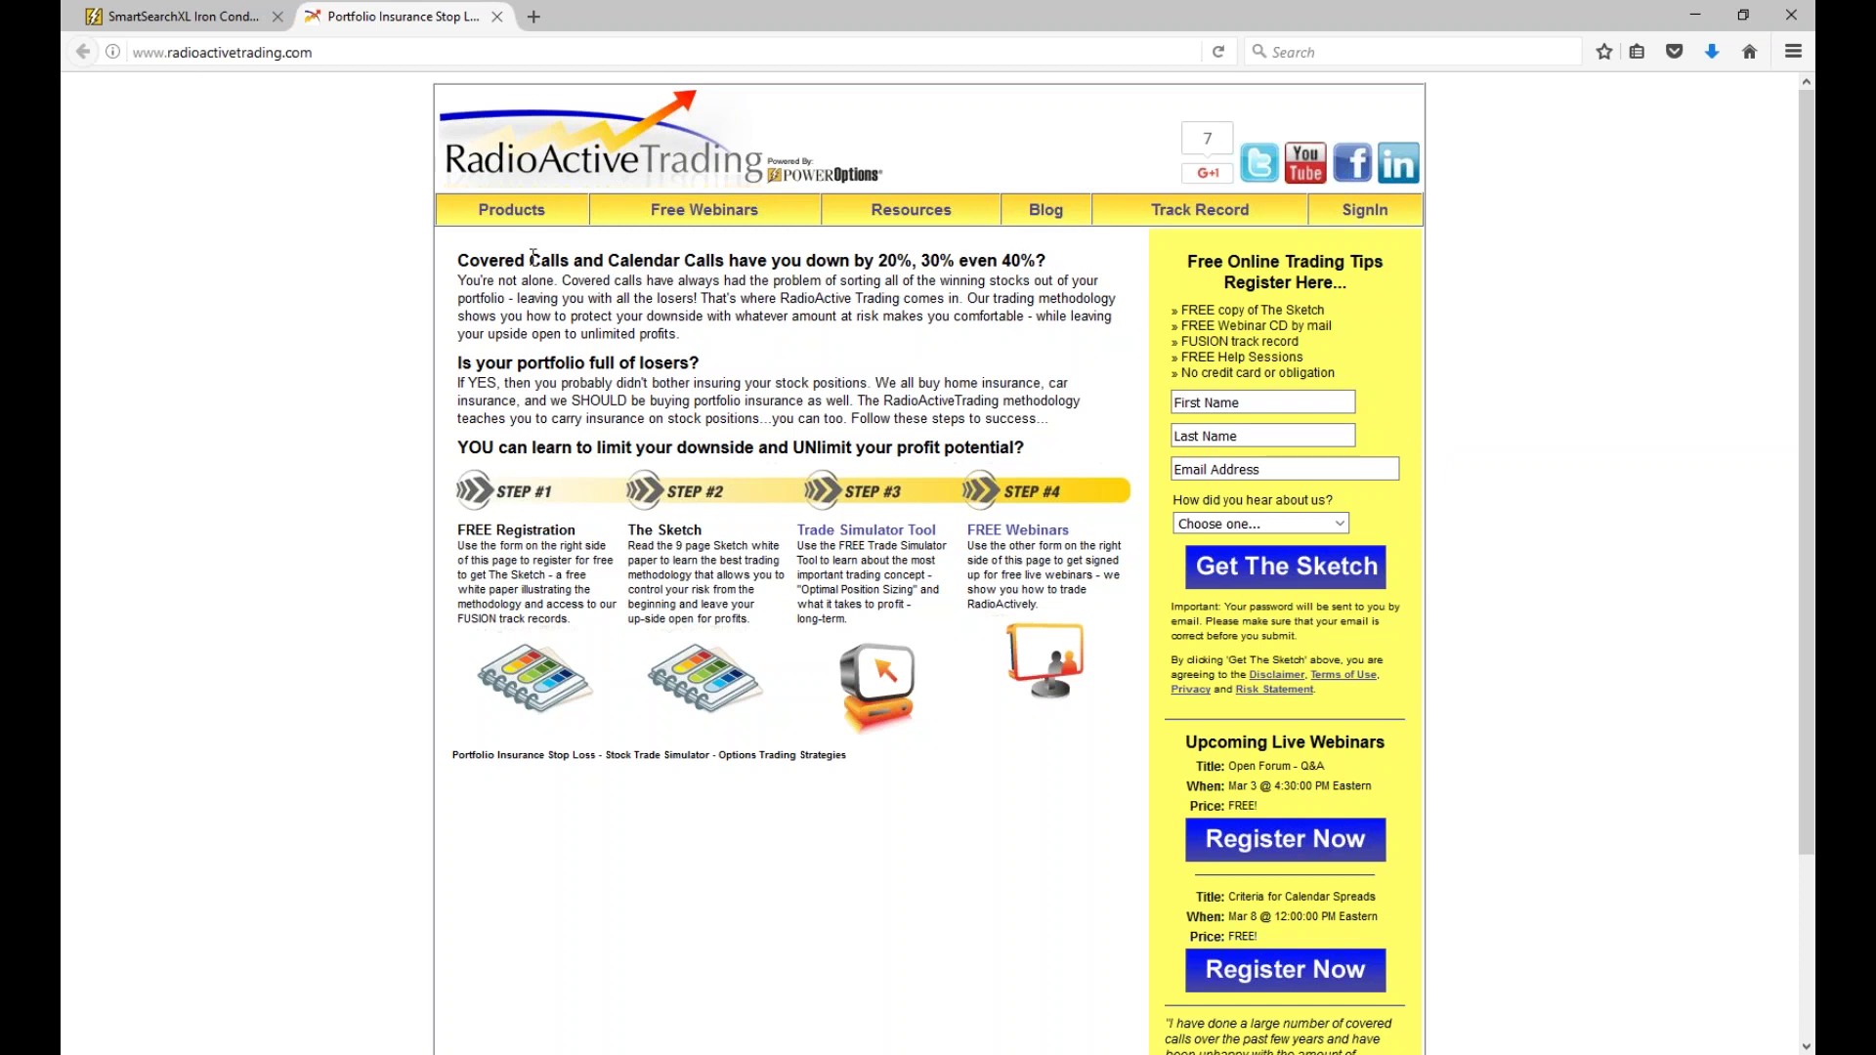
# Return to the iron condor results tab and open the monthly Covered Call Picks of the Day.
pyautogui.hotkey('ctrl', 'shift', 'Tab')
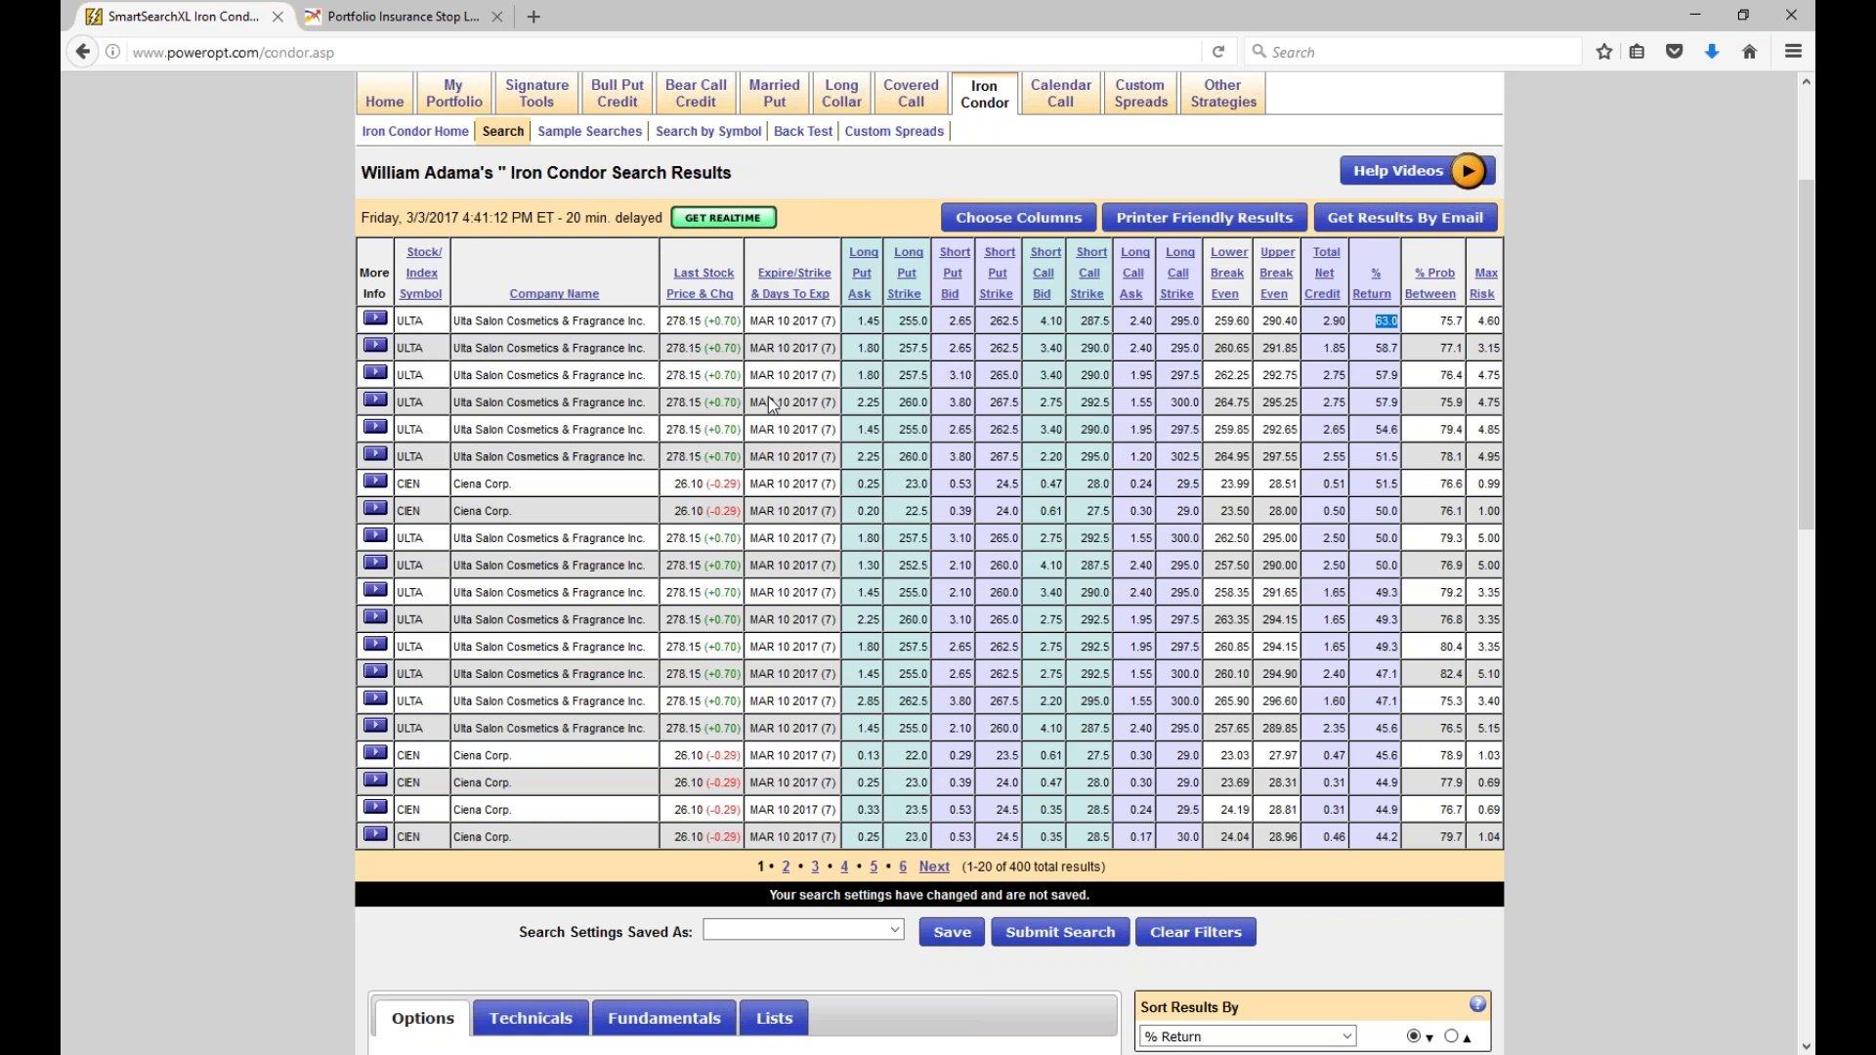
pyautogui.scroll(2, 915, 234)
pyautogui.moveTo(915, 235)
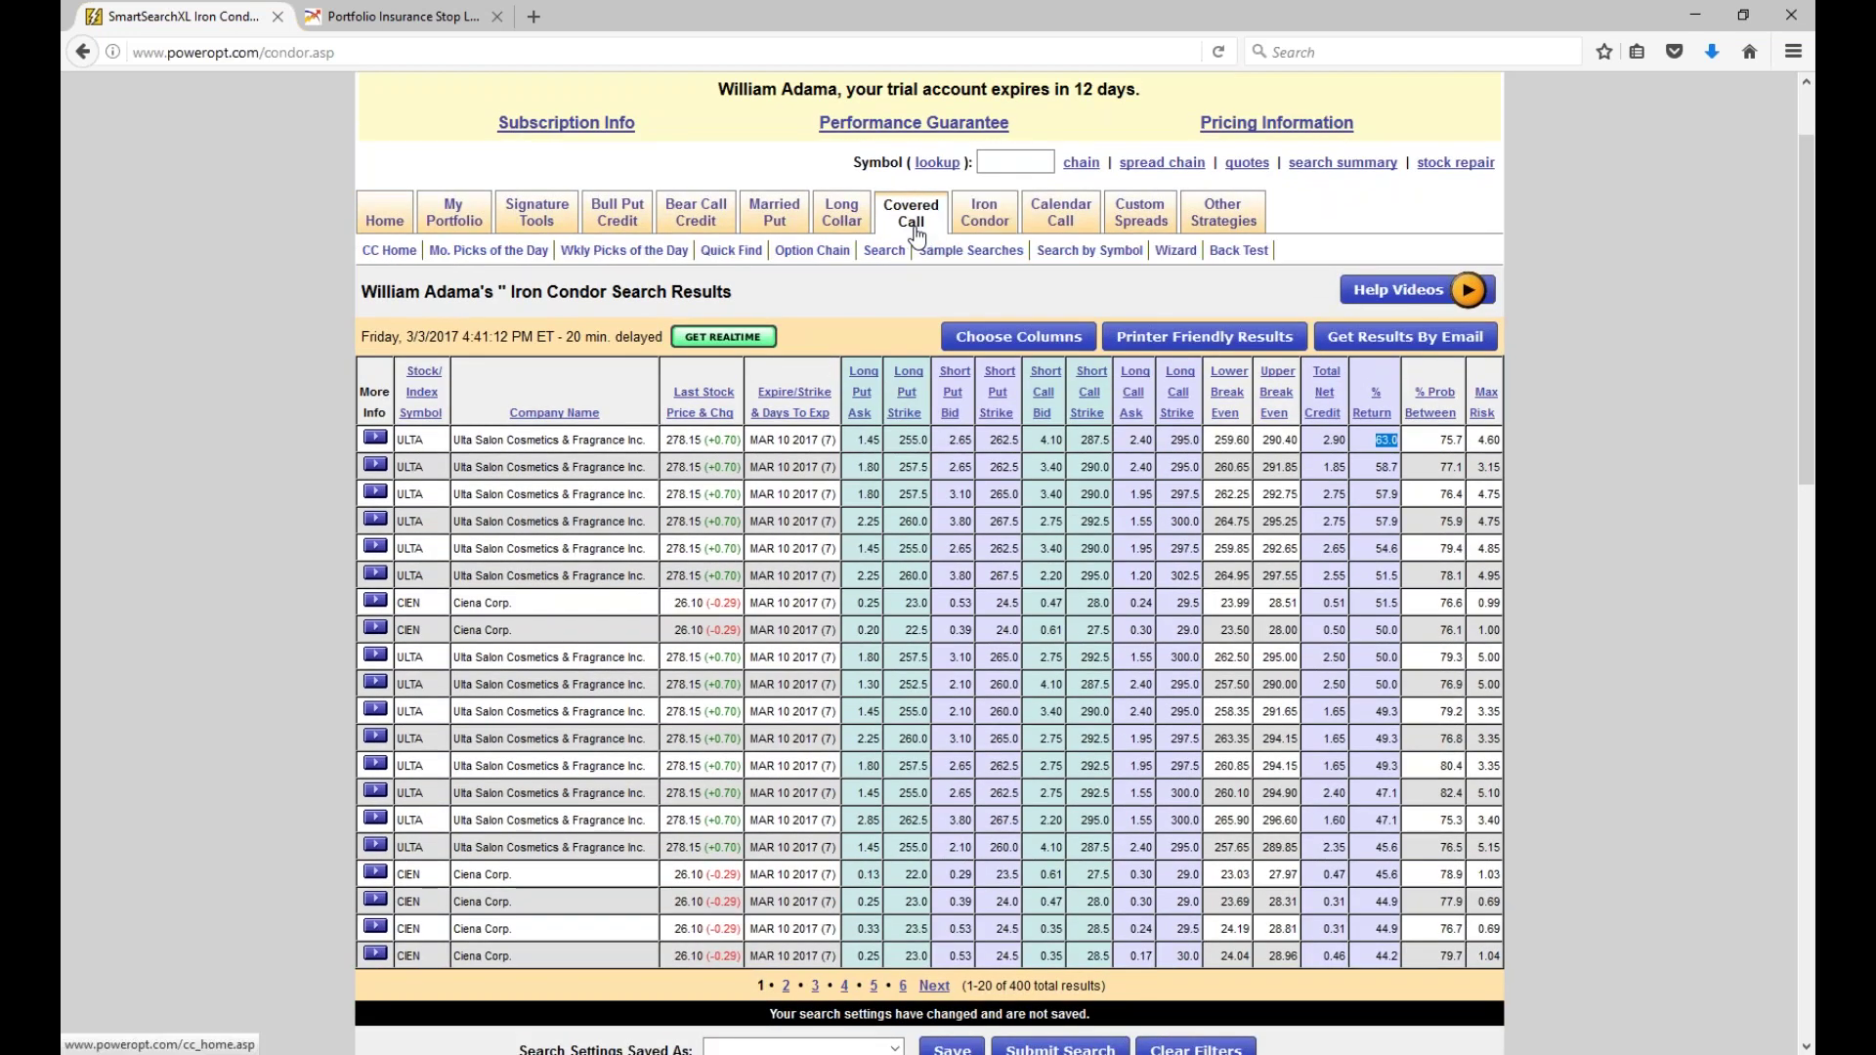
pyautogui.click(481, 252)
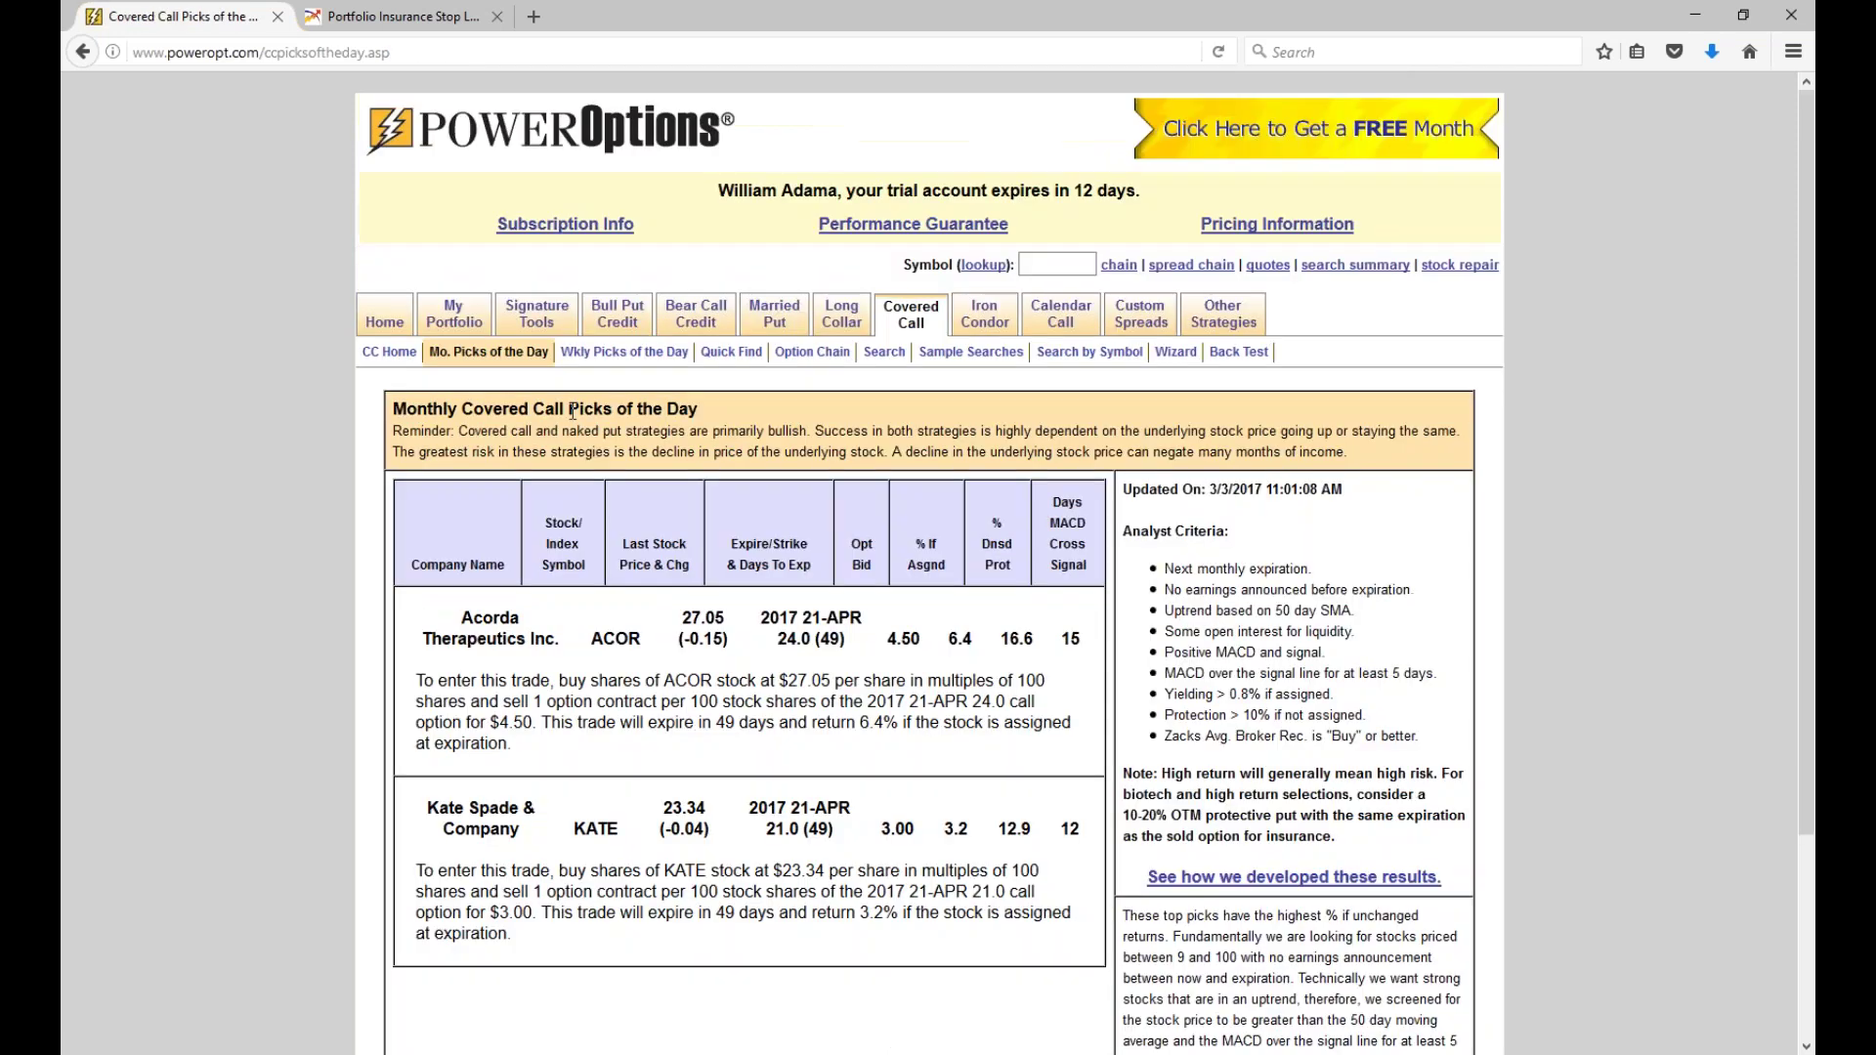
# Open the Covered Call search, check its saved search settings and review the Weekly Picks of the Day results and description.
pyautogui.click(884, 352)
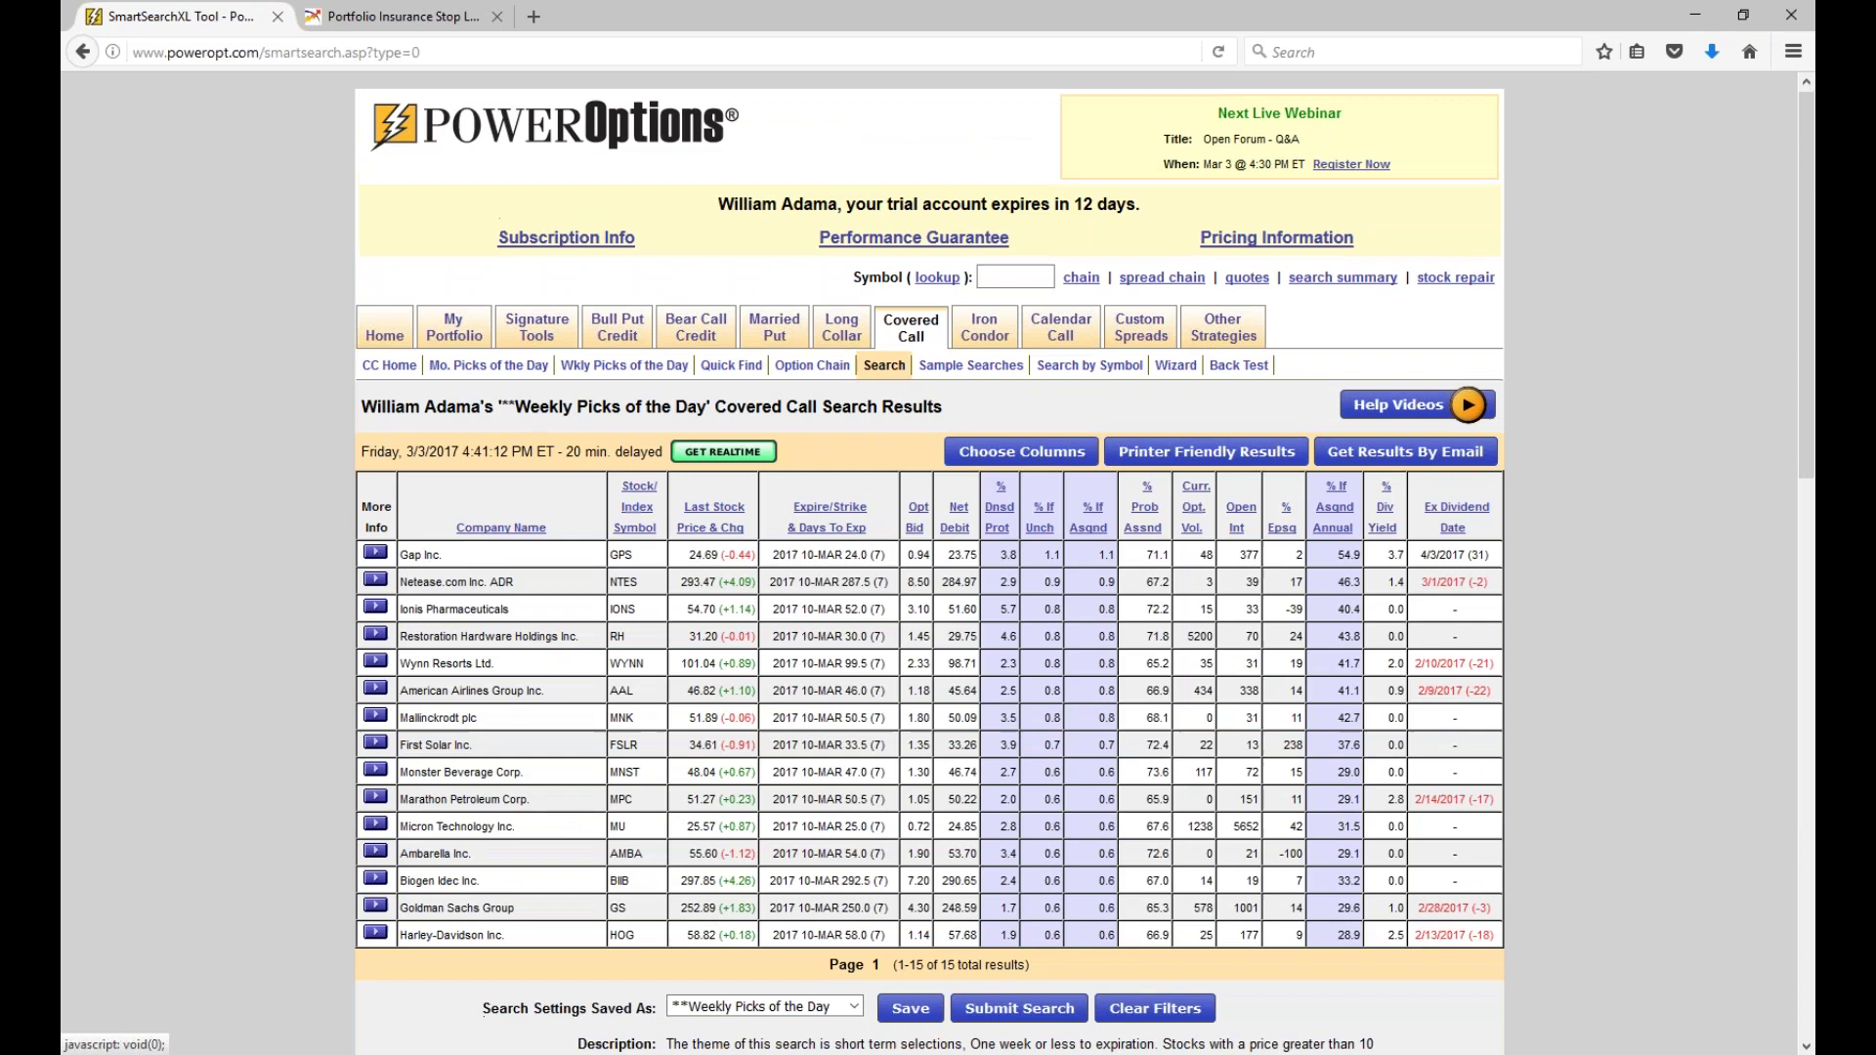
pyautogui.scroll(-5, 762, 640)
pyautogui.click(762, 653)
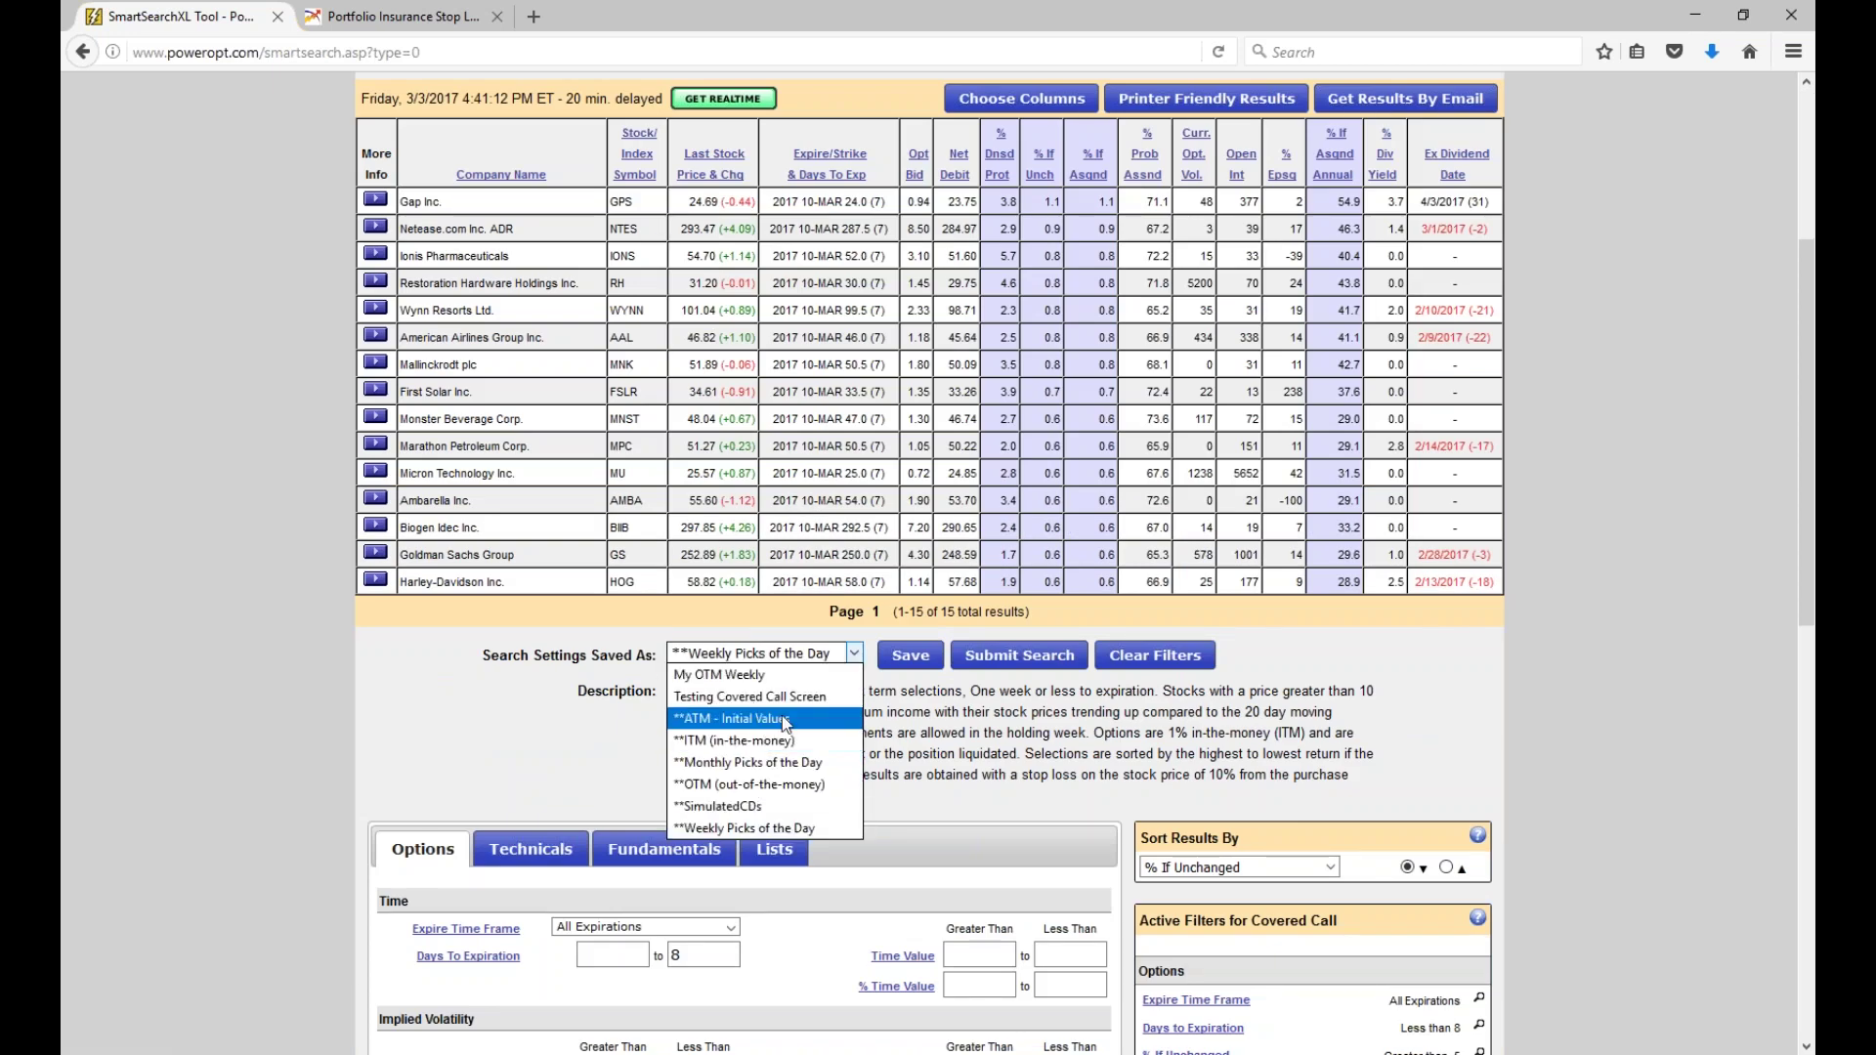
pyautogui.click(985, 503)
pyautogui.scroll(2, 985, 503)
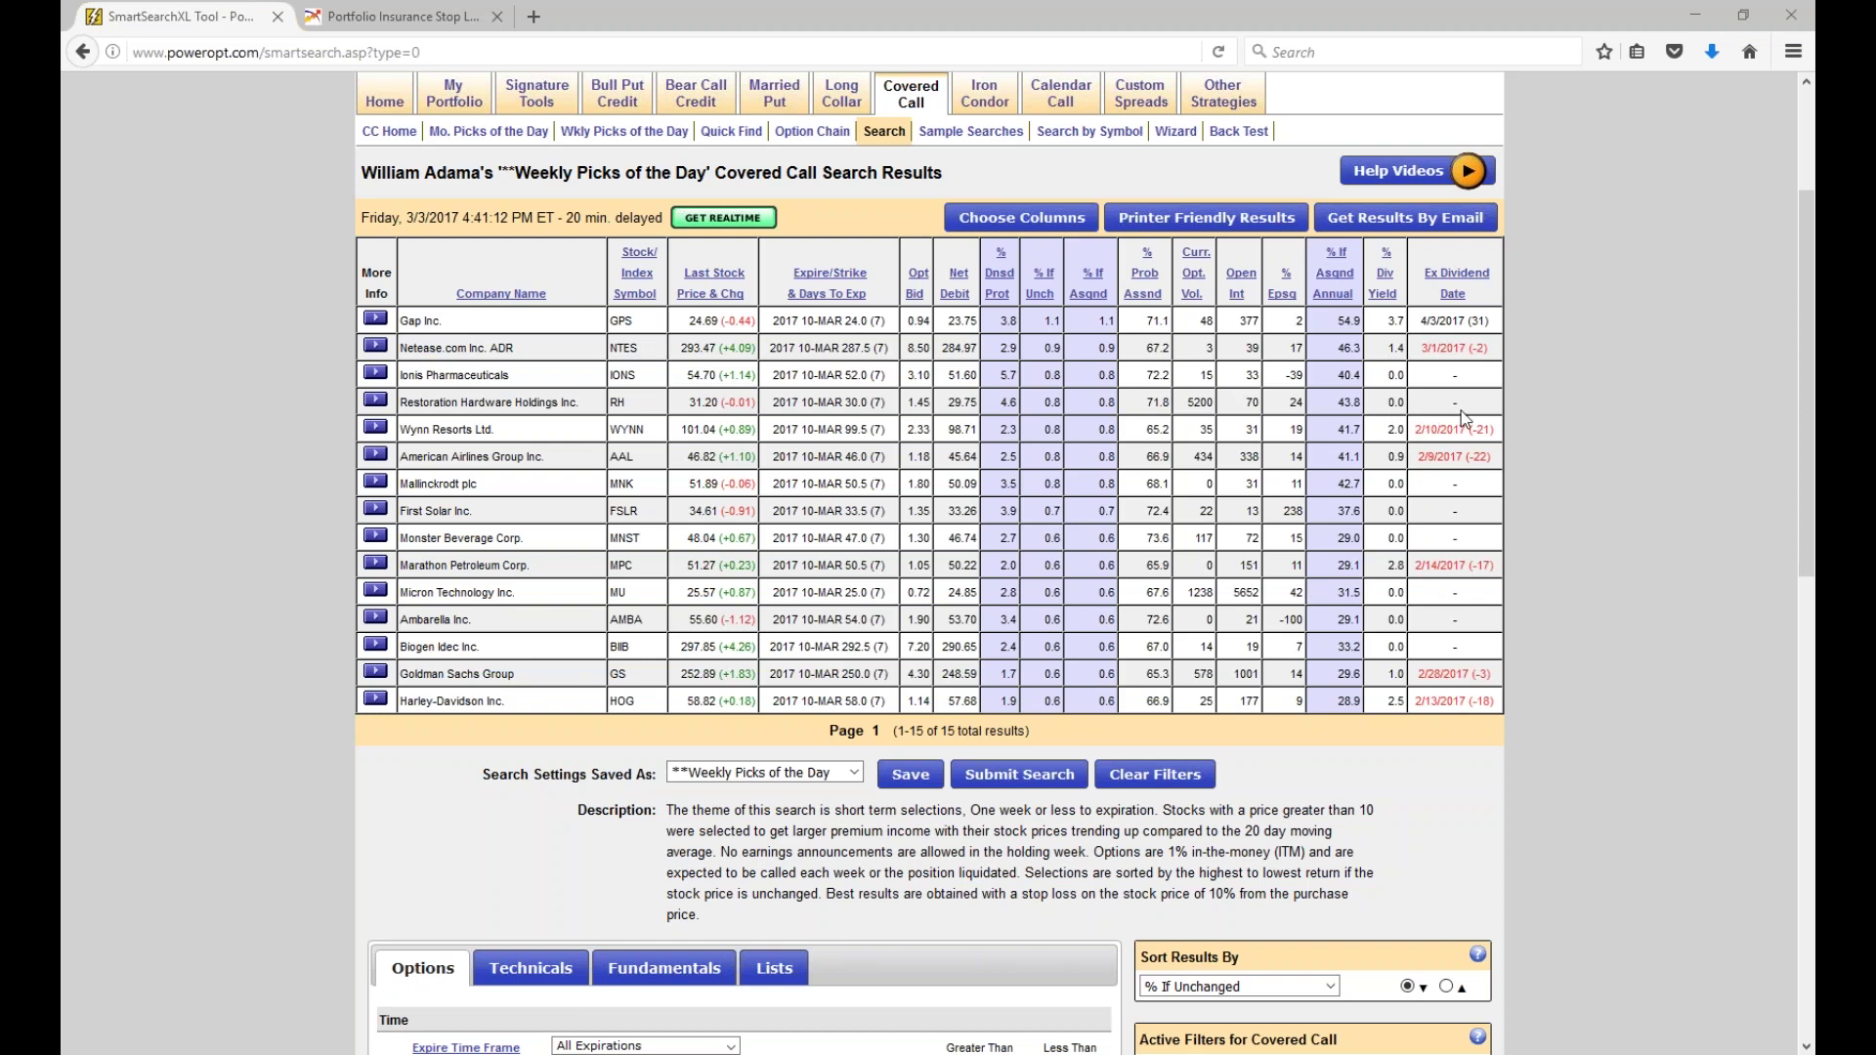
pyautogui.scroll(3, 870, 332)
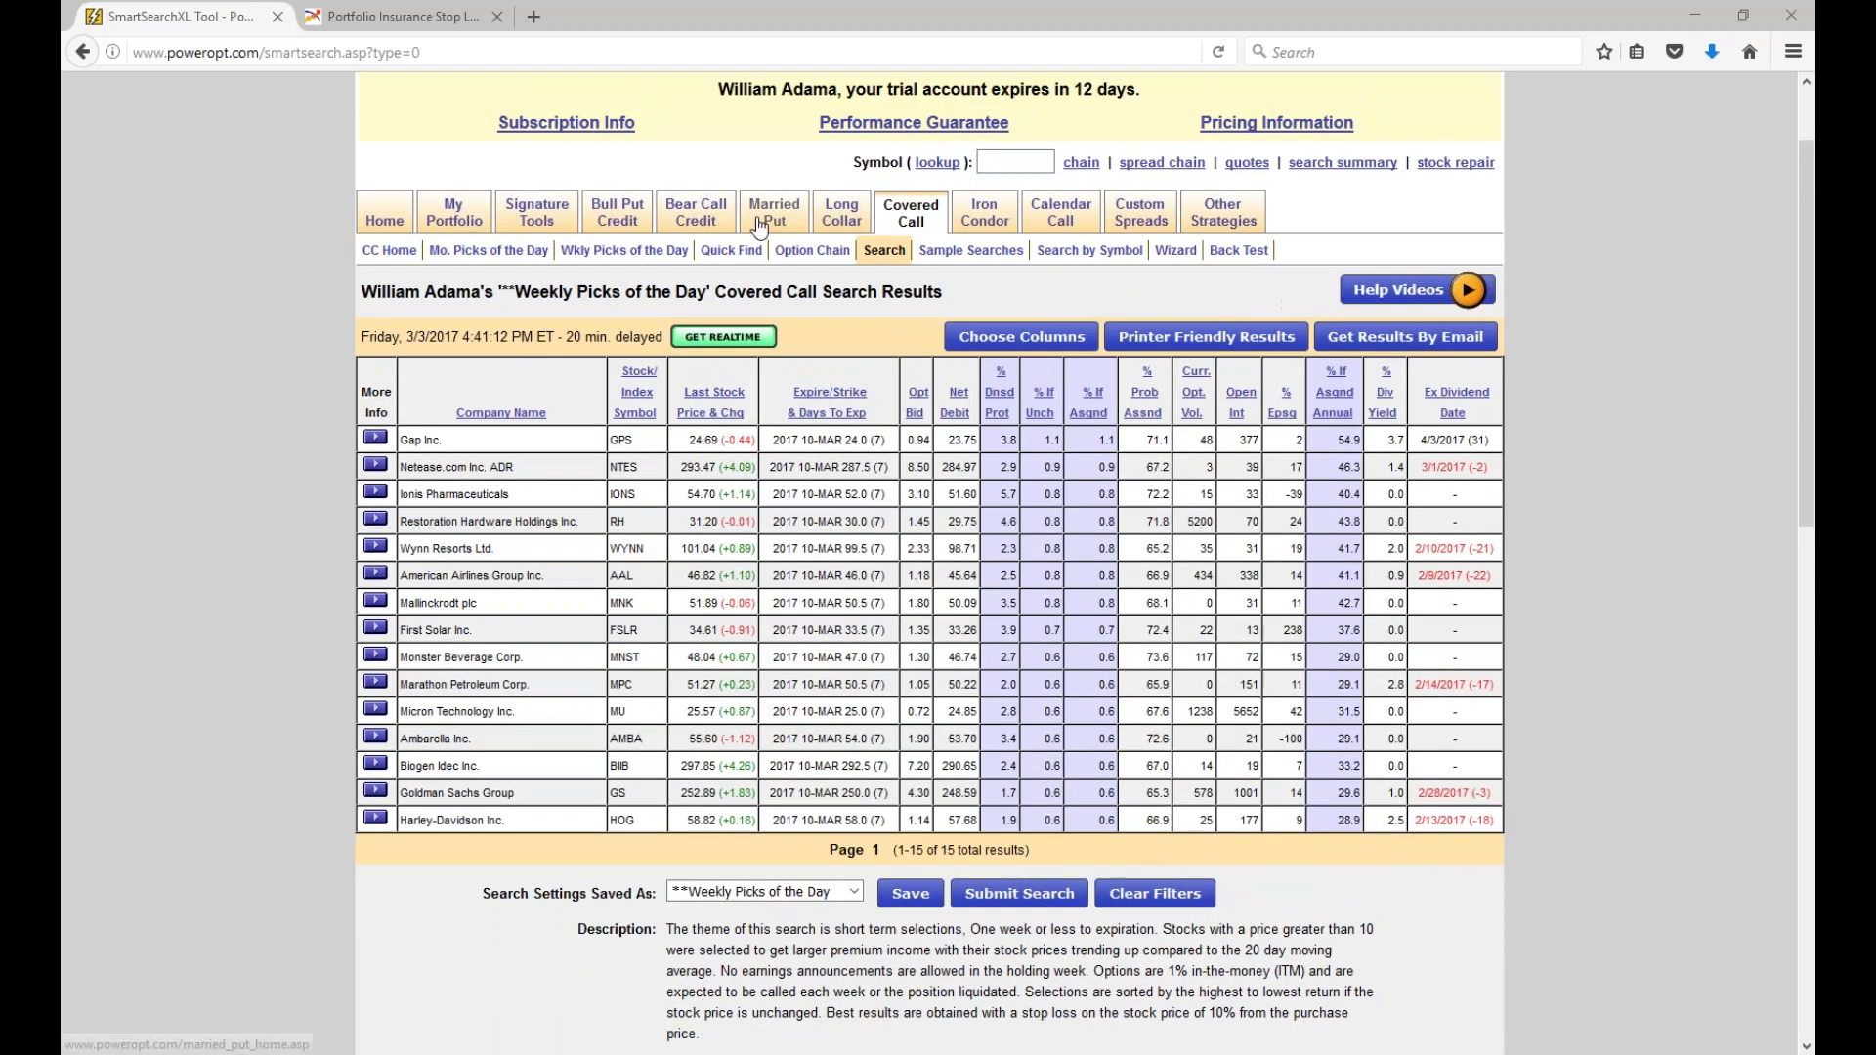
# Replace Iron Condor with Long Call as Tab 6 in the strategy menu configuration and save the configuration.
pyautogui.click(1224, 213)
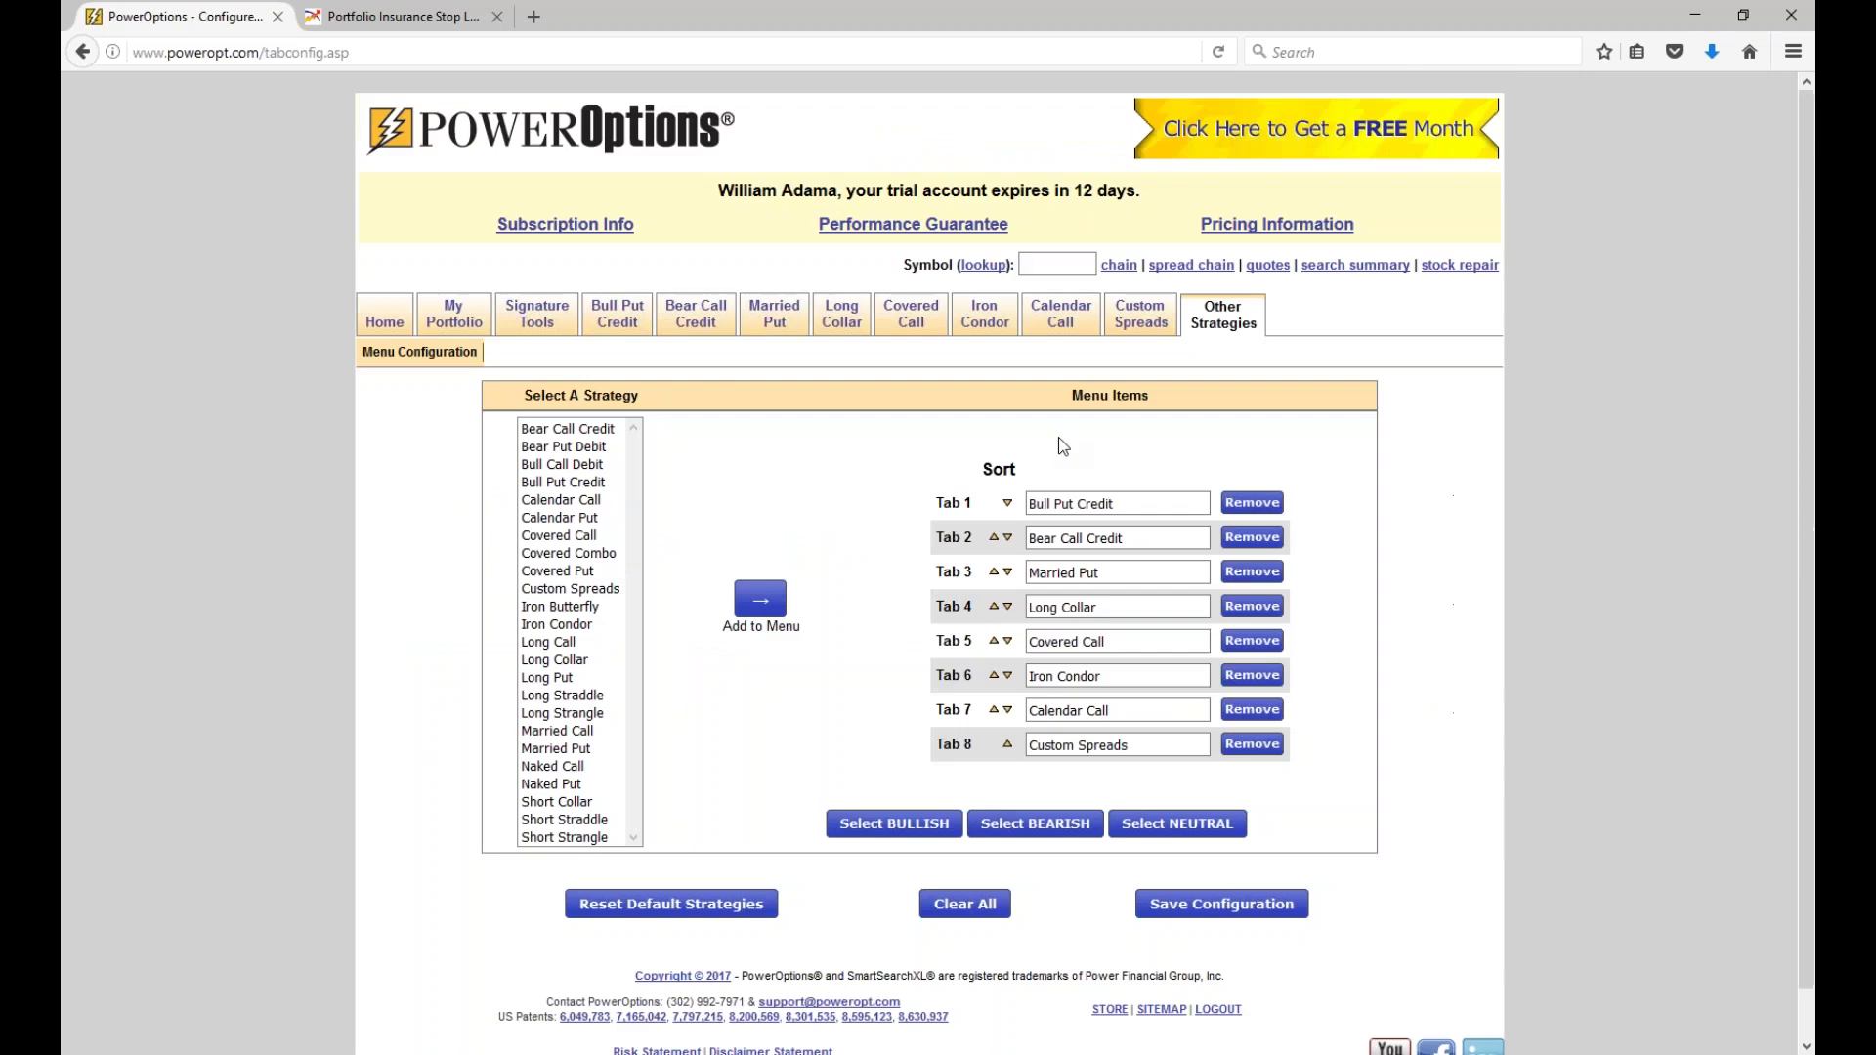
pyautogui.click(1251, 675)
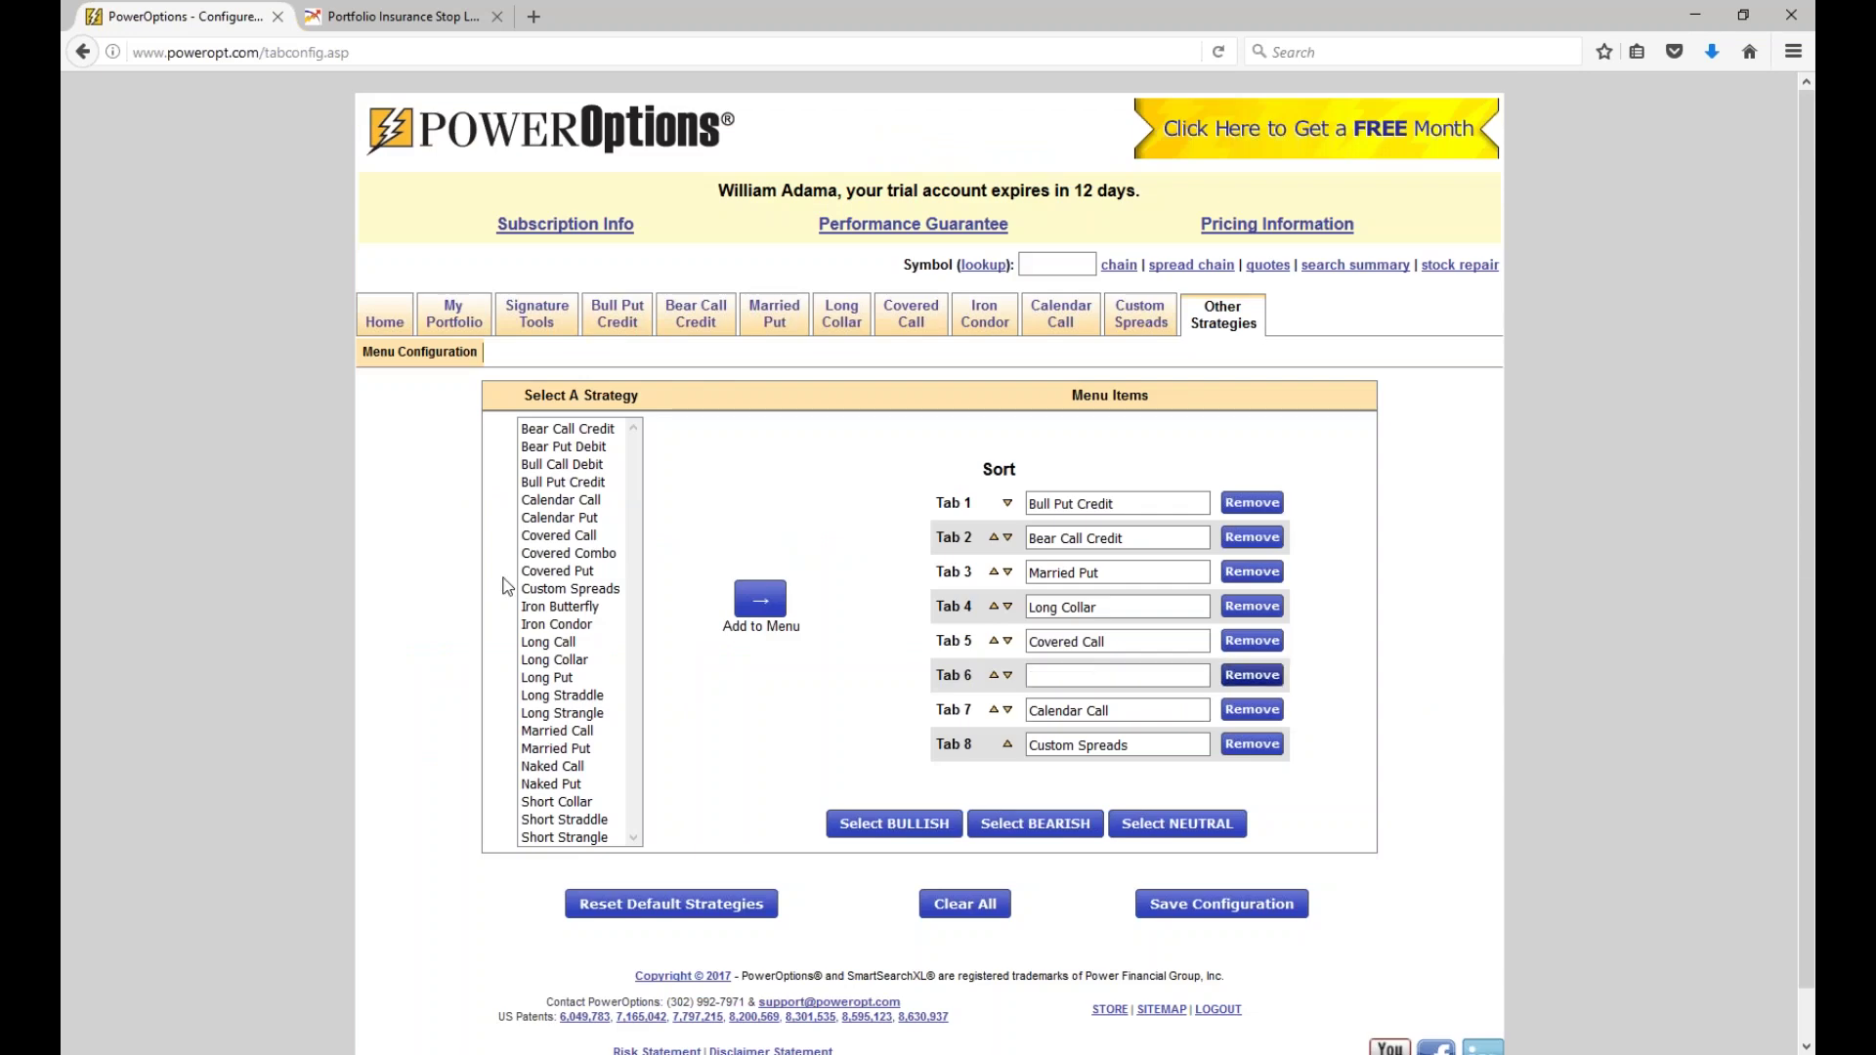
pyautogui.click(572, 642)
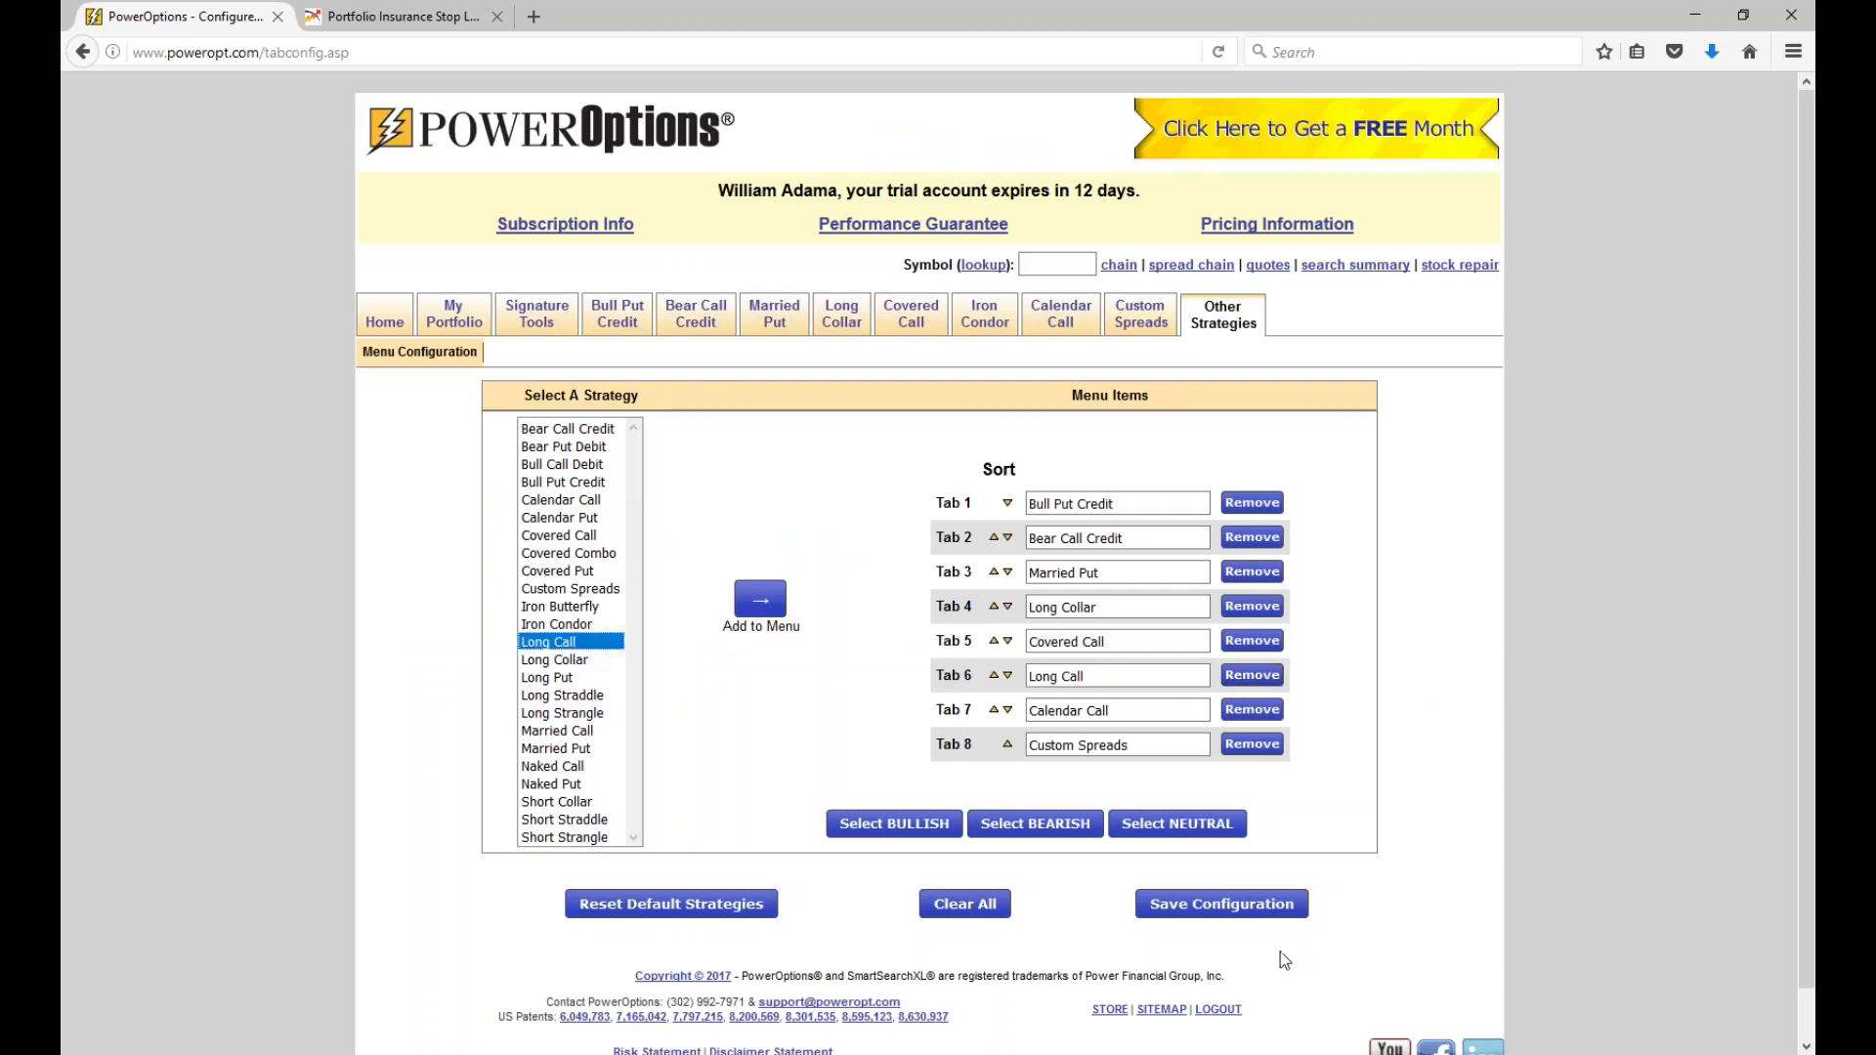
pyautogui.click(1259, 904)
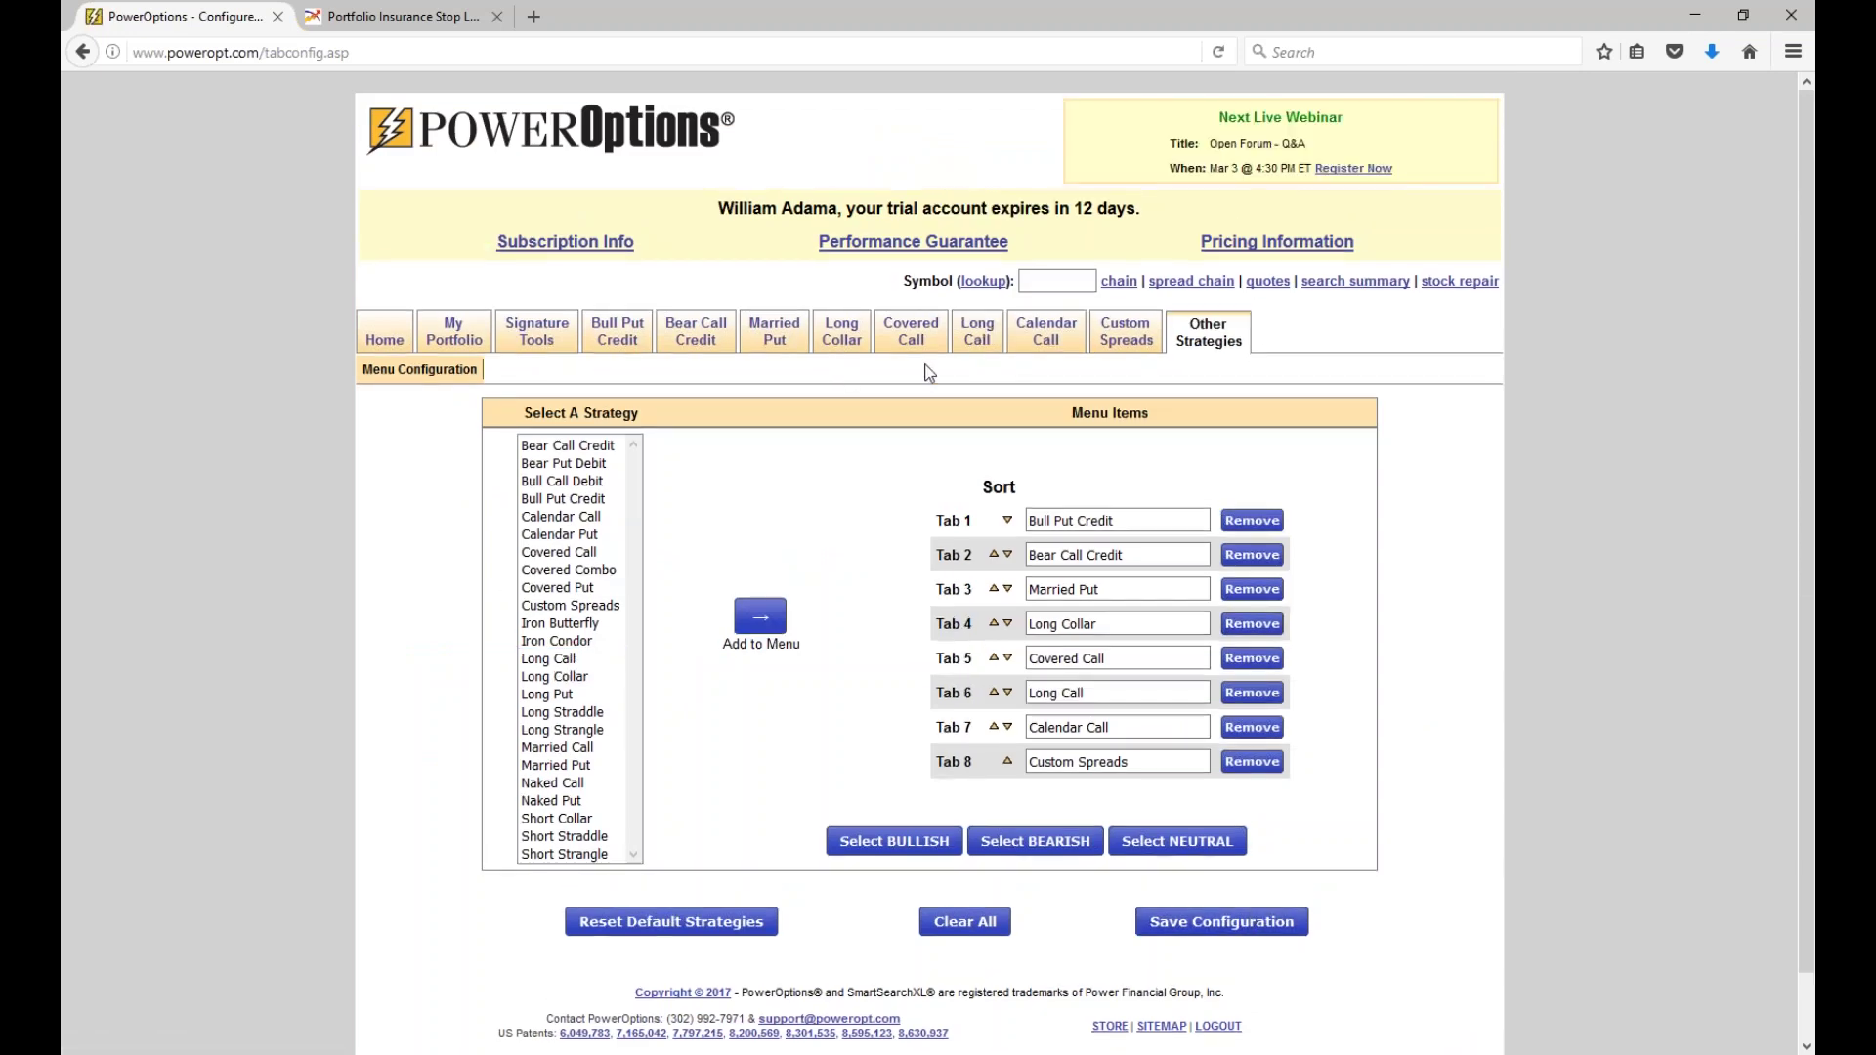
# Open the Long Call search and examine the Bollinger Bands search's description, active filters and days-to-expiration range.
pyautogui.moveTo(972, 339)
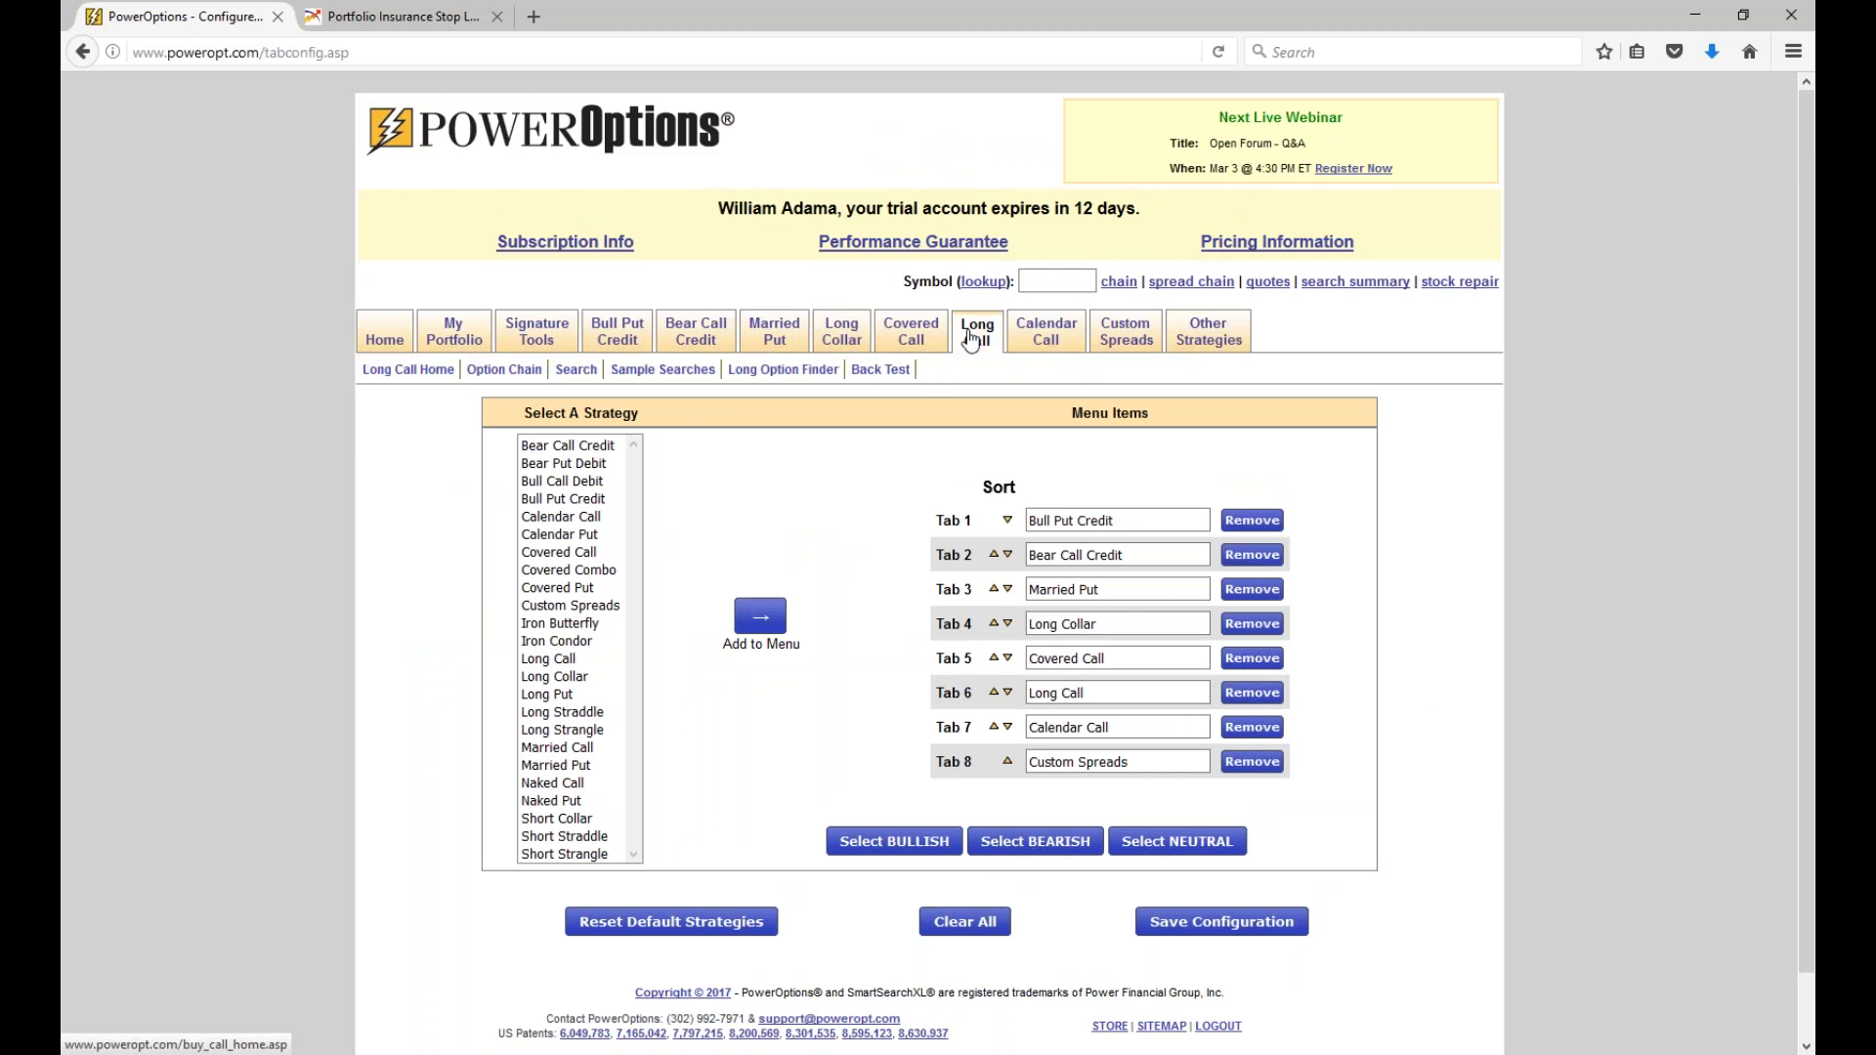
pyautogui.click(576, 369)
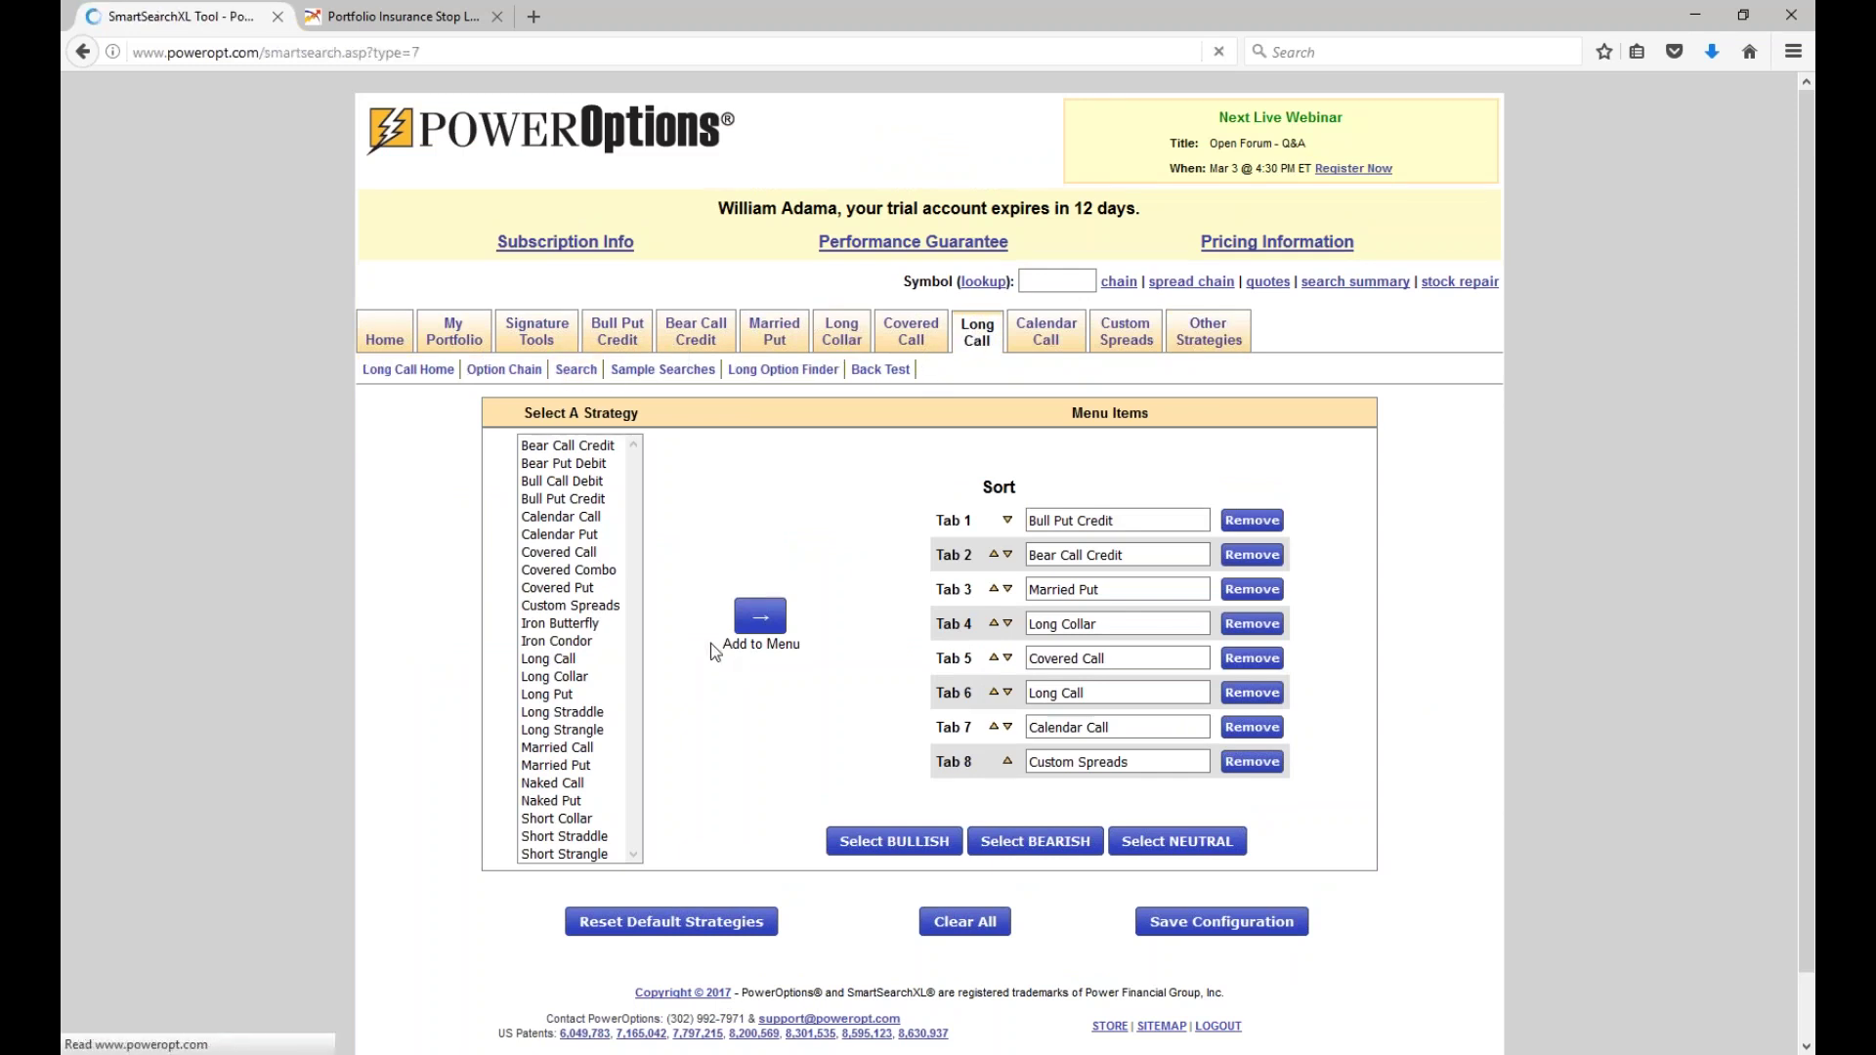
pyautogui.scroll(-10, 716, 653)
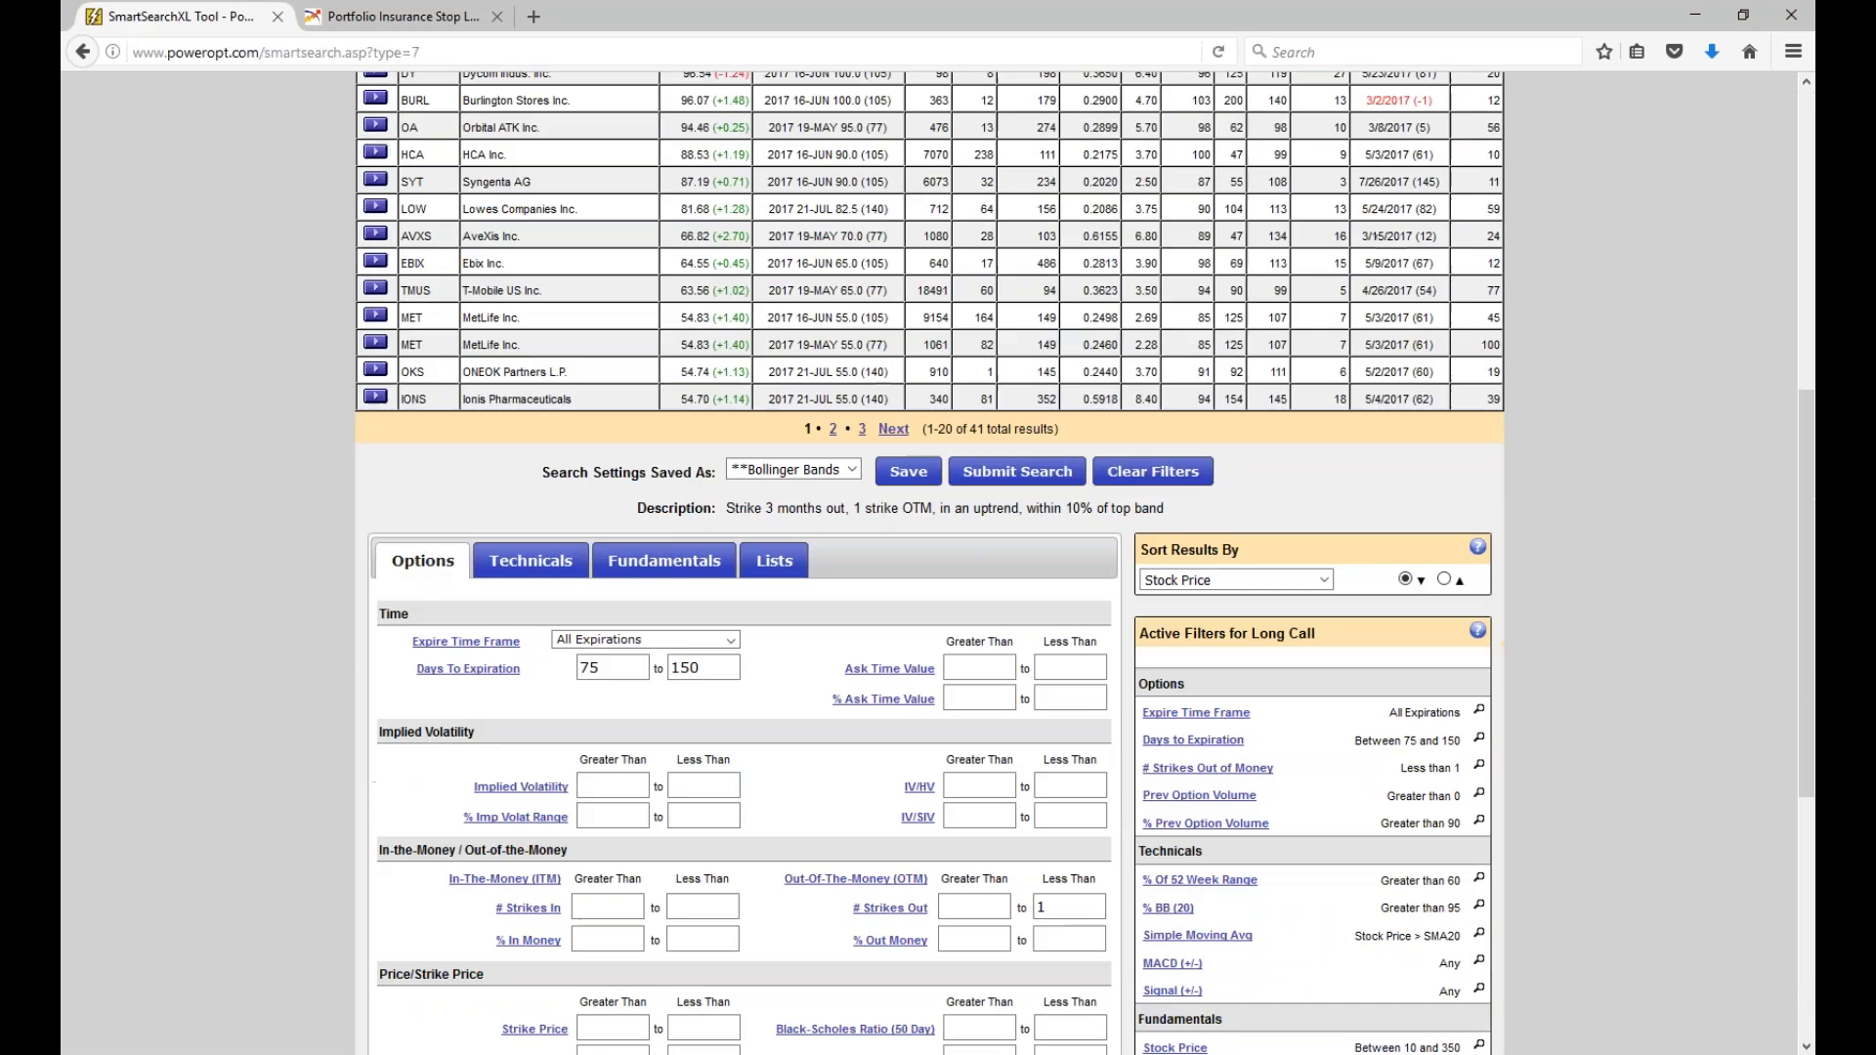
pyautogui.scroll(-2, 716, 652)
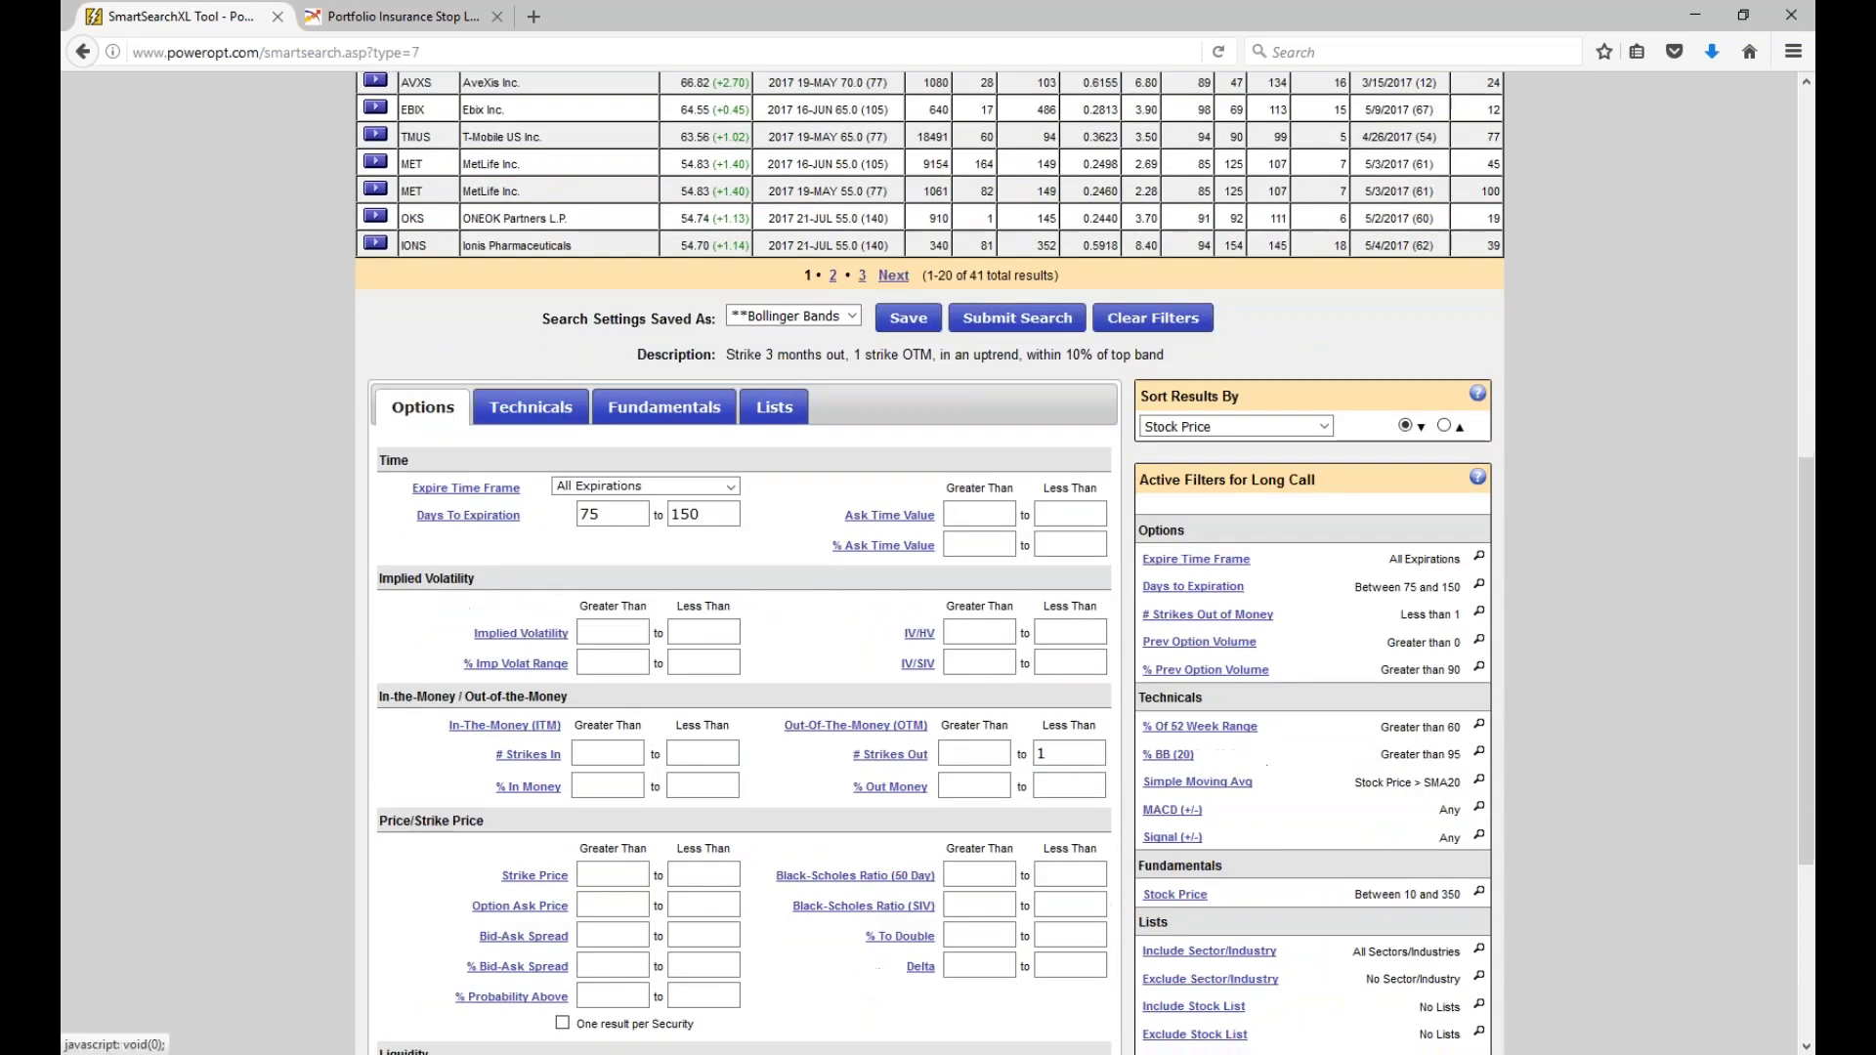
pyautogui.scroll(-2, 749, 868)
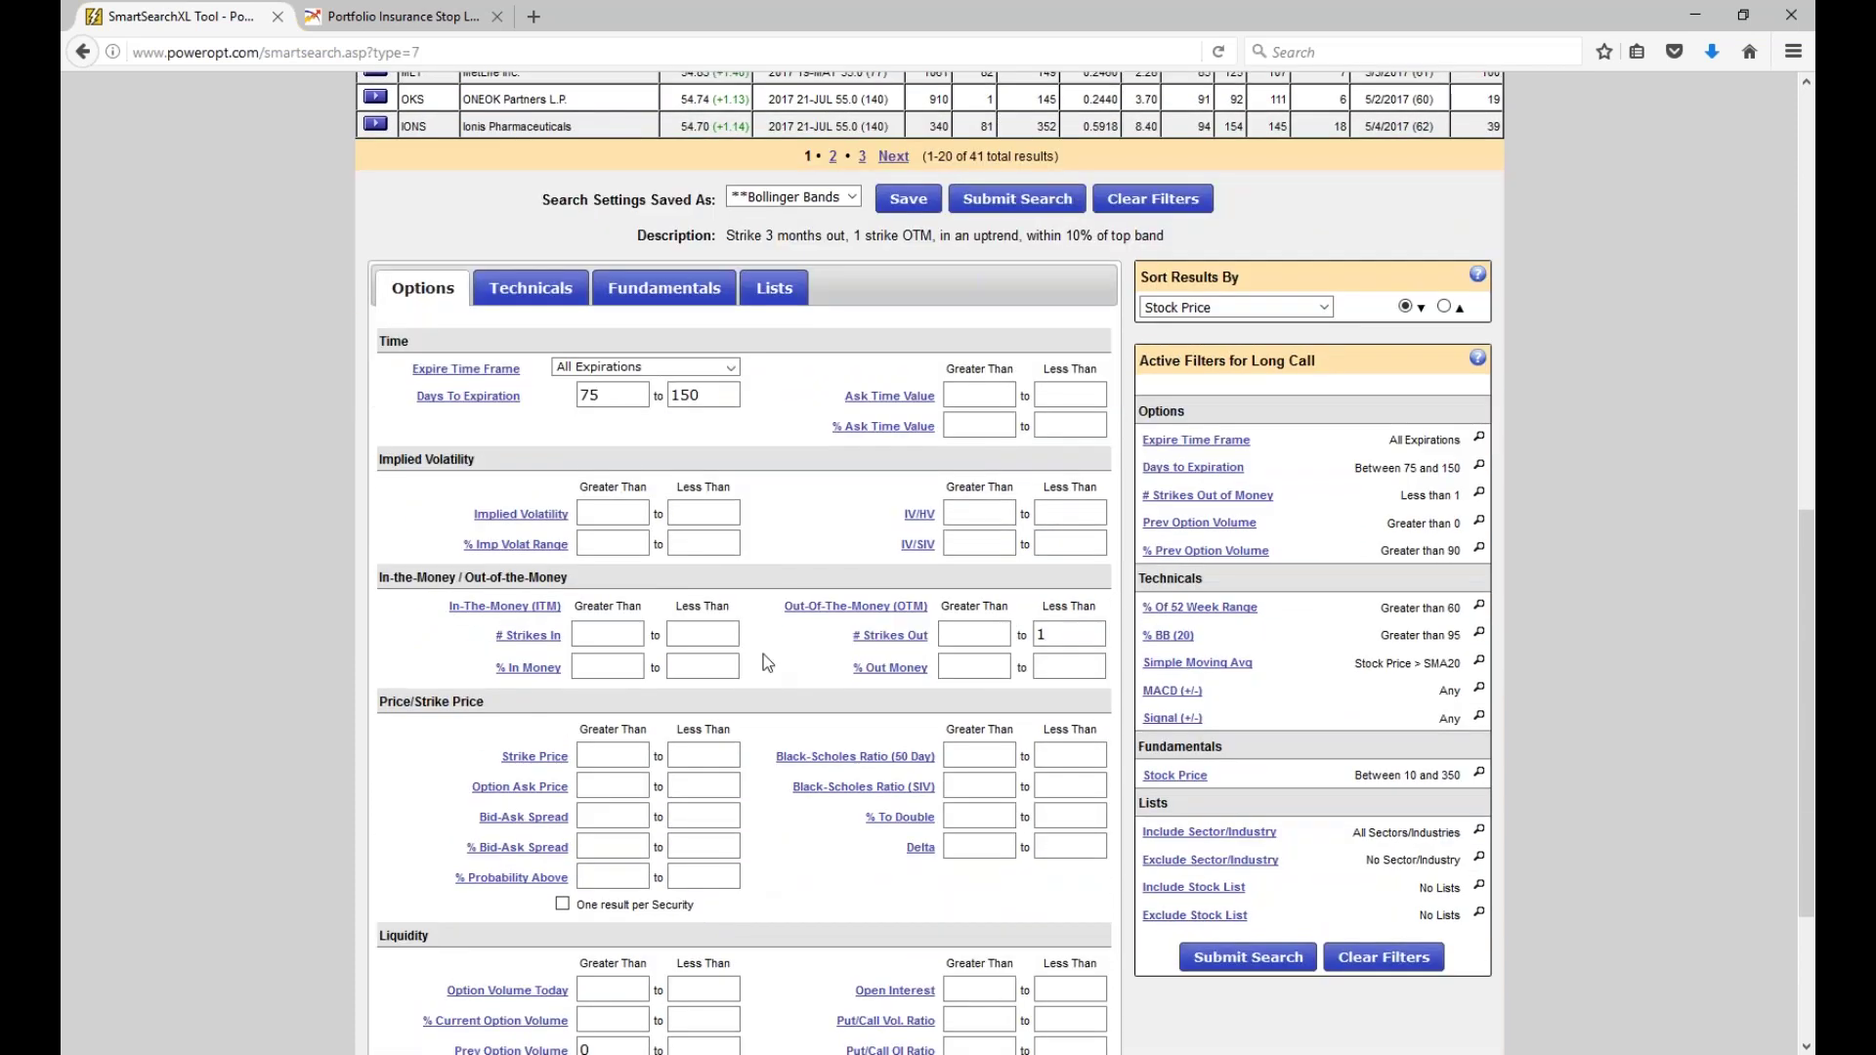
pyautogui.click(695, 395)
pyautogui.hotkey('ctrl', 'a')
pyautogui.scroll(1, 1000, 674)
pyautogui.scroll(2, 1000, 674)
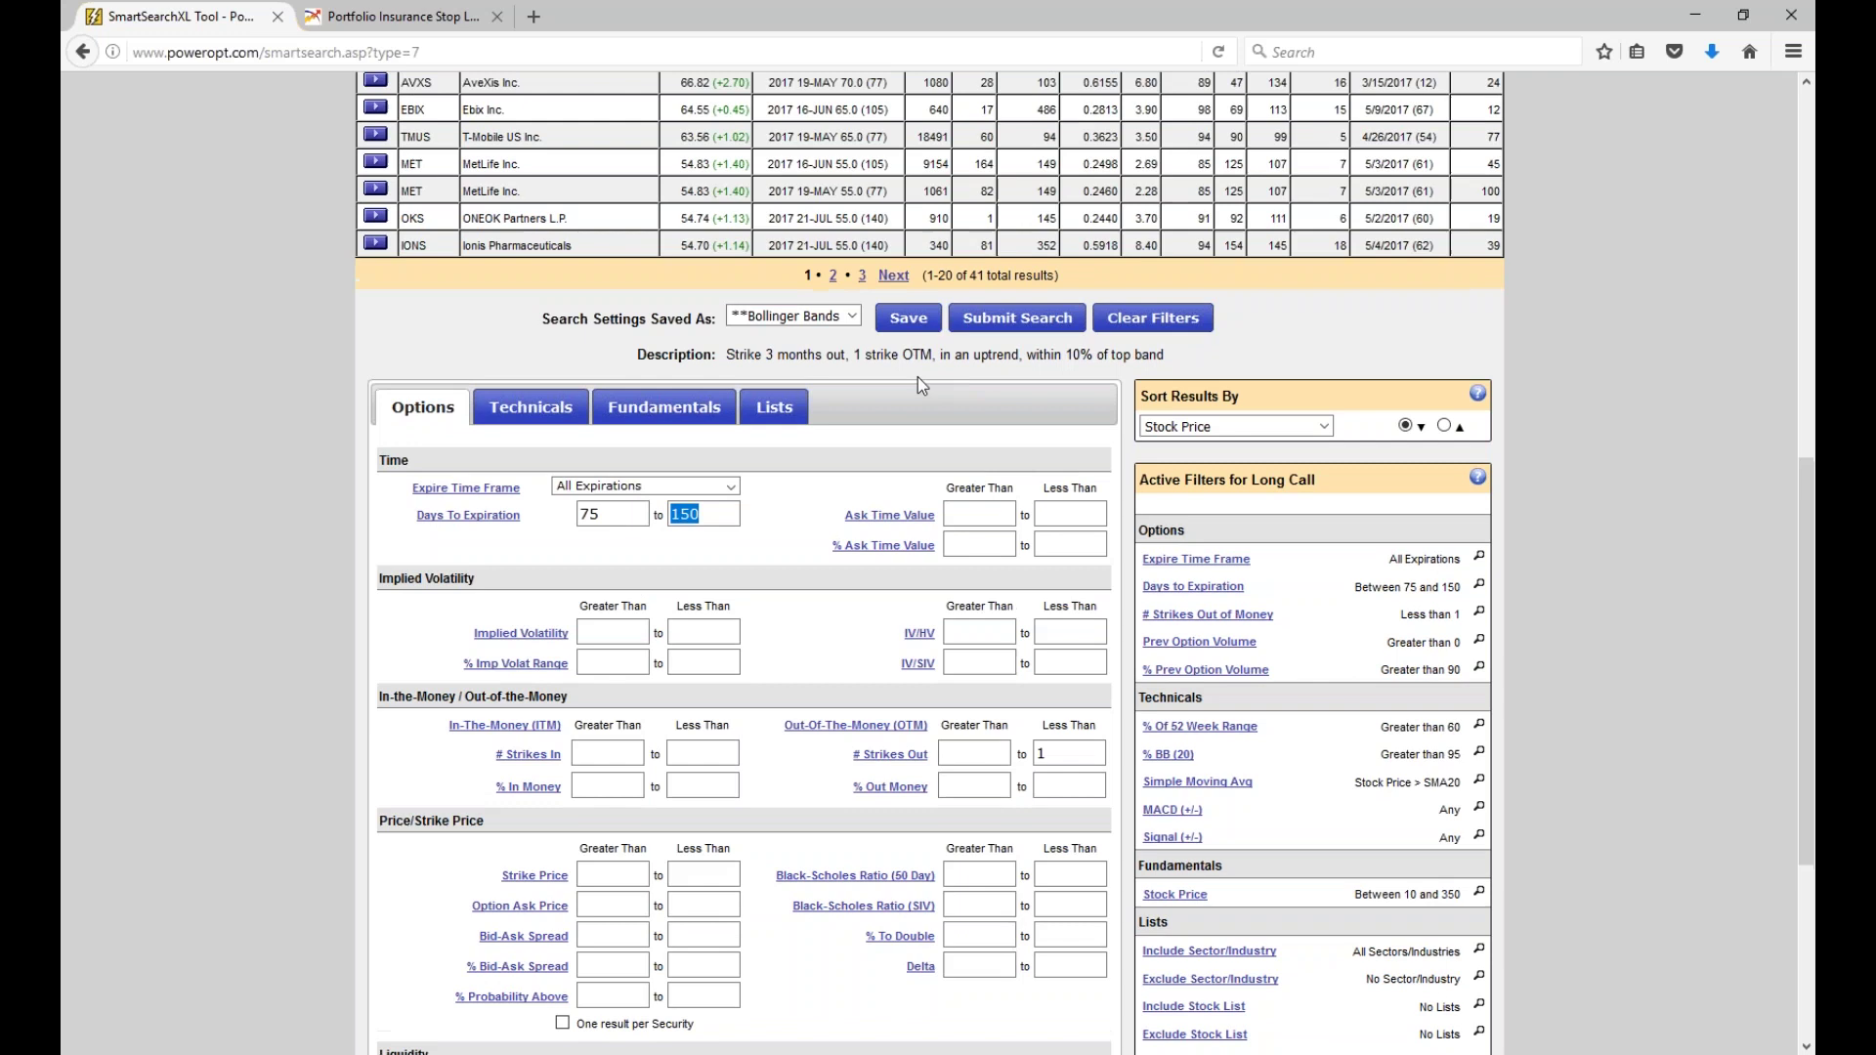
# Check the saved search settings available for long calls and review the Bollinger Bands results list.
pyautogui.click(854, 322)
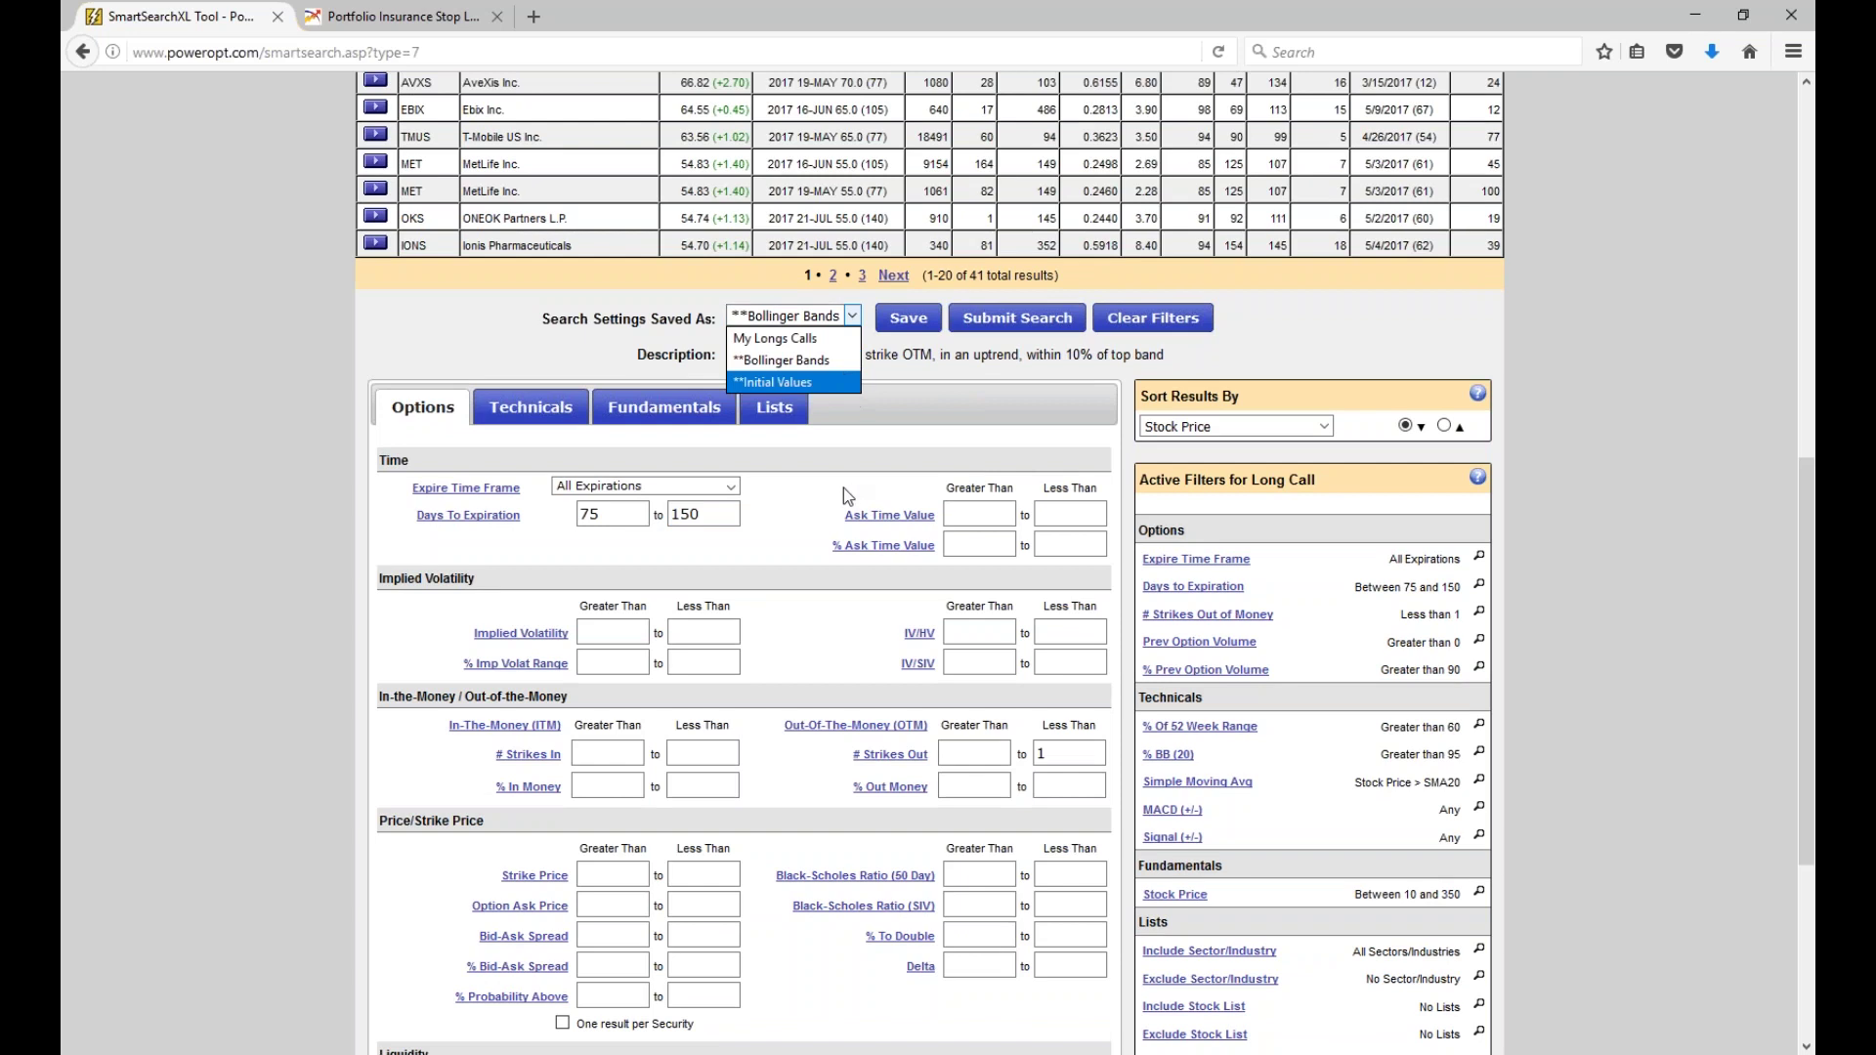
pyautogui.click(818, 467)
pyautogui.scroll(6, 818, 467)
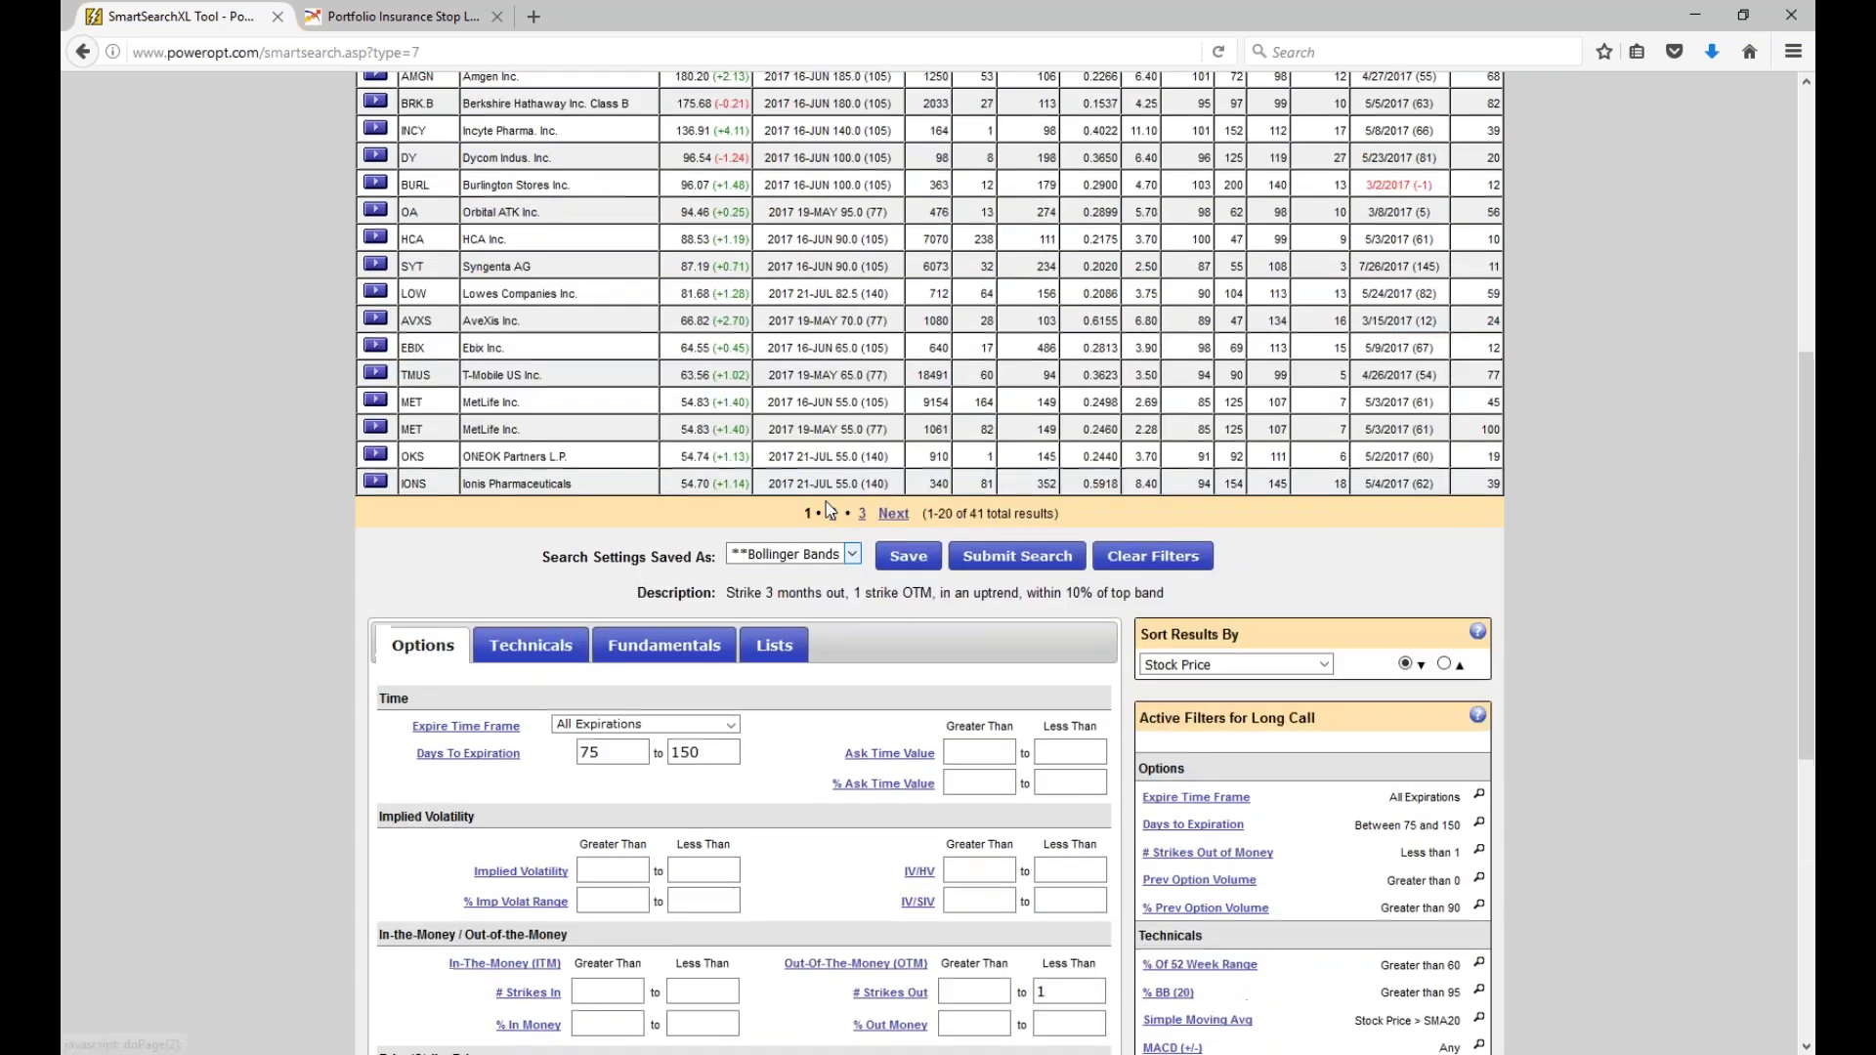
pyautogui.scroll(3, 929, 567)
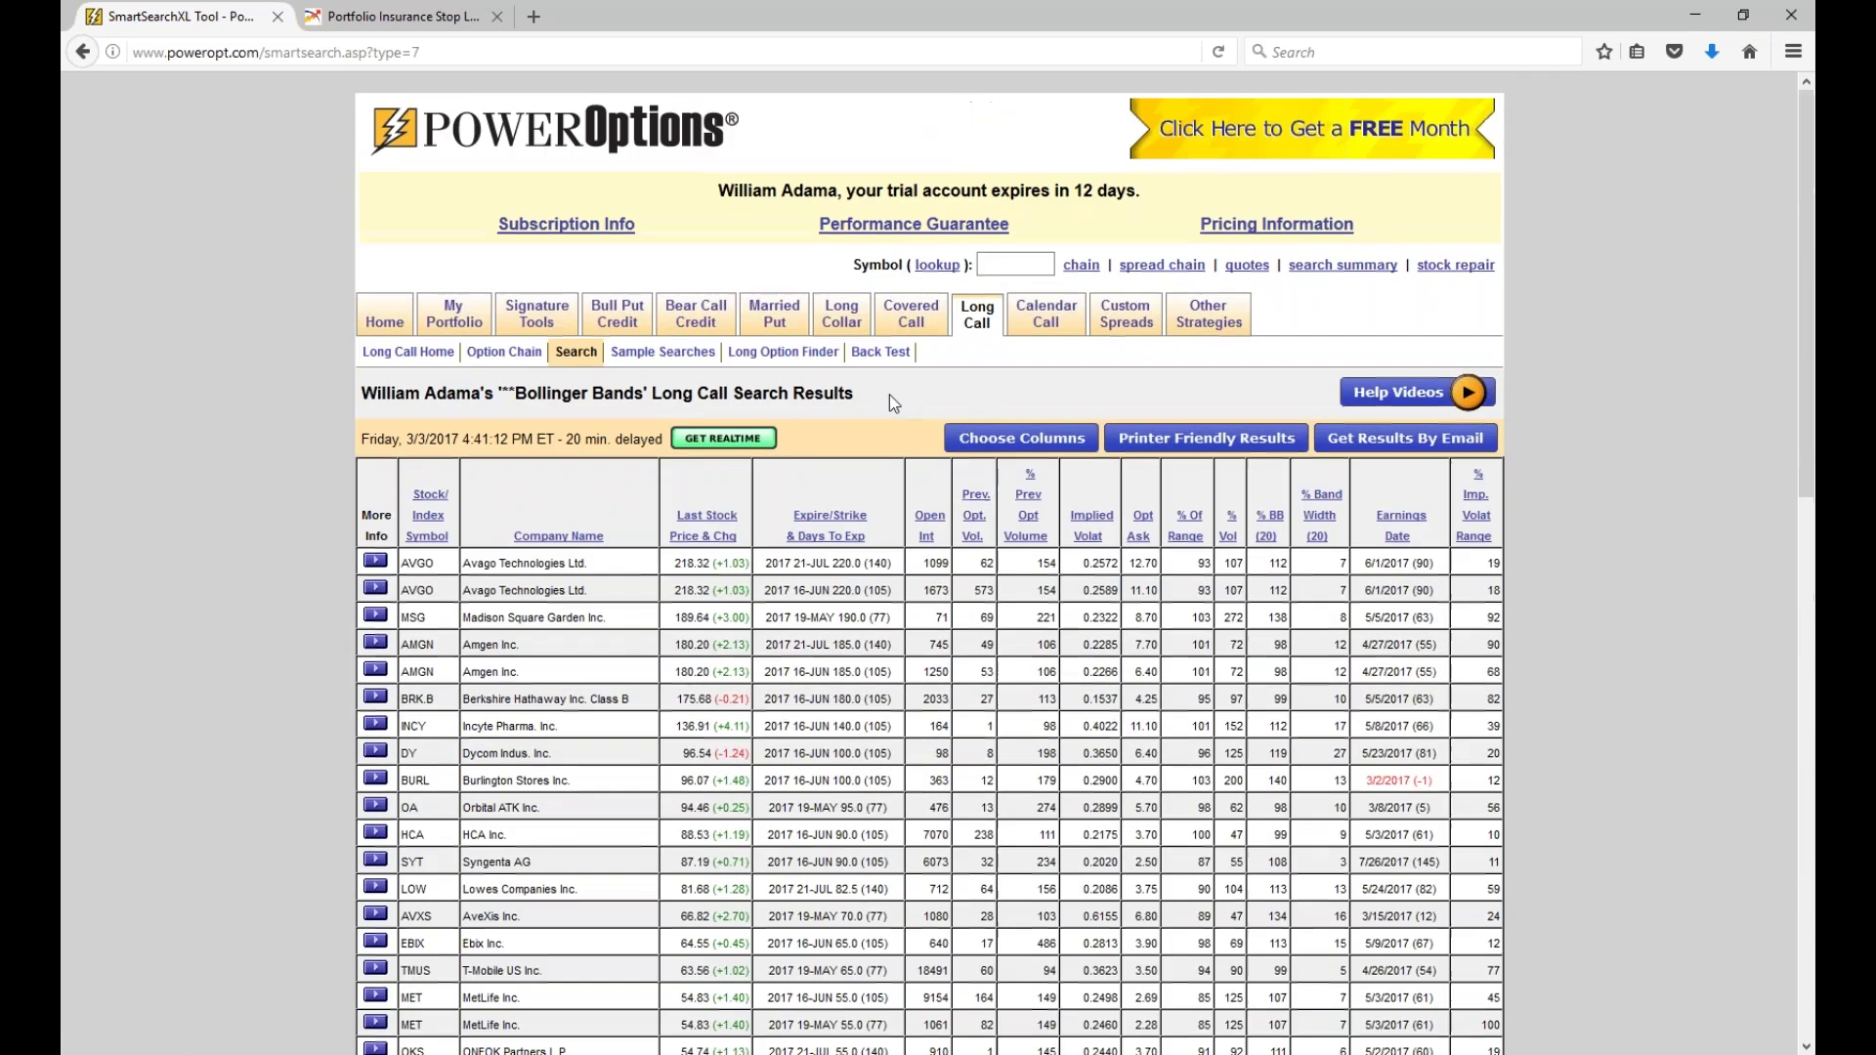
# Look up the stock quote details for AMD and open the Long Option Finder for long calls.
pyautogui.write('AMD')
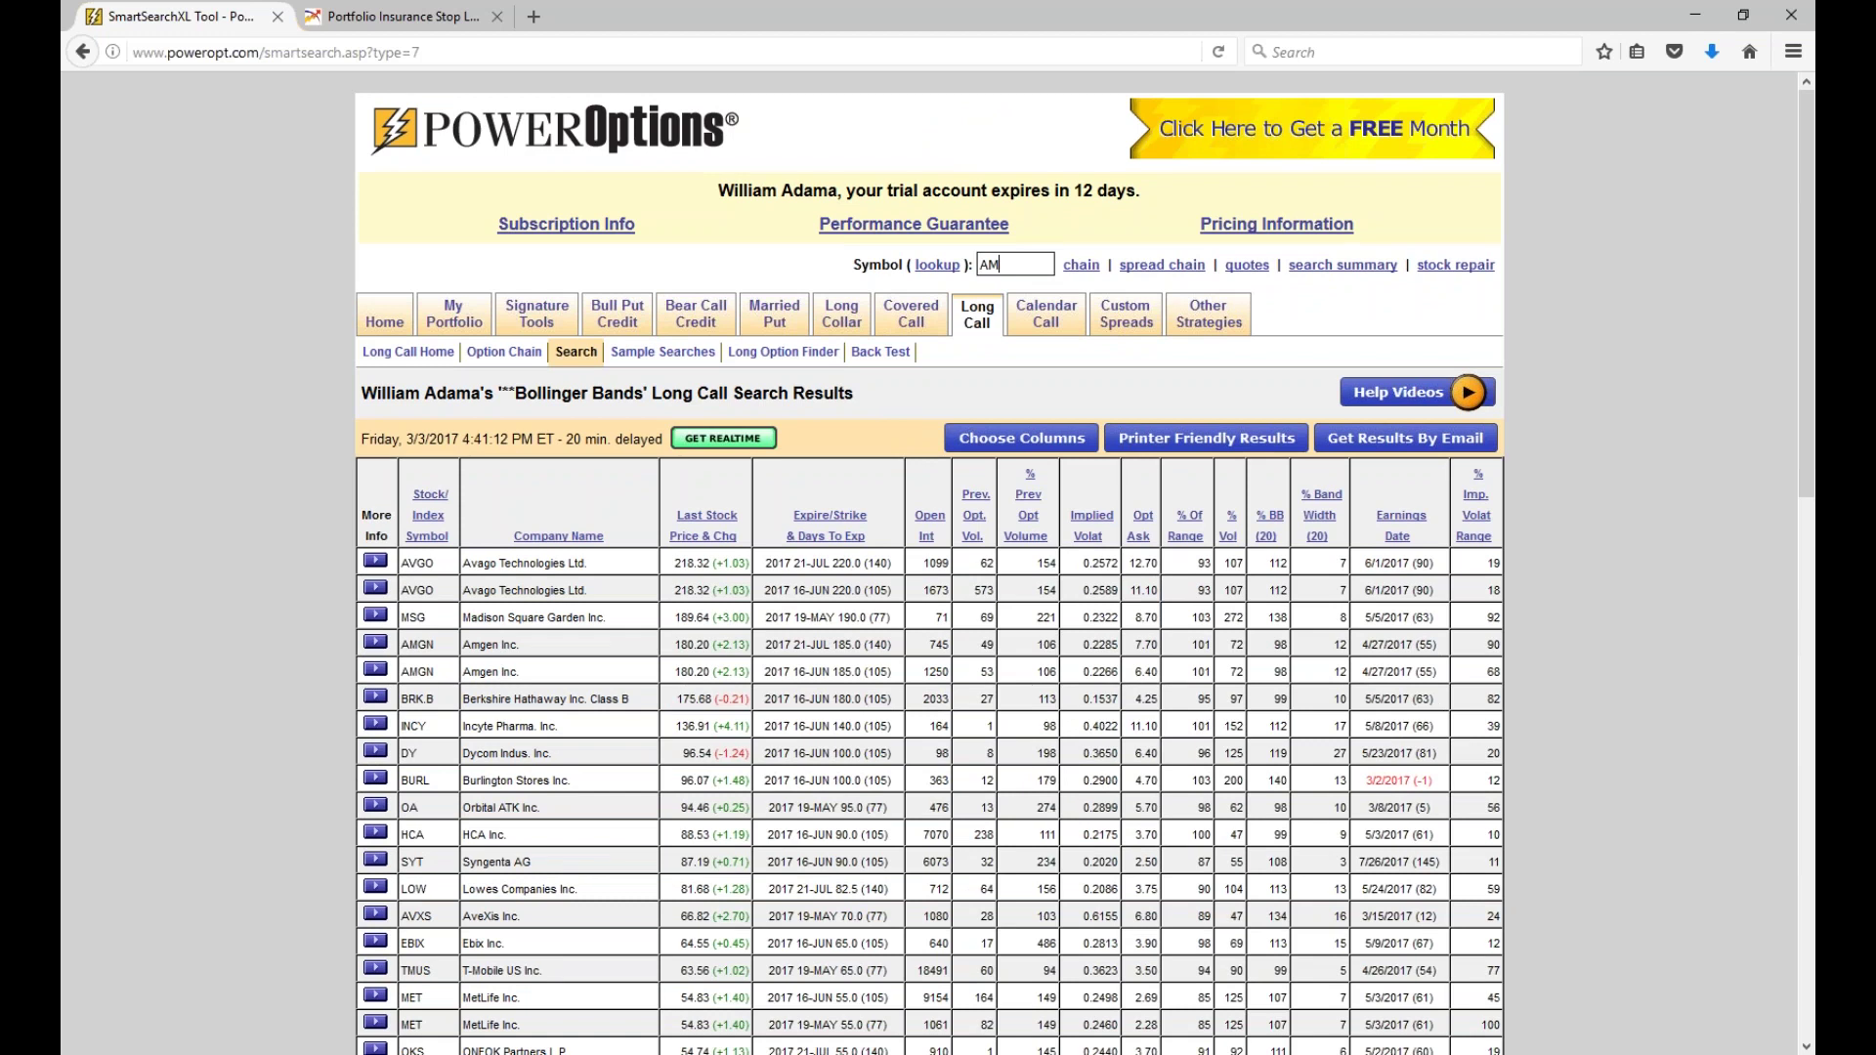
pyautogui.click(1248, 268)
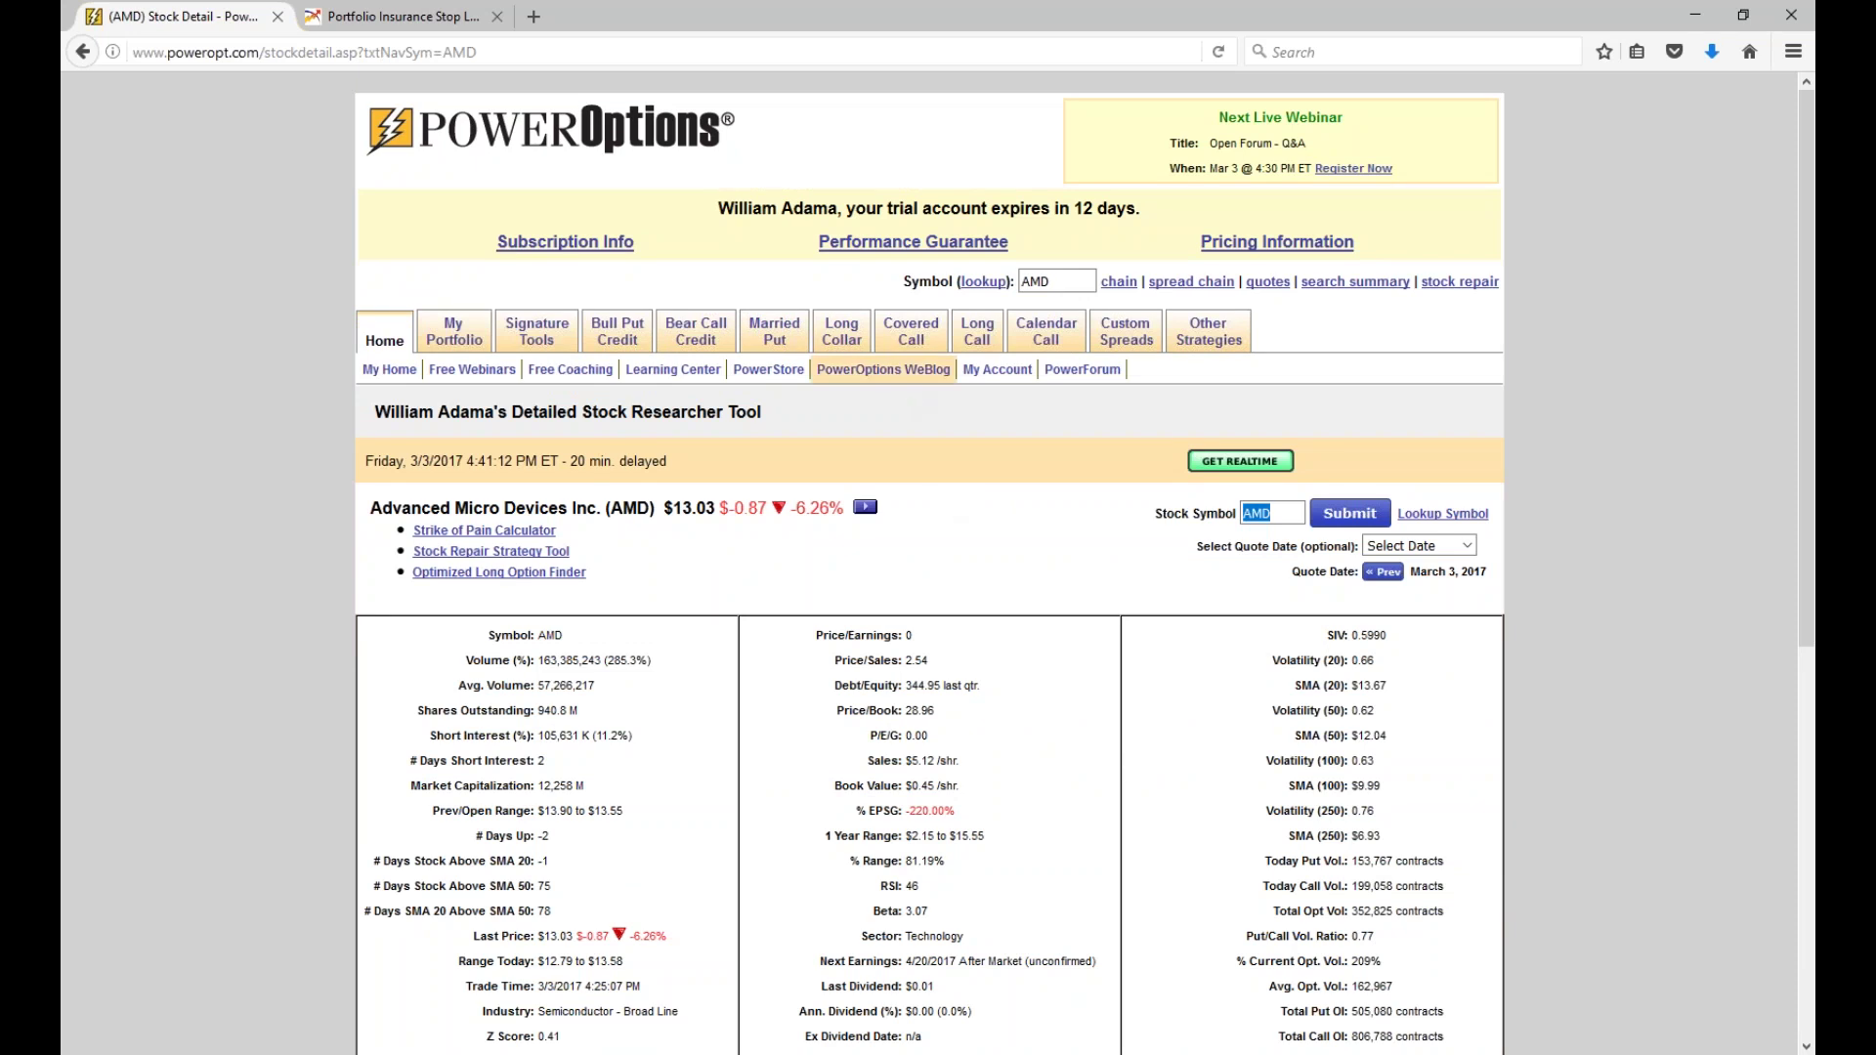
pyautogui.moveTo(987, 342)
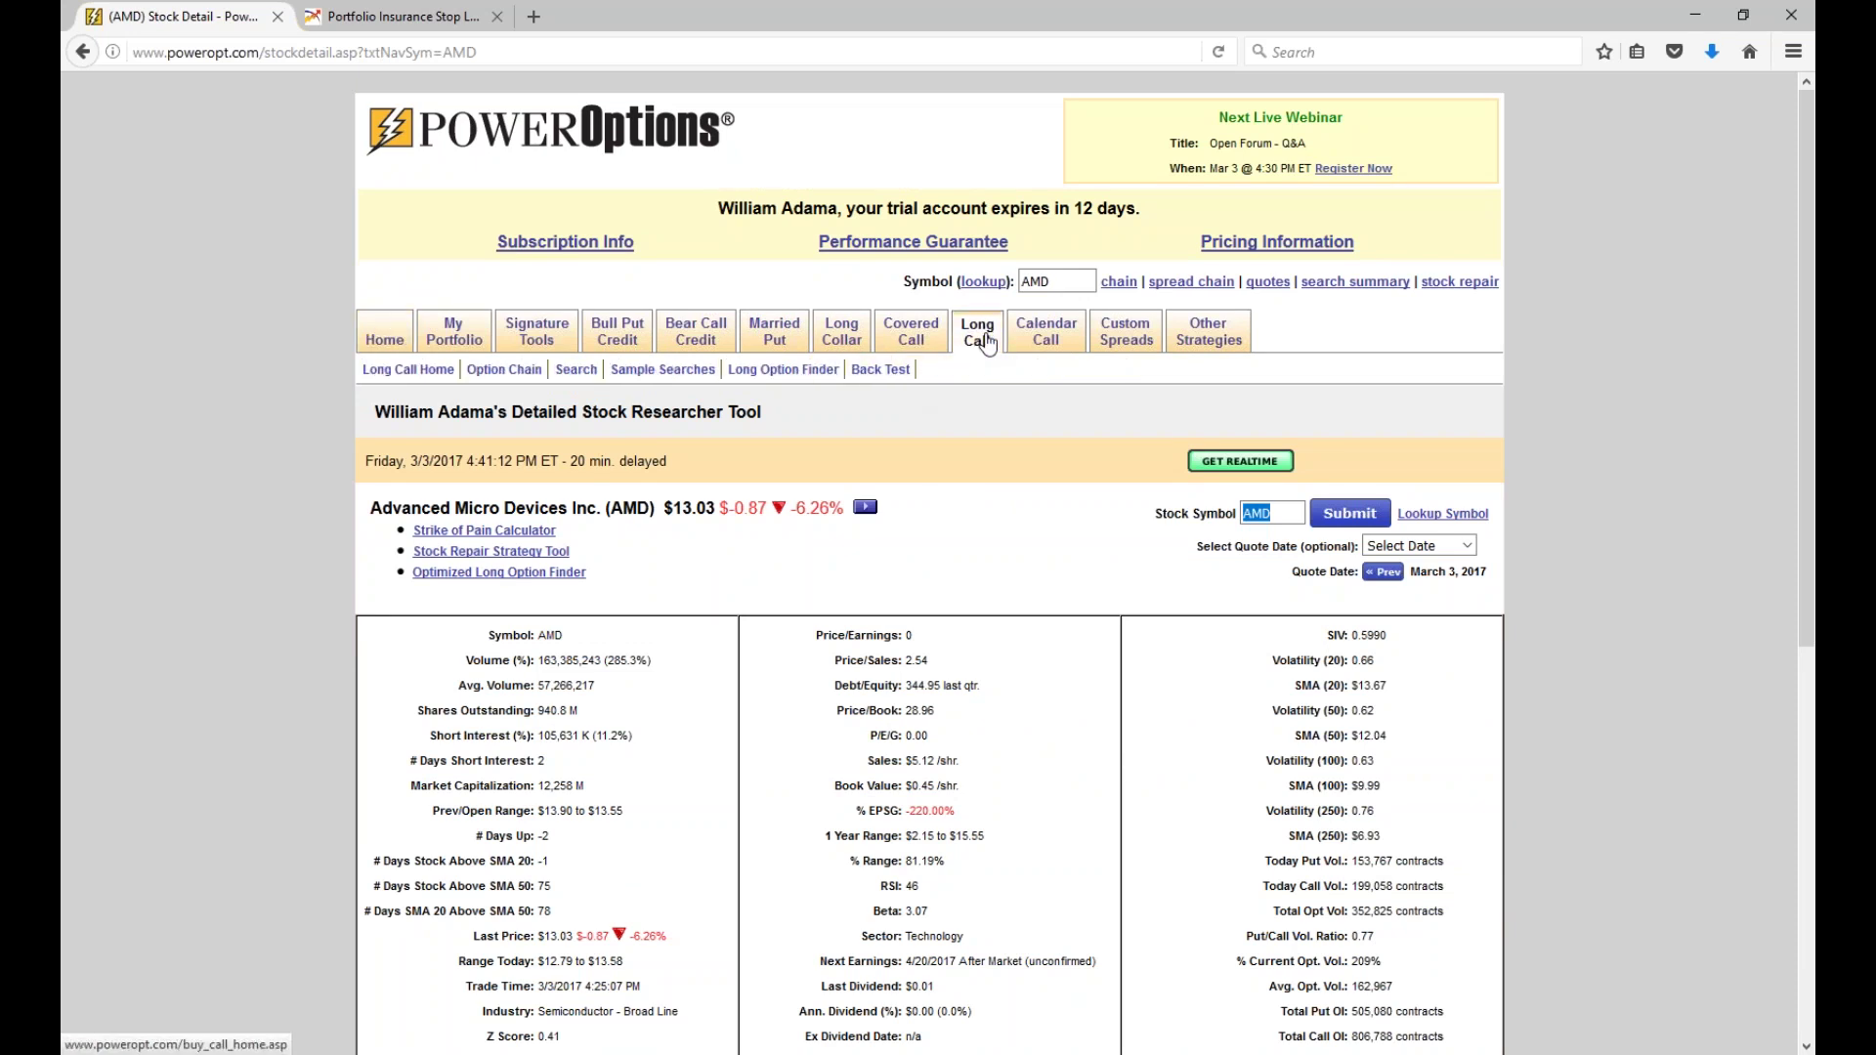
pyautogui.click(828, 379)
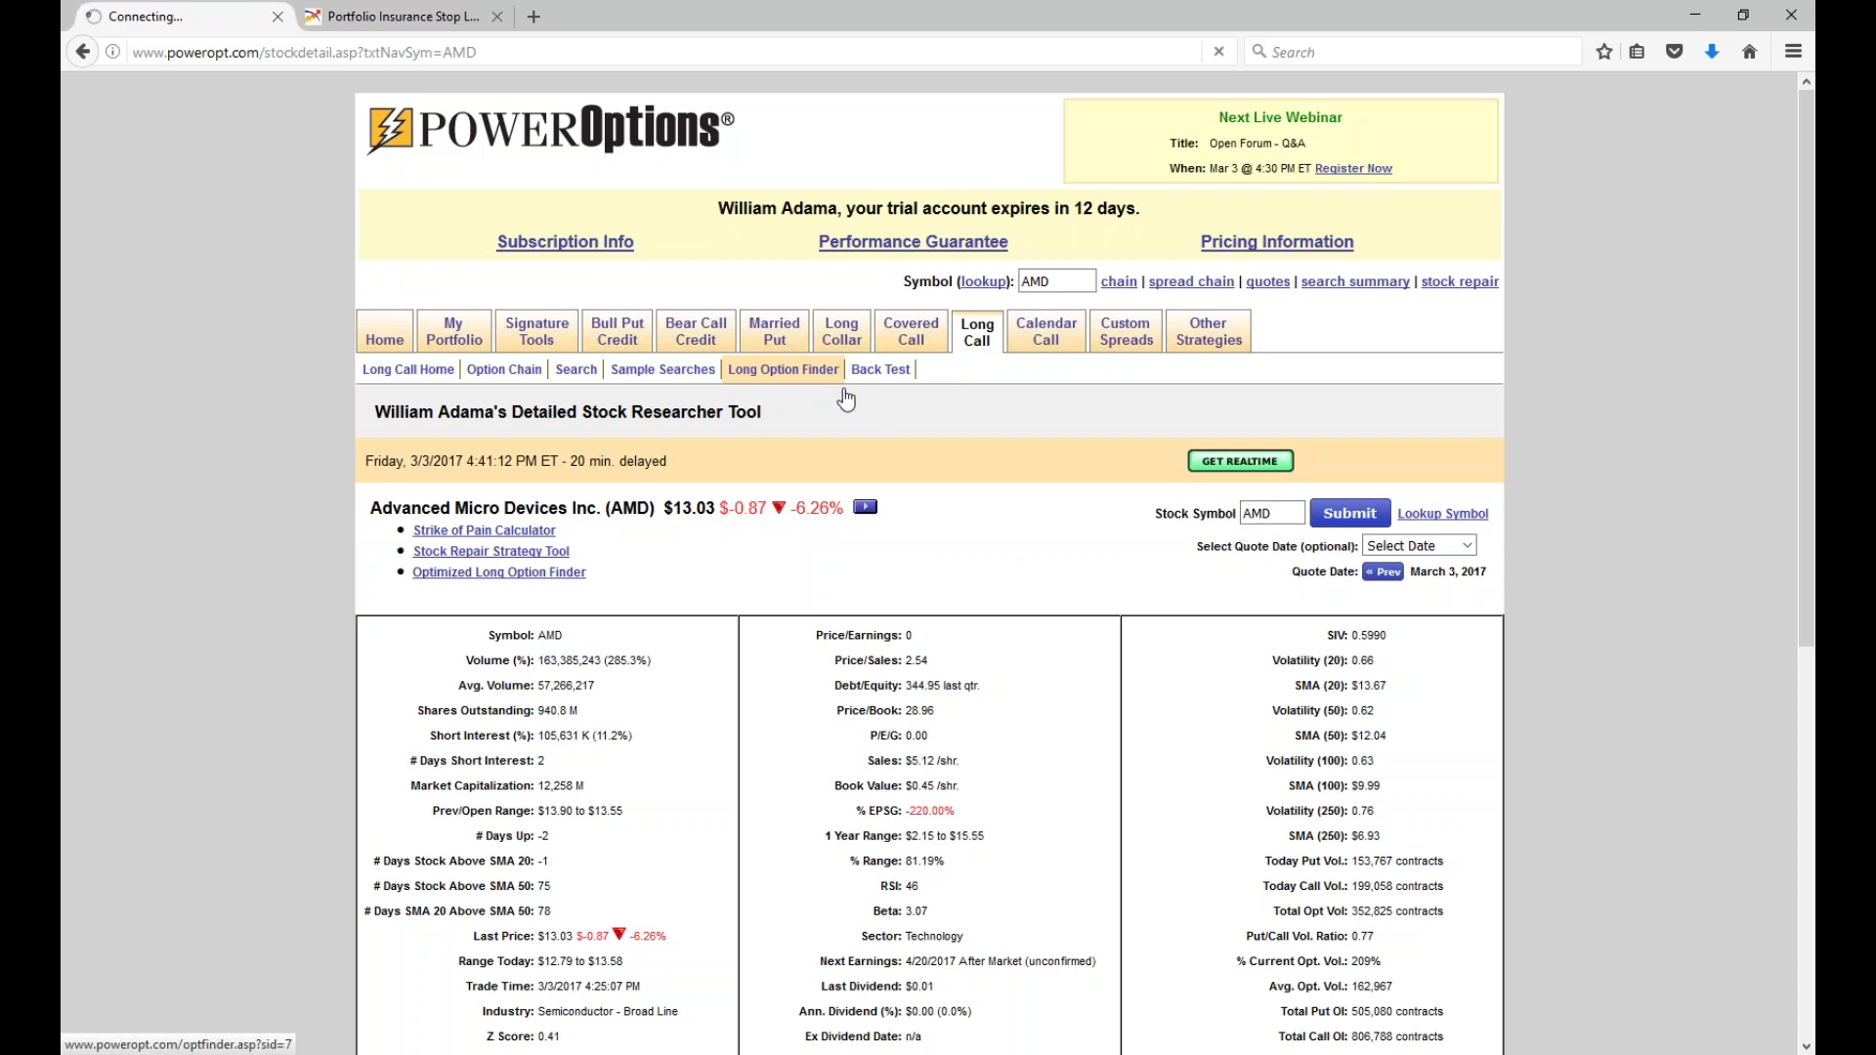
pyautogui.scroll(-2, 831, 664)
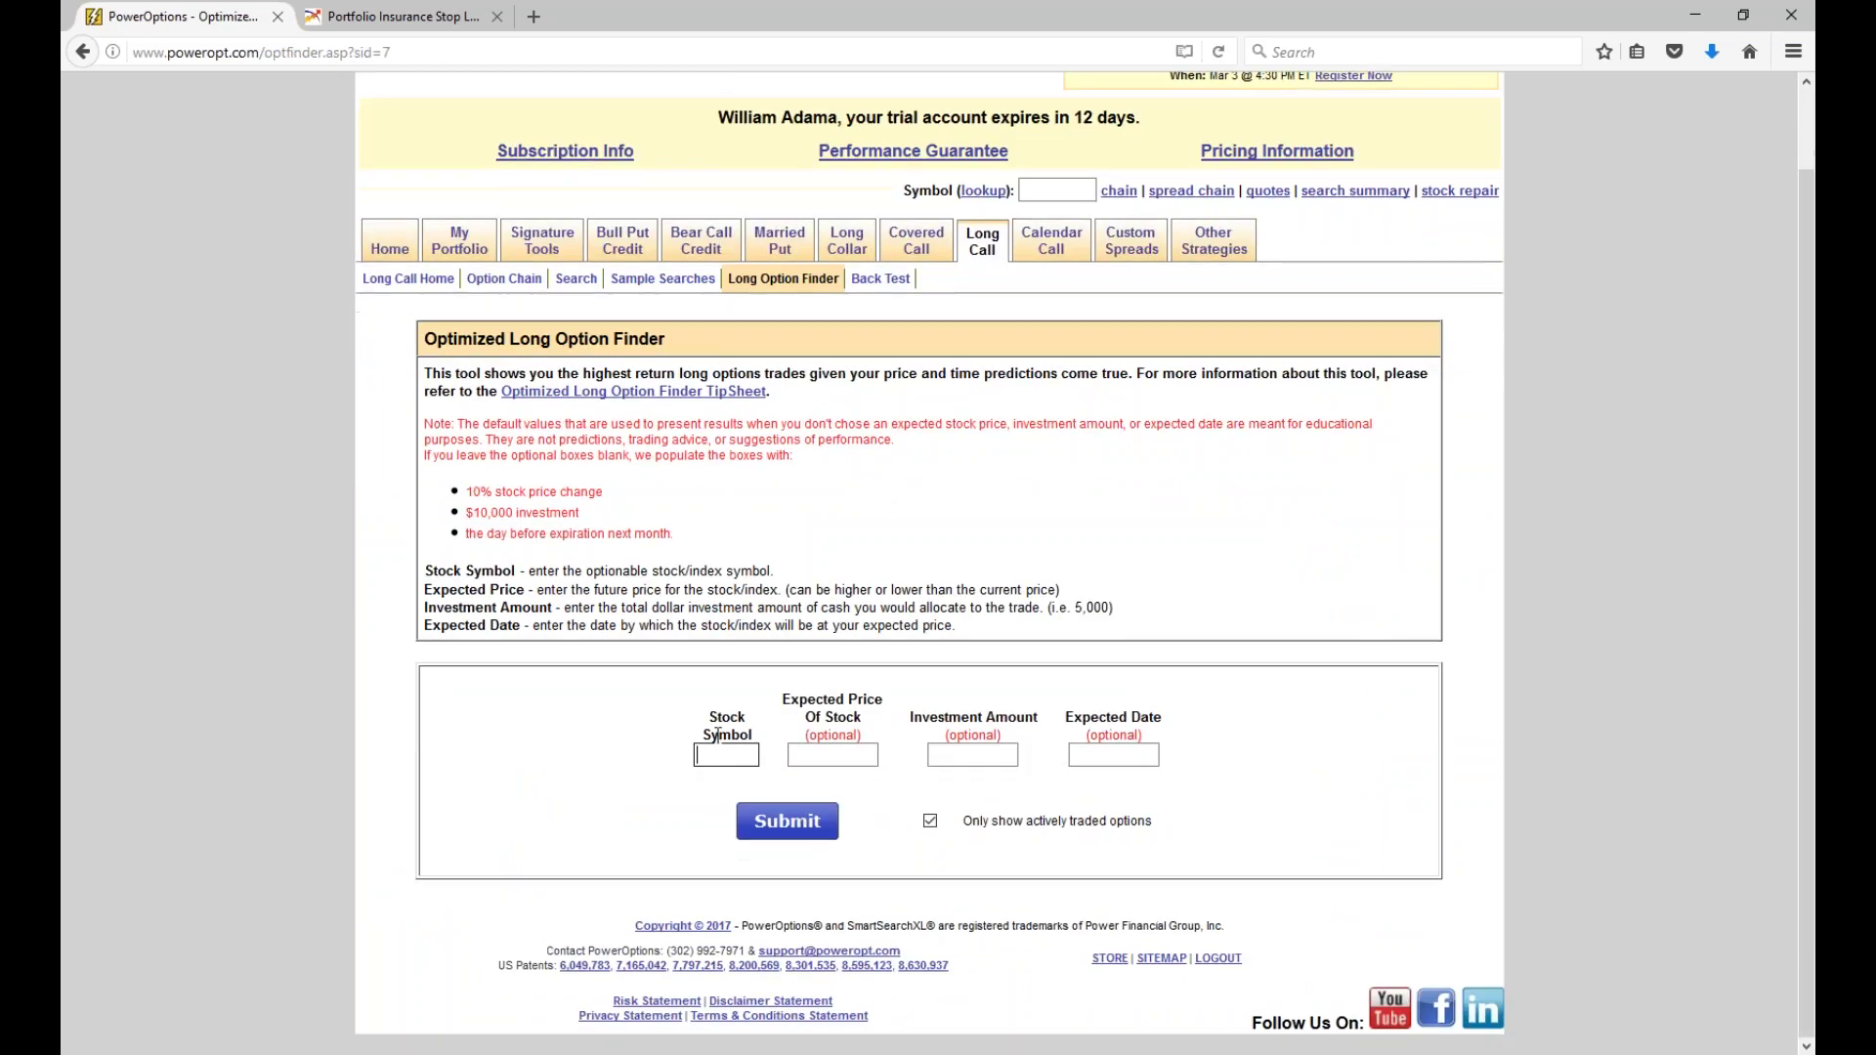
# Run the Long Option Finder for AMD with expected price 13.30, investment amount 1000 and expected date 03/11/2017.
pyautogui.write('AMD')
pyautogui.click(791, 752)
pyautogui.write('13.30')
pyautogui.write('1000')
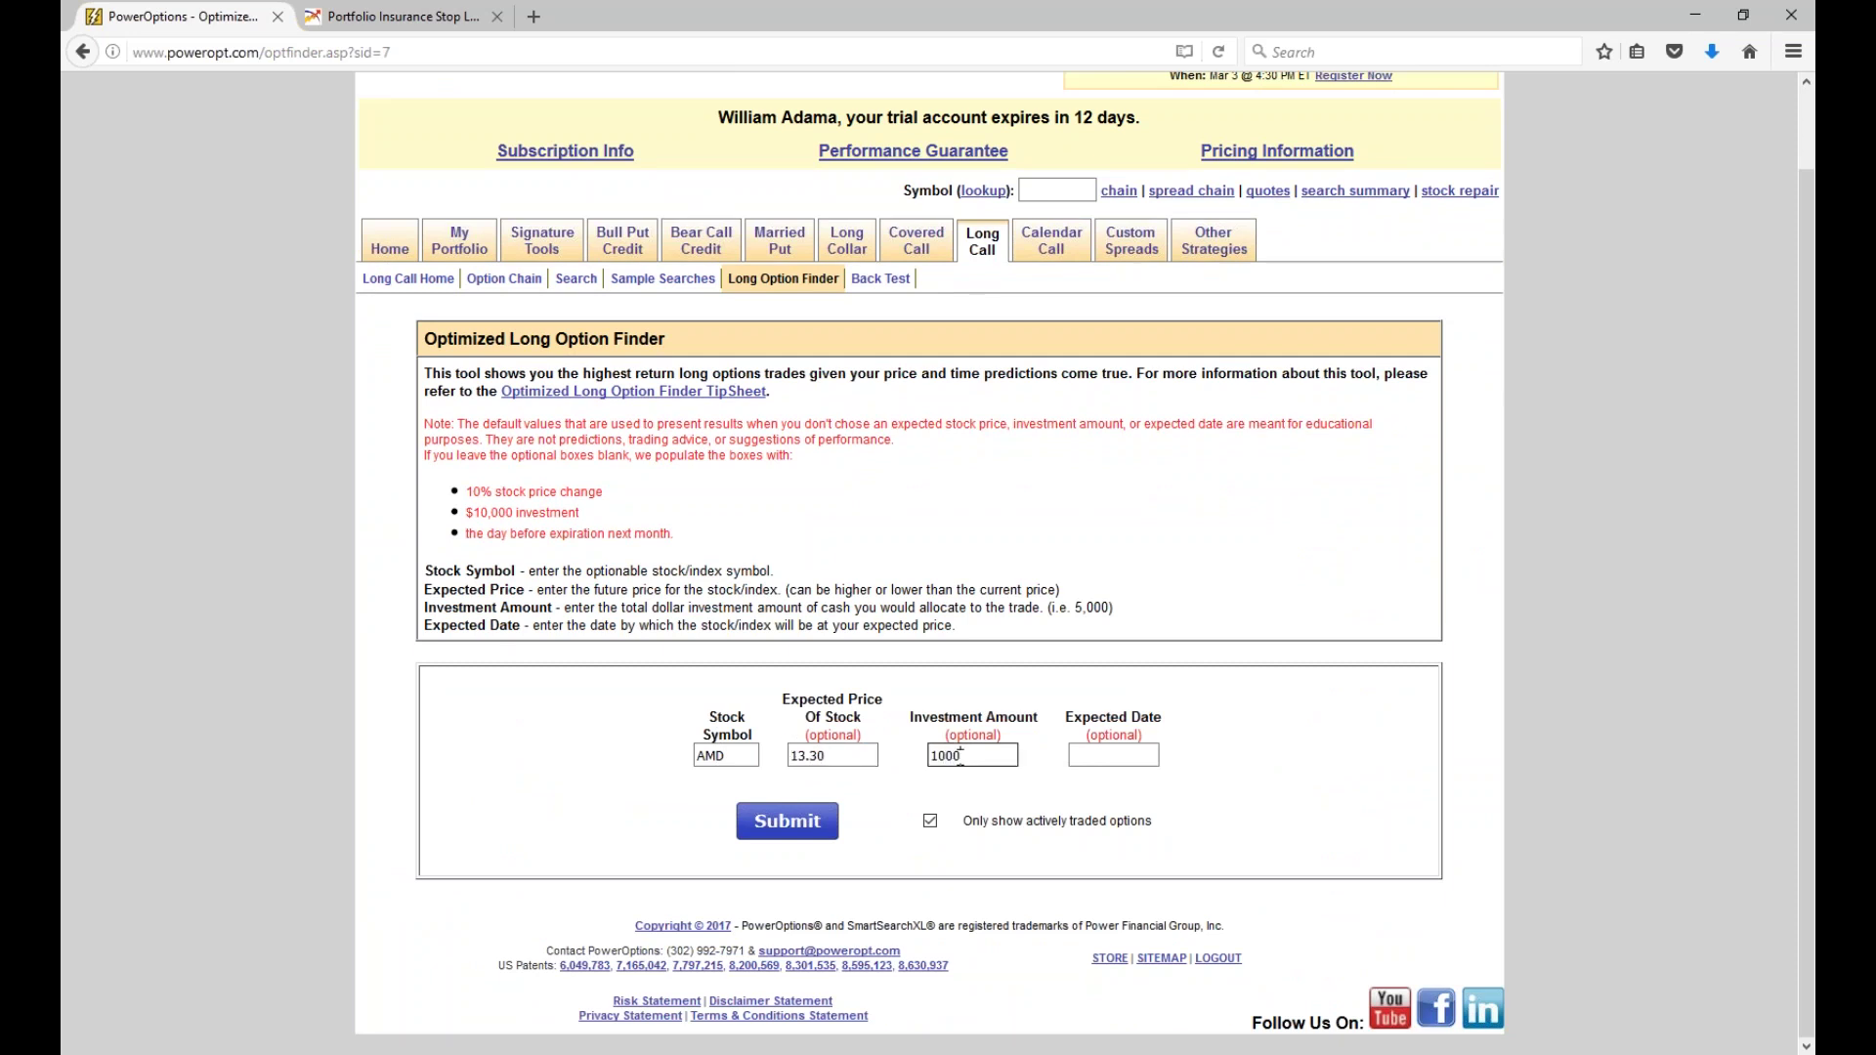
pyautogui.click(1114, 755)
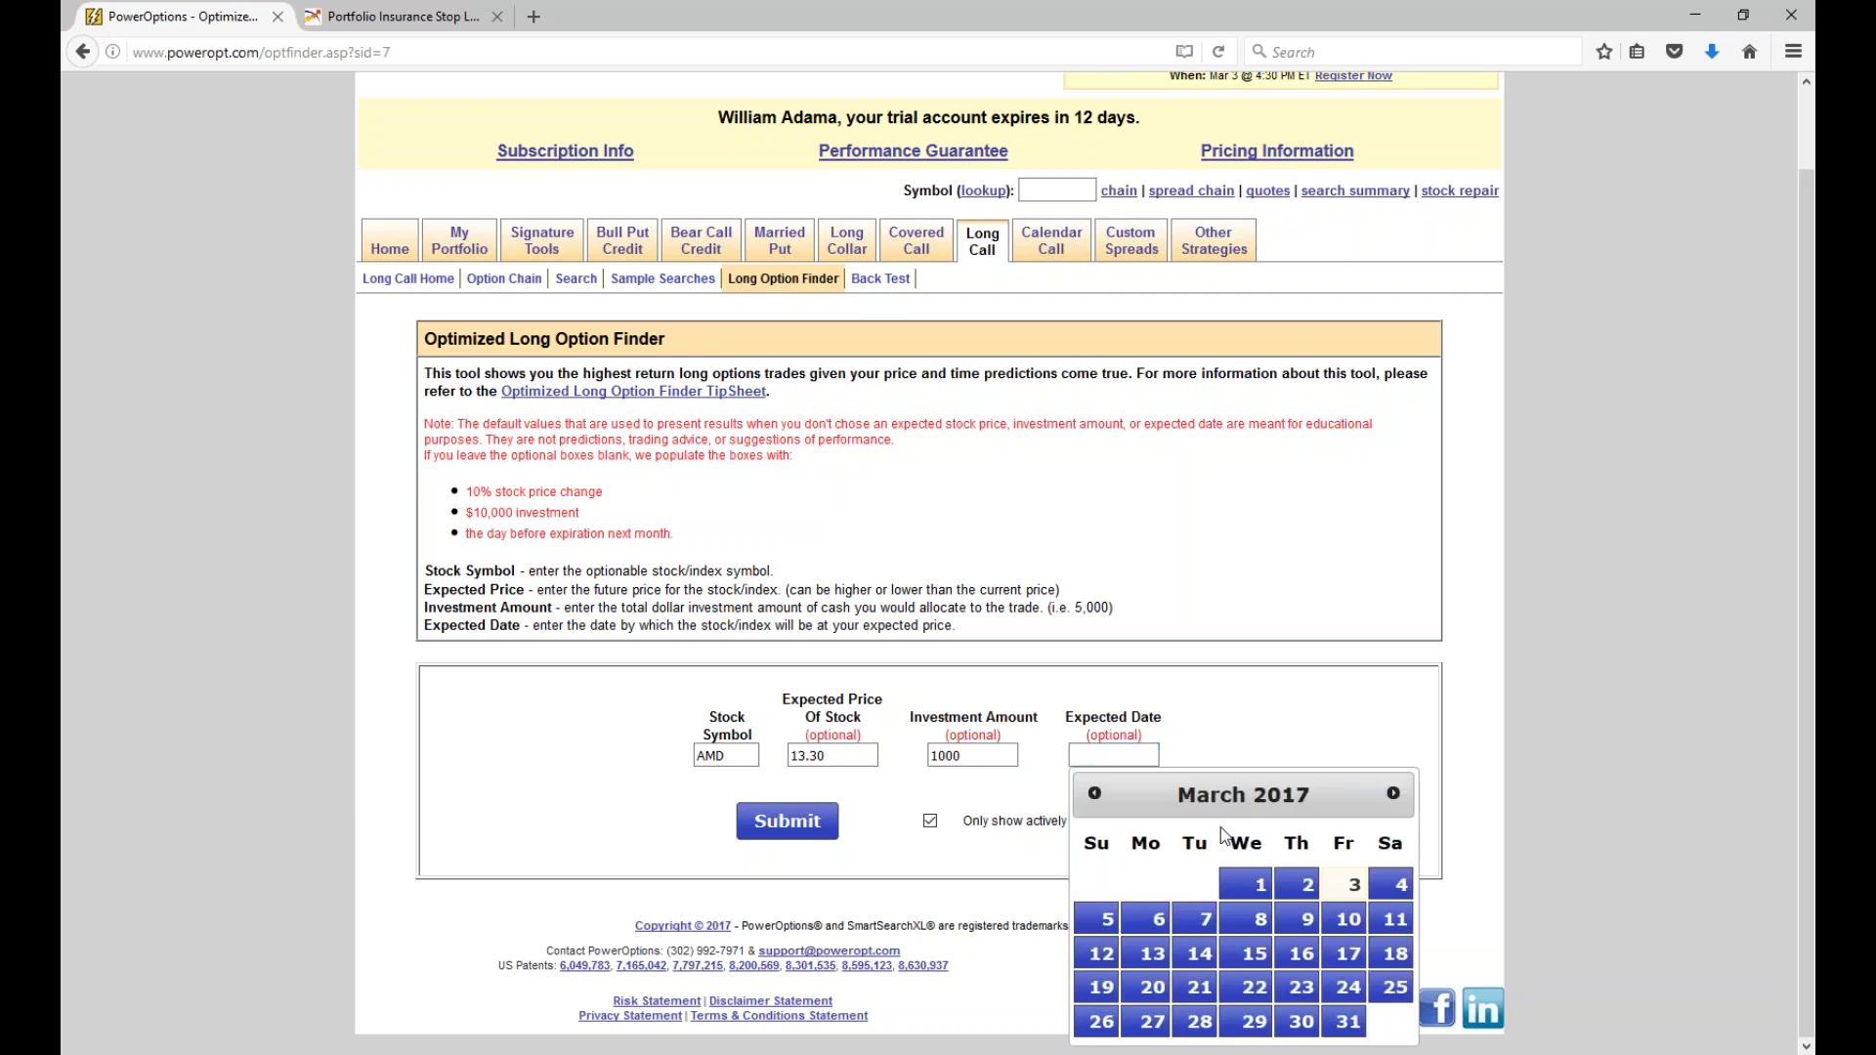
pyautogui.click(1356, 925)
pyautogui.click(1147, 757)
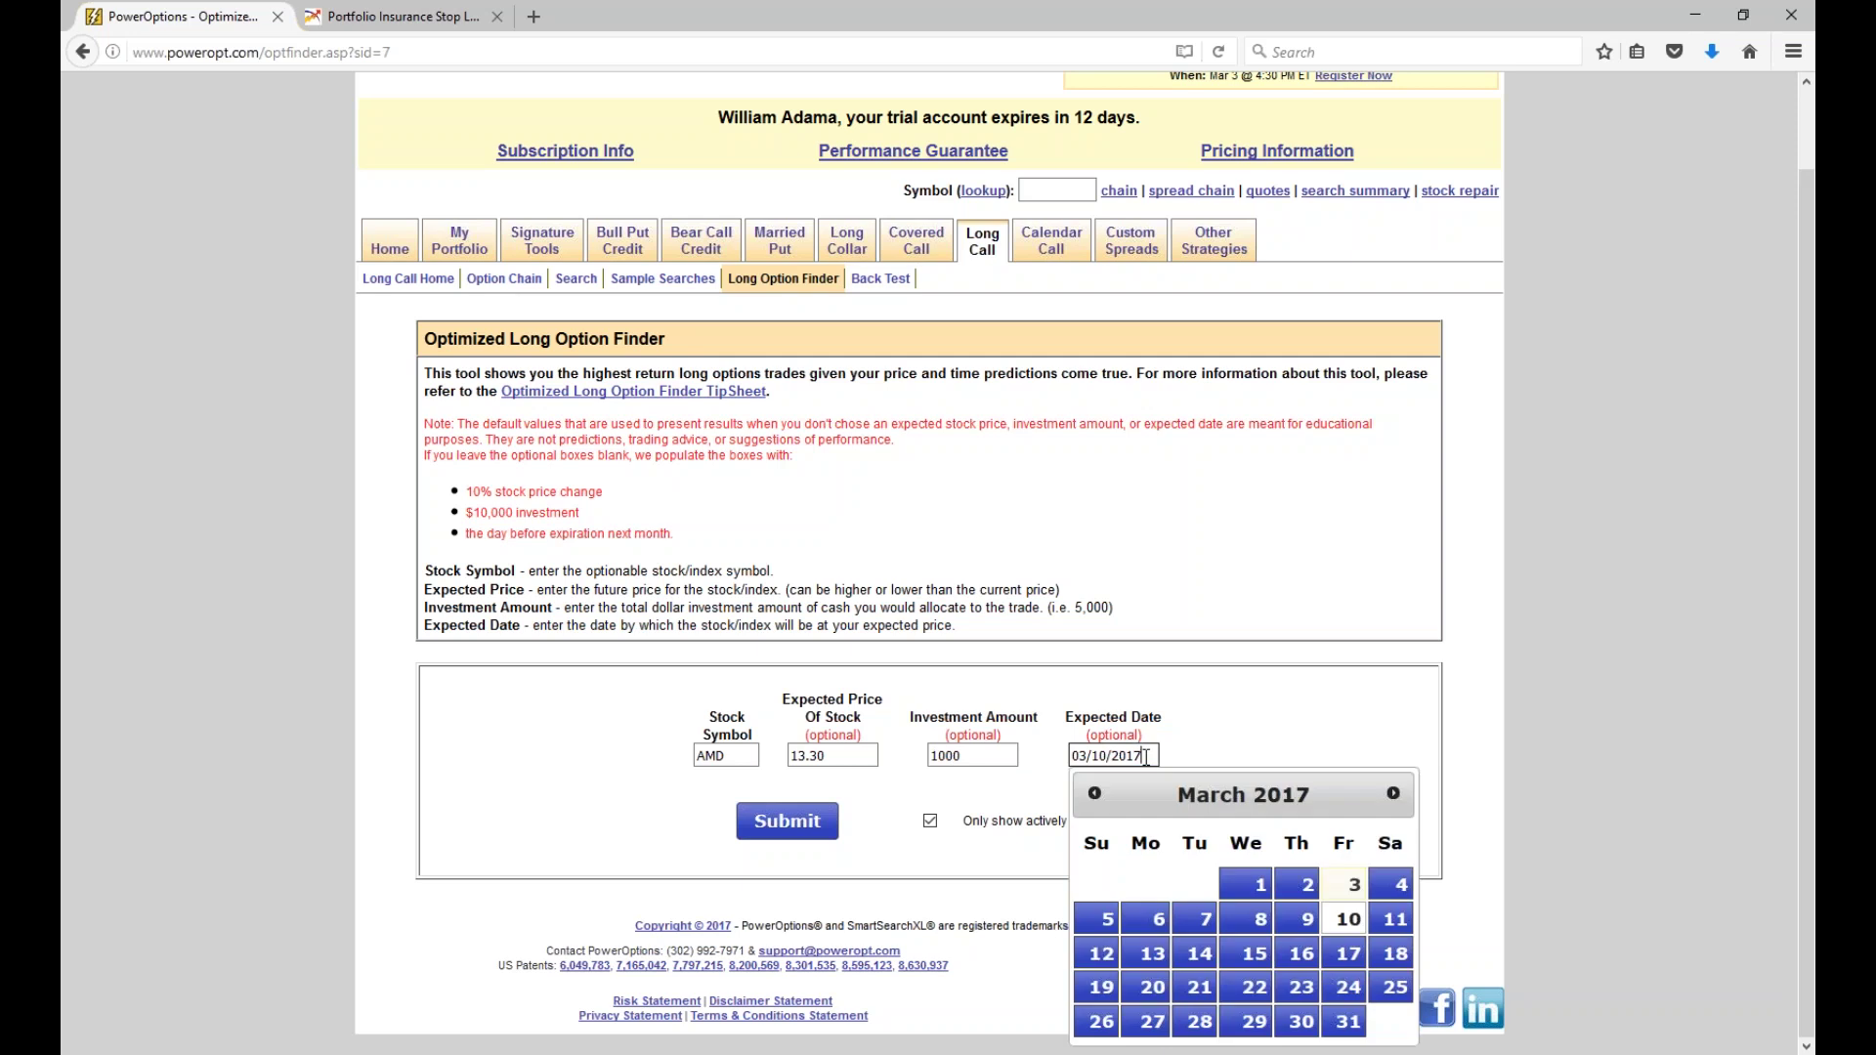
pyautogui.click(1395, 919)
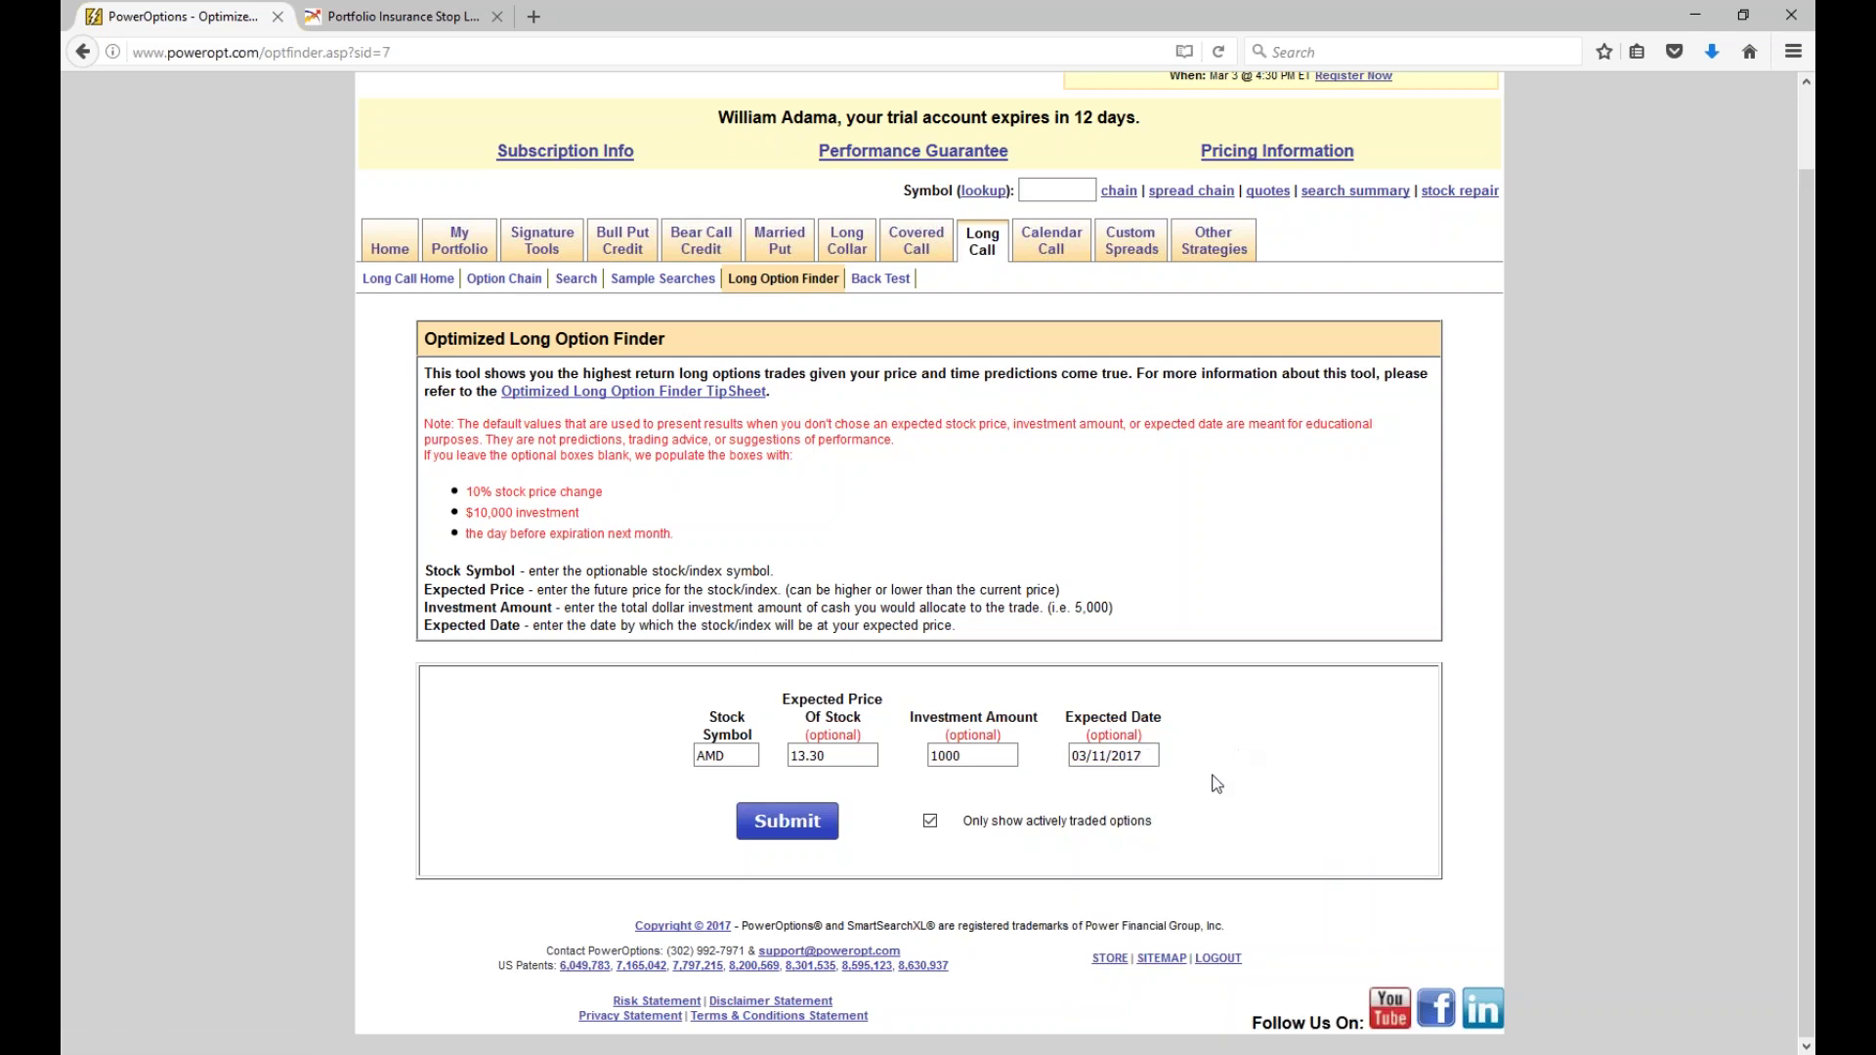
pyautogui.click(788, 821)
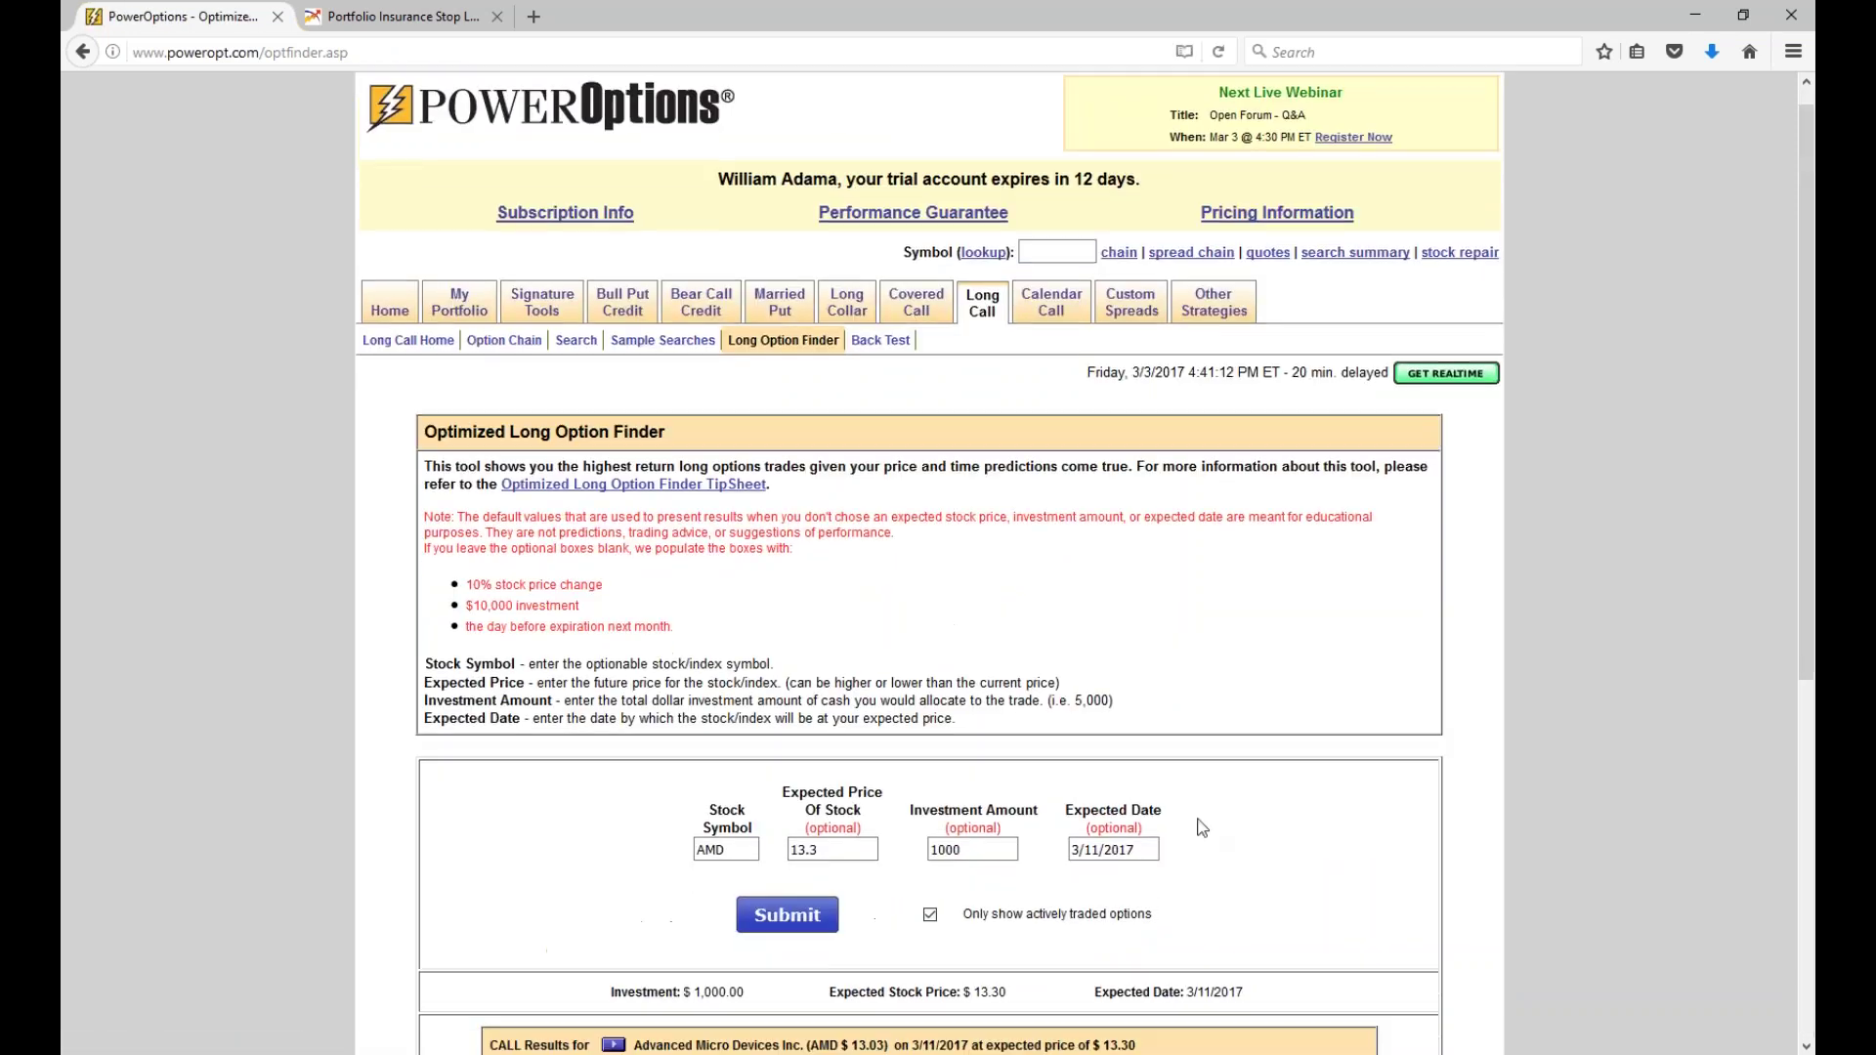
# Examine the first AMD call result's expiration and strike, midpoint price, number of contracts and position cost.
pyautogui.scroll(-5, 1201, 828)
pyautogui.scroll(-1, 1192, 825)
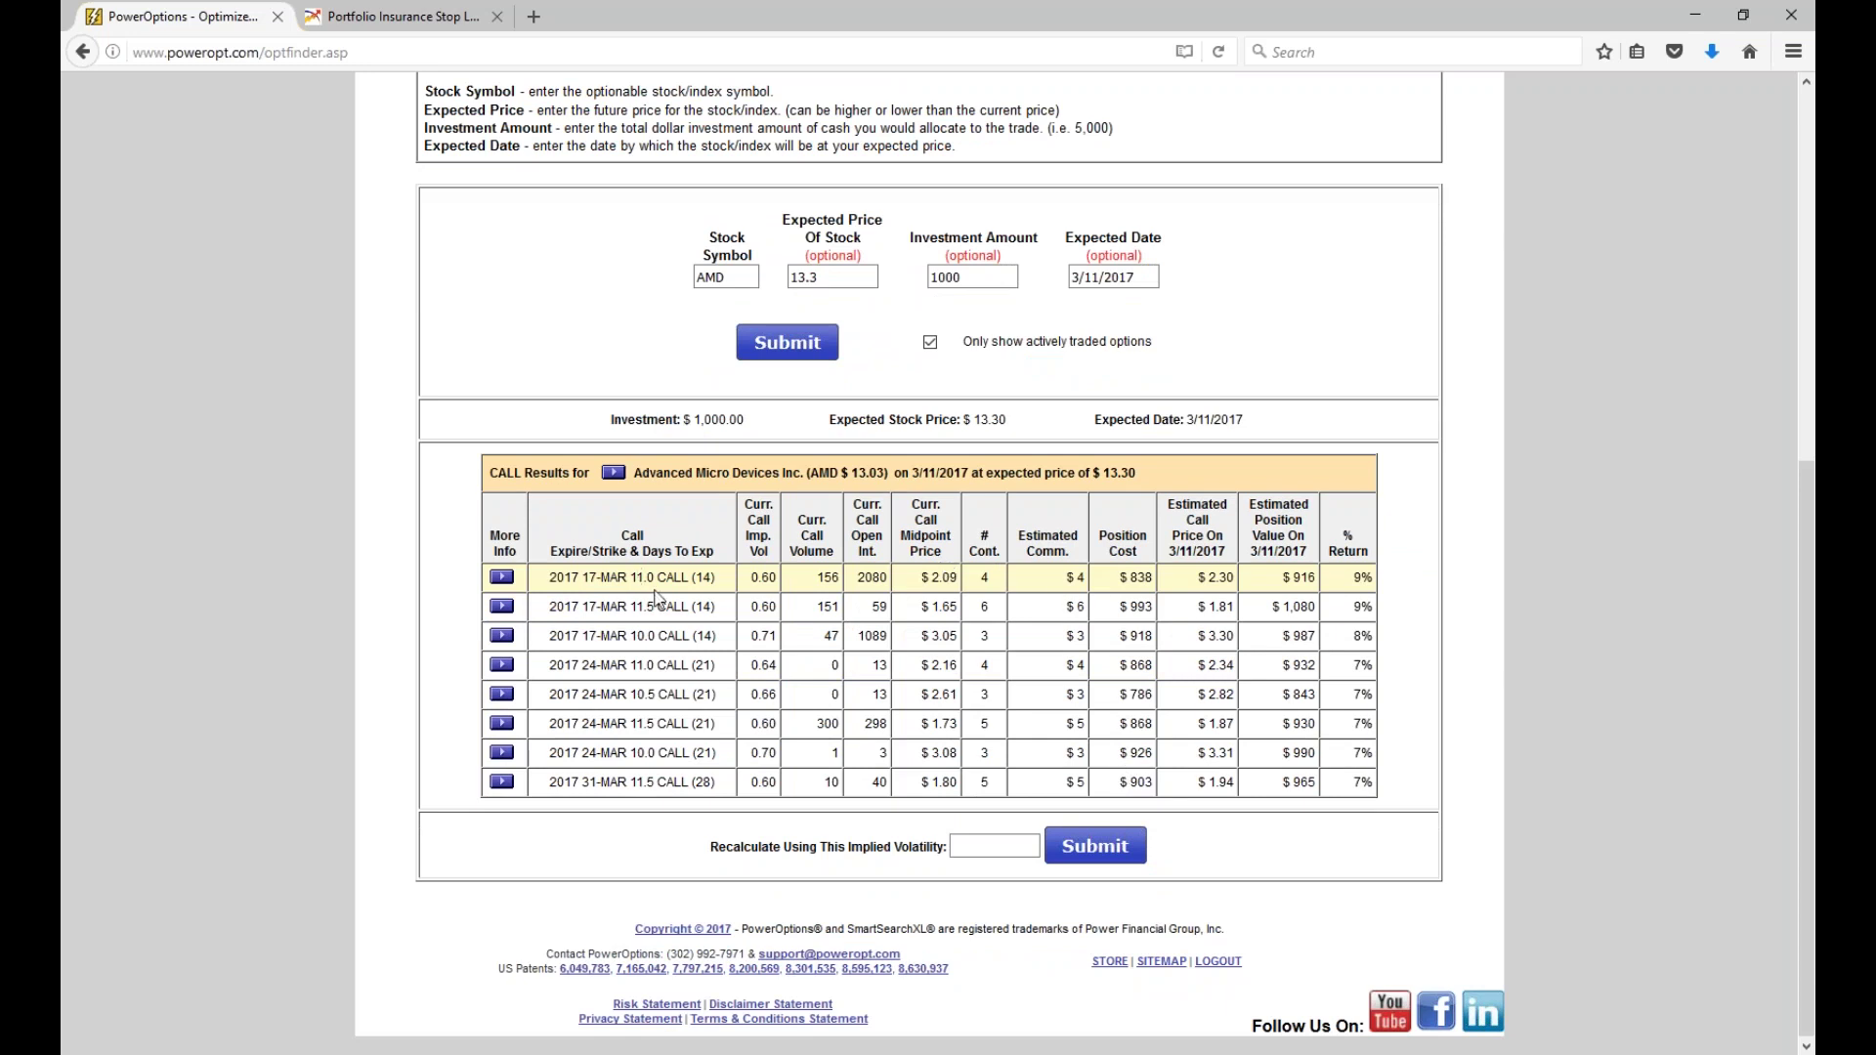
pyautogui.moveTo(601, 577); pyautogui.dragTo(720, 579)
pyautogui.moveTo(929, 577); pyautogui.dragTo(959, 579)
pyautogui.doubleClick(983, 577)
pyautogui.moveTo(1131, 578); pyautogui.dragTo(1153, 576)
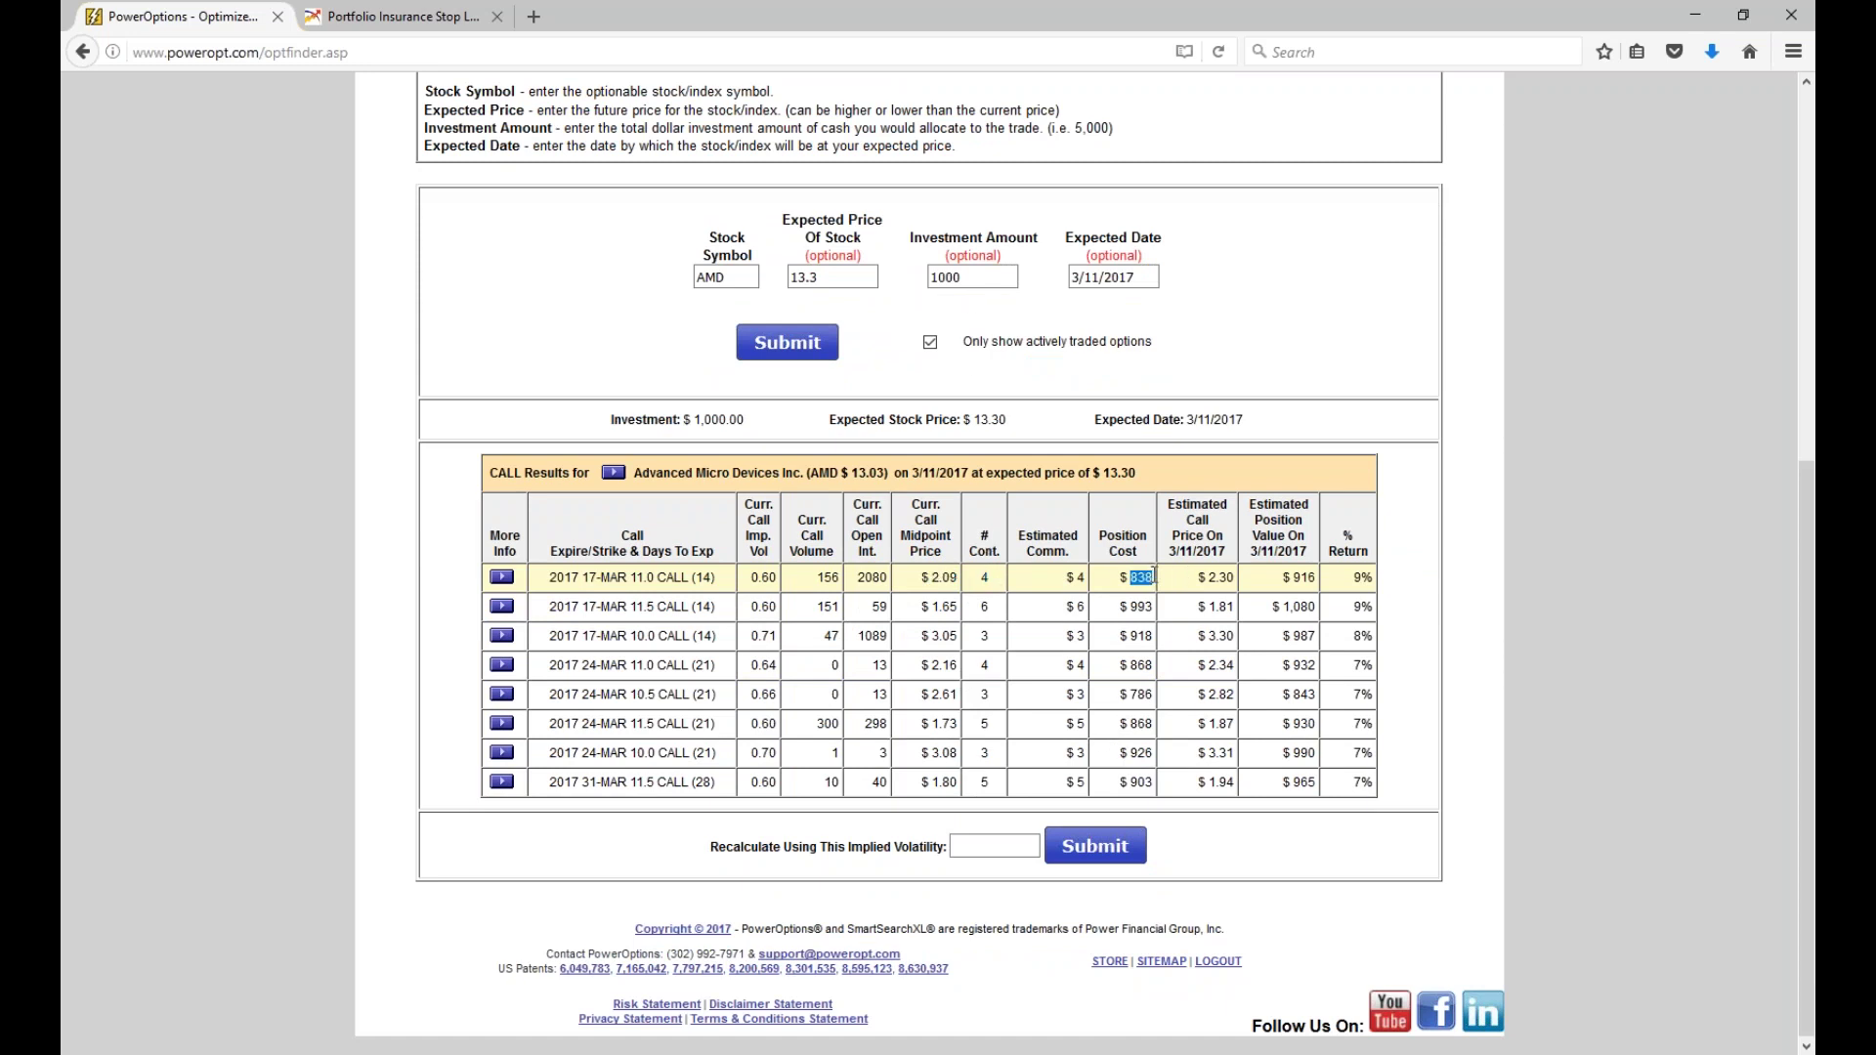